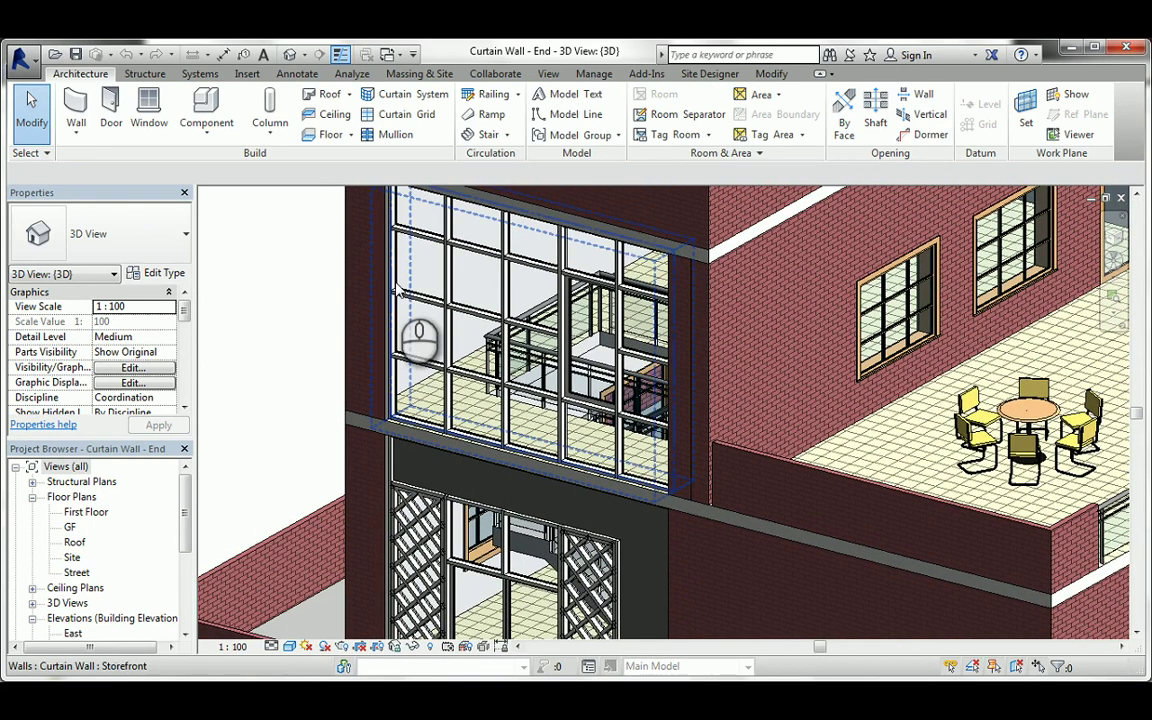
- Examine the upper-floor Storefront curtain wall closely, including its mullions and vertical grid lines
scroll(395, 295, "up", 5)
scroll(398, 297, "up", 2)
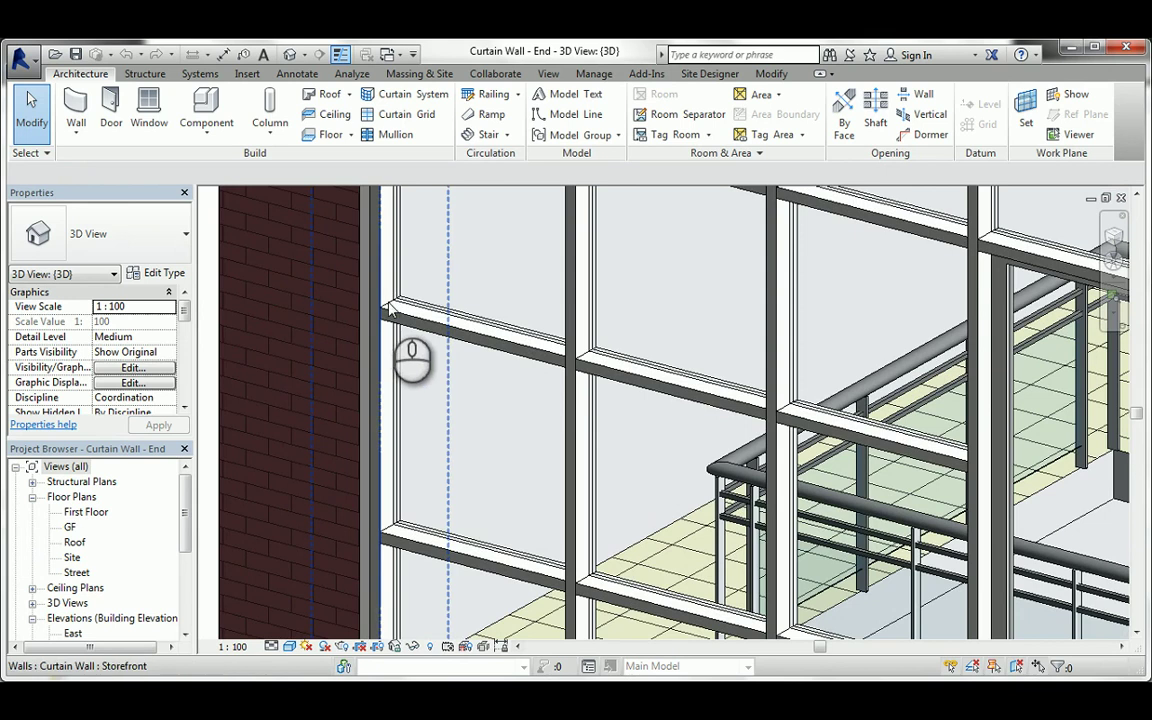
scroll(494, 355, "down", 4)
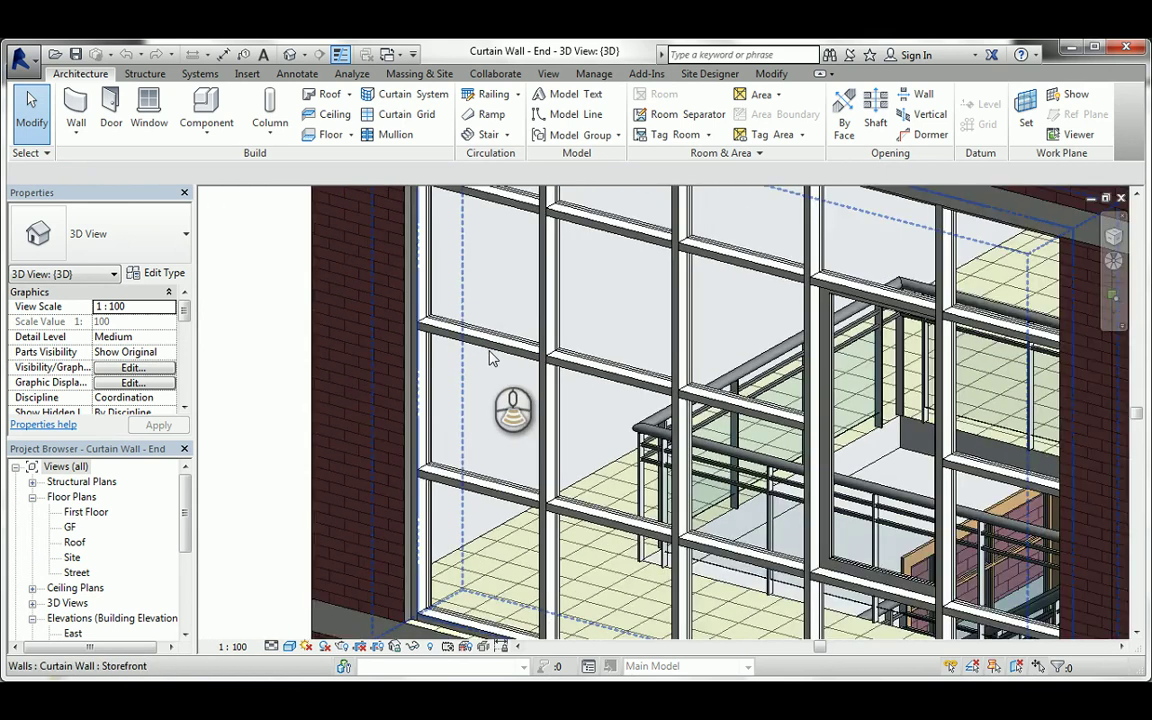
scroll(505, 280, "up", 4)
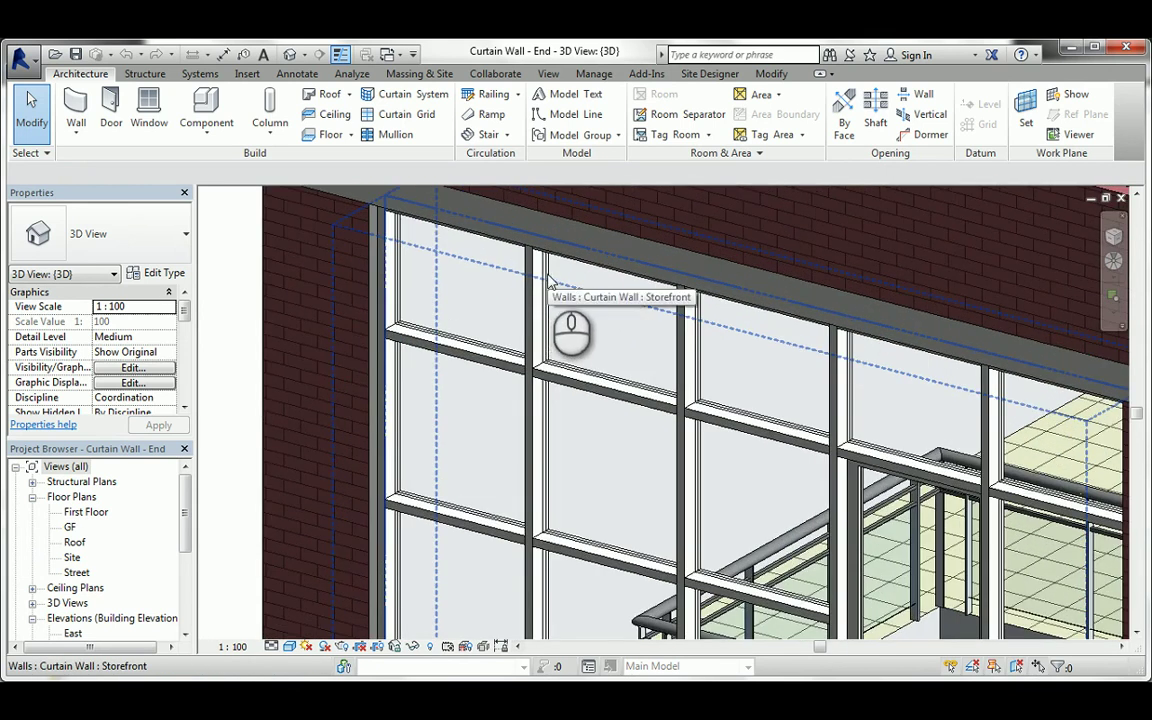
key("Tab")
key("Tab")
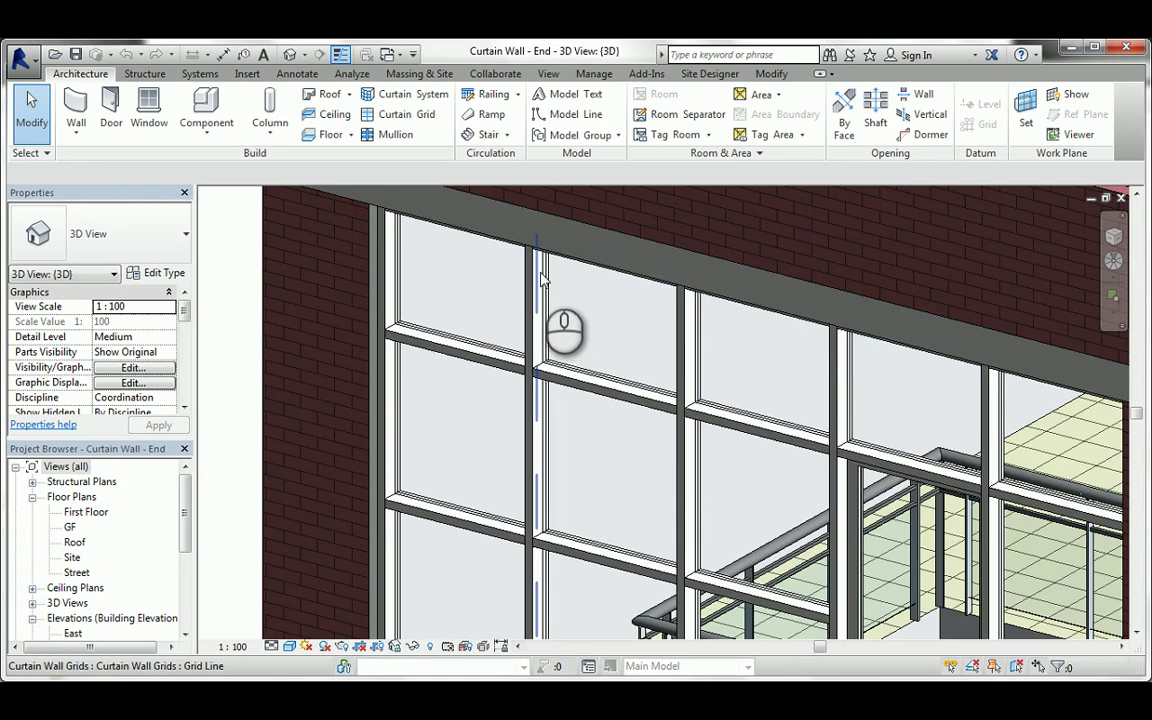
key("Tab")
key("Tab")
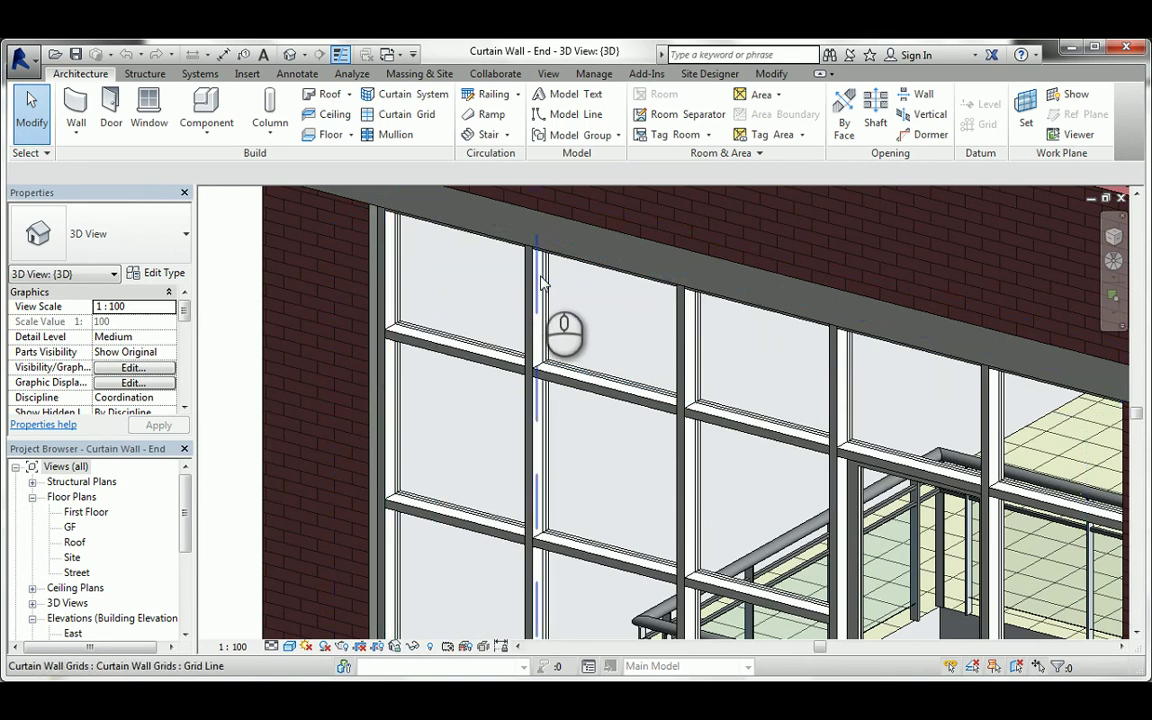
scroll(541, 283, "down", 3)
scroll(617, 548, "up", 2)
middle_click_drag(590, 500, 537, 405)
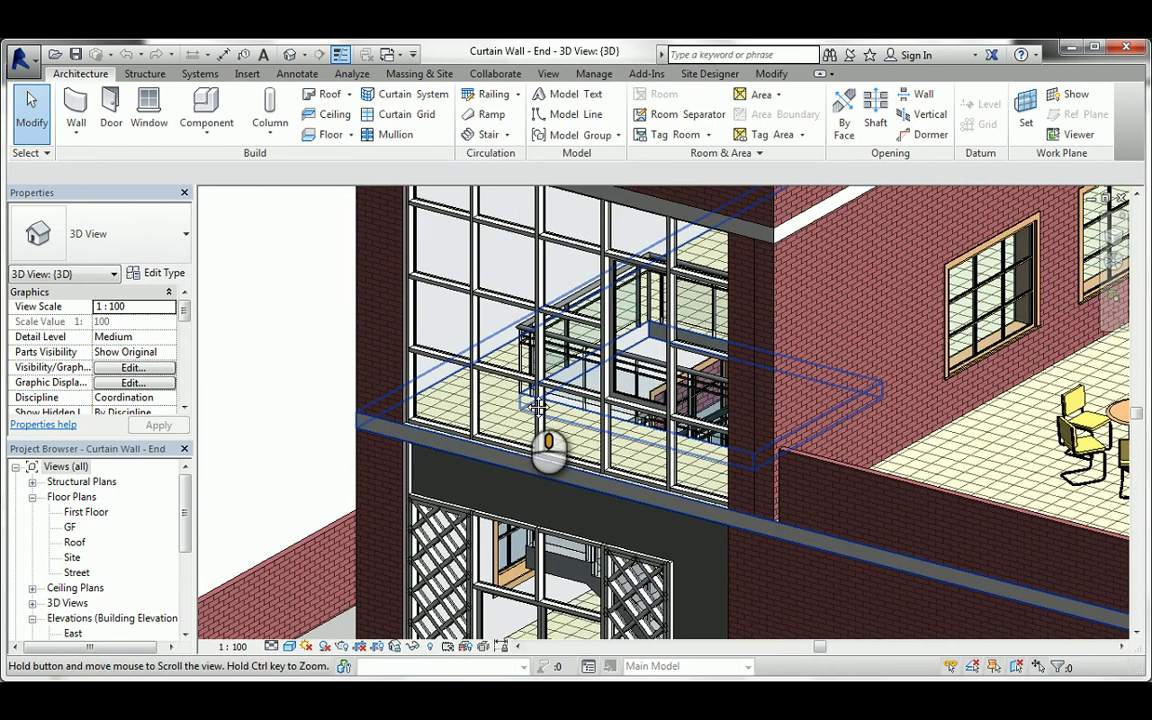
- Examine the ground-floor Storefront entrance with its lattice panels and the adjoining roof terrace
scroll(490, 415, "down", 2)
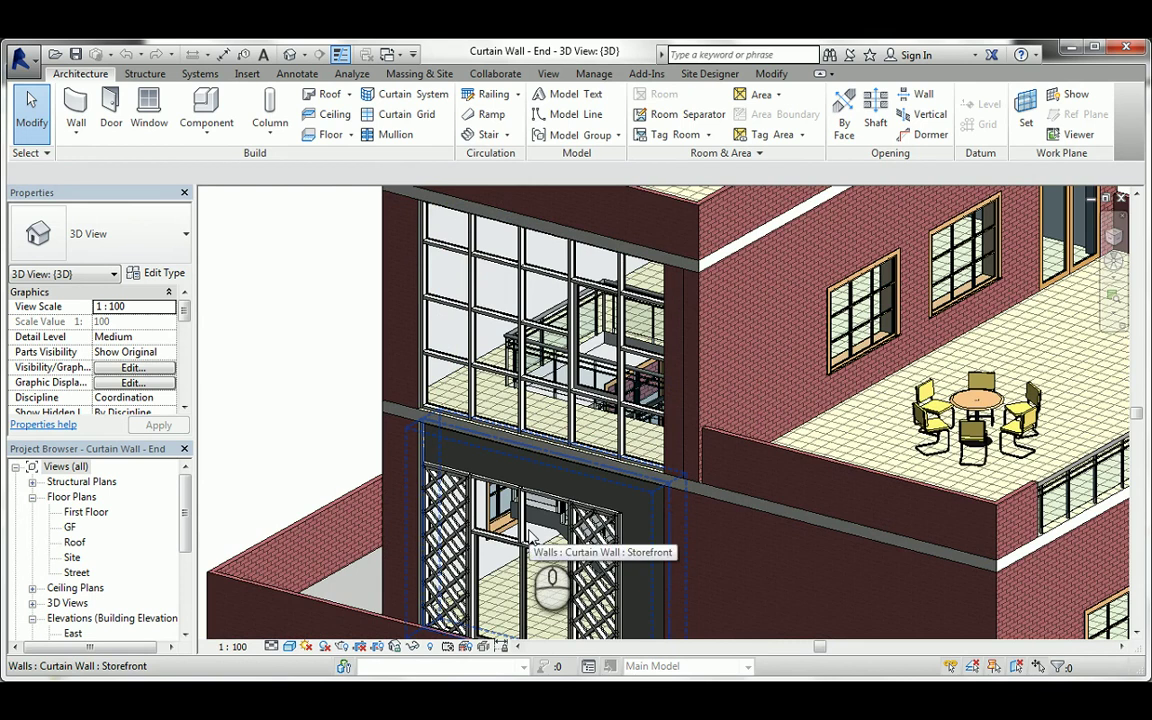
middle_click_drag(538, 545, 527, 515)
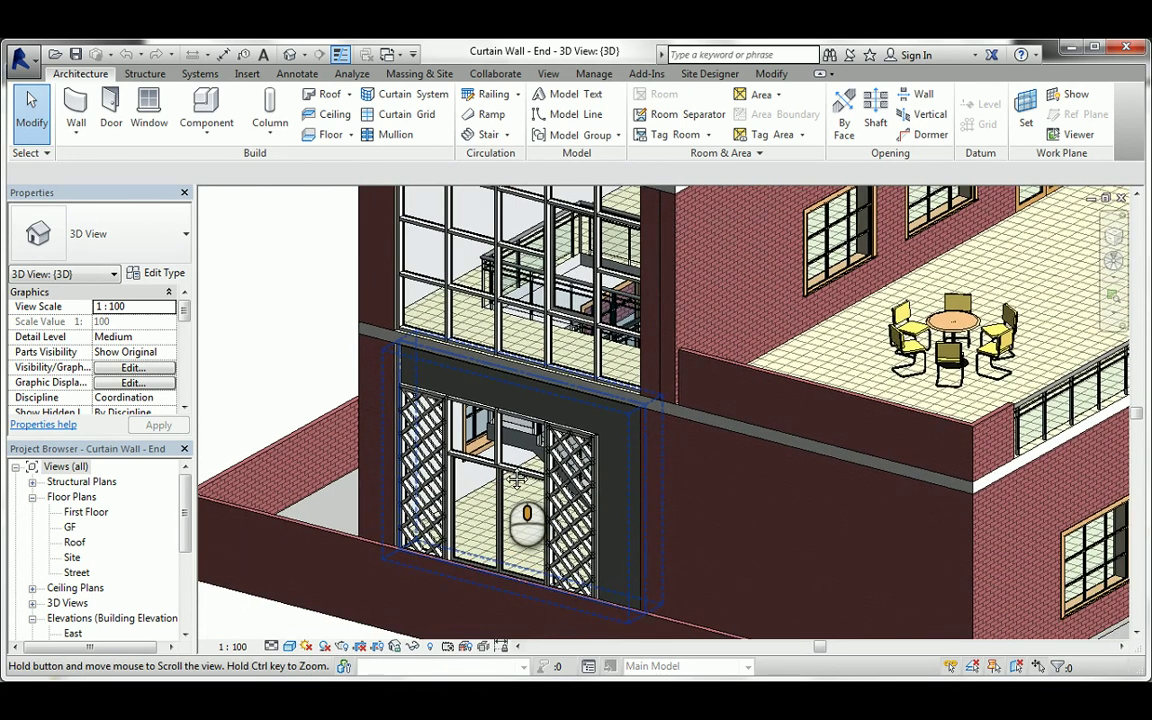
middle_click_drag(516, 480, 510, 540)
scroll(537, 297, "up", 2)
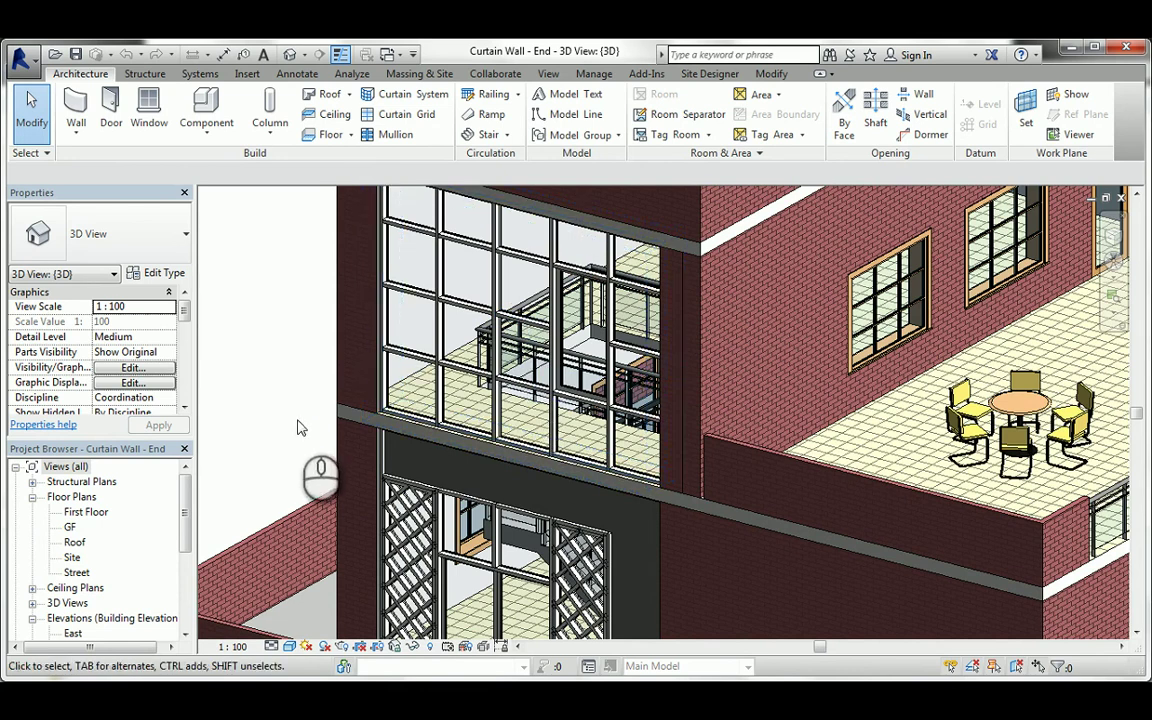
scroll(310, 423, "down", 3)
scroll(808, 422, "up", 2)
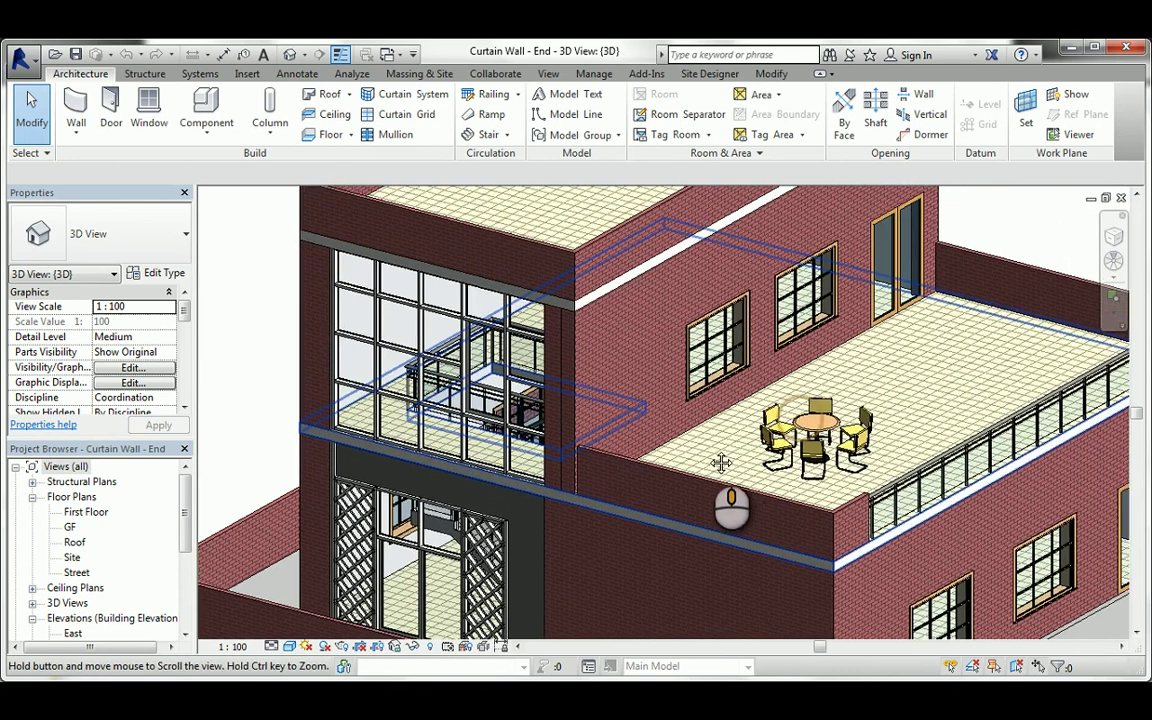
middle_click_drag(705, 428, 568, 393)
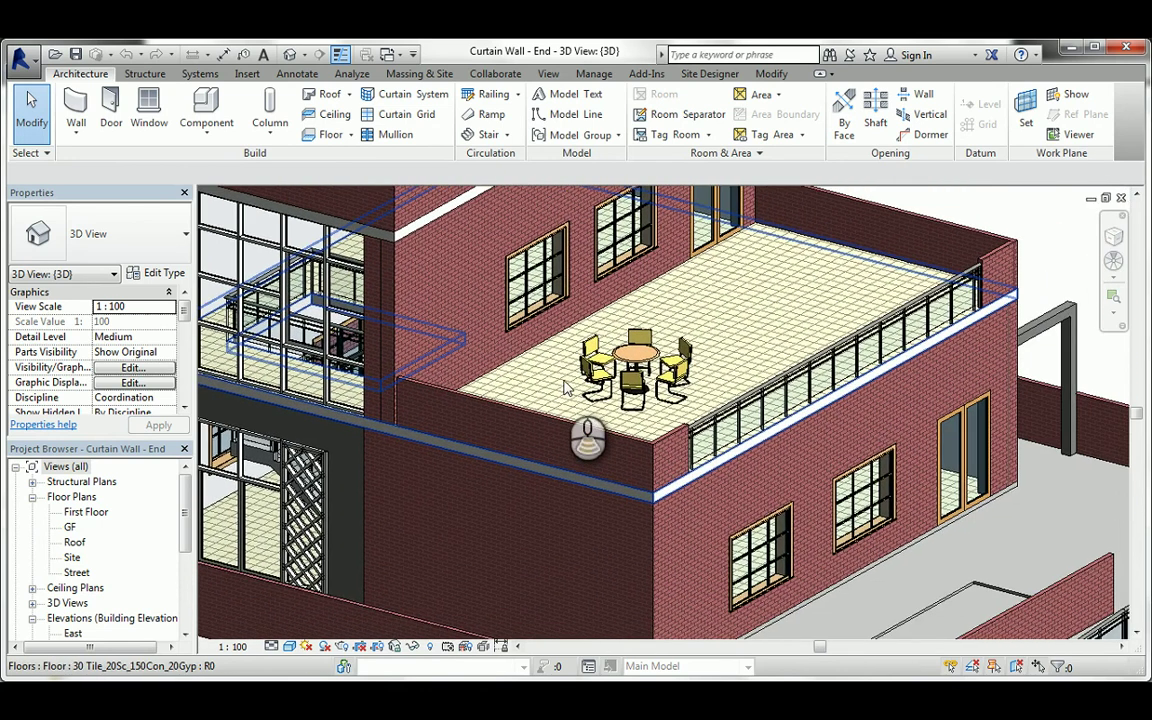
scroll(565, 388, "down", 1)
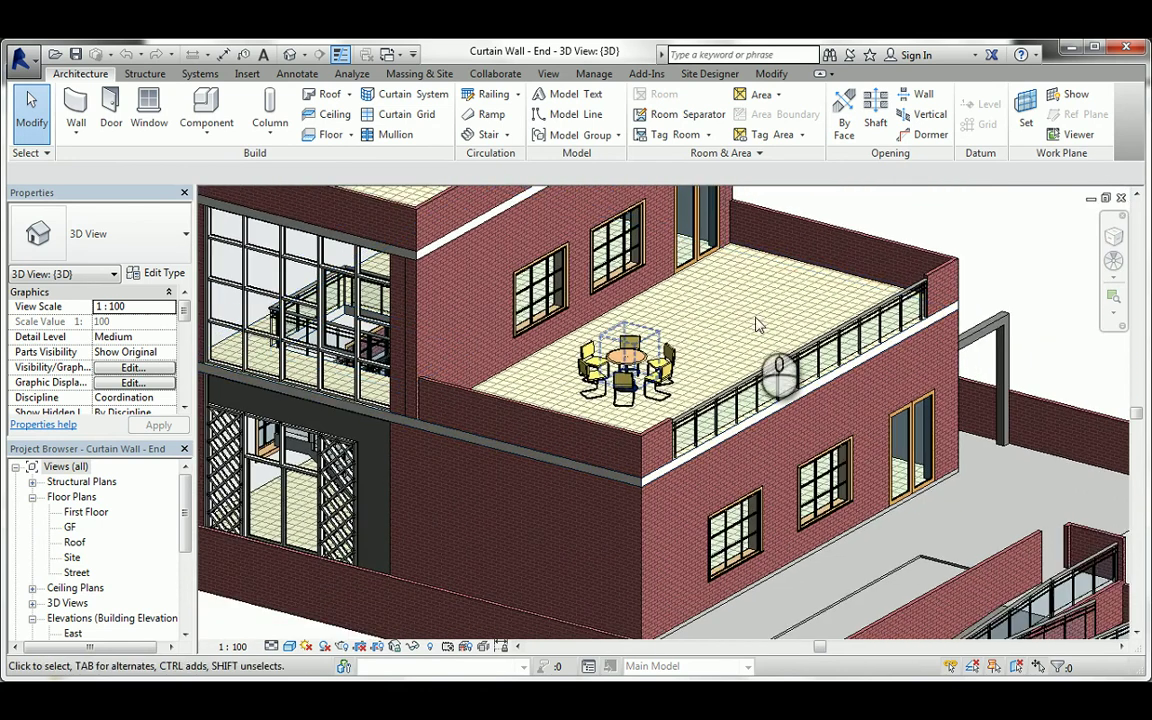
- Close the Curtain Wall - End project and create a new project from the DefaultMetric template
left_click(1121, 197)
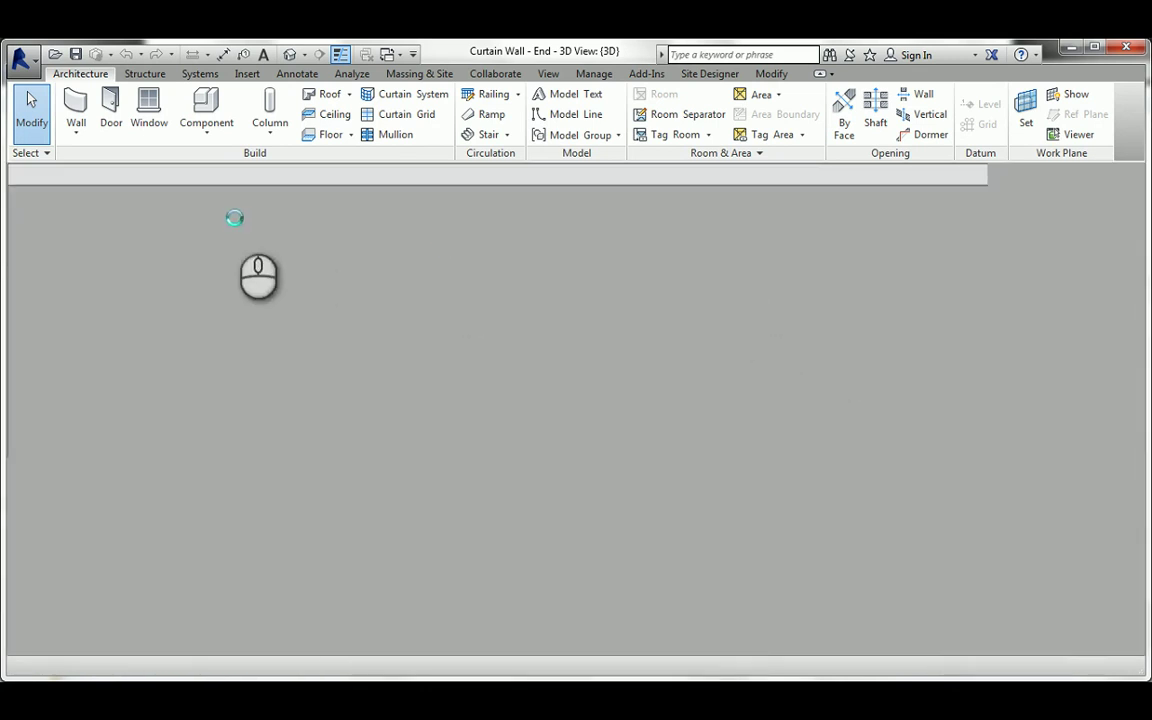
left_click(22, 62)
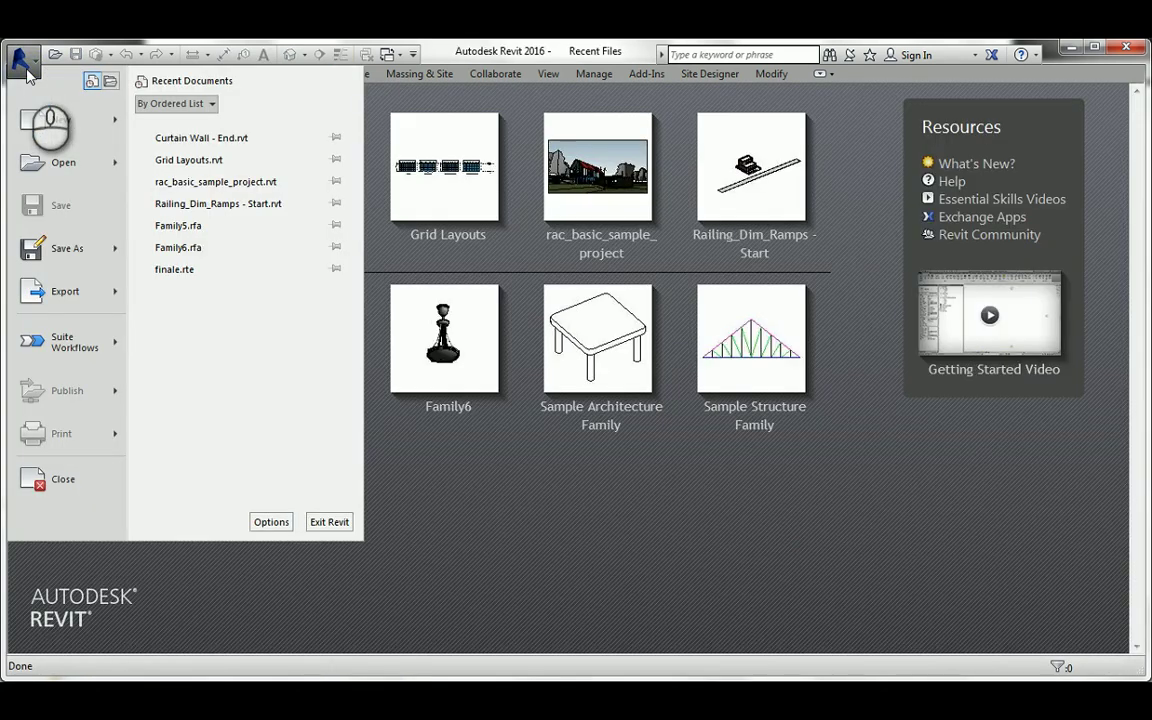
mouse_move(63, 120)
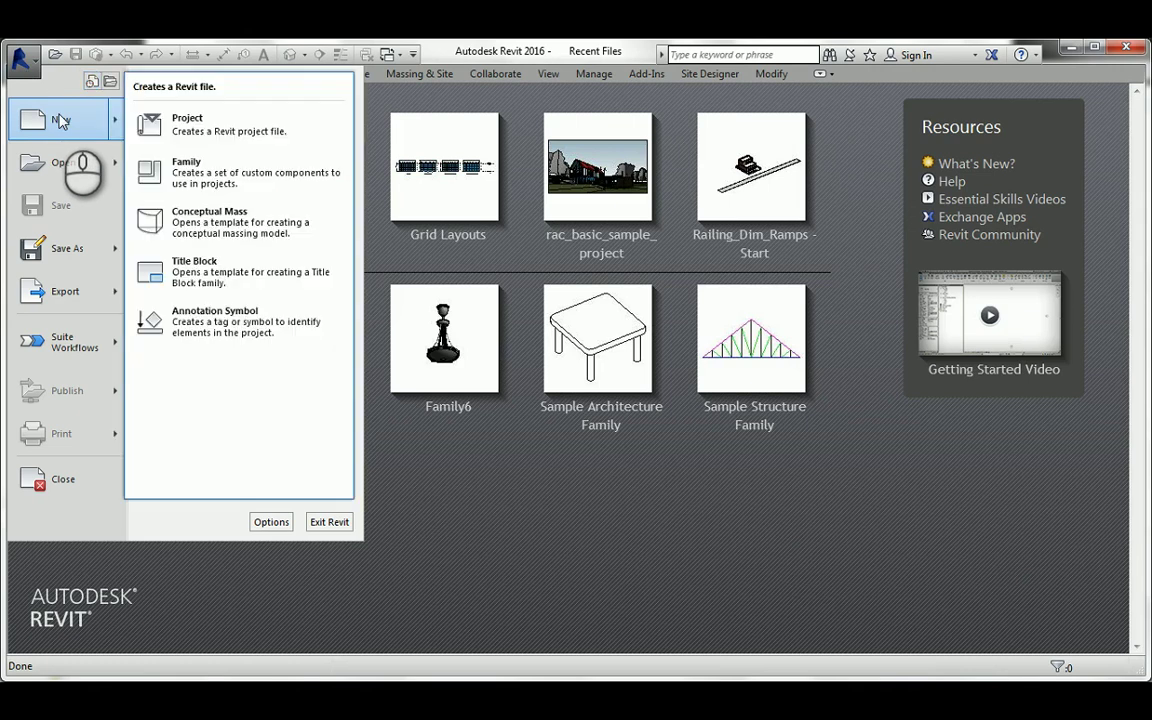
left_click(205, 125)
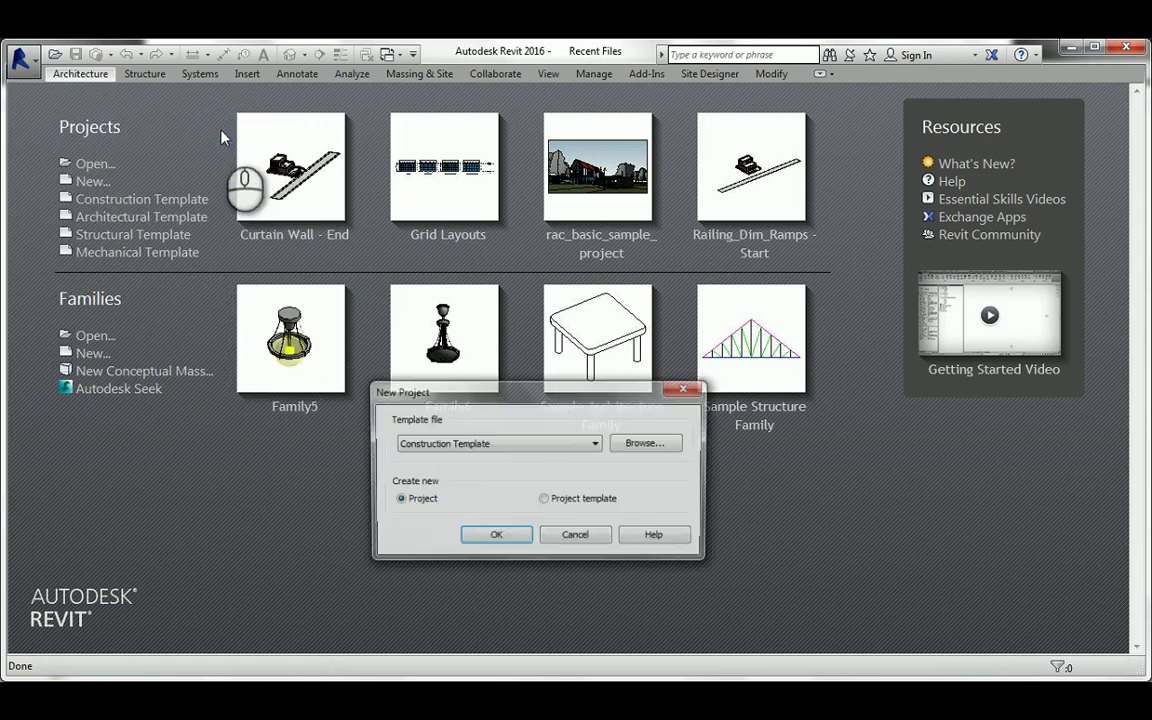
left_click(612, 440)
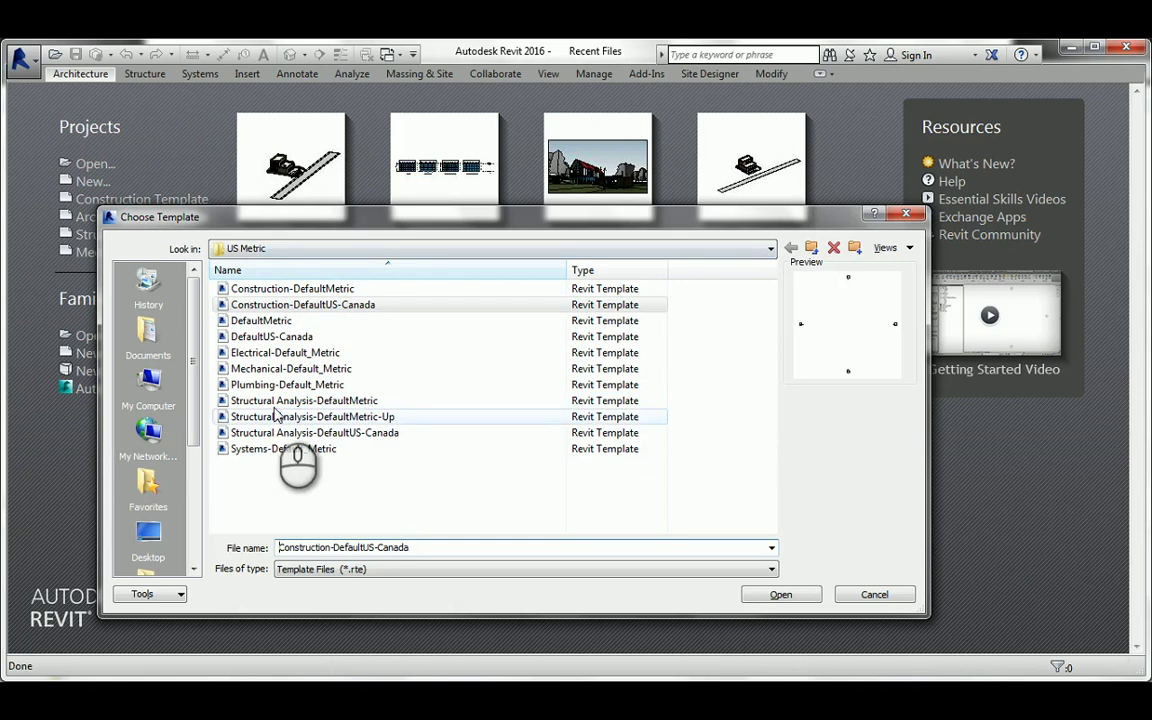
double_click(262, 321)
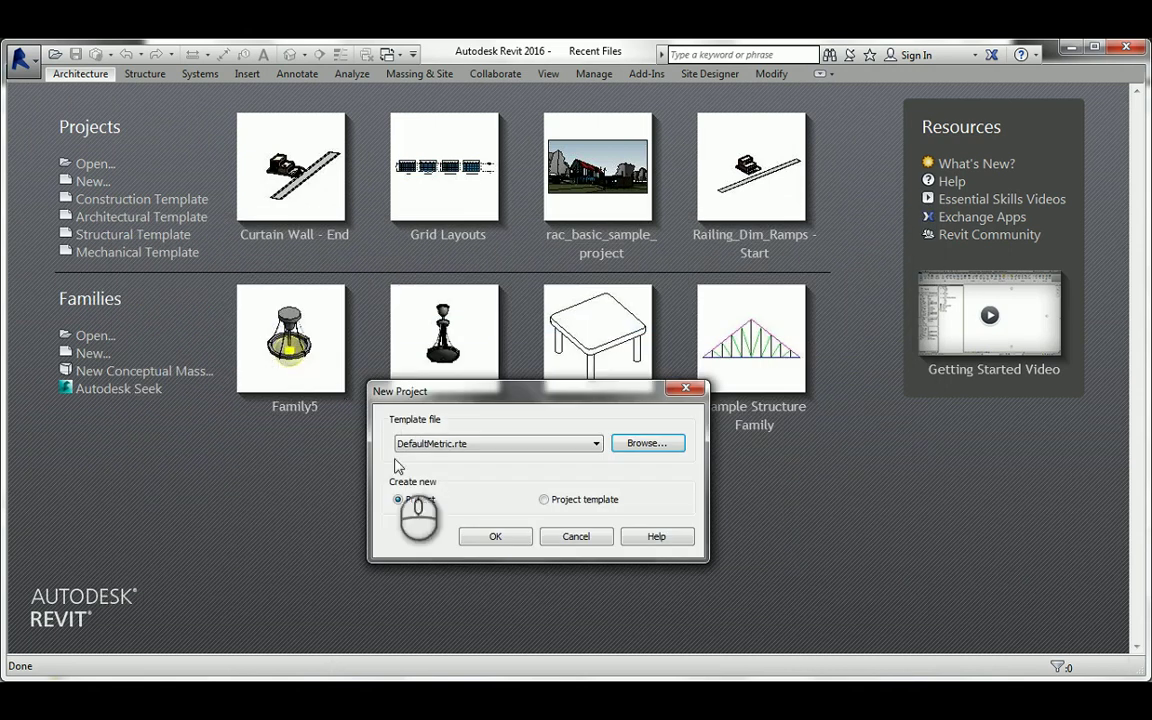
left_click(482, 538)
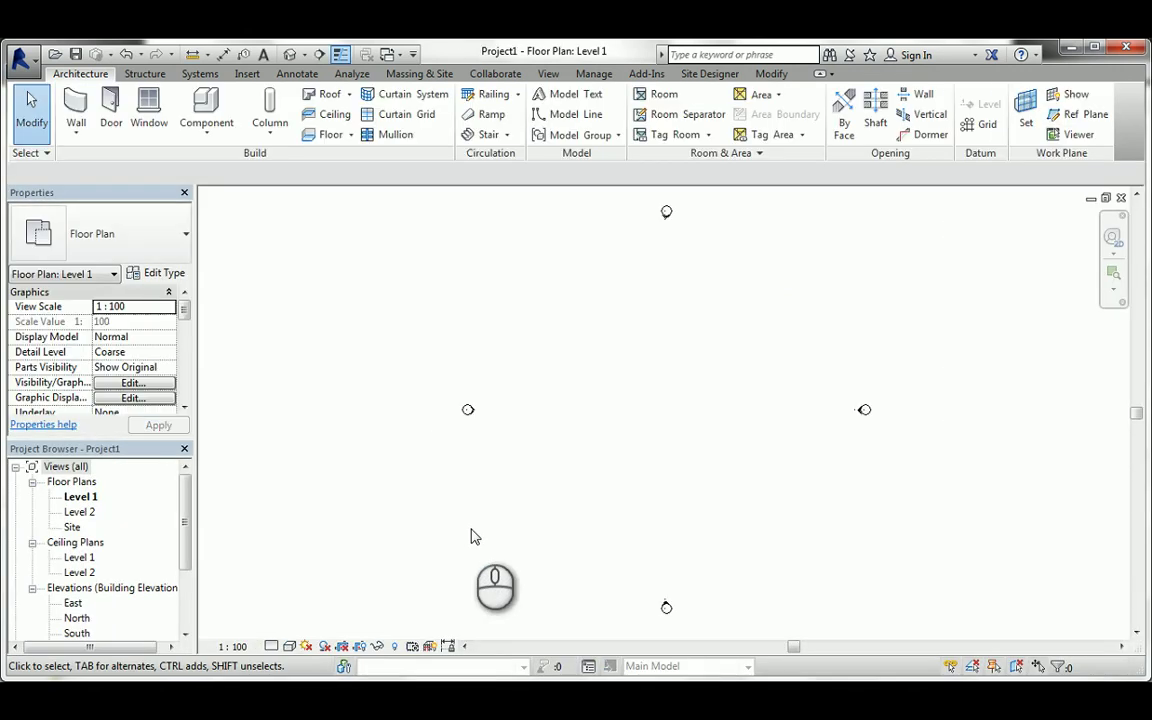
- Check the level heights in the East elevation and return to the Level 1 floor plan
scroll(610, 435, "up", 3)
scroll(600, 441, "up", 1)
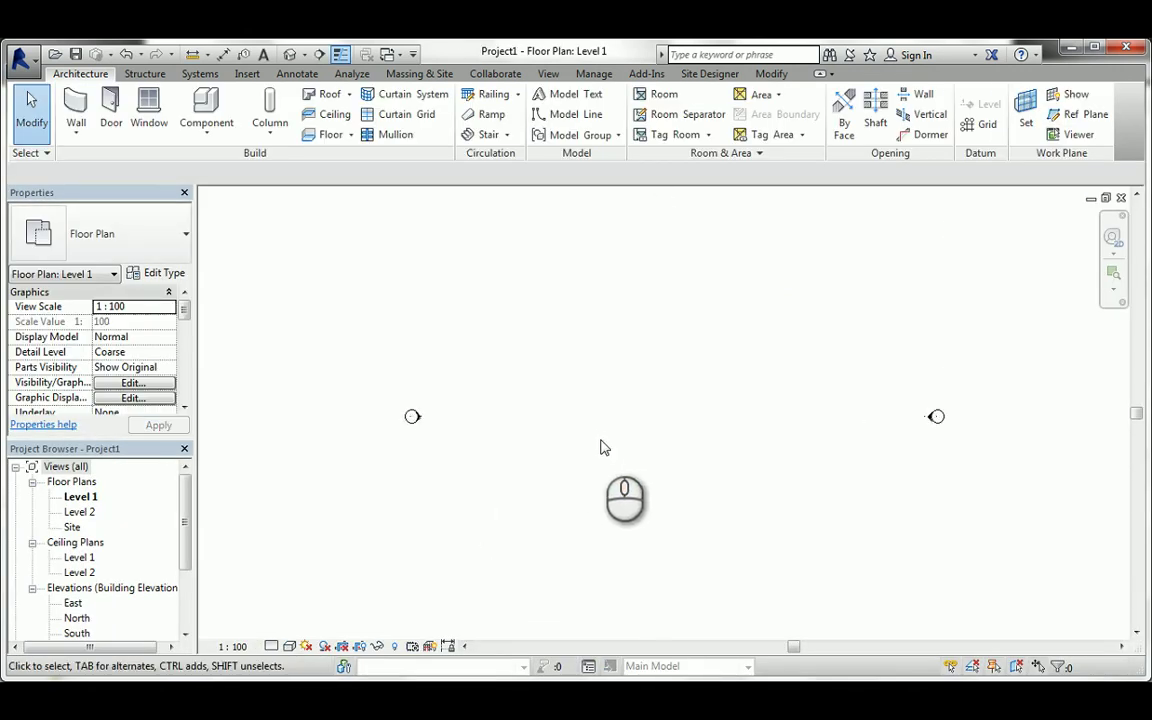
double_click(70, 605)
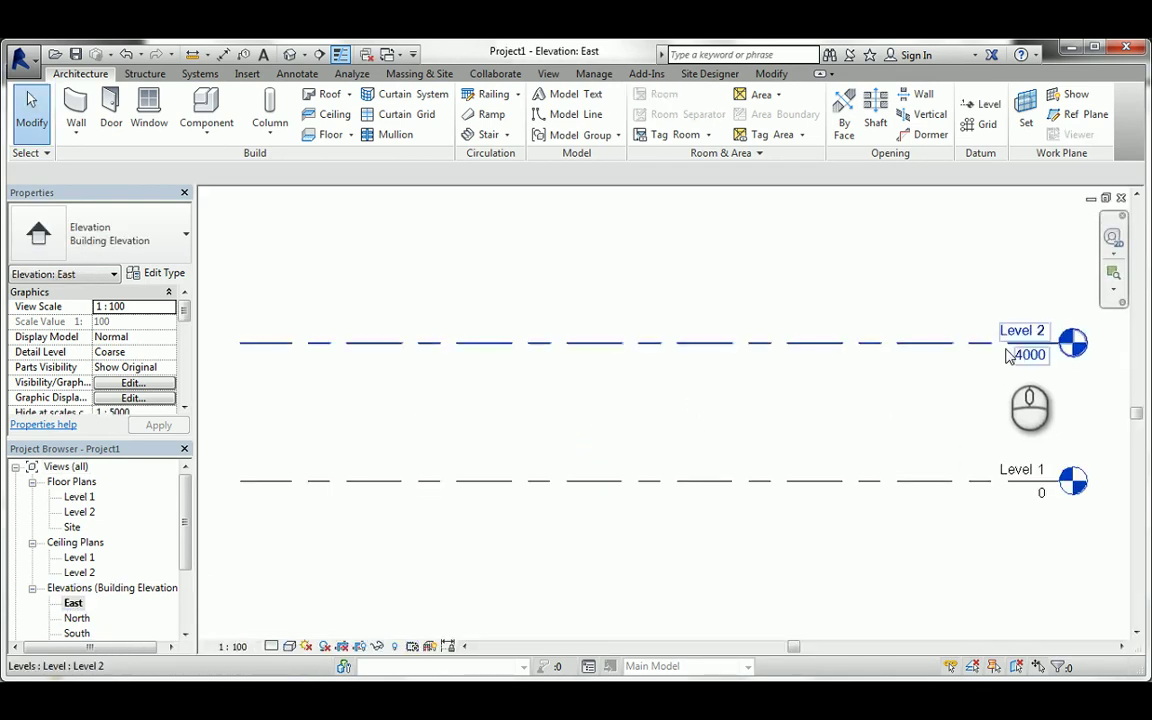
left_click(1015, 358)
key("Escape")
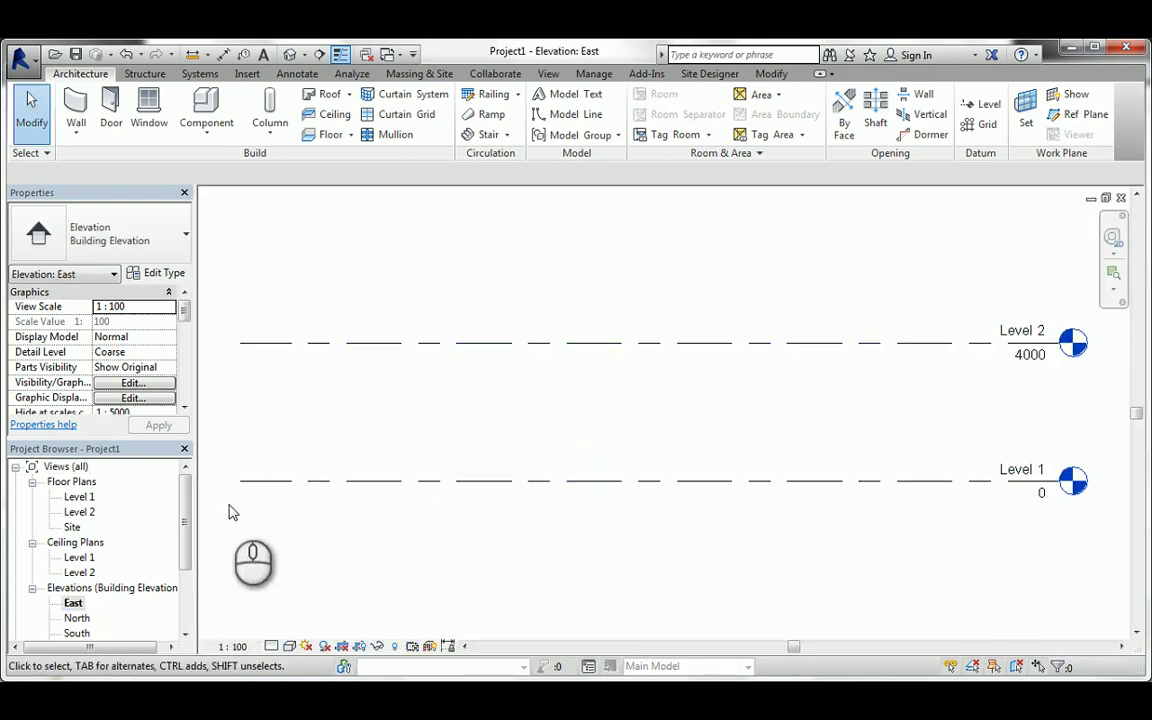
left_click(32, 542)
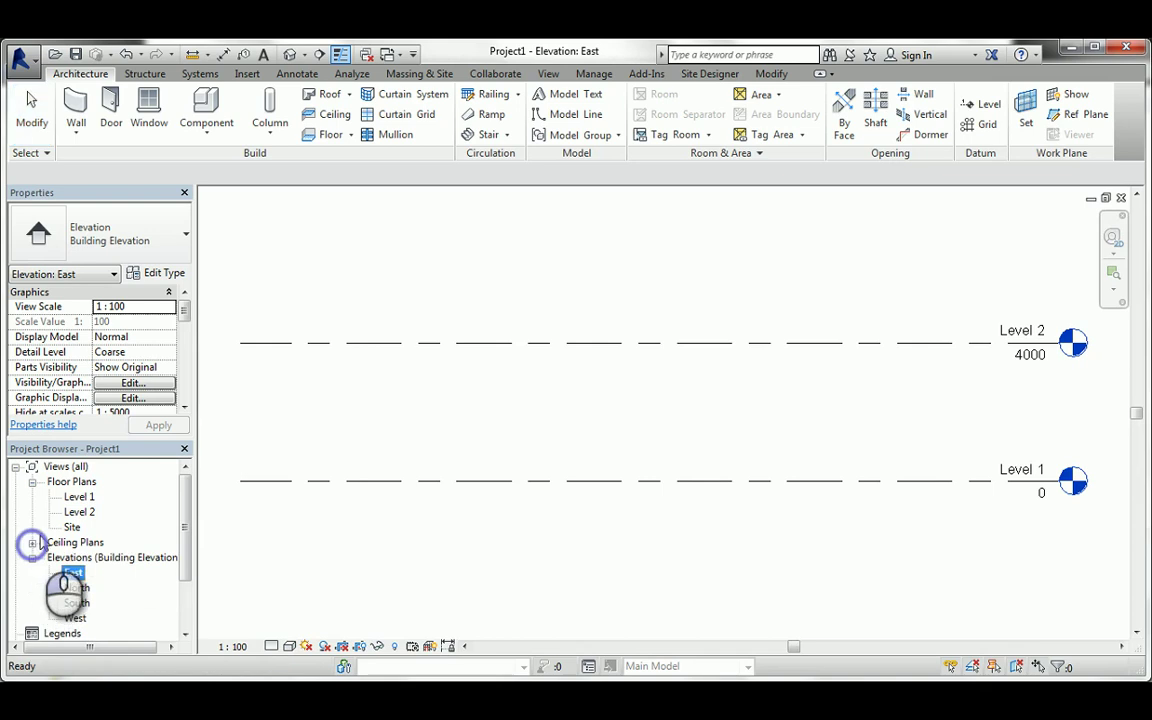
double_click(79, 497)
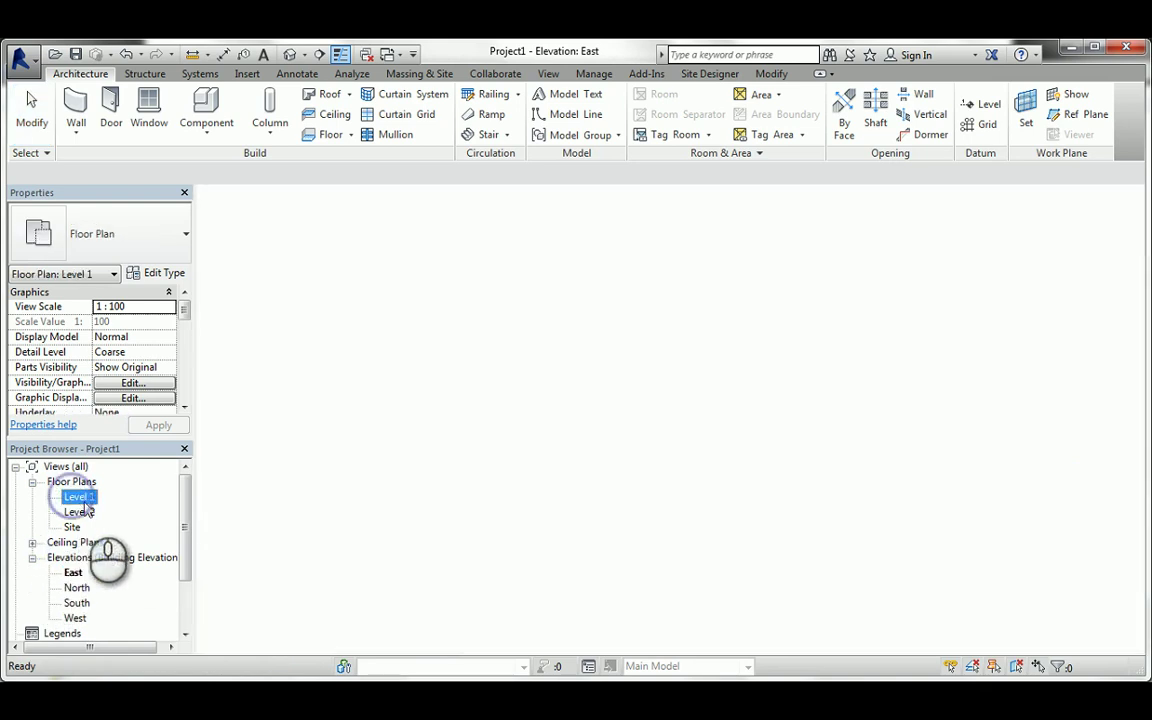
- Start an architectural wall on Level 1 using the Curtain Wall type
left_click(84, 137)
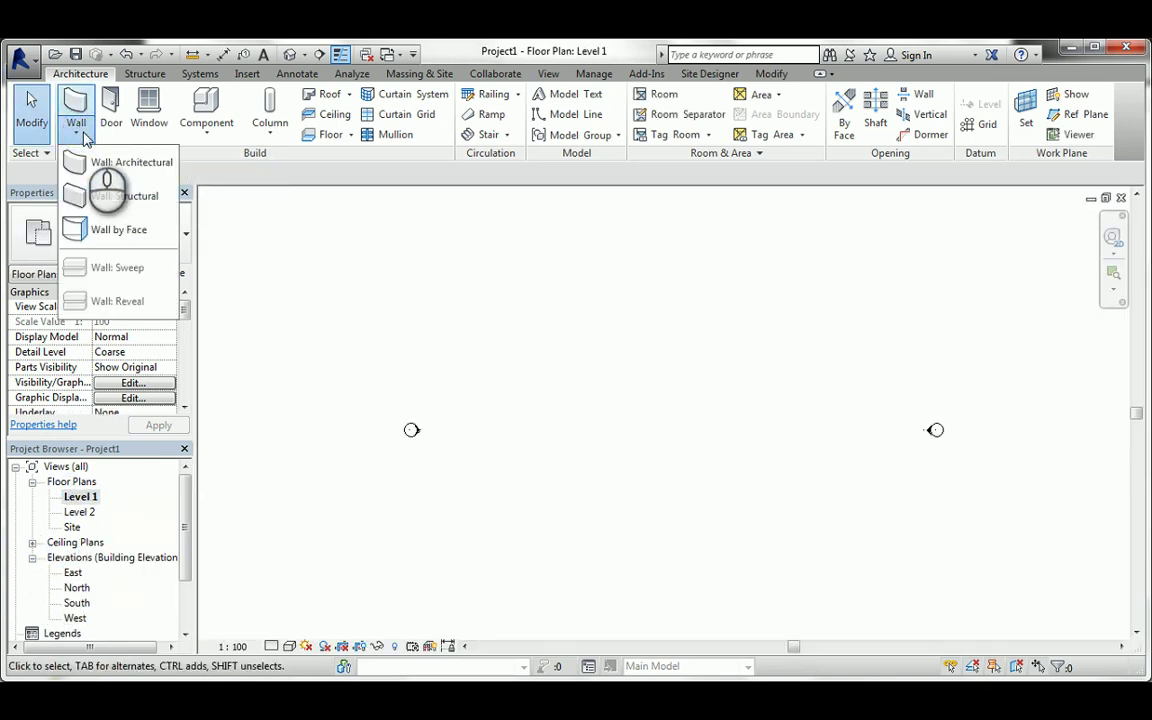
left_click(100, 164)
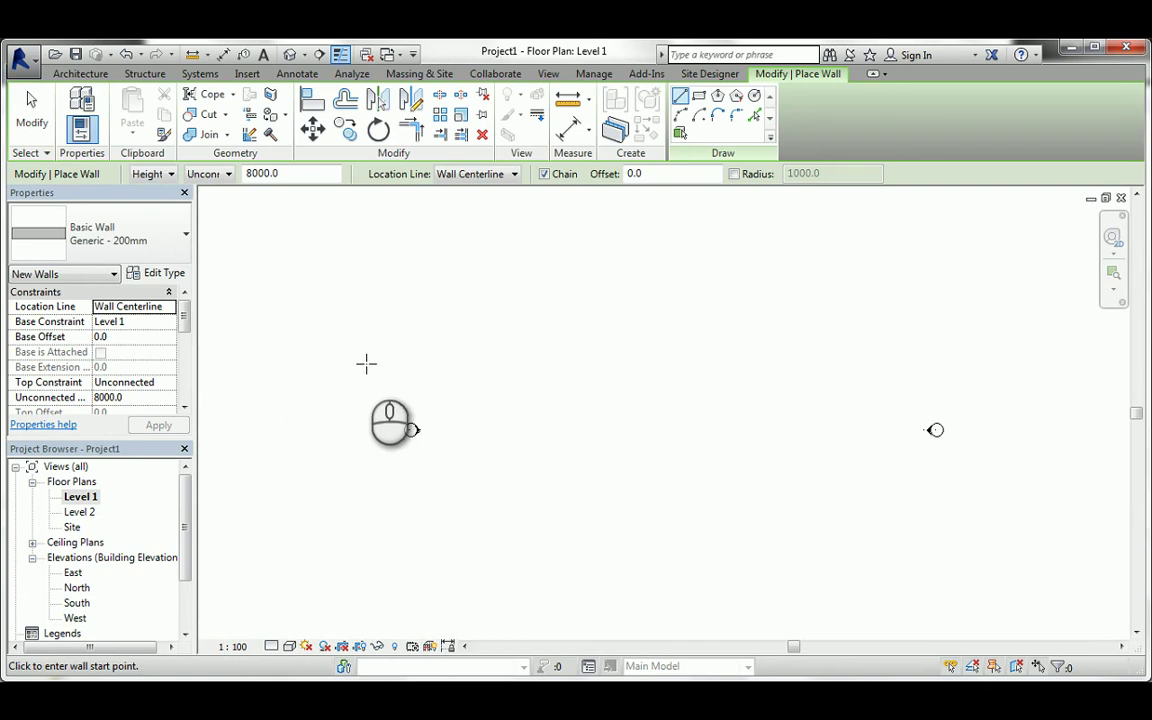
mouse_move(440, 373)
middle_mouse_down()
mouse_move(437, 417)
mouse_move(424, 404)
middle_mouse_up()
scroll(405, 392, "down", 1)
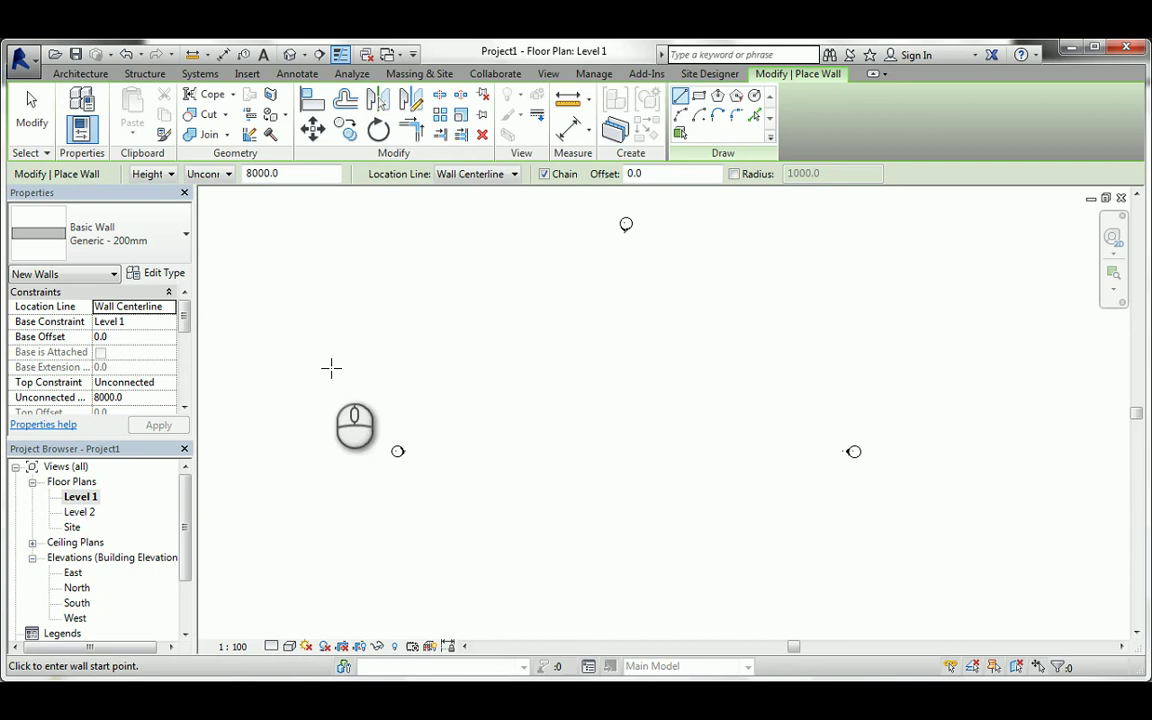
left_click(76, 76)
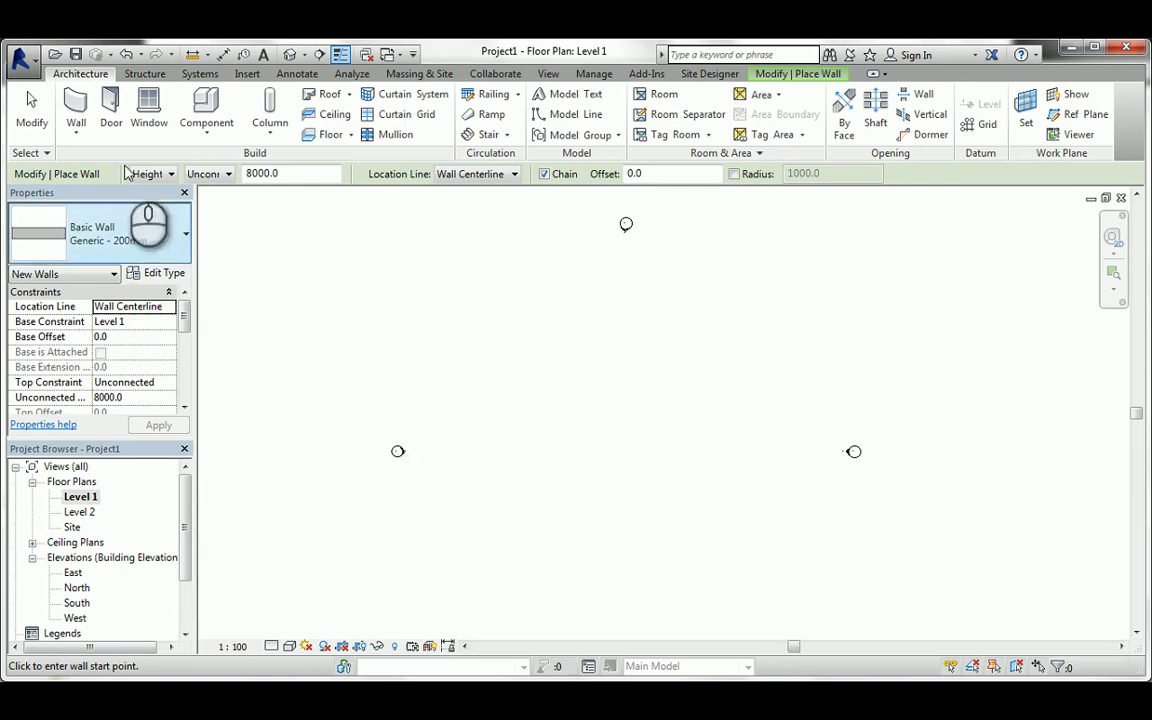
left_click(77, 108)
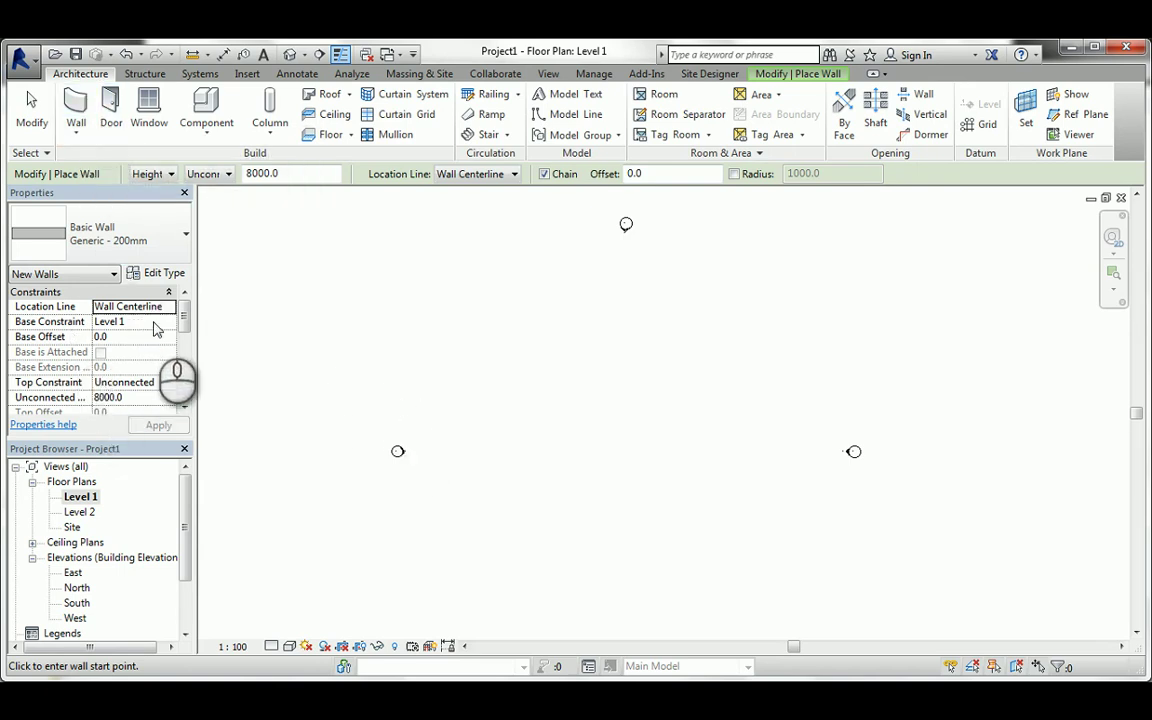
left_click(185, 240)
scroll(177, 430, "down", 1)
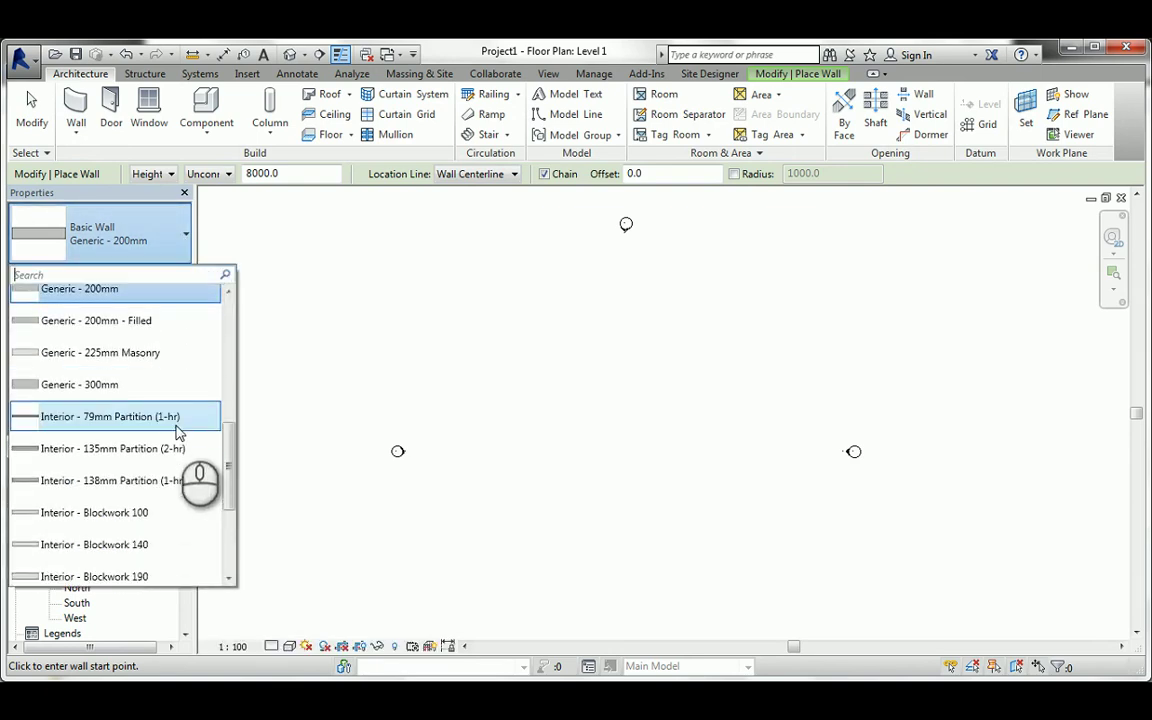
scroll(118, 470, "down", 2)
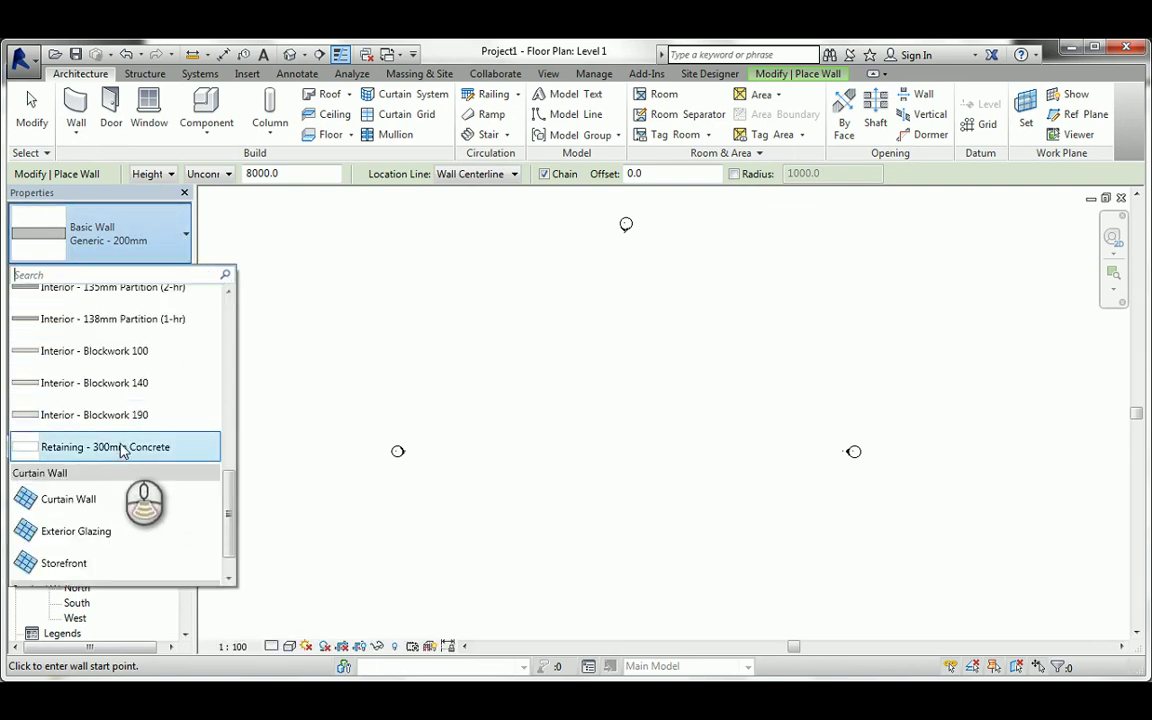
scroll(120, 451, "down", 1)
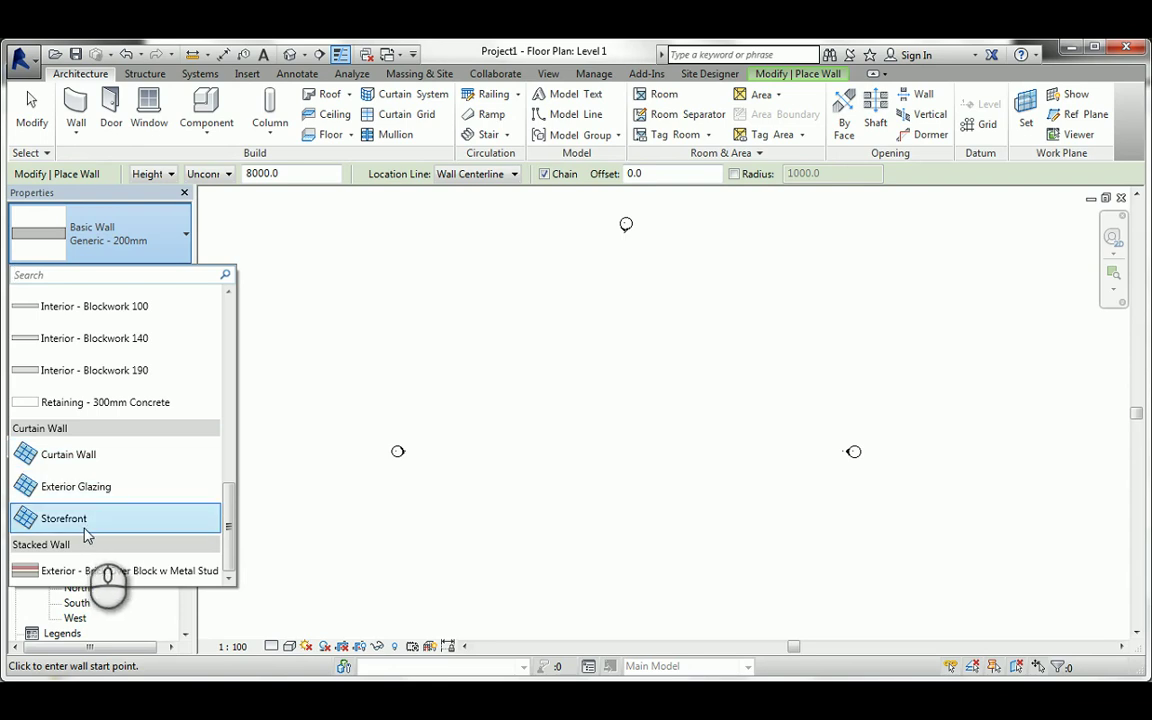
left_click(107, 456)
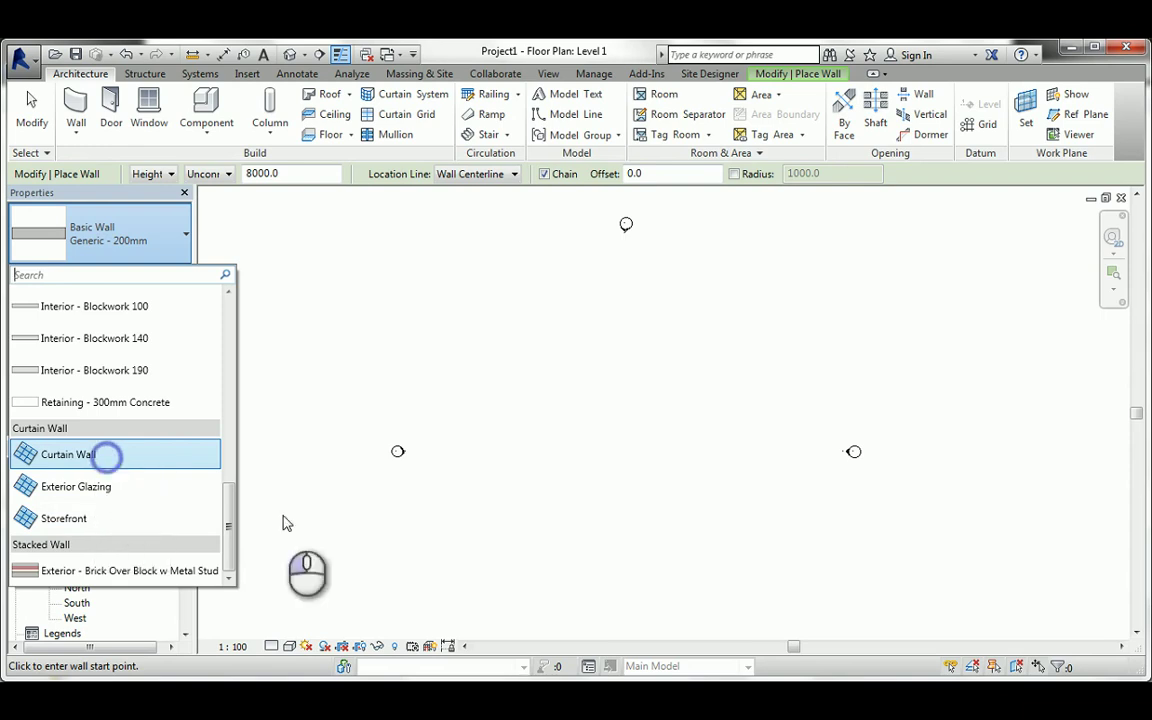
- Draw a horizontal curtain wall 8000 mm long between the elevation markers and end the wall command
scroll(525, 430, "up", 4)
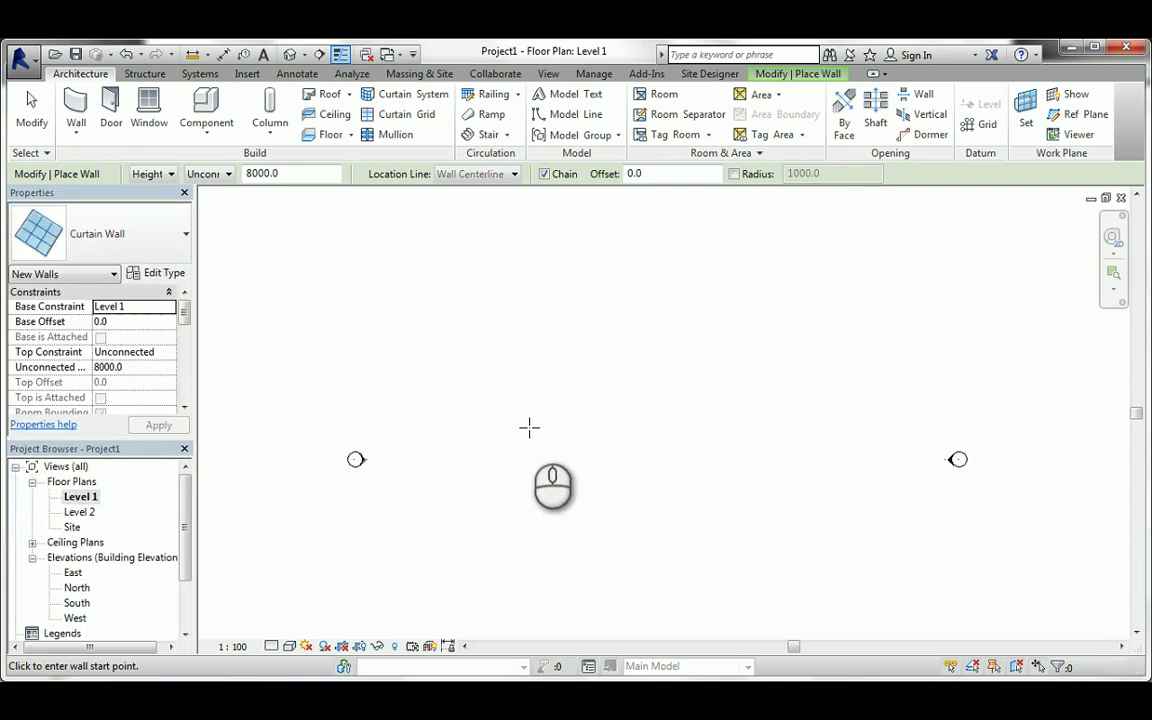
left_click(480, 472)
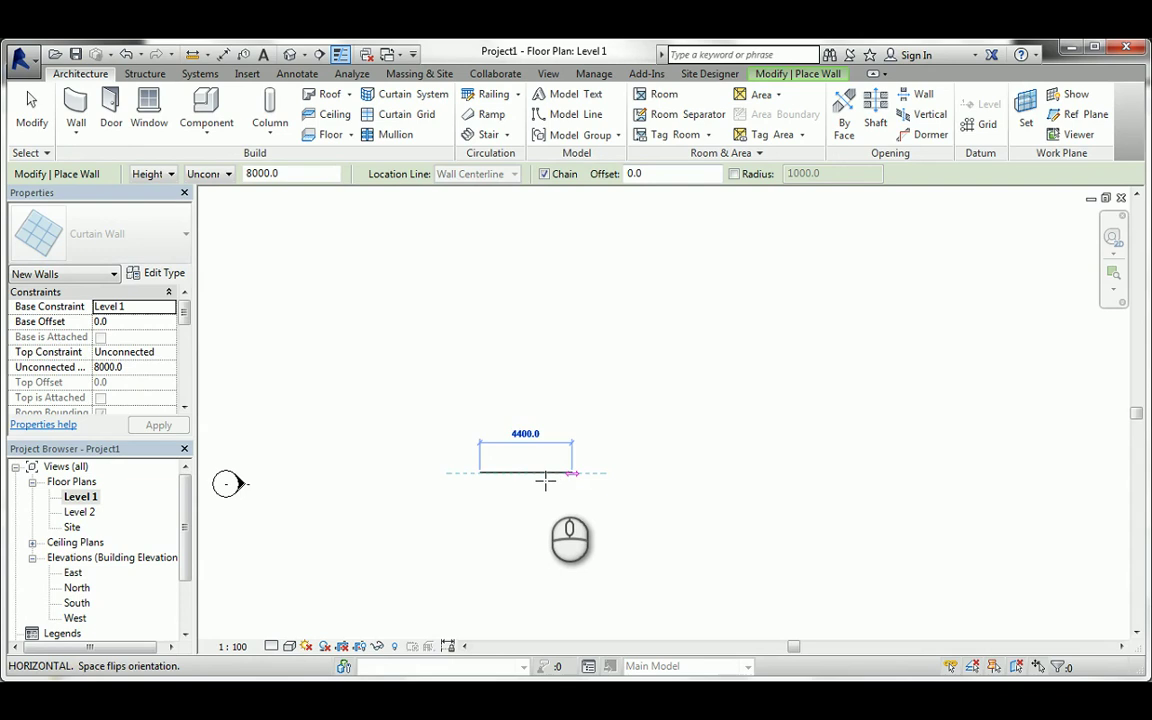
scroll(545, 482, "up", 2)
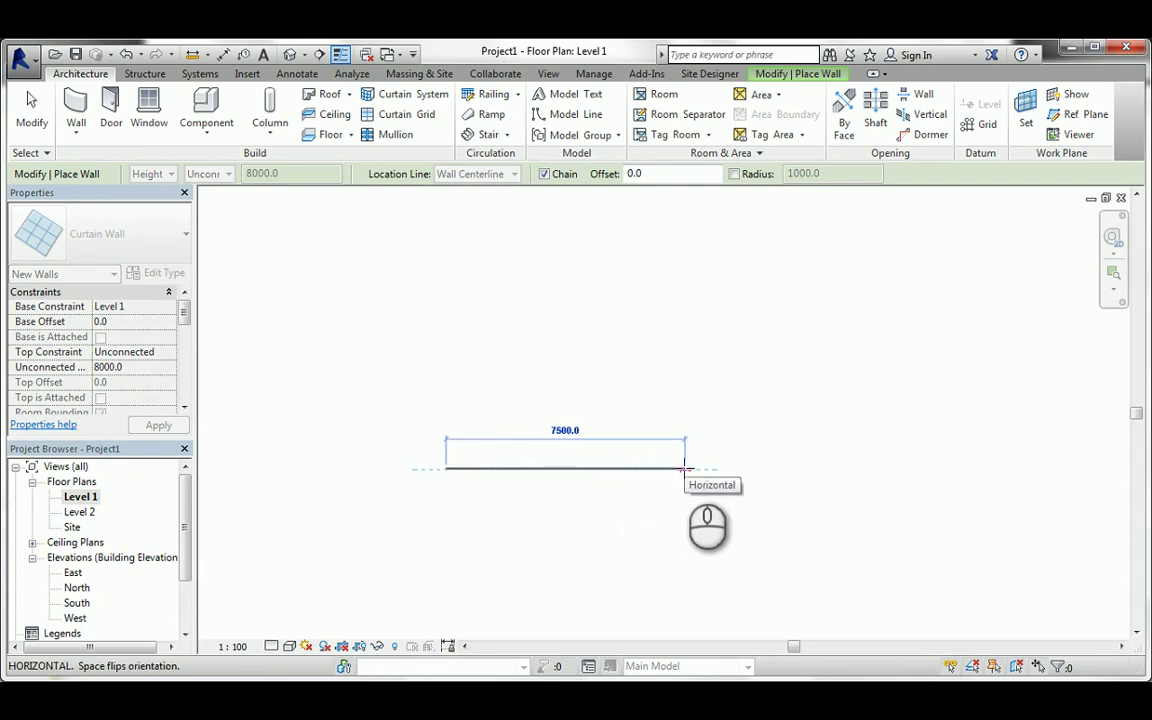
type("80")
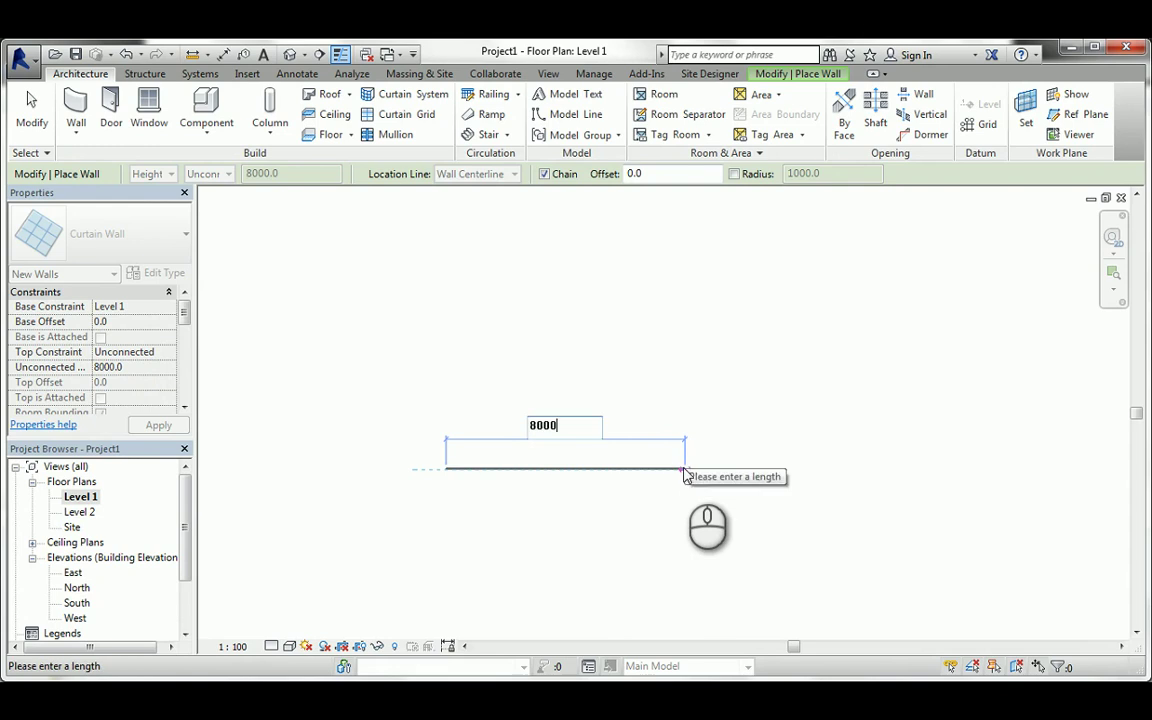
type("00")
key("Return")
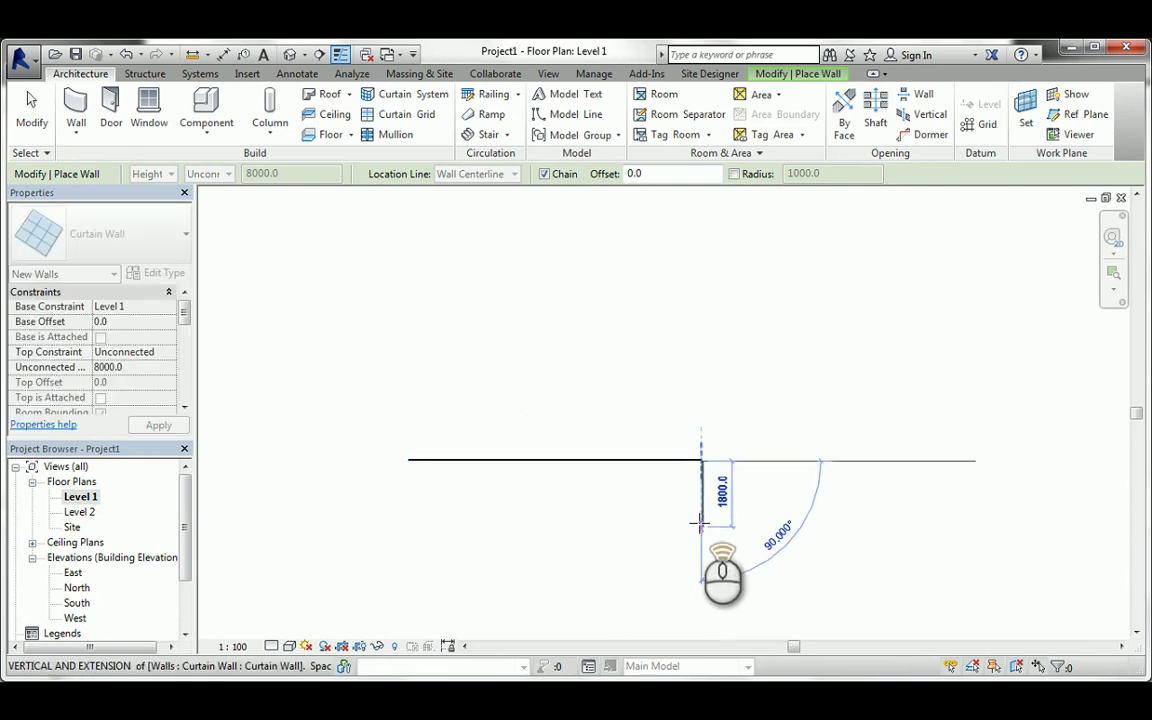
scroll(700, 522, "up", 3)
key("Escape")
key("Escape")
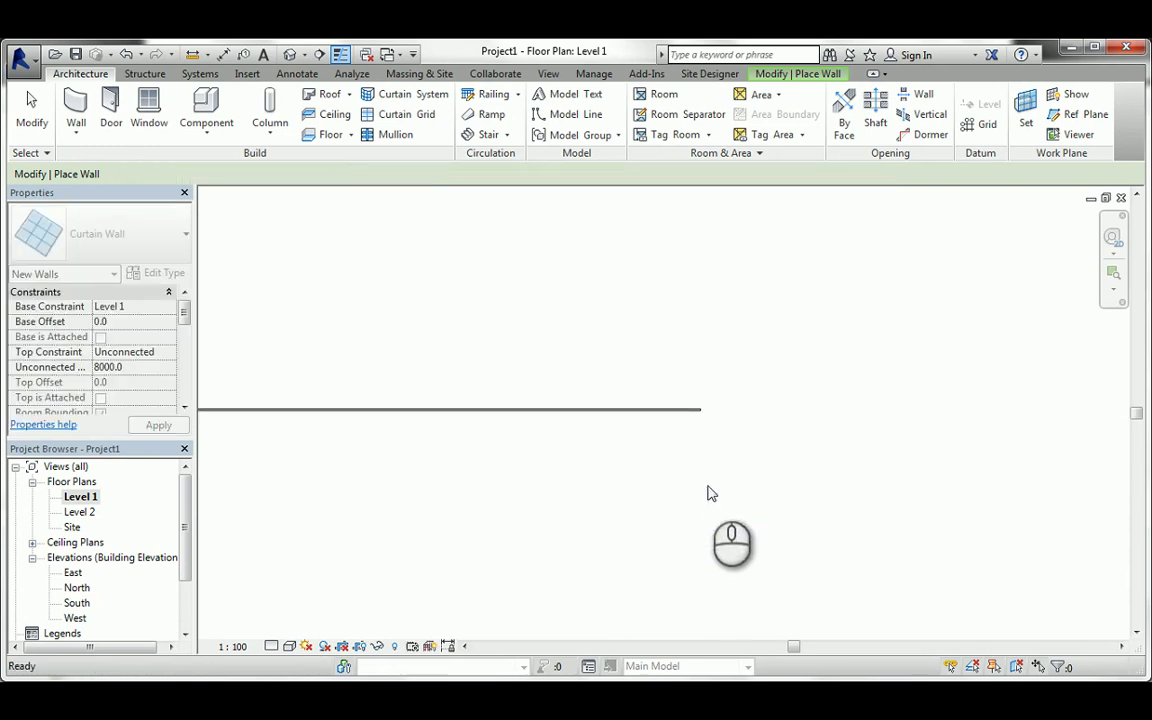
- Inspect the curtain wall in plan, then show it in the default 3D view with the Shaded visual style
scroll(645, 428, "up", 2)
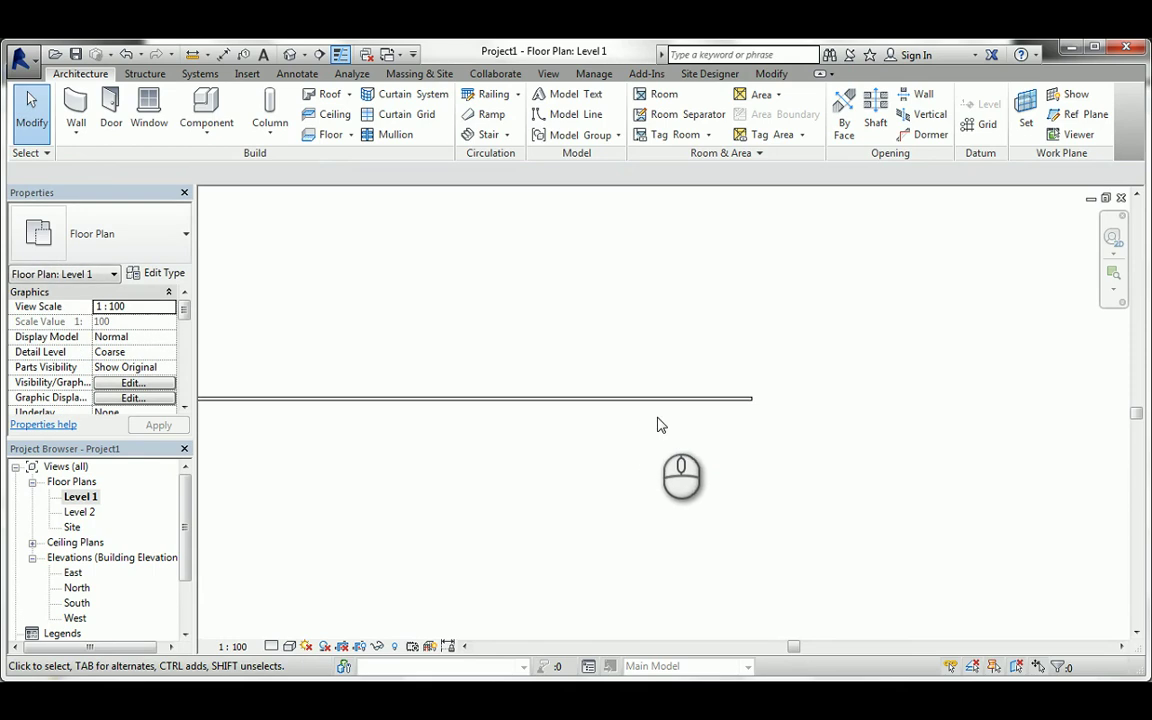
scroll(657, 425, "up", 1)
left_click(631, 396)
middle_click_drag(430, 404, 752, 412)
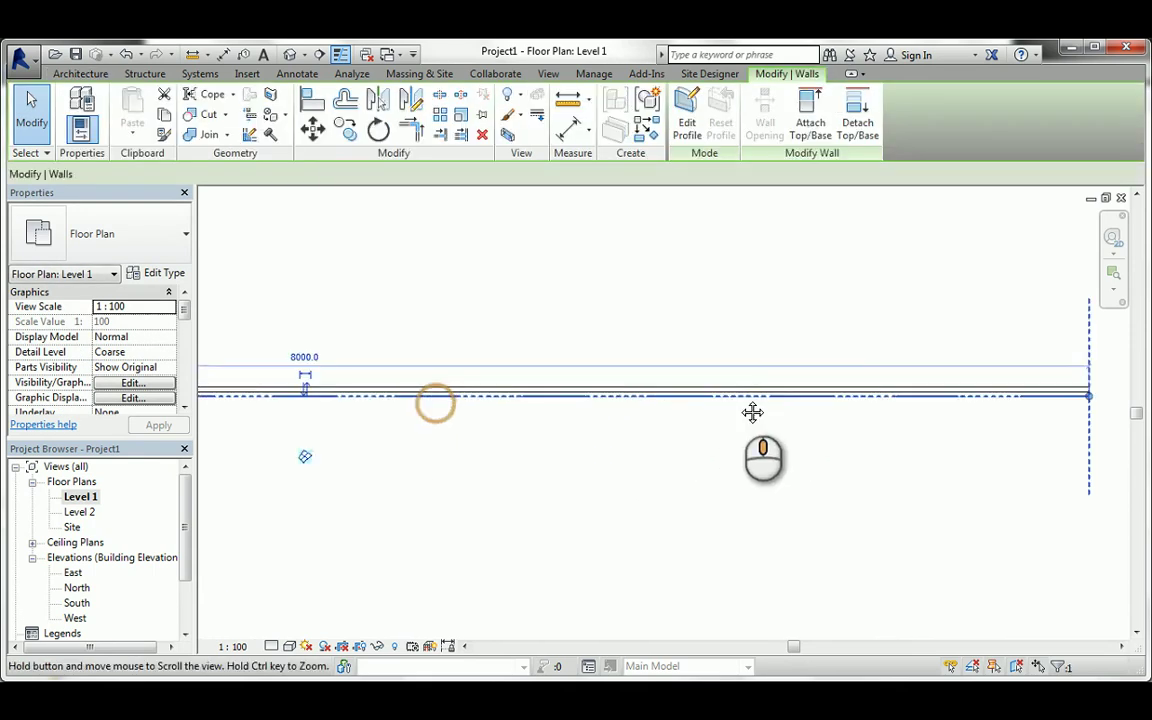
scroll(663, 432, "down", 4)
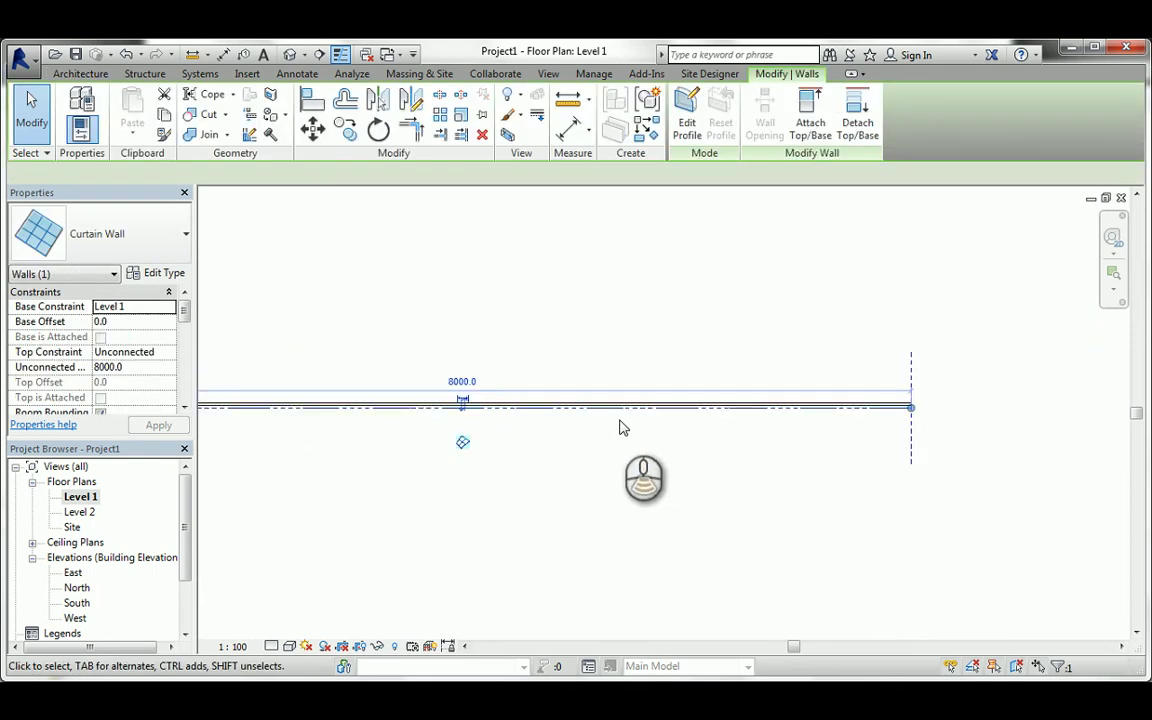
left_click(290, 55)
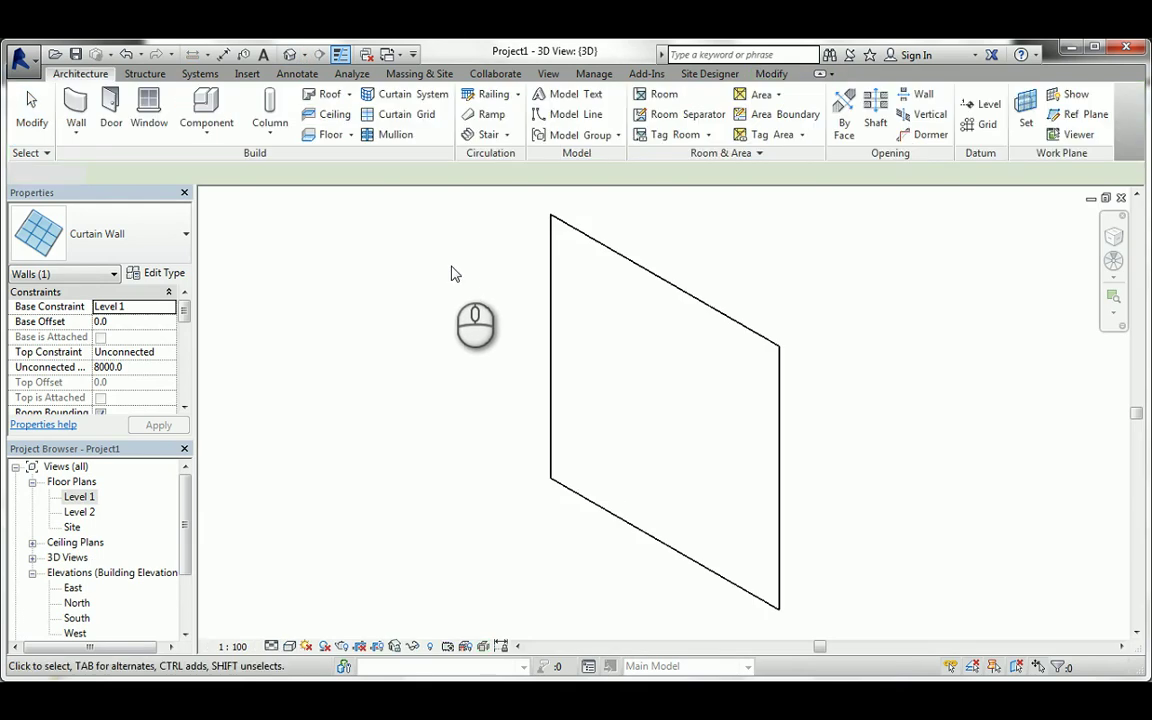
key("Escape")
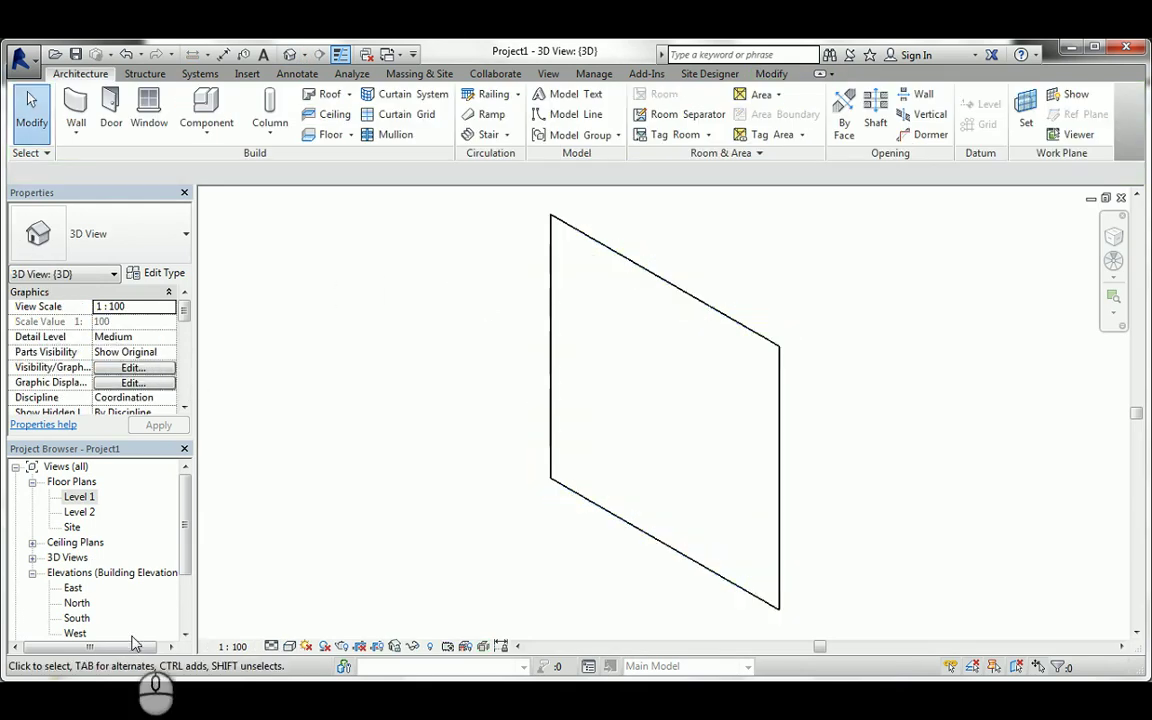
left_click(289, 646)
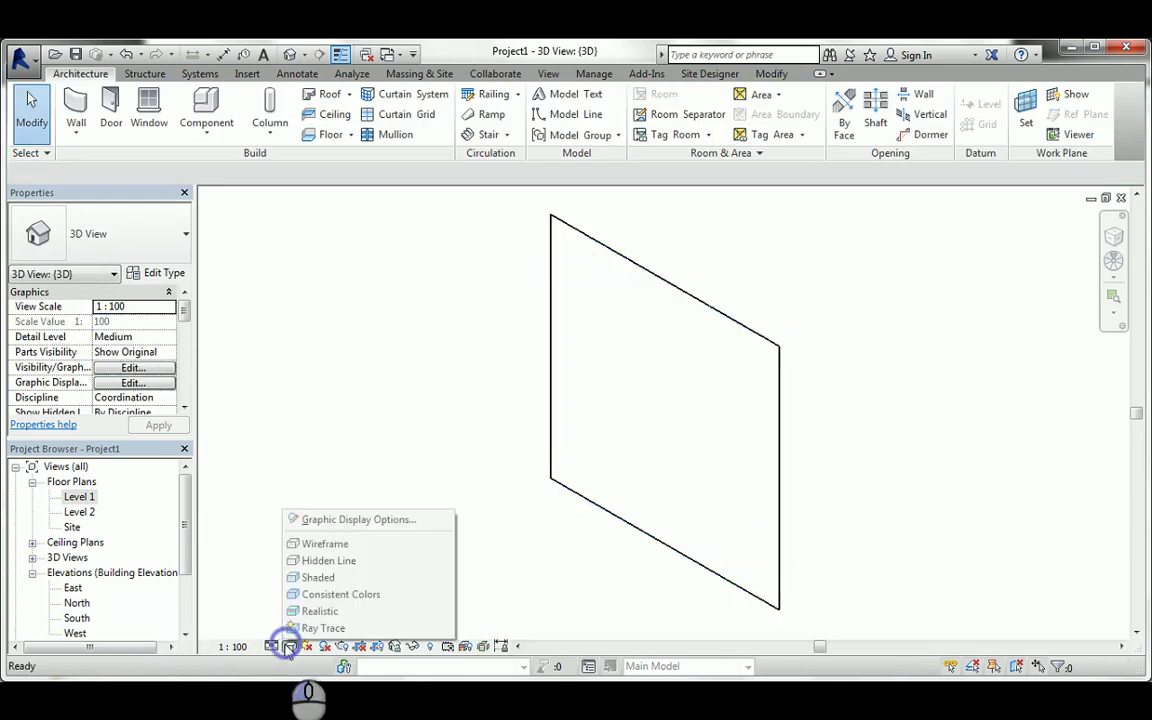
left_click(316, 577)
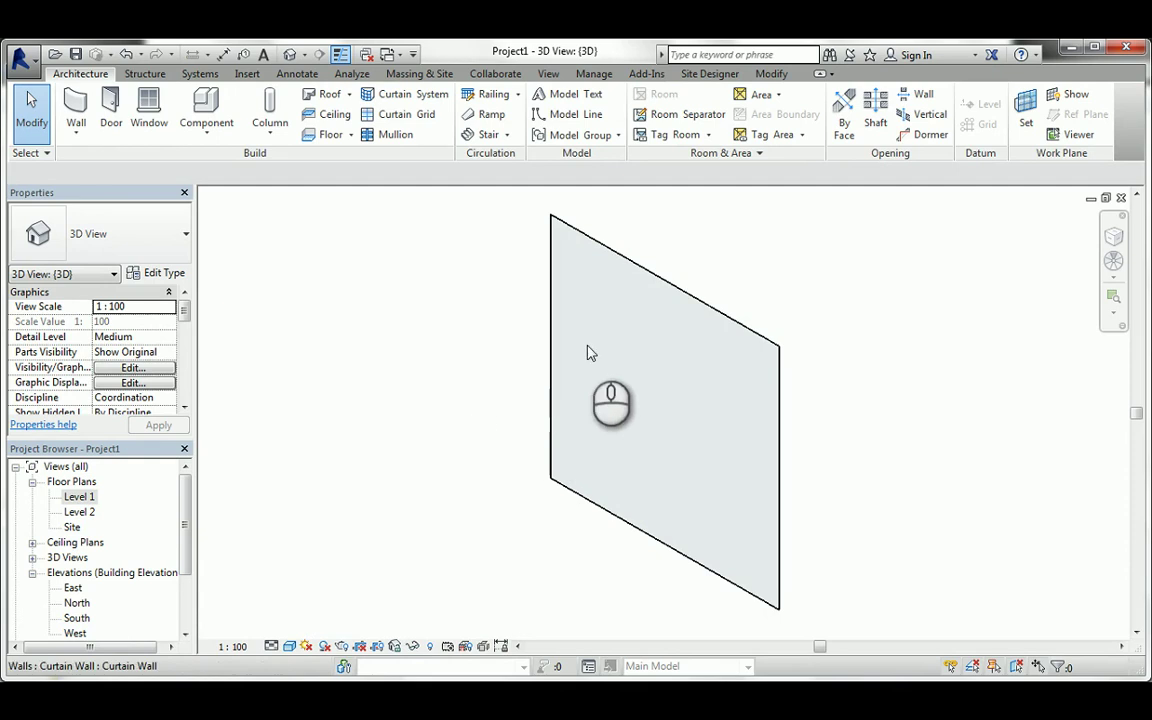
- Select the curtain wall in the East elevation and set its top constraint to Level 2
left_click(645, 278)
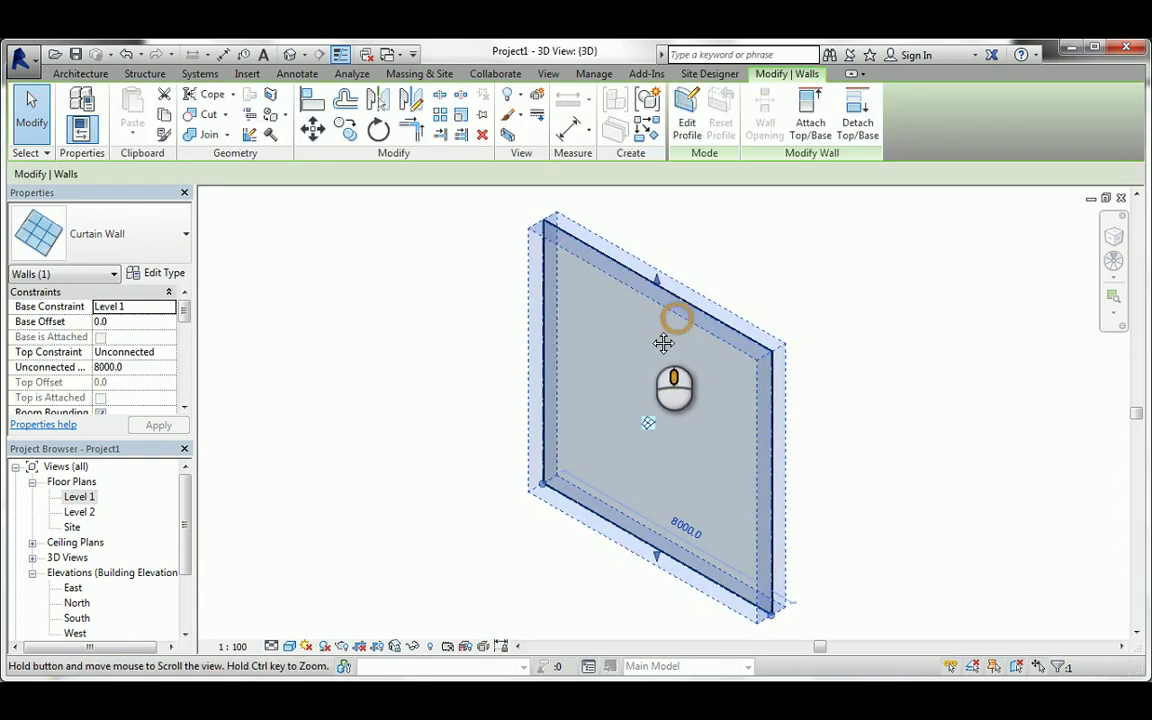
middle_click_drag(663, 339, 636, 335)
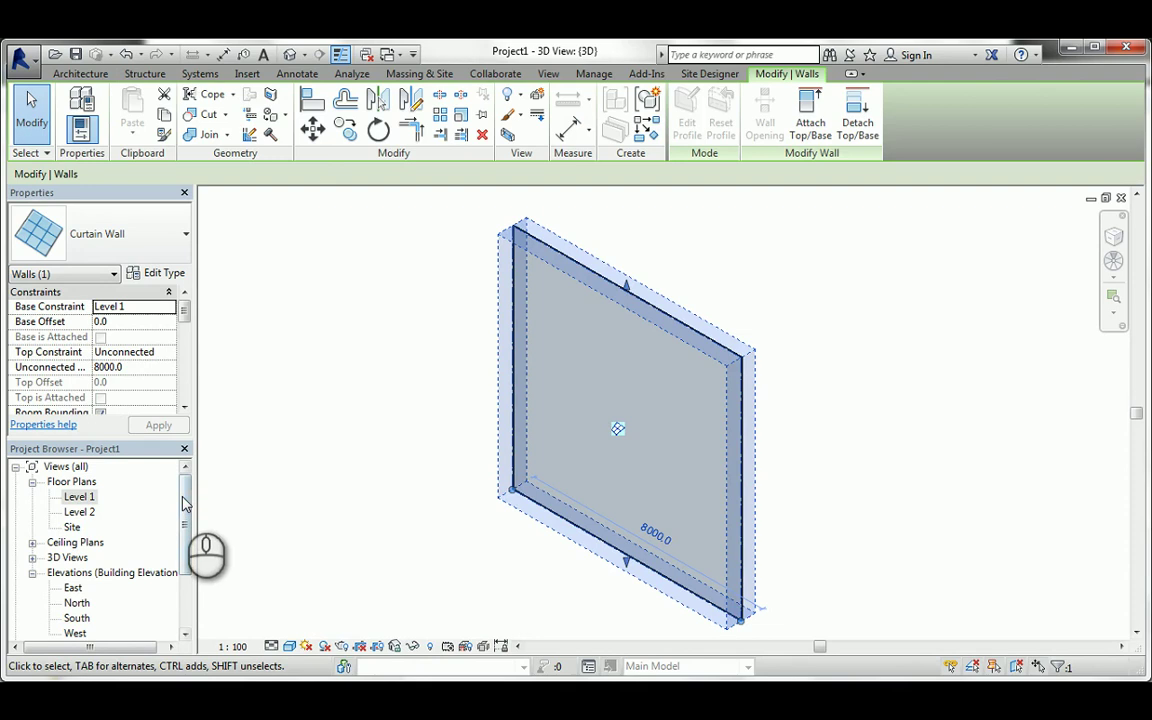
left_click_drag(184, 503, 182, 543)
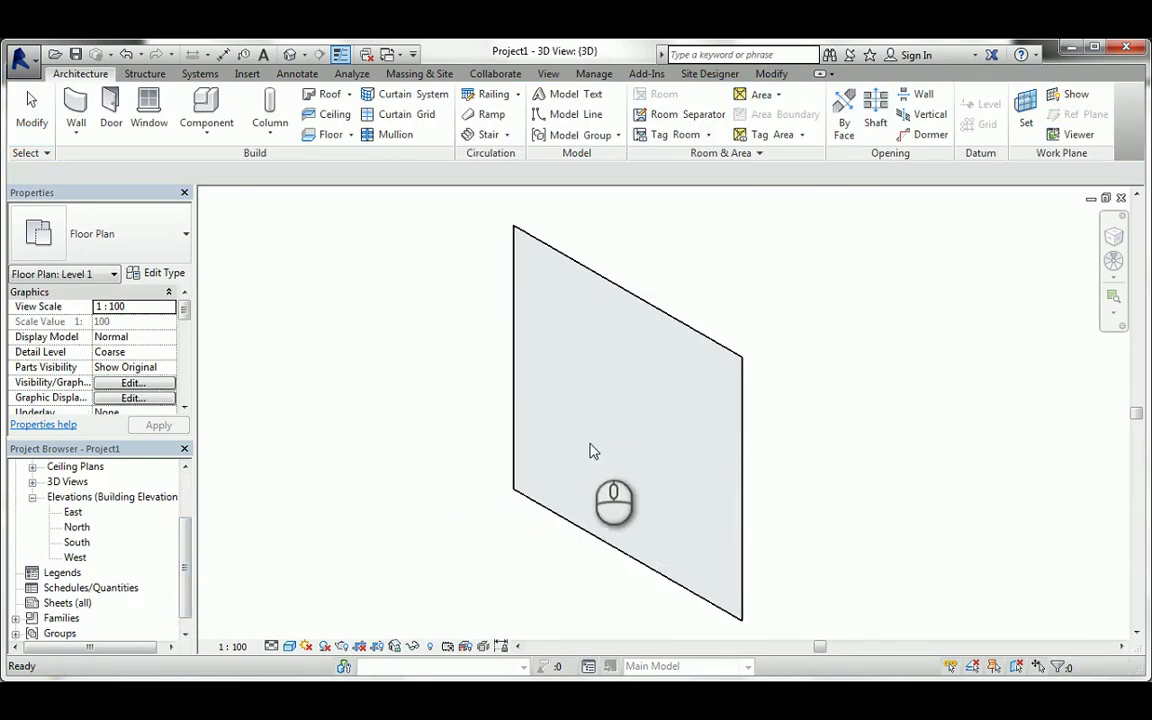
double_click(73, 512)
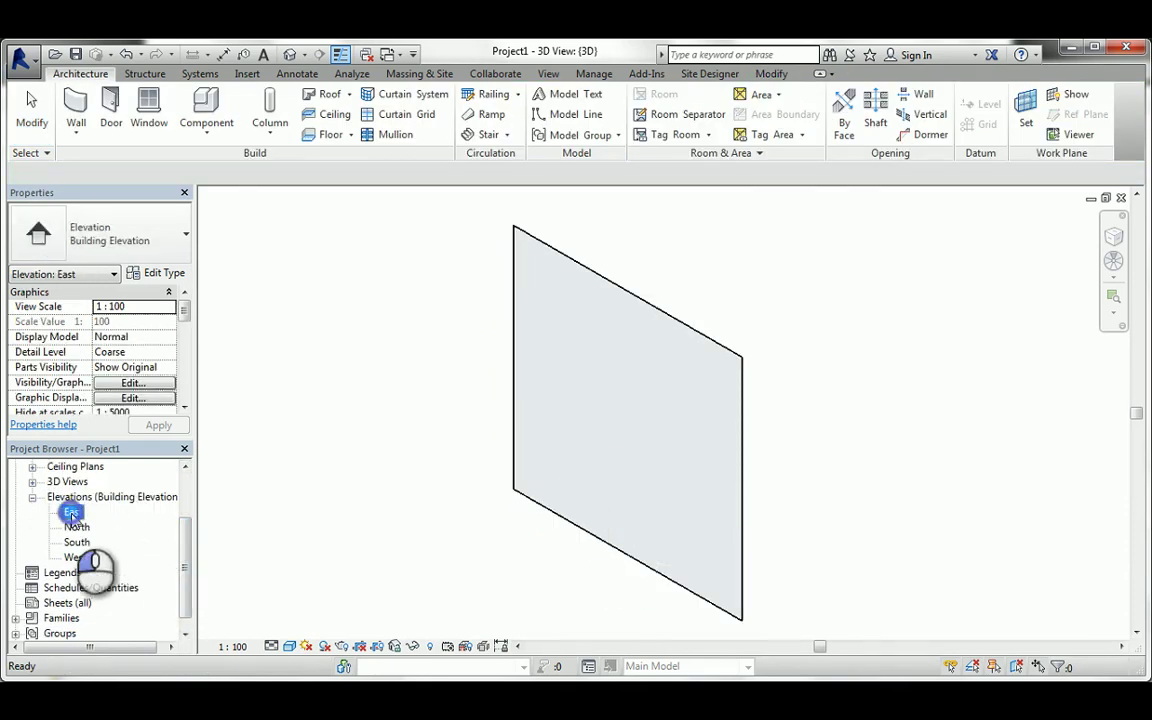
left_click(666, 400)
middle_click_drag(678, 380, 656, 473)
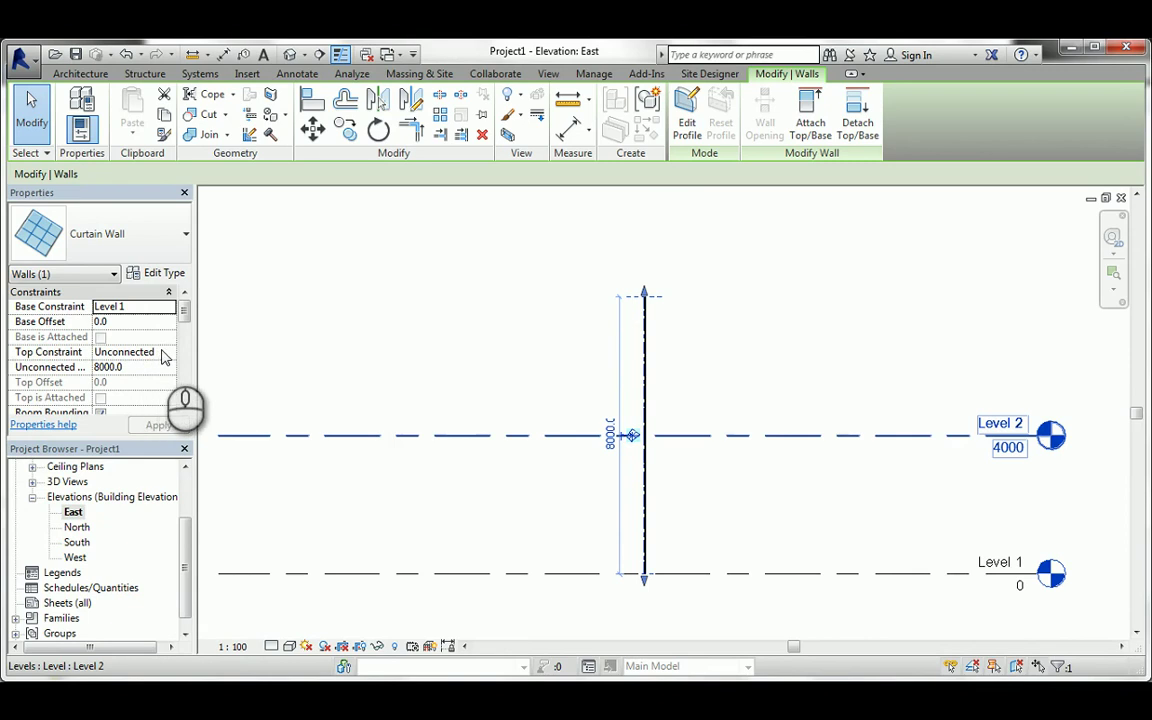
left_click(160, 352)
left_click(172, 352)
left_click(121, 392)
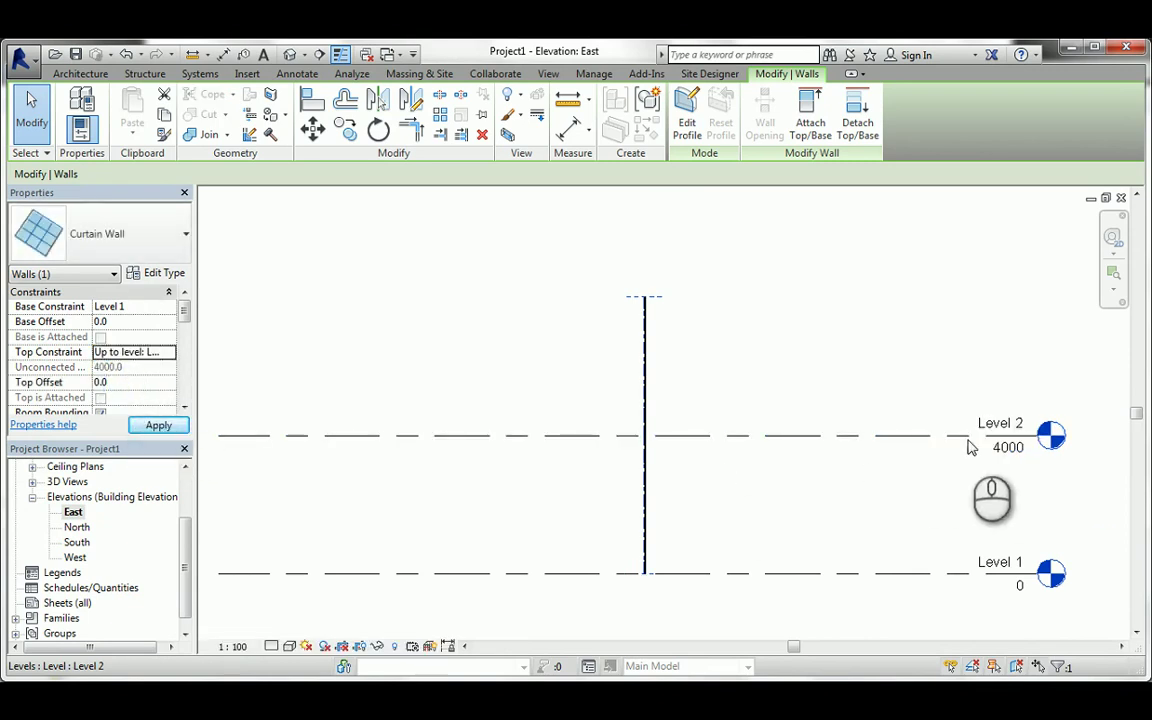
left_click(158, 425)
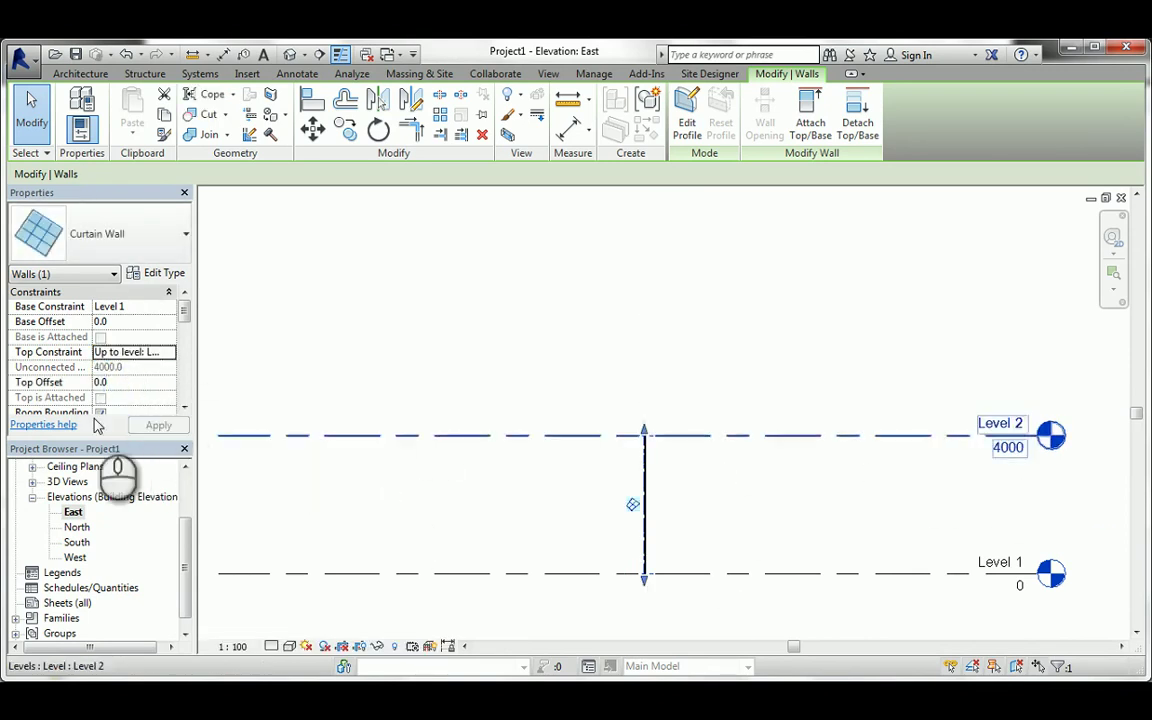
- Review the type properties of the Curtain Wall, cancel the dialog and deselect the wall
scroll(657, 461, "up", 2)
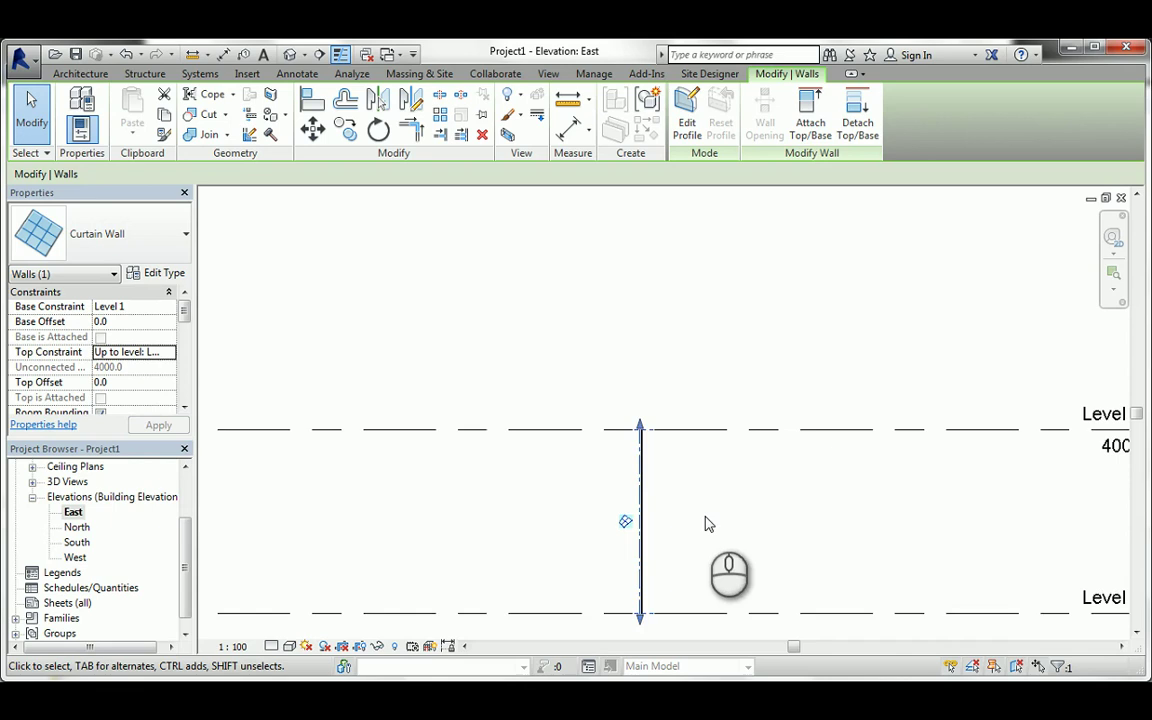
middle_click_drag(705, 520, 612, 437)
scroll(601, 432, "up", 2)
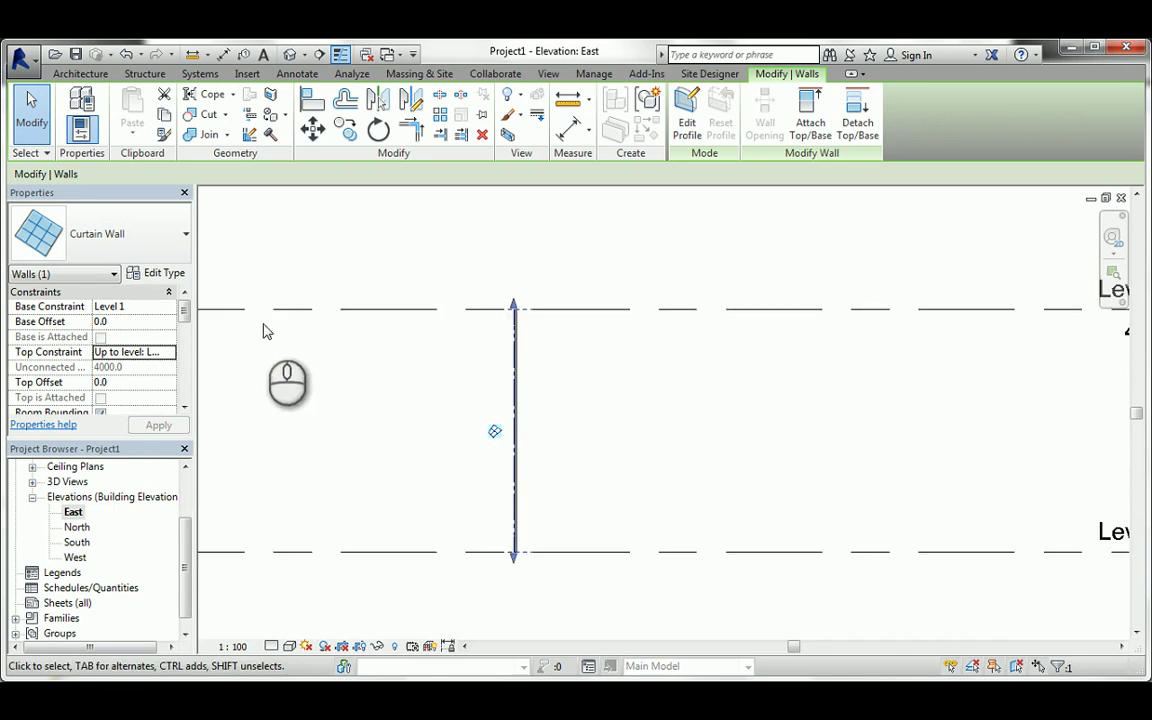
left_click(156, 273)
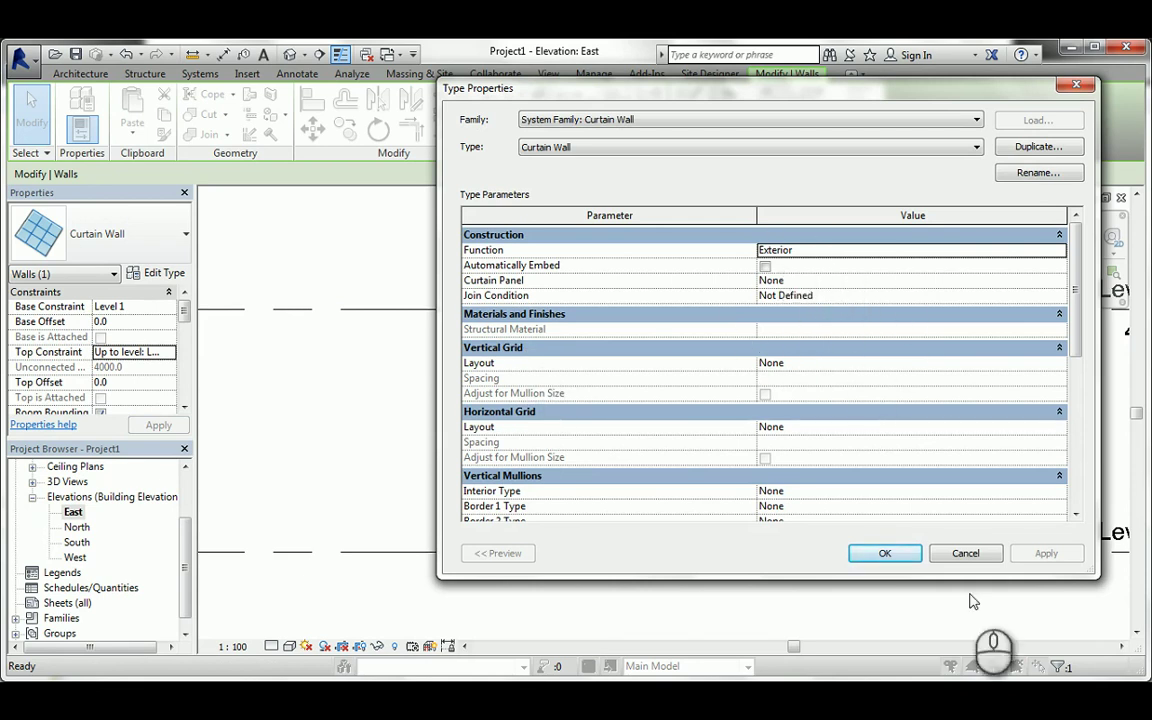
left_click(968, 556)
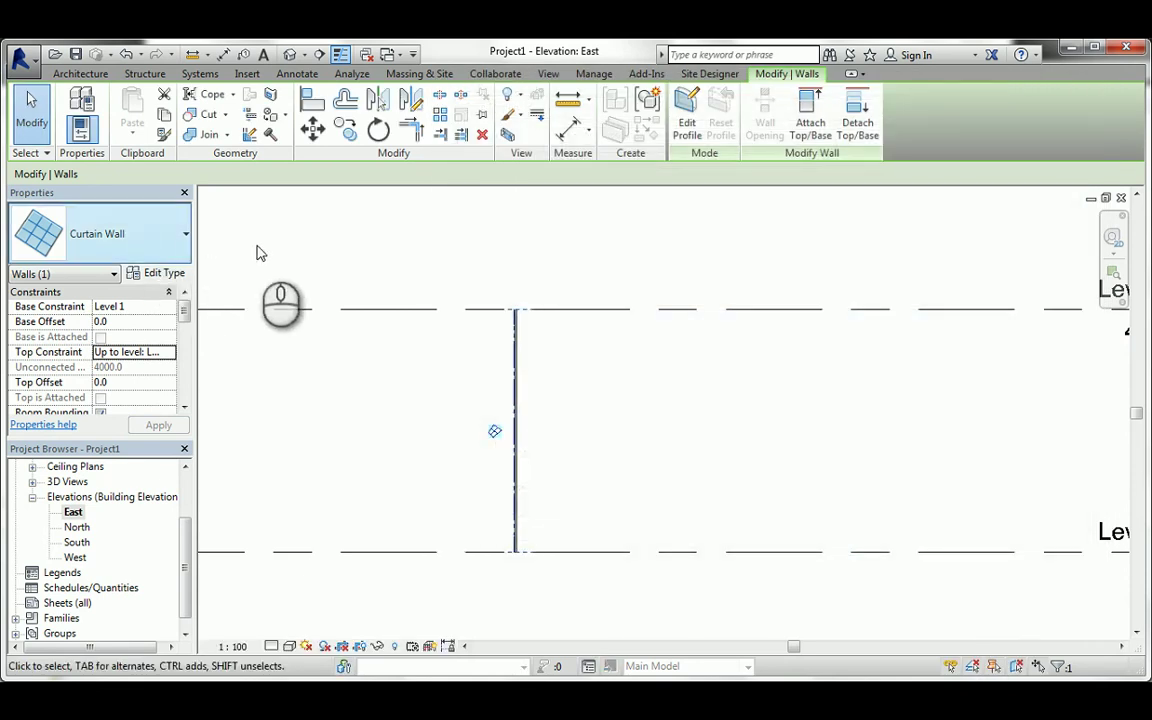
left_click(305, 255)
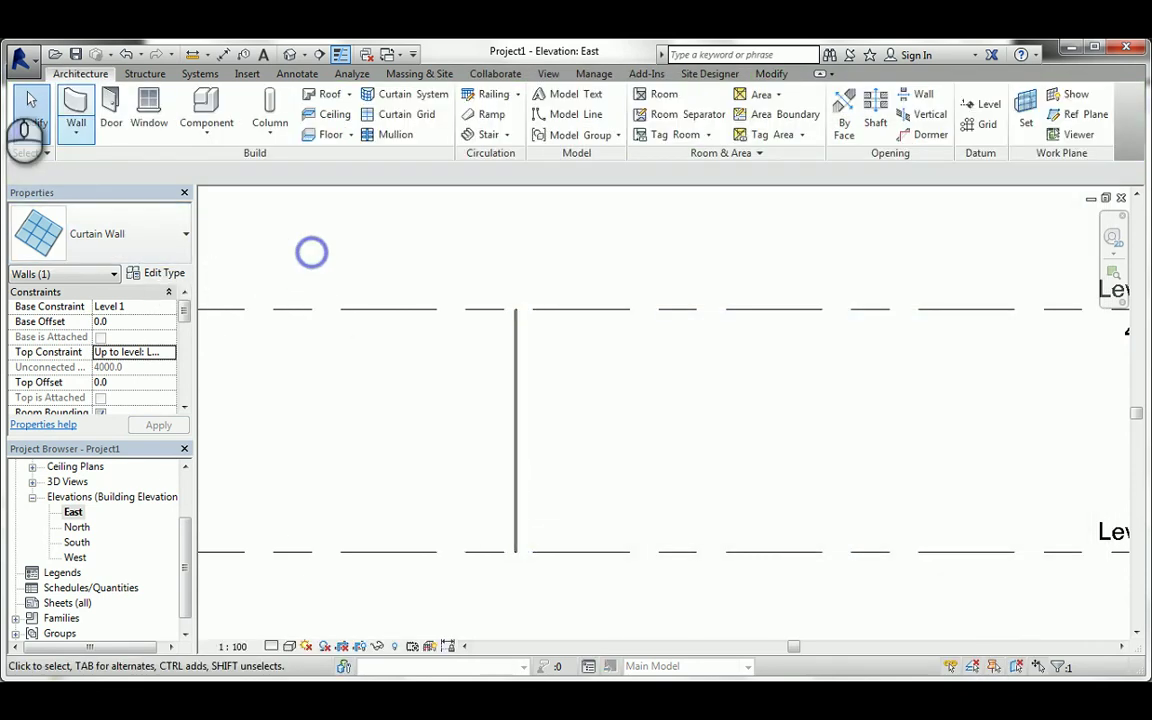
left_click(155, 244)
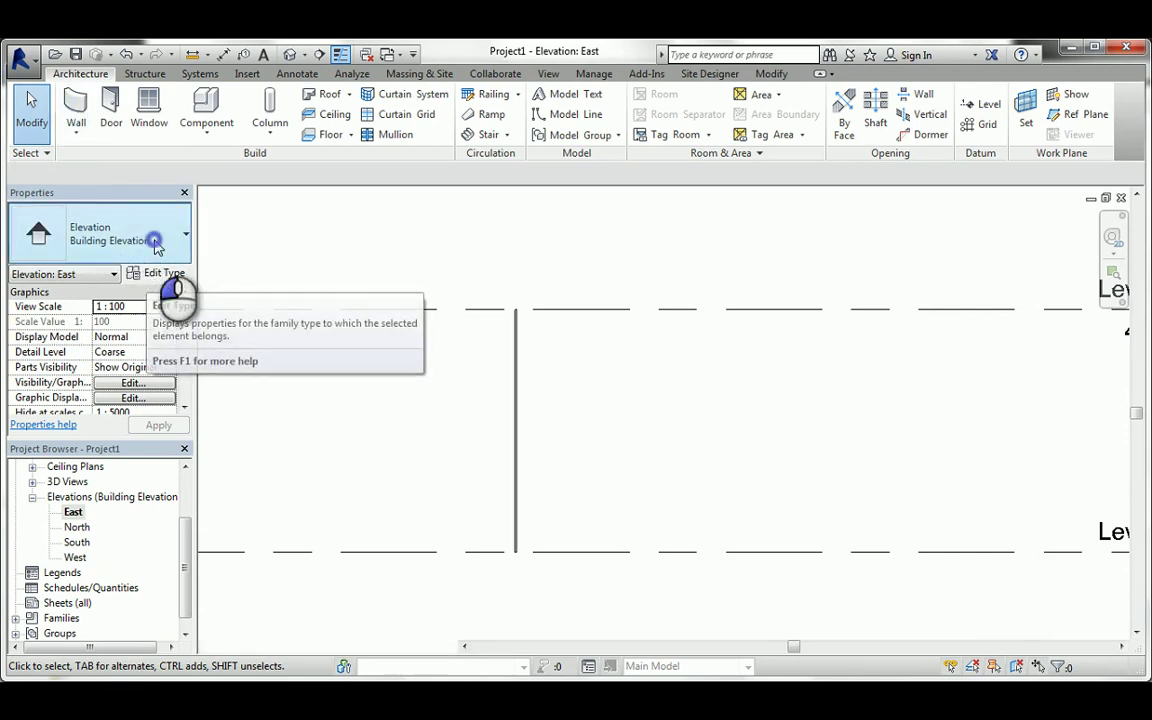
left_click(98, 160)
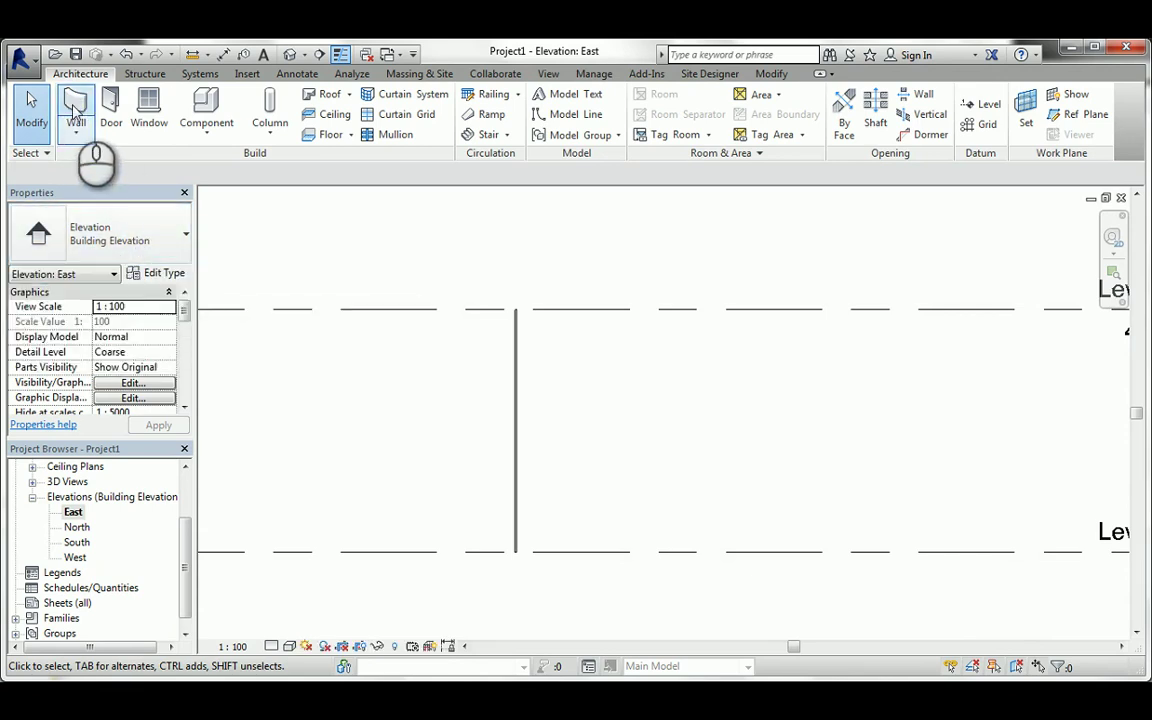
left_click(82, 135)
left_click(455, 270)
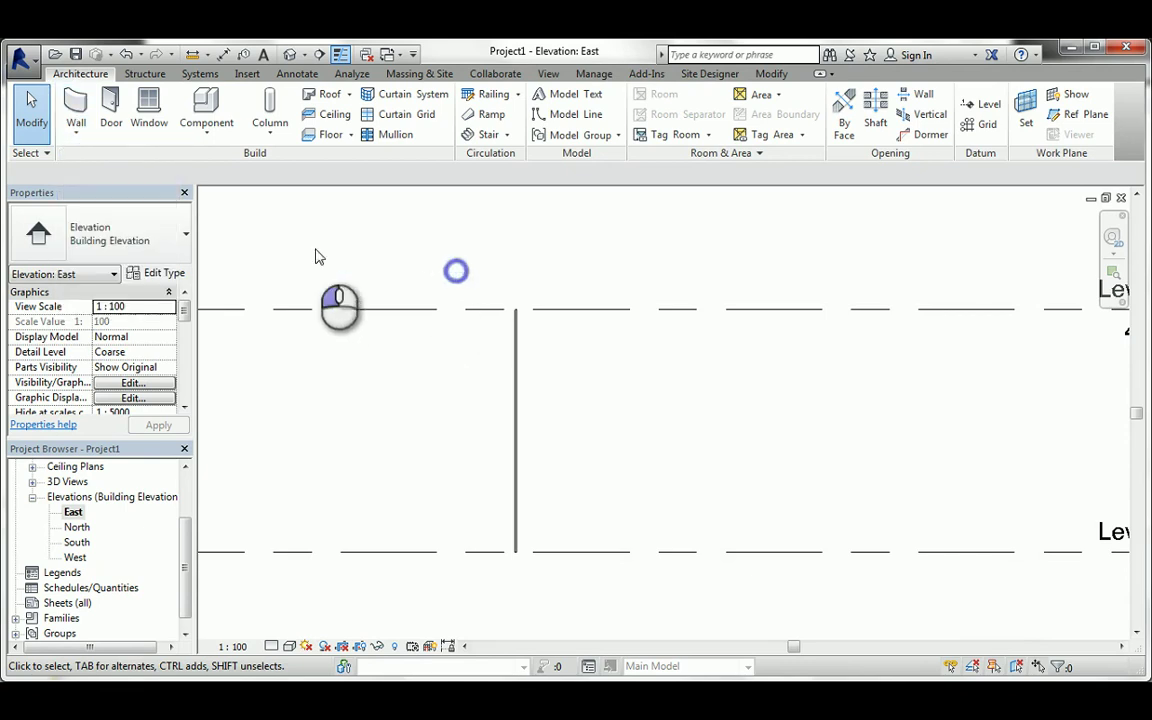
left_click(172, 250)
right_click(342, 244)
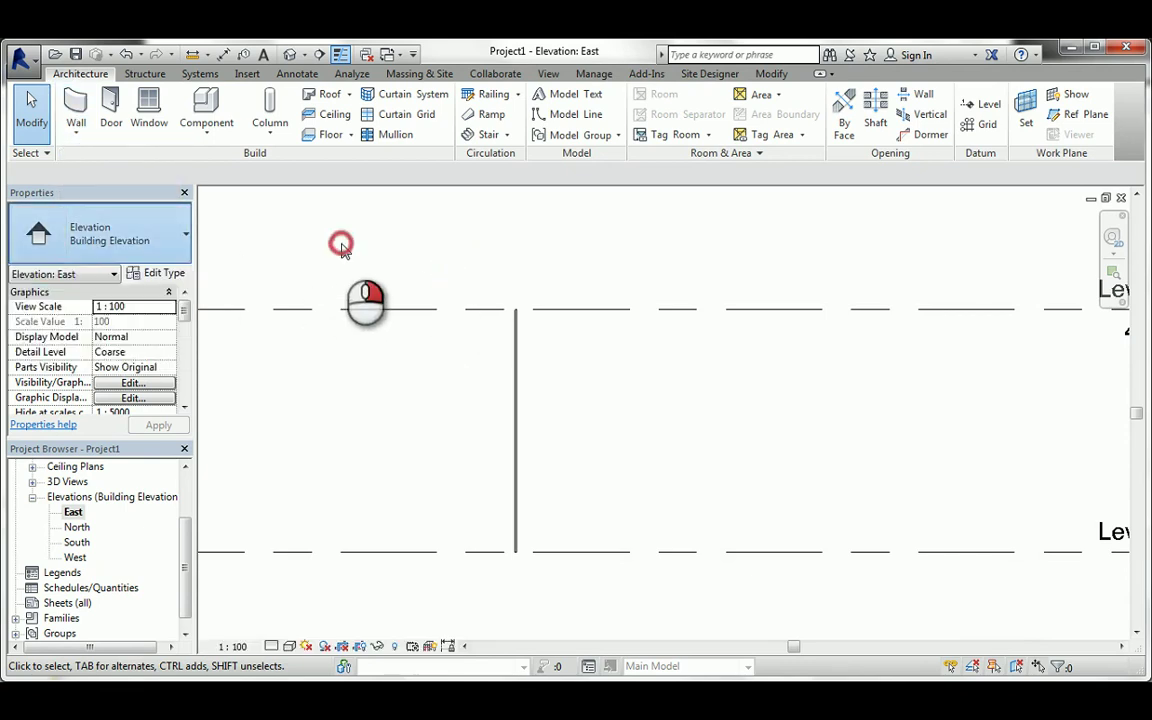
left_click(365, 254)
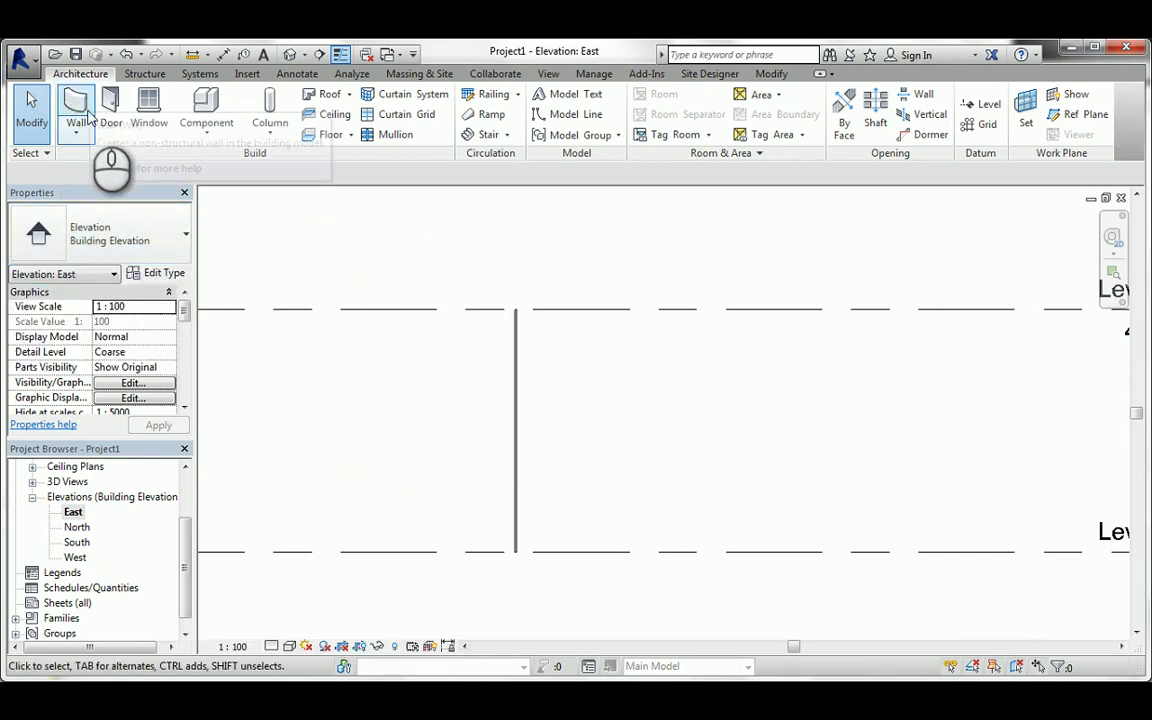
left_click(80, 133)
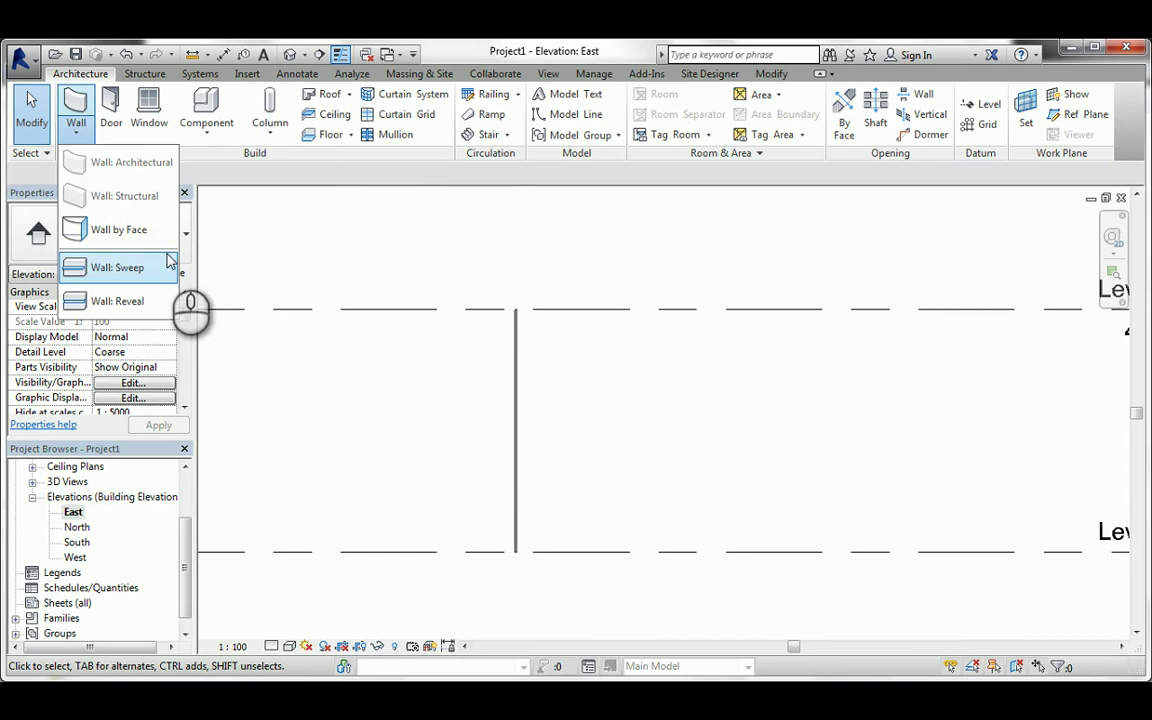
left_click(366, 245)
- Open the Level 1 floor plan and start a wall with the Generic - 225mm Masonry basic wall type
scroll(184, 545, "up", 3)
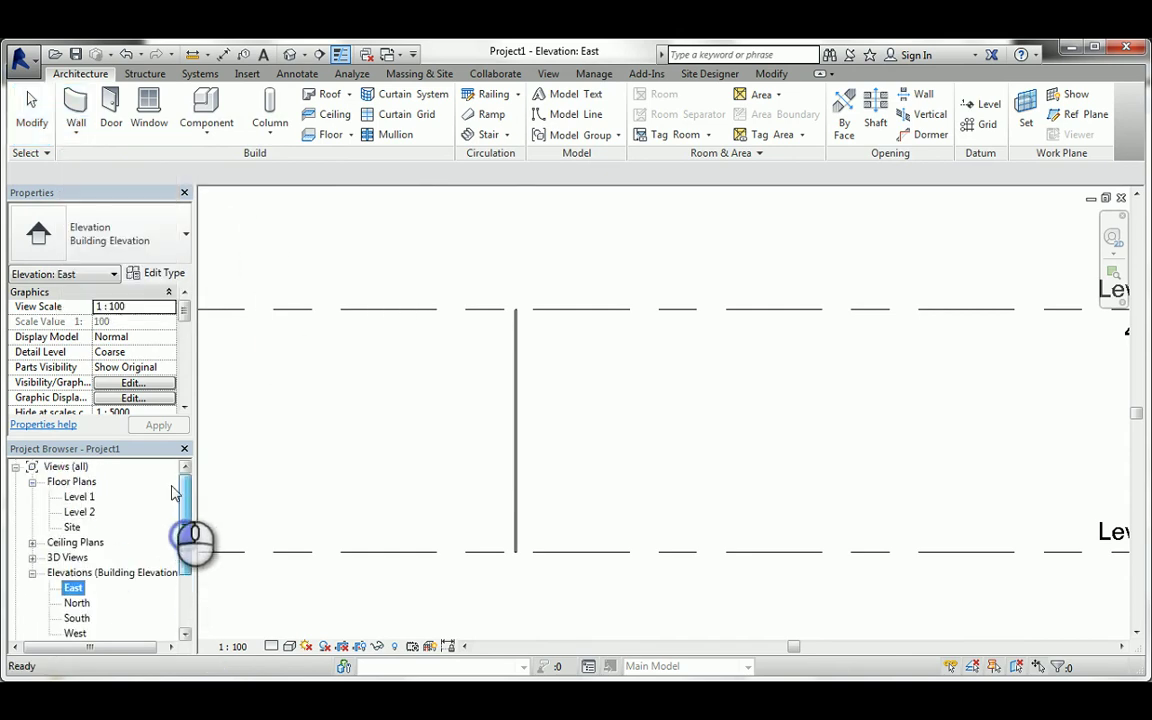
double_click(80, 497)
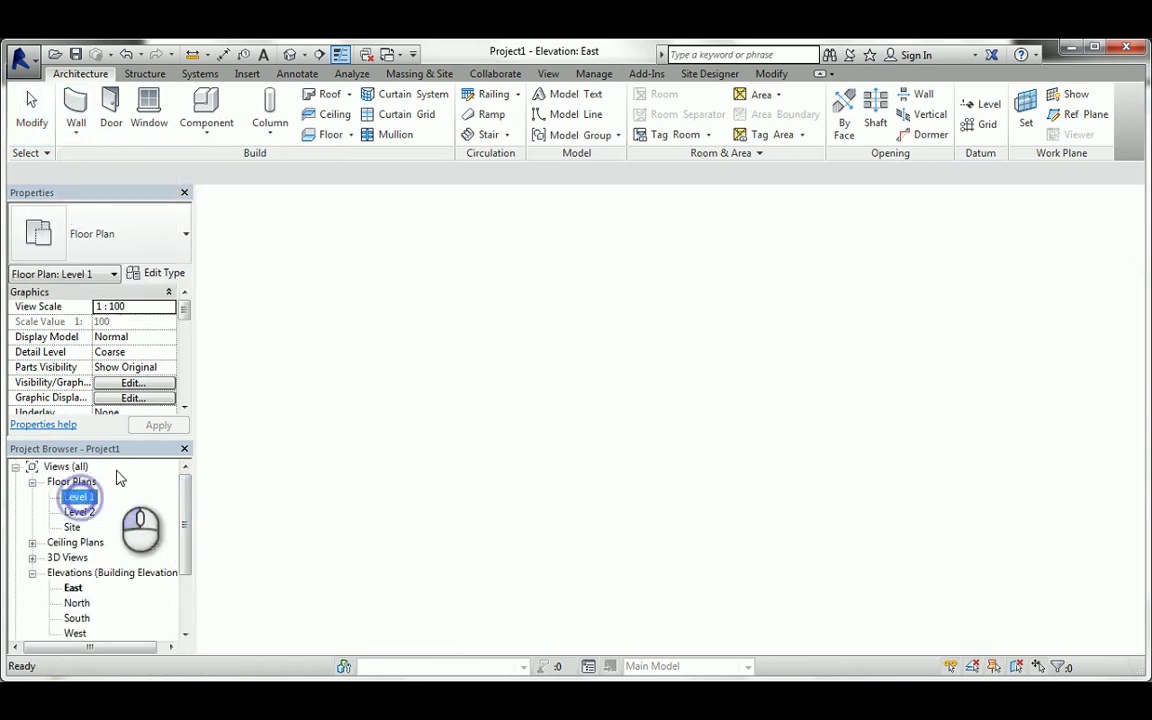
left_click(77, 118)
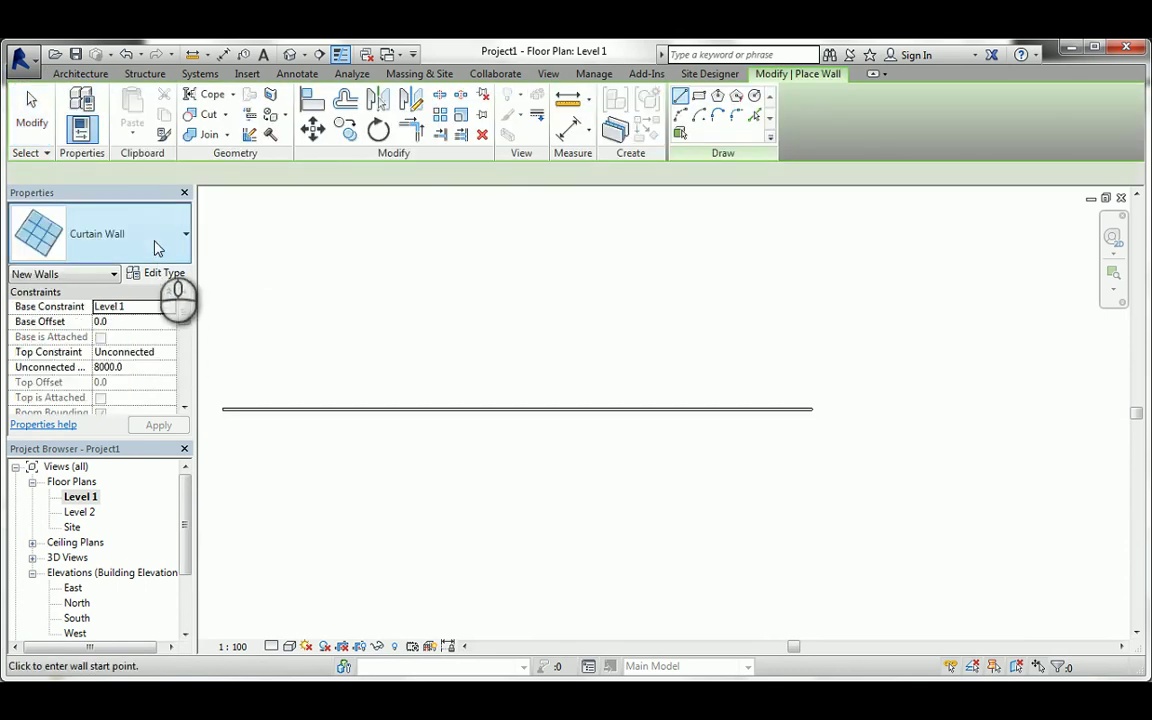
left_click(135, 245)
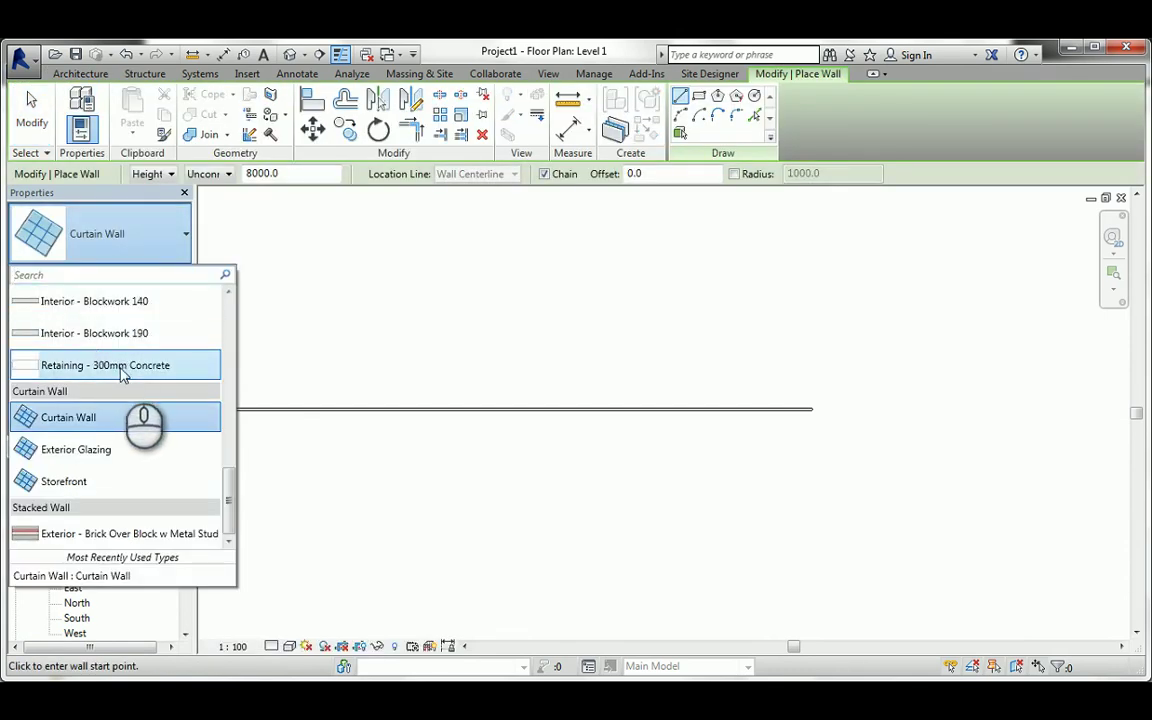
scroll(118, 340, "up", 3)
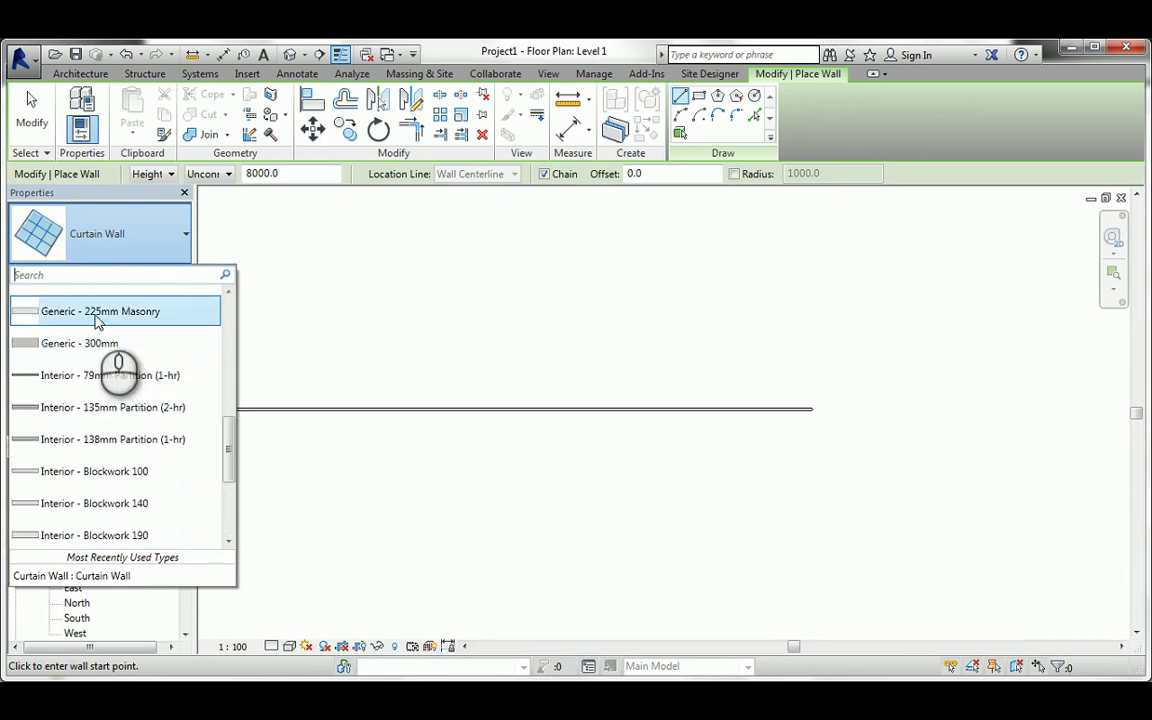
left_click(97, 313)
- Review the type properties and layer structure of the Generic - 225mm Masonry wall, close both dialogs and end the wall command
left_click(160, 272)
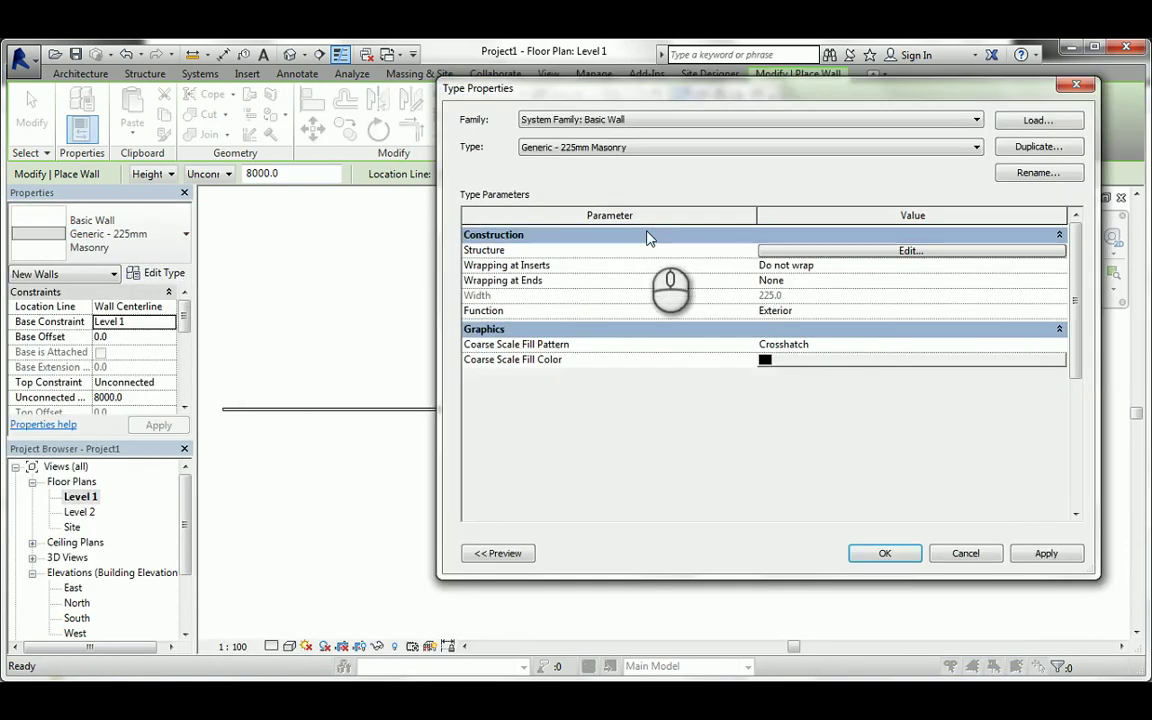
left_click(848, 257)
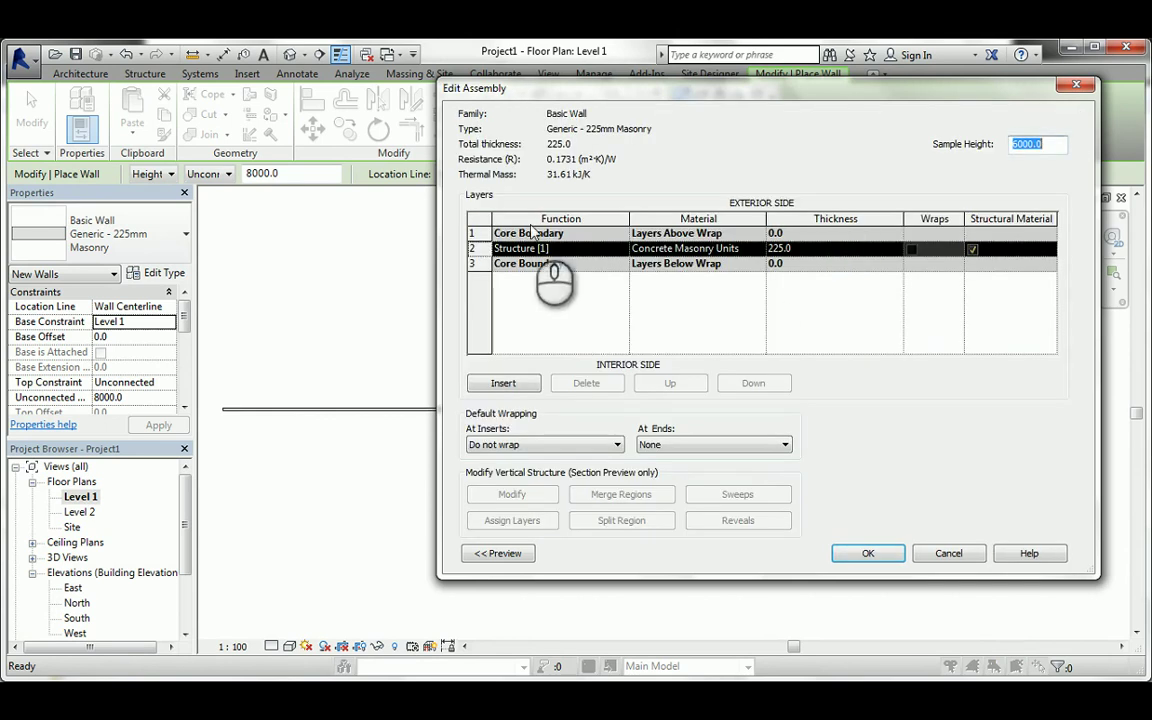
left_click(868, 553)
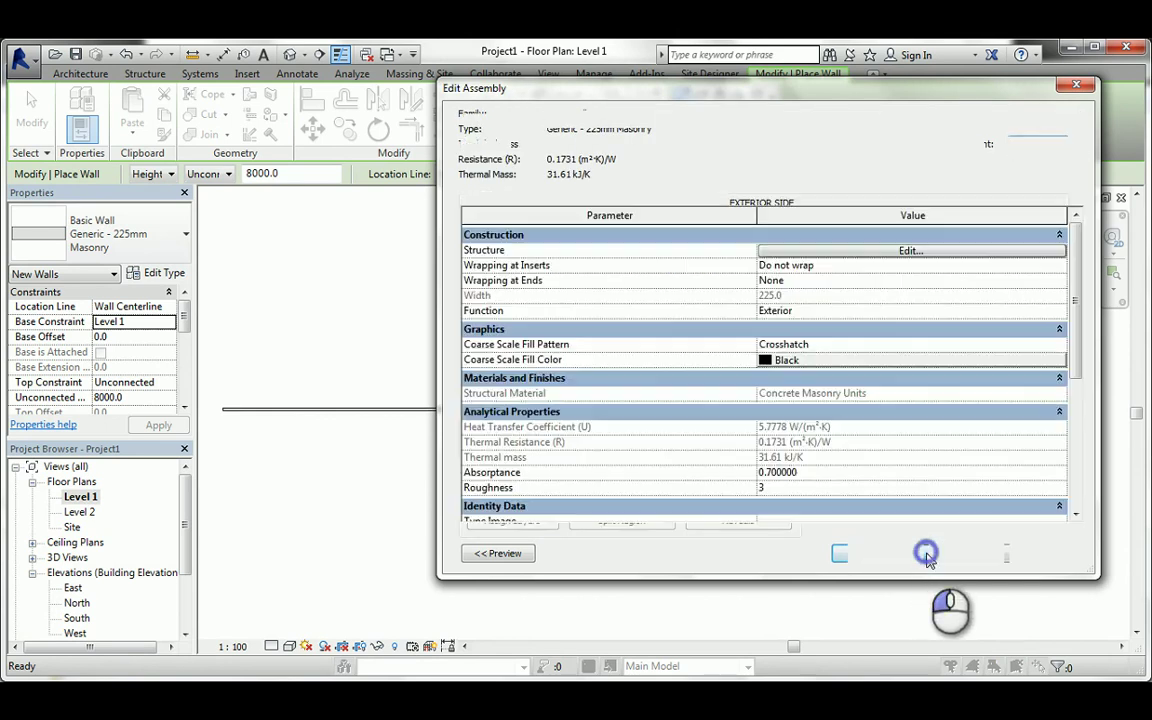
left_click(888, 550)
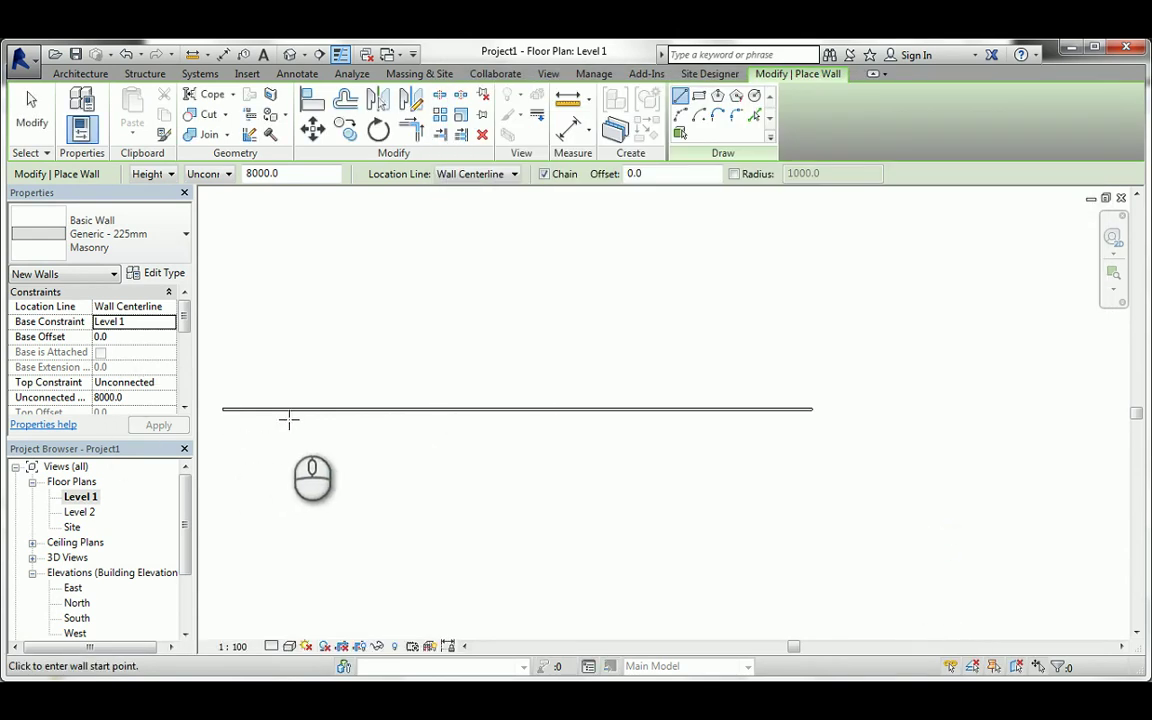
right_click(283, 301)
left_click(306, 311)
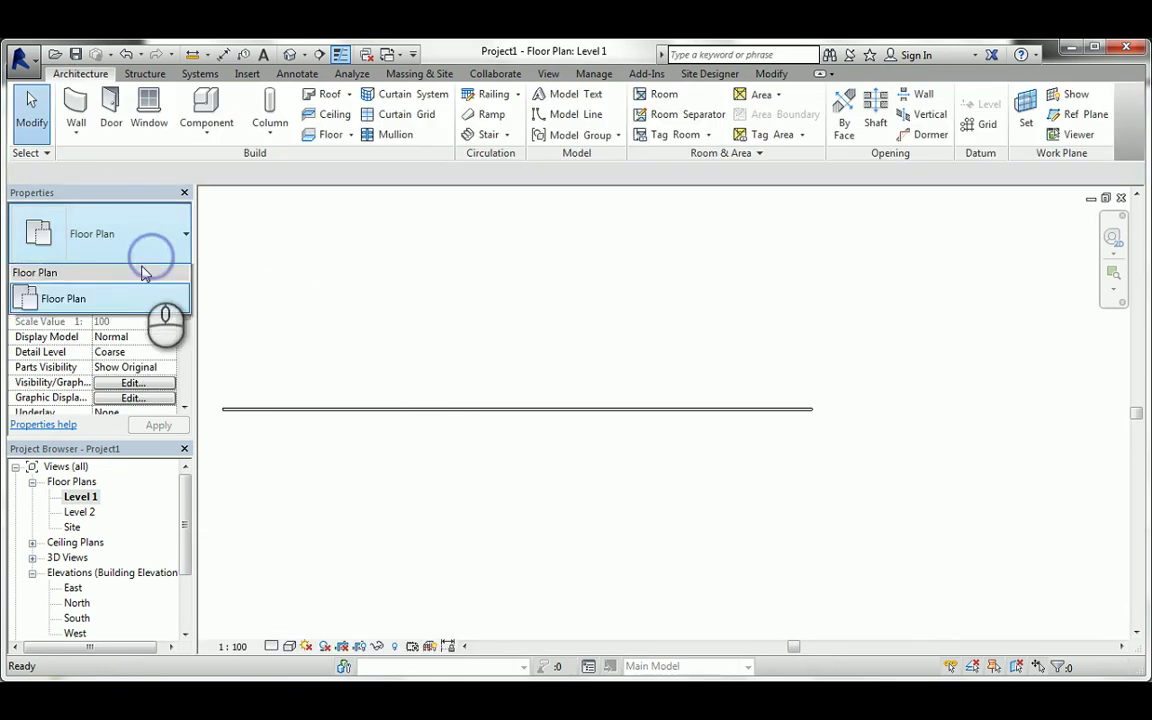
- Draw a horizontal Exterior Glazing curtain wall 8000 mm long, in line with the existing curtain wall, and end the wall command
left_click(77, 110)
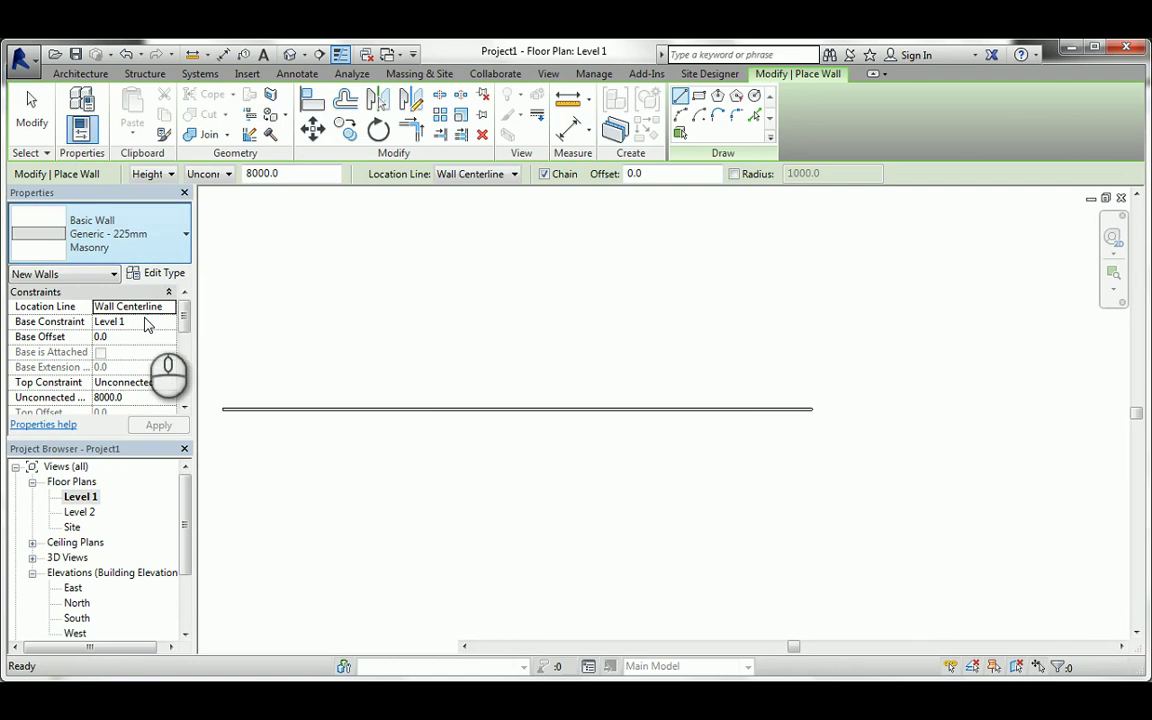
left_click(120, 233)
scroll(139, 388, "down", 6)
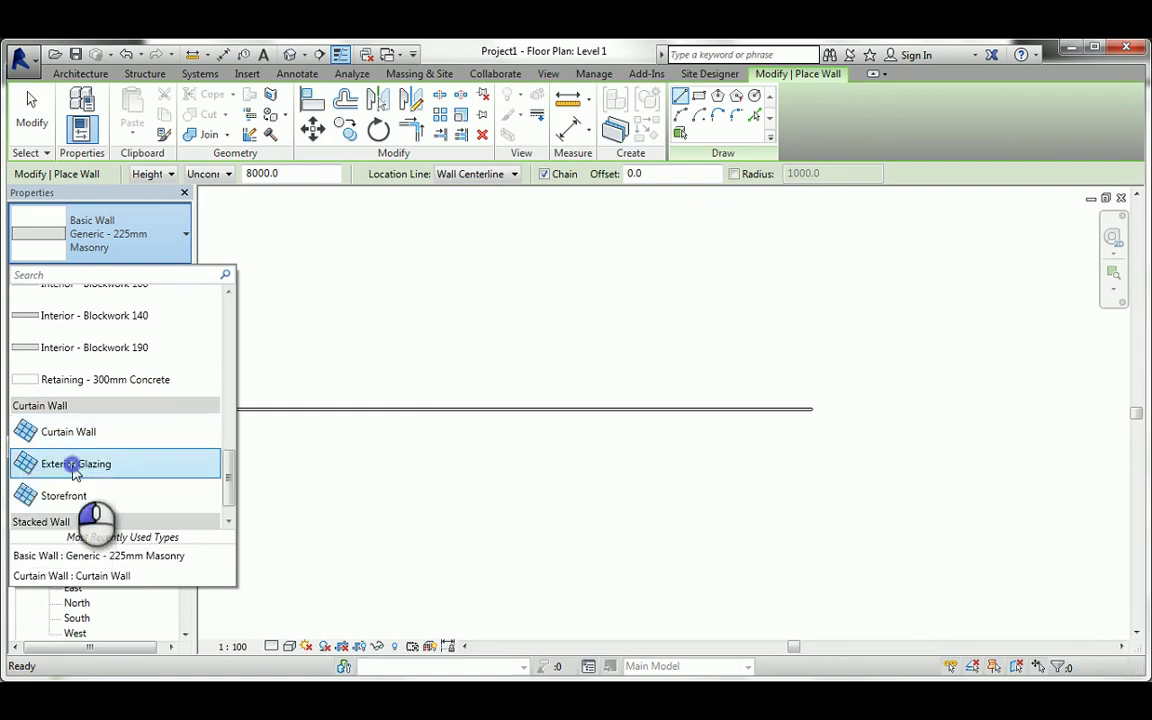
left_click(75, 464)
middle_click_drag(584, 398, 208, 368)
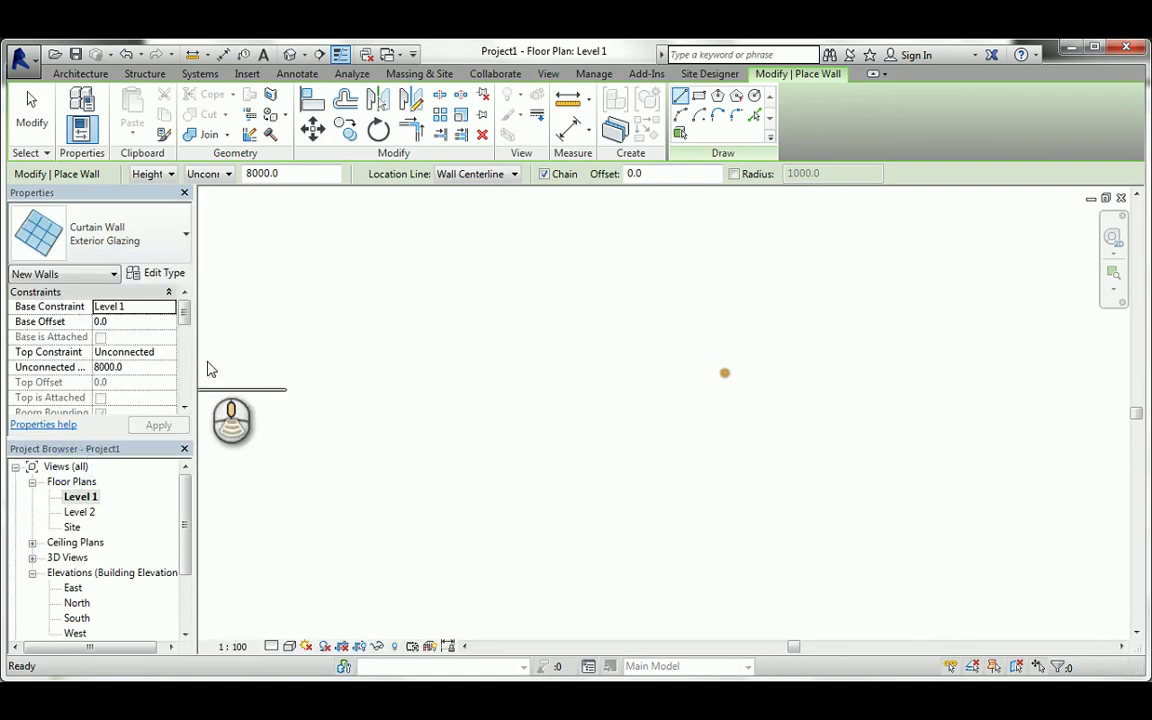
left_click(383, 390)
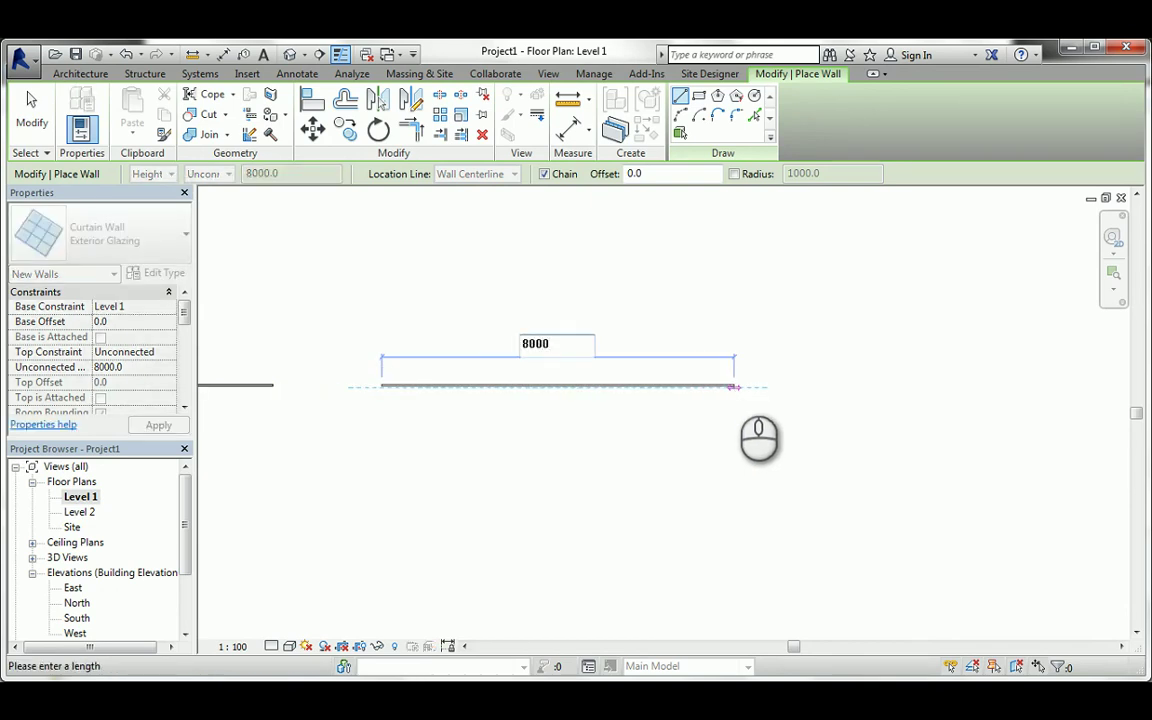
key("Return")
right_click(740, 455)
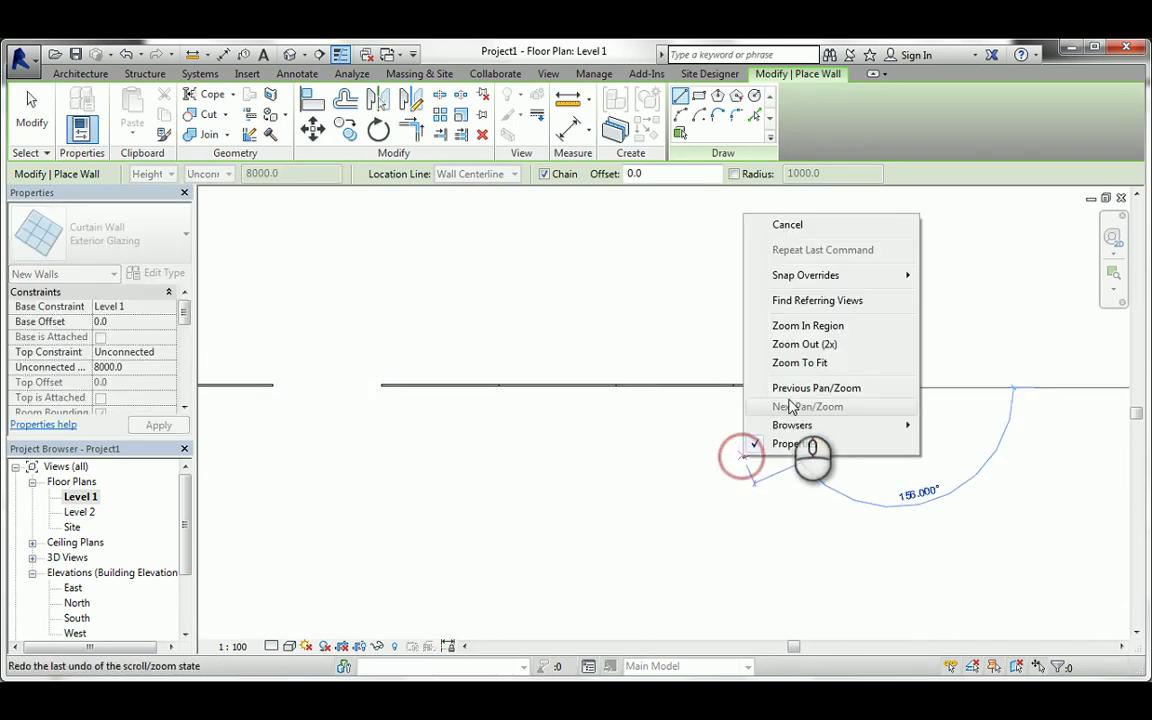
left_click(790, 225)
right_click(597, 264)
left_click(615, 272)
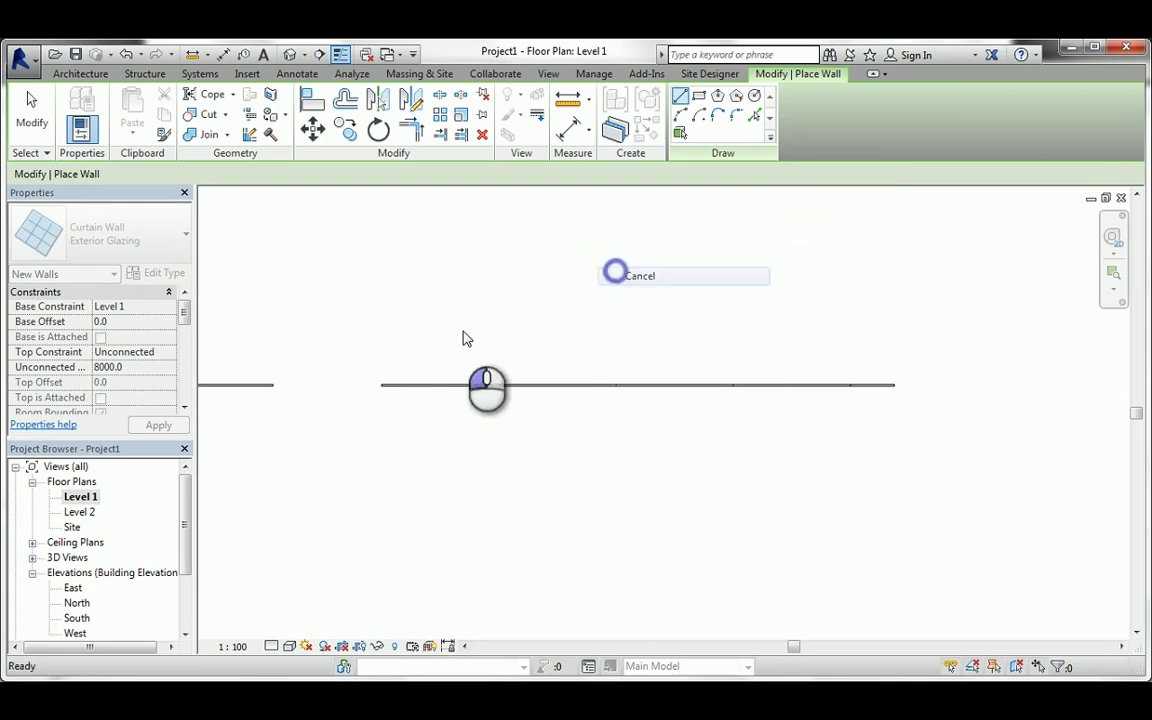
- Inspect the grid lines of the Exterior Glazing wall in plan and in the default 3D view
scroll(470, 398, "up", 2)
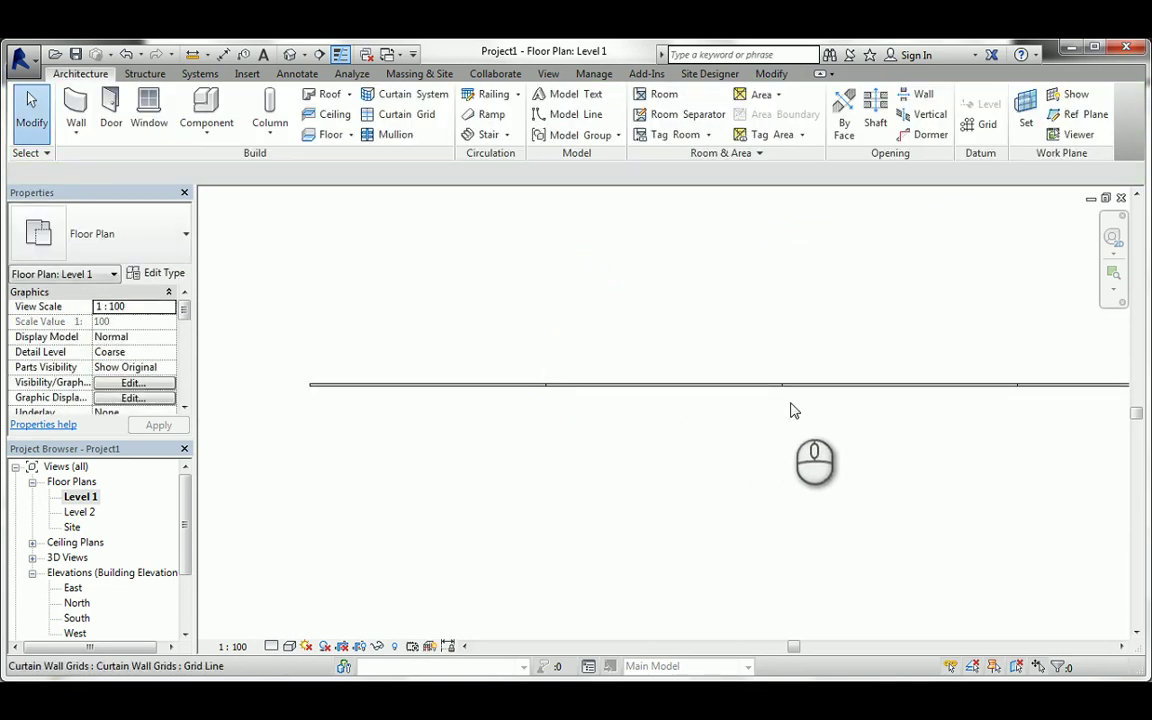
middle_click_drag(784, 405, 504, 410)
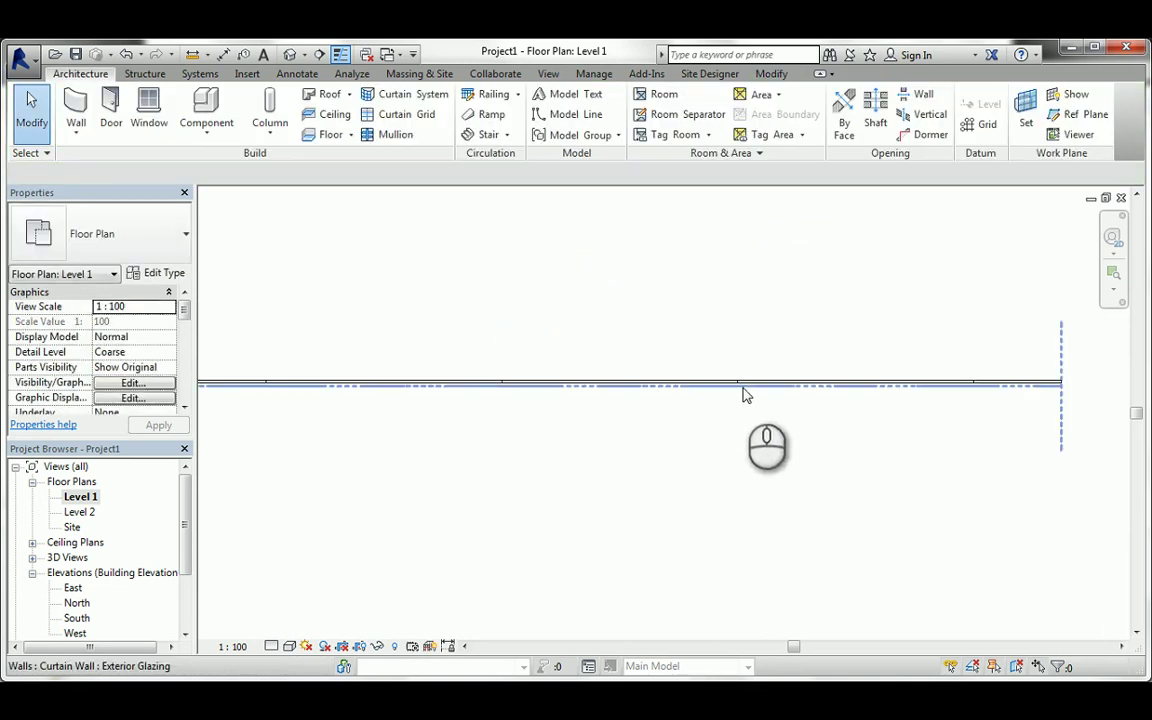
middle_click_drag(755, 393, 612, 380)
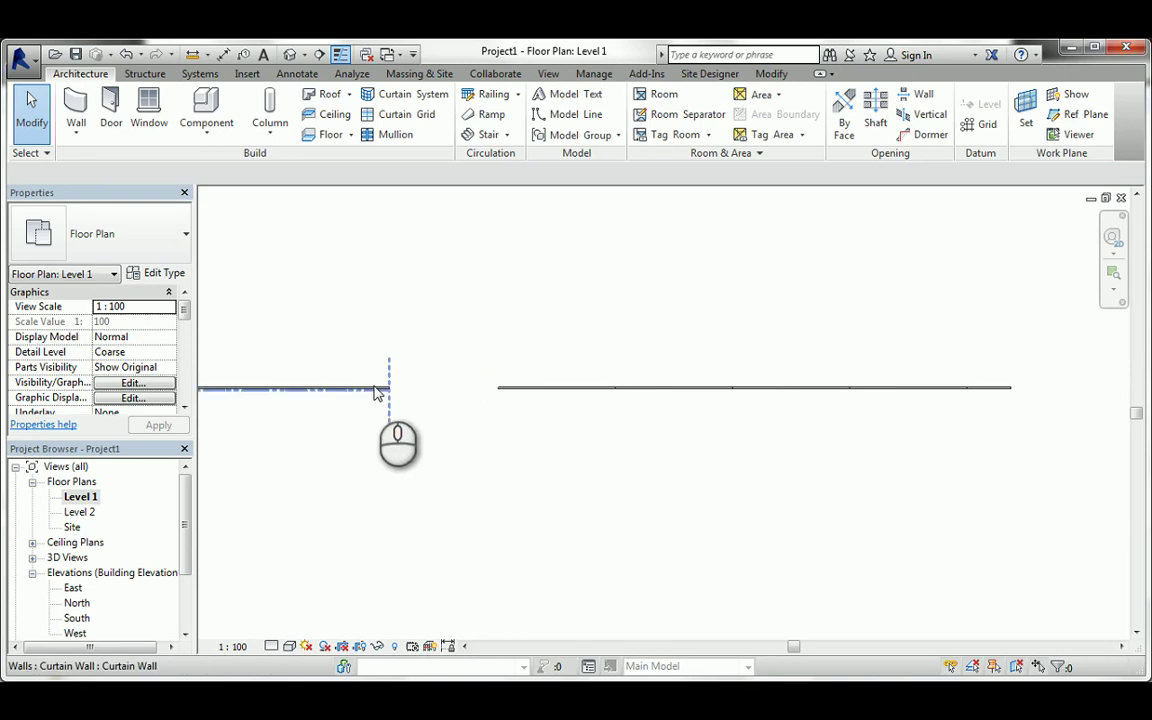
scroll(653, 395, "up", 2)
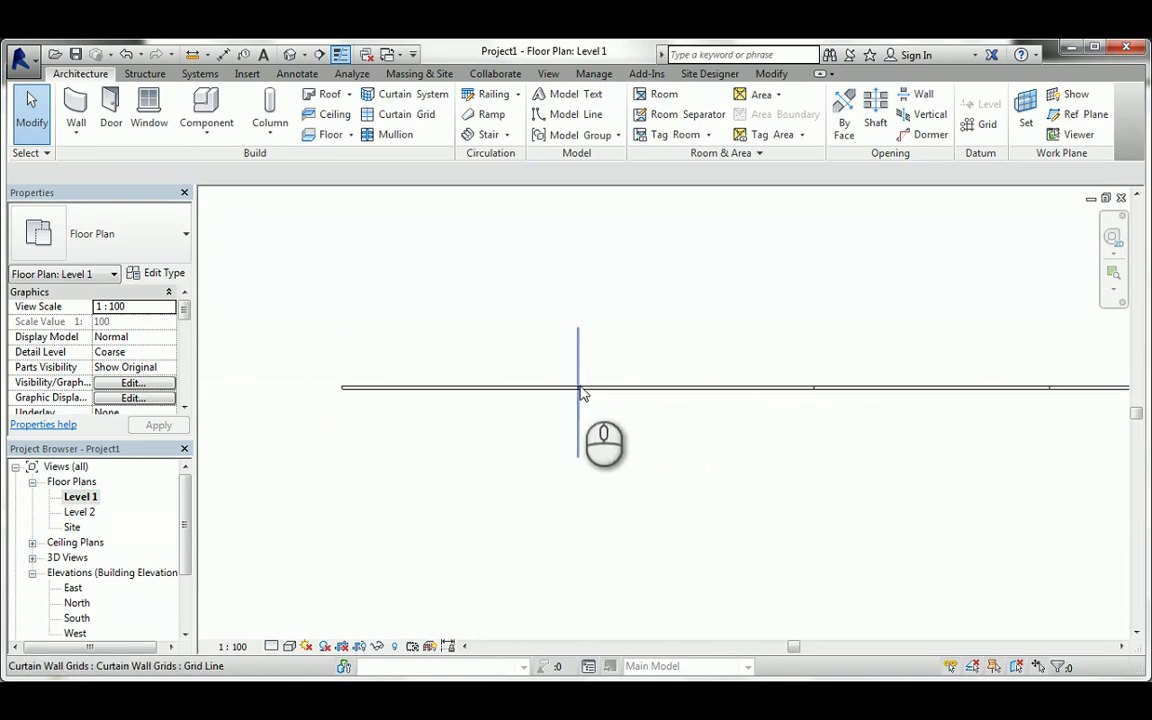
middle_click_drag(816, 393, 740, 393)
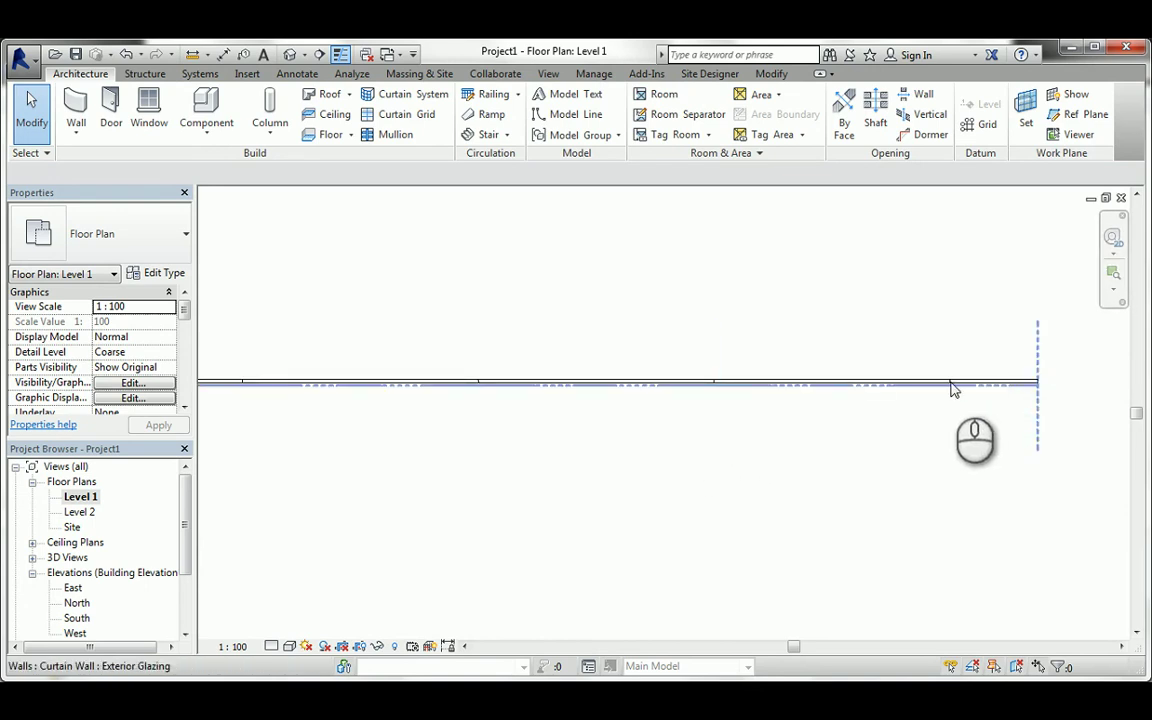
left_click(292, 57)
middle_click_drag(658, 360, 593, 254)
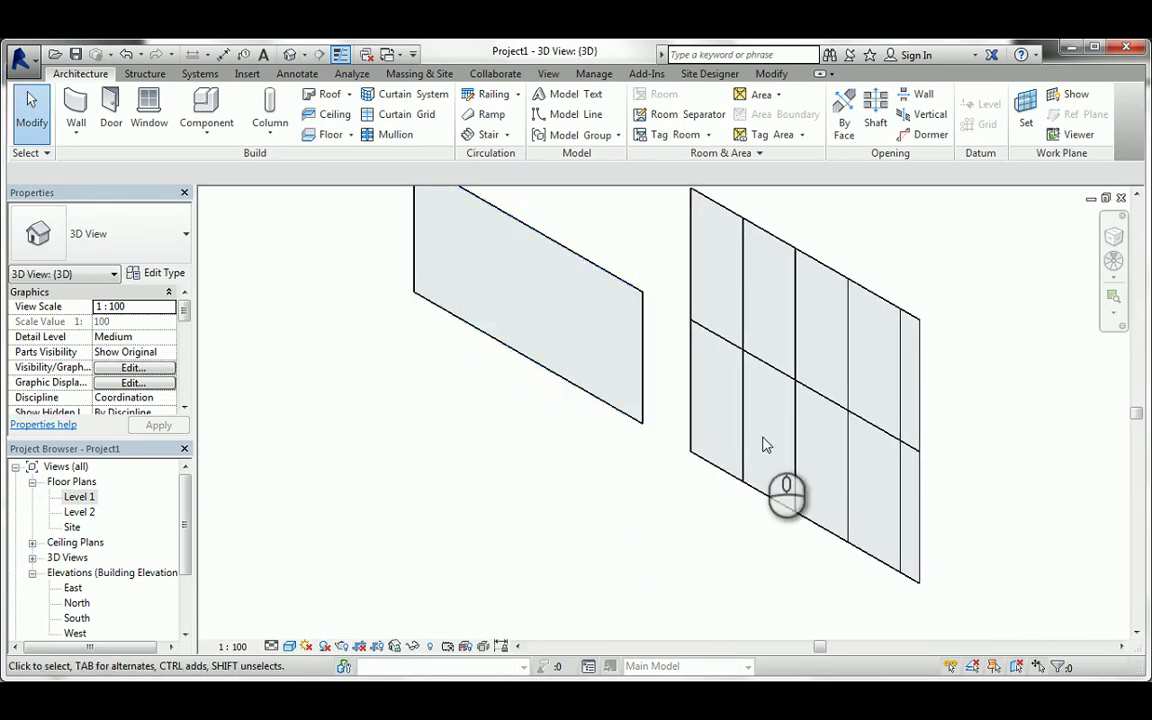
scroll(762, 444, "up", 6)
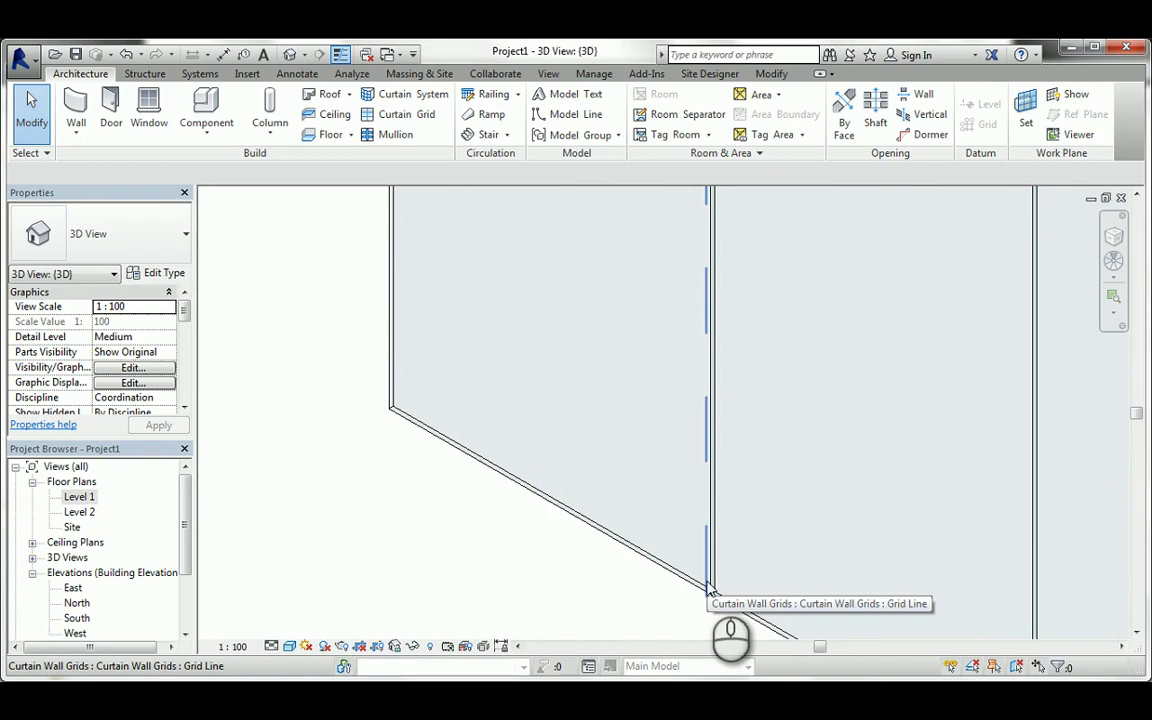
scroll(710, 590, "down", 2)
scroll(626, 296, "up", 4)
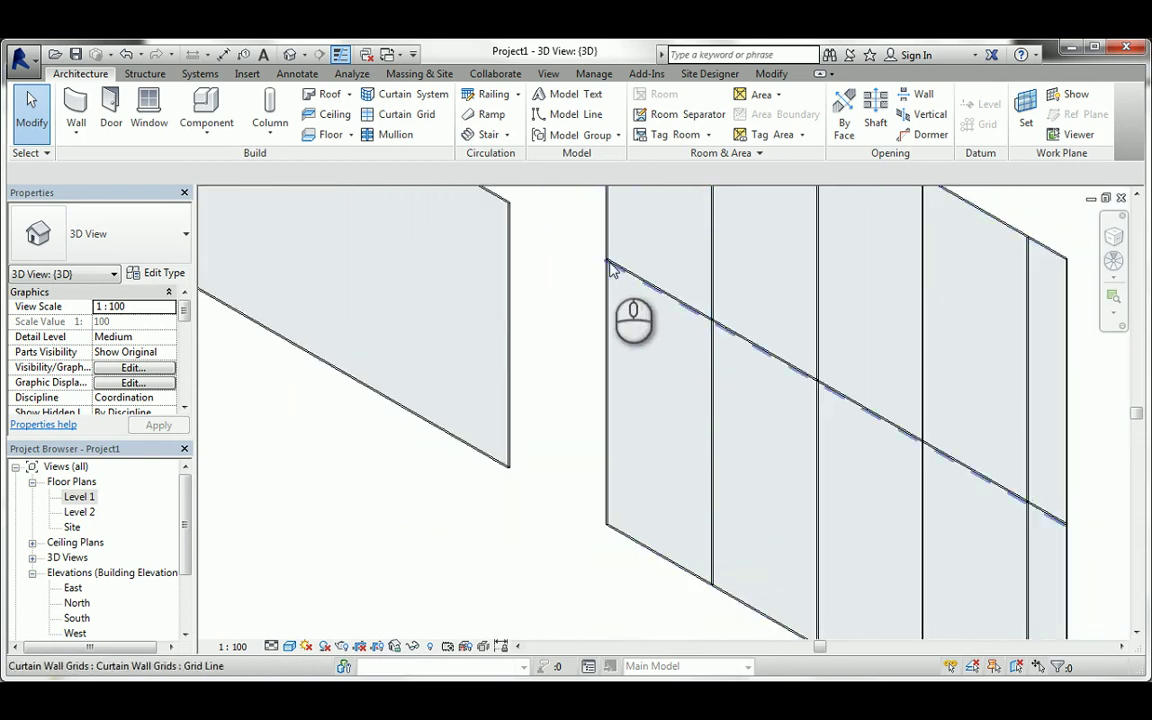
scroll(612, 268, "down", 5)
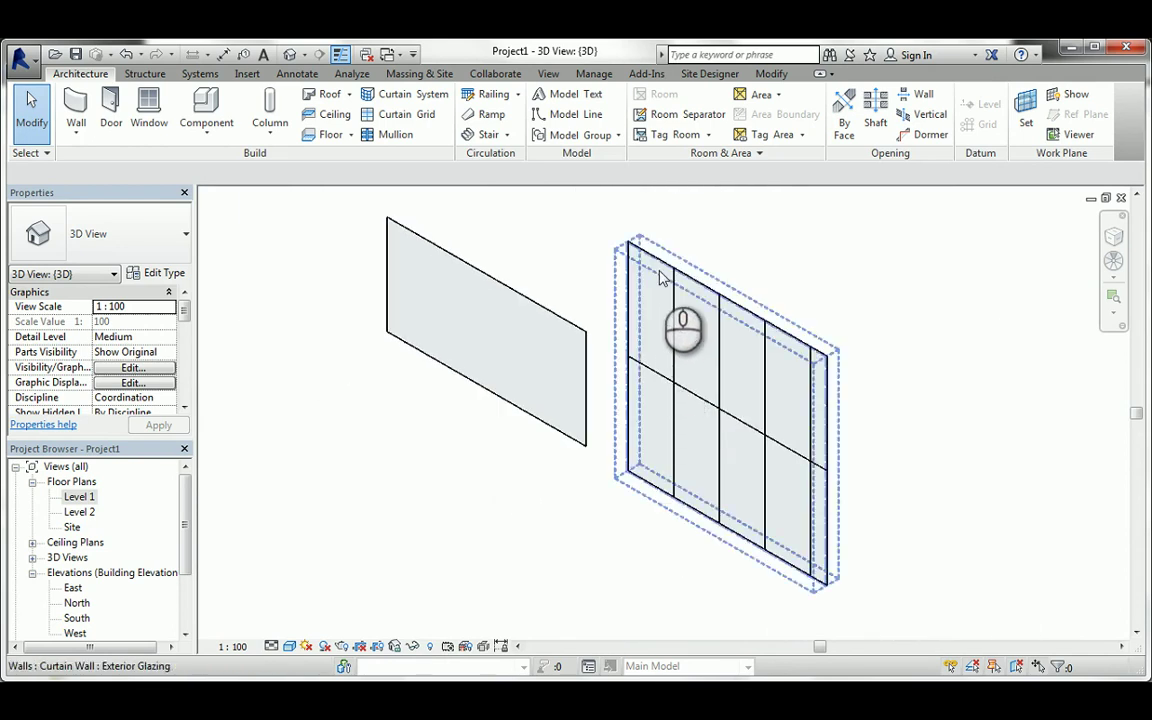
- Set the Exterior Glazing wall's top constraint to Level 2 and deselect the wall
left_click(659, 268)
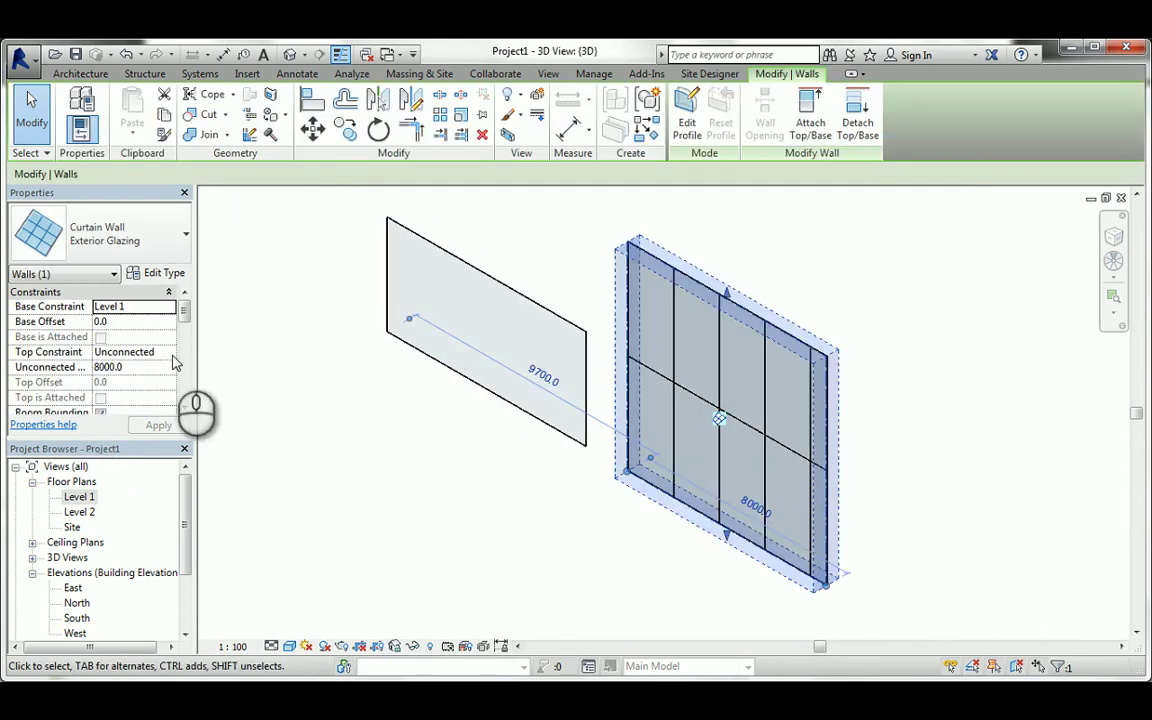
left_click(168, 355)
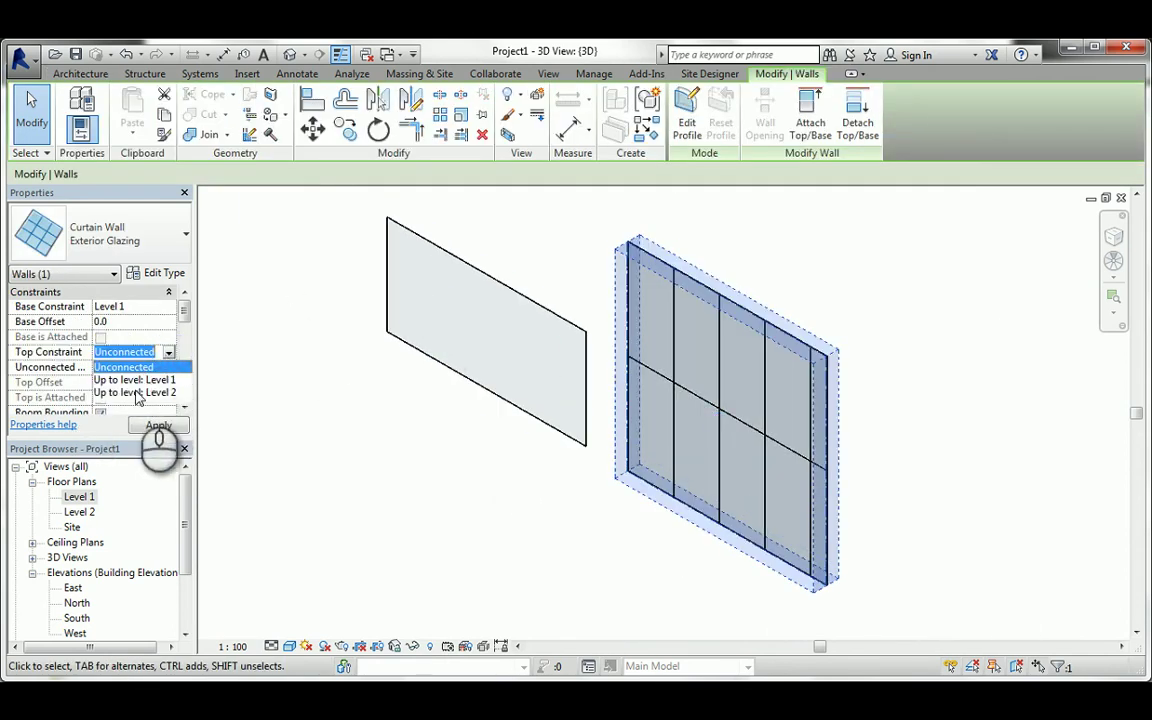
left_click(138, 392)
left_click(157, 425)
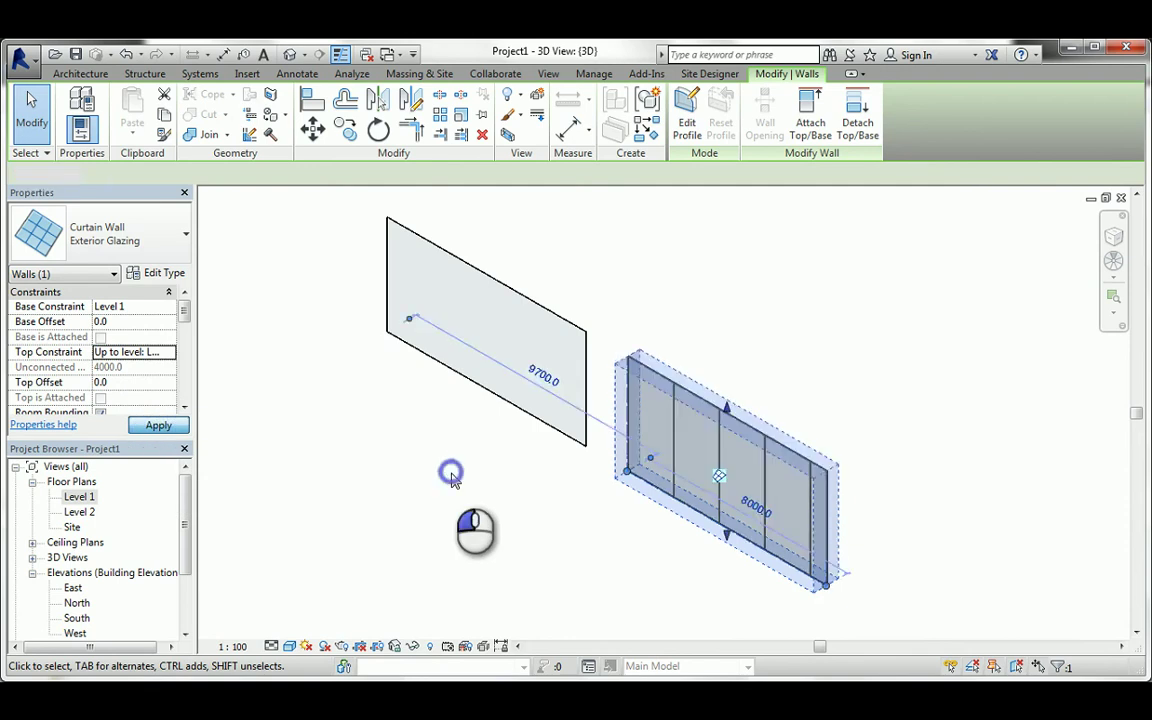
left_click(451, 478)
- Examine the Exterior Glazing wall's panels and extend its far end to a wall length of about 10100 mm
scroll(658, 532, "up", 5)
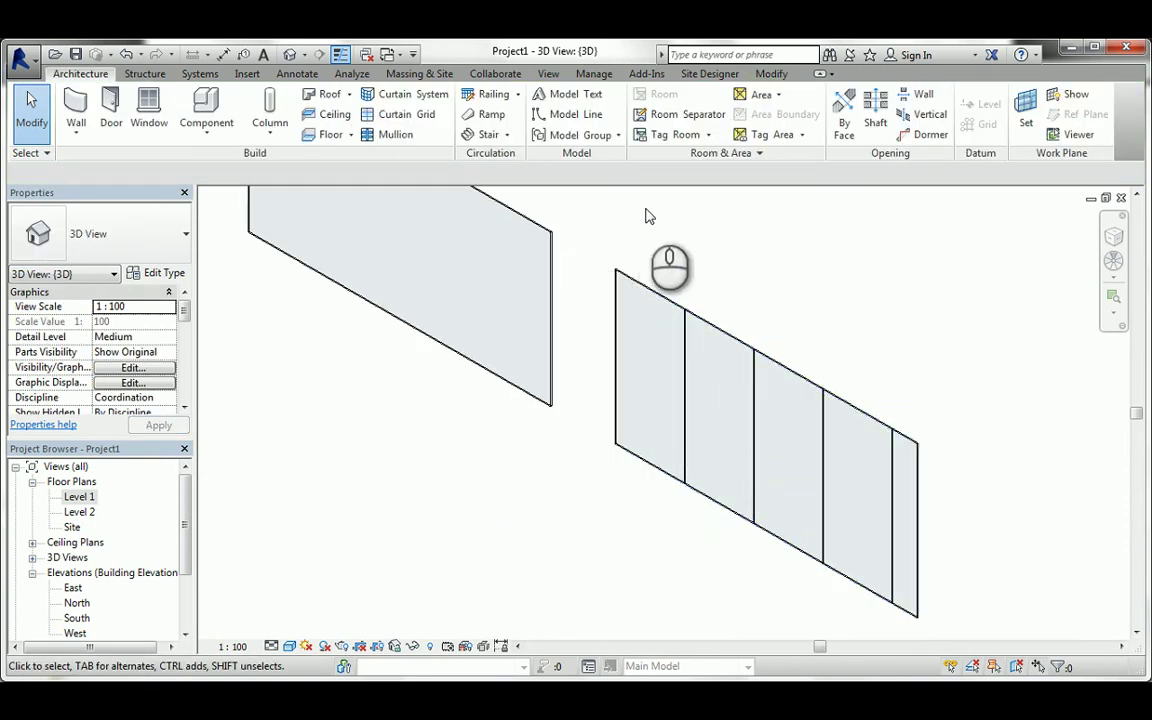
middle_click_drag(770, 405, 761, 368)
scroll(789, 360, "up", 5)
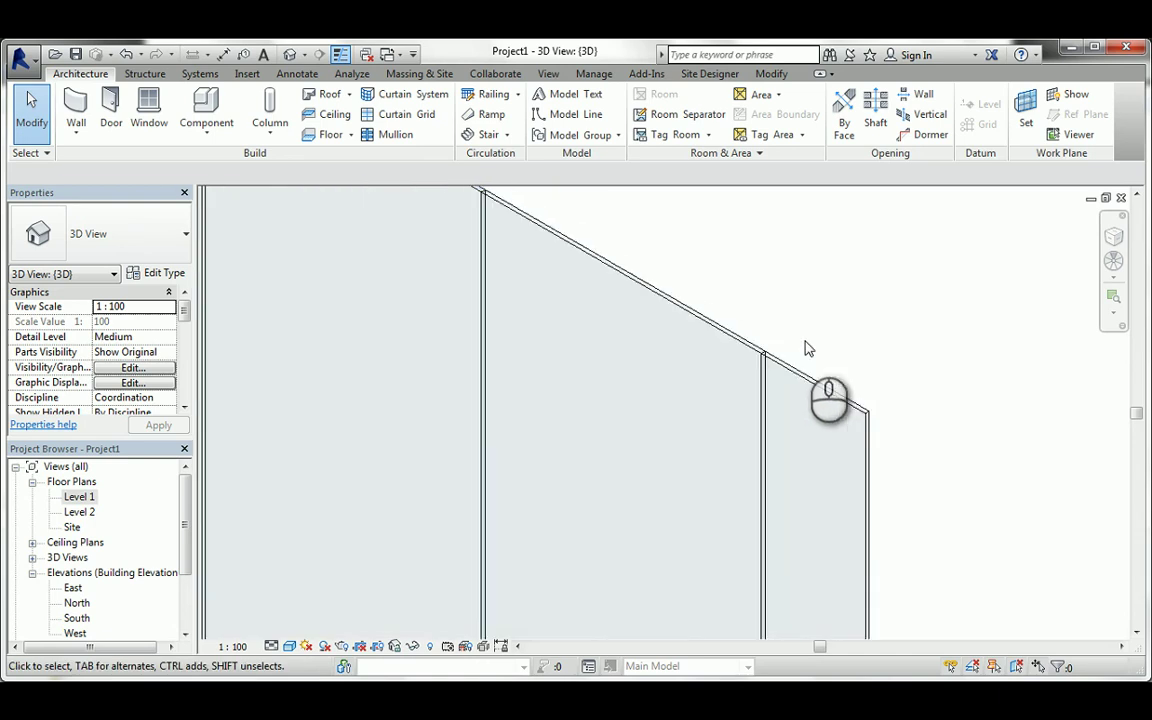
scroll(805, 348, "down", 4)
left_click(802, 355)
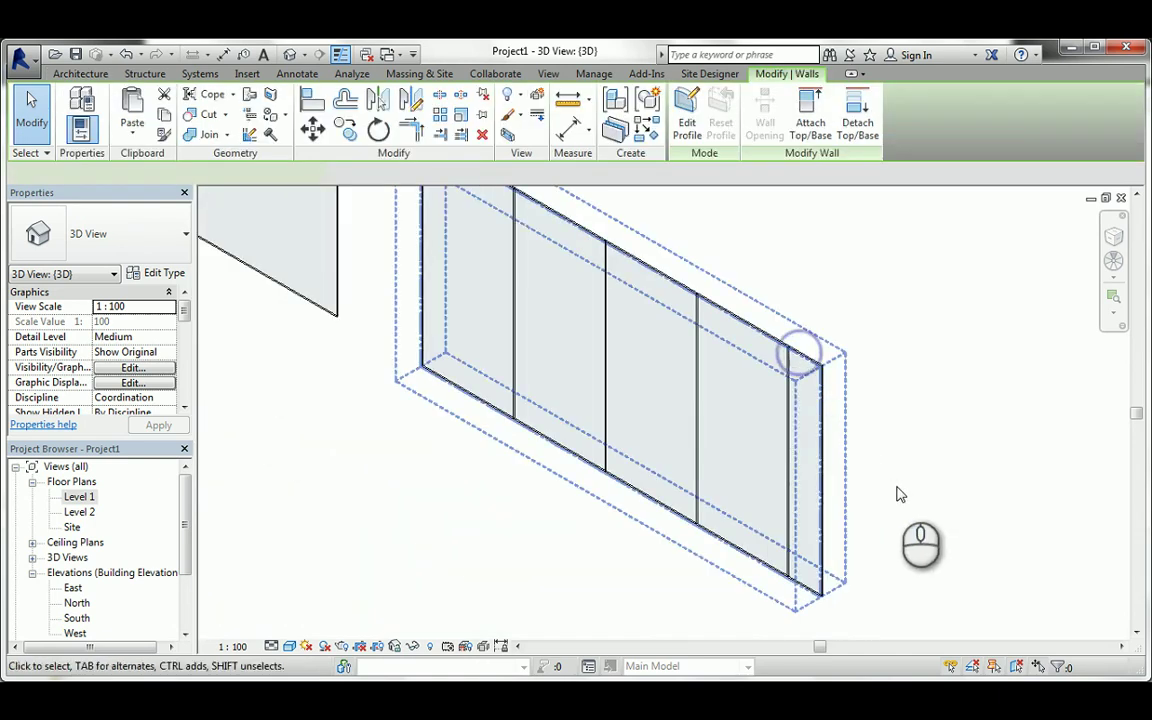
middle_click_drag(898, 494, 720, 417)
scroll(725, 509, "down", 3)
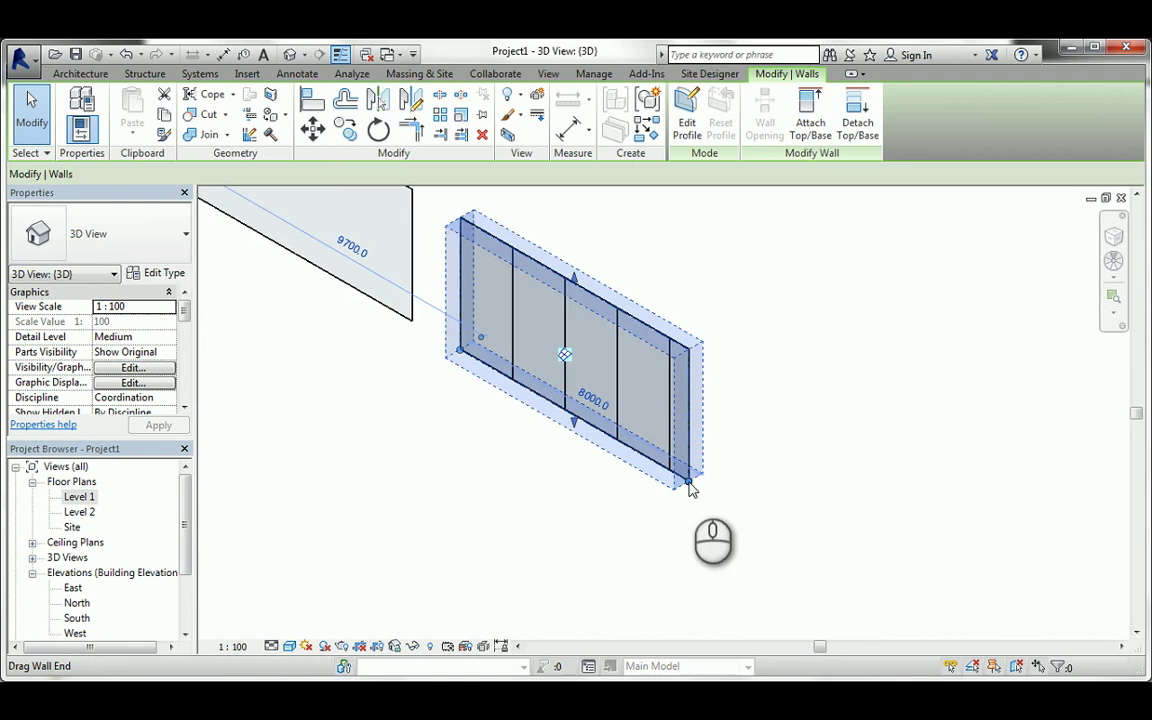
left_click_drag(690, 487, 749, 514)
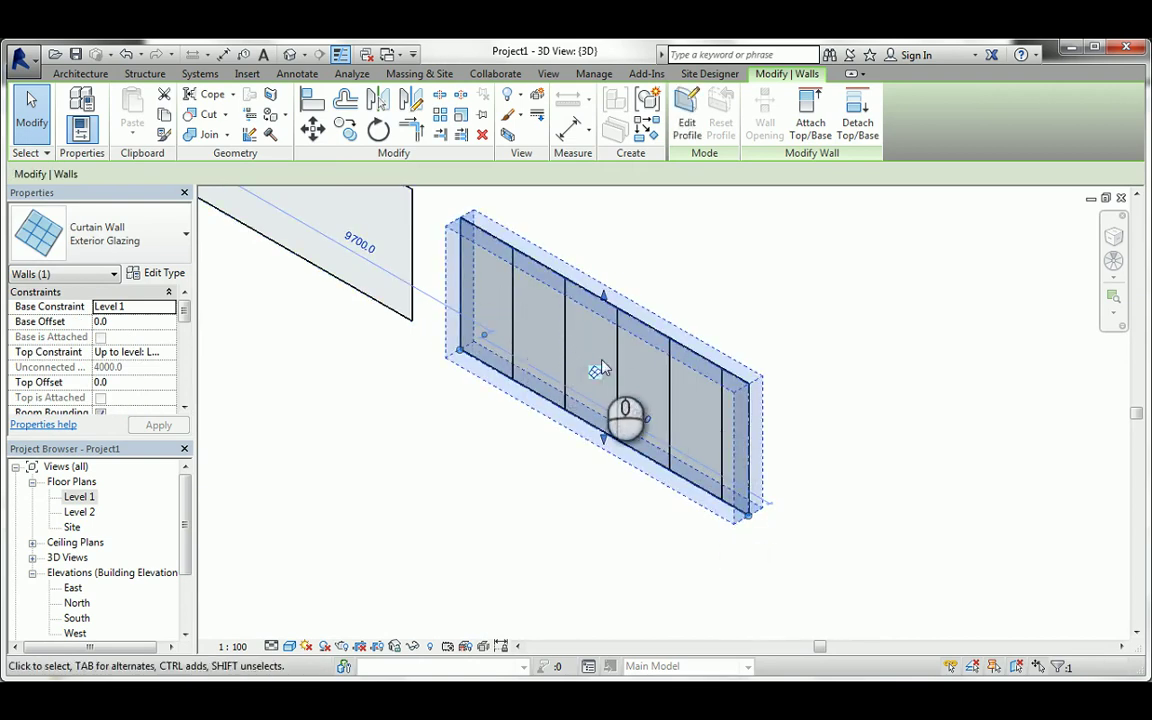
- Shorten the Exterior Glazing wall to about 9300 mm by moving its far end back to the last vertical grid line
scroll(740, 465, "up", 3)
scroll(752, 530, "up", 3)
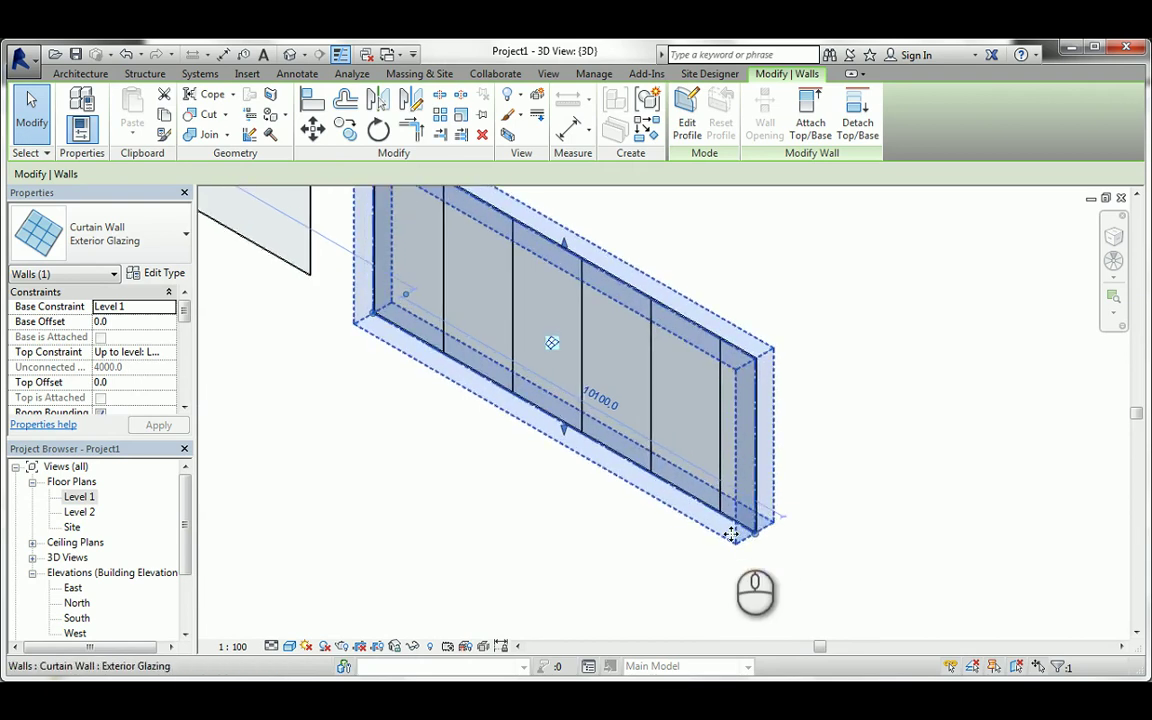
left_click_drag(760, 530, 716, 506)
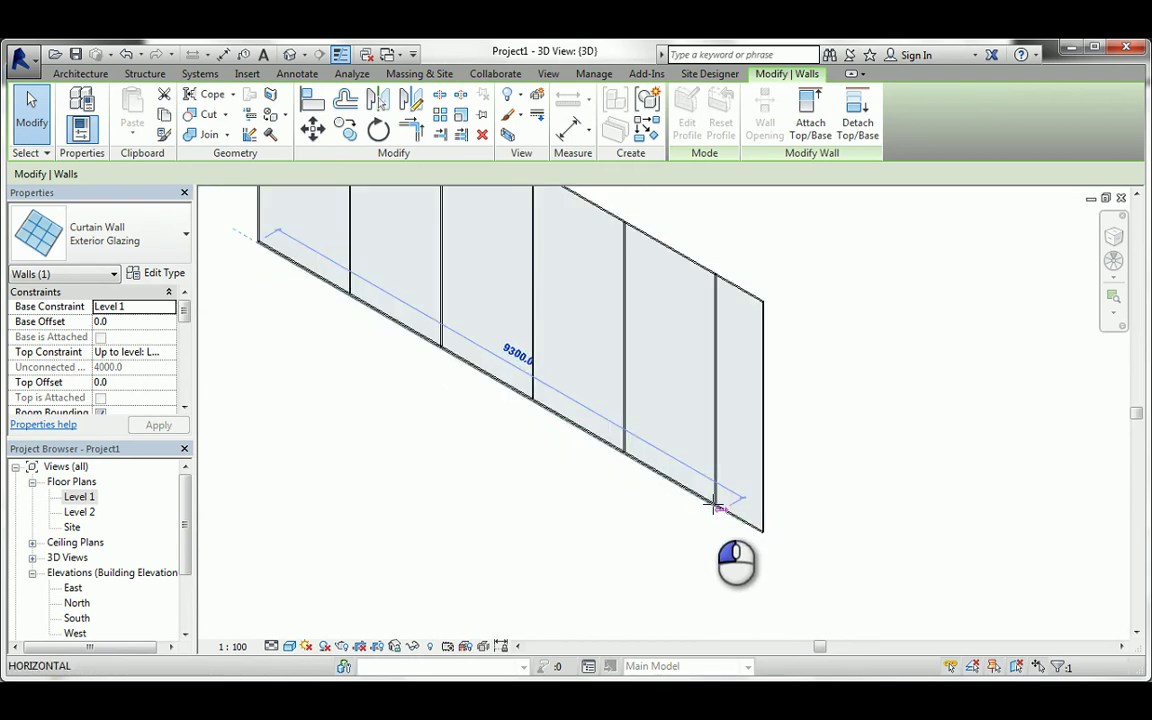
key("r")
key("s")
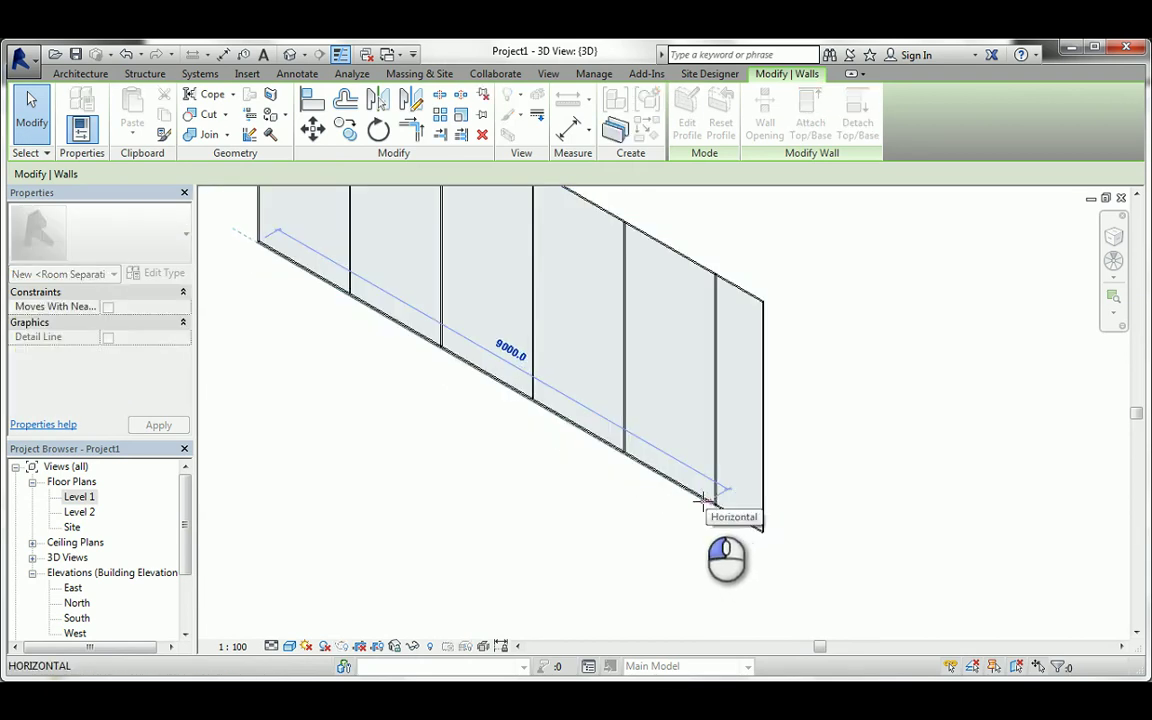
key("Escape")
key("Escape")
key("Escape")
- Shorten the Exterior Glazing wall to about 8200 mm, further to about 7100 mm, and open the Level 1 floor plan
middle_click_drag(702, 488, 750, 475)
left_click(786, 552)
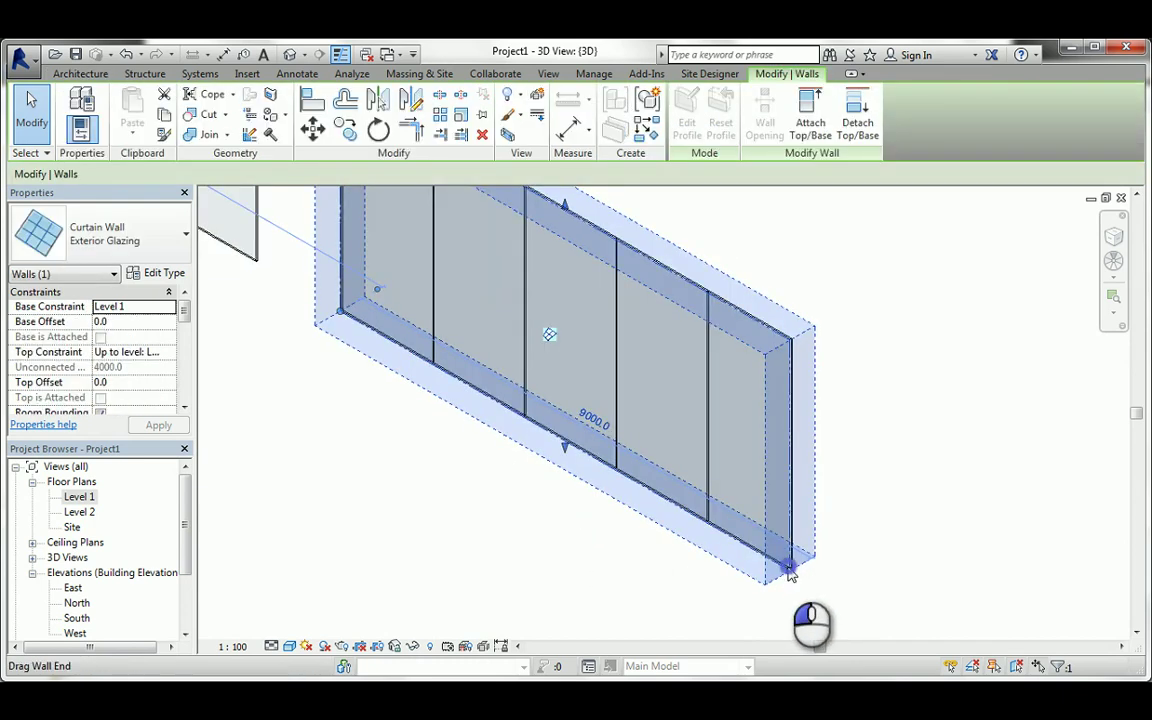
left_click_drag(790, 572, 751, 548)
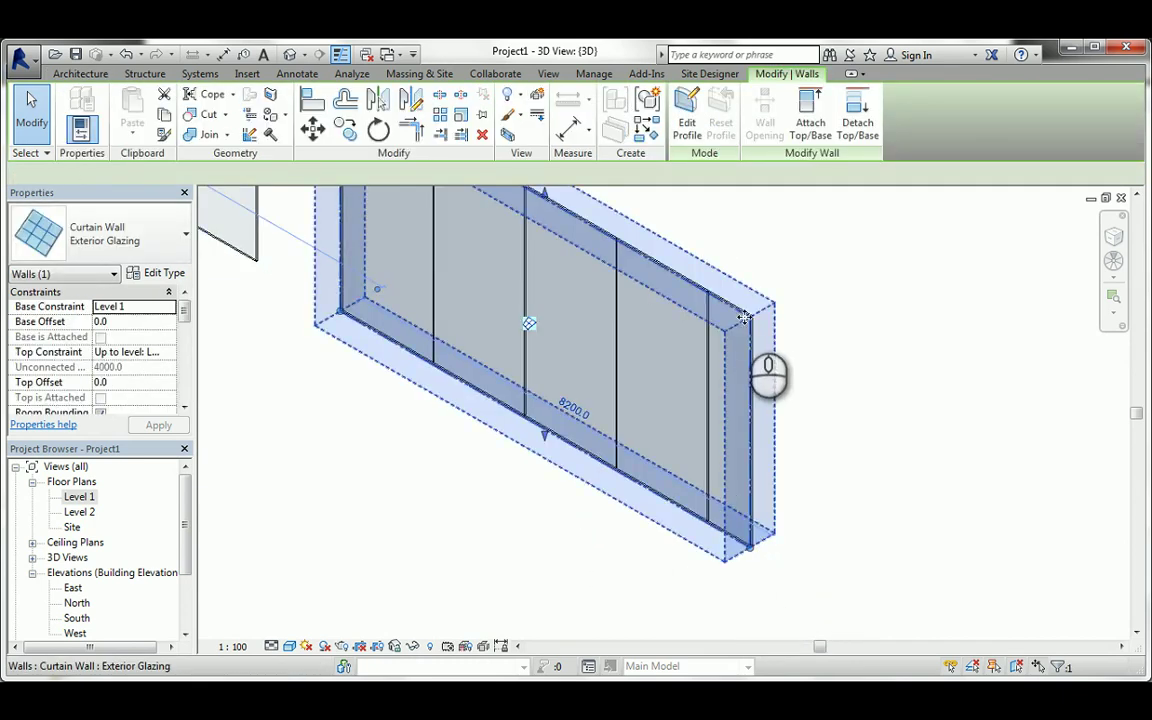
middle_click_drag(512, 318, 584, 417)
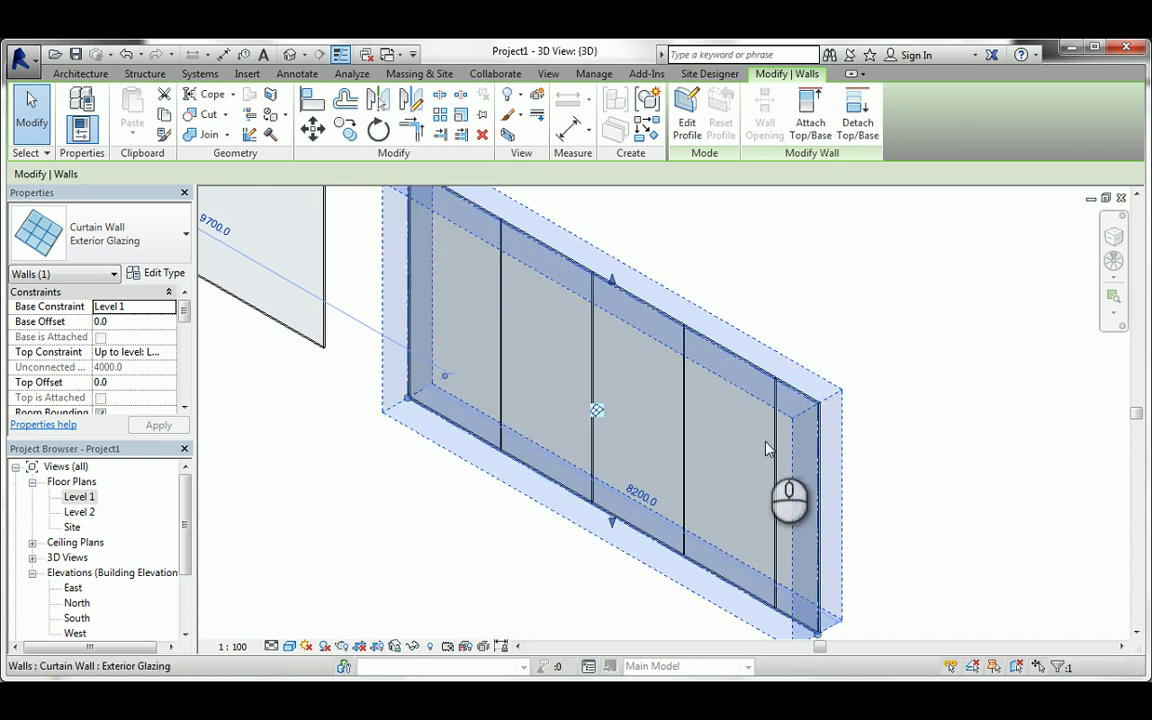
middle_click_drag(794, 517, 797, 489)
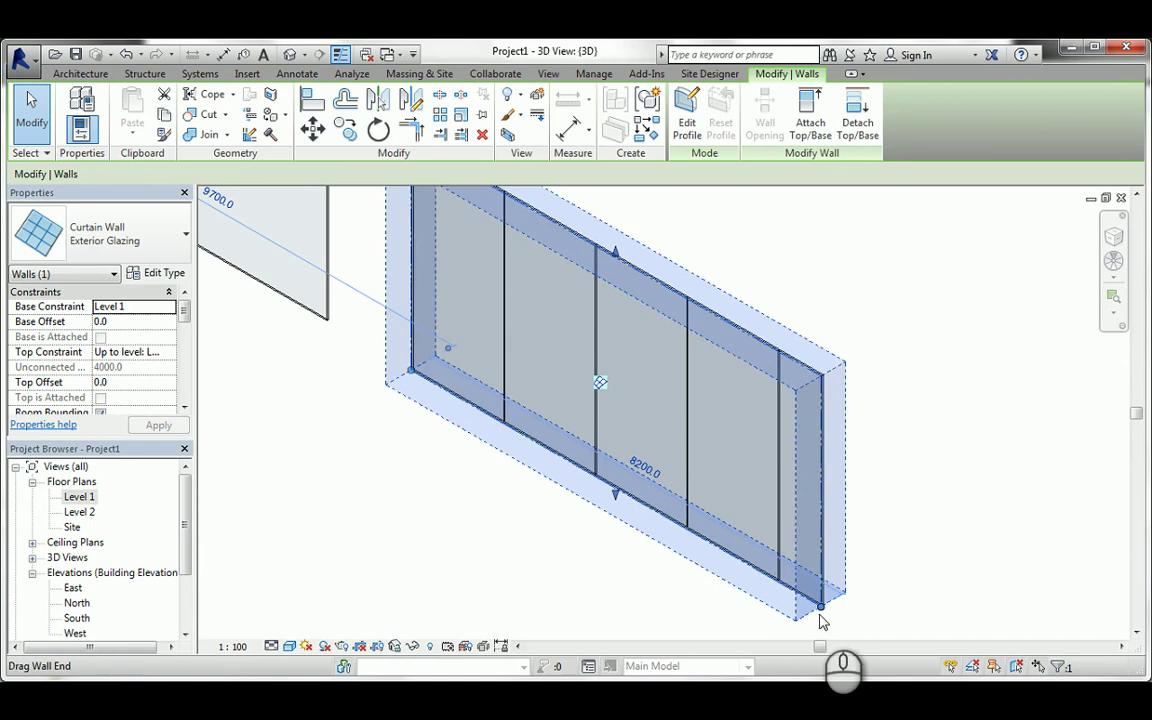
left_click_drag(820, 603, 779, 571)
left_click(762, 595)
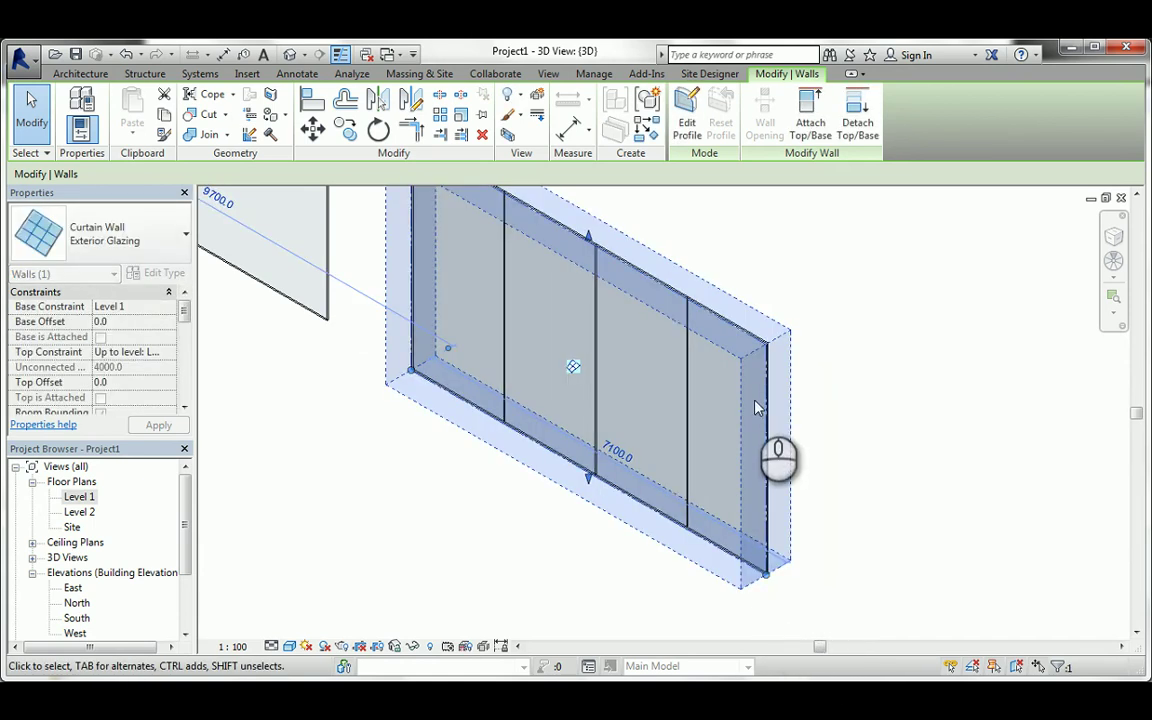
scroll(548, 385, "down", 5)
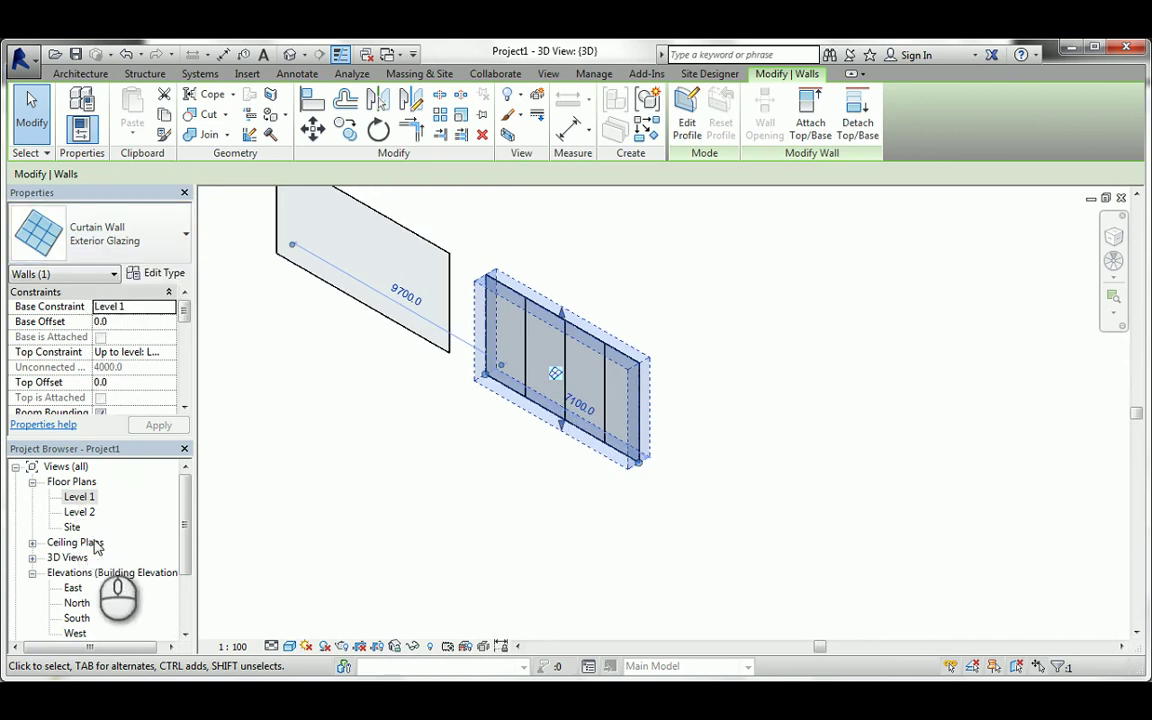
double_click(78, 497)
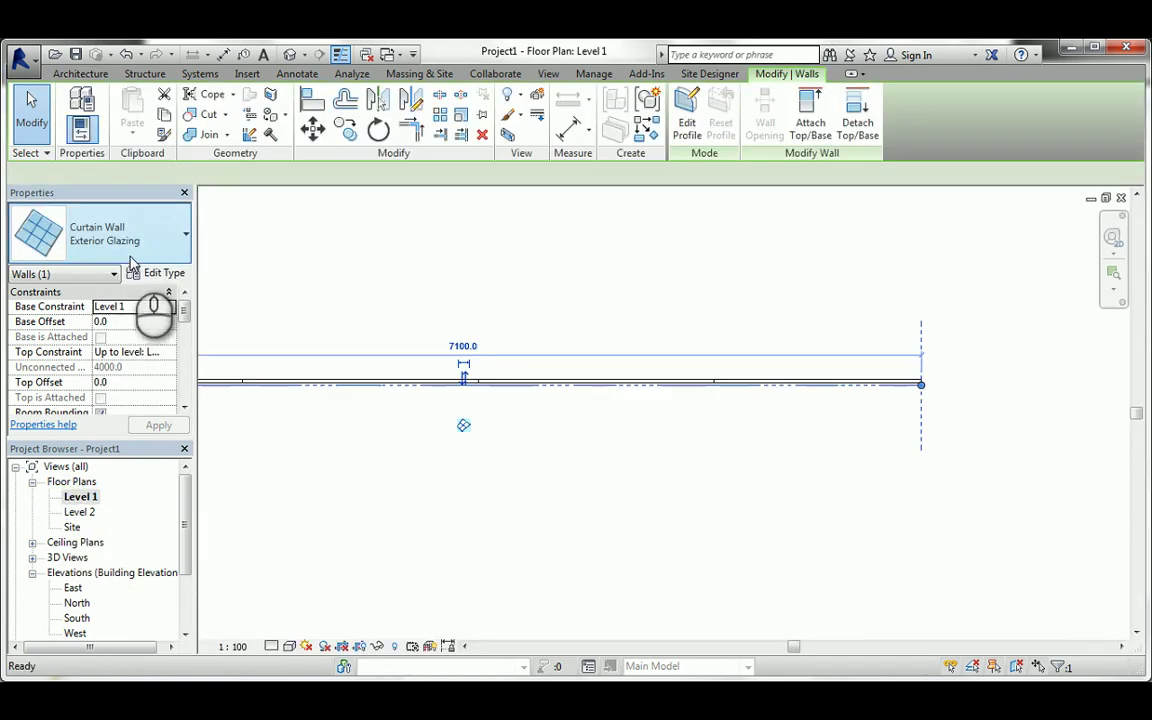
- Change the selected Exterior Glazing wall's type to Storefront and deselect the wall
left_click(143, 240)
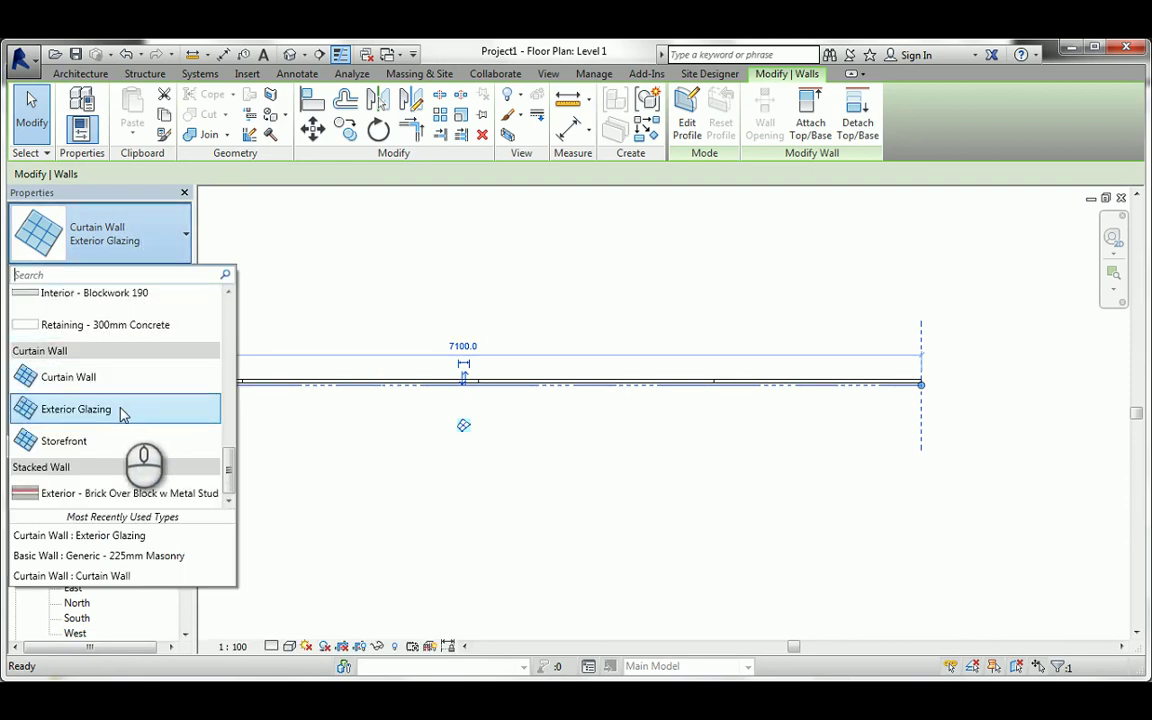
left_click(75, 443)
scroll(344, 412, "down", 5)
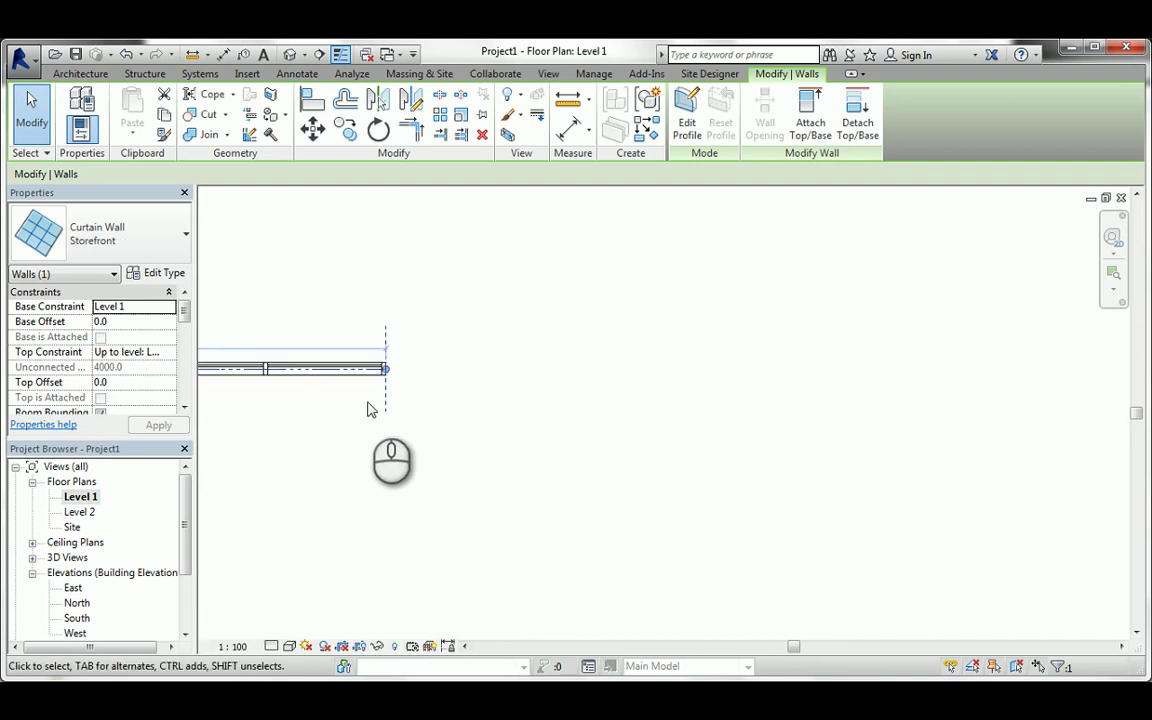
left_click(448, 386)
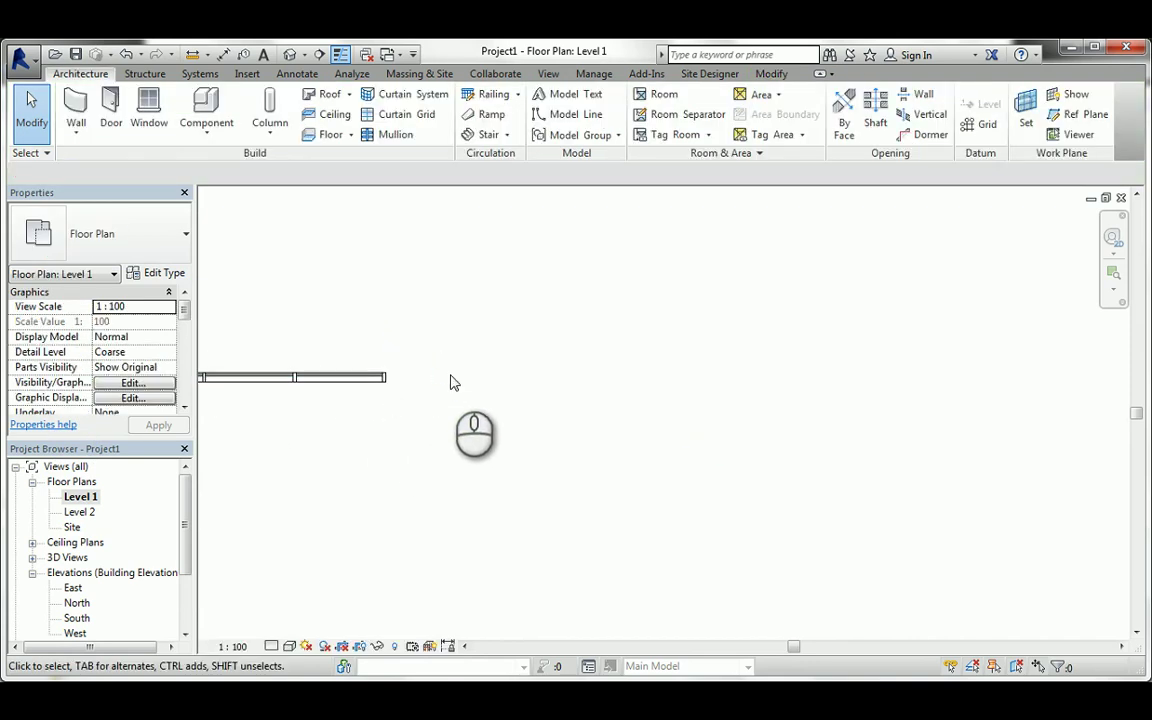
left_click(78, 112)
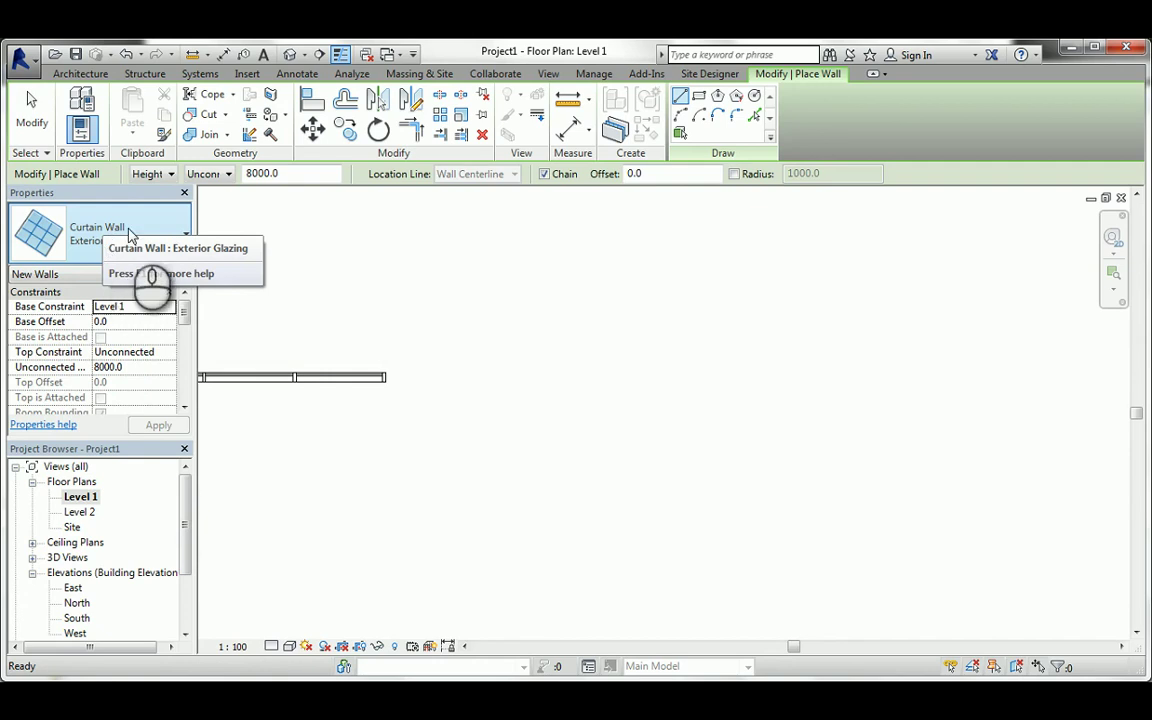
left_click(128, 234)
left_click(70, 418)
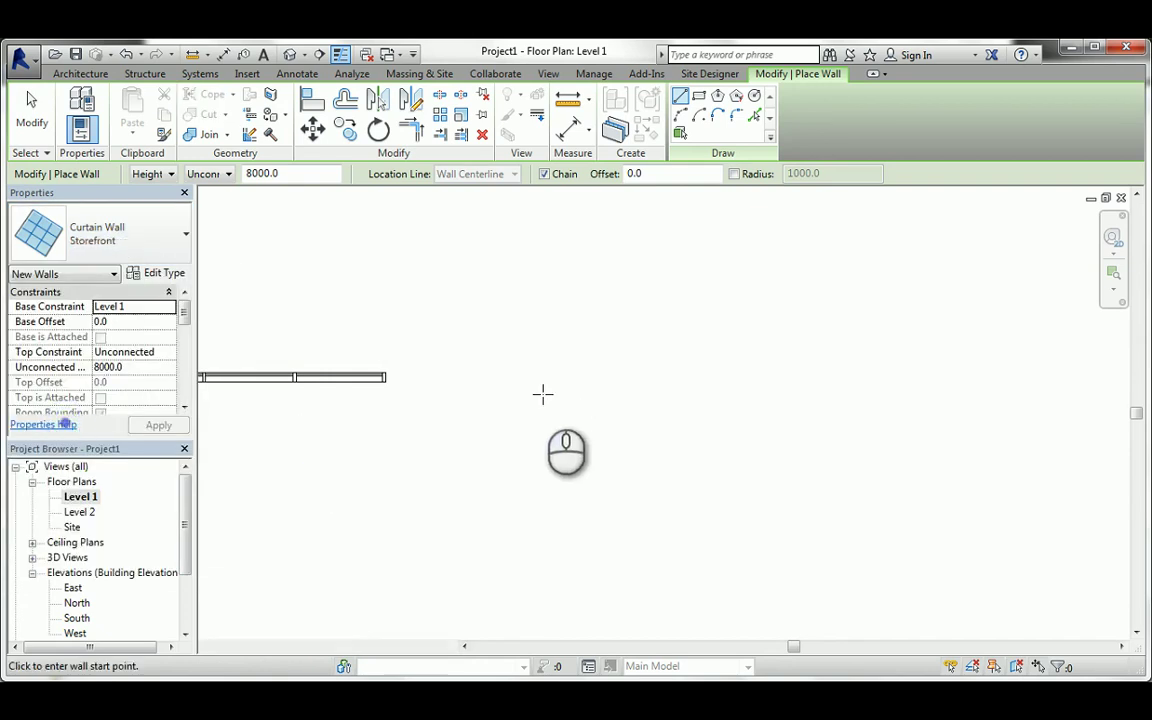
left_click(416, 380)
left_click(700, 382)
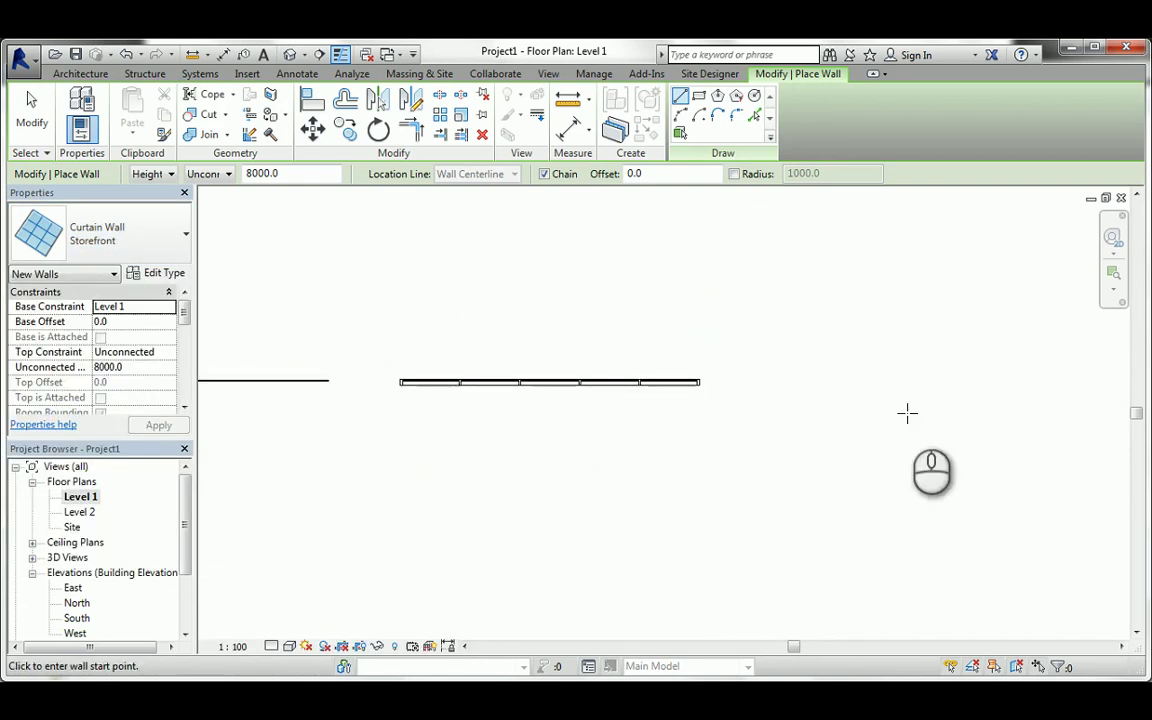
middle_click_drag(907, 413, 1085, 422)
scroll(797, 378, "down", 2)
middle_click_drag(720, 381, 607, 301)
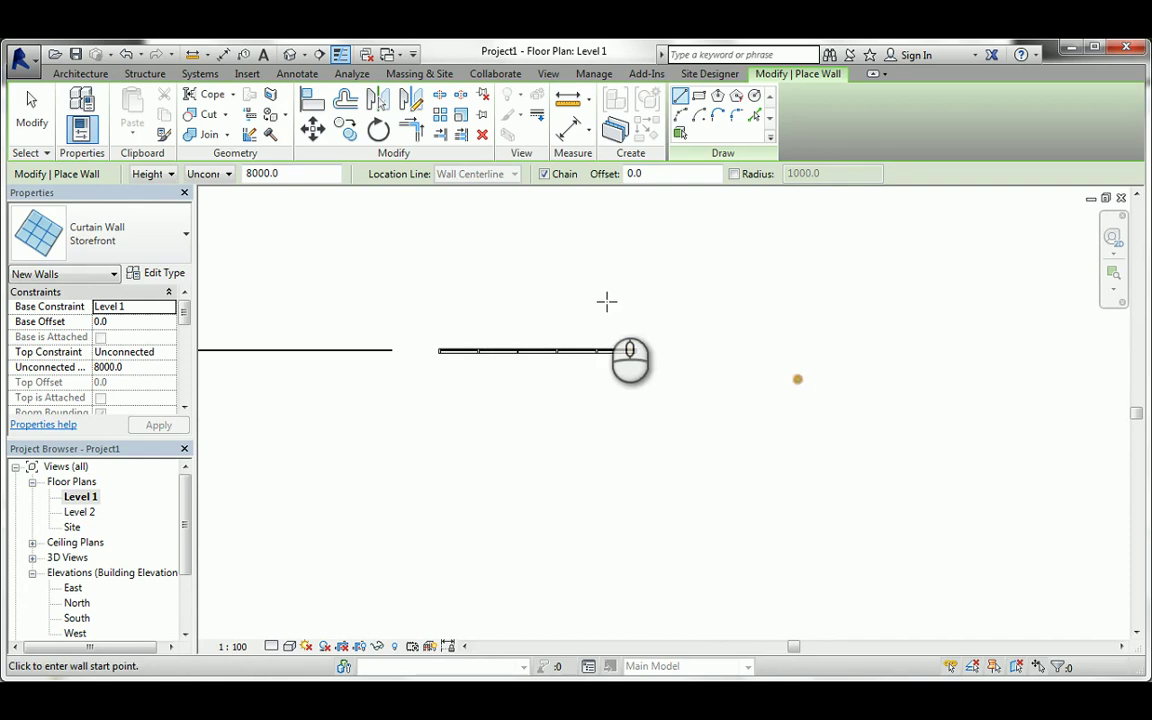
right_click(607, 301)
left_click(640, 312)
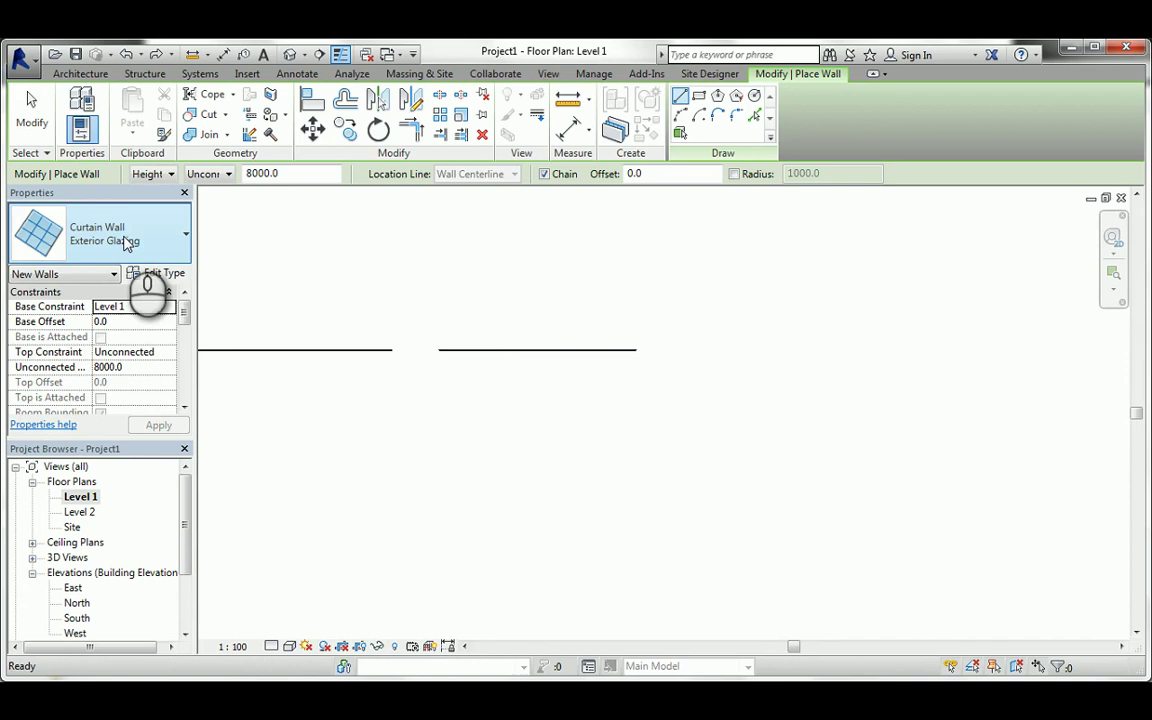
- Draw a Storefront curtain wall about 6500 mm long beyond the Exterior Glazing wall and in line with it
left_click(120, 240)
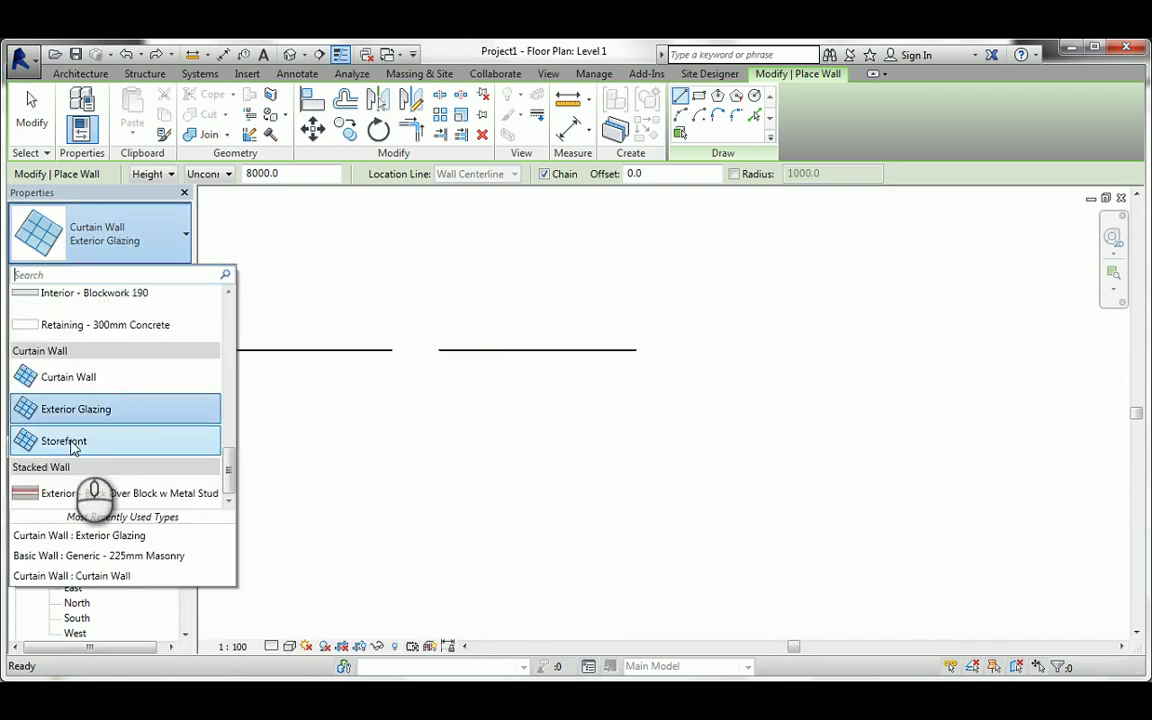
left_click(72, 441)
middle_click_drag(772, 377, 555, 355)
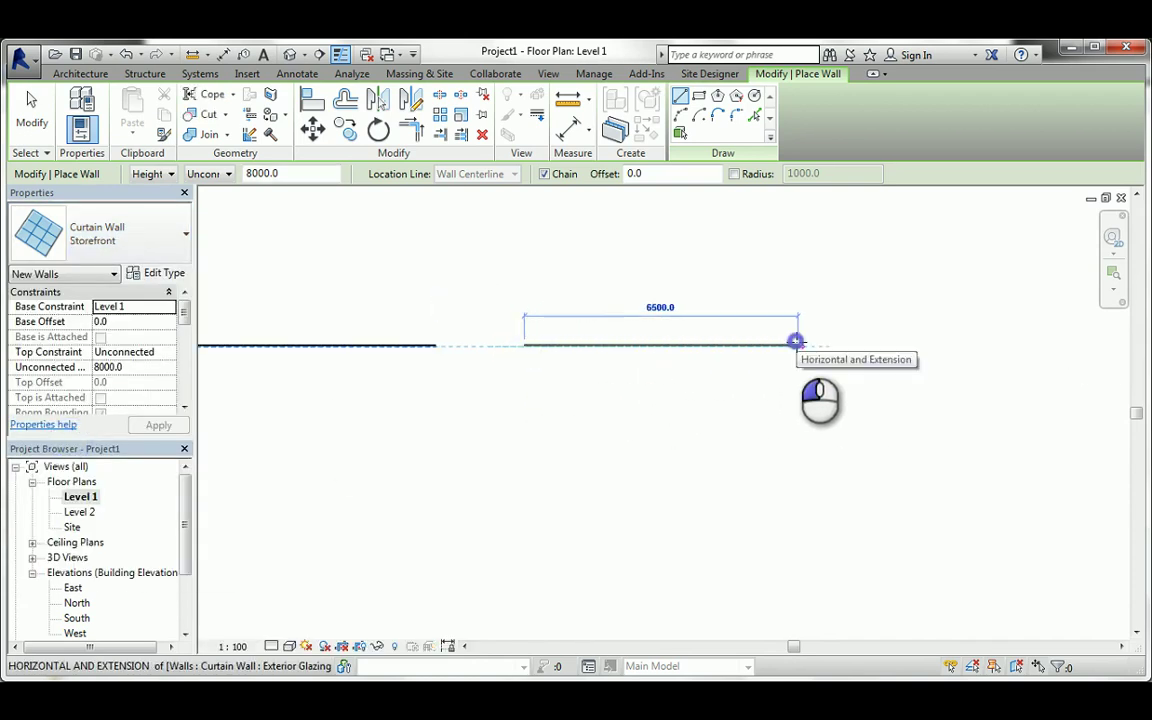
left_click(795, 341)
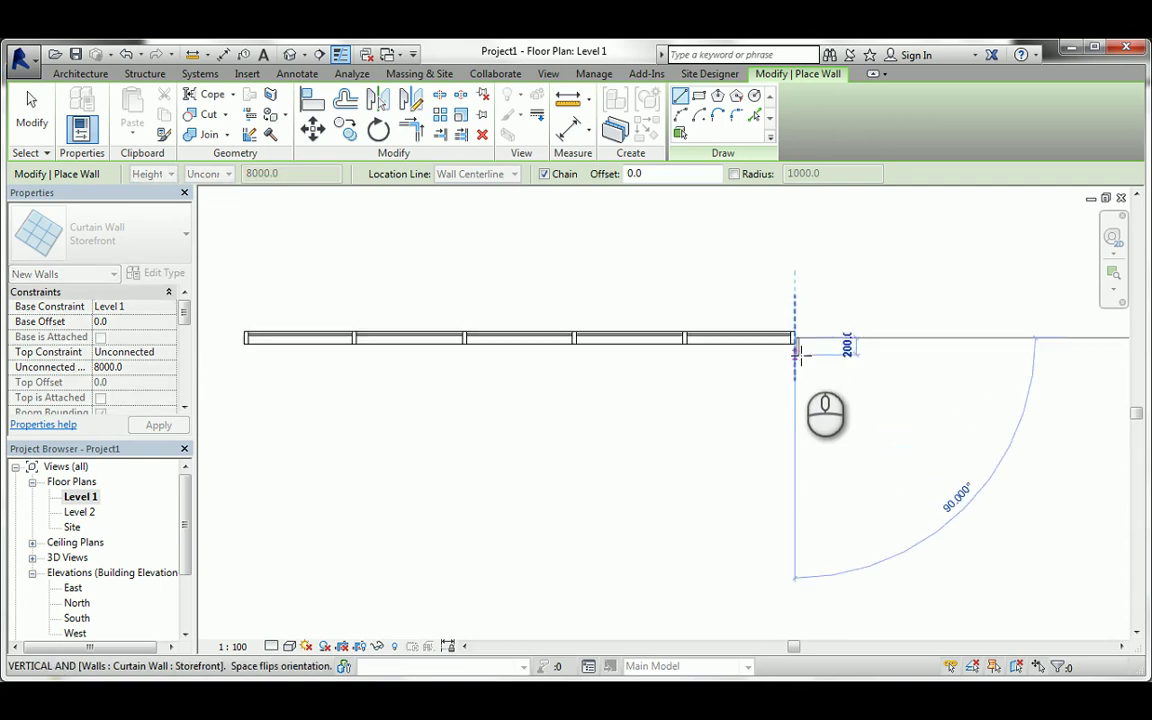
left_click(855, 396)
right_click(855, 396)
left_click(887, 402)
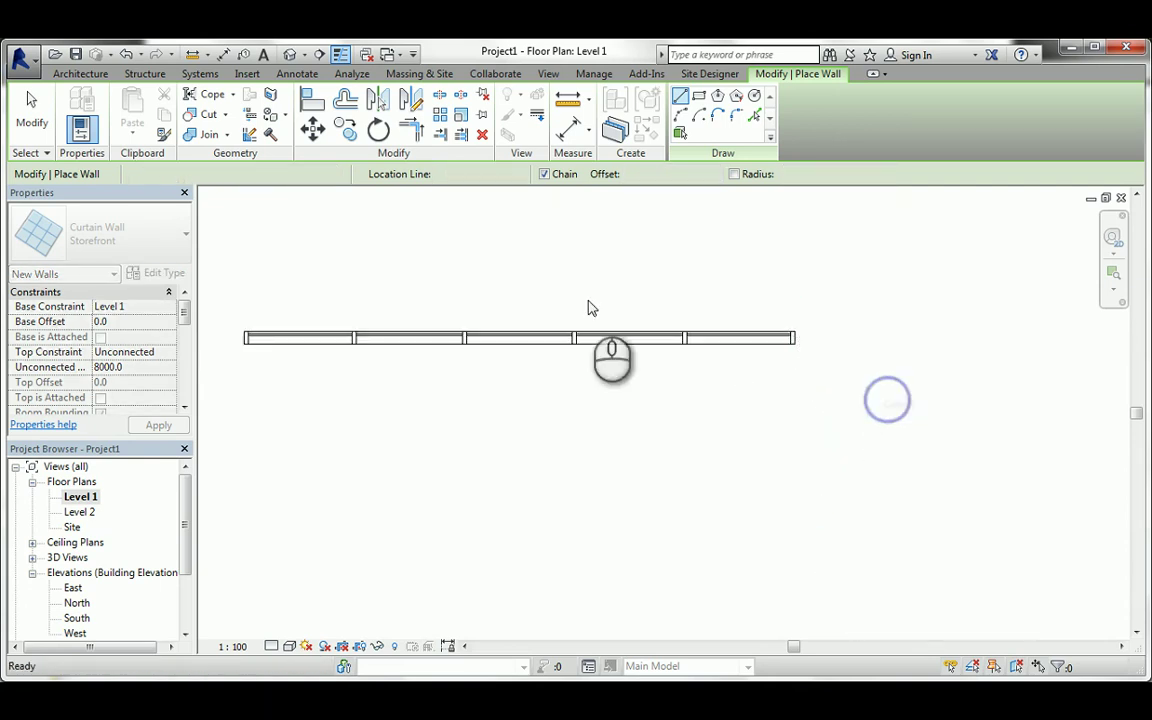
right_click(470, 240)
left_click(485, 257)
- Examine the Storefront wall's mullions and glazed panels in plan and compare them with the other two curtain walls
middle_click_drag(532, 265, 810, 337)
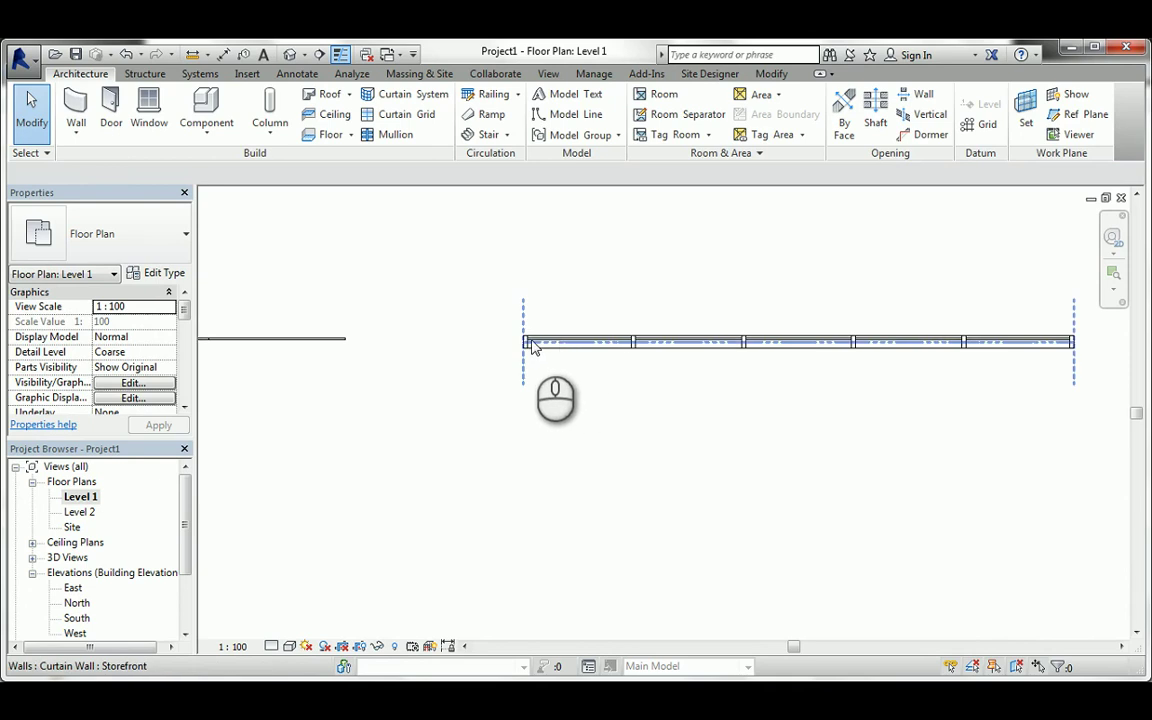
scroll(533, 345, "up", 4)
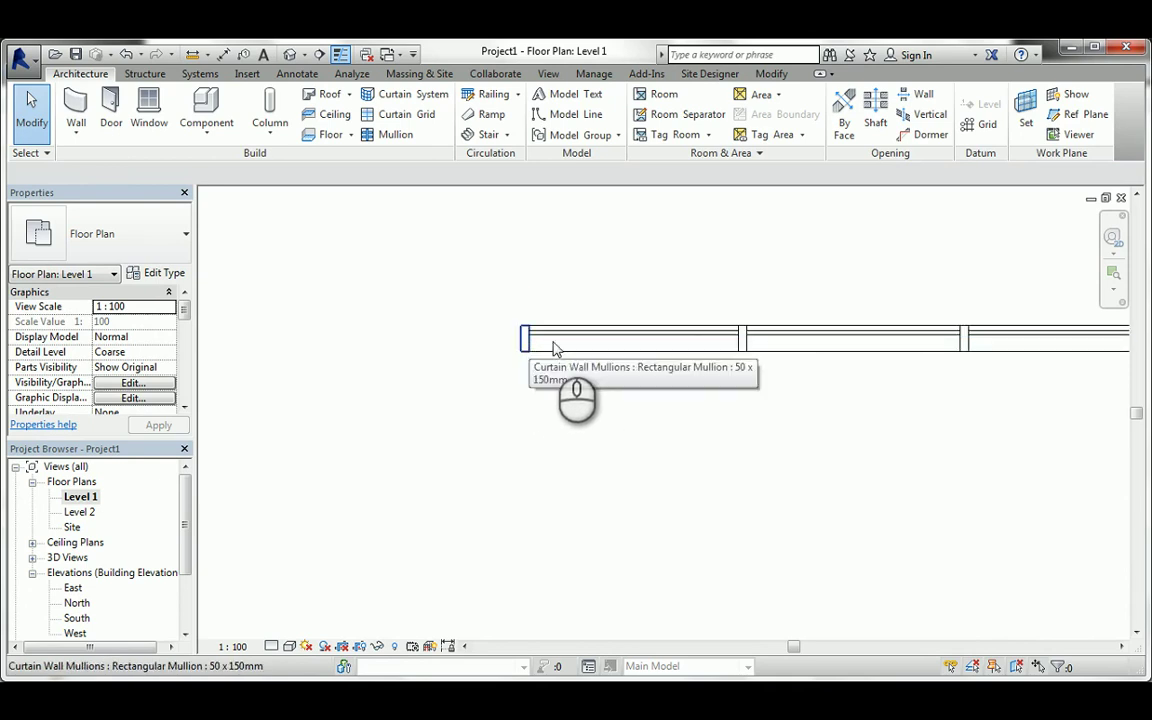
scroll(756, 351, "up", 3)
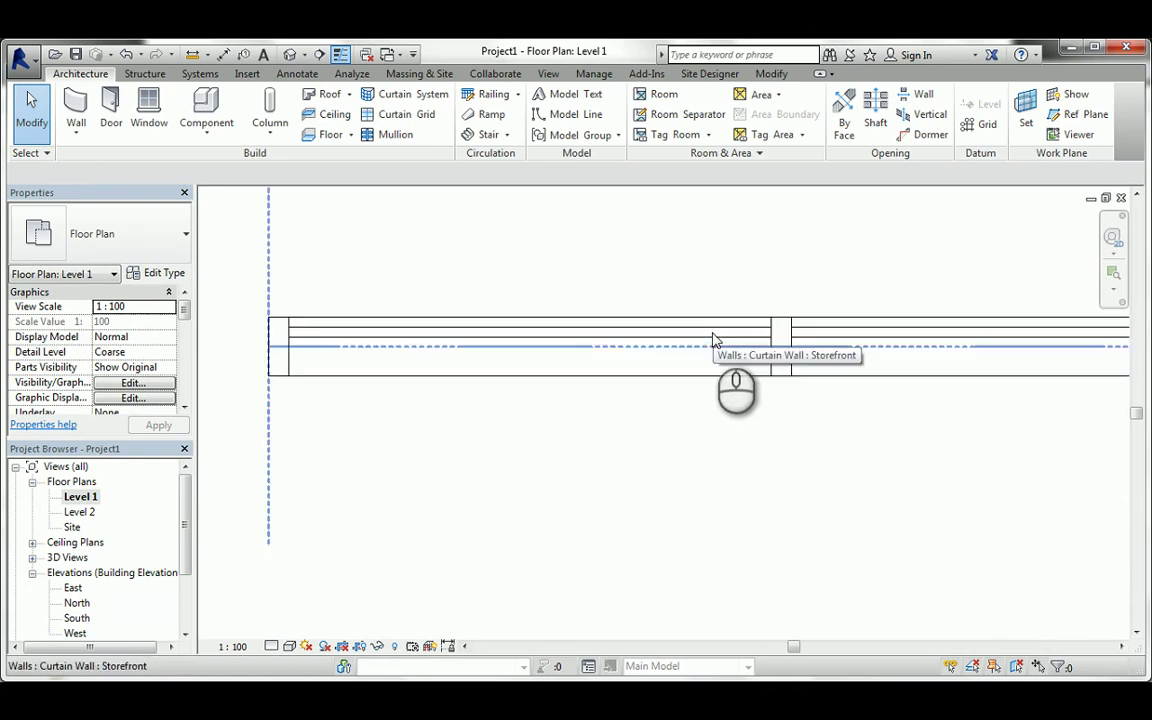
key("Tab")
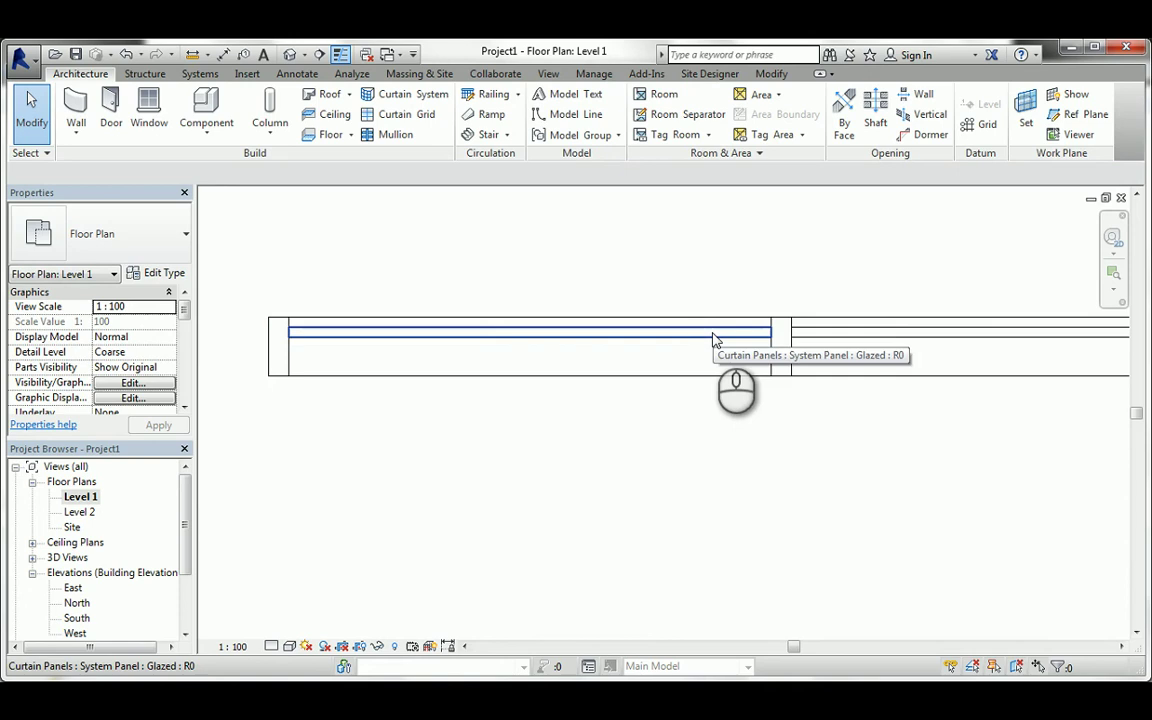
scroll(713, 340, "down", 6)
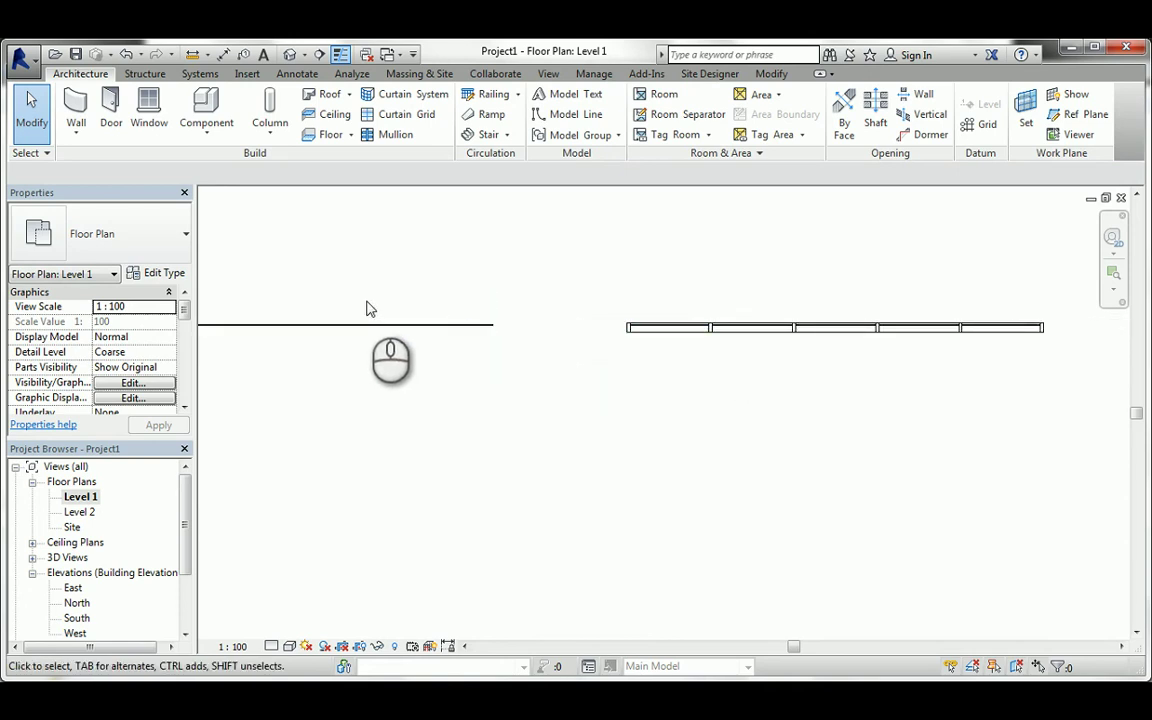
middle_click_drag(366, 308, 648, 329)
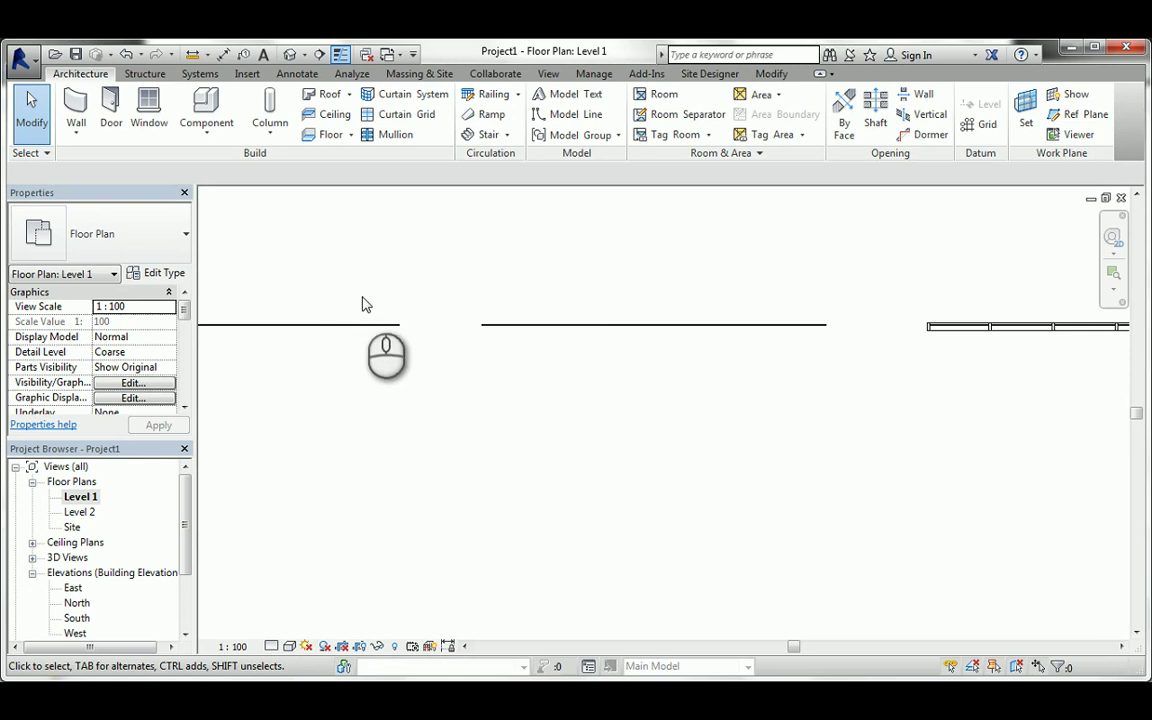
middle_click_drag(882, 345, 577, 338)
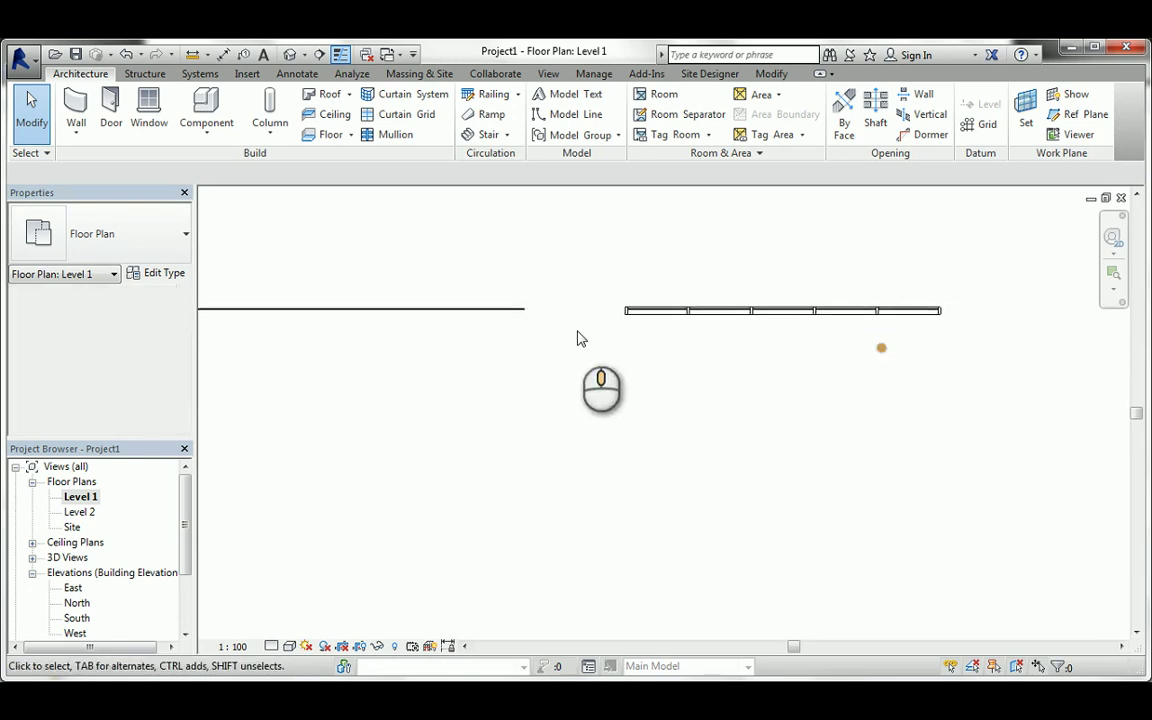
- Inspect the Storefront wall's grid and mullions beside the Exterior Glazing wall in the default 3D view
left_click(290, 54)
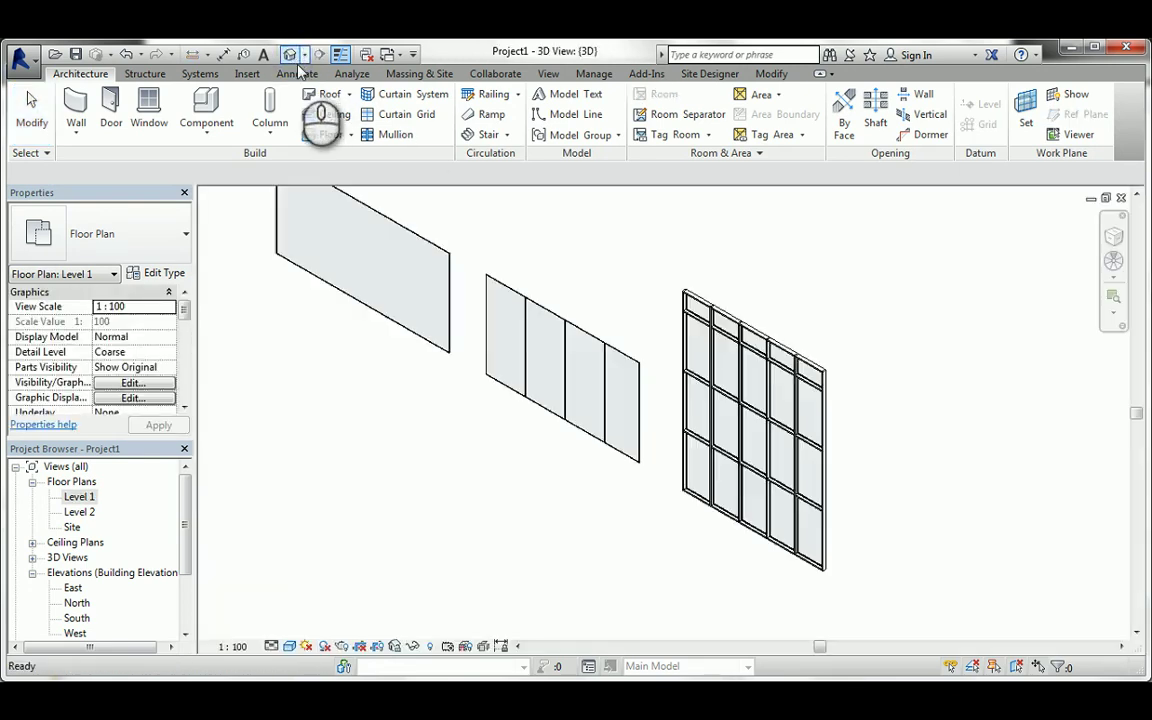
scroll(780, 480, "up", 4)
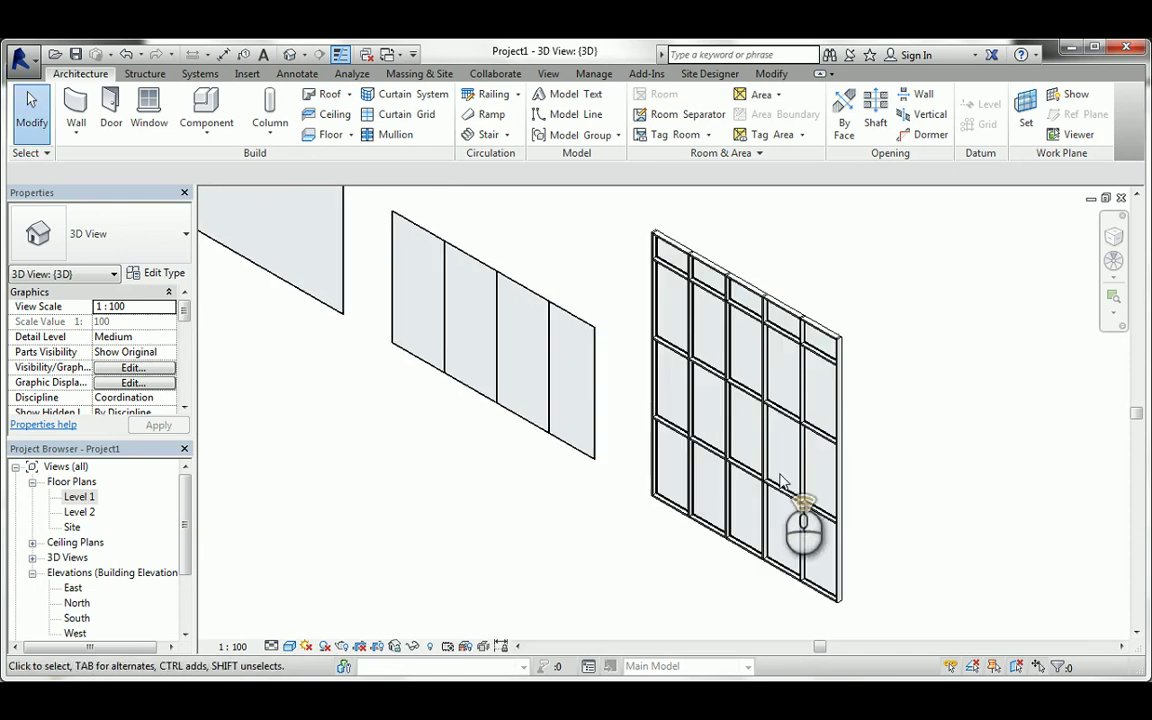
middle_click_drag(665, 378, 790, 450)
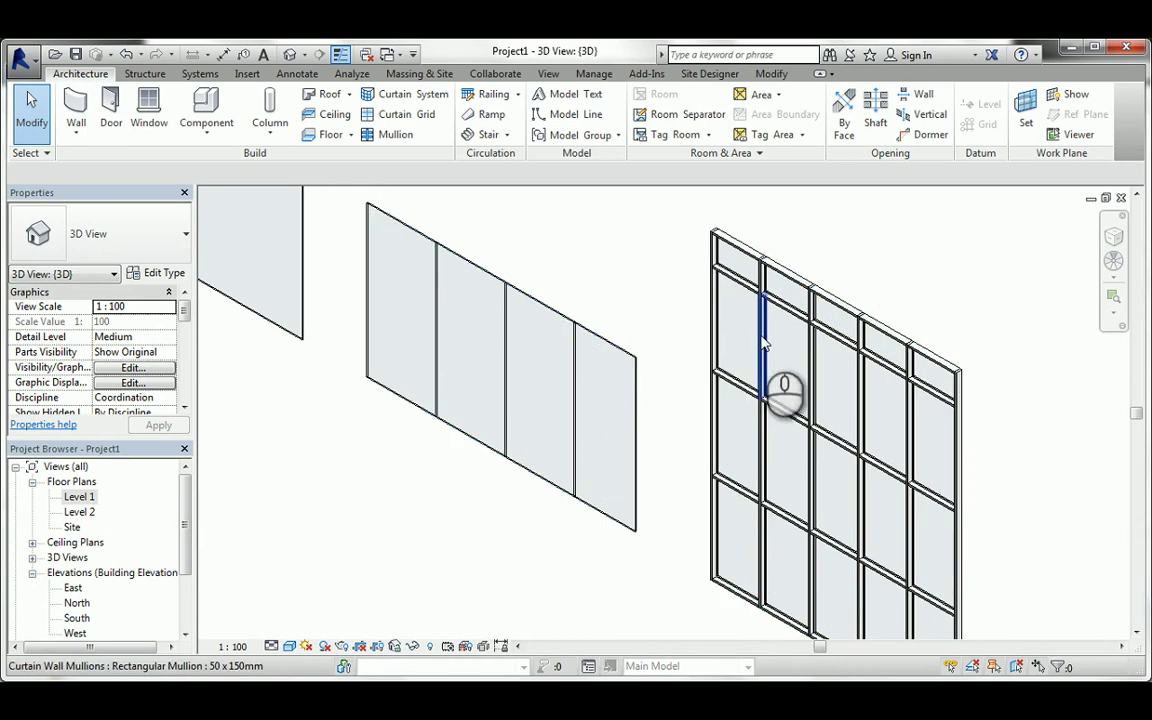
middle_click_drag(843, 509, 745, 445)
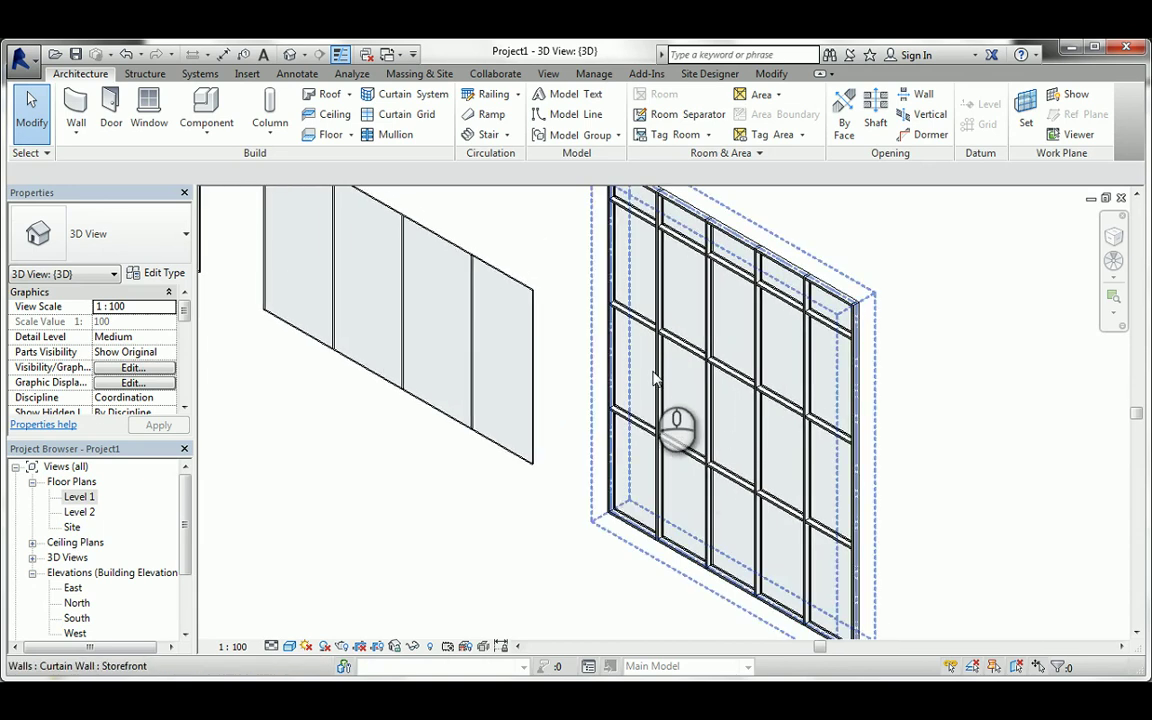
middle_click_drag(618, 406, 549, 410)
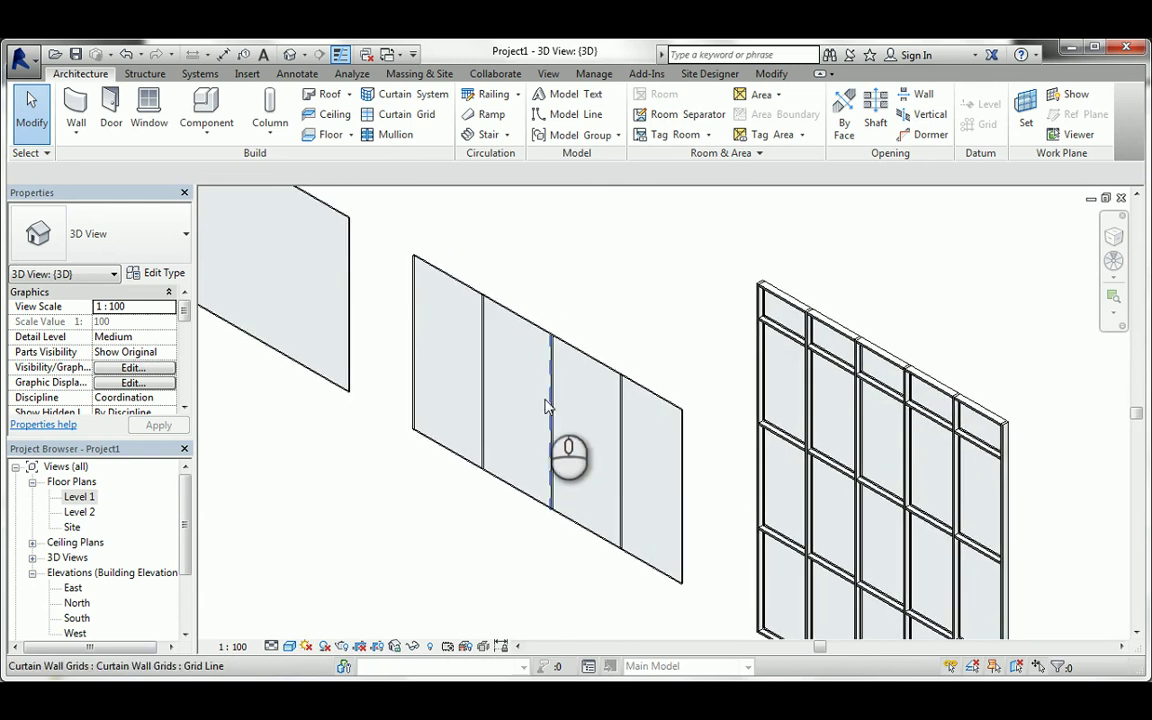
scroll(545, 405, "down", 2)
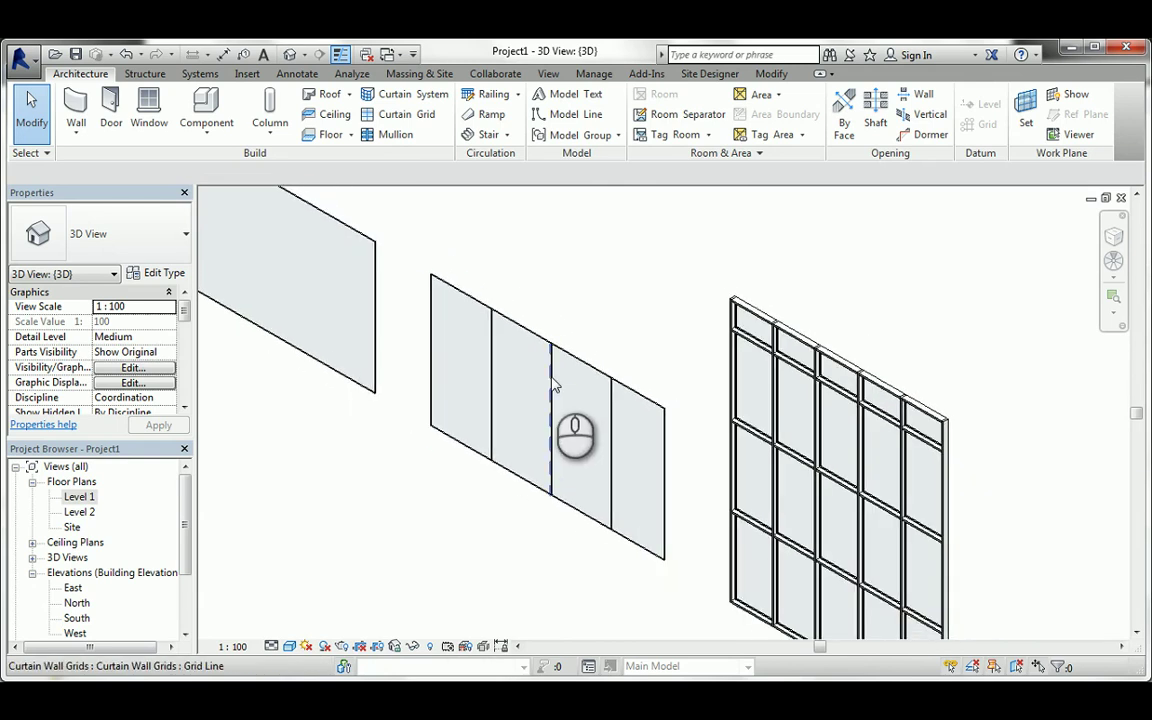
- Constrain the top of the Storefront wall up to Level 2 in the 3D view and deselect it
left_click(757, 340)
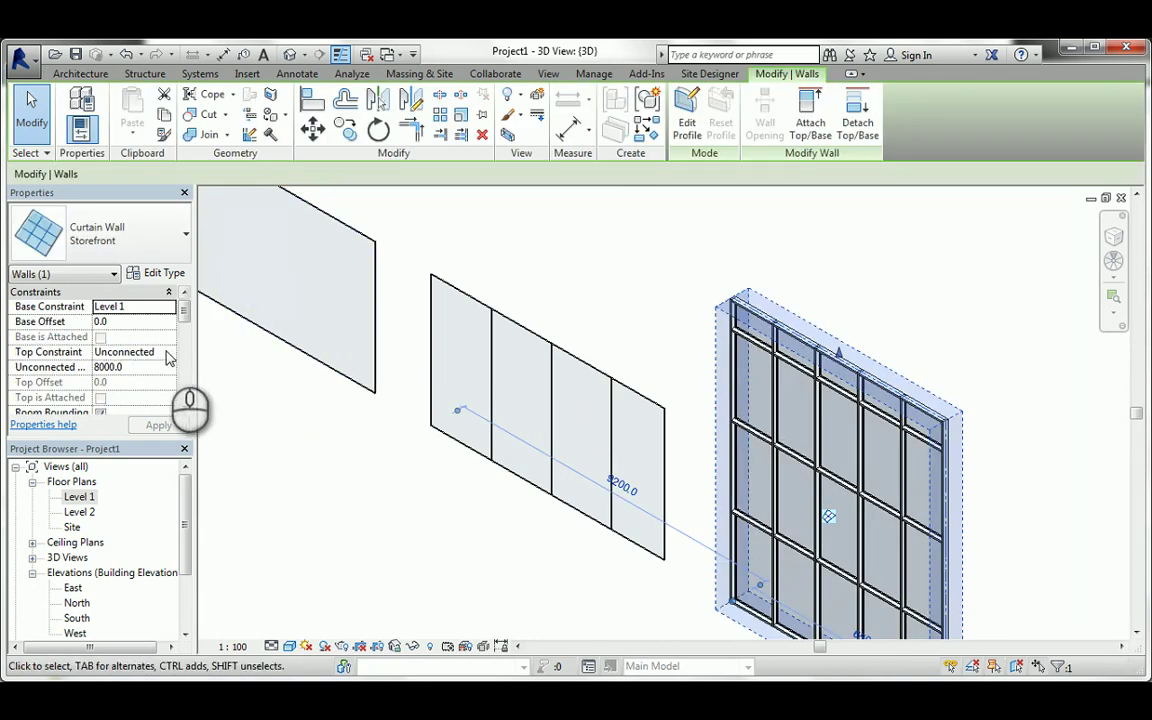
left_click(166, 352)
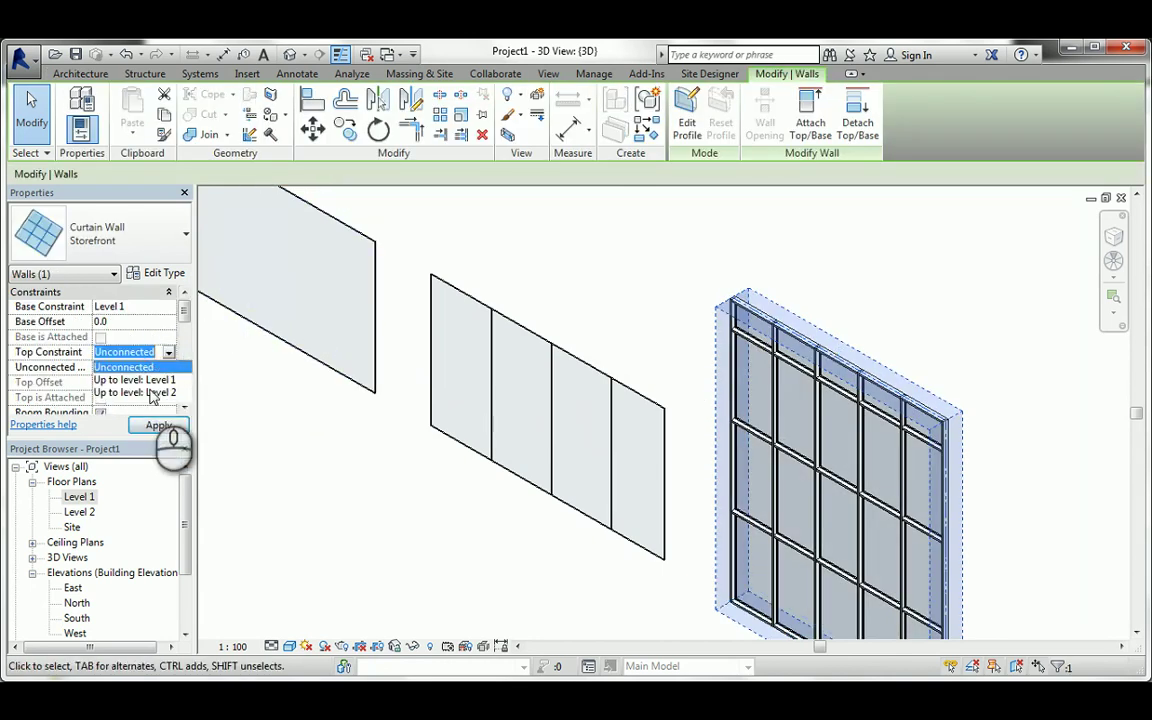
left_click(153, 394)
left_click(158, 426)
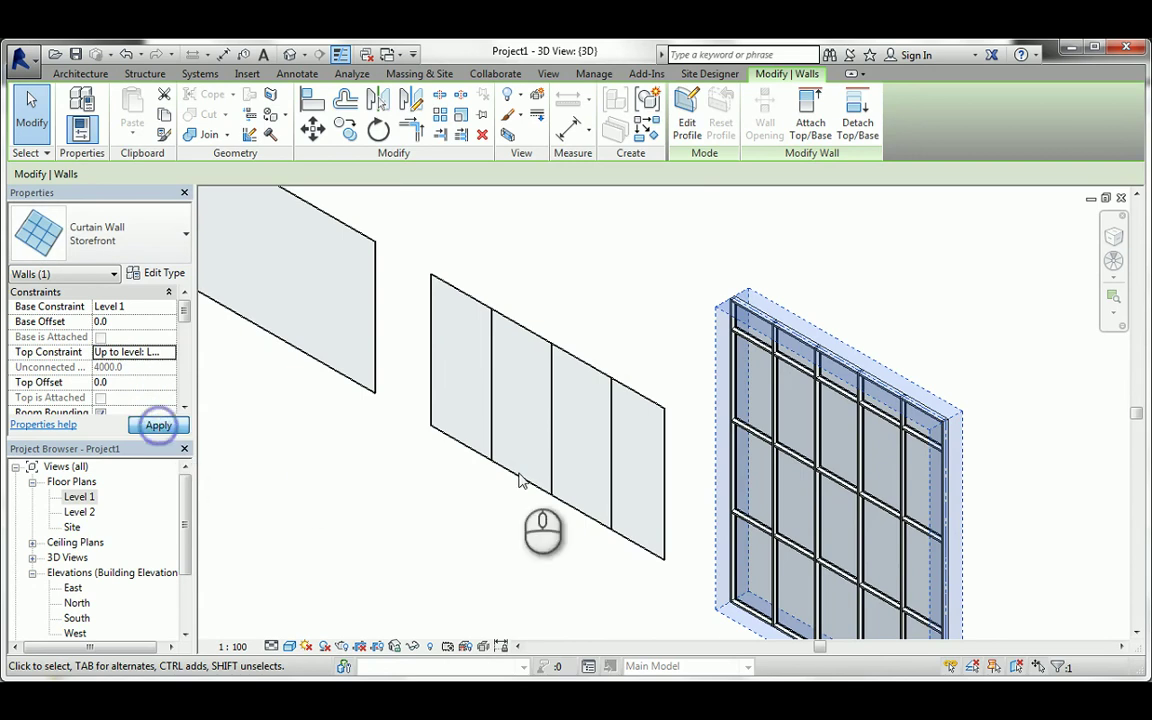
middle_click(616, 476)
middle_click_drag(616, 476, 560, 465)
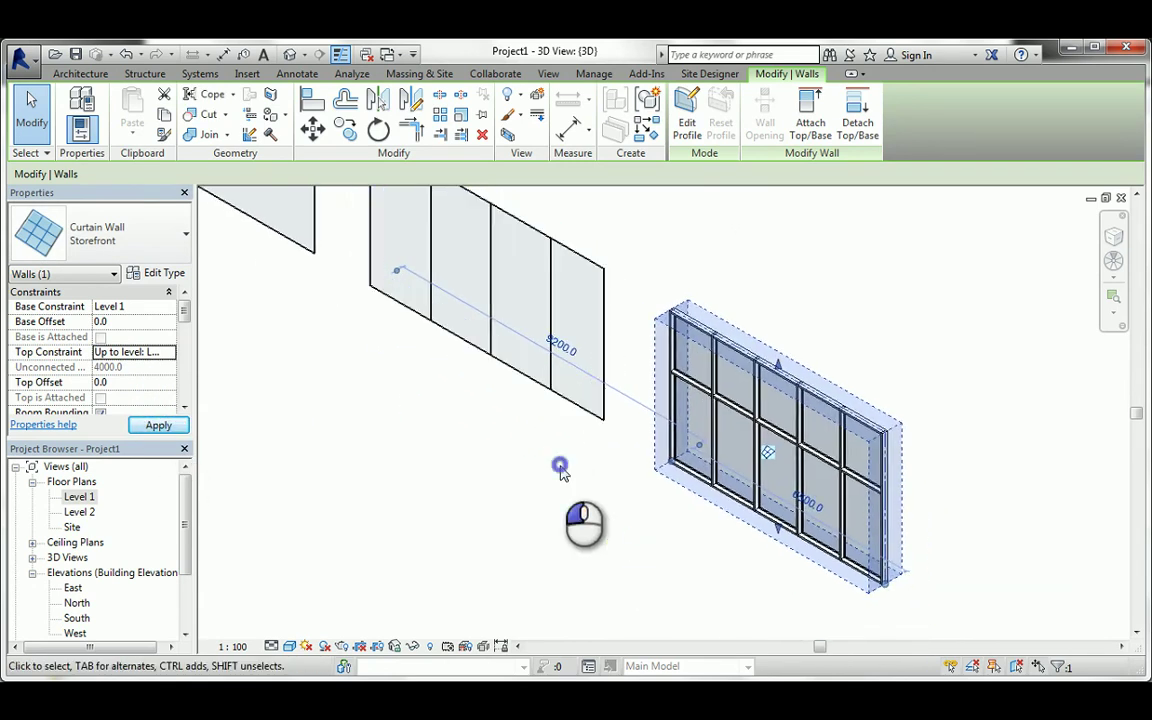
key("Escape")
middle_click_drag(720, 440, 590, 462)
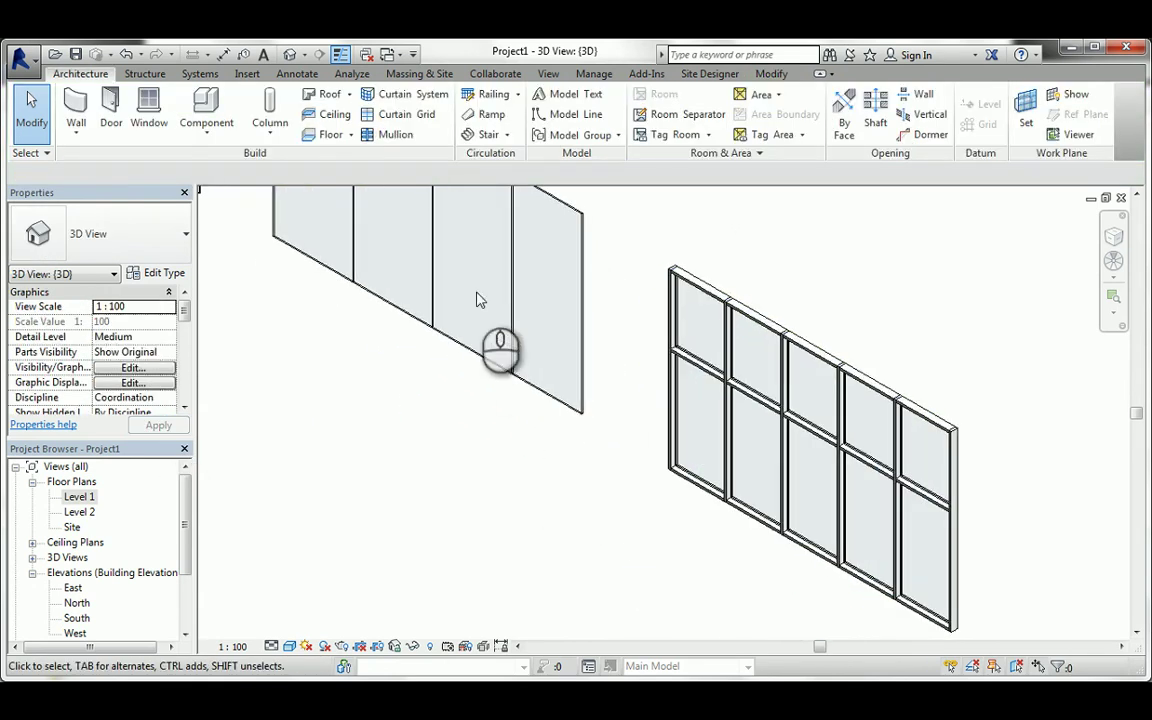
middle_click_drag(477, 300, 545, 420)
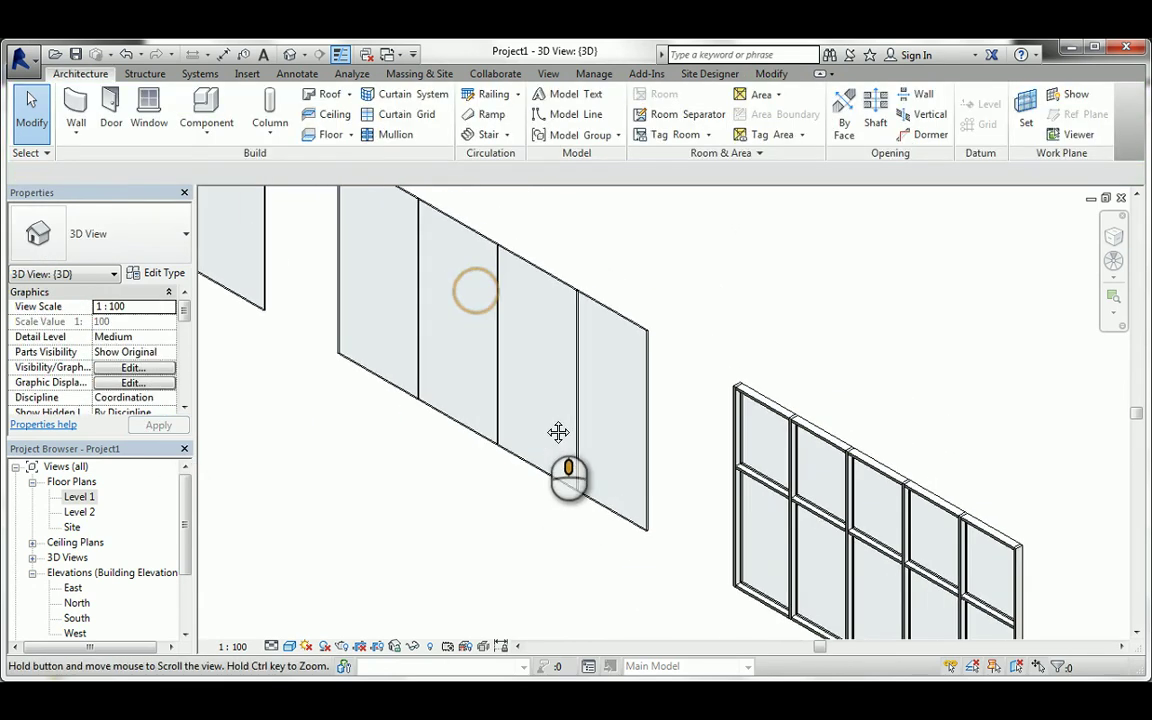
- Open the East elevation and check the wall's height against Level 1 and Level 2
double_click(70, 590)
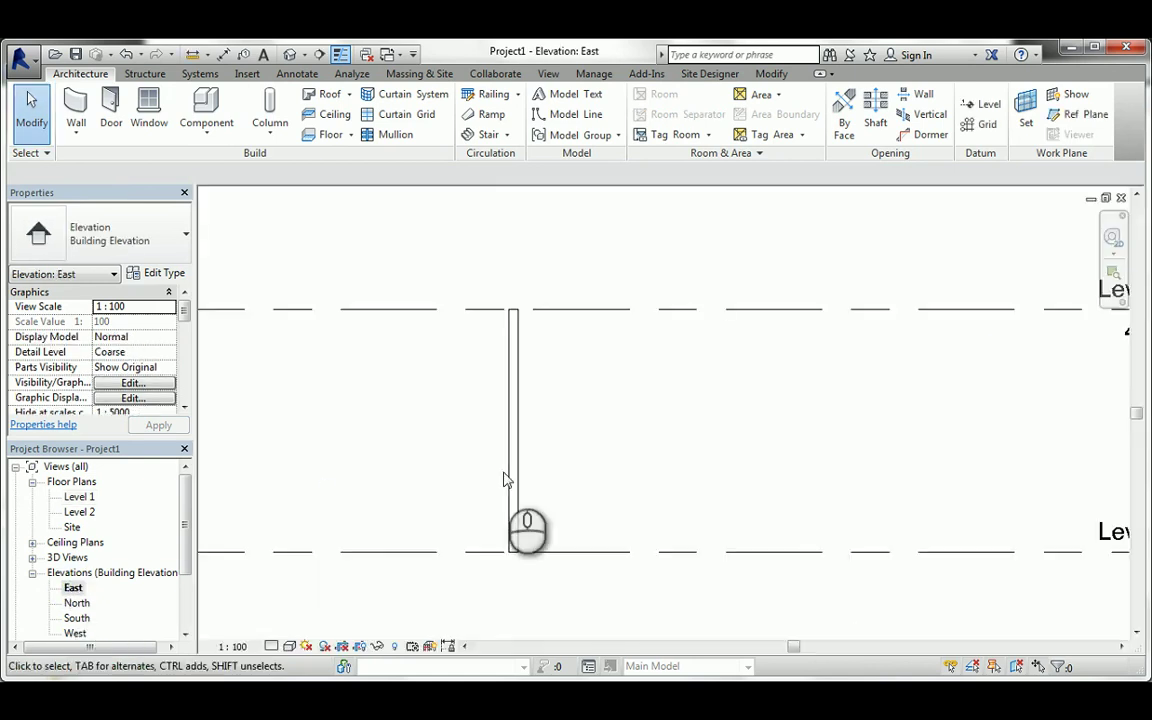
scroll(515, 480, "down", 2)
scroll(500, 455, "down", 2)
scroll(478, 427, "up", 1)
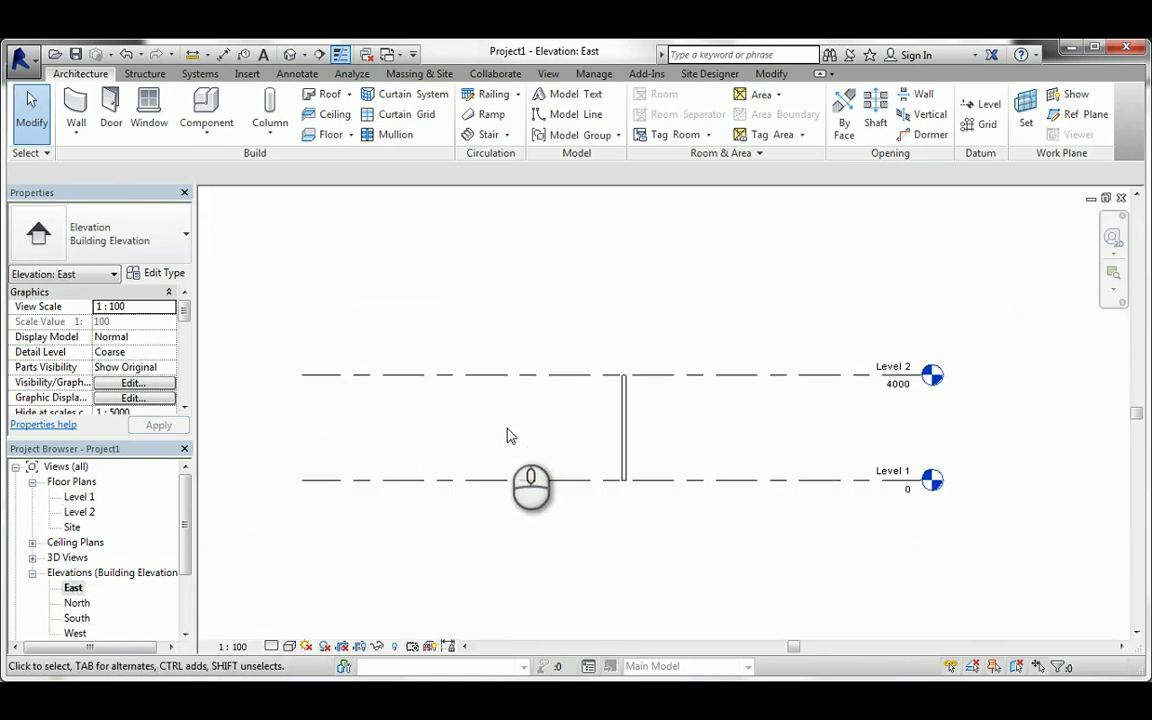
- Open the South elevation and set its visual style to Shaded
double_click(76, 618)
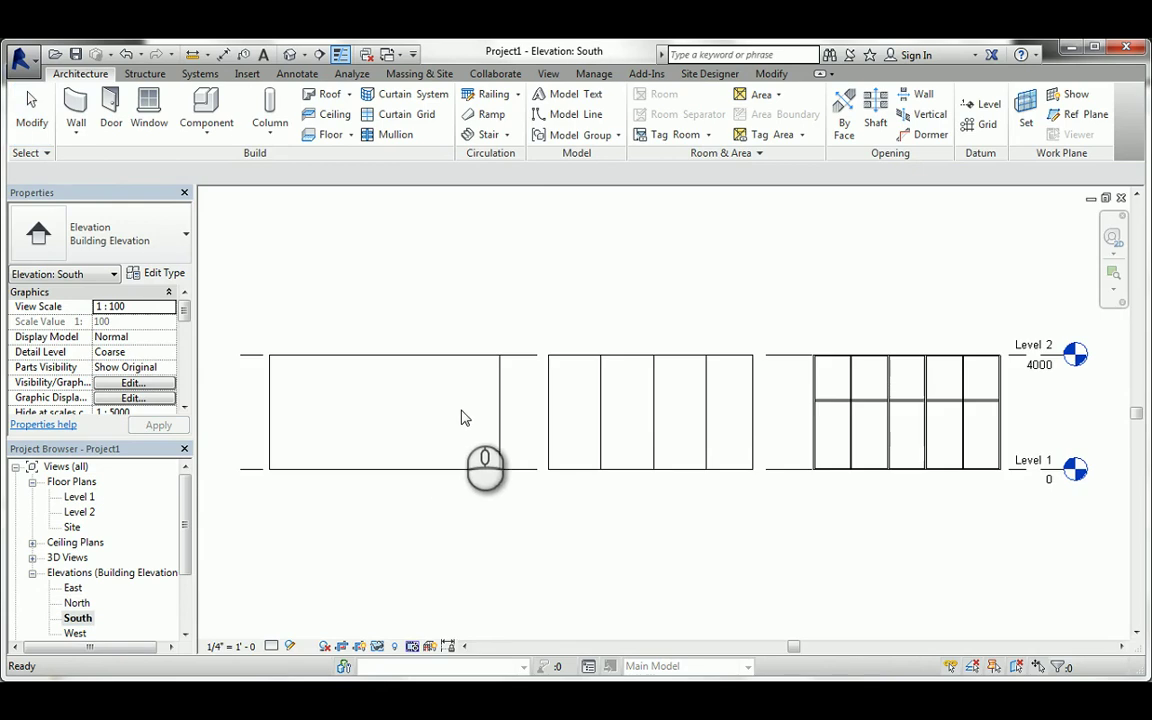
left_click(289, 646)
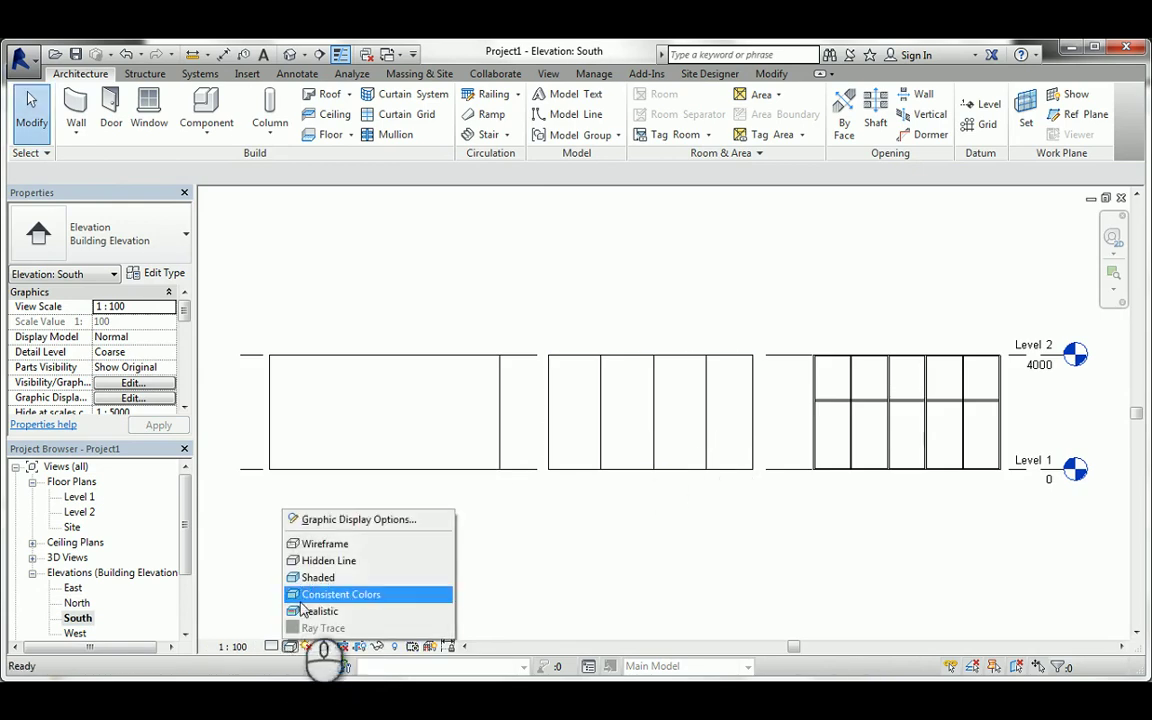
left_click(310, 574)
scroll(975, 450, "up", 4)
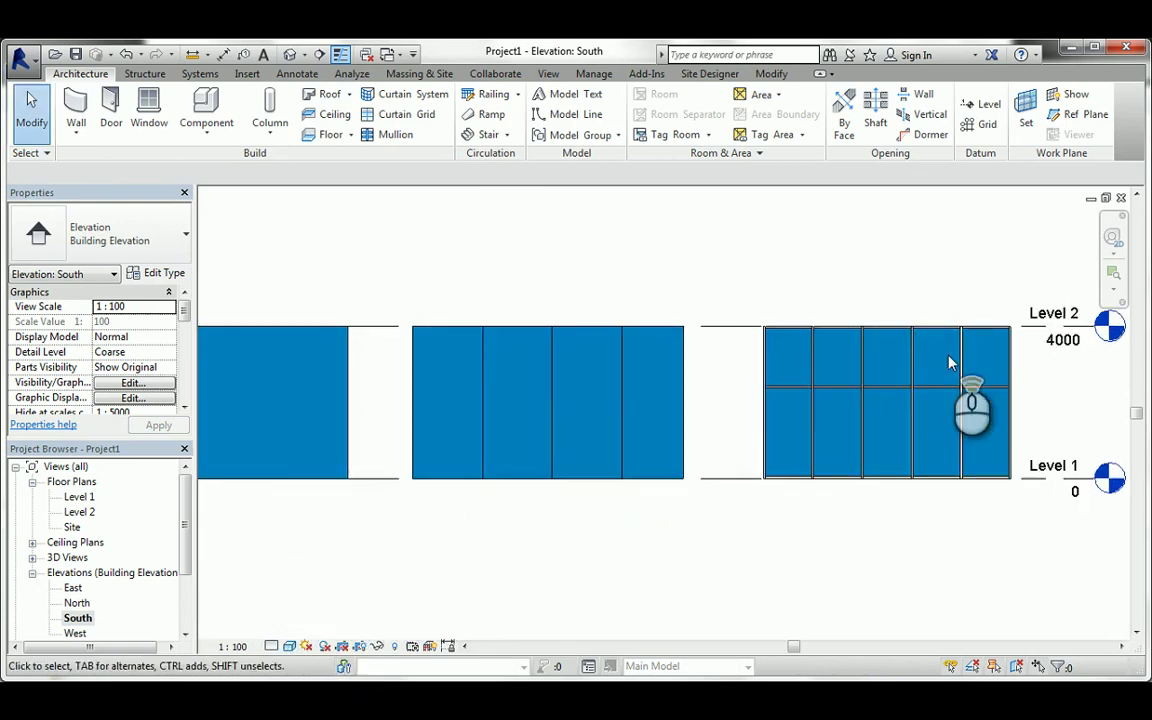
- Set the elevation of Level 2 to 5000 beside the Storefront wall
middle_click_drag(941, 378, 813, 370)
scroll(416, 414, "up", 2)
scroll(416, 414, "down", 1)
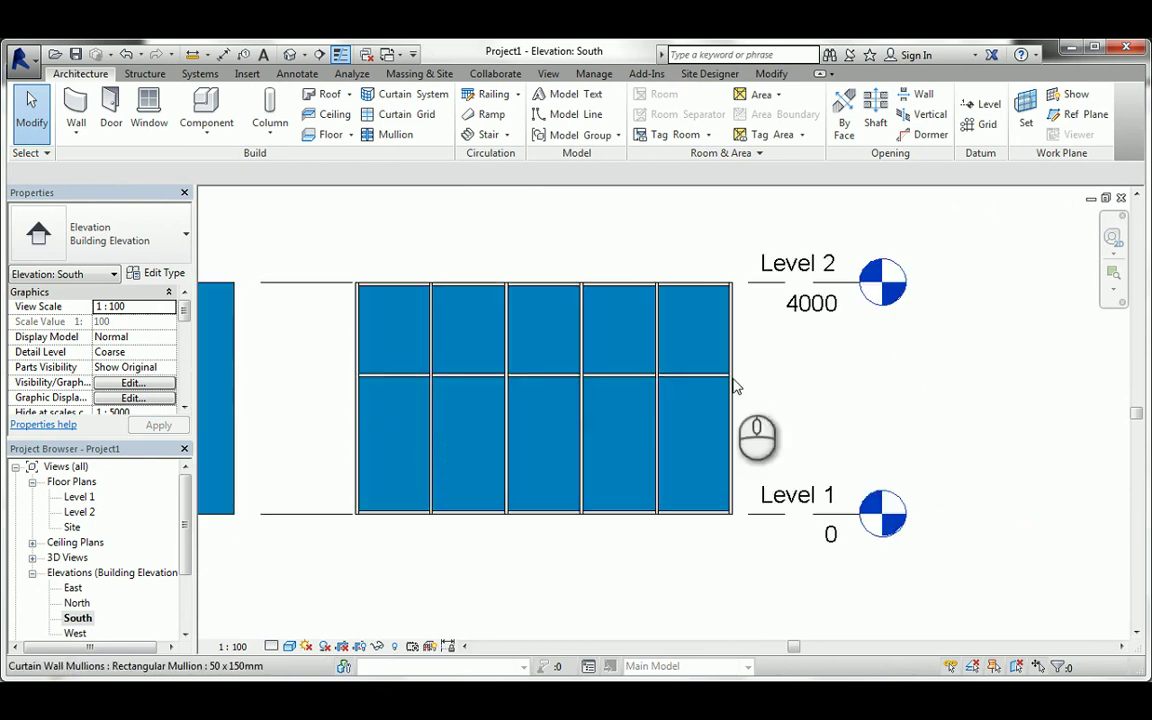
left_click(793, 312)
left_click(793, 312)
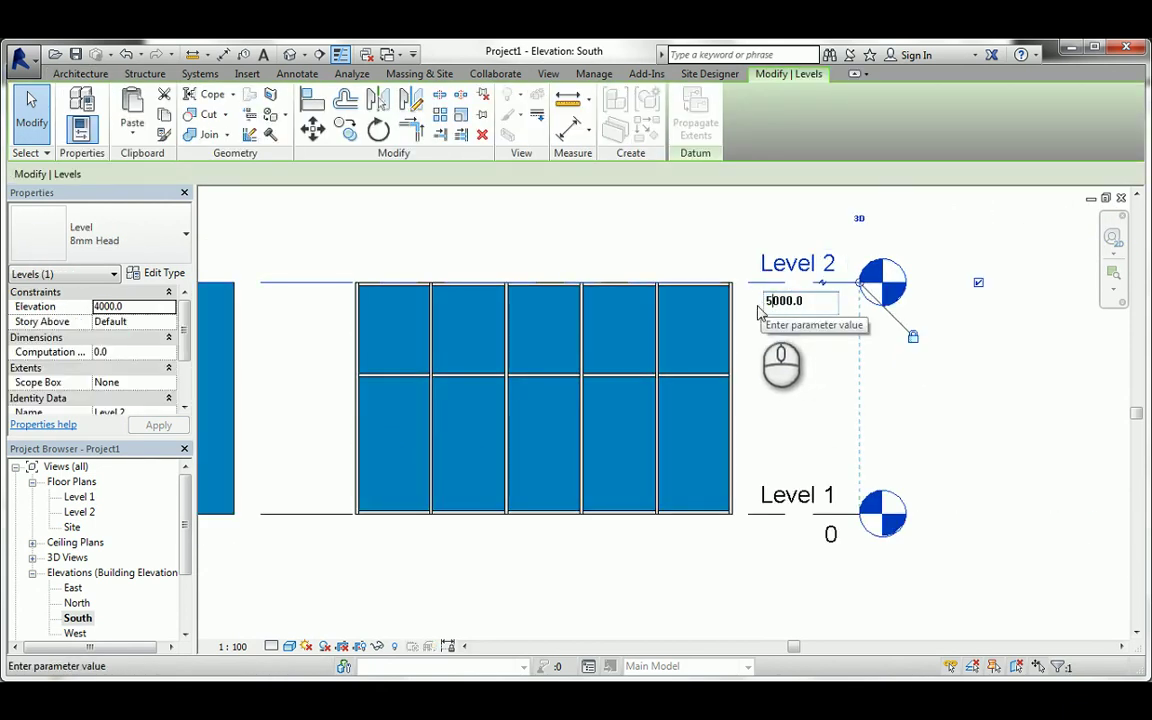
key("Return")
- Examine how the panels, grid lines and mullions of the three curtain walls respond to the raised Level 2
middle_click_drag(474, 289, 685, 315)
scroll(685, 315, "down", 1)
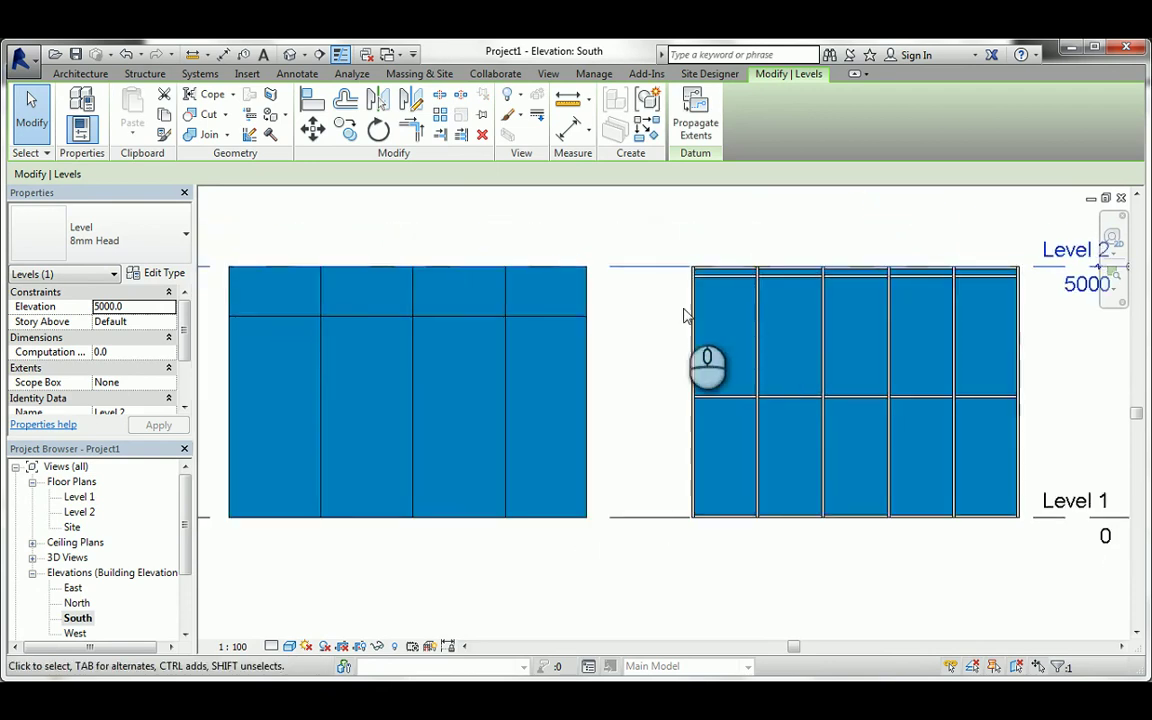
scroll(685, 315, "down", 1)
middle_click_drag(383, 318, 580, 325)
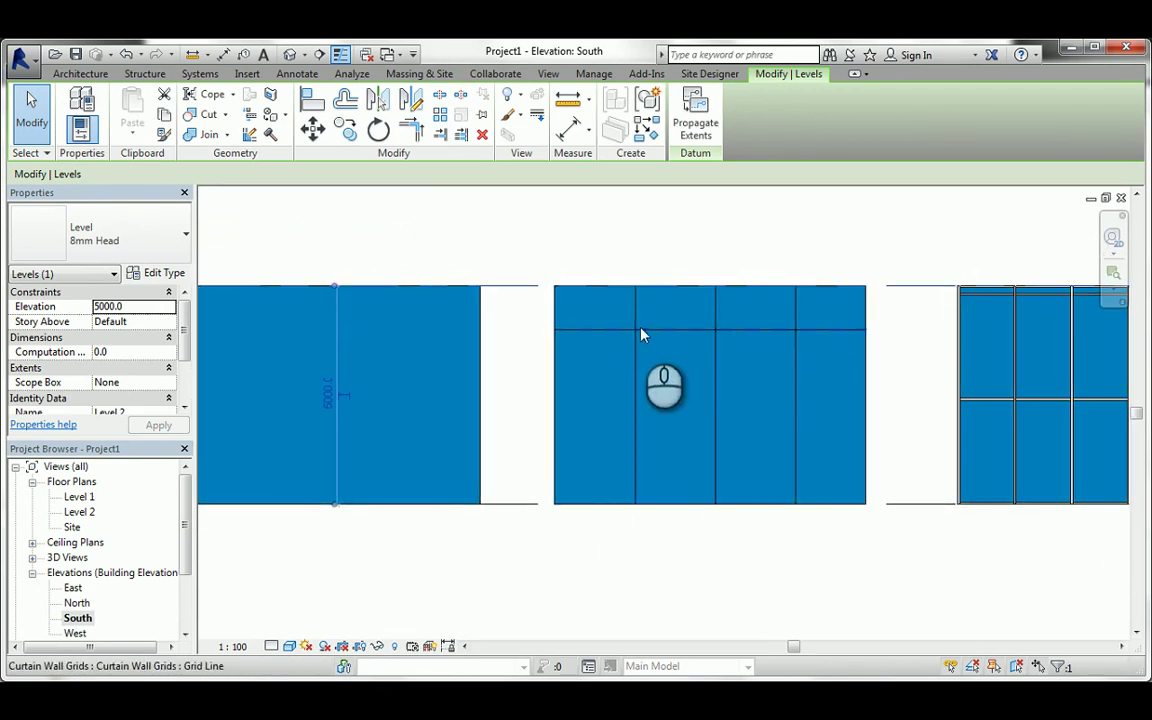
middle_click_drag(643, 329, 548, 342)
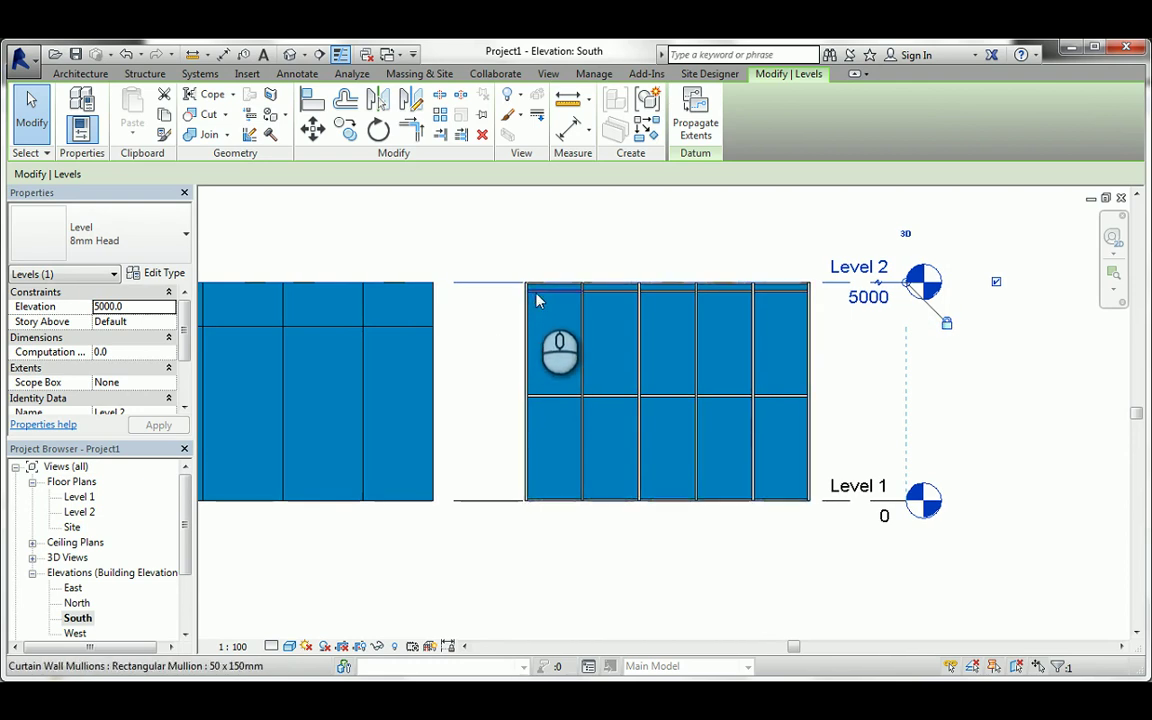
scroll(540, 298, "up", 3)
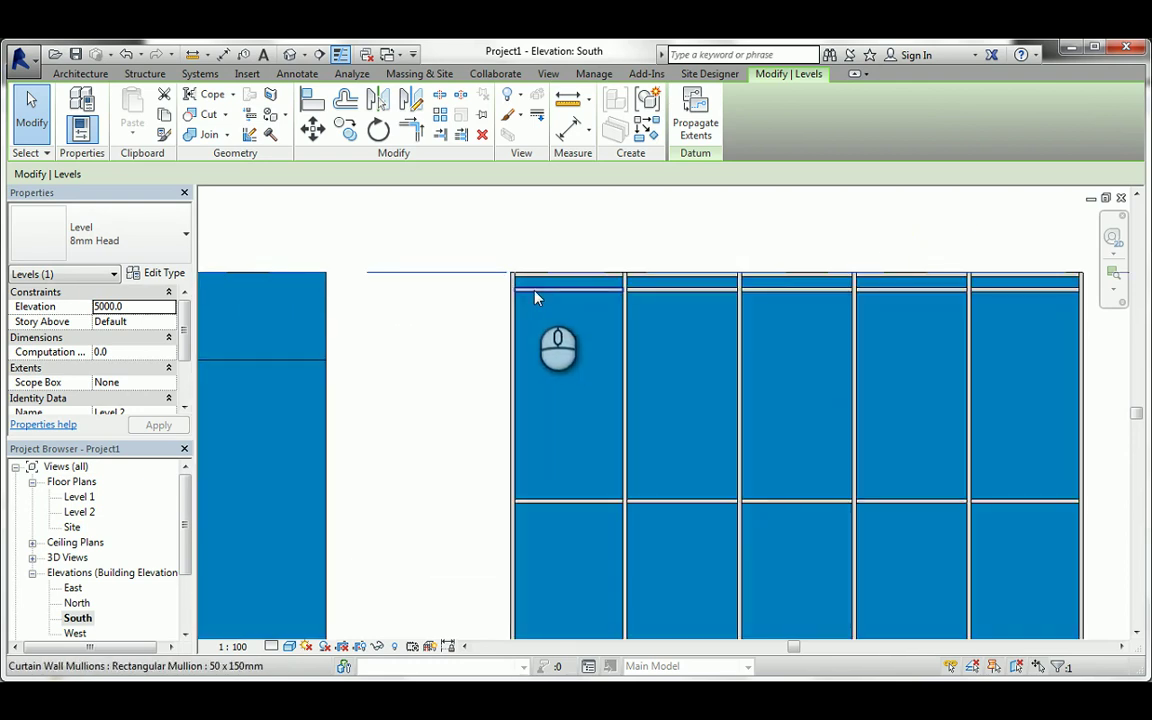
scroll(540, 327, "down", 3)
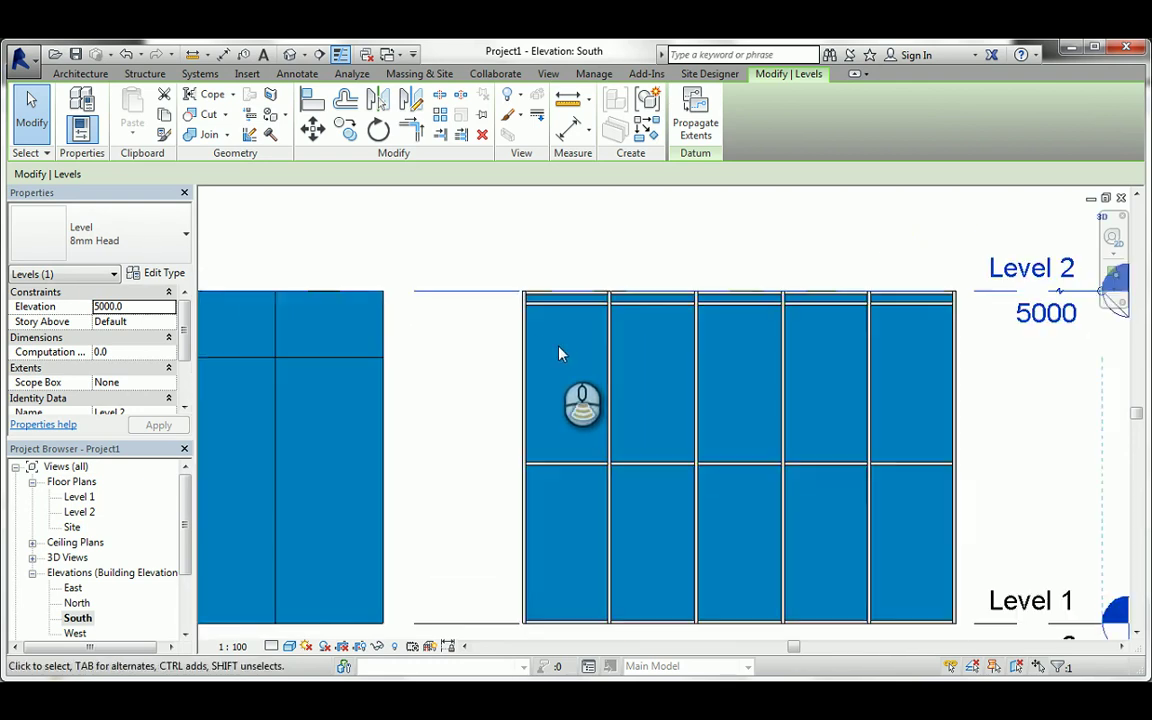
- Set the elevation of Level 2 back to 4000 and deselect the level
left_click(838, 328)
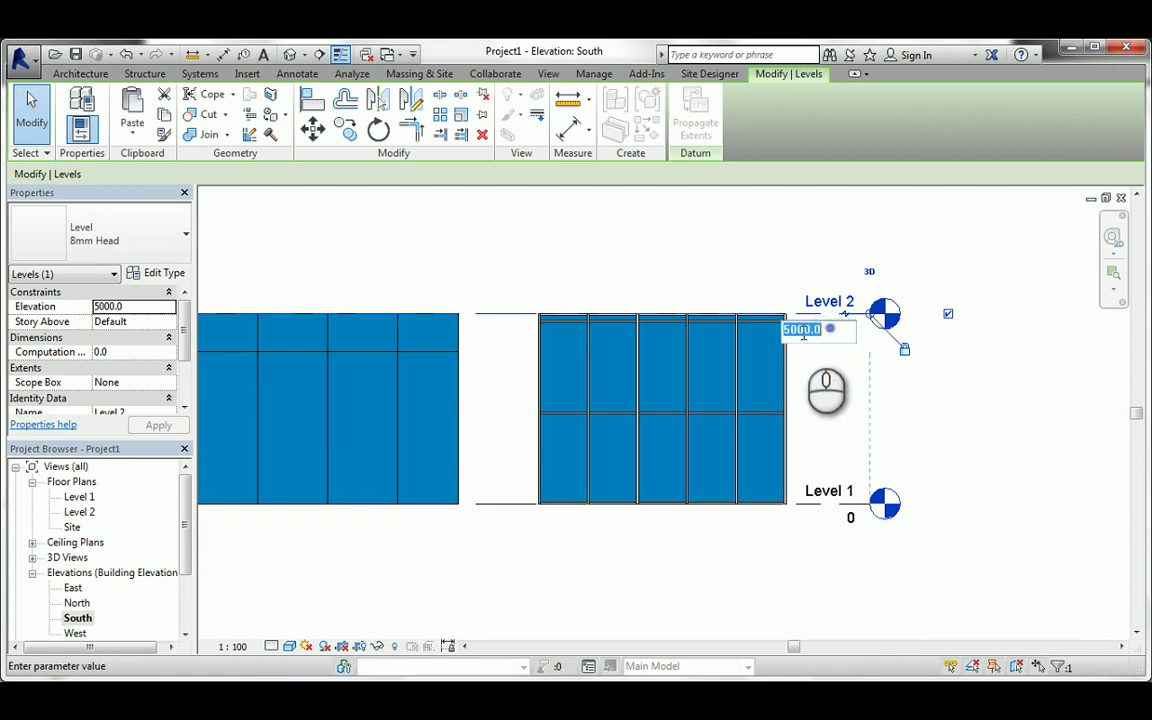
left_click(786, 330)
type("4")
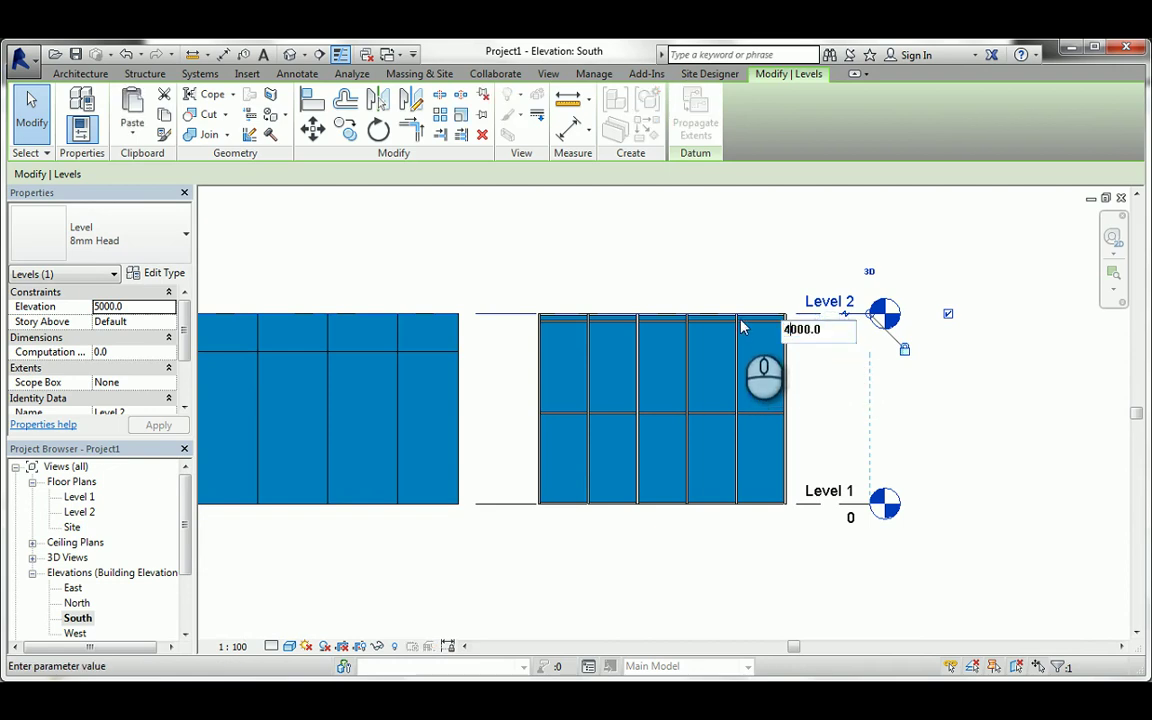
key("Return")
left_click(743, 267)
left_click(443, 281)
middle_click_drag(651, 313, 613, 306)
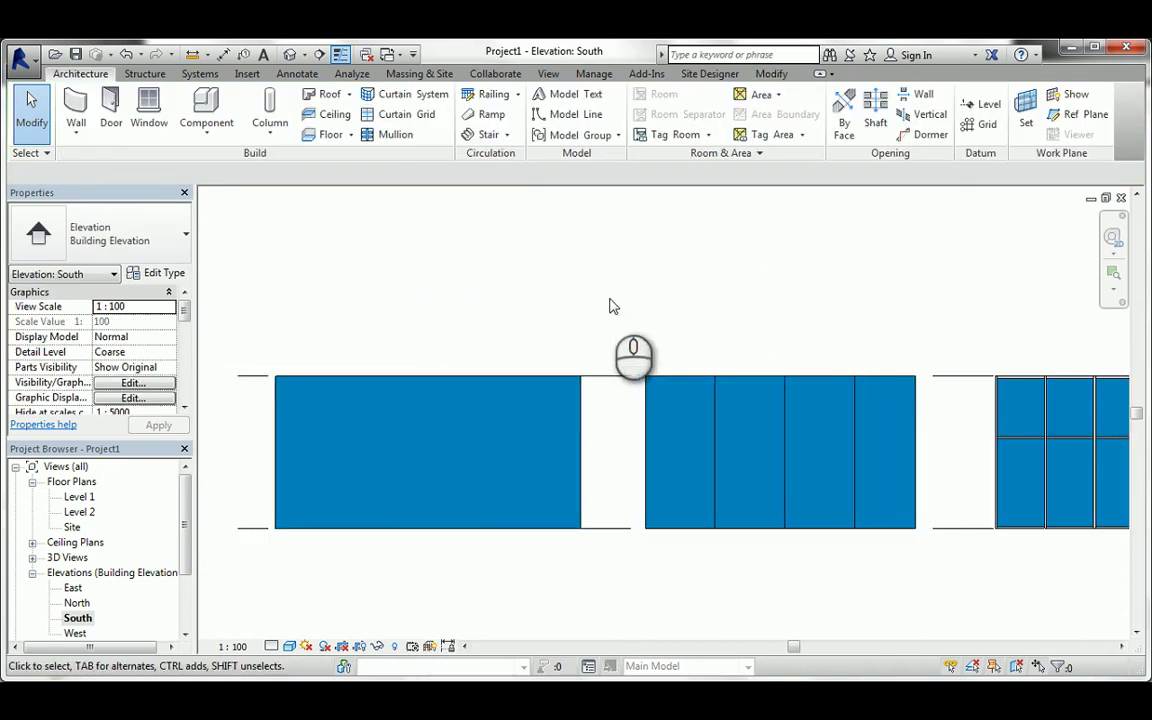
- Review the curtain wall types offered by the Wall tool in the Level 1 floor plan without drawing a wall
double_click(82, 497)
left_click(78, 118)
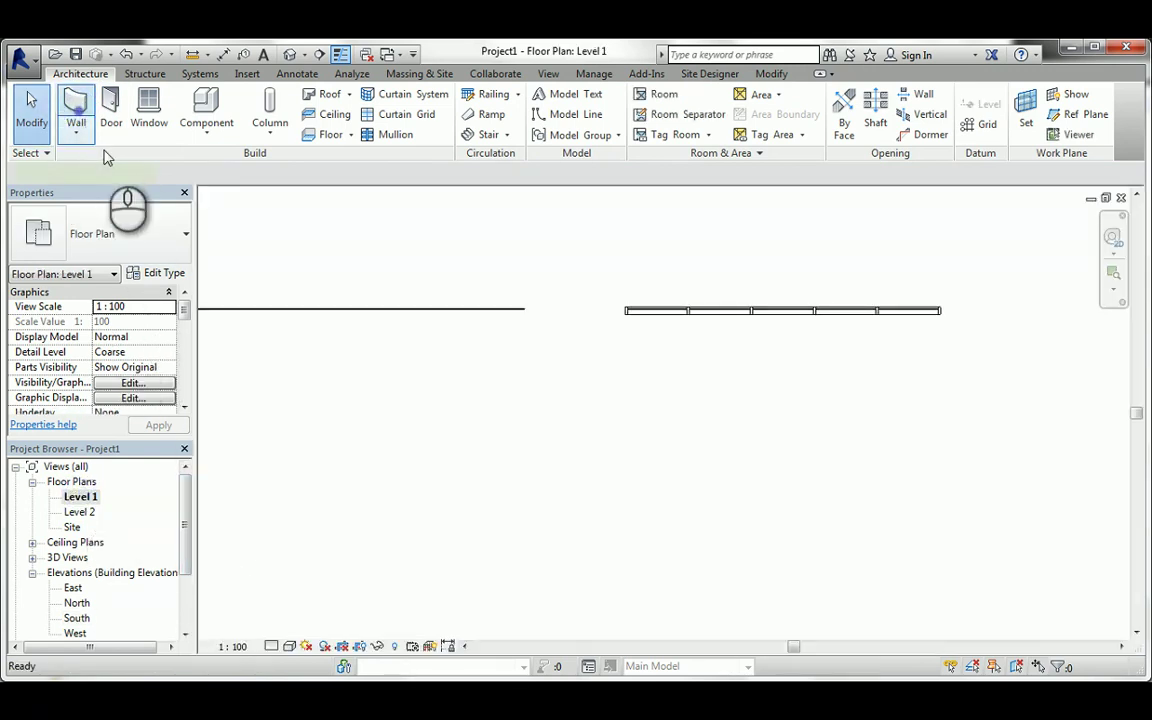
left_click(163, 237)
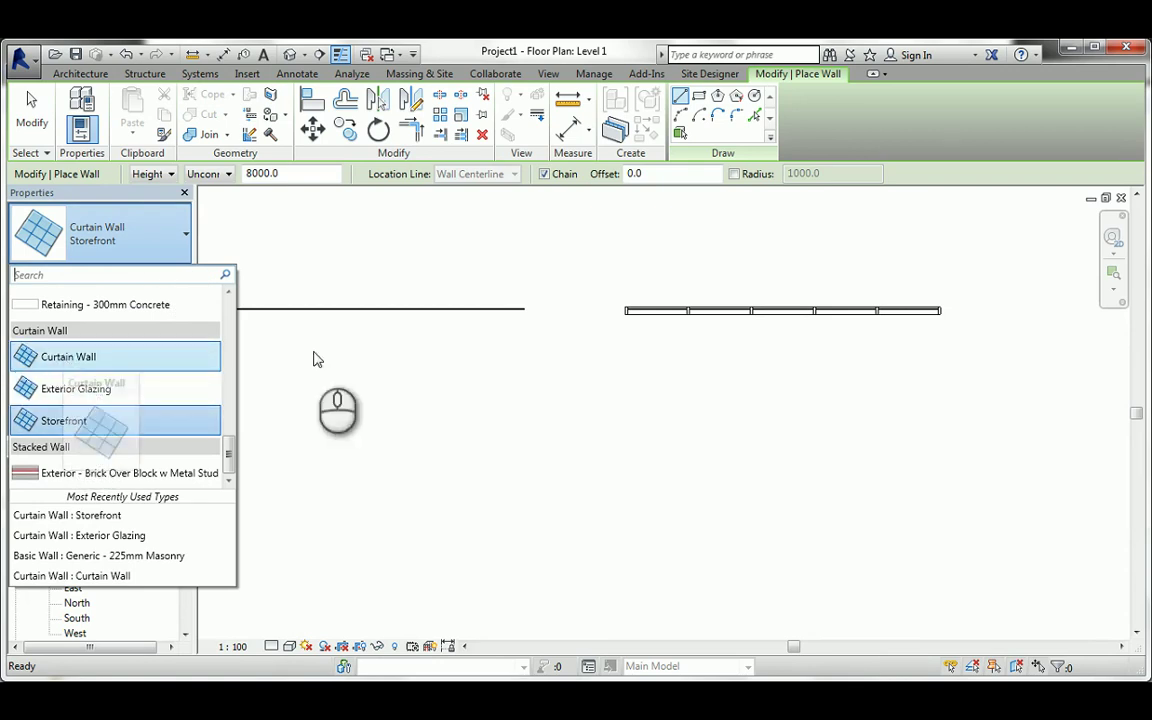
left_click(888, 125)
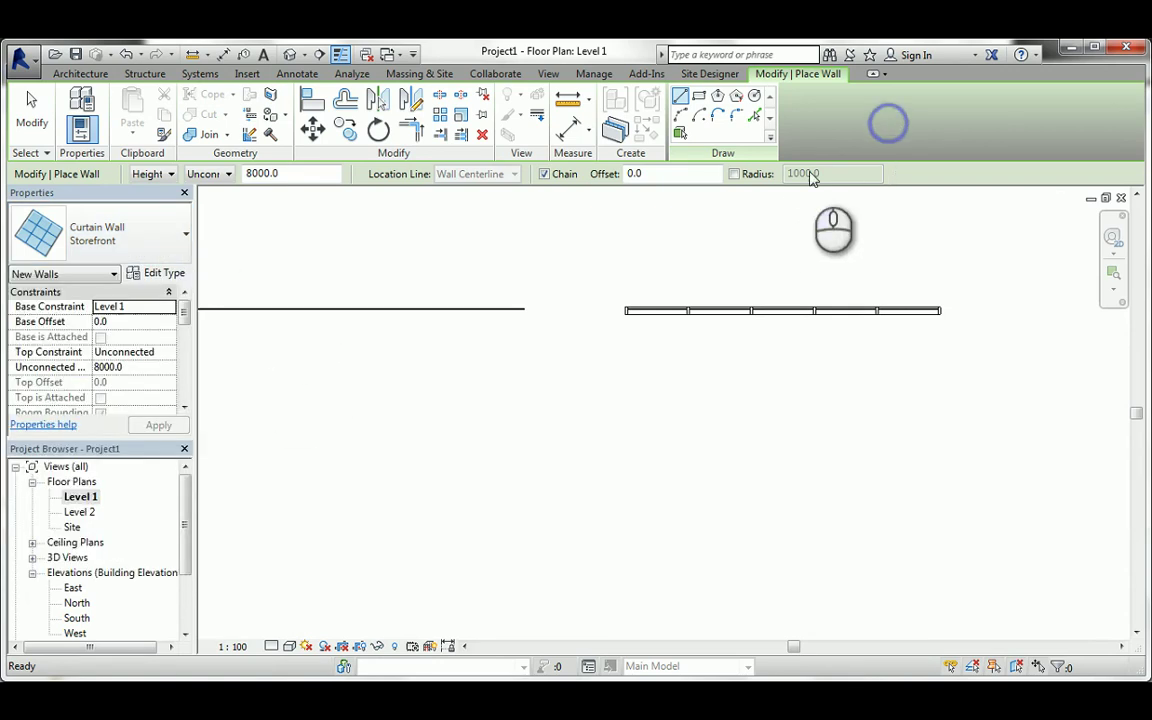
middle_click_drag(323, 244, 683, 314)
scroll(681, 312, "down", 1)
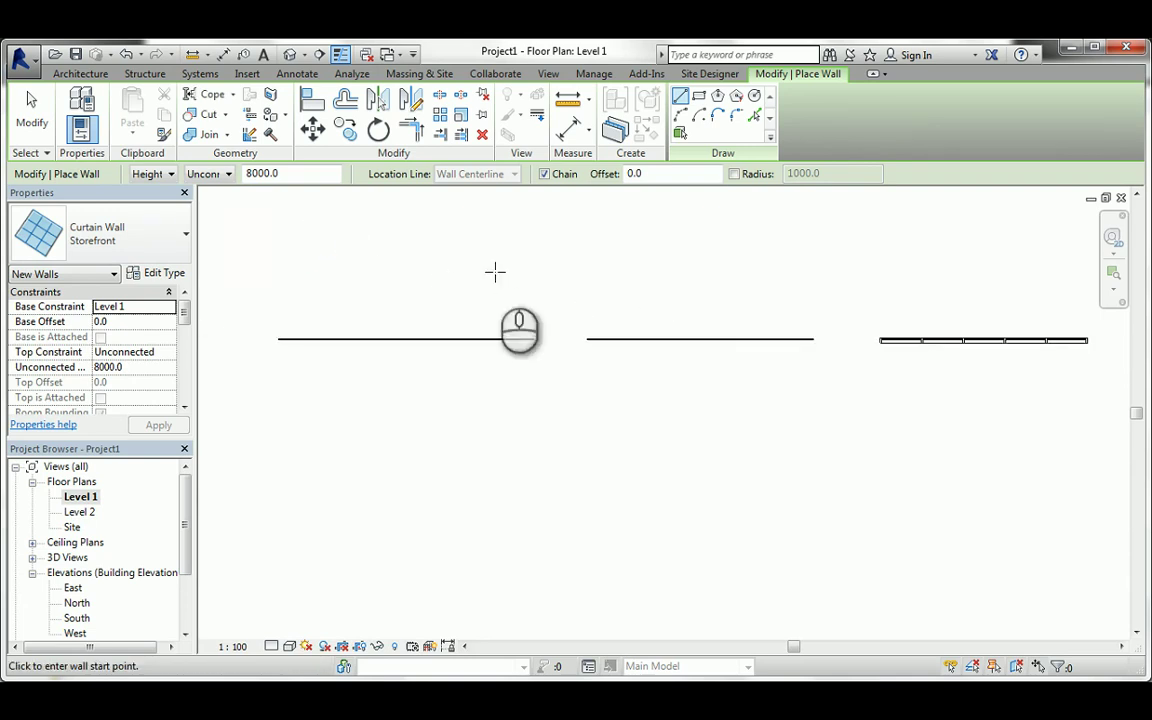
right_click(444, 248)
left_click(470, 257)
right_click(442, 249)
left_click(470, 257)
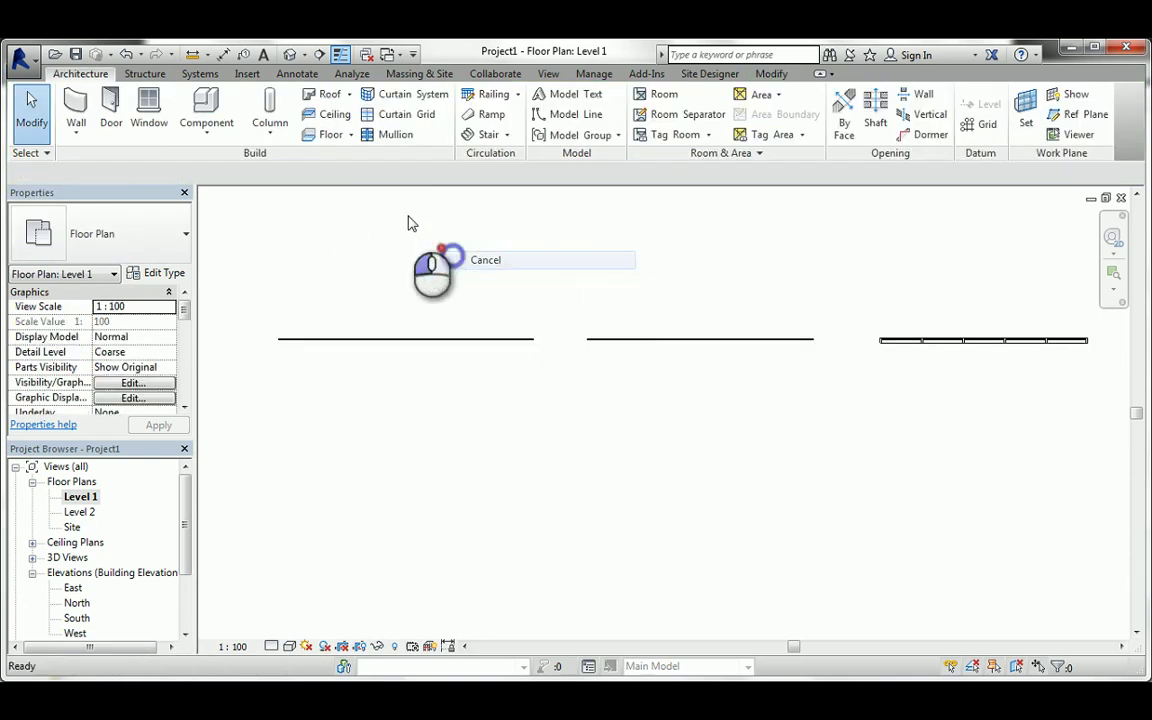
- Inspect the plain Curtain Wall's single panel, shape handles and constraints in the default 3D view, leaving it deselected
left_click(287, 55)
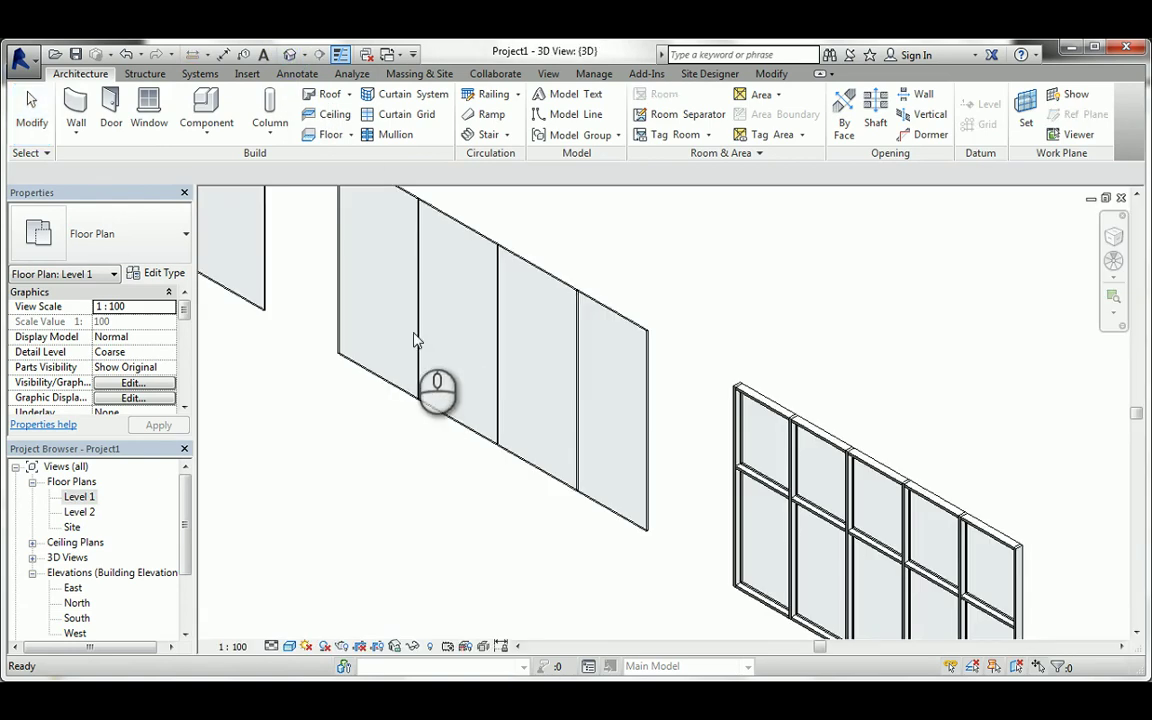
middle_click_drag(431, 344, 486, 463)
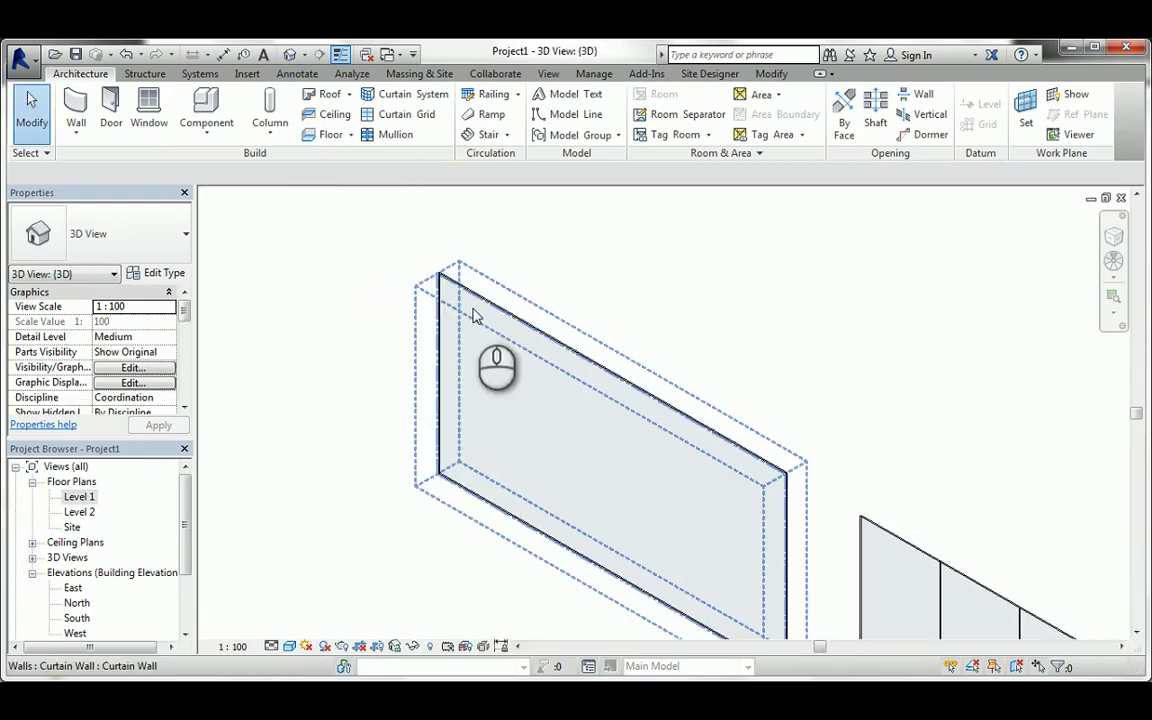
left_click(546, 378)
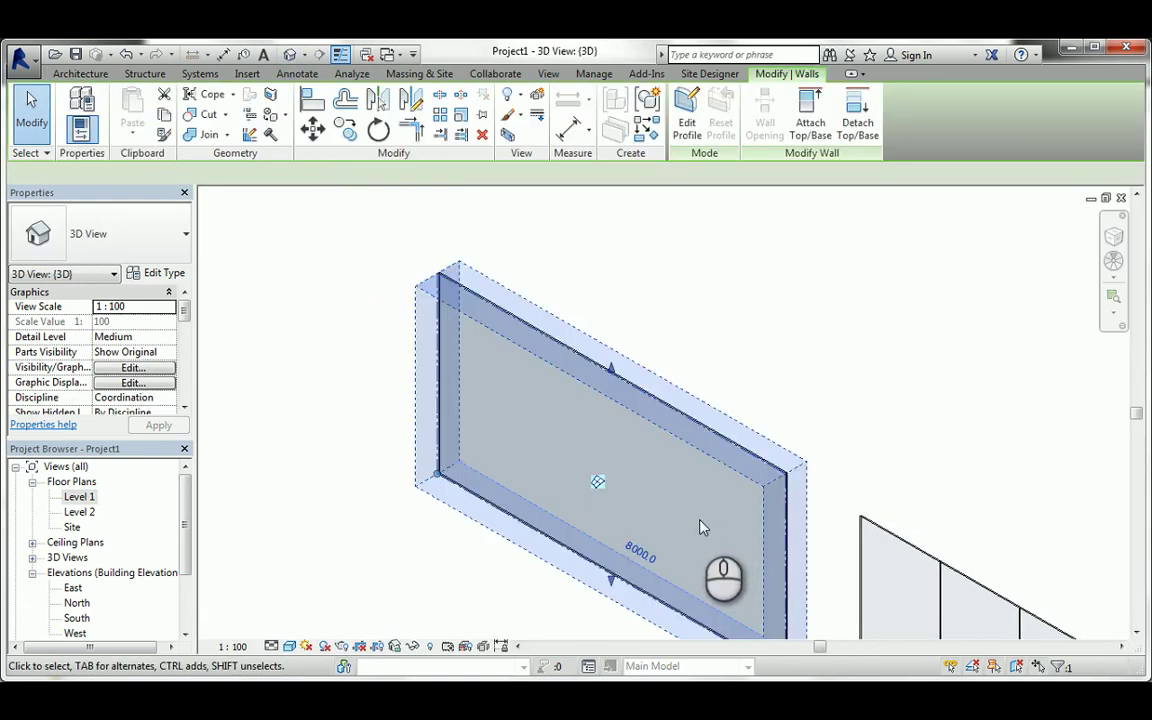
middle_click_drag(530, 372, 407, 328)
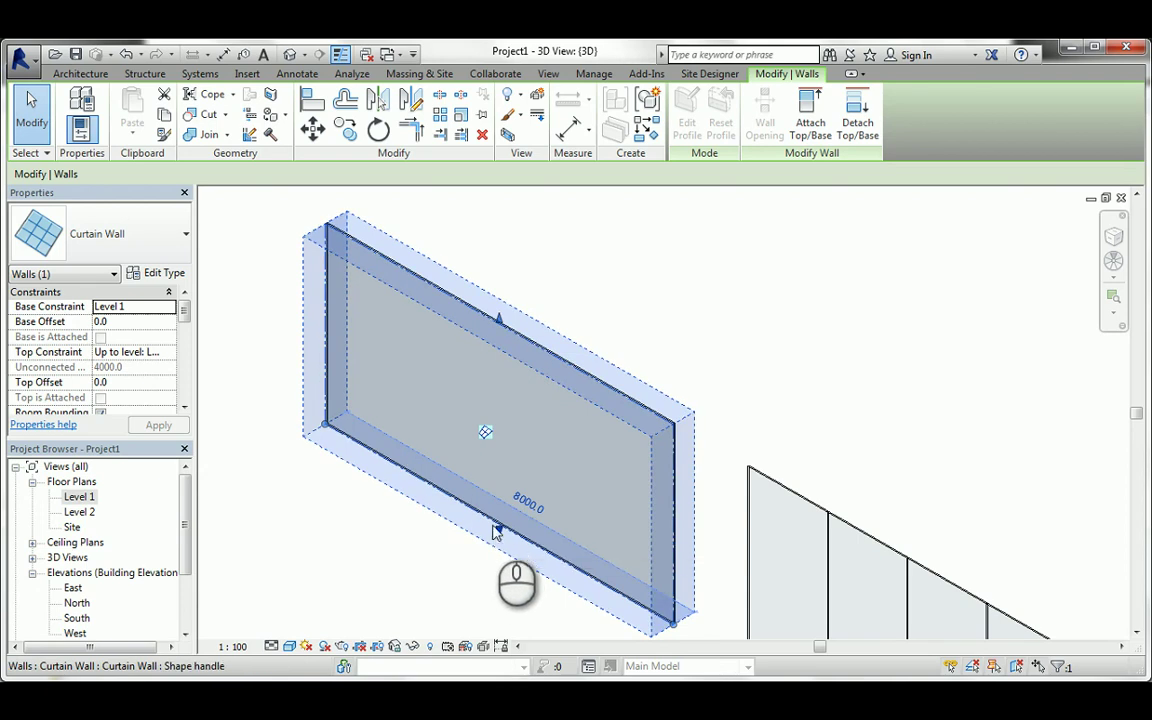
left_click(494, 320)
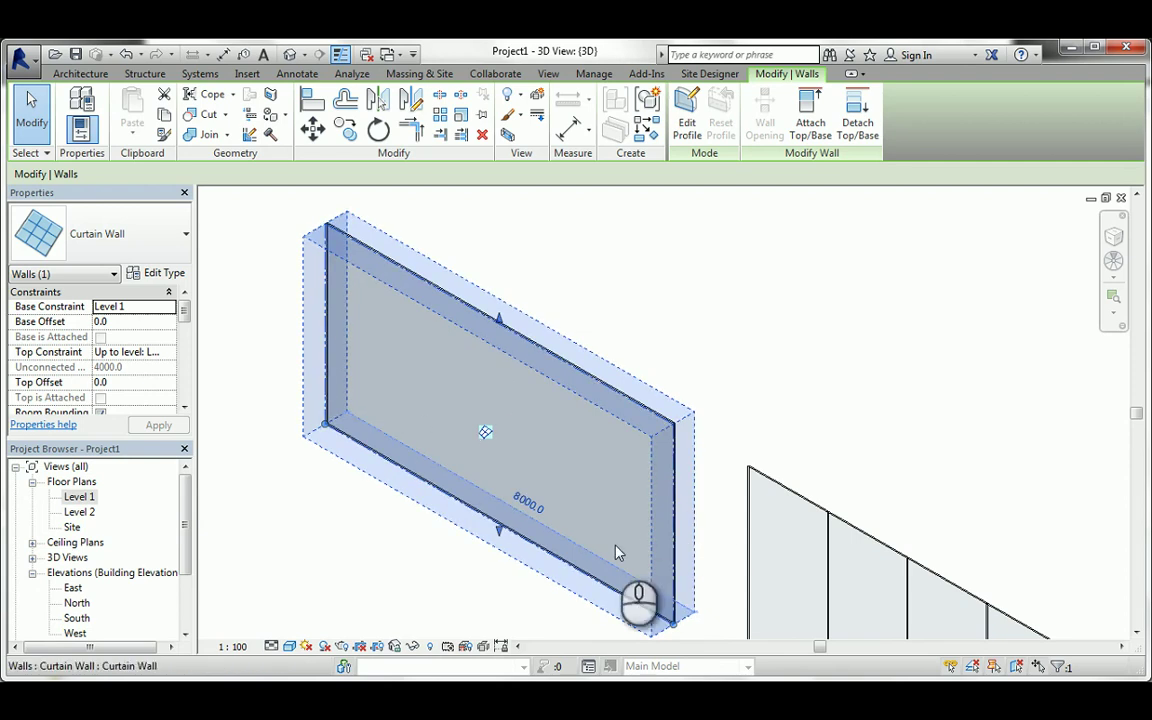
left_click(291, 257)
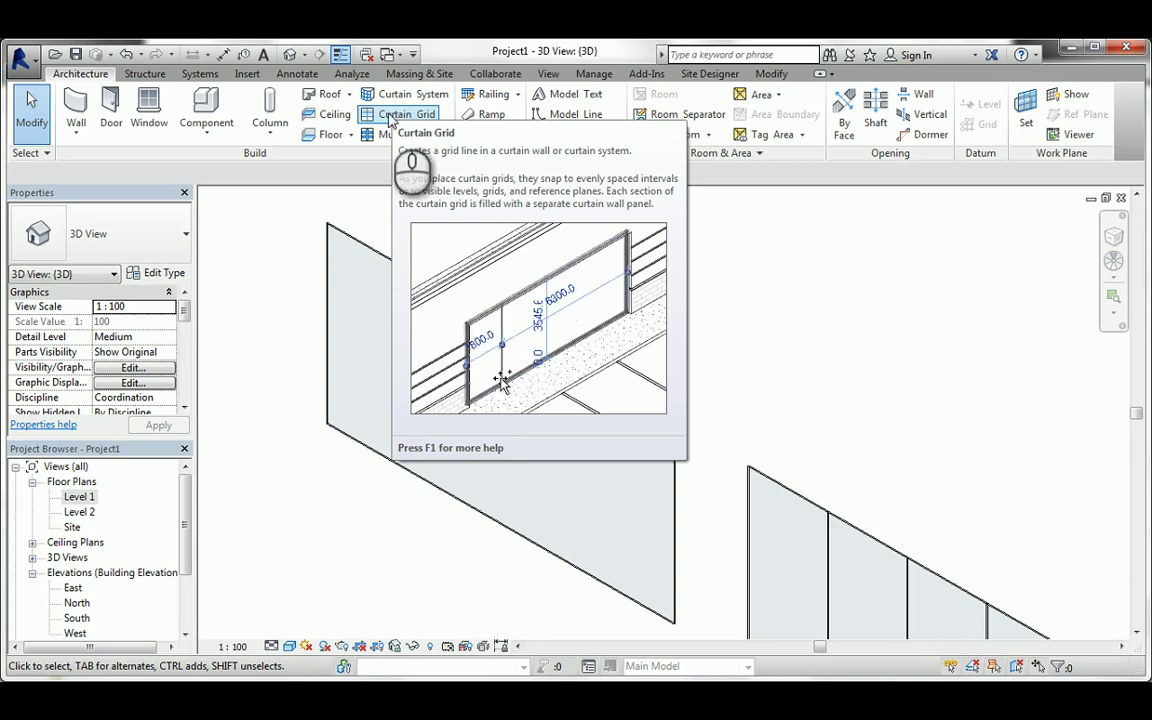
- Place two vertical curtain grid lines on the plain Curtain Wall, 1800 mm from the end away from the Exterior Glazing wall and midway along the remaining length
left_click(398, 116)
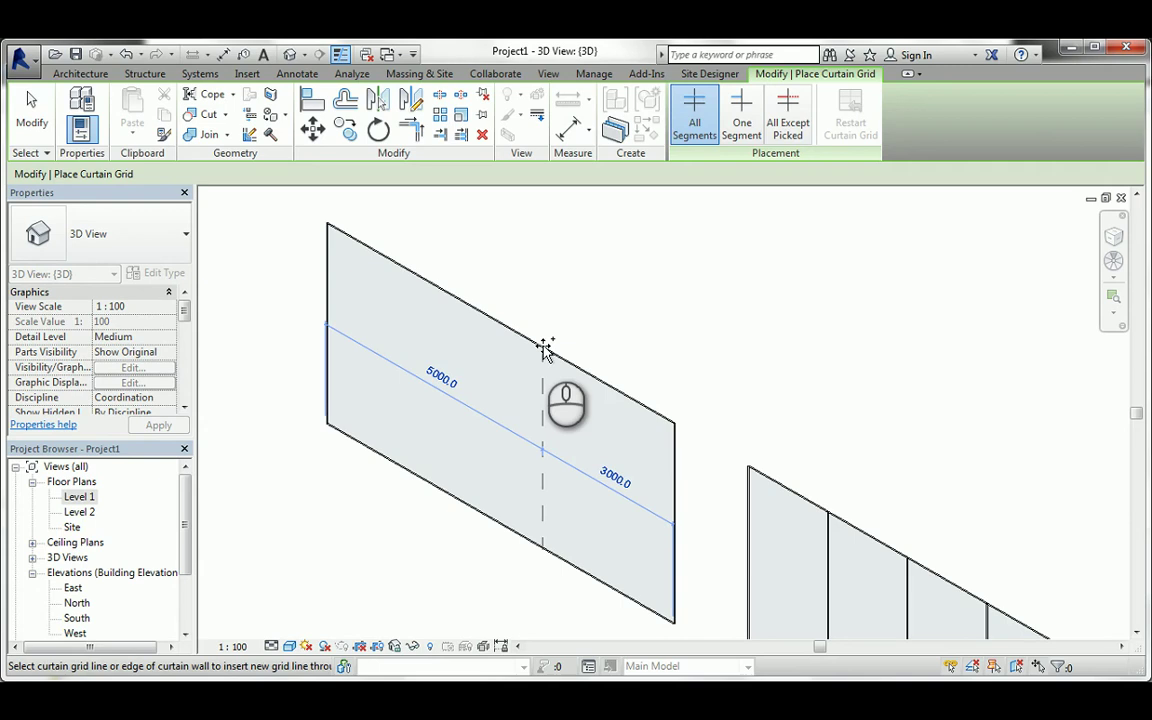
left_click(404, 272)
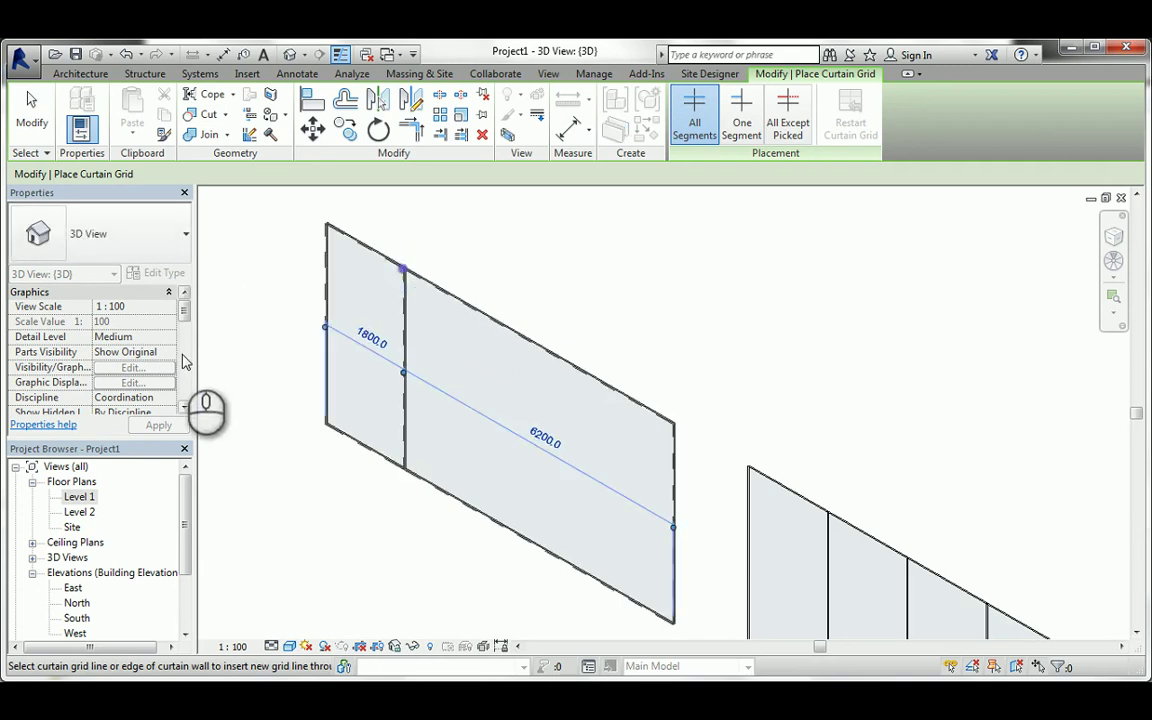
left_click(539, 343)
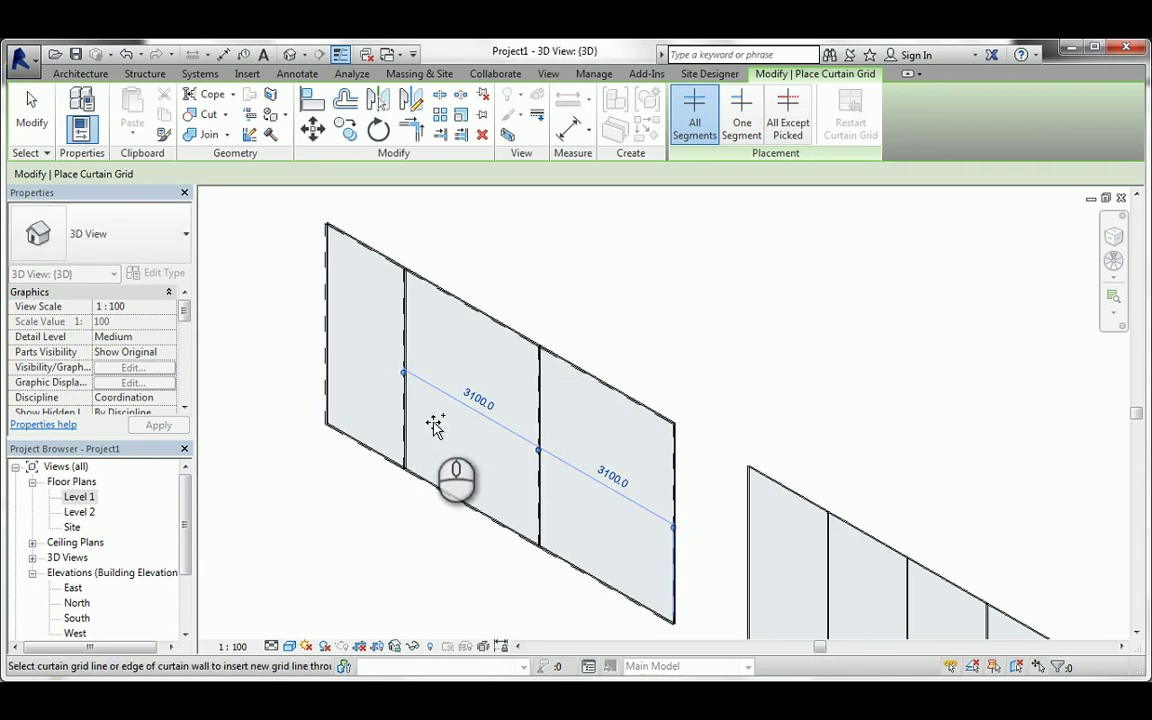
- Place a horizontal curtain grid line across the plain Curtain Wall, one third of its height below the top edge, and end the Curtain Grid command
left_click(325, 290)
right_click(267, 325)
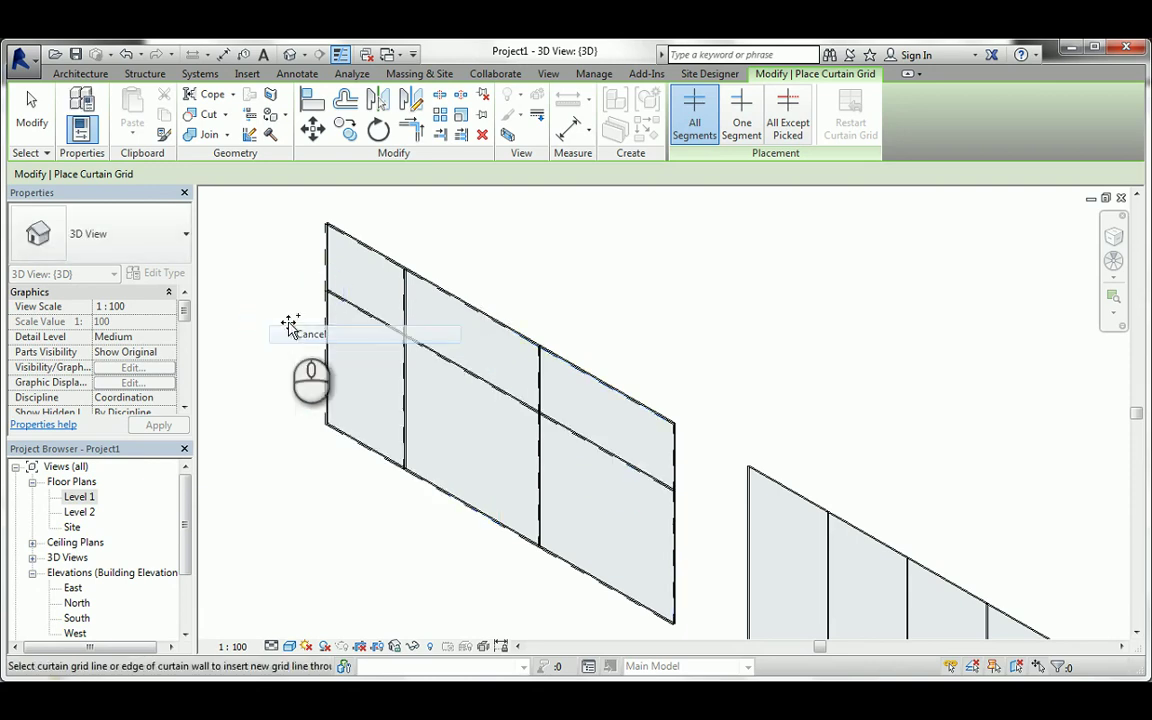
scroll(290, 325, "up", 6)
left_click(317, 260)
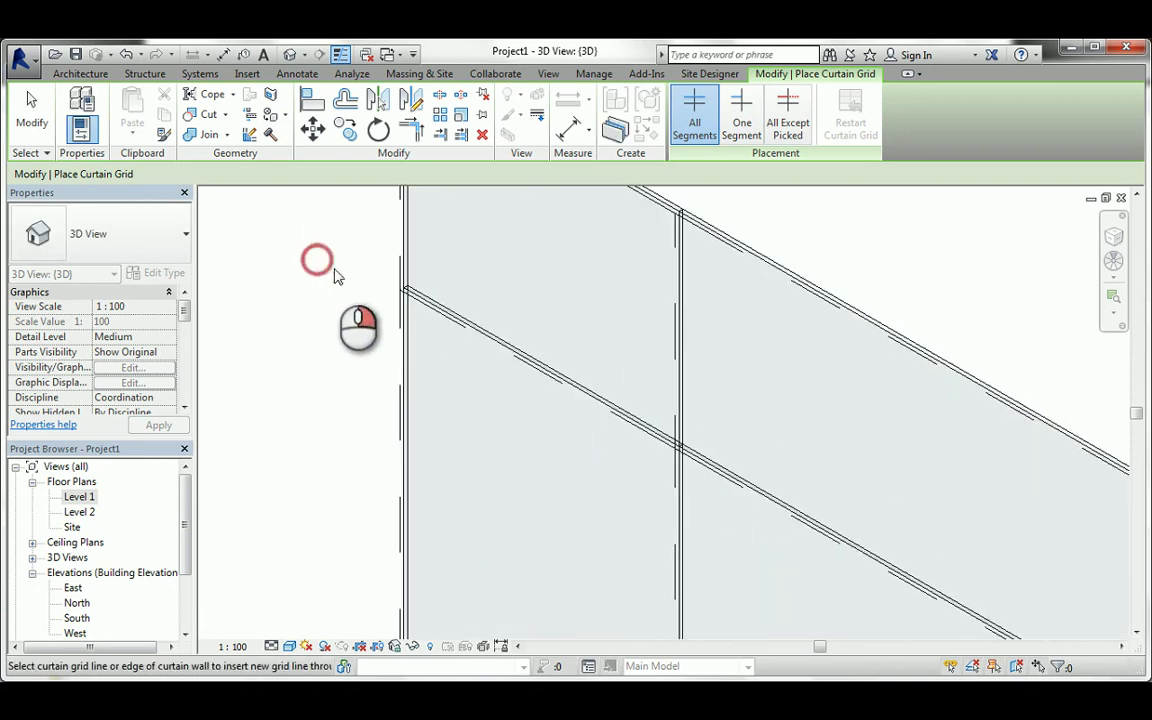
left_click(360, 270)
- Examine the dimensions and type of the upper glazed panel at the 1800 mm end and the whole Curtain Wall's selection, leaving everything deselected
scroll(455, 315, "up", 5)
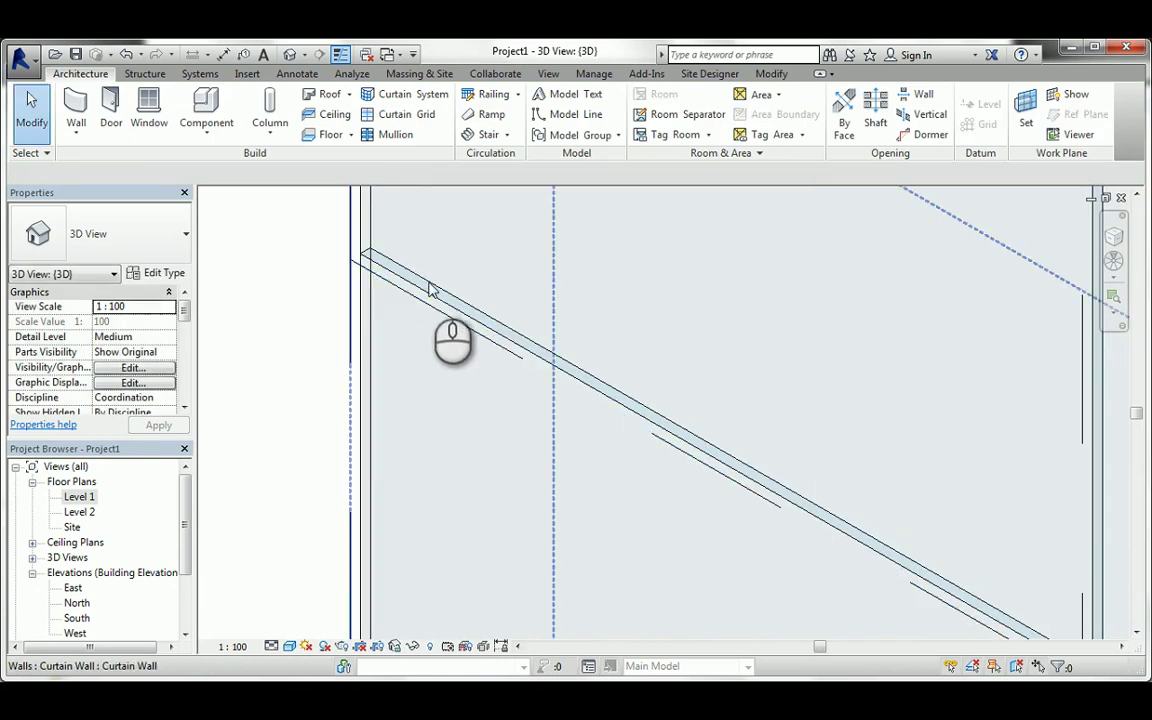
mouse_move(432, 300)
middle_mouse_down()
mouse_move(480, 326)
mouse_move(437, 283)
mouse_move(391, 362)
mouse_move(401, 270)
middle_mouse_up()
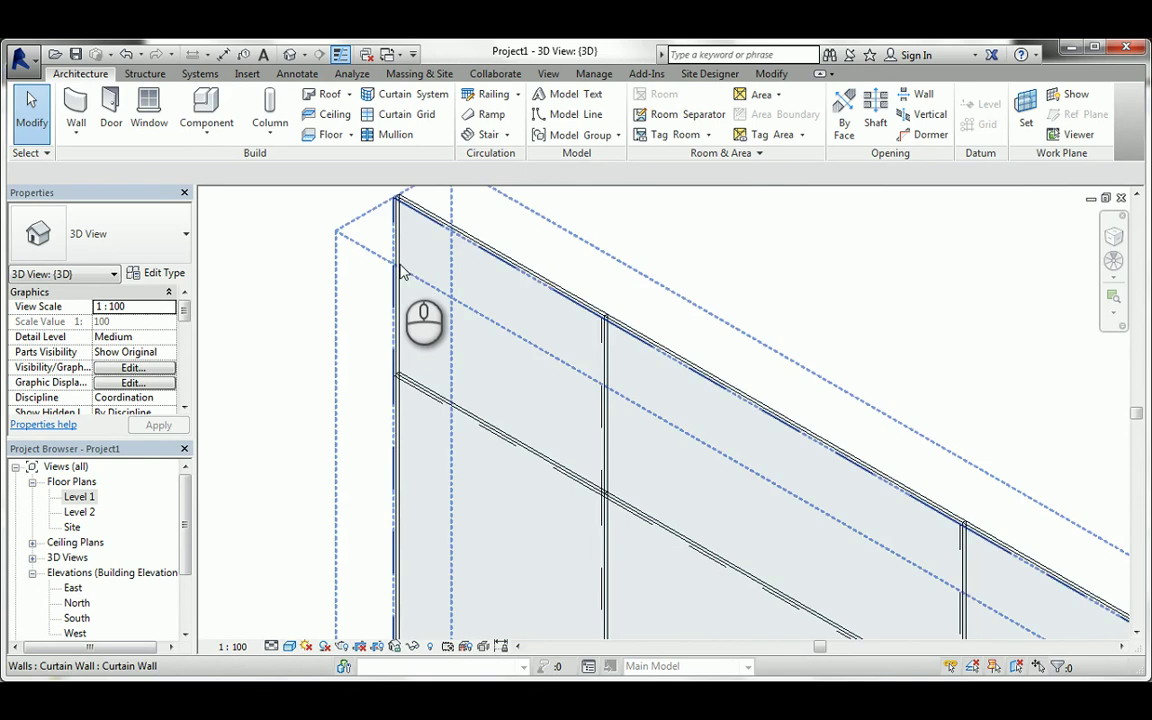
key("Tab")
left_click(401, 270)
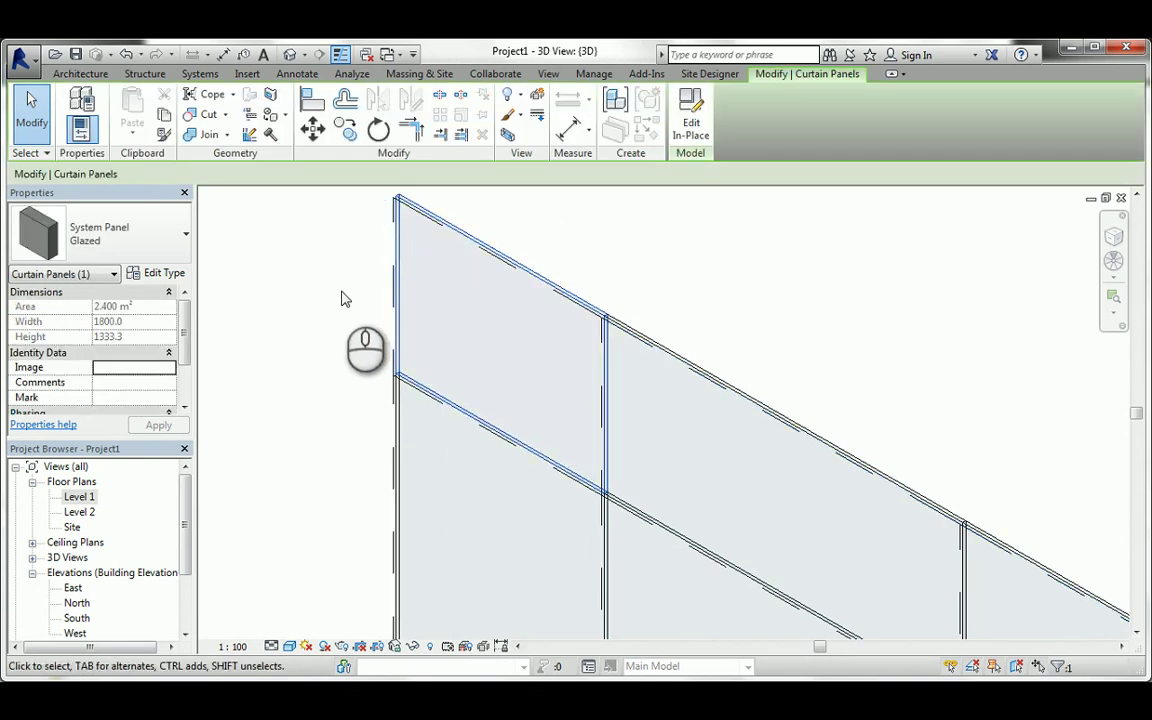
middle_click_drag(314, 373, 280, 278)
scroll(280, 280, "down", 2)
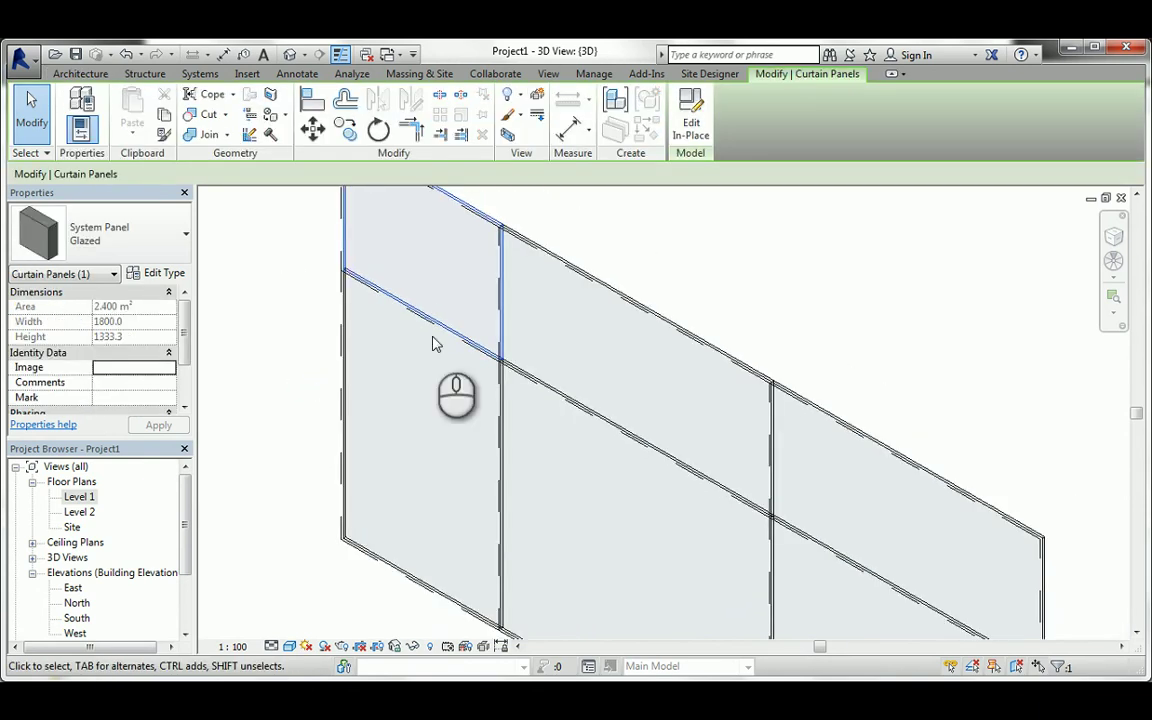
left_click(386, 319)
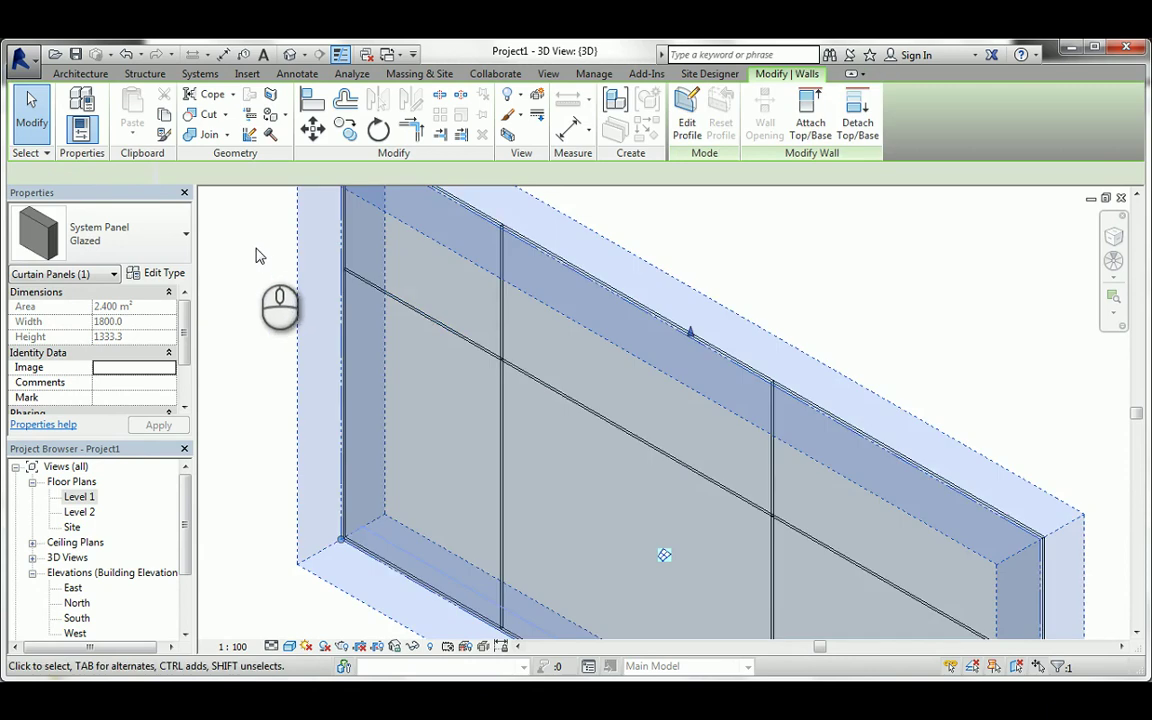
left_click(253, 248)
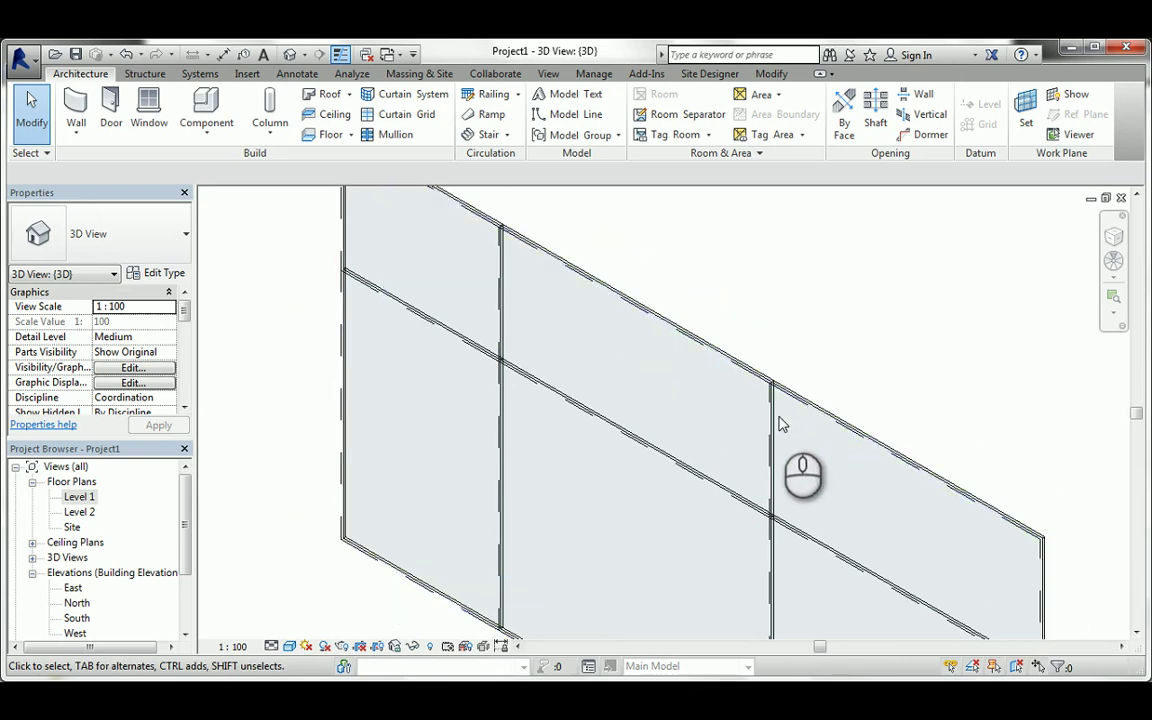
middle_click_drag(689, 237, 584, 290)
scroll(584, 290, "down", 1)
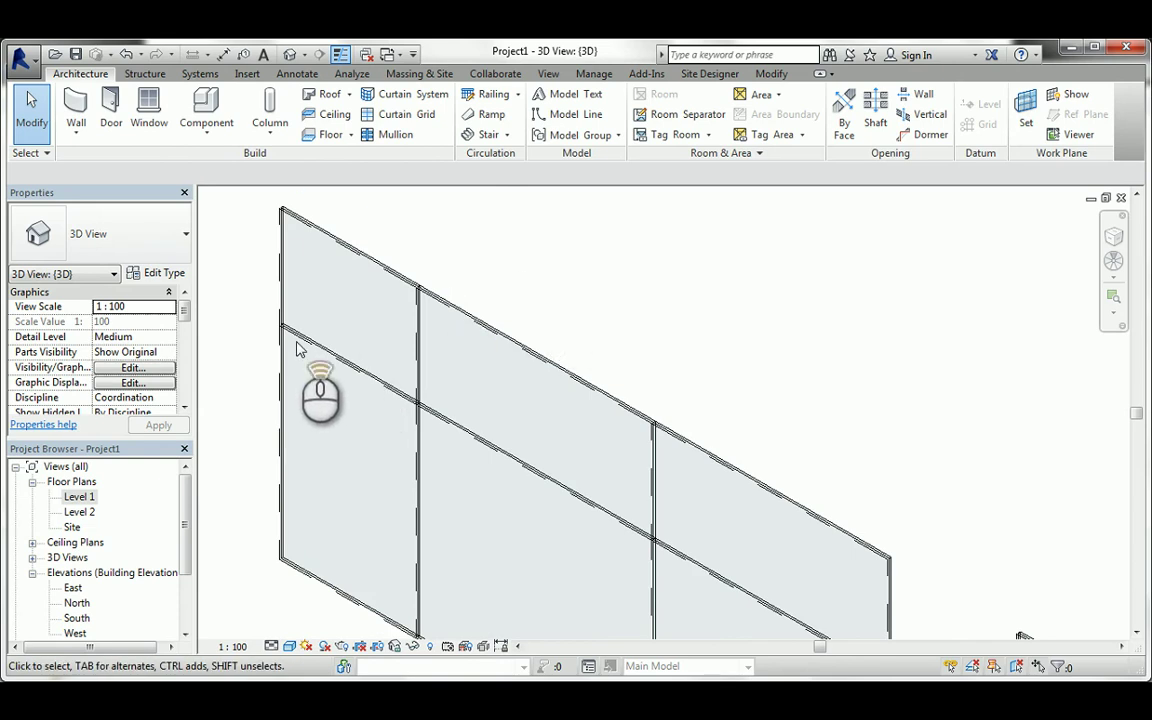
- Try the Solid system panel type on the upper panel at the 1800 mm end and undo the change
scroll(298, 346, "up", 3)
scroll(298, 346, "up", 2)
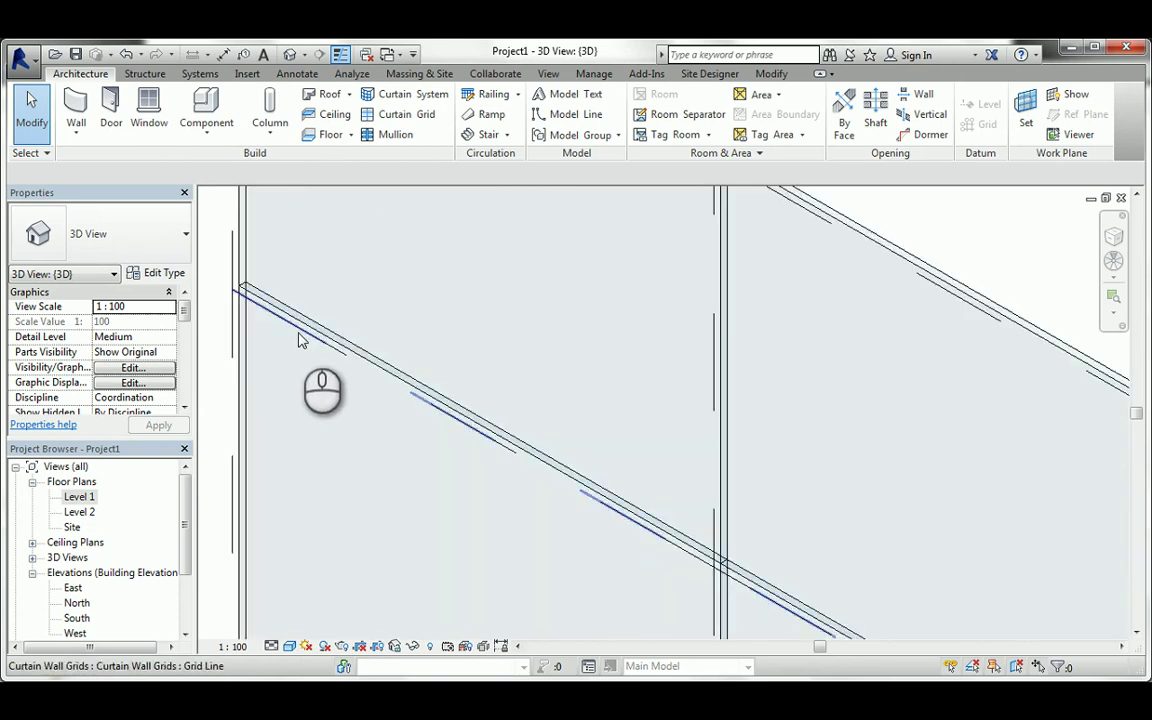
middle_click_drag(337, 224, 404, 481)
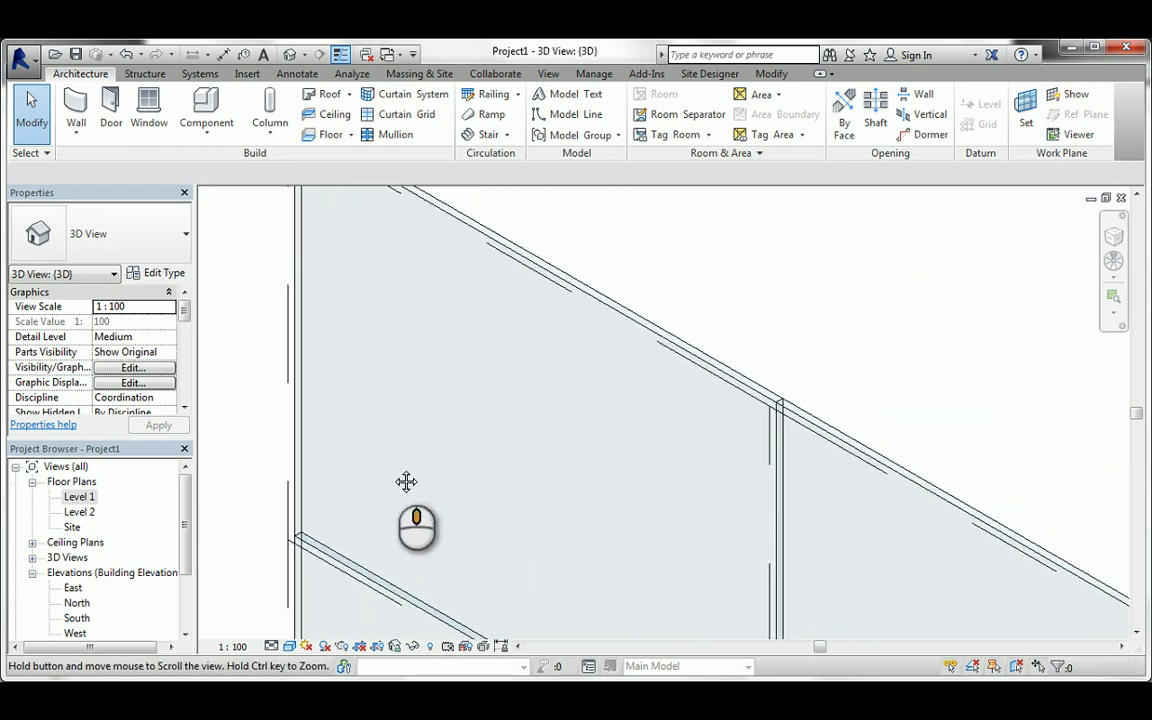
left_click(297, 236)
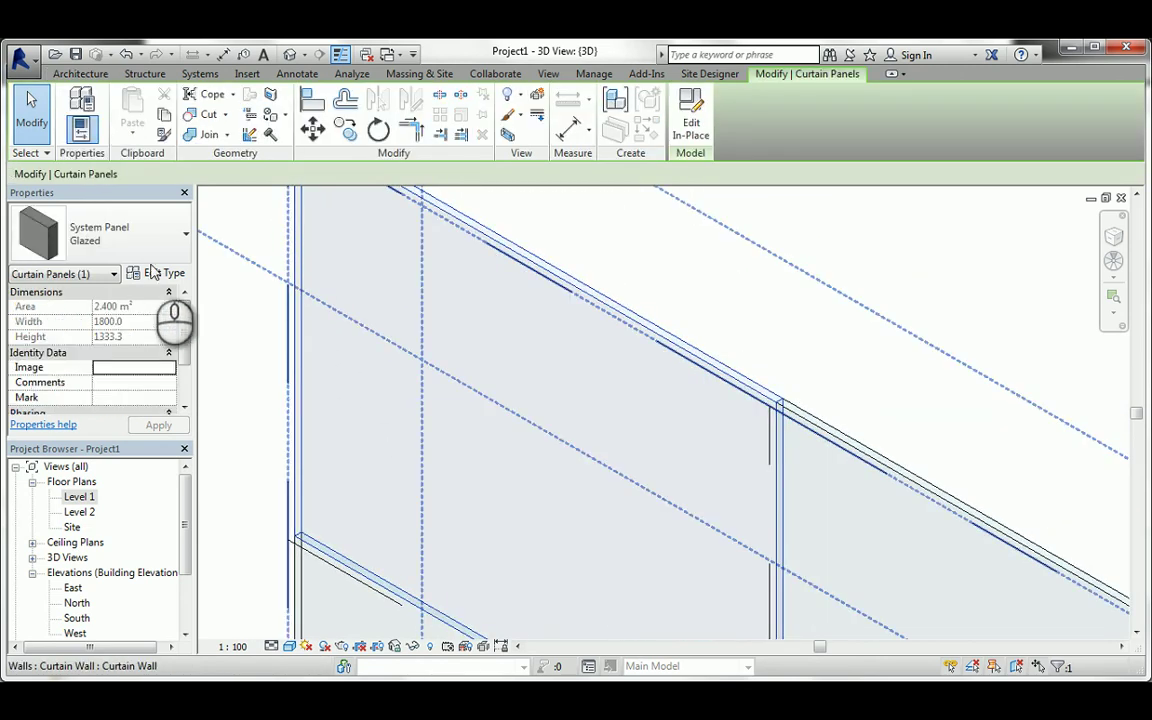
scroll(303, 260, "down", 4)
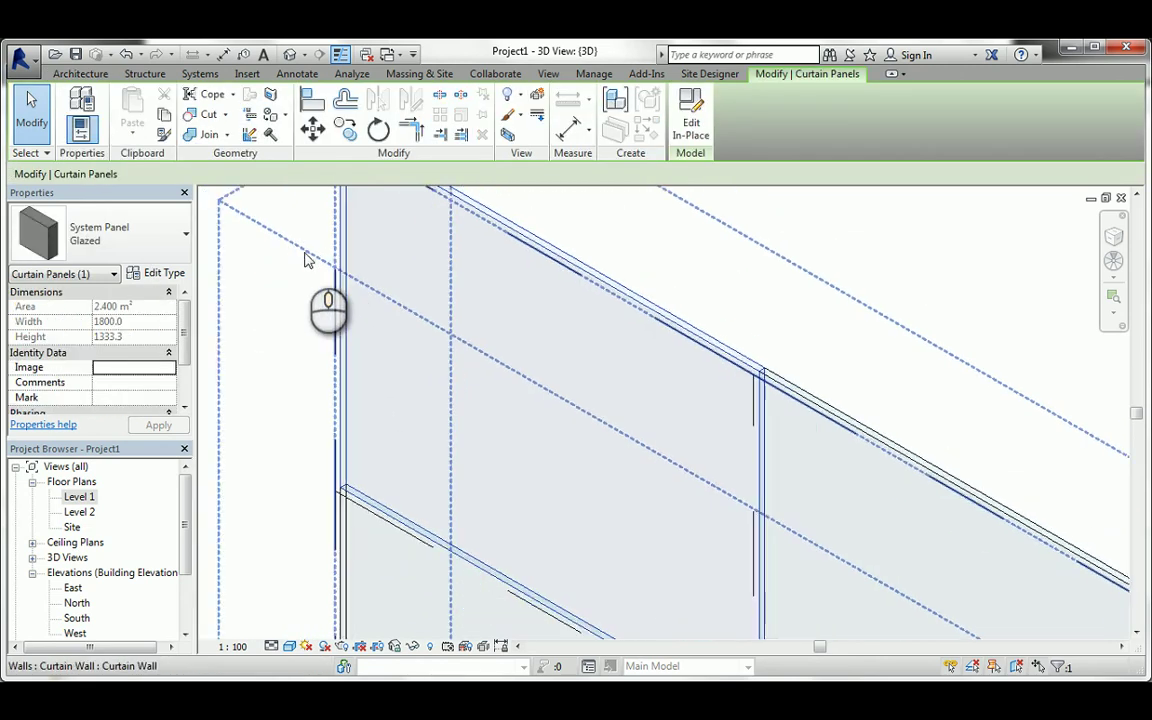
left_click(175, 248)
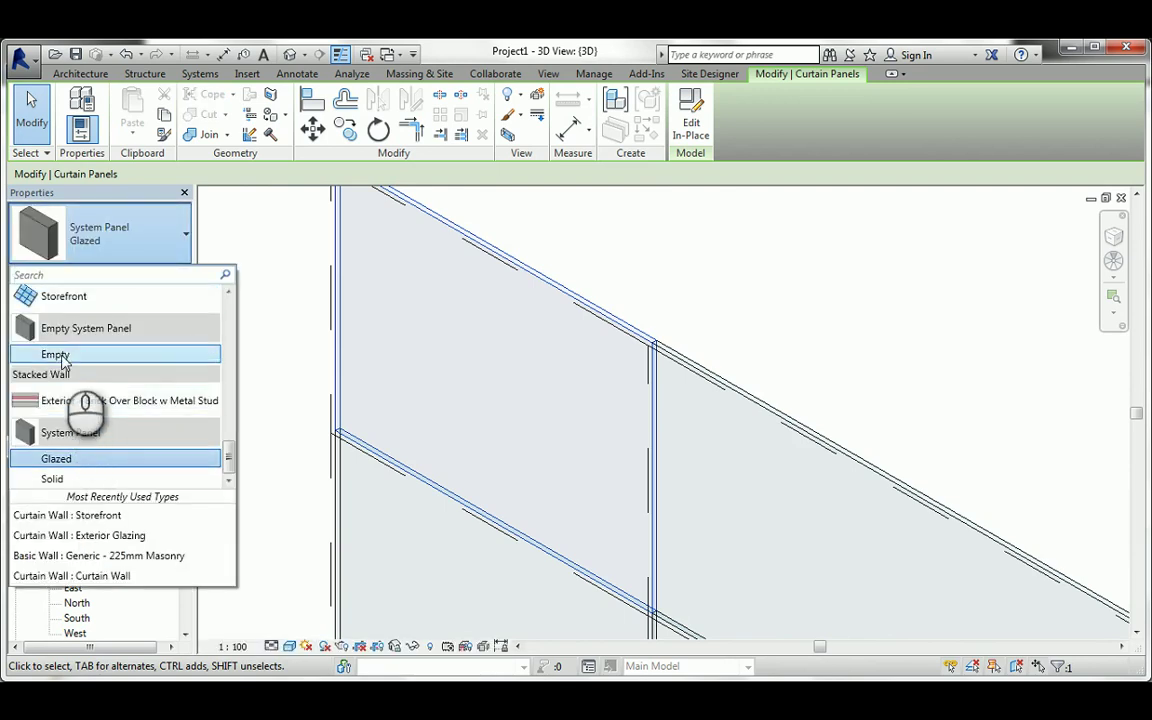
left_click(60, 479)
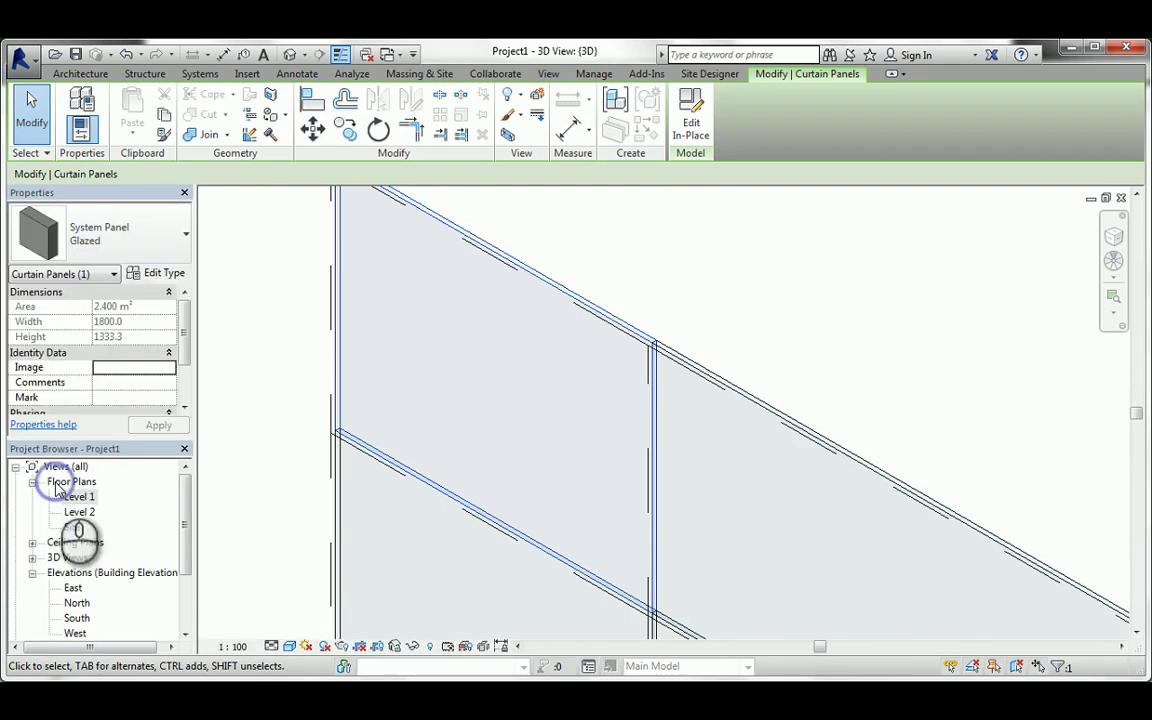
left_click(250, 314)
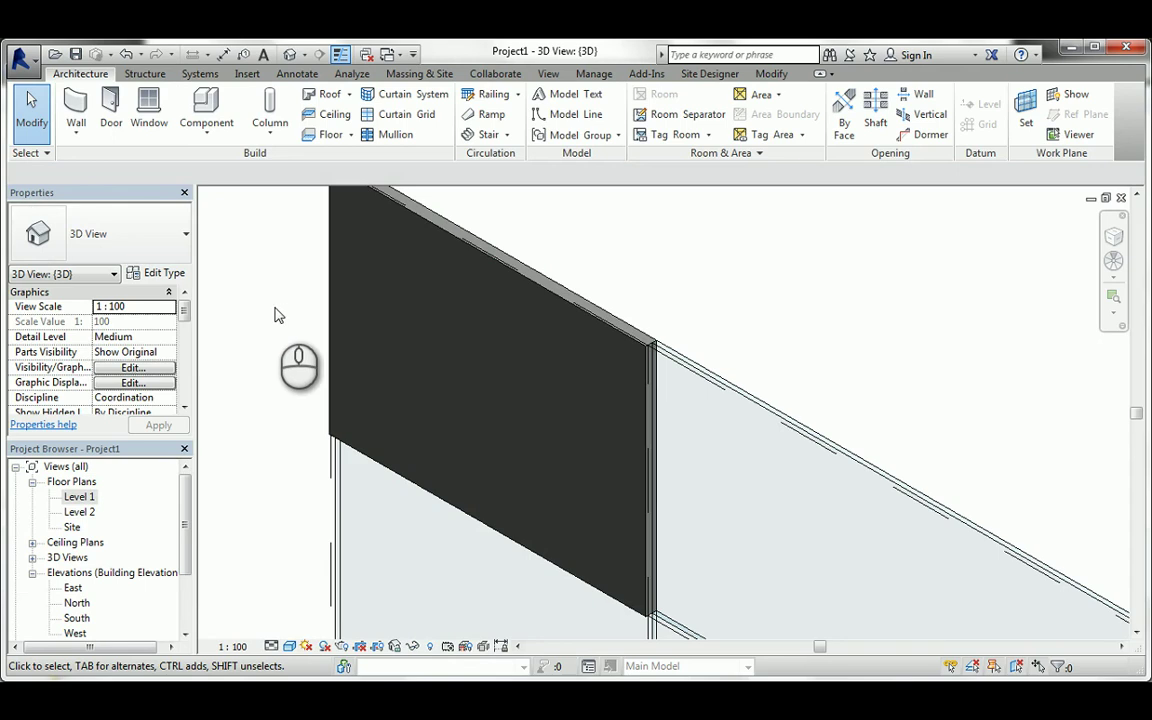
key("ctrl+z")
scroll(278, 314, "down", 5)
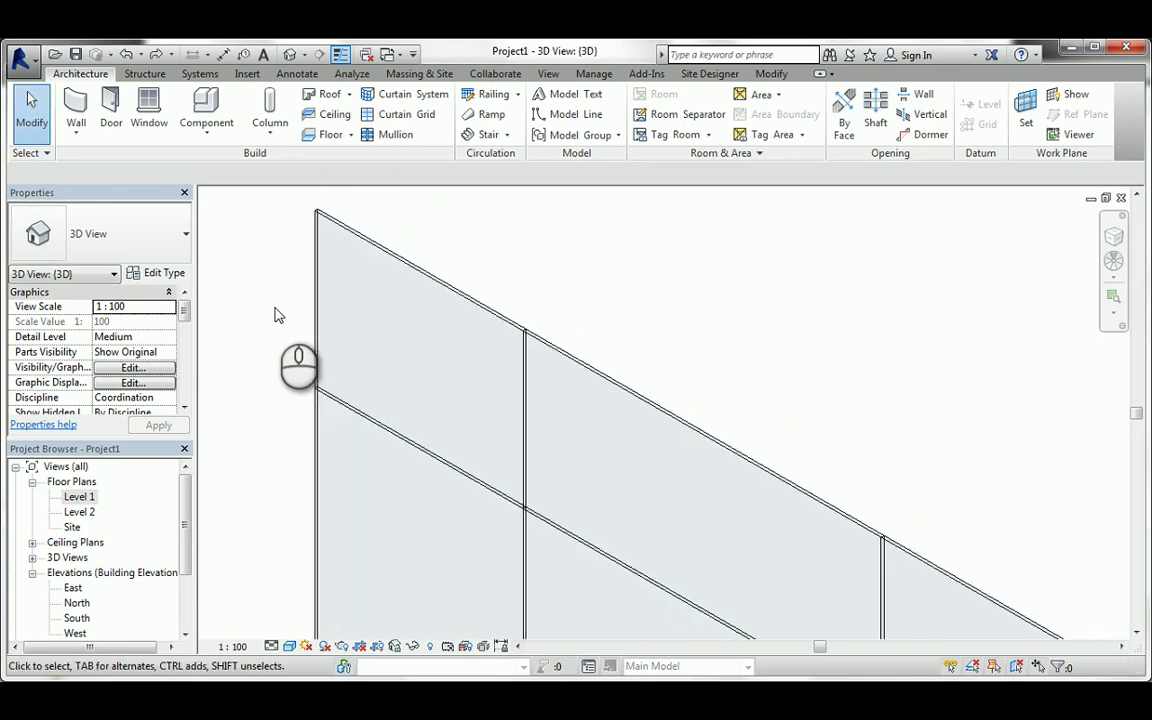
- Place 50 x 150mm rectangular mullions along all four outer edges of the plain Curtain Wall
middle_click_drag(386, 417, 465, 396)
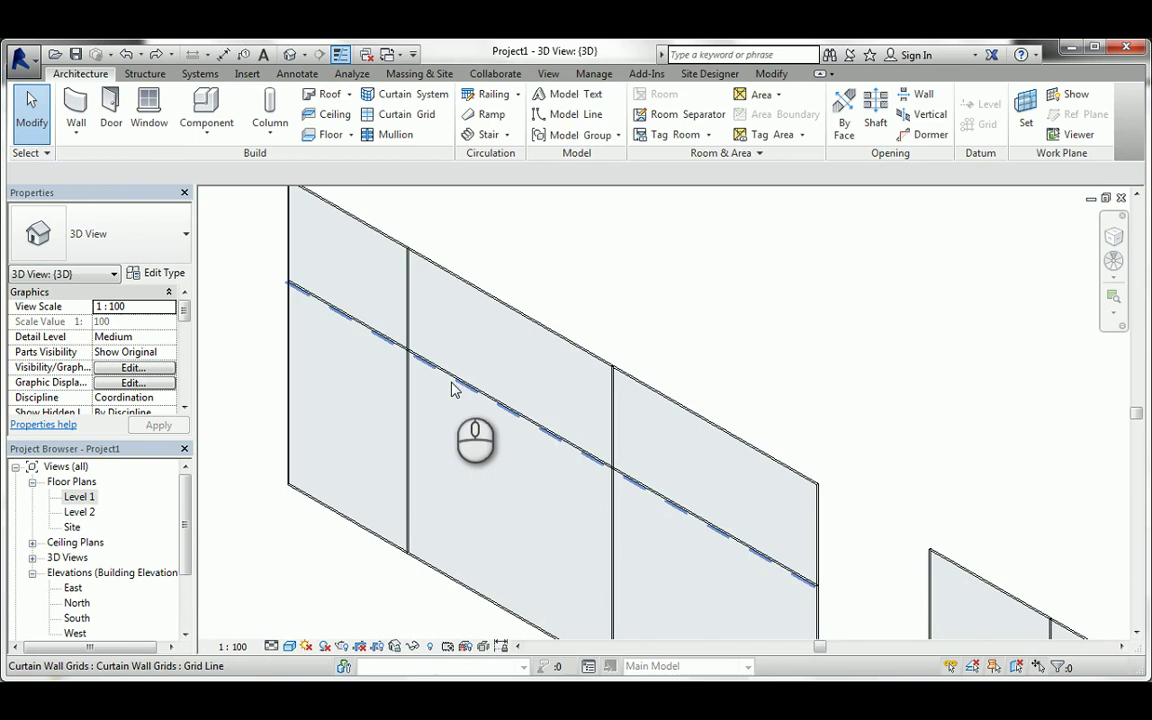
left_click(373, 143)
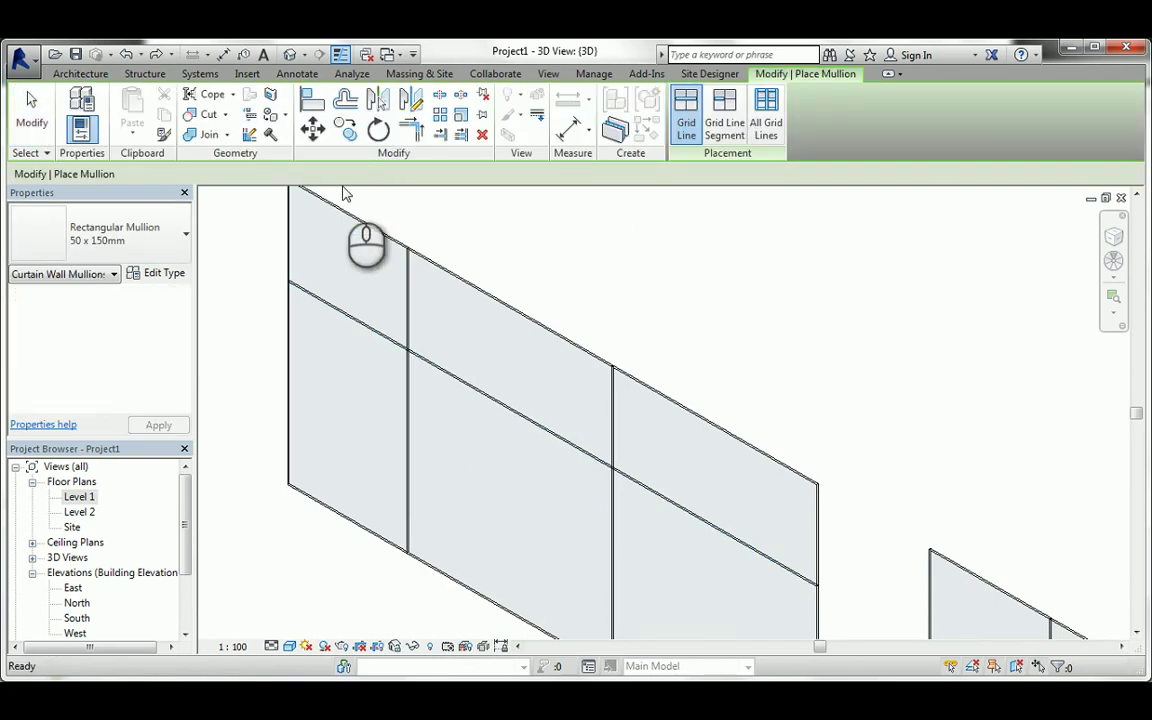
left_click(157, 247)
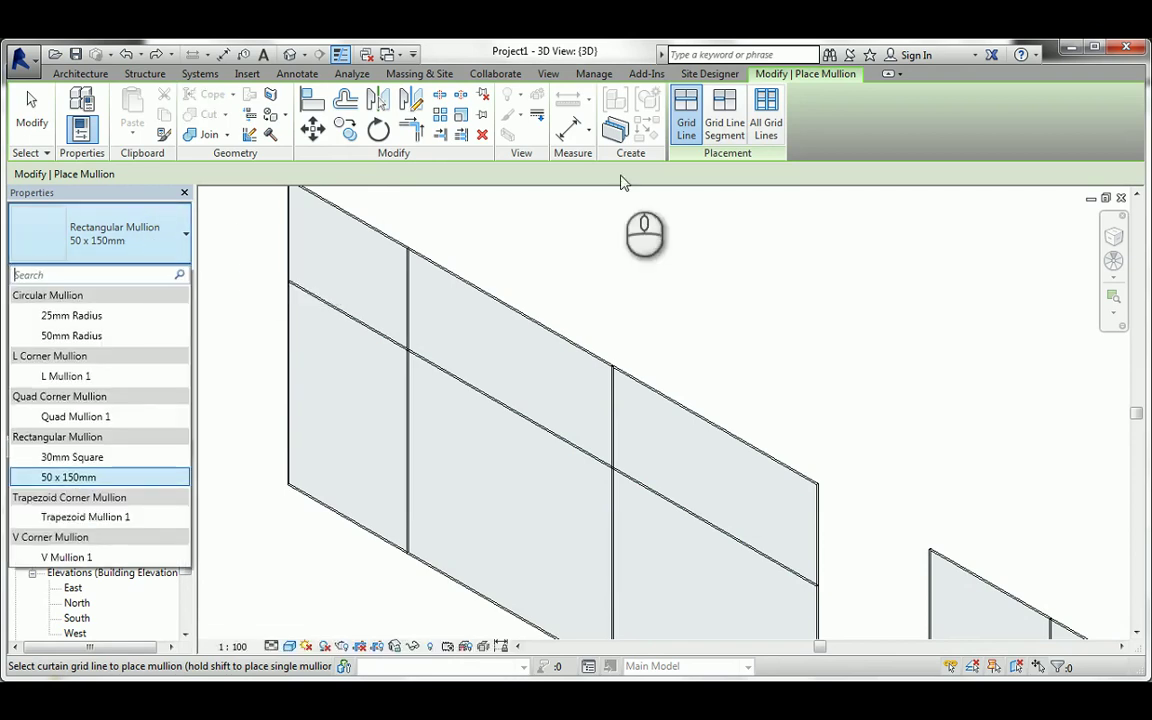
left_click(285, 249)
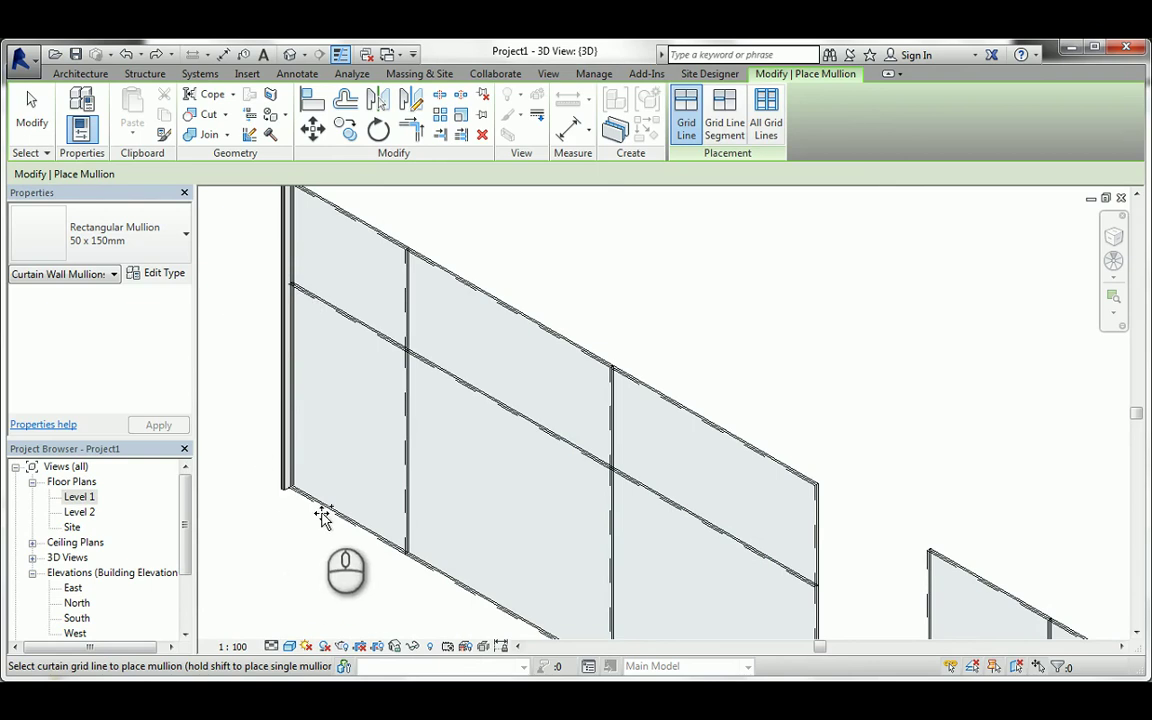
middle_click_drag(329, 560, 243, 393)
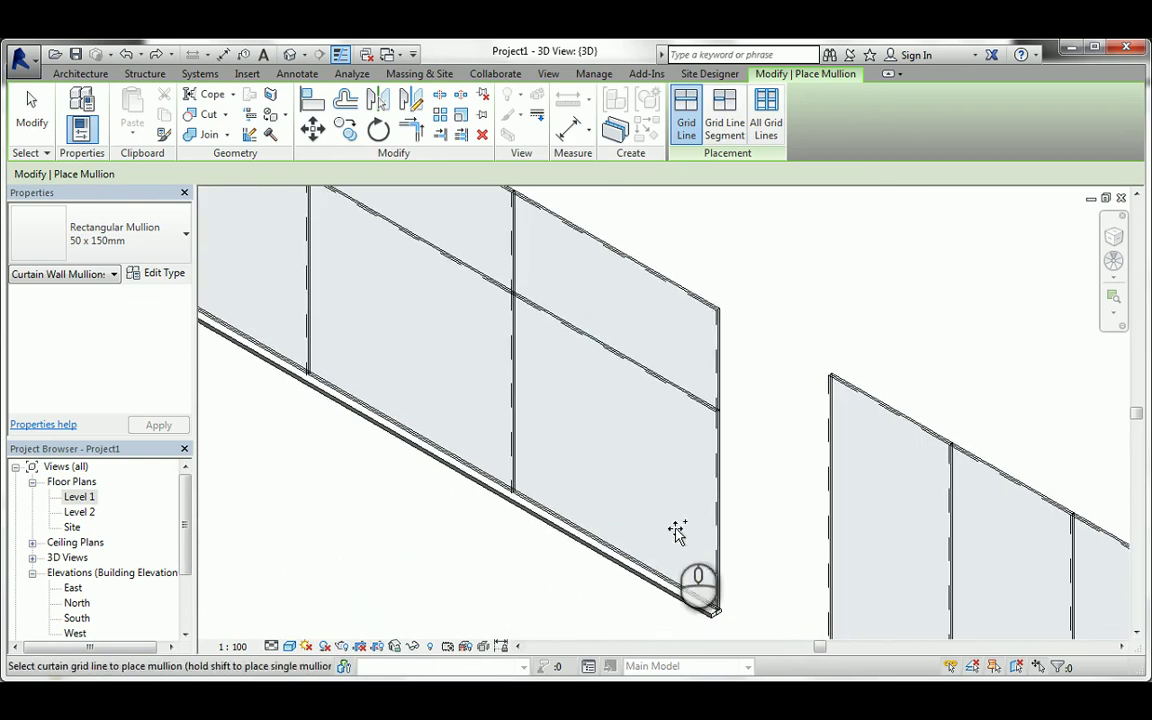
left_click(714, 503)
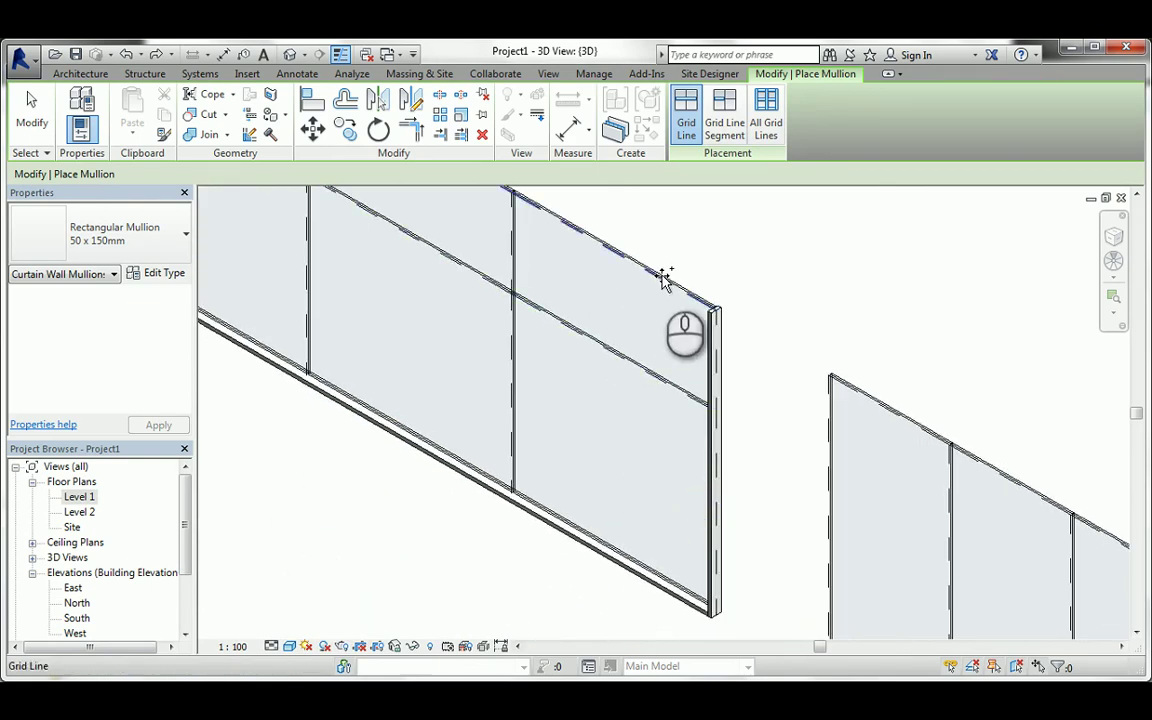
middle_click_drag(562, 261, 752, 483)
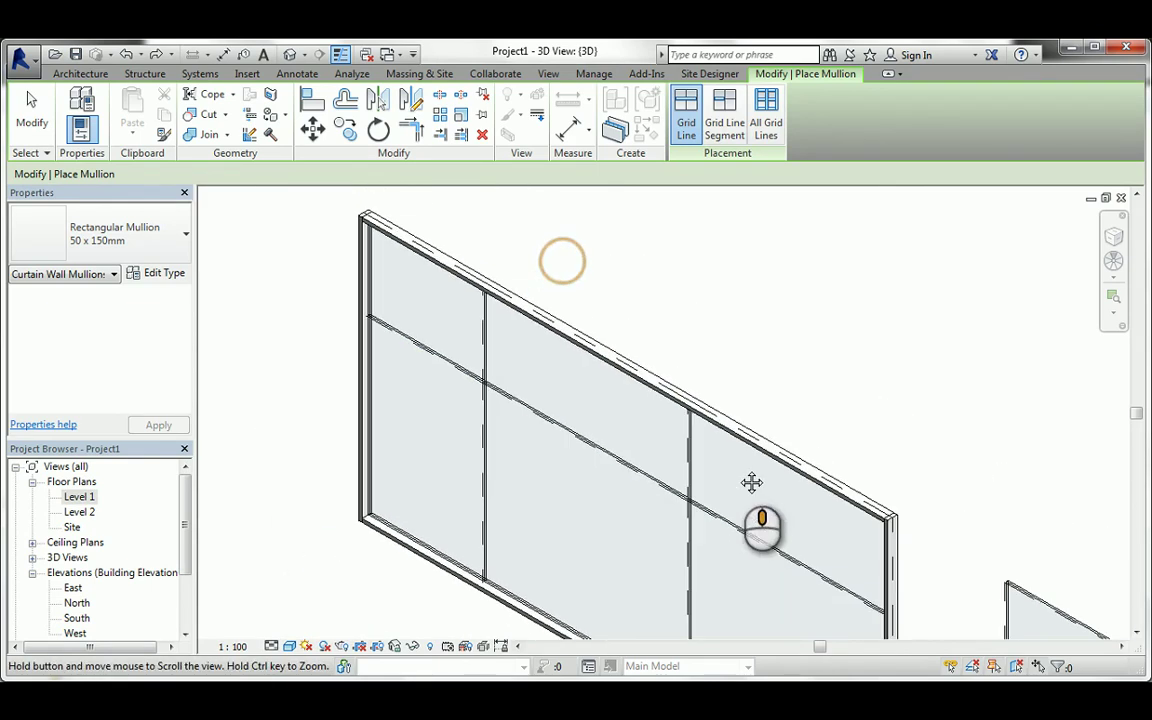
- Place 50 x 150mm rectangular mullions on the horizontal grid line and both vertical grid lines of the plain Curtain Wall
left_click(406, 338)
left_click(479, 328)
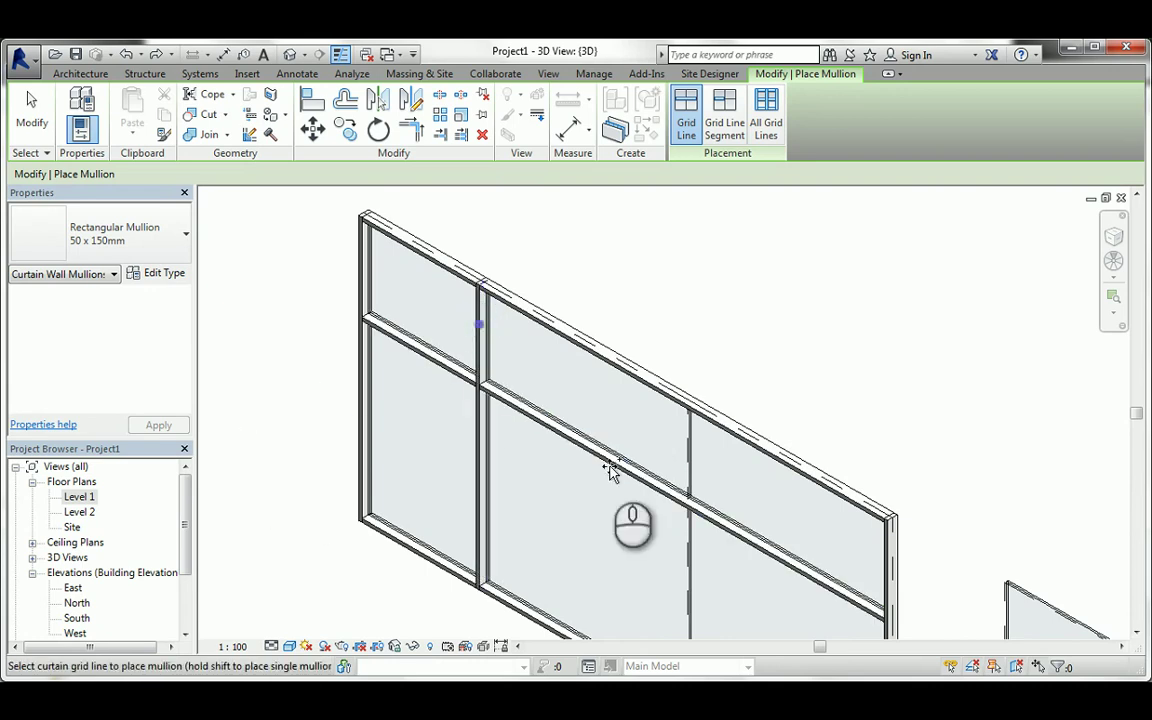
left_click(685, 455)
middle_click_drag(685, 455, 463, 405)
scroll(440, 375, "down", 3)
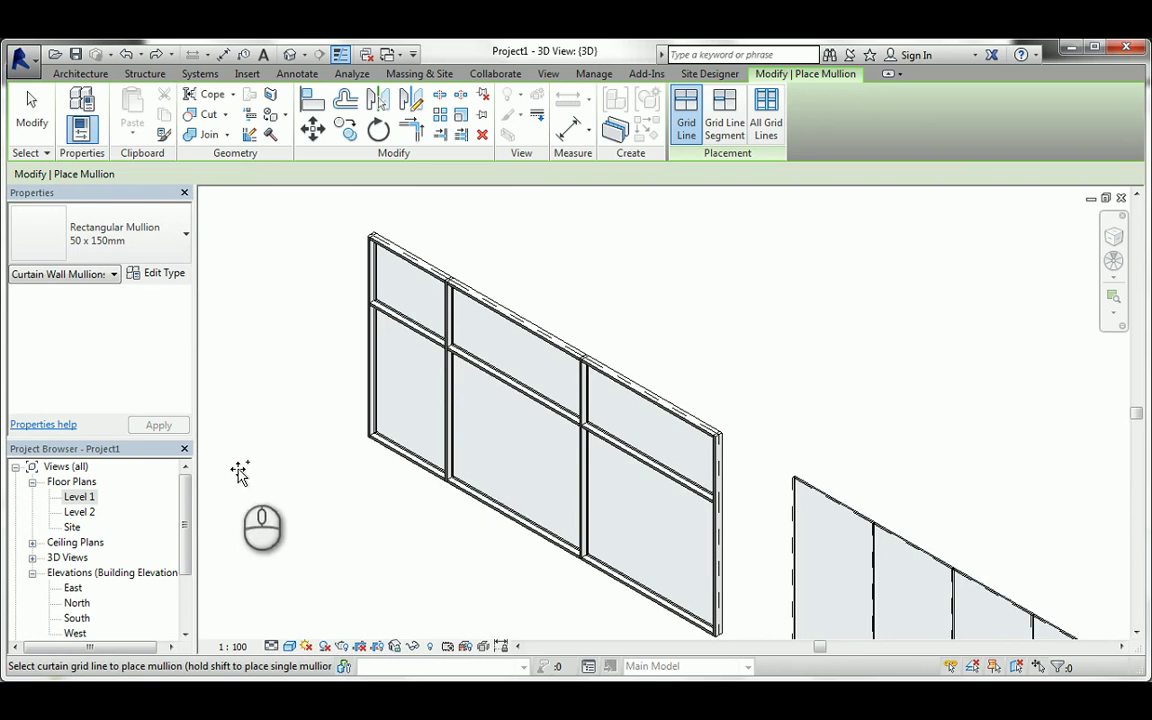
- Undo the mullions on the inner grid lines, keeping the perimeter frame, and end the Mullion command
scroll(240, 473, "up", 2)
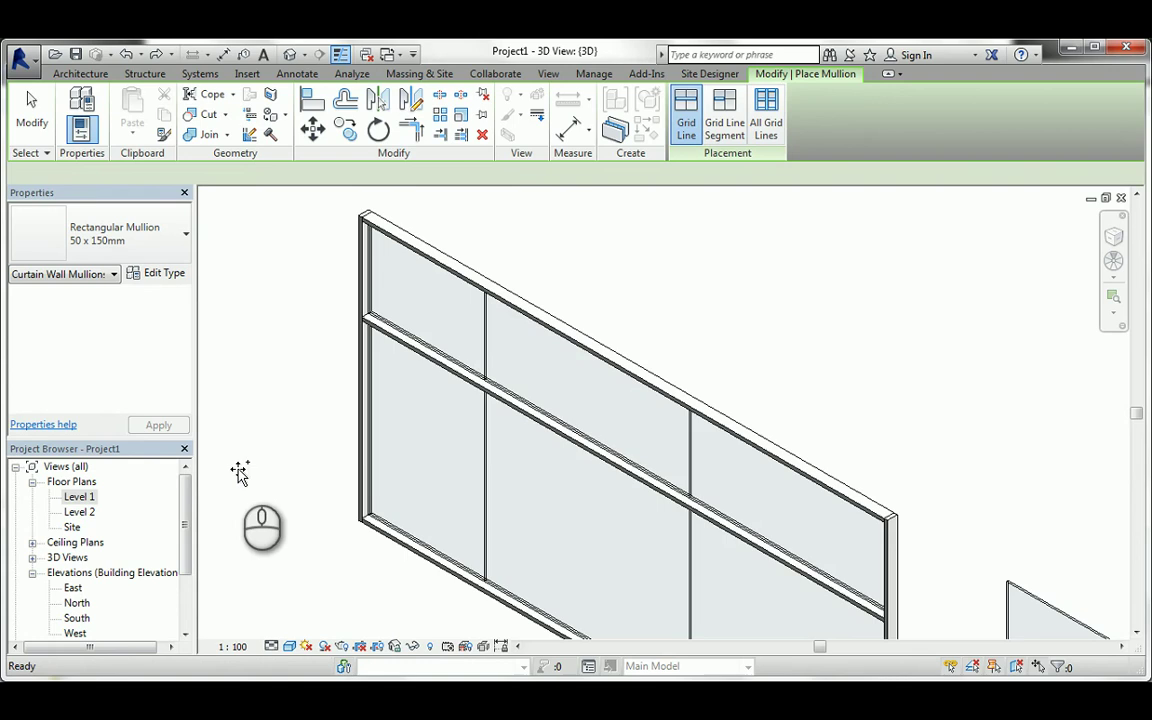
key("ctrl+z")
right_click(274, 344)
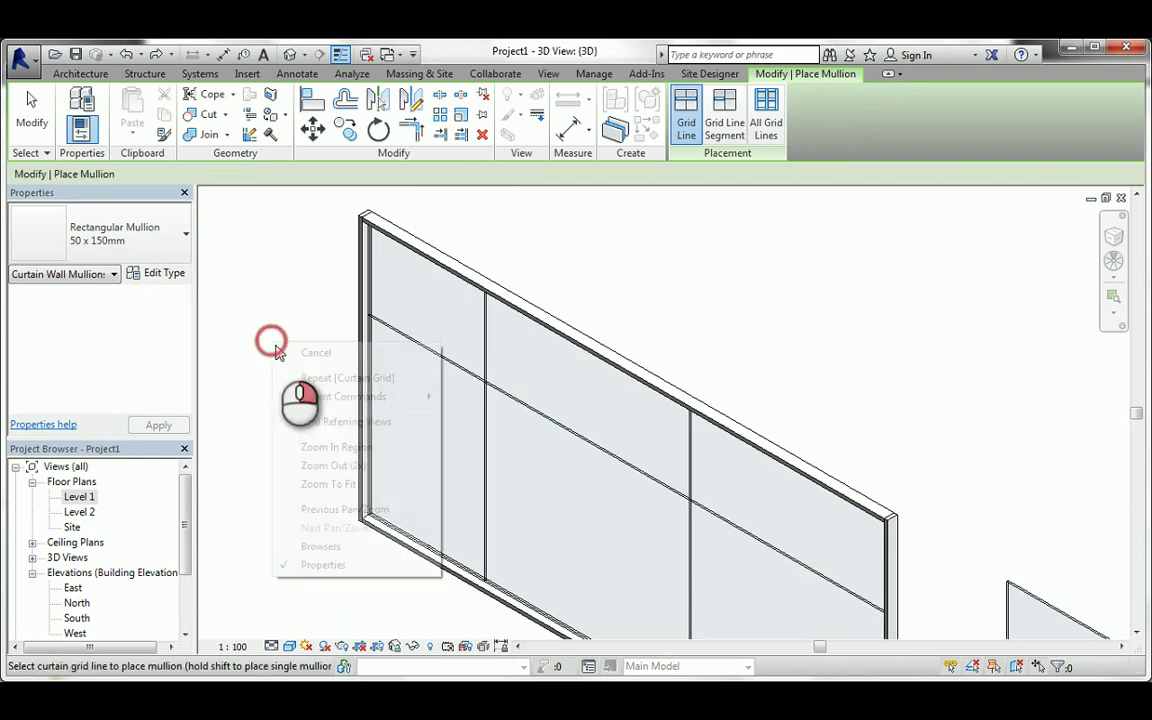
left_click(281, 353)
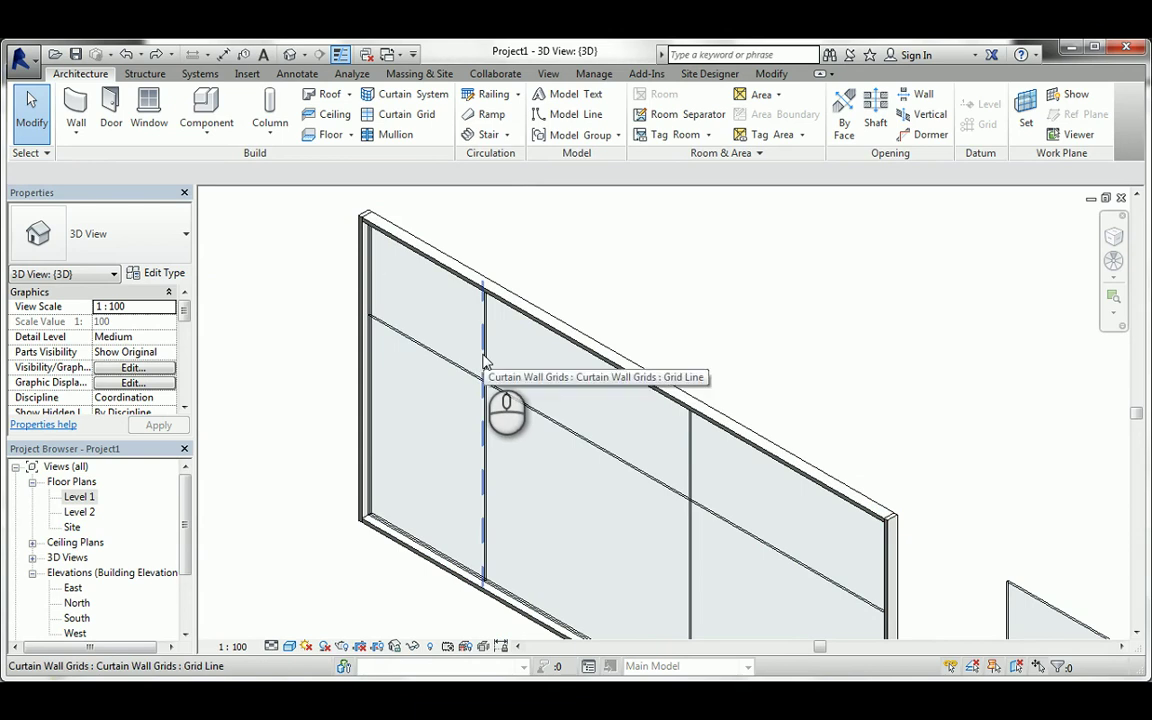
- Examine the dimensions of the upper glazed panel at the 1800 mm end inside the mullion frame, leaving it deselected
key("Tab")
key("Tab")
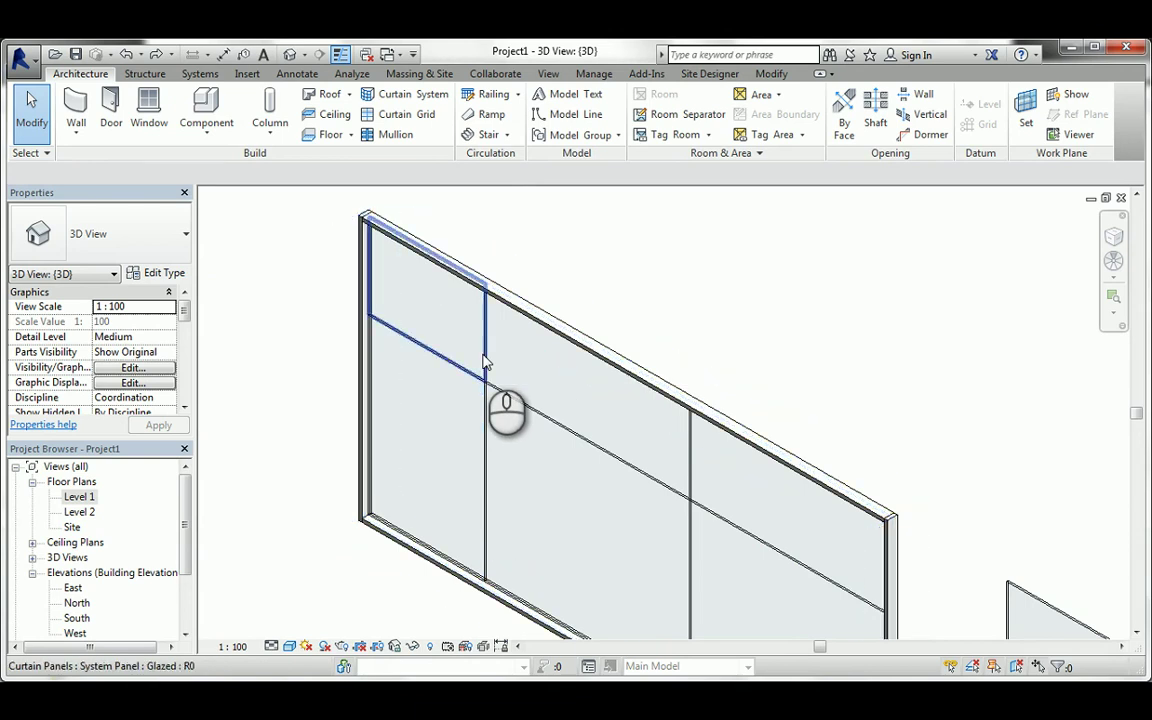
left_click(483, 357)
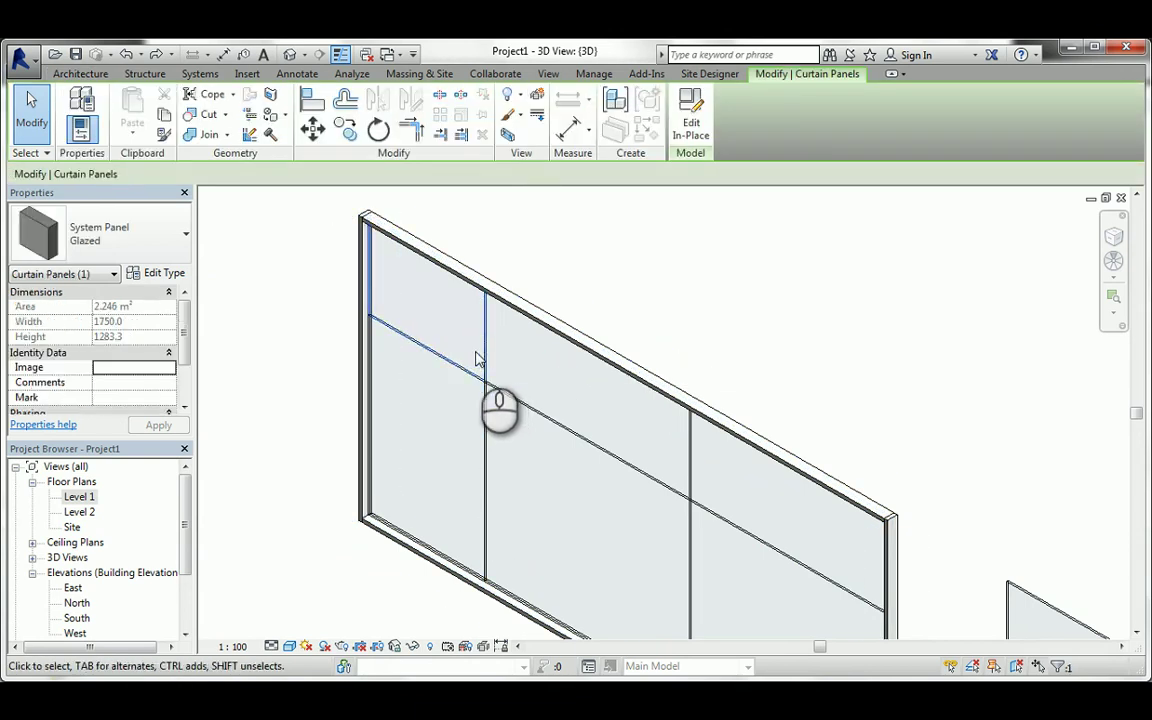
scroll(395, 316, "up", 2)
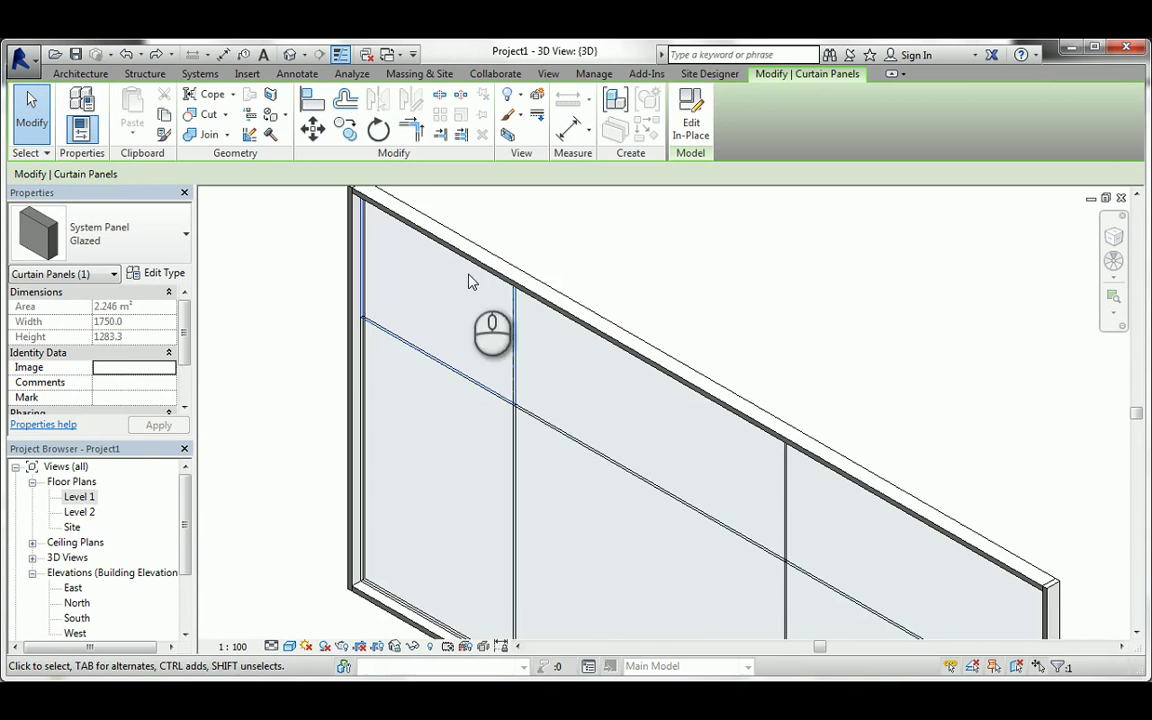
left_click(588, 238)
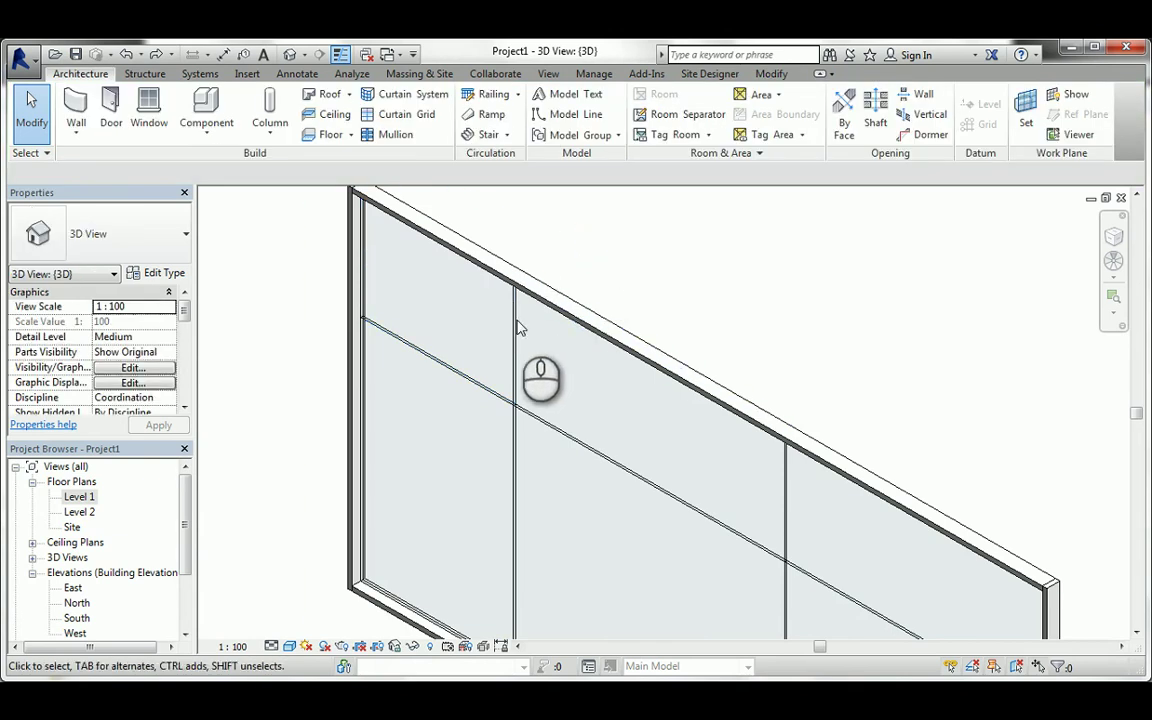
- Set the first vertical grid line's distance from the near end of the plain Curtain Wall to 1000 mm
left_click(513, 365)
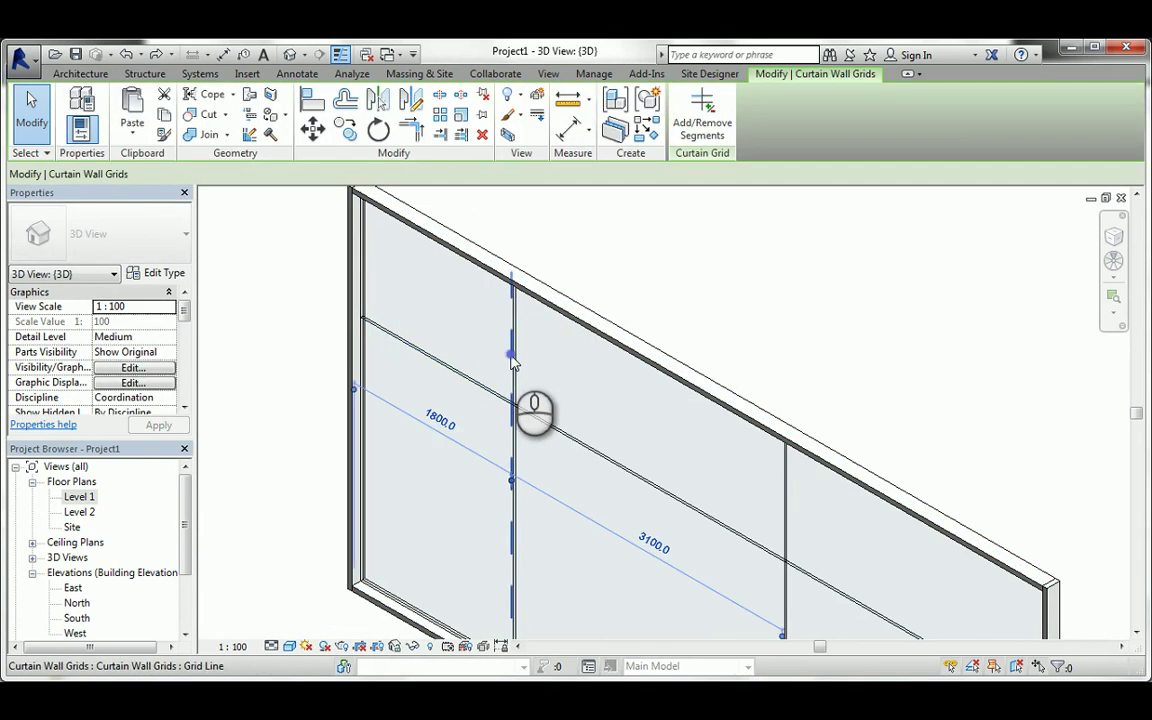
left_click(437, 424)
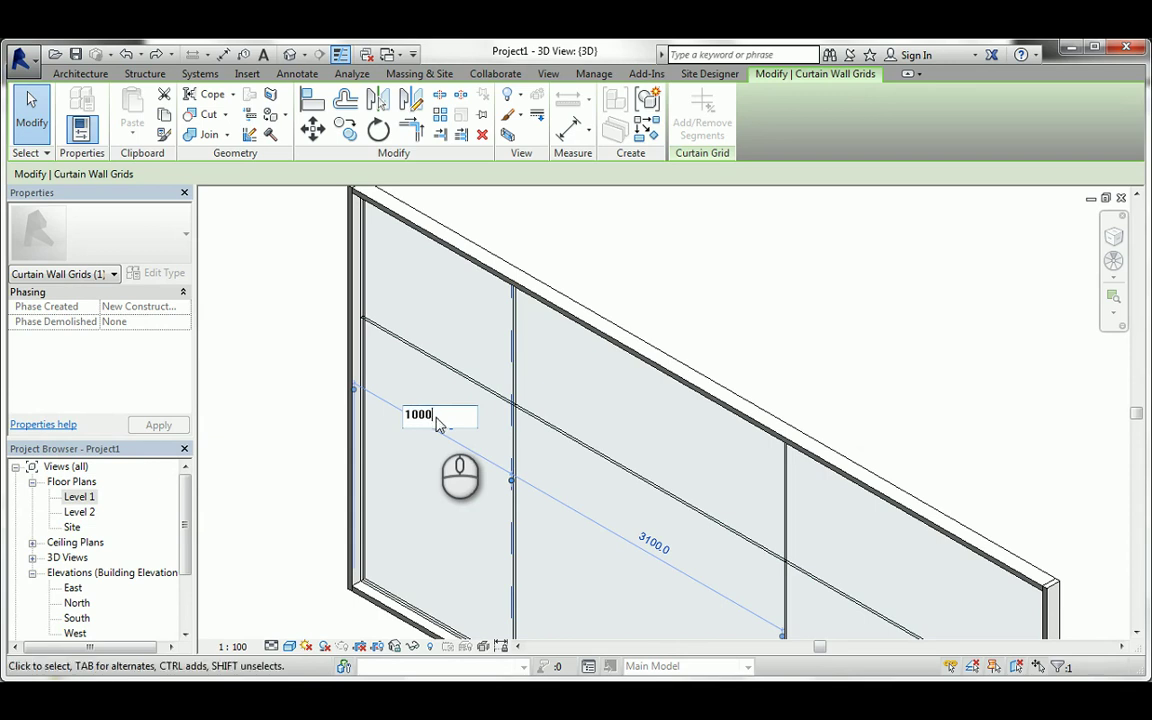
key("Return")
middle_click_drag(666, 458, 774, 303)
key("Escape")
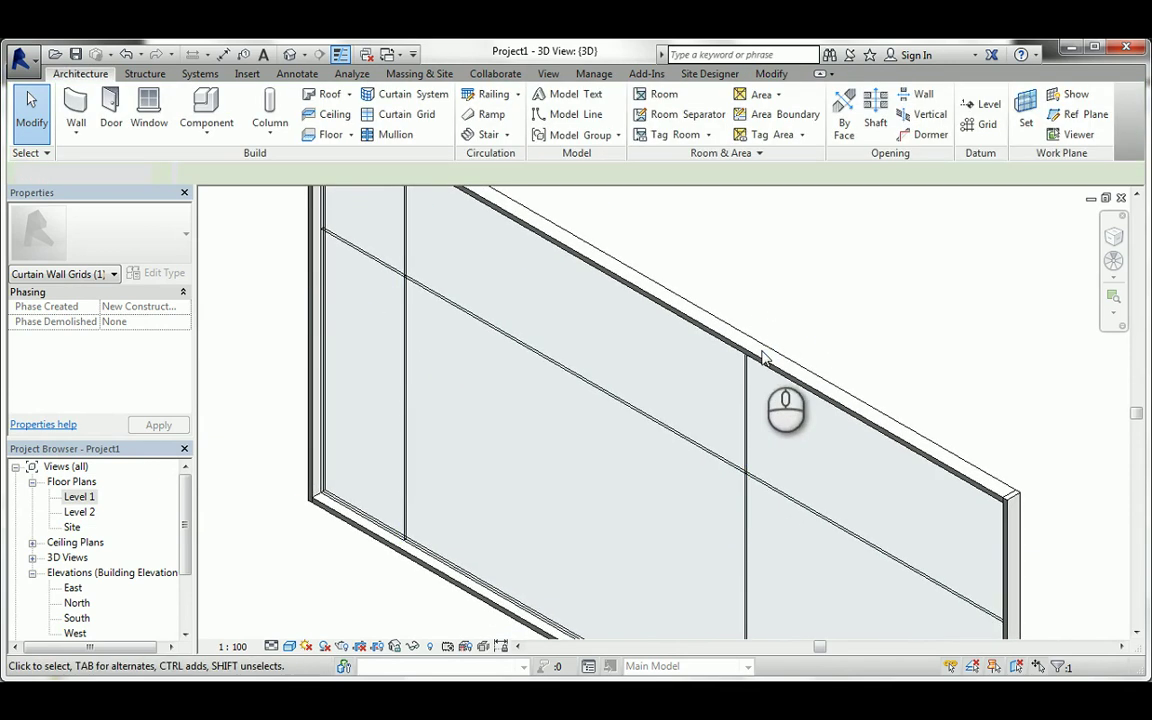
- Set the spacing between the first and second vertical grid lines to 2000 mm
left_click(744, 432)
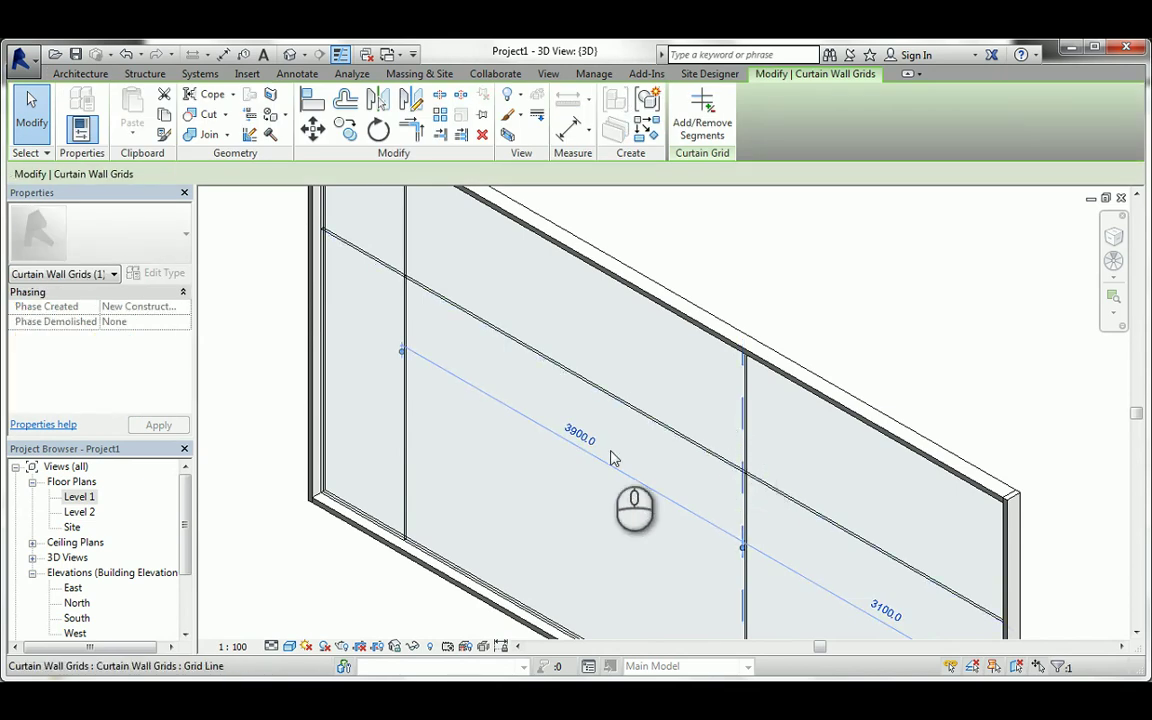
left_click(580, 432)
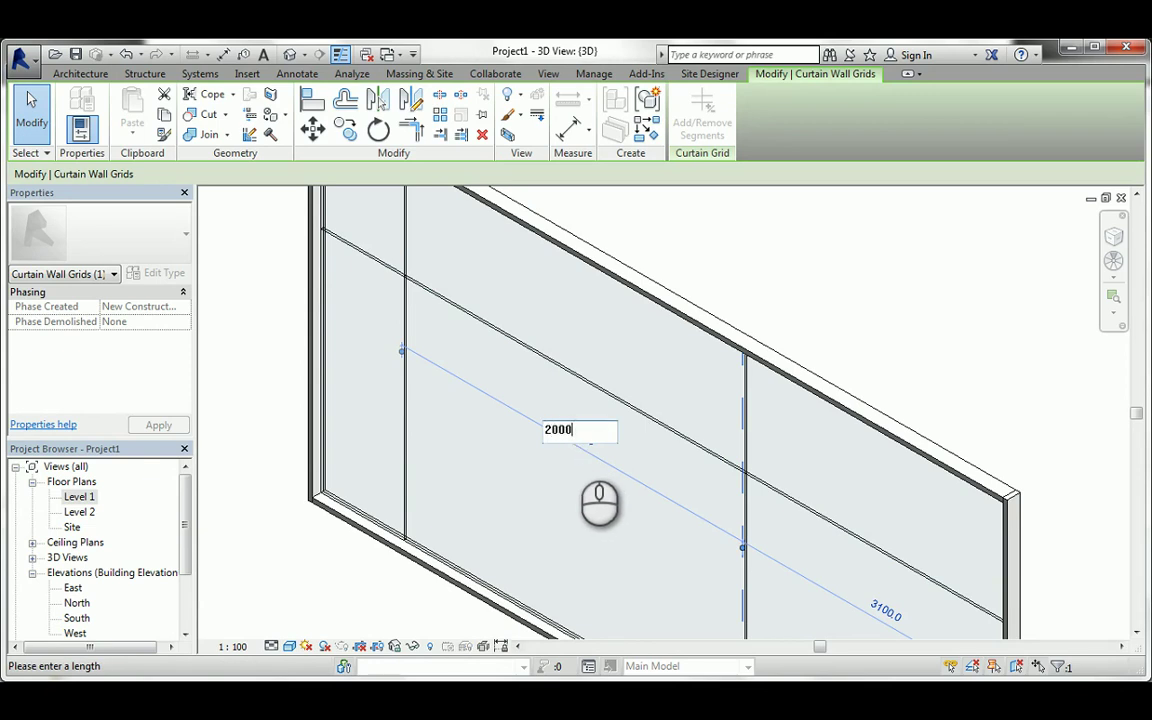
key("Return")
left_click(733, 240)
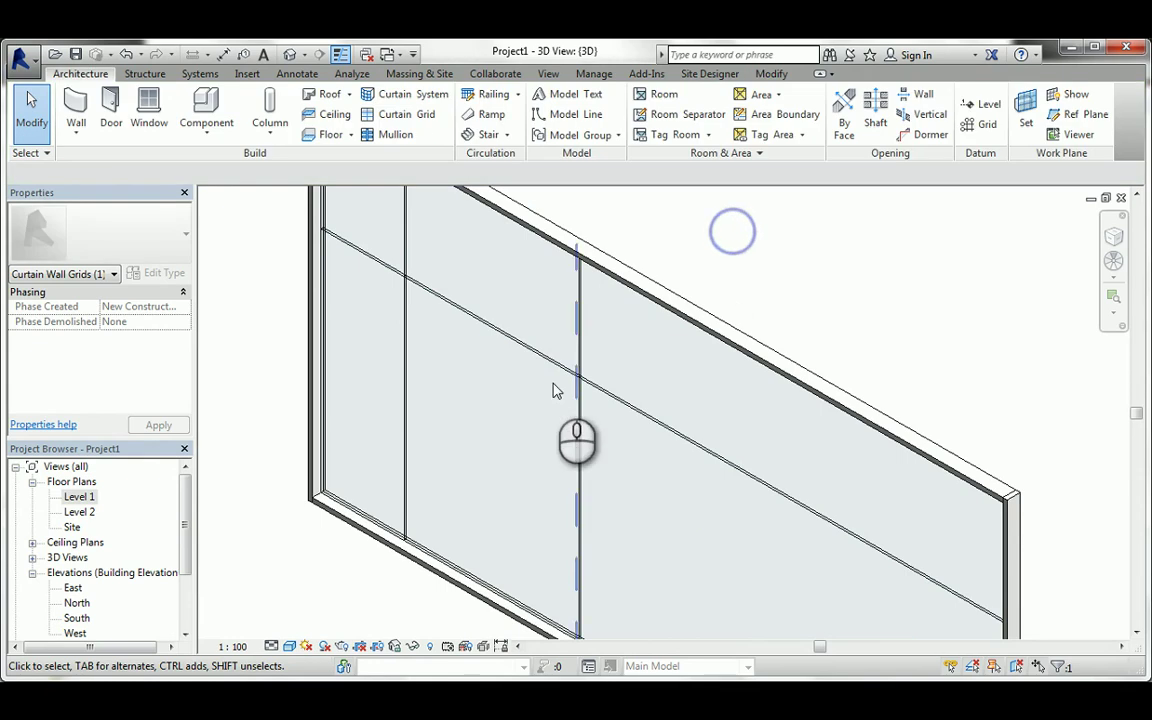
- Set the horizontal grid line's height above the base of the curtain wall to 2400 mm
middle_click_drag(465, 400, 607, 311, "shift")
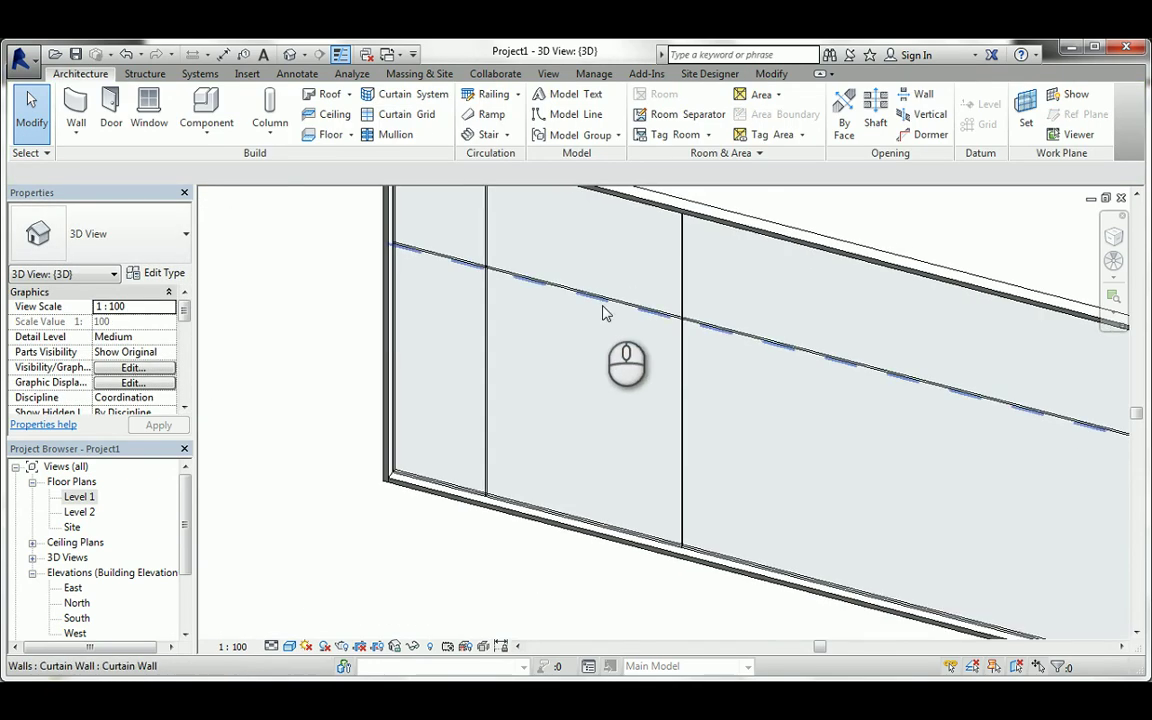
left_click(475, 272)
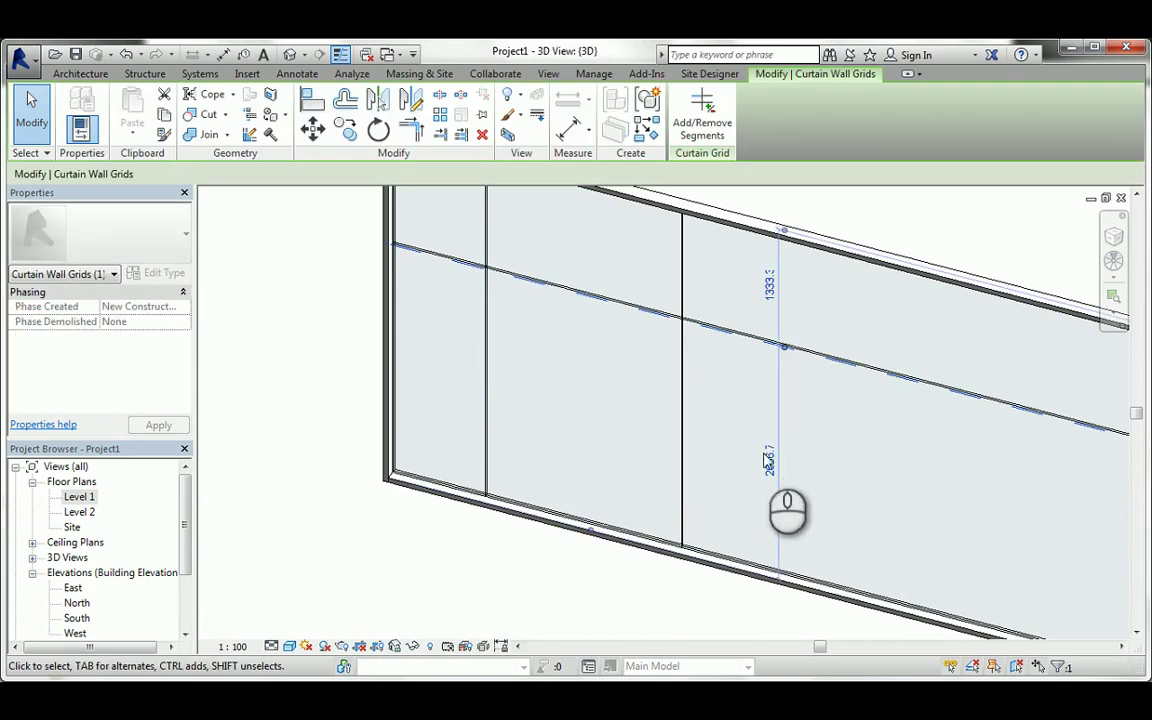
left_click(769, 460)
type("2")
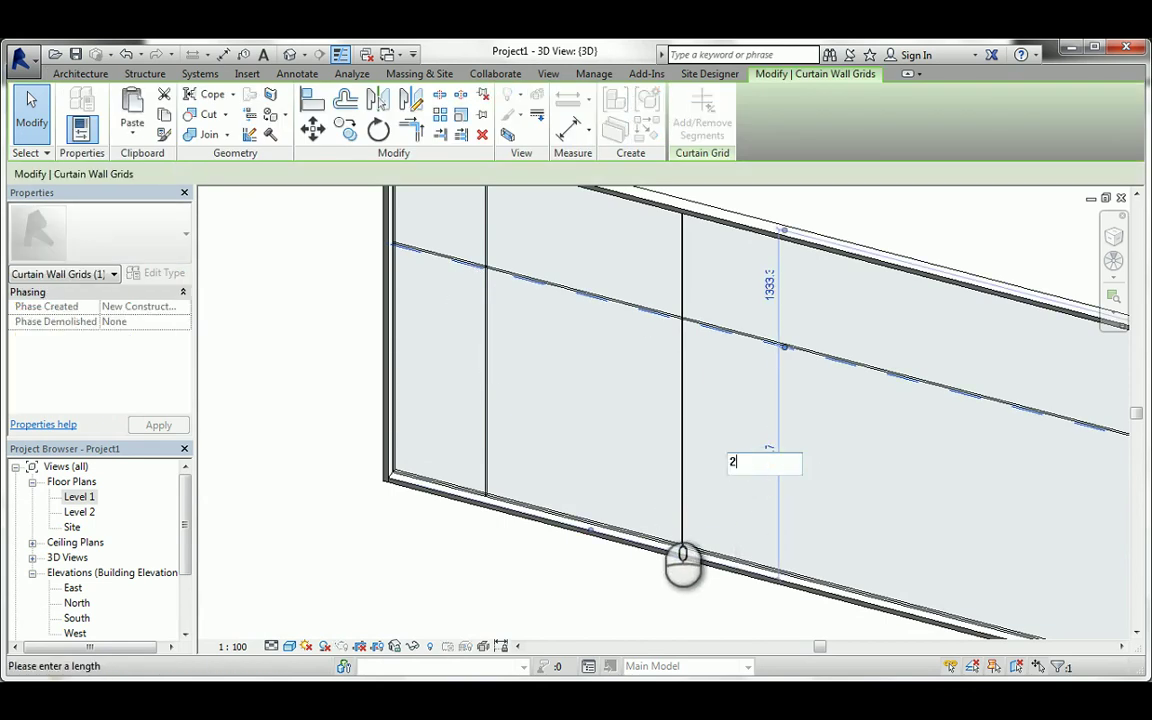
type("400")
key("Return")
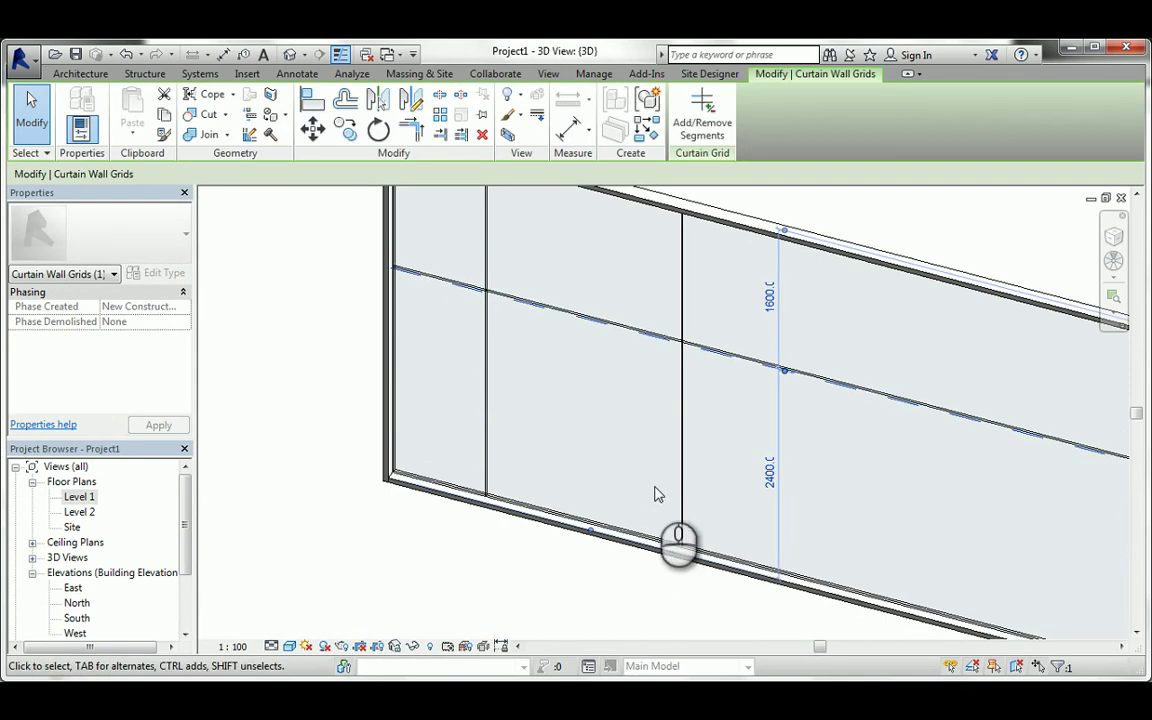
left_click(318, 313)
- Add three full-height vertical grid lines beyond the second one, spaced 500, 520 and 500 mm apart, using All Segments placement
middle_click_drag(512, 290, 455, 335)
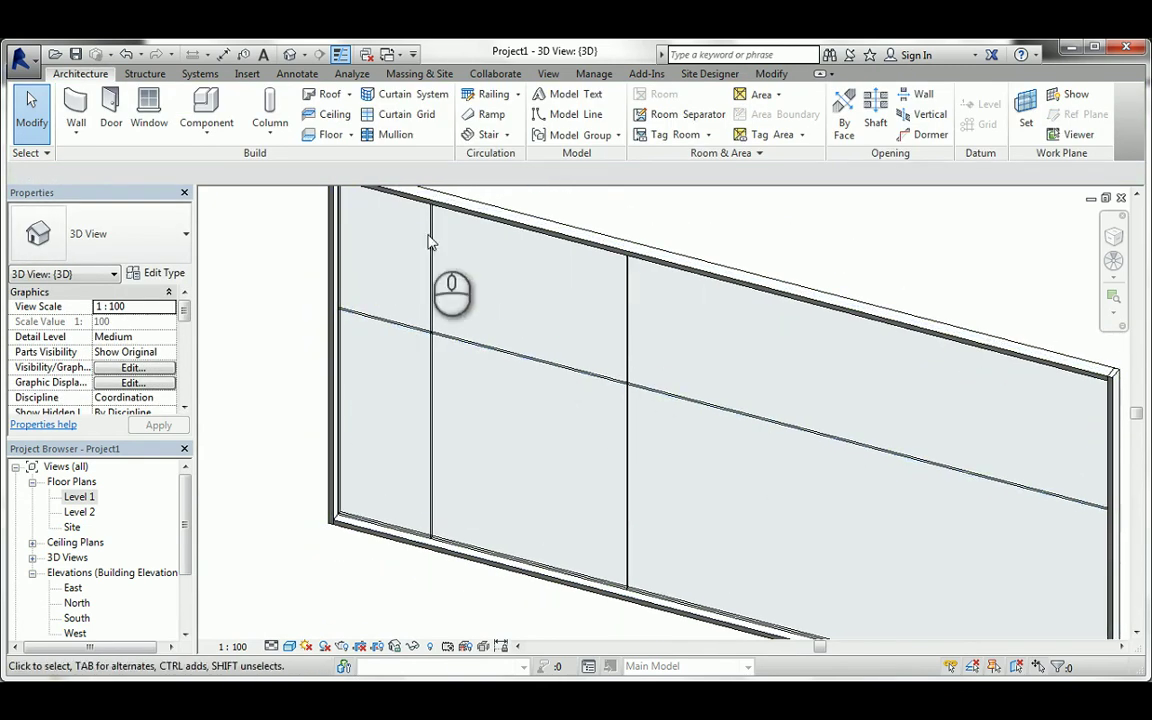
left_click(400, 118)
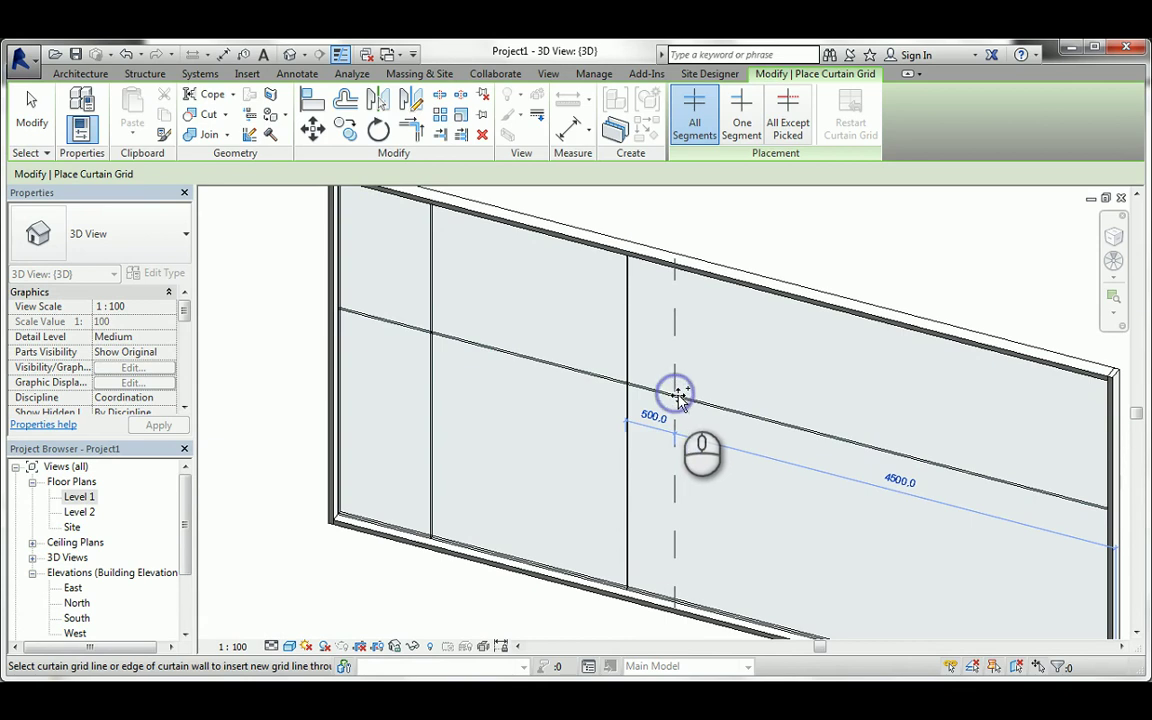
left_click(677, 395)
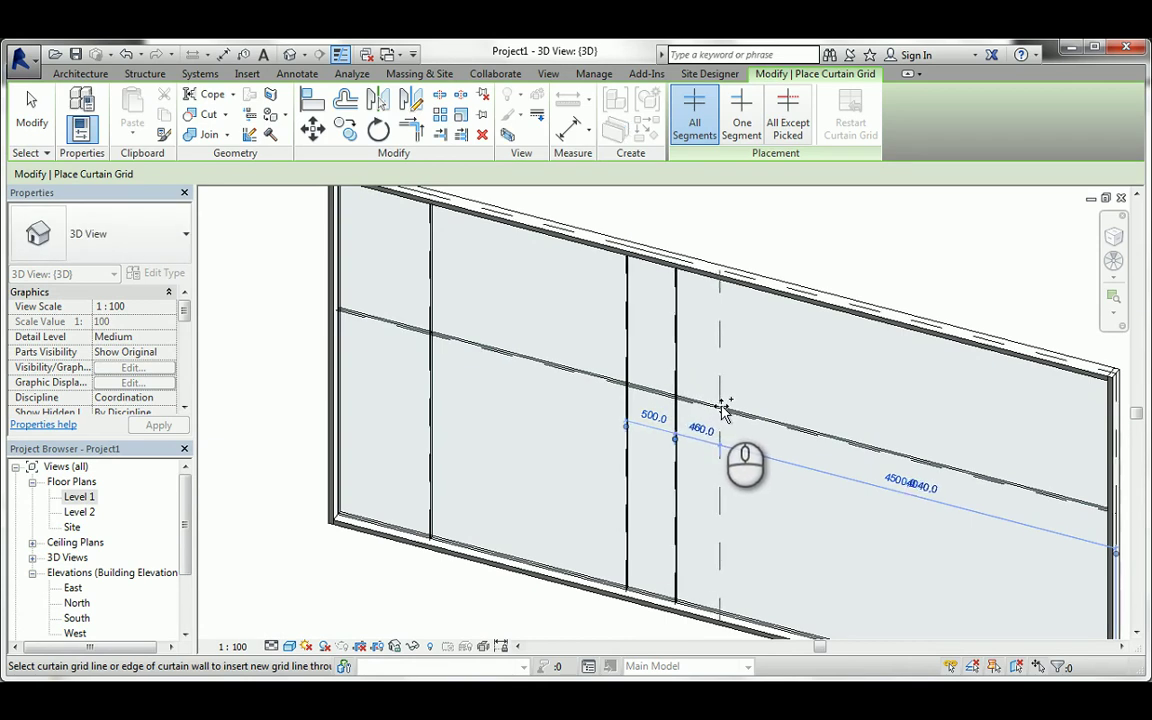
left_click(727, 408)
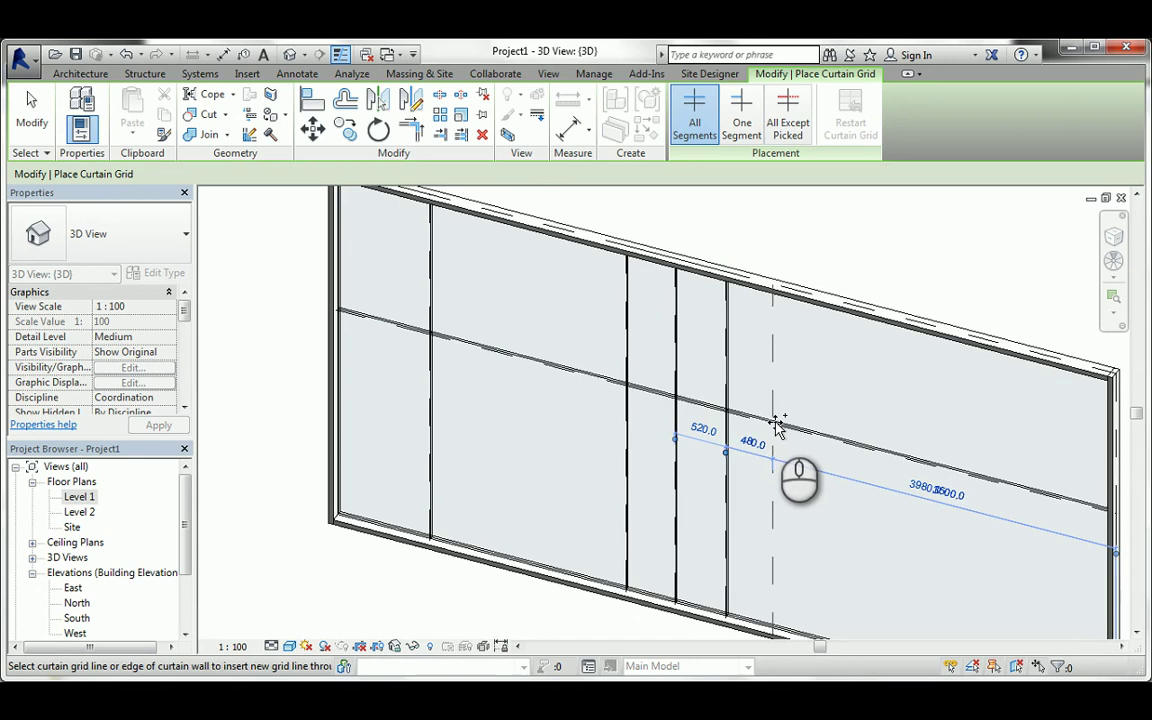
left_click(777, 420)
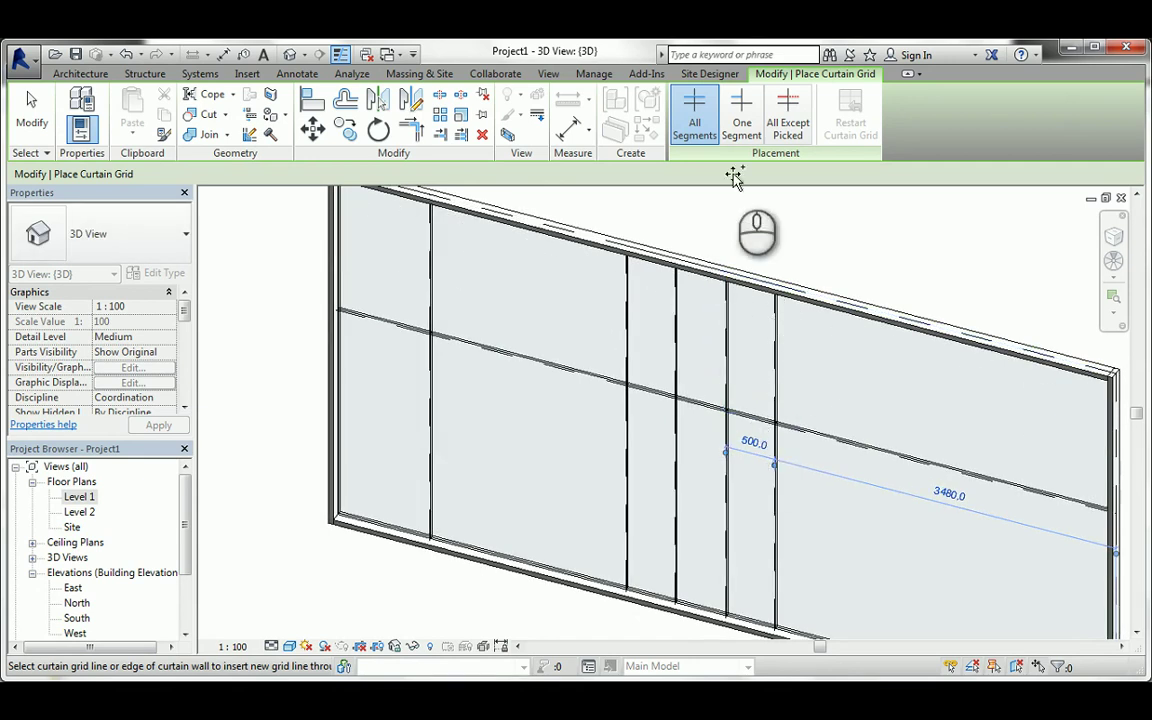
- Add two vertical grid segments below the horizontal grid line, each 500 mm further along the wall, using One Segment placement
left_click(741, 115)
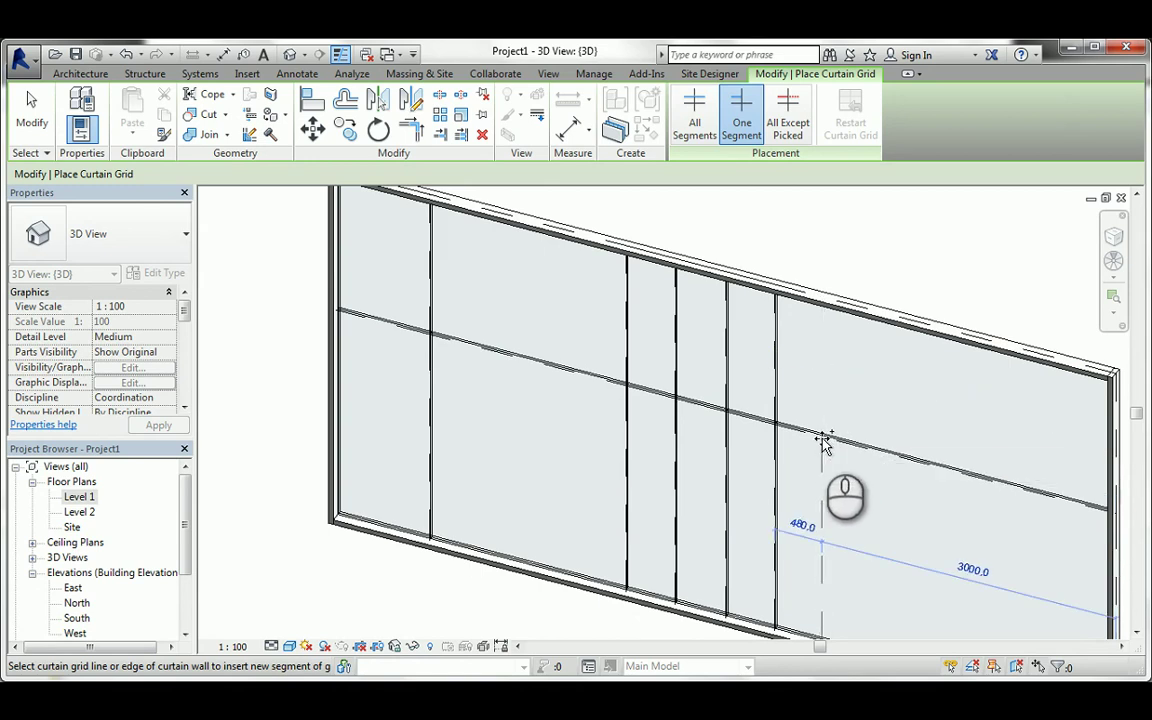
left_click(824, 441)
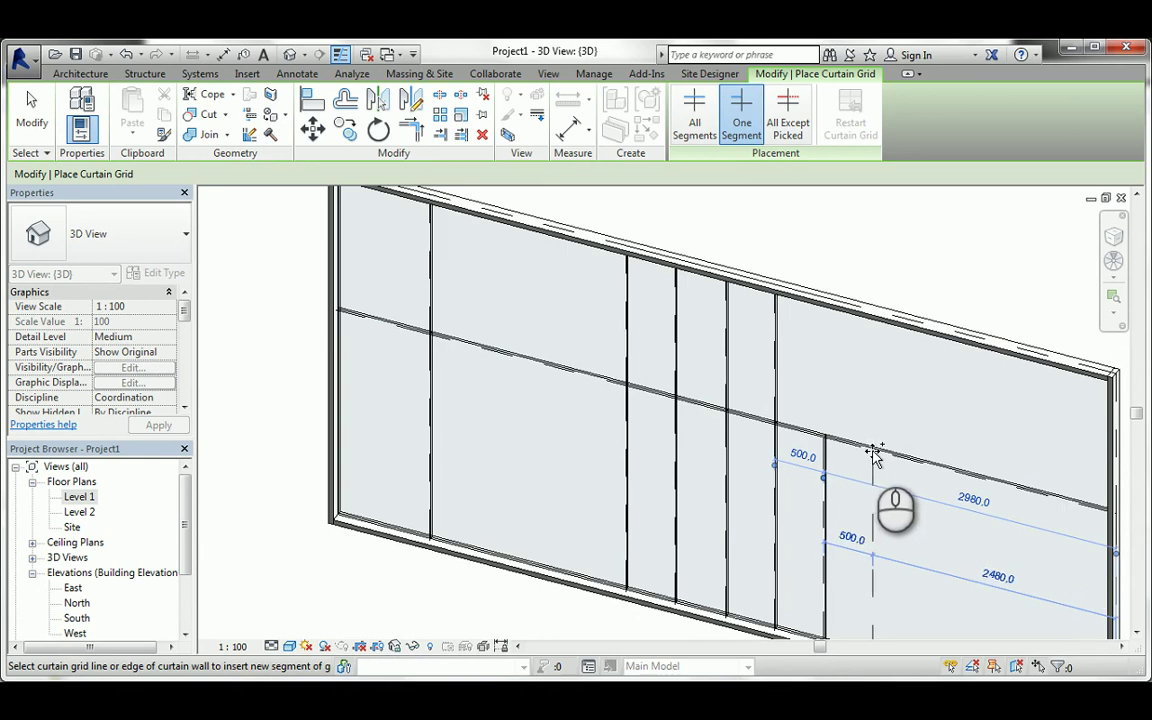
left_click(872, 455)
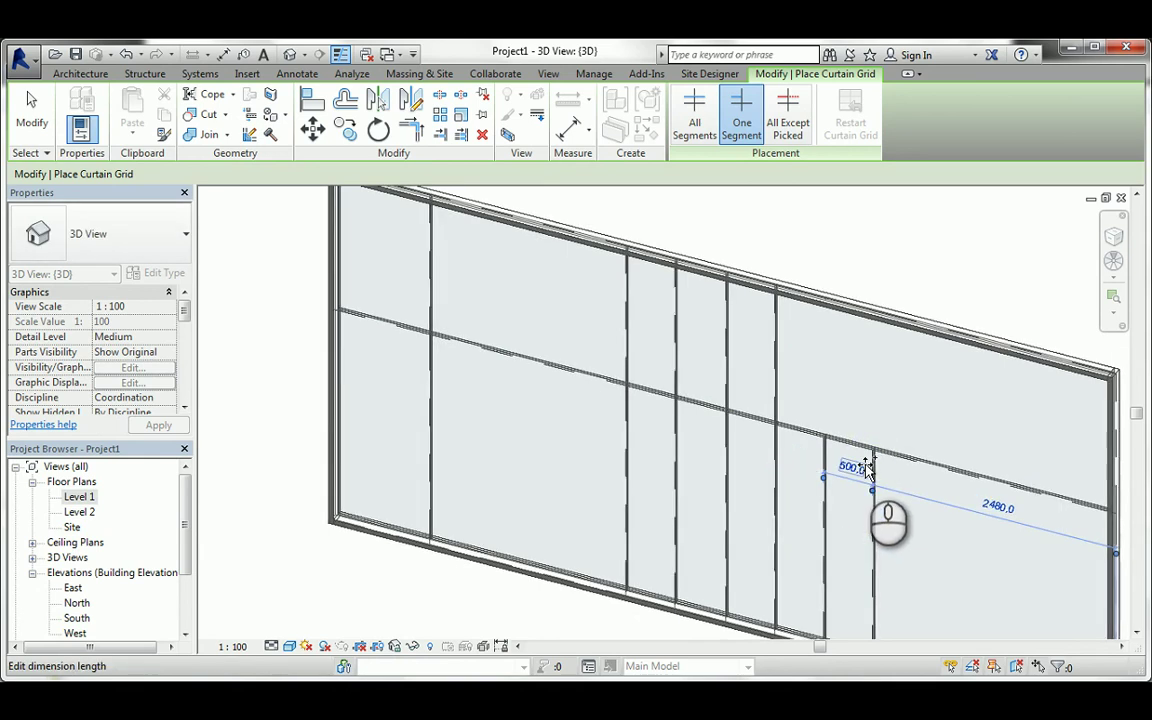
- Add a horizontal grid line at the midpoint of the upper panels with All Except Picked, excluding the wide far-end panel's segment
left_click(787, 128)
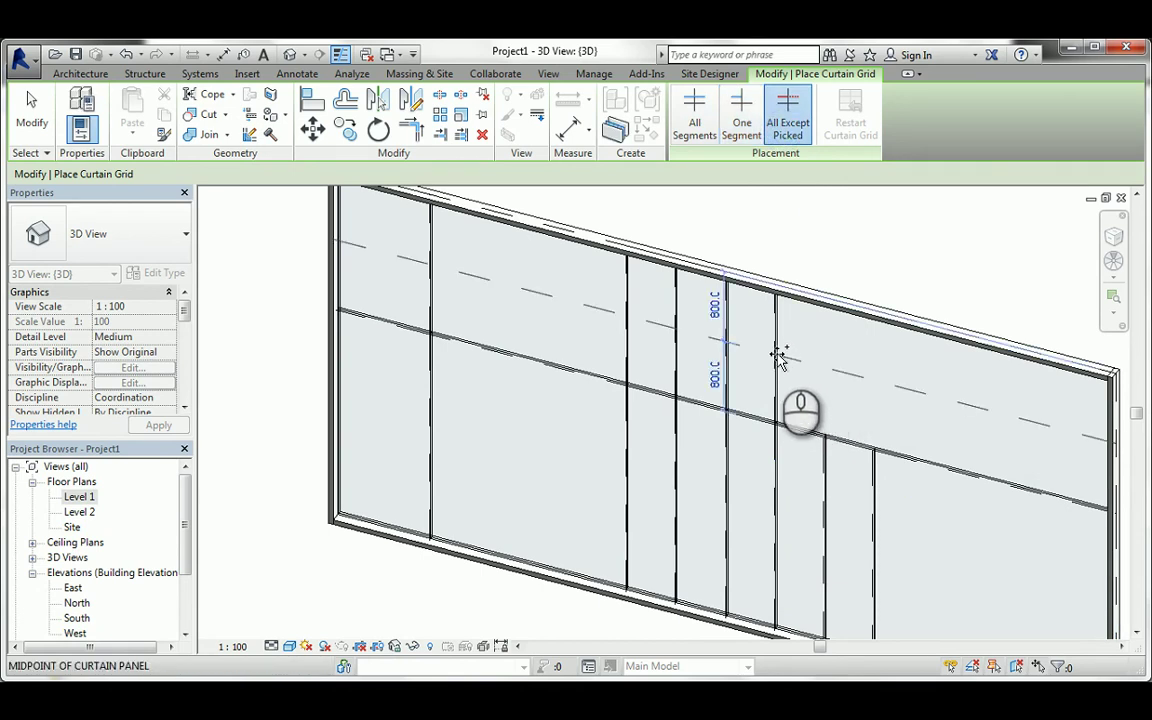
left_click(779, 355)
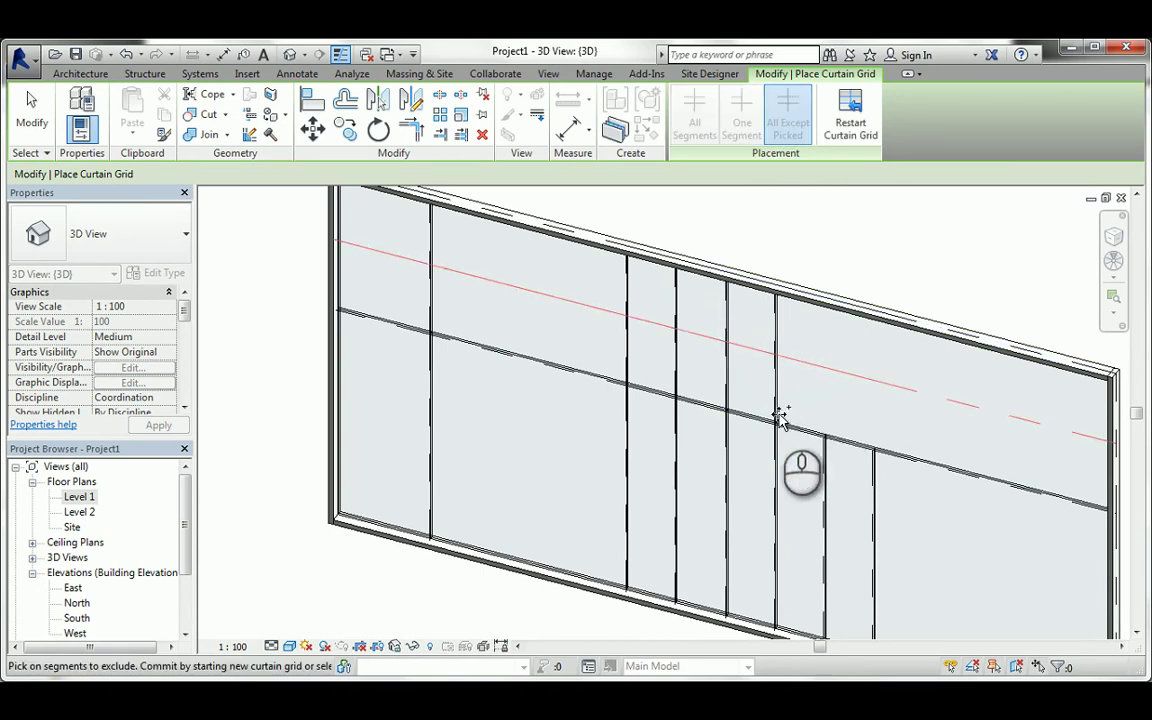
right_click(909, 255)
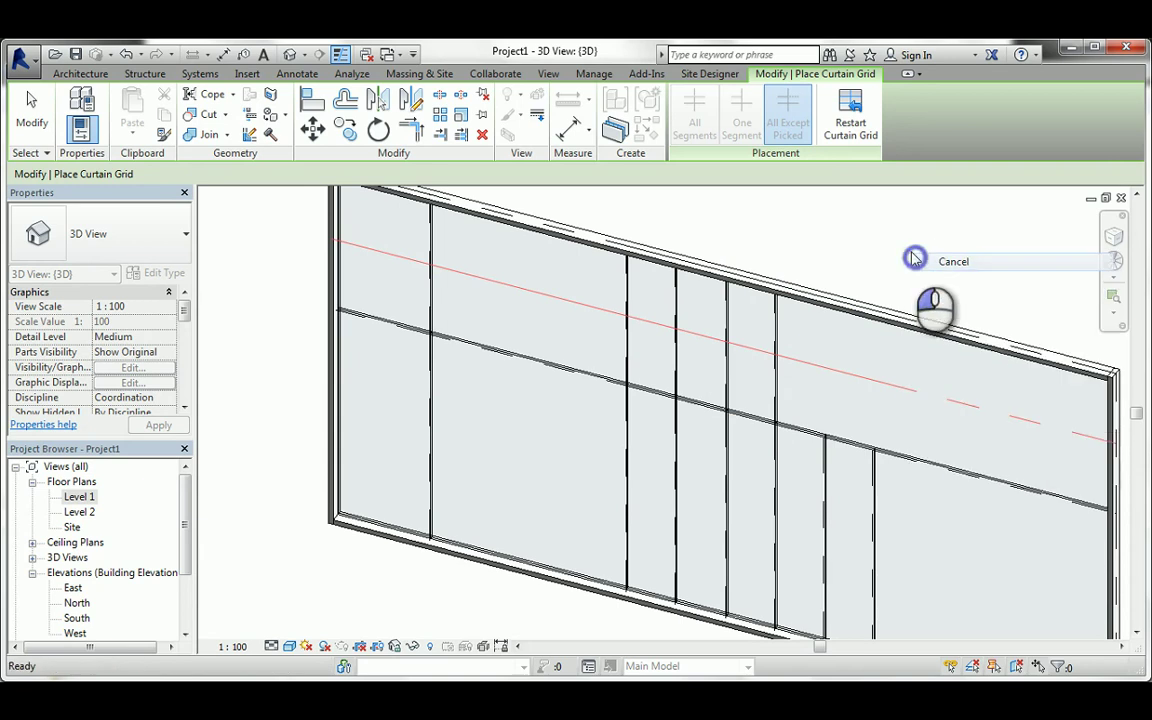
left_click(925, 258)
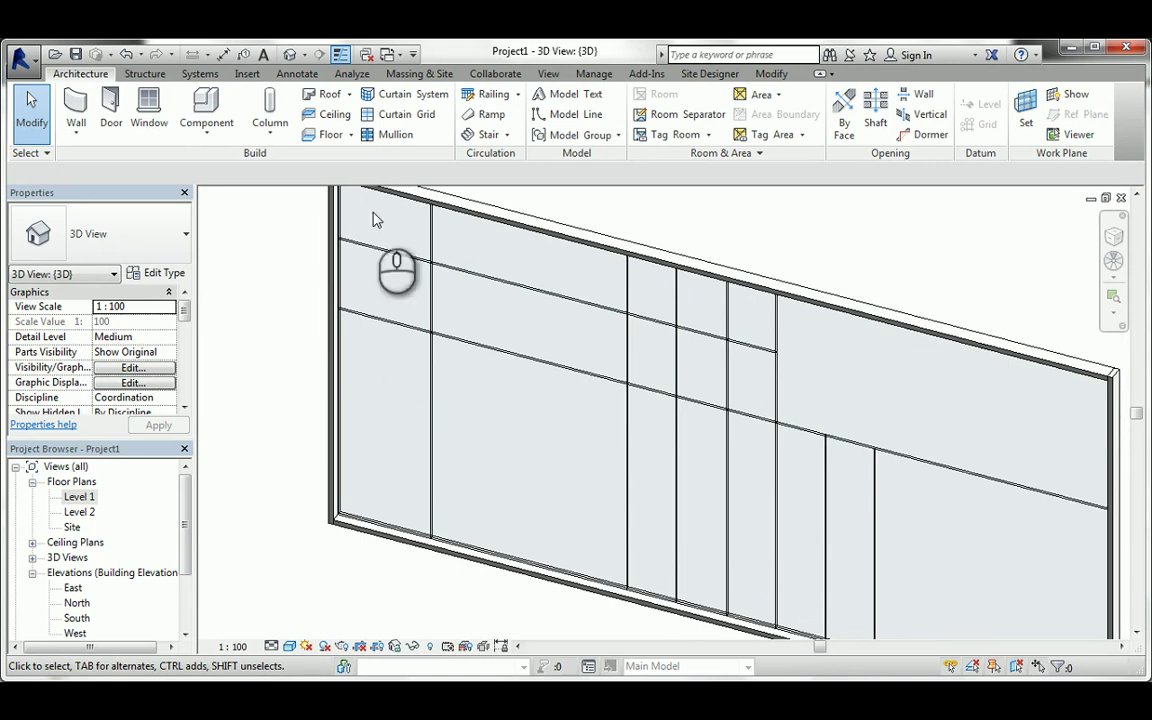
- Place 50 x 150mm rectangular mullions on both horizontal grid lines of the curtain wall
left_click(392, 134)
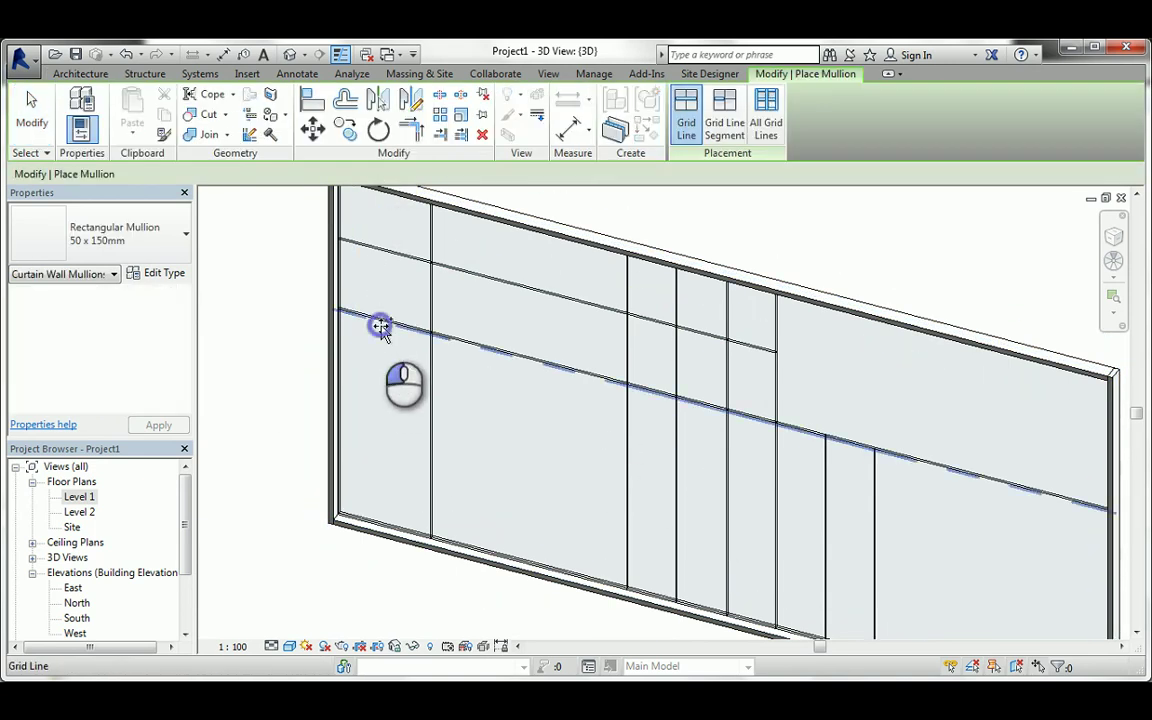
left_click(380, 327)
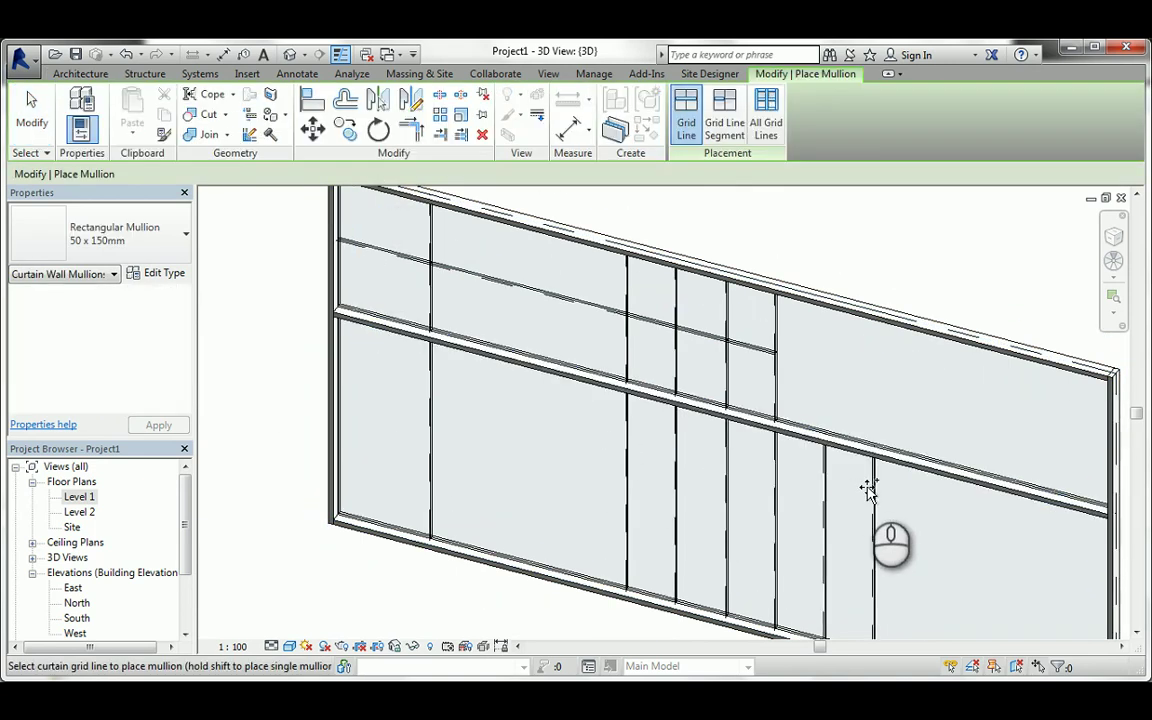
left_click(751, 347)
- Place 50 x 150mm rectangular mullions on all vertical grid lines, including the two short lower segments, and end the Mullion command
left_click(775, 378)
left_click(731, 372)
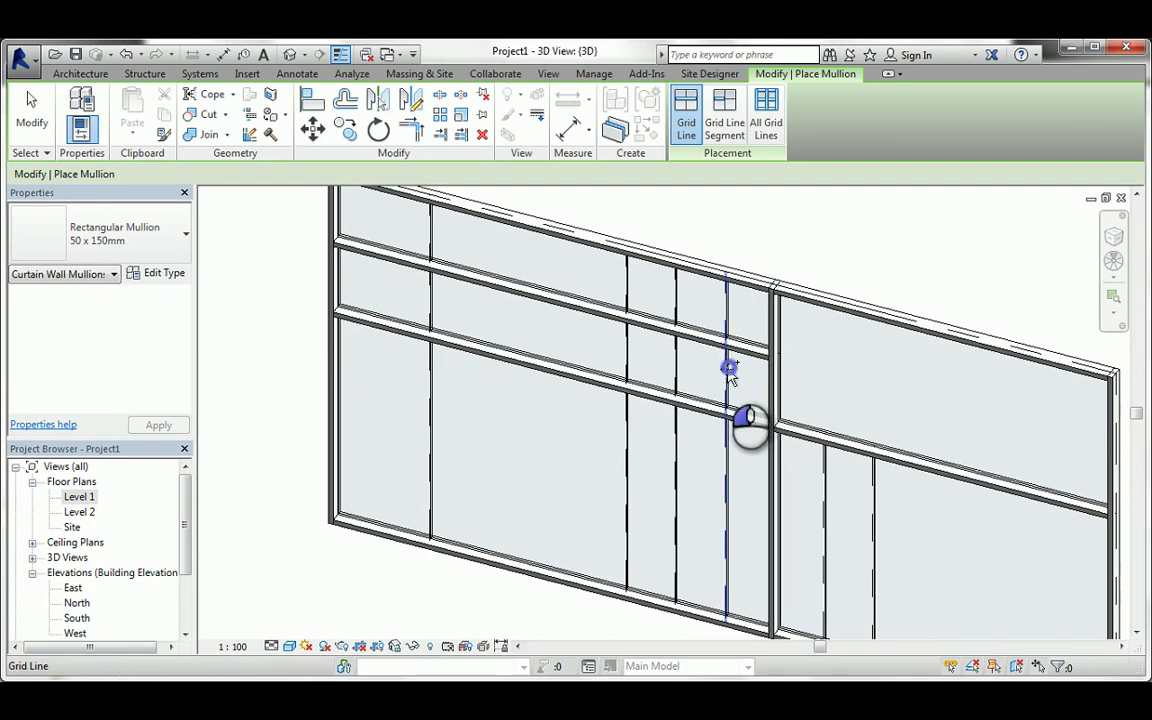
left_click(676, 362)
left_click(629, 356)
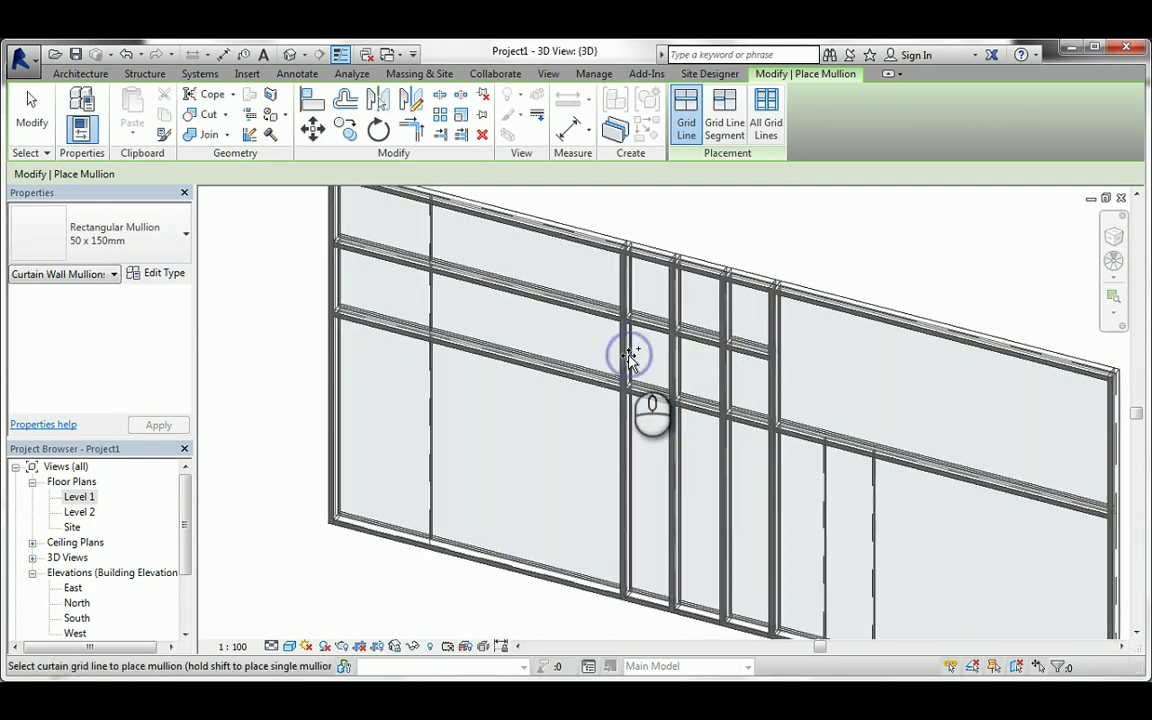
left_click(823, 466)
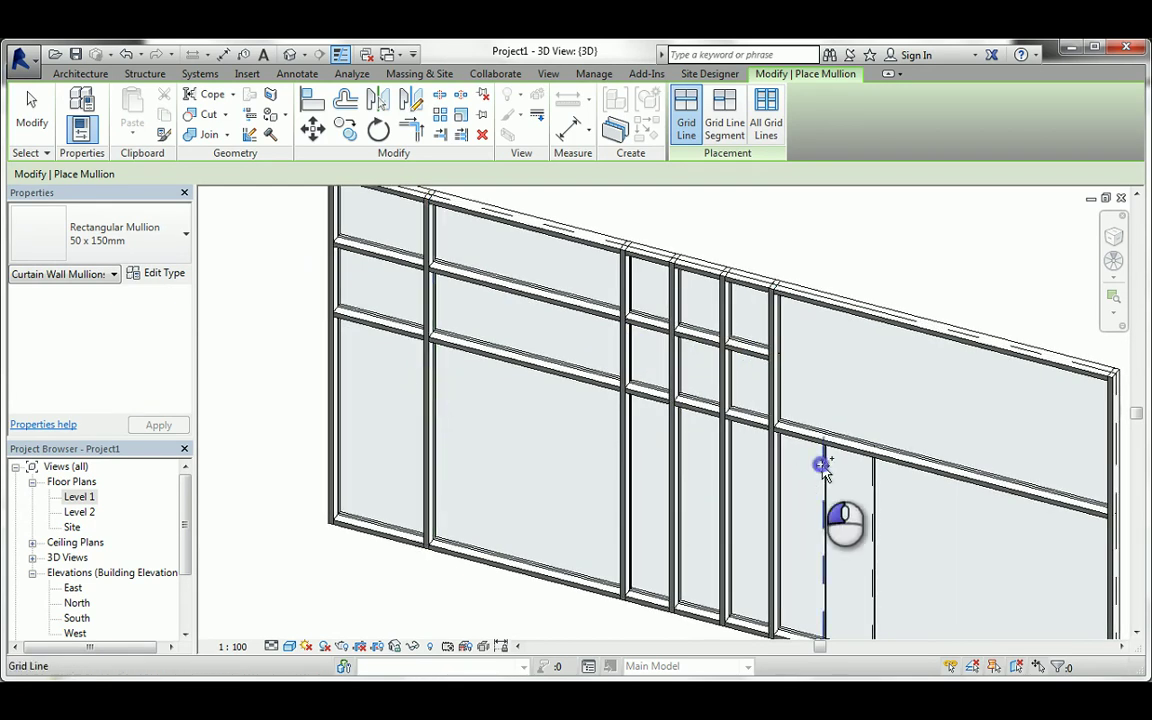
left_click(875, 478)
right_click(845, 258)
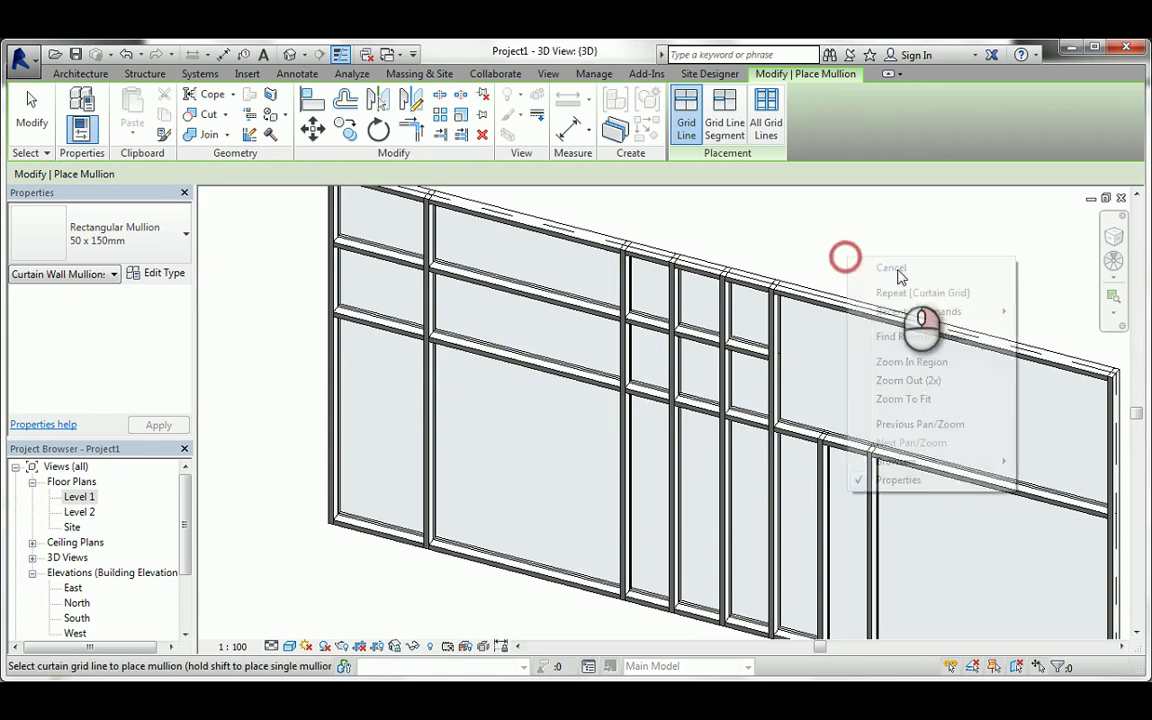
left_click(898, 267)
right_click(880, 257)
left_click(900, 268)
- Toggle the top join of the second vertical grid line's uppermost mullion so the wall's top mullion runs through it
scroll(715, 255, "up", 5)
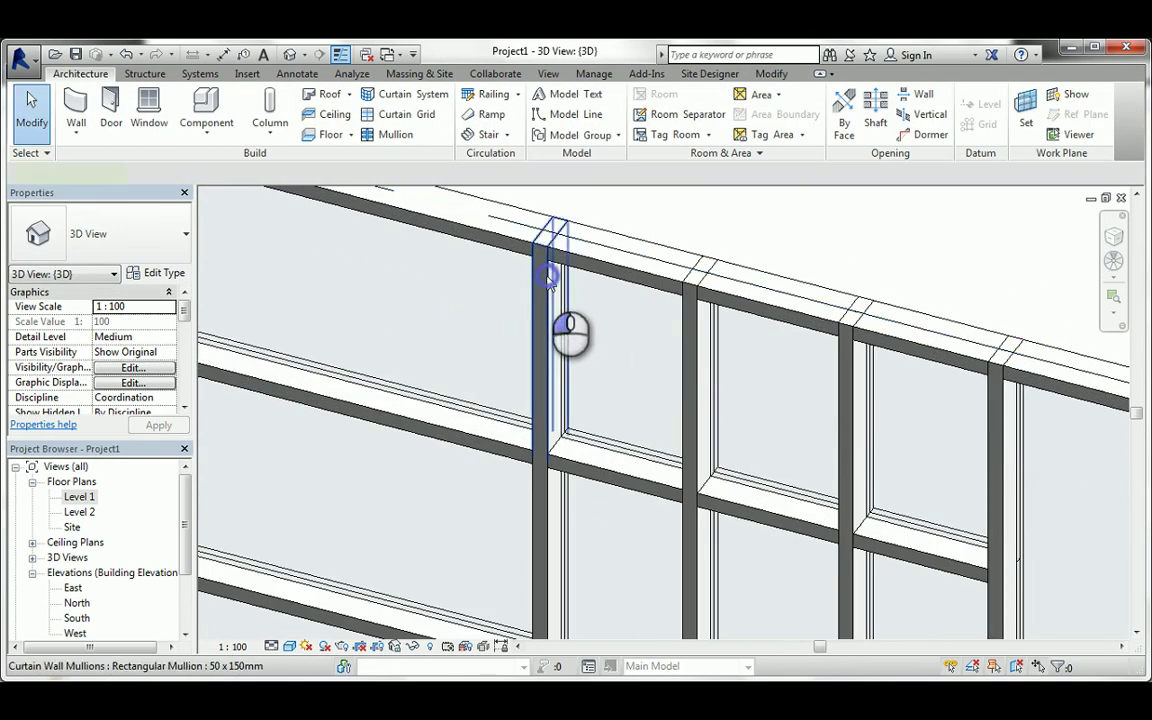
left_click(547, 290)
scroll(555, 295, "up", 3)
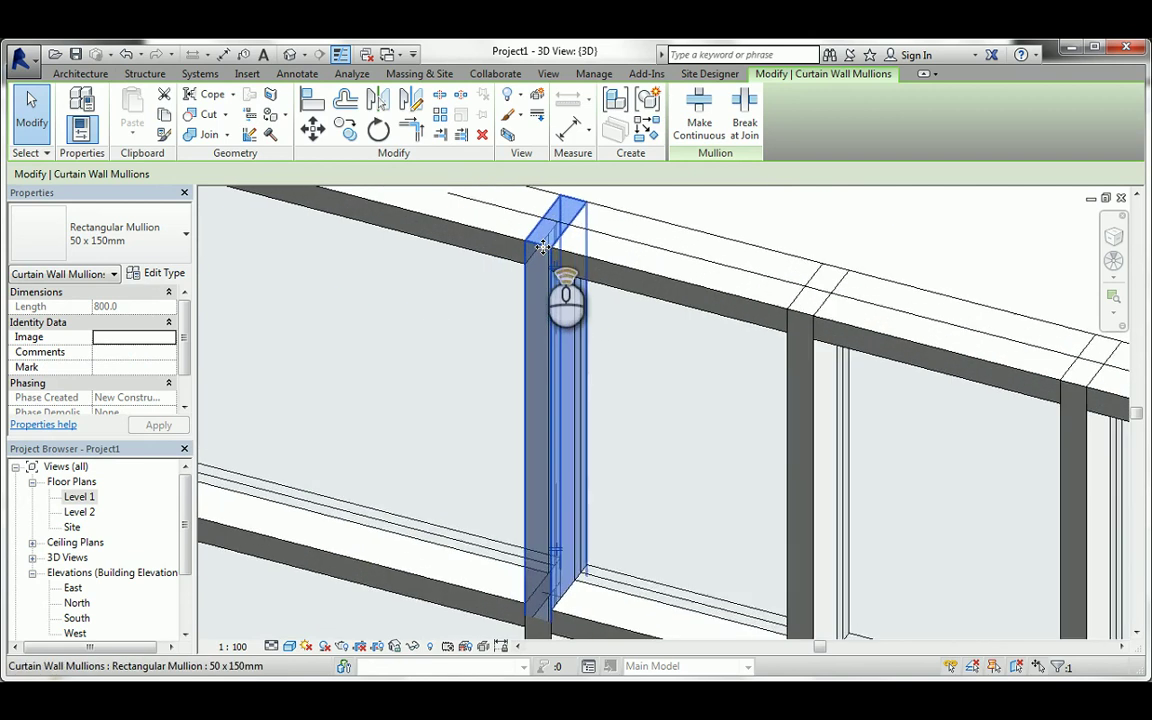
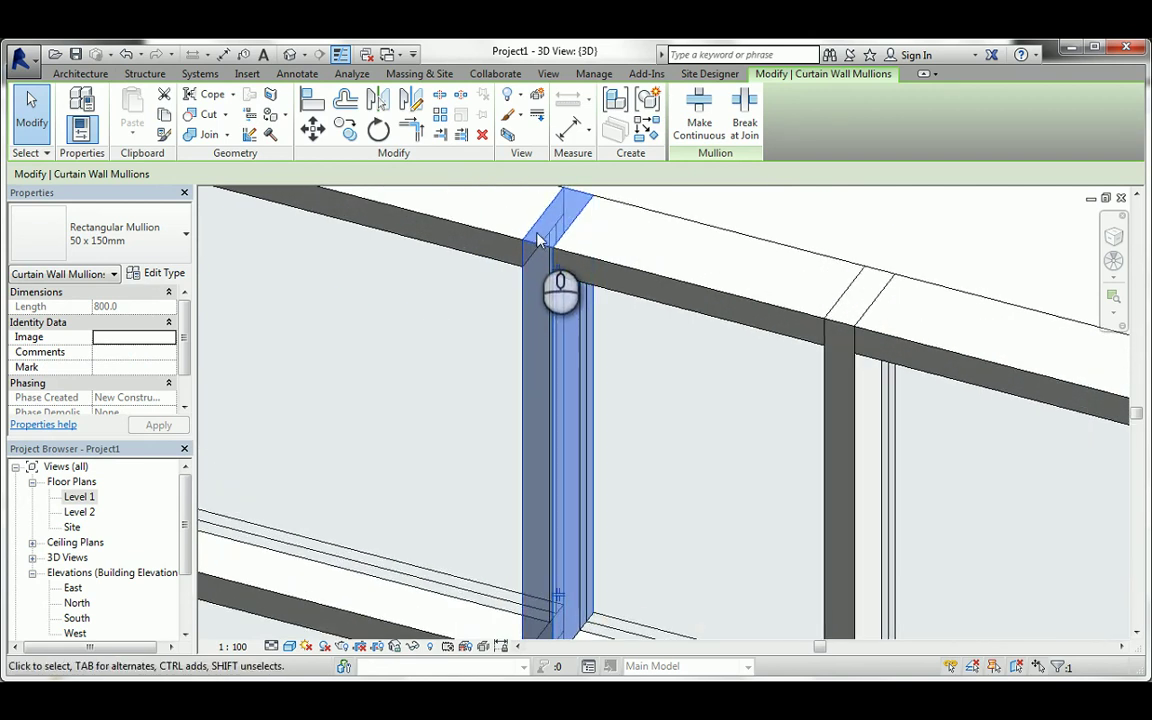
left_click(558, 297)
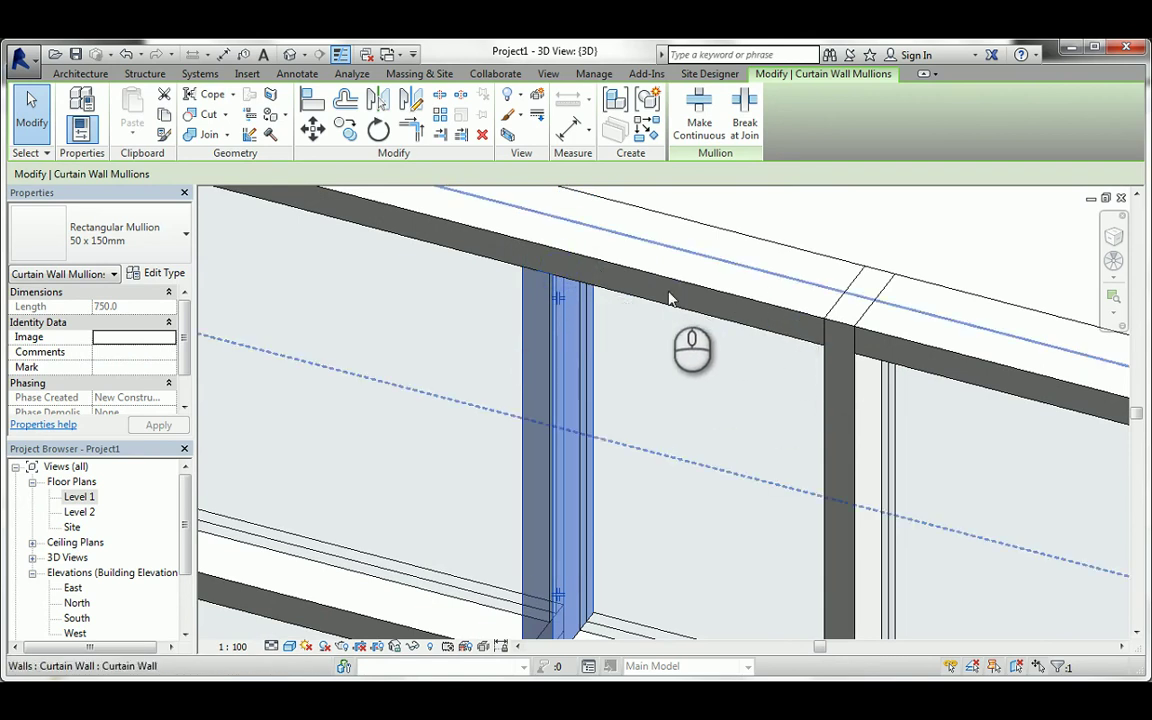
key("Escape")
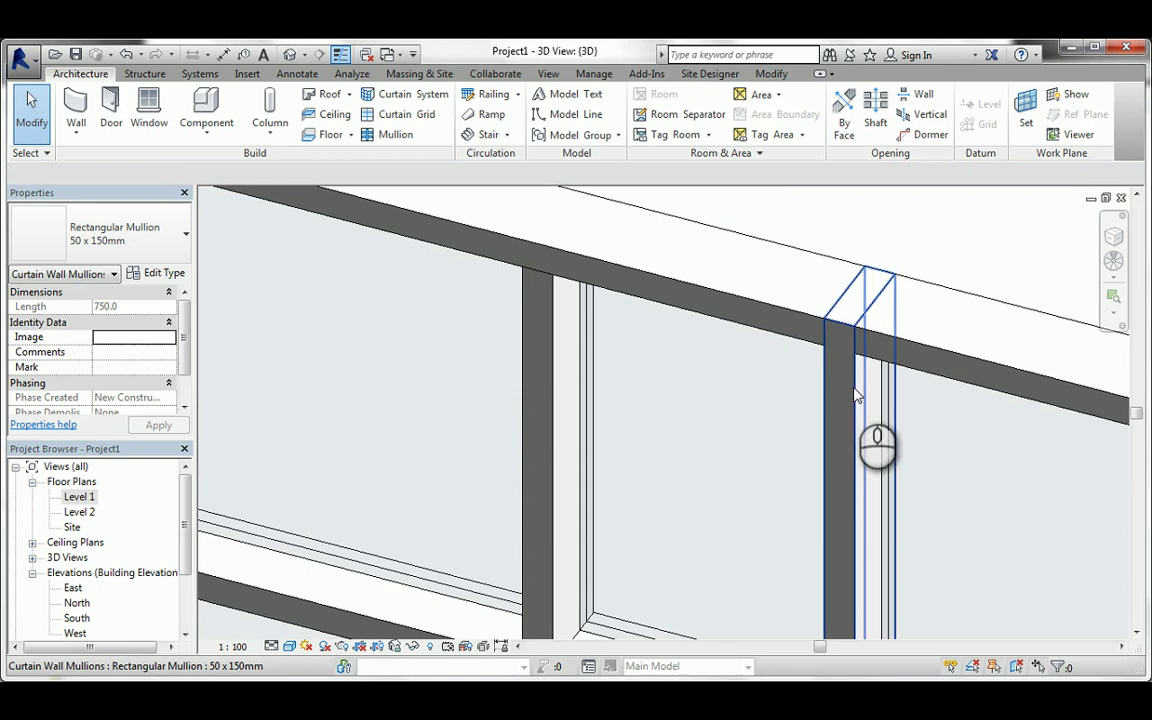
- Toggle the top join of the third vertical grid line's uppermost mullion so the top mullion runs continuously past it
left_click(845, 352)
left_click(847, 349)
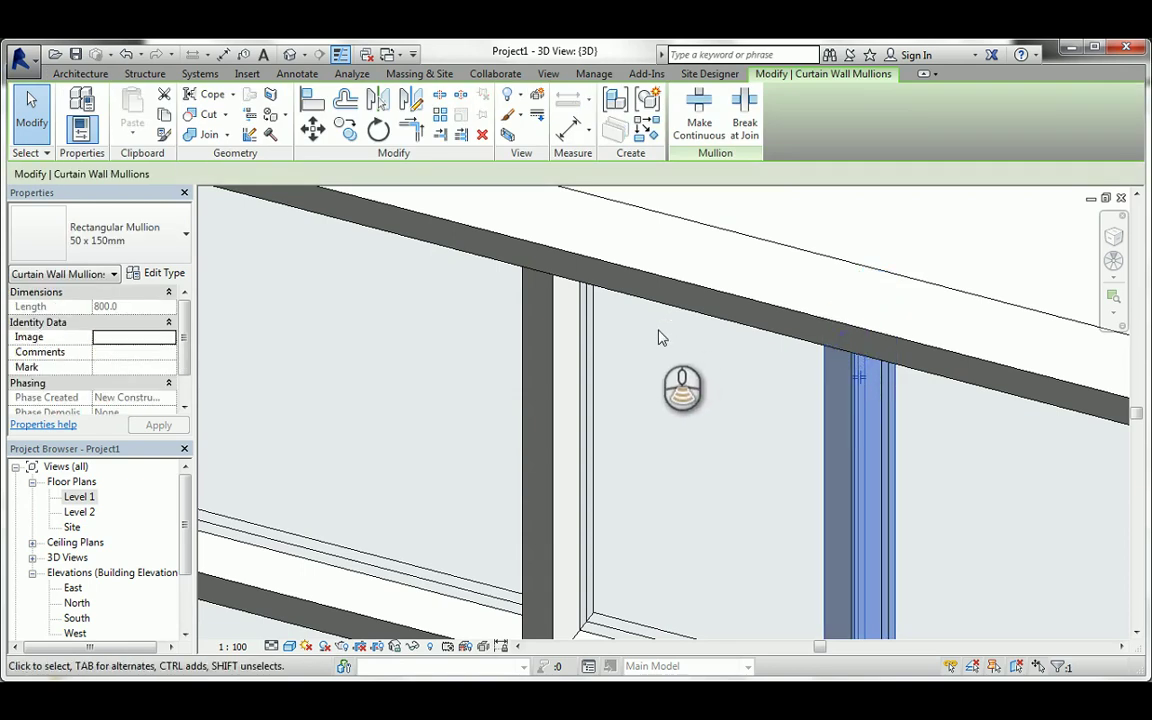
scroll(661, 334, "down", 5)
middle_click_drag(880, 405, 715, 393)
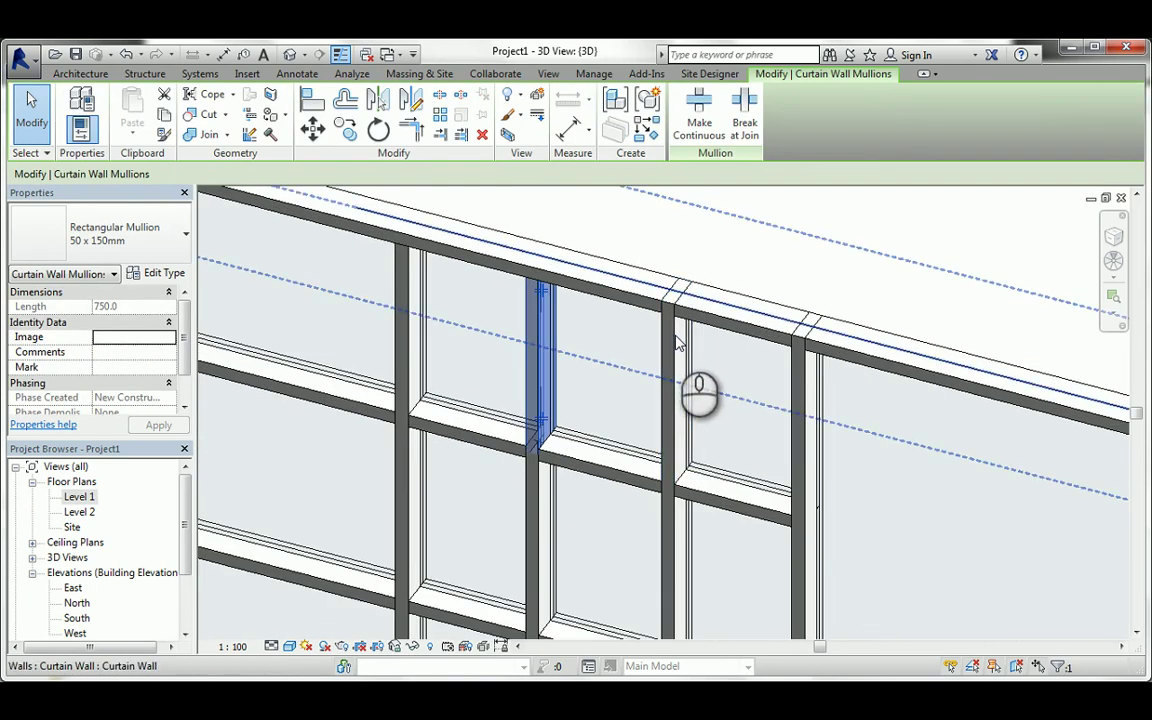
- Toggle the top joins of the uppermost mullions on the fourth and fifth vertical grid lines so the wall's top mullion runs through
left_click(674, 331)
left_click(819, 207)
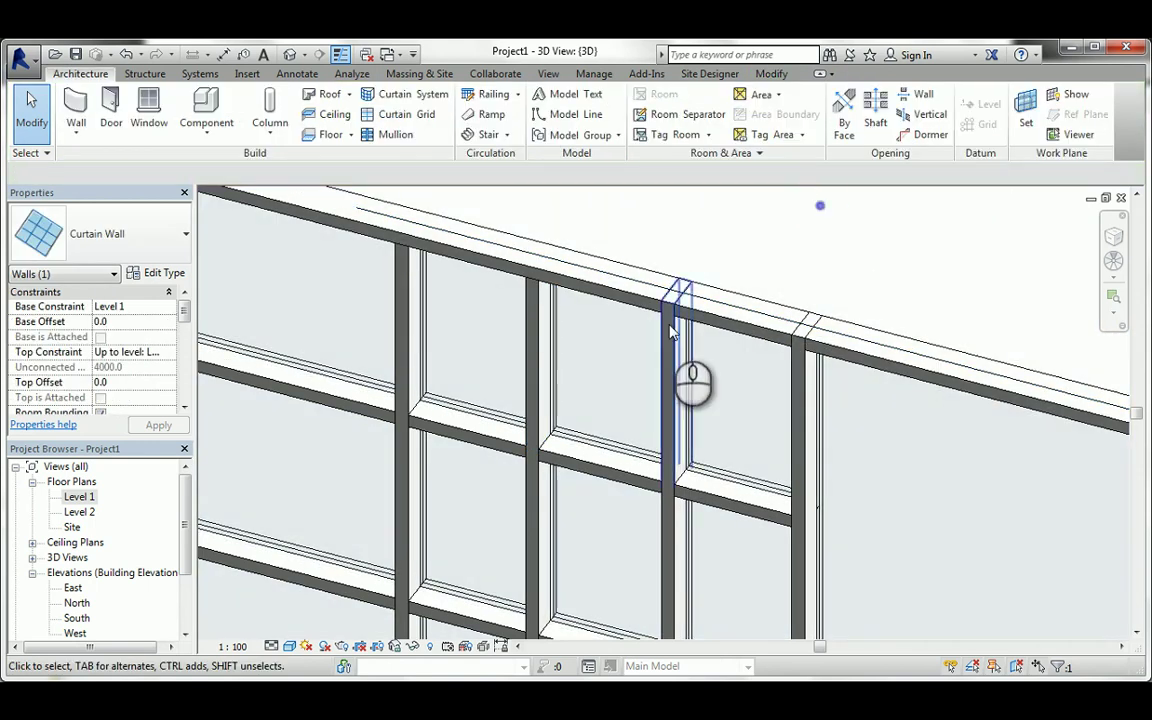
left_click(671, 327)
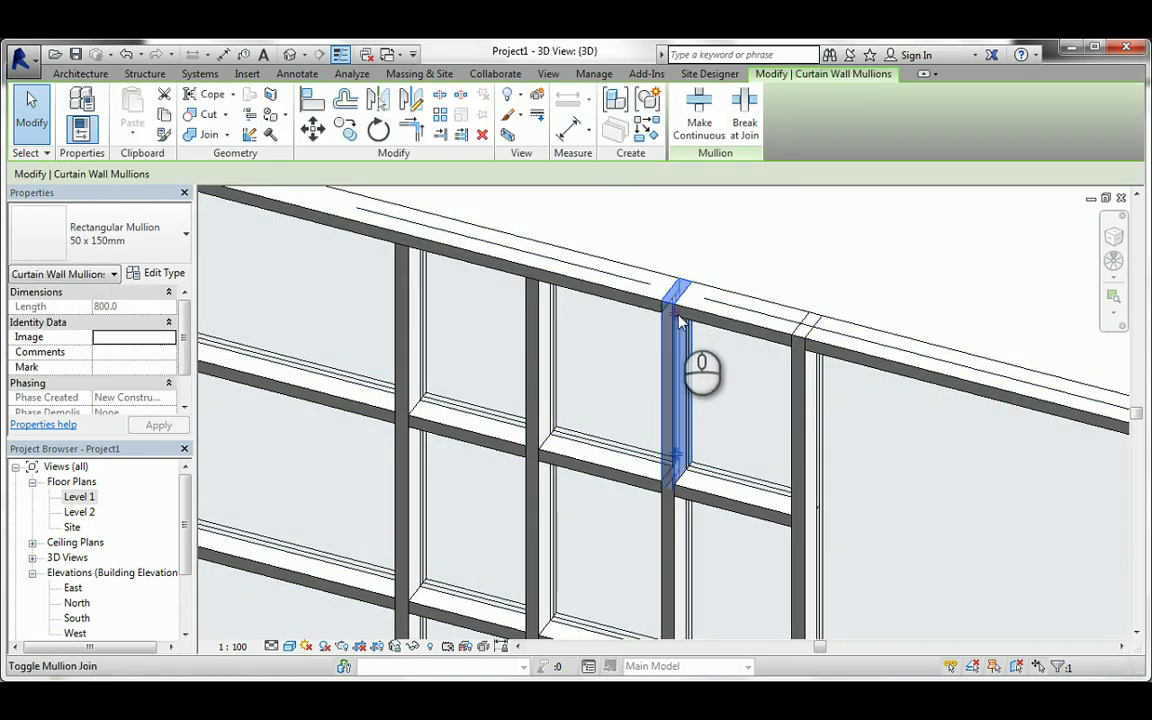
left_click(808, 352)
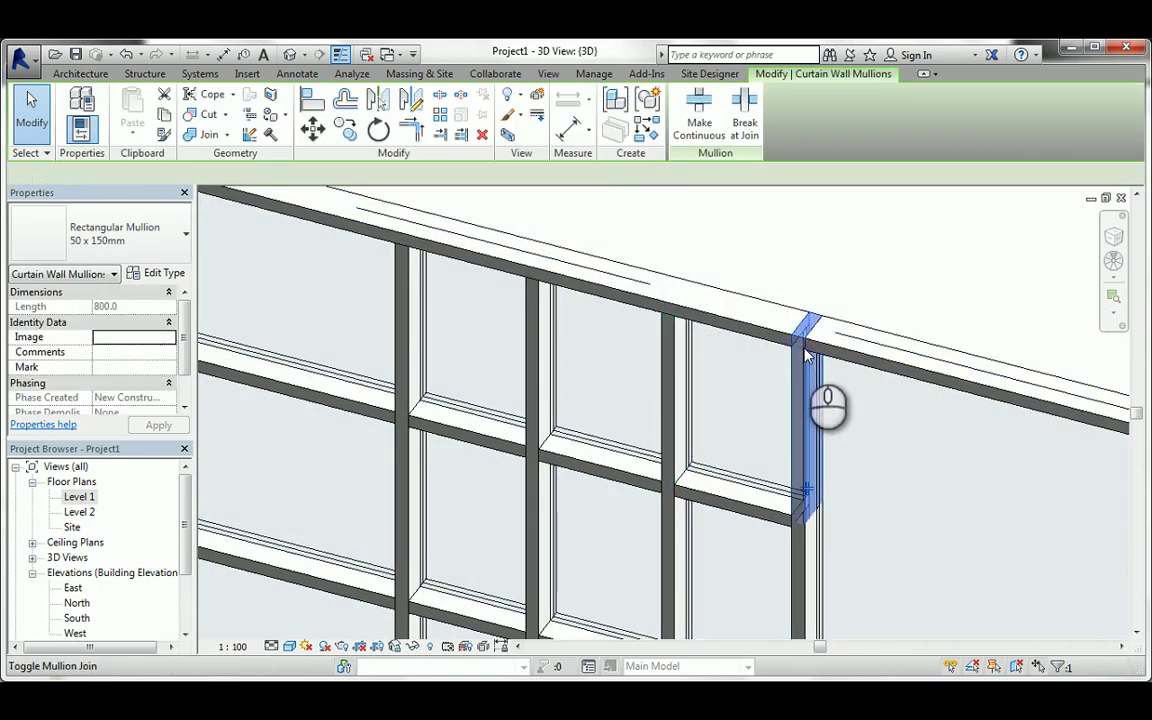
- Toggle the top joins of the two short lower vertical mullions so the horizontal mullion above them runs continuously
scroll(589, 331, "down", 3)
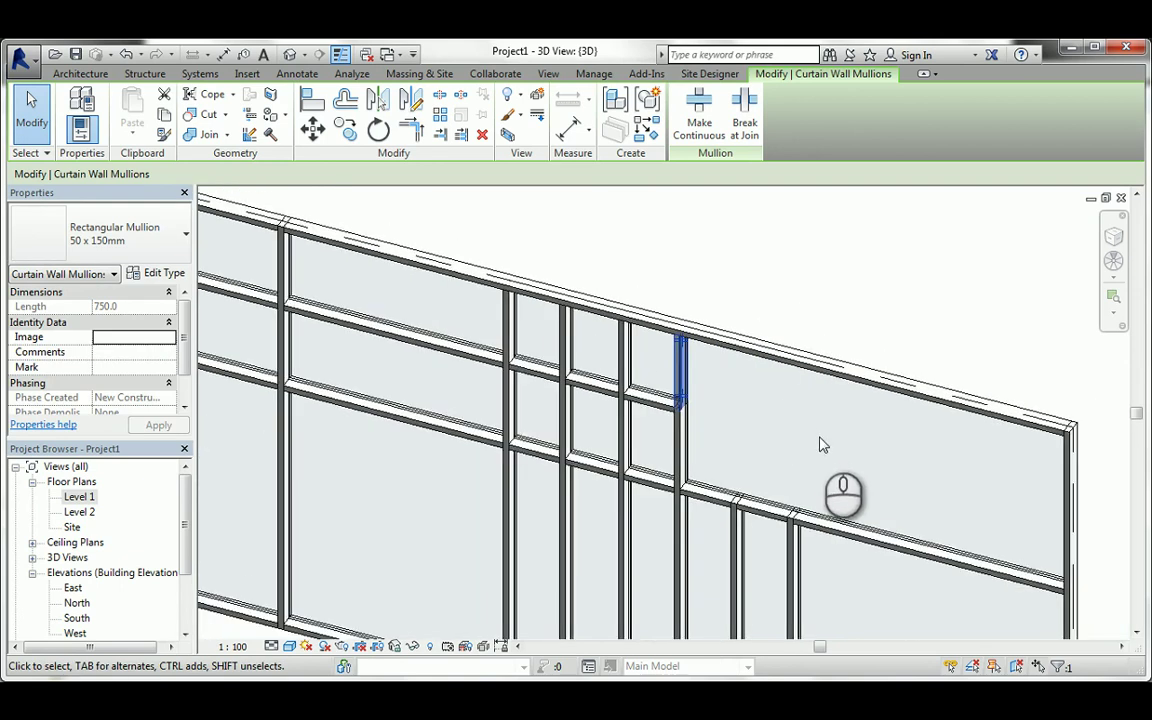
middle_click_drag(823, 442, 792, 461)
scroll(793, 440, "up", 2)
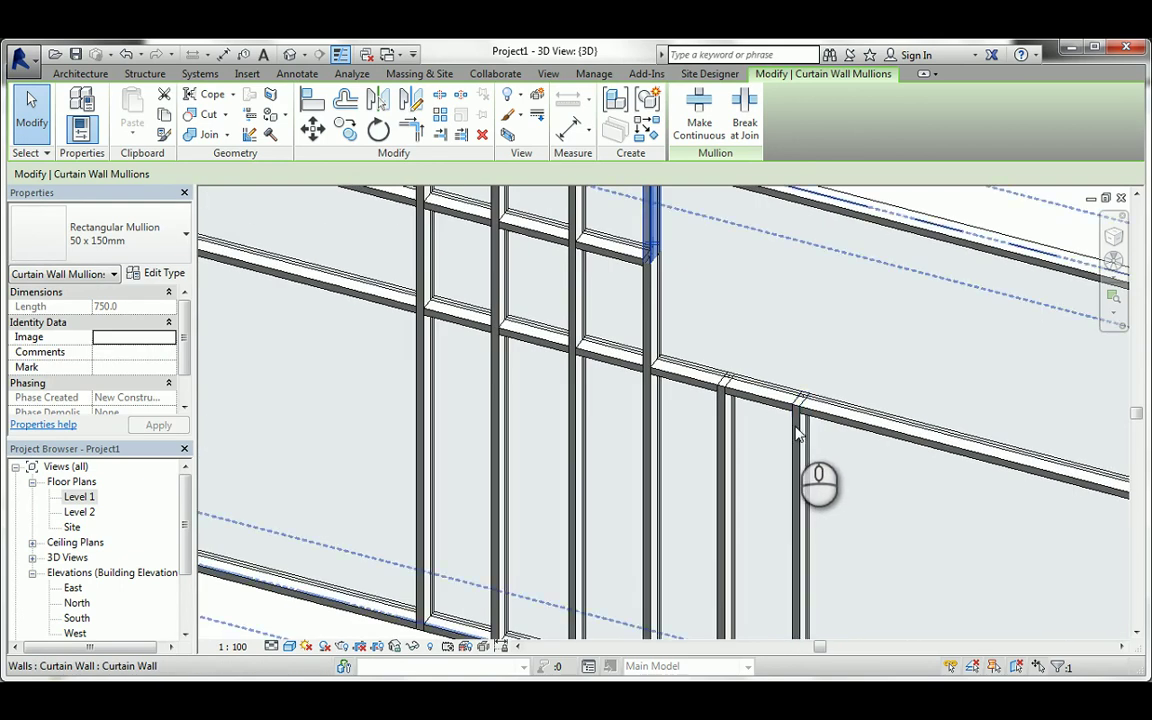
left_click(797, 428)
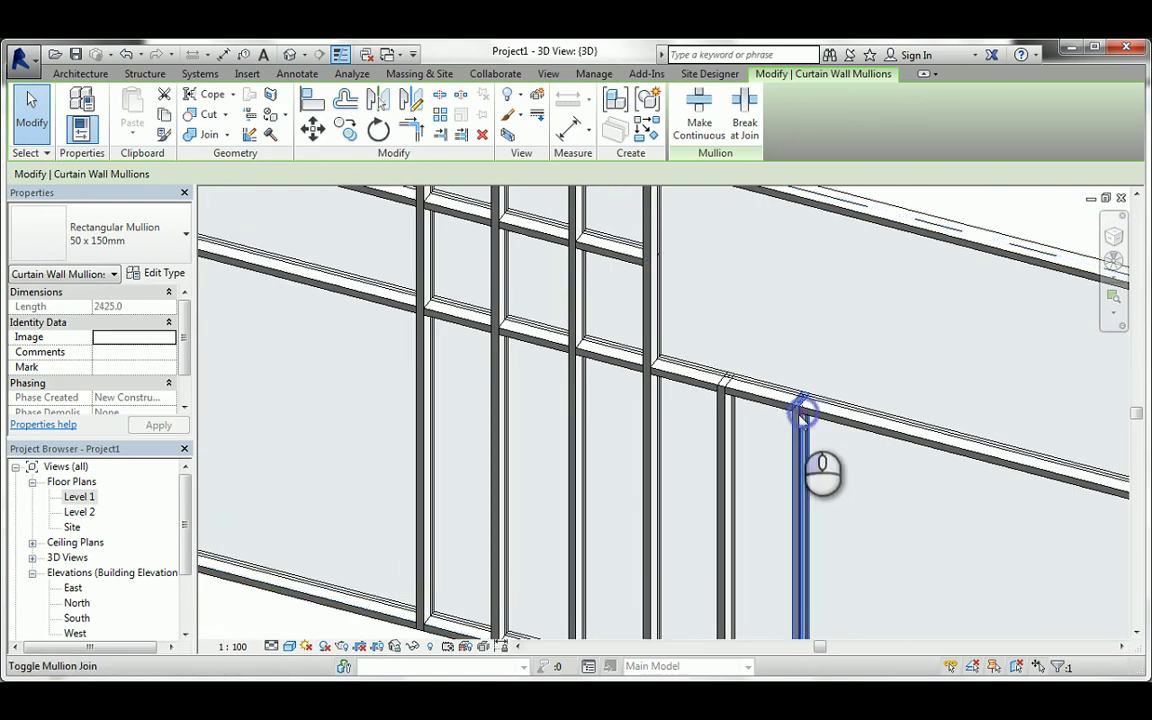
left_click(727, 410)
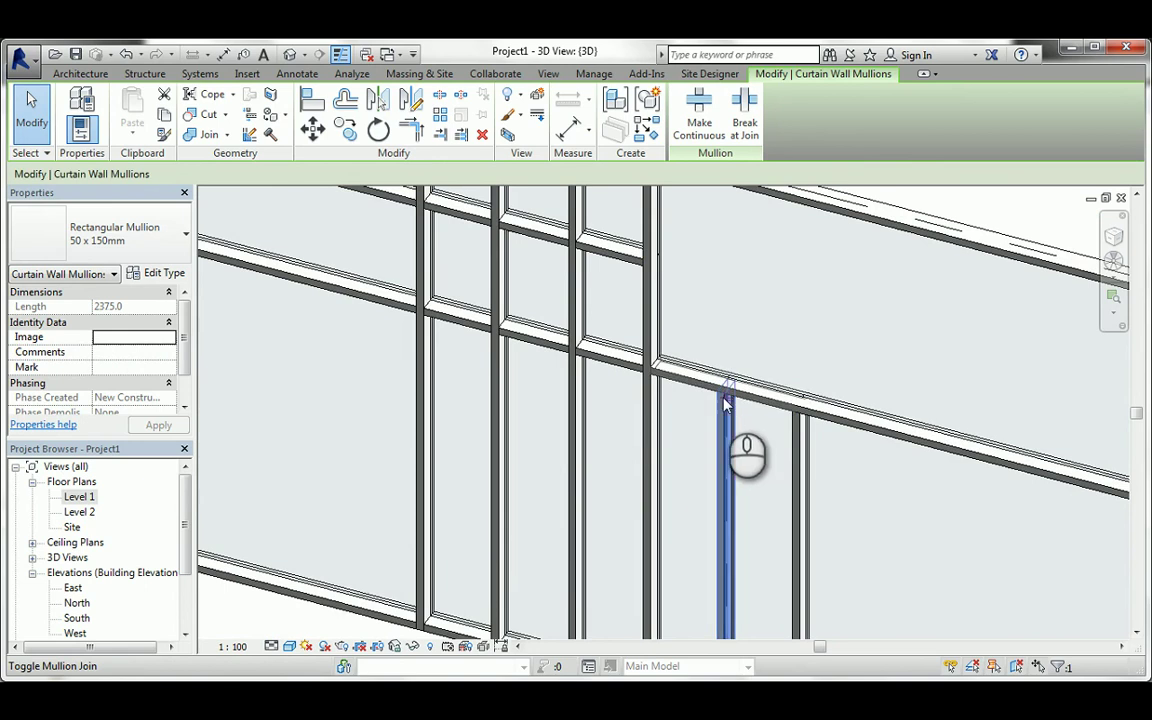
- Toggle the top join of the first vertical grid line's uppermost mullion so the top mullion runs past it
scroll(599, 411, "down", 3)
middle_click_drag(599, 411, 781, 582)
left_click(530, 225)
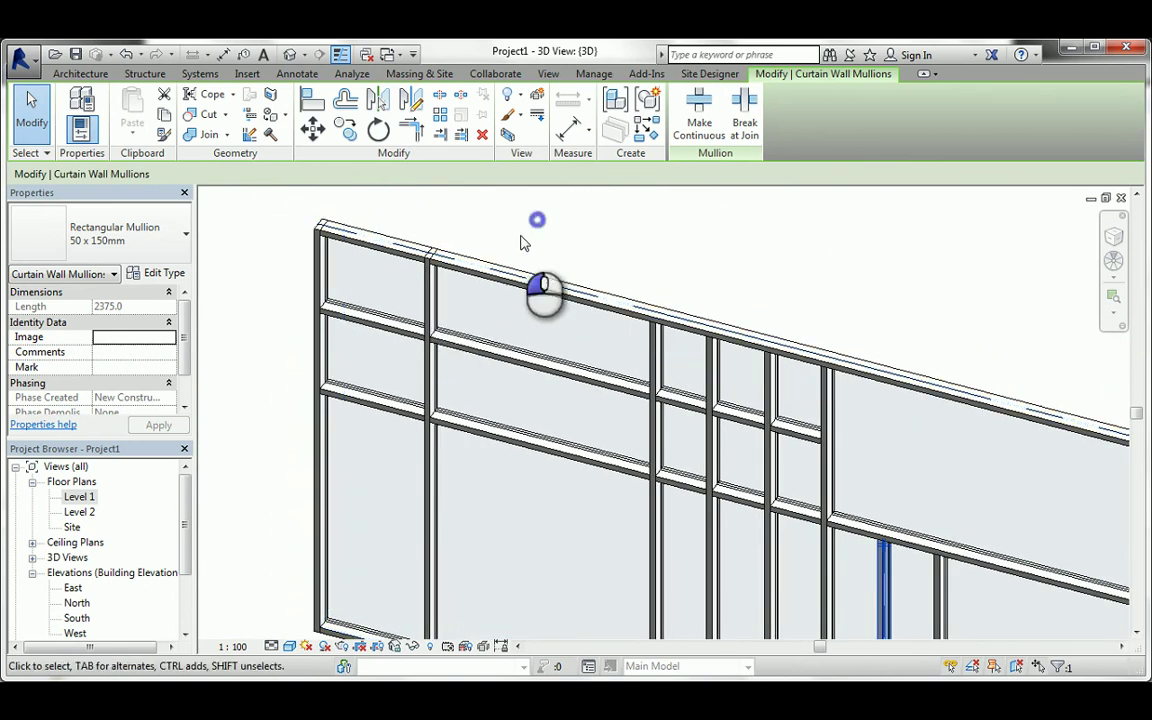
left_click(430, 283)
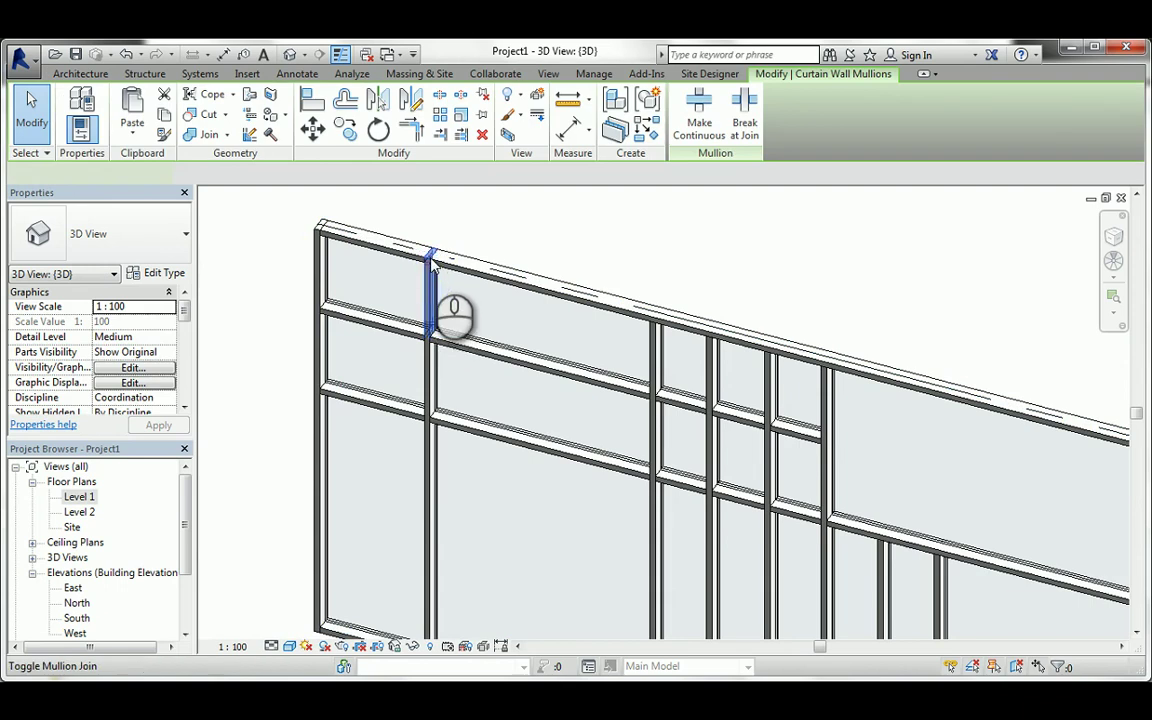
- Toggle the top join of the curtain wall's left end mullion so the top mullion extends over the corner
scroll(432, 285, "up", 3)
middle_click_drag(387, 320, 588, 388)
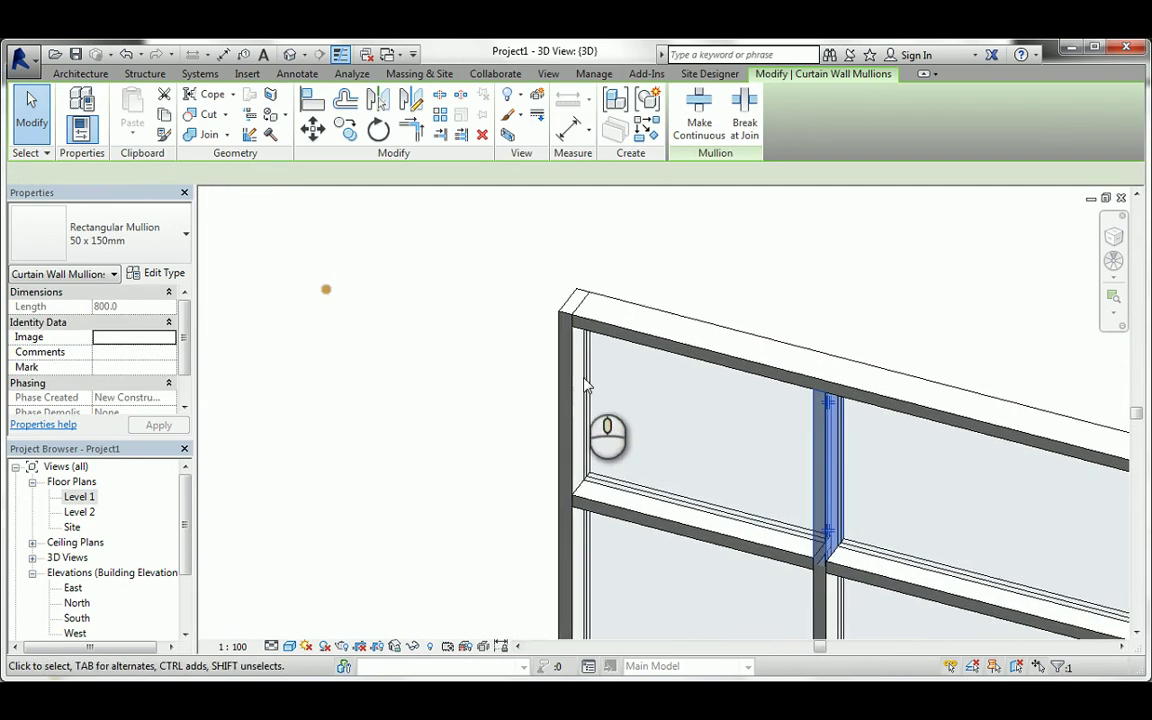
left_click(557, 345)
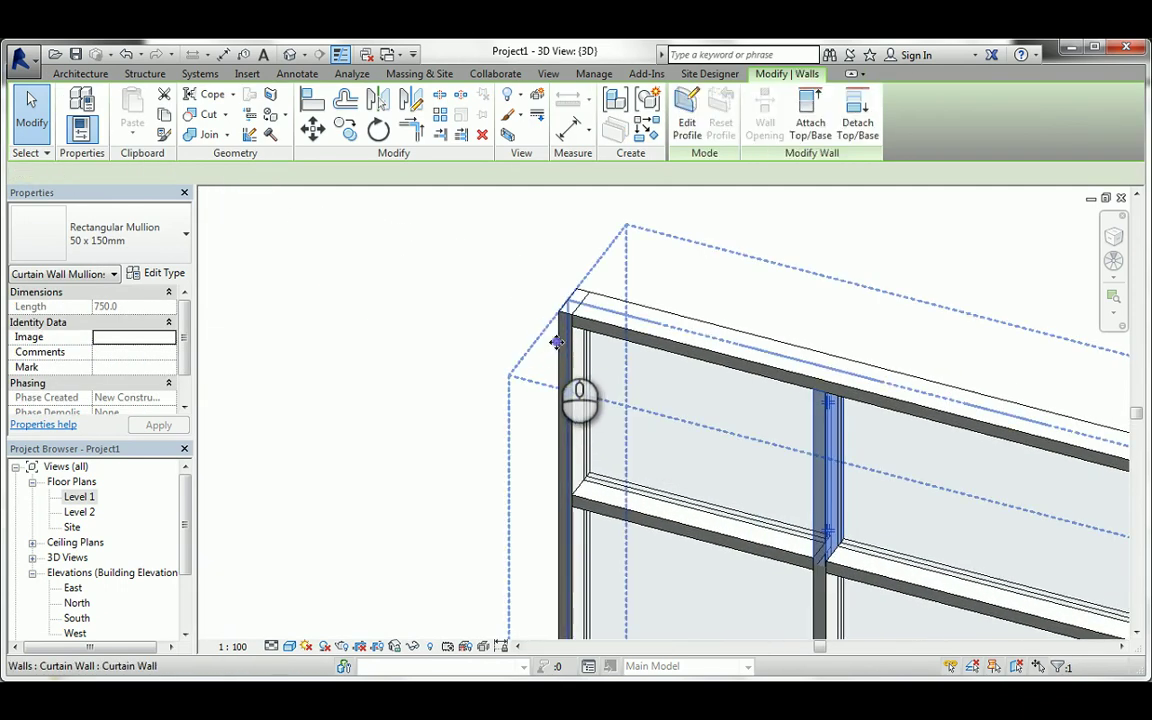
left_click(545, 328)
left_click(573, 343)
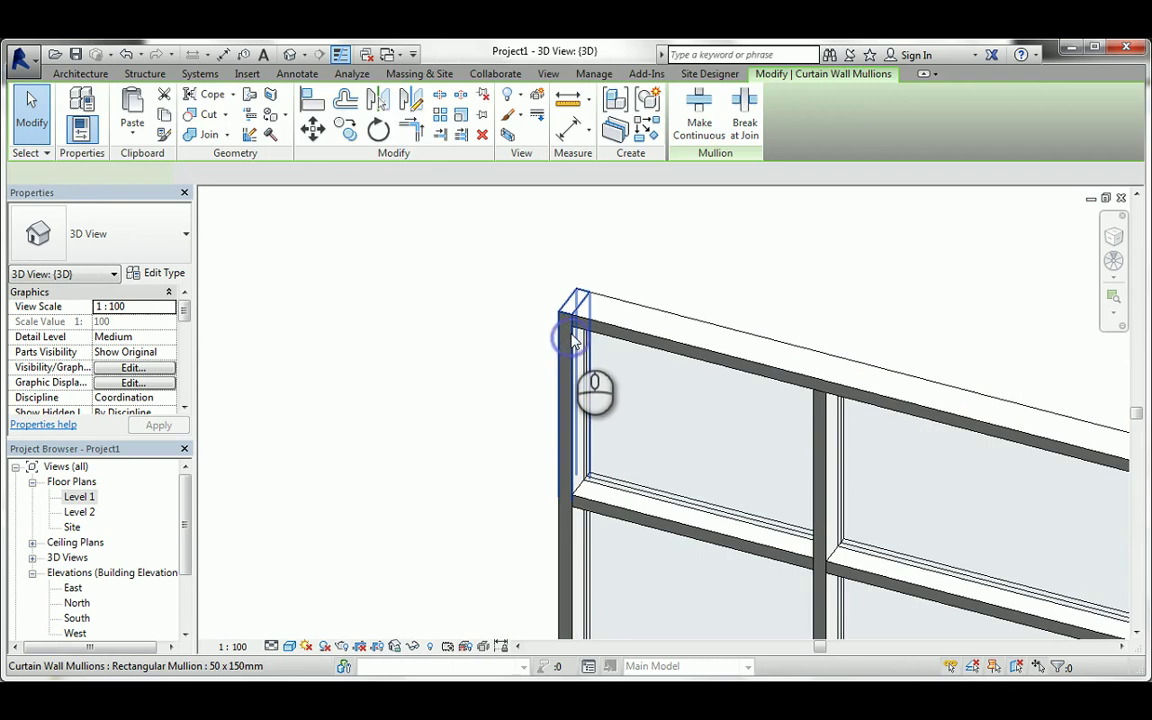
left_click(470, 316)
scroll(470, 316, "down", 2)
- Toggle the top join of the curtain wall's right end mullion so the top mullion extends over that corner
scroll(363, 329, "down", 3)
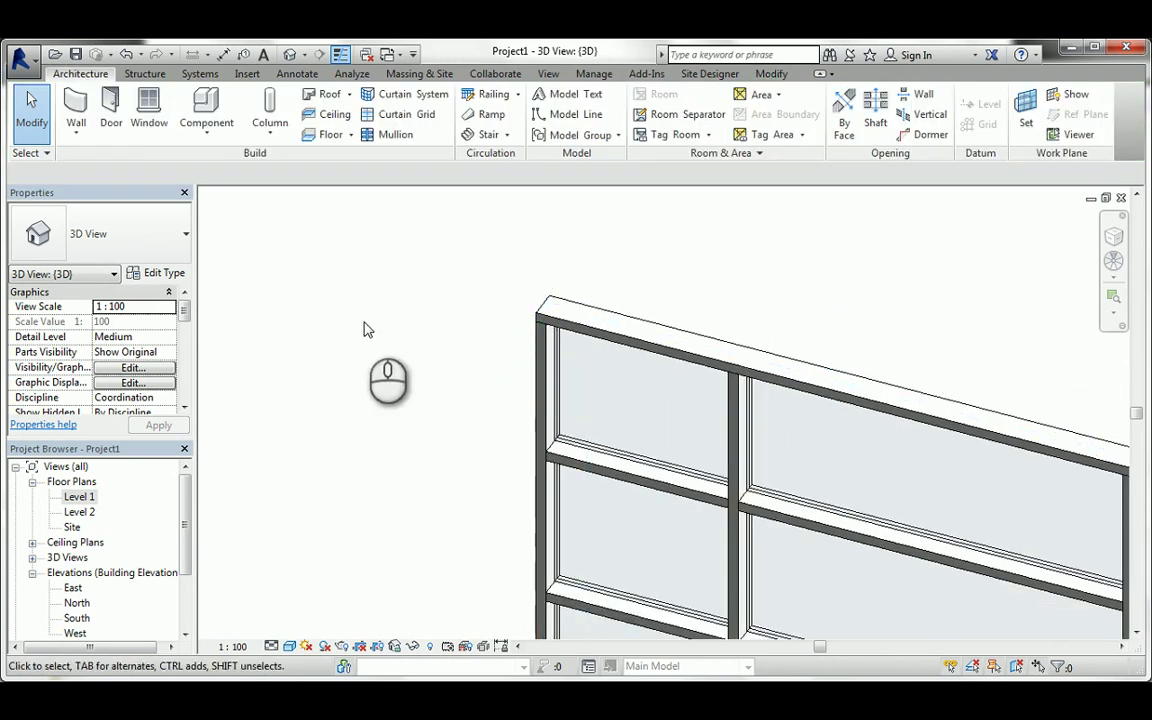
scroll(743, 442, "down", 2)
scroll(925, 472, "up", 3)
scroll(925, 472, "up", 4)
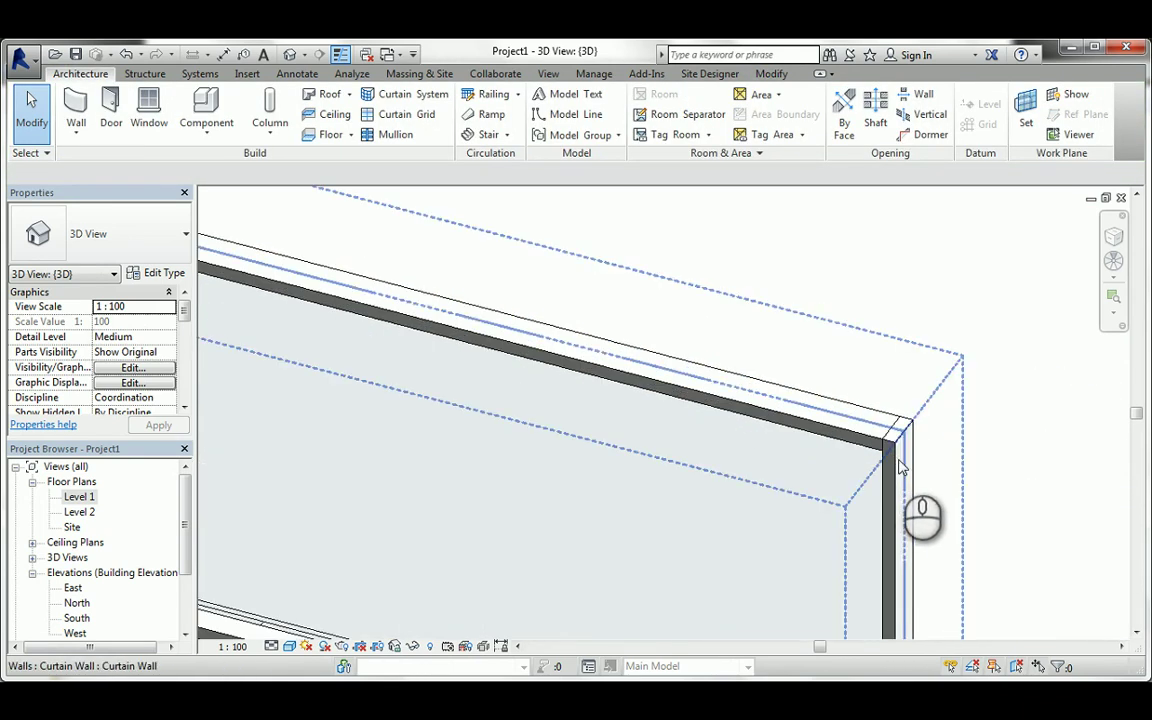
scroll(900, 466, "down", 1)
scroll(900, 466, "up", 1)
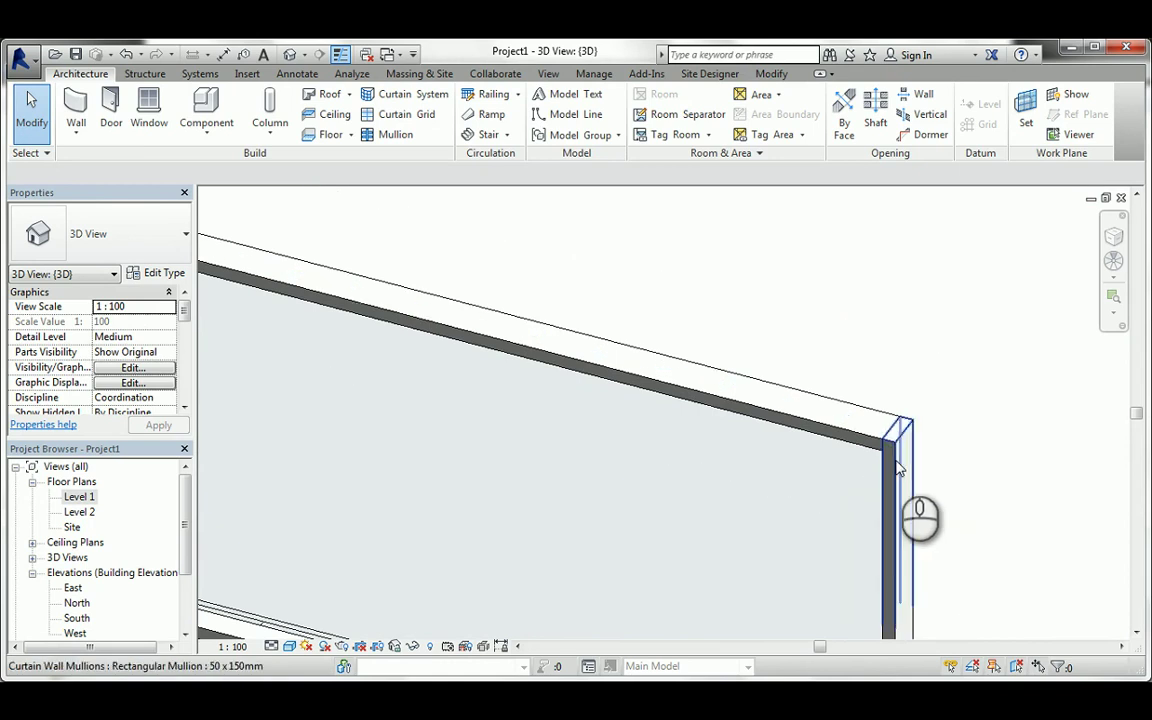
left_click(897, 468)
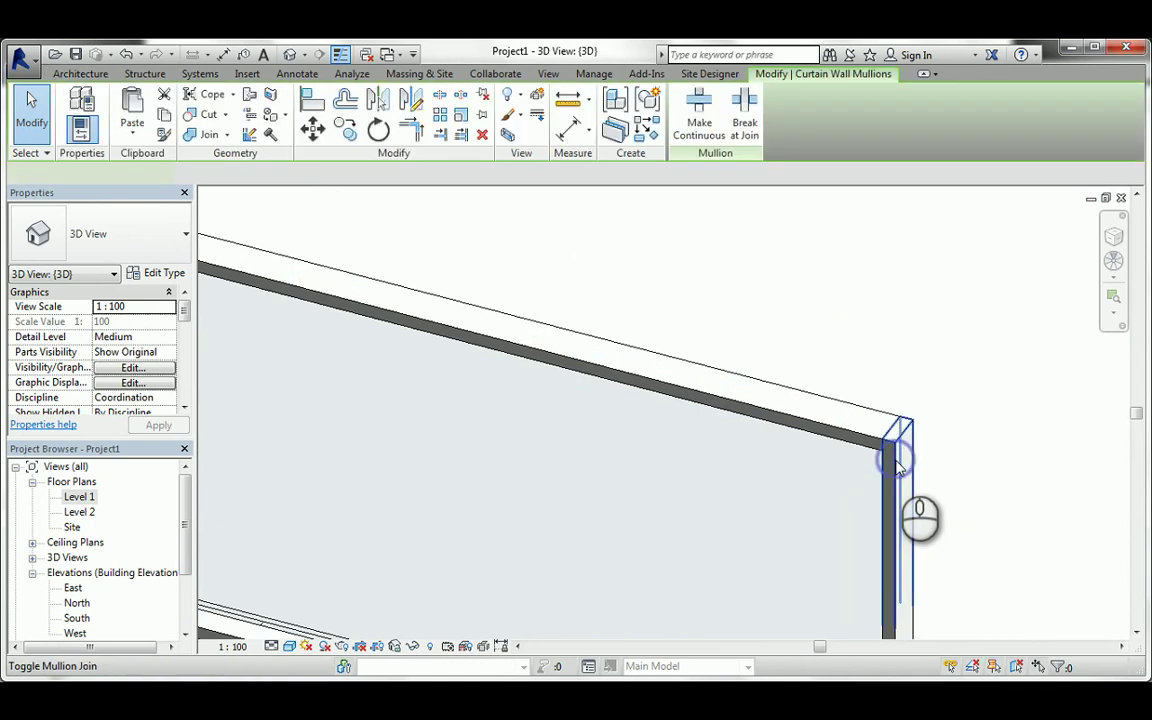
left_click(980, 489)
- Delete the bottom mullion beneath the wide panel between the first and second vertical grid lines
scroll(985, 489, "down", 3)
scroll(586, 452, "down", 2)
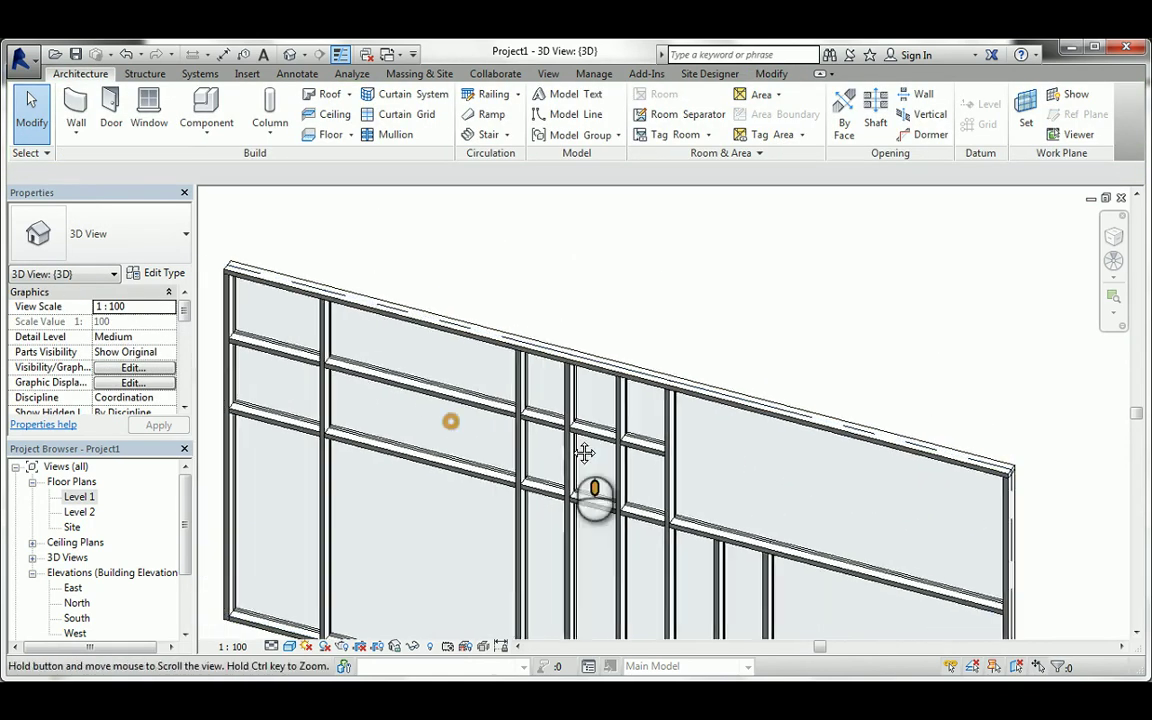
scroll(440, 390, "up", 2)
middle_click_drag(797, 527, 773, 398)
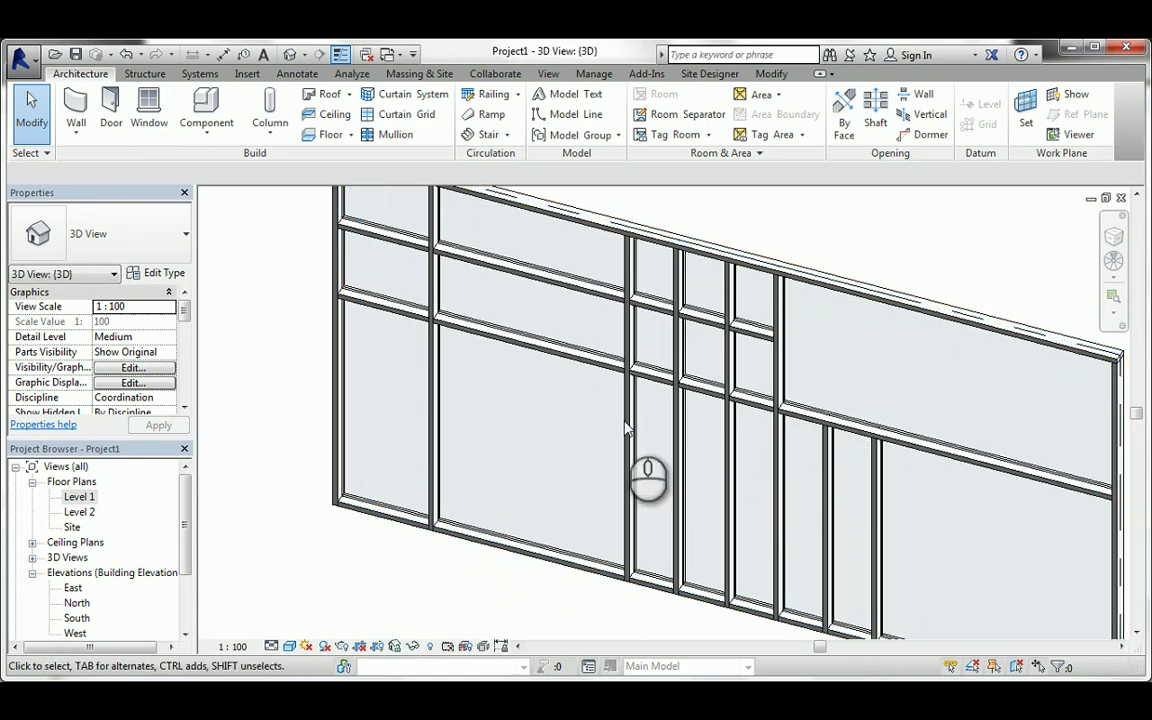
mouse_move(550, 478)
middle_mouse_down()
mouse_move(535, 468)
mouse_move(530, 486)
middle_mouse_up()
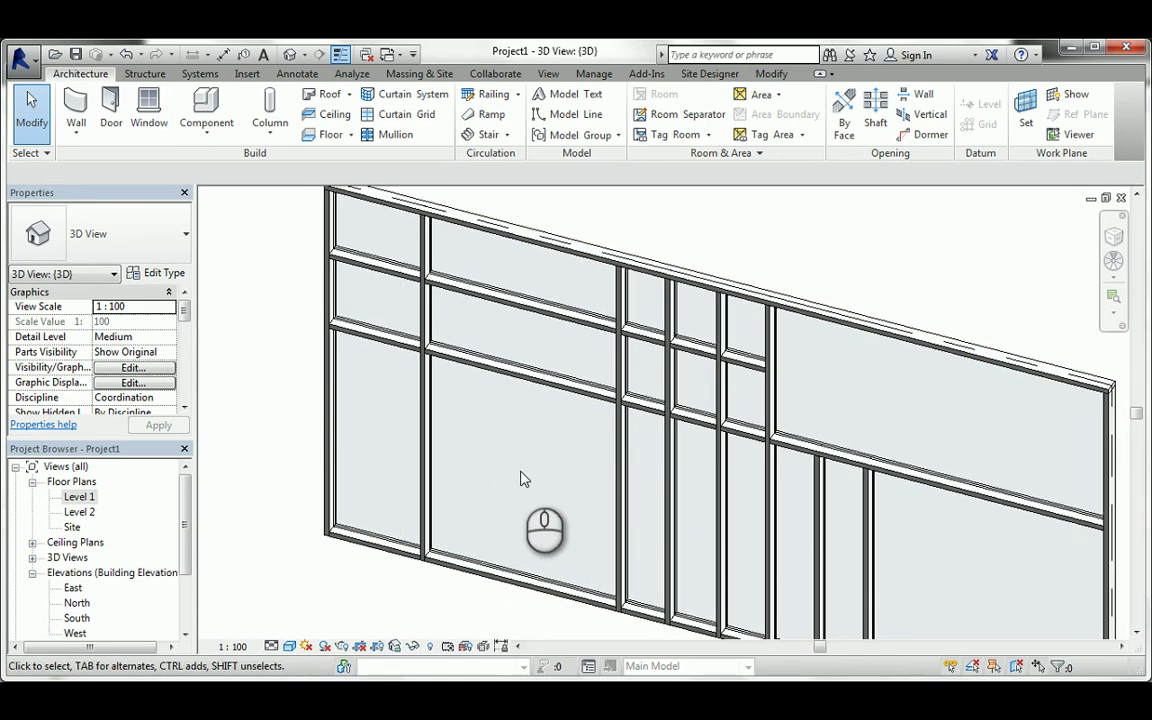
middle_click_drag(634, 457, 471, 434)
scroll(489, 443, "down", 2)
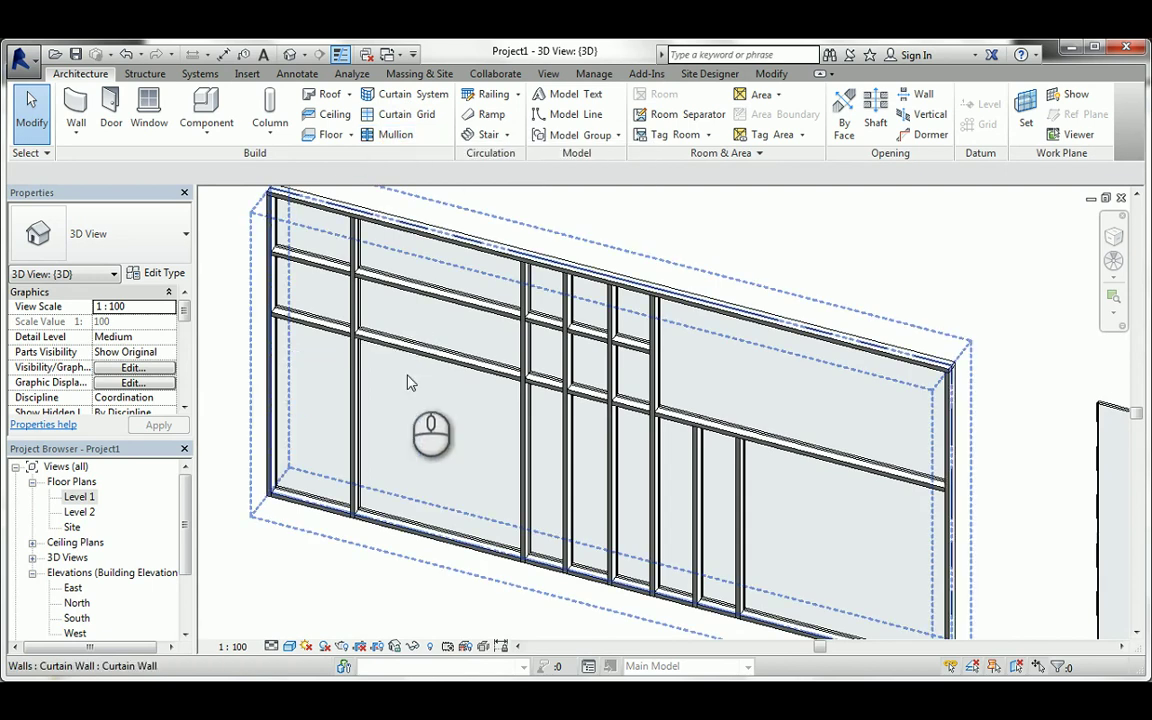
scroll(390, 515, "up", 5)
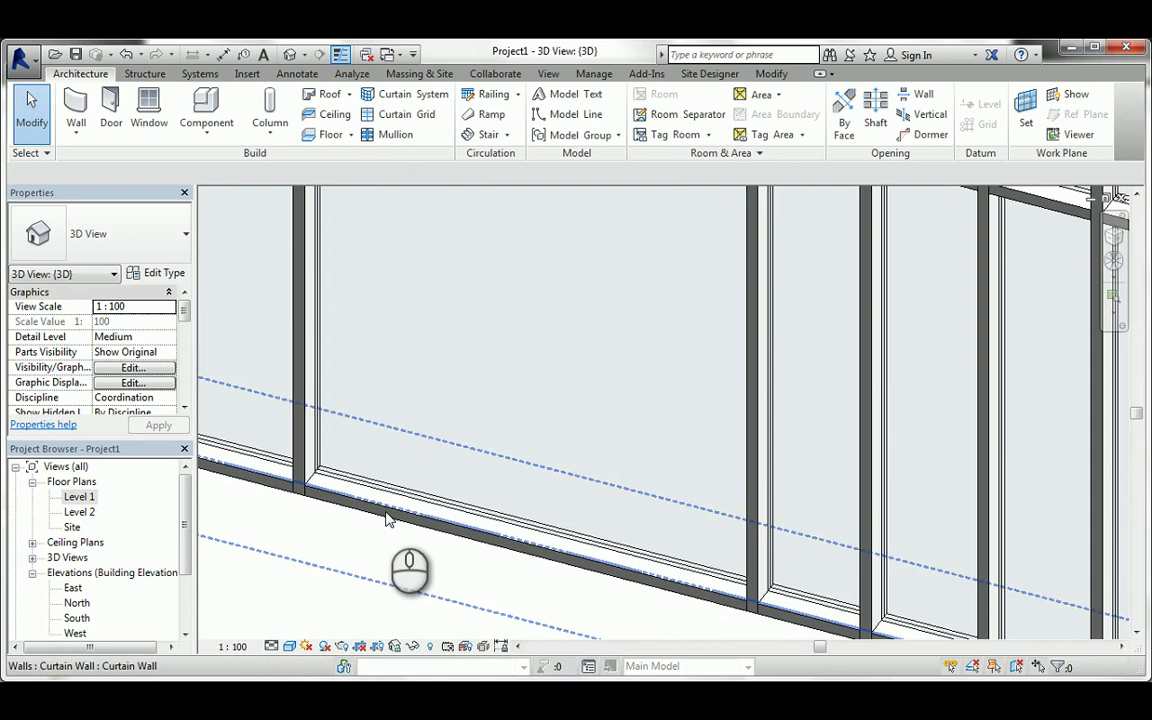
left_click(390, 515)
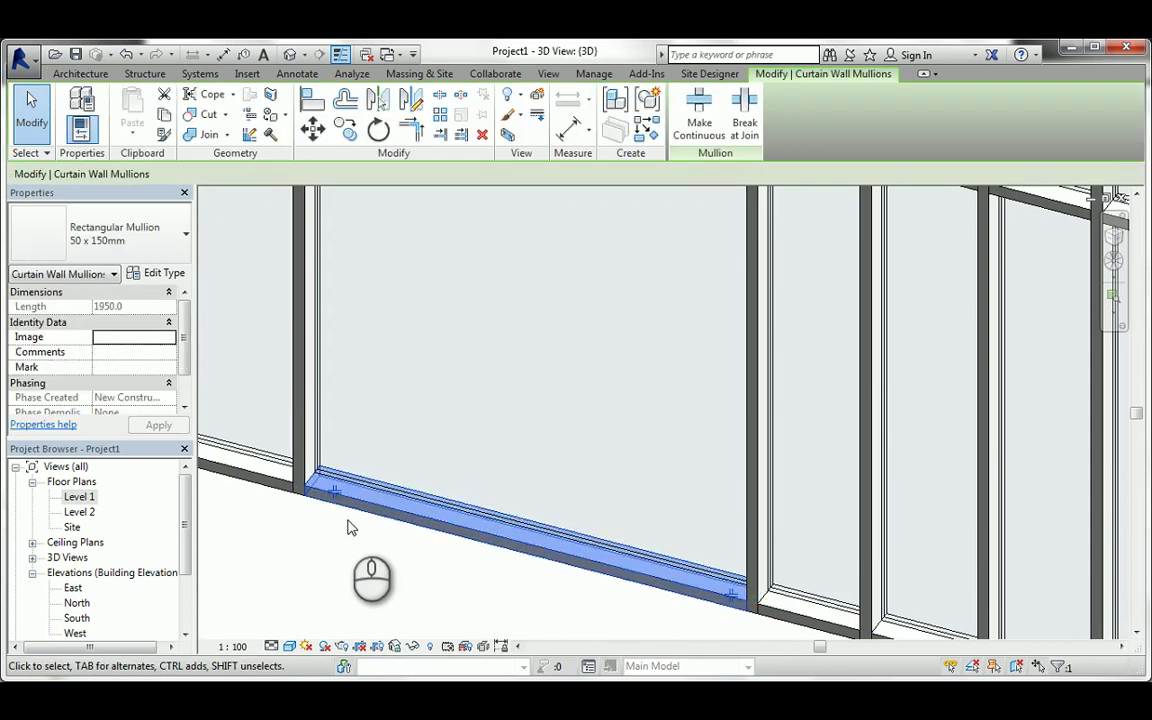
left_click(348, 524)
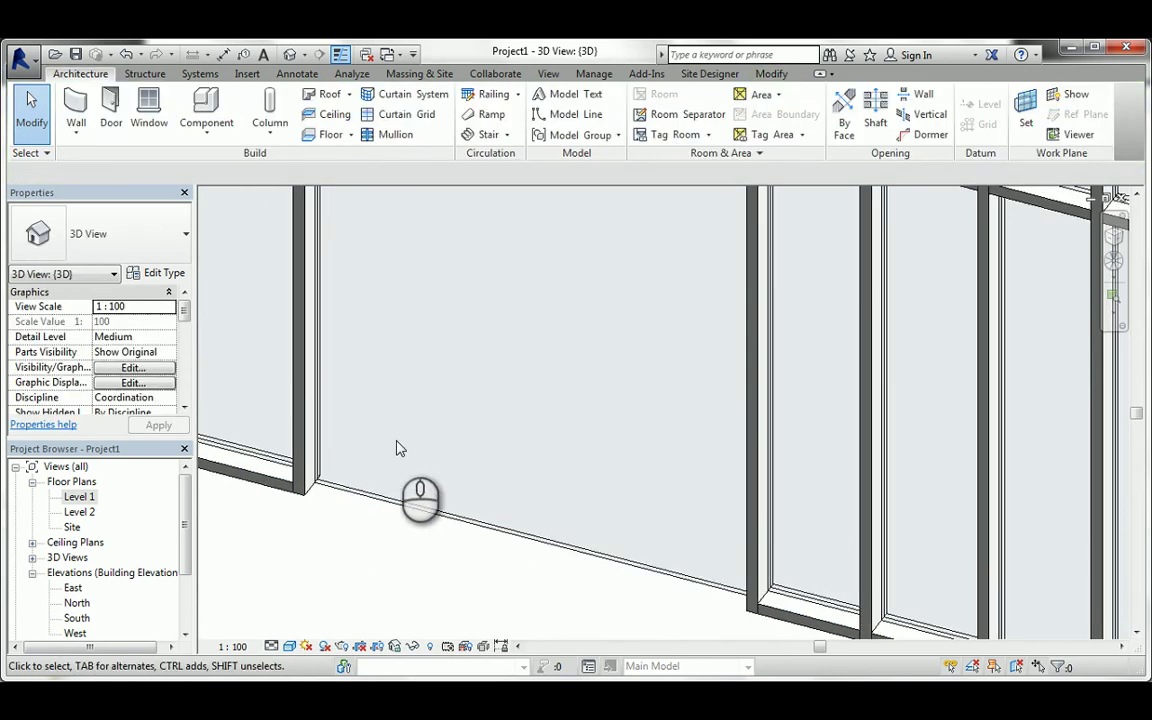
- Delete the mullion on the rightmost short vertical grid line of the curtain wall
middle_click_drag(398, 447, 442, 397)
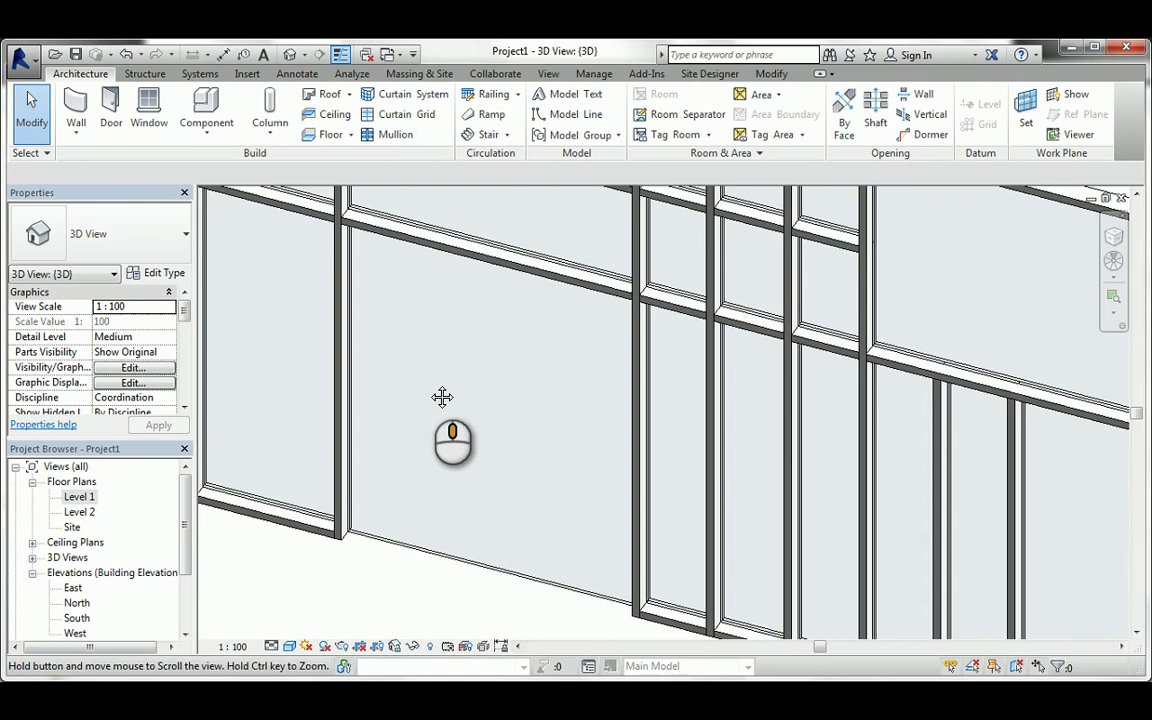
middle_click_drag(442, 397, 442, 397)
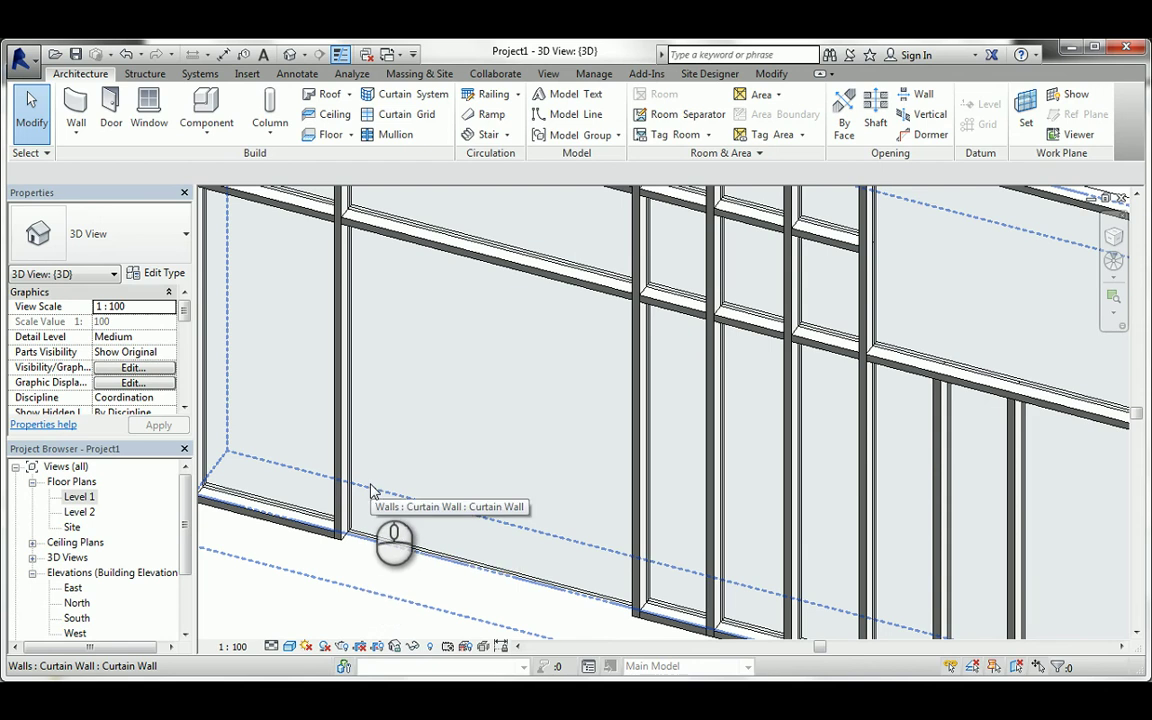
scroll(371, 490, "down", 3)
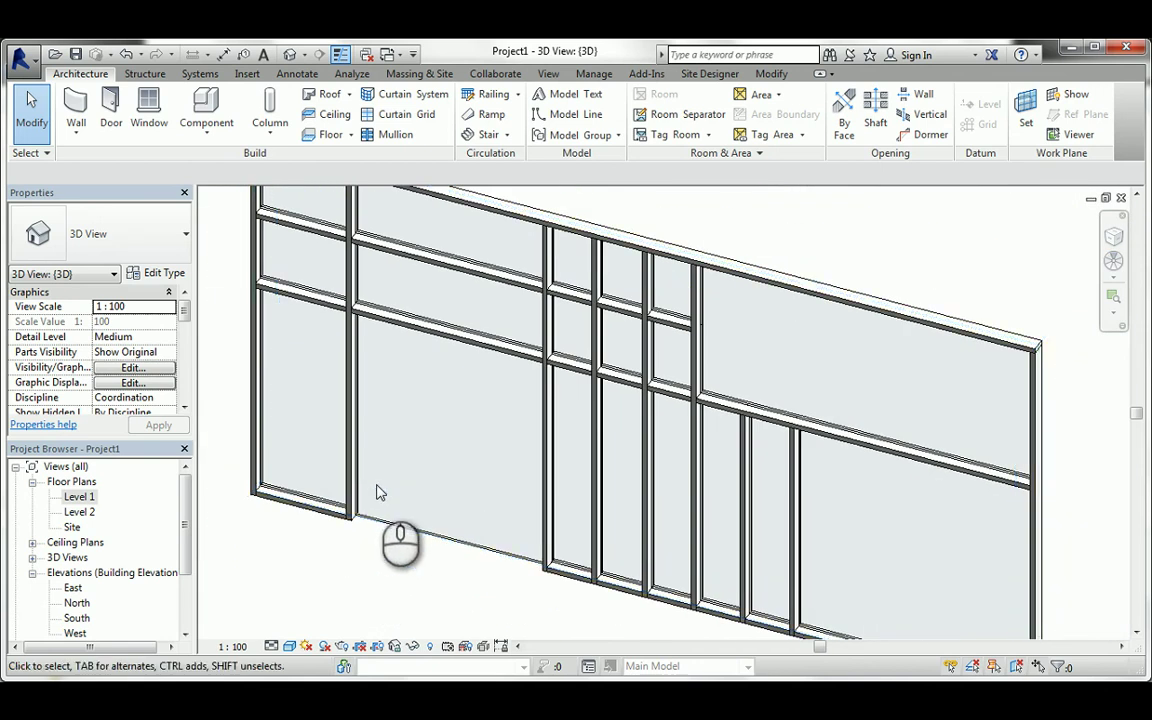
scroll(585, 368, "up", 3)
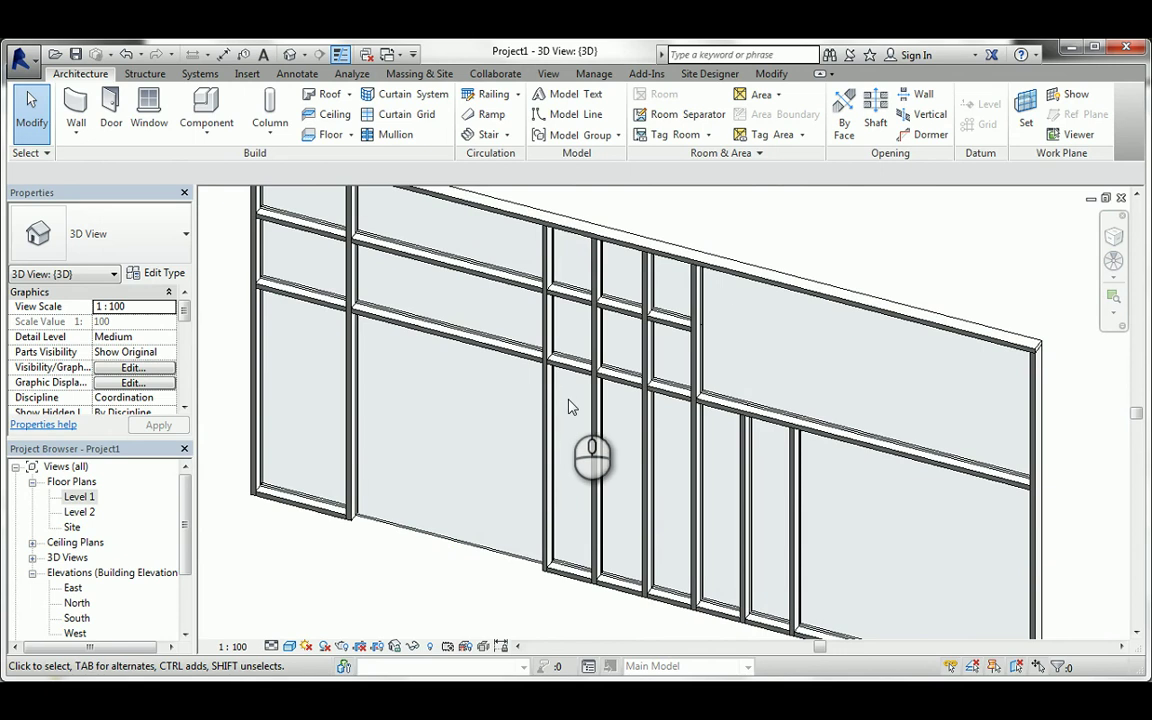
left_click(795, 480)
key("Delete")
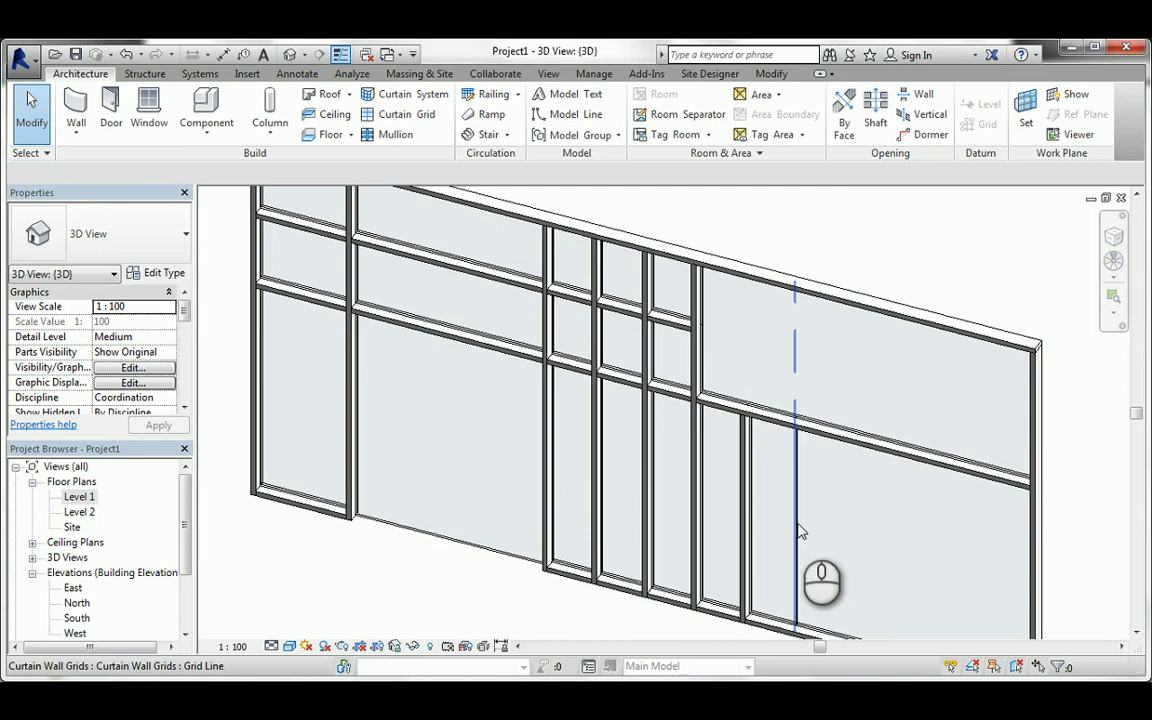
- Delete the rightmost short vertical grid line that no longer carries a mullion
scroll(818, 518, "up", 3)
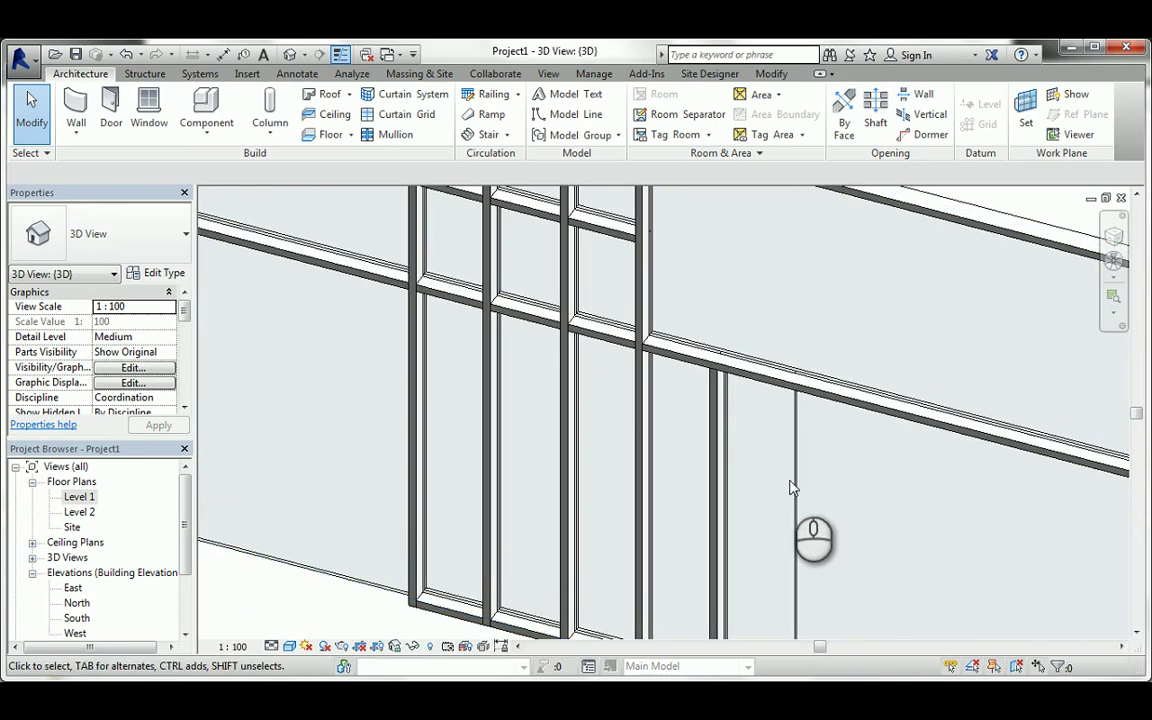
left_click(796, 520)
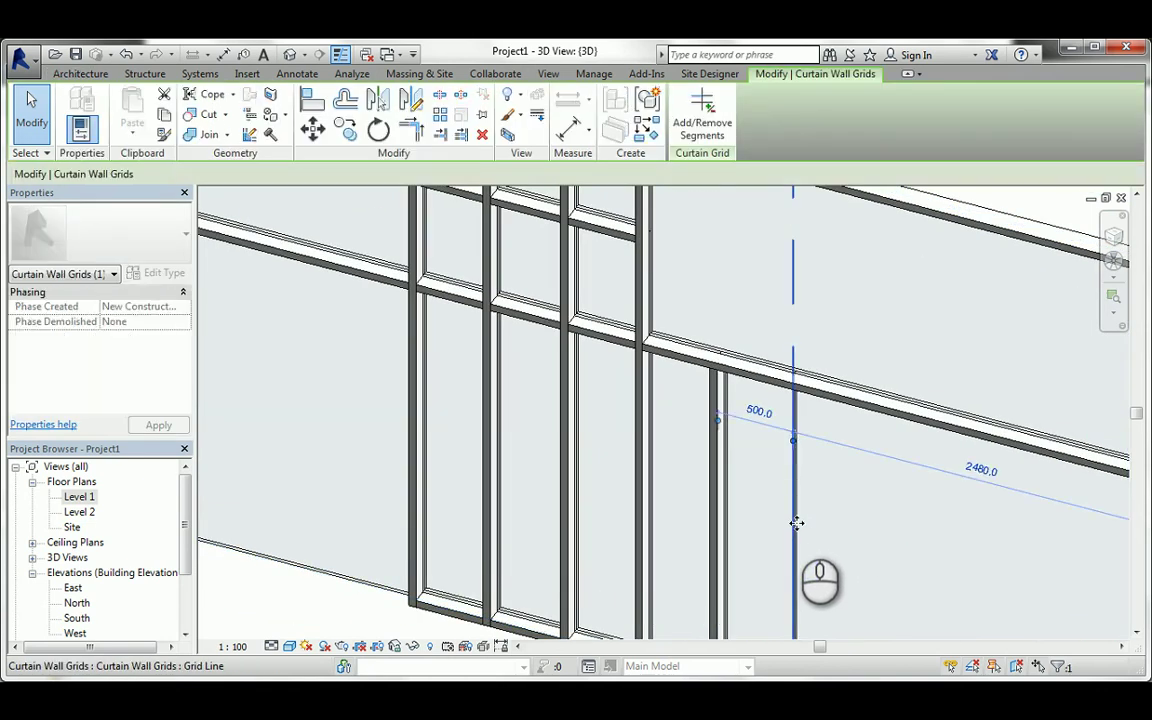
key("Delete")
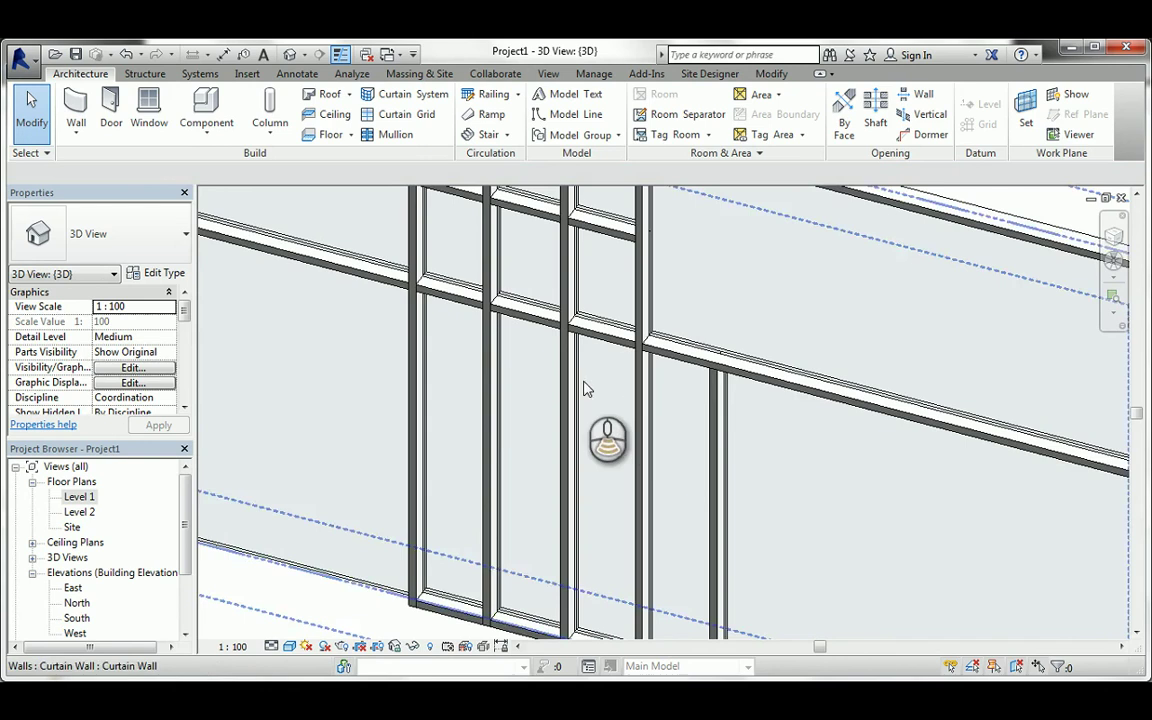
- Unpin the lower vertical mullion on the first interior grid line of the Storefront wall
scroll(585, 388, "down", 5)
middle_click_drag(692, 409, 847, 494)
middle_click_drag(643, 412, 812, 470)
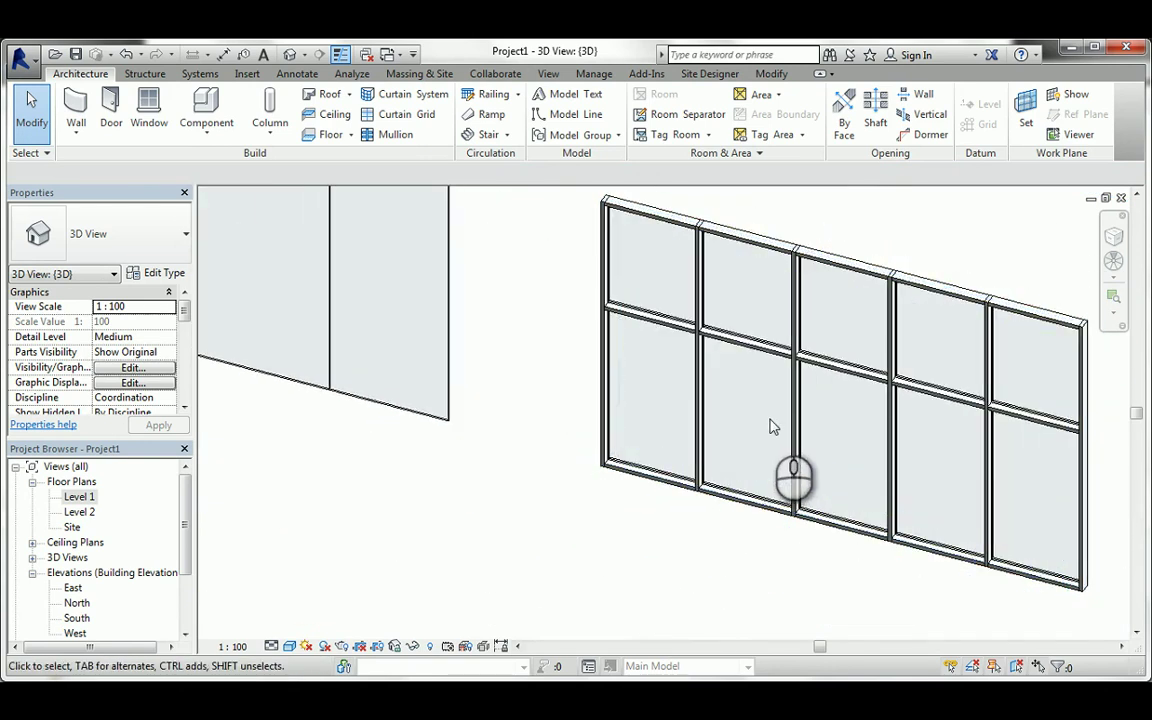
left_click(701, 478)
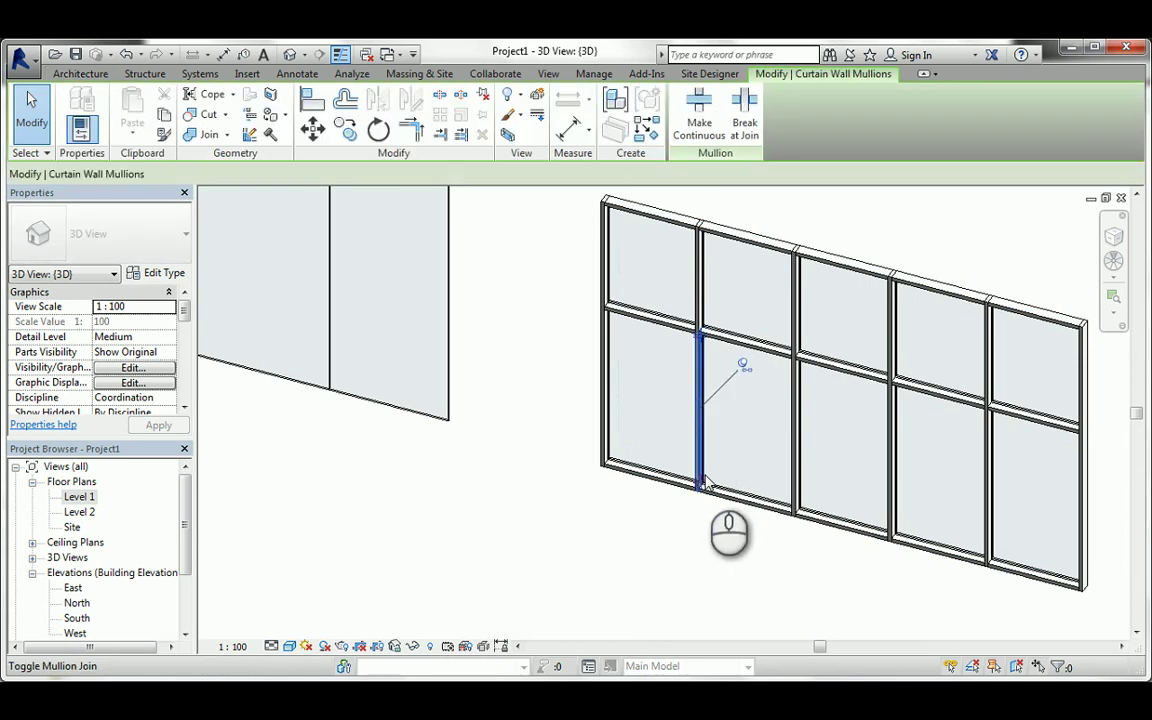
scroll(753, 391, "up", 4)
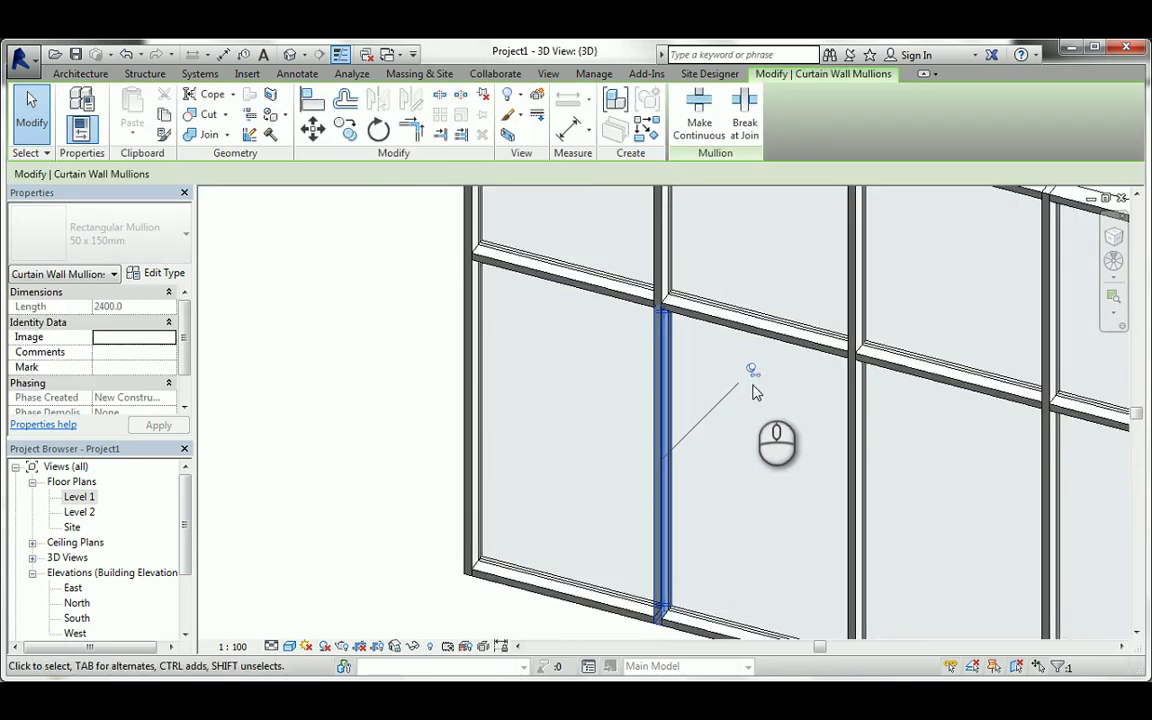
left_click(752, 371)
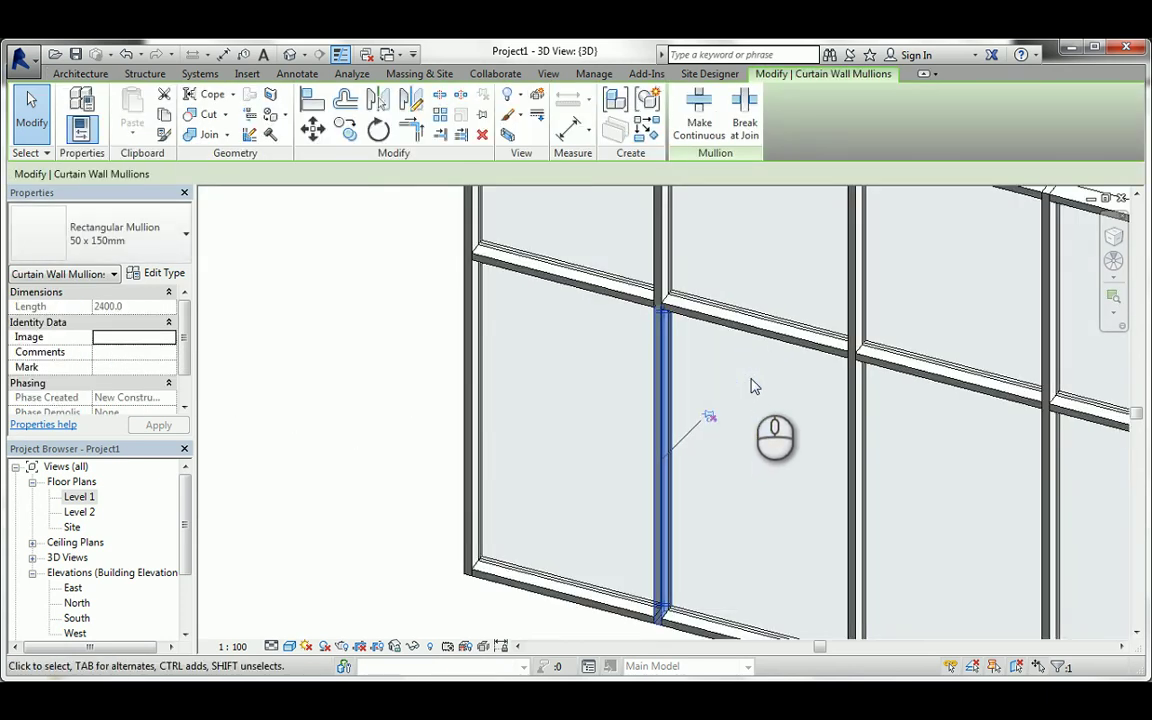
- Try deleting the unpinned lower vertical mullion on the Storefront wall's first interior grid line, restoring it again
key("Delete")
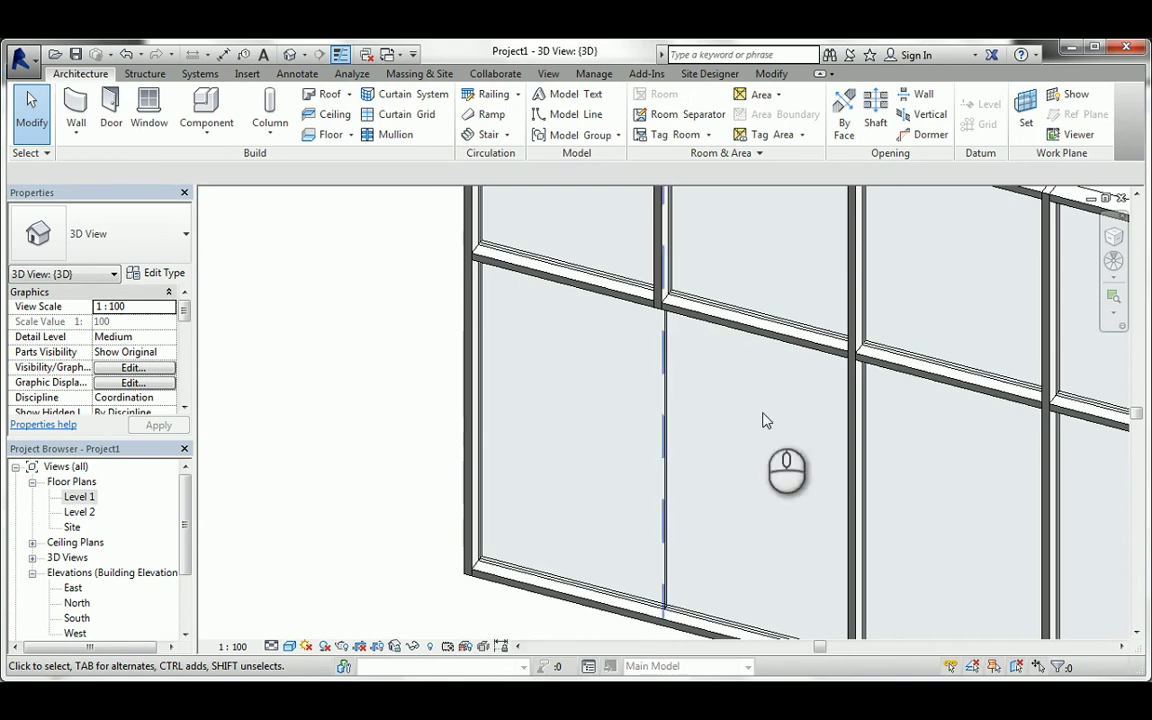
scroll(729, 373, "down", 5)
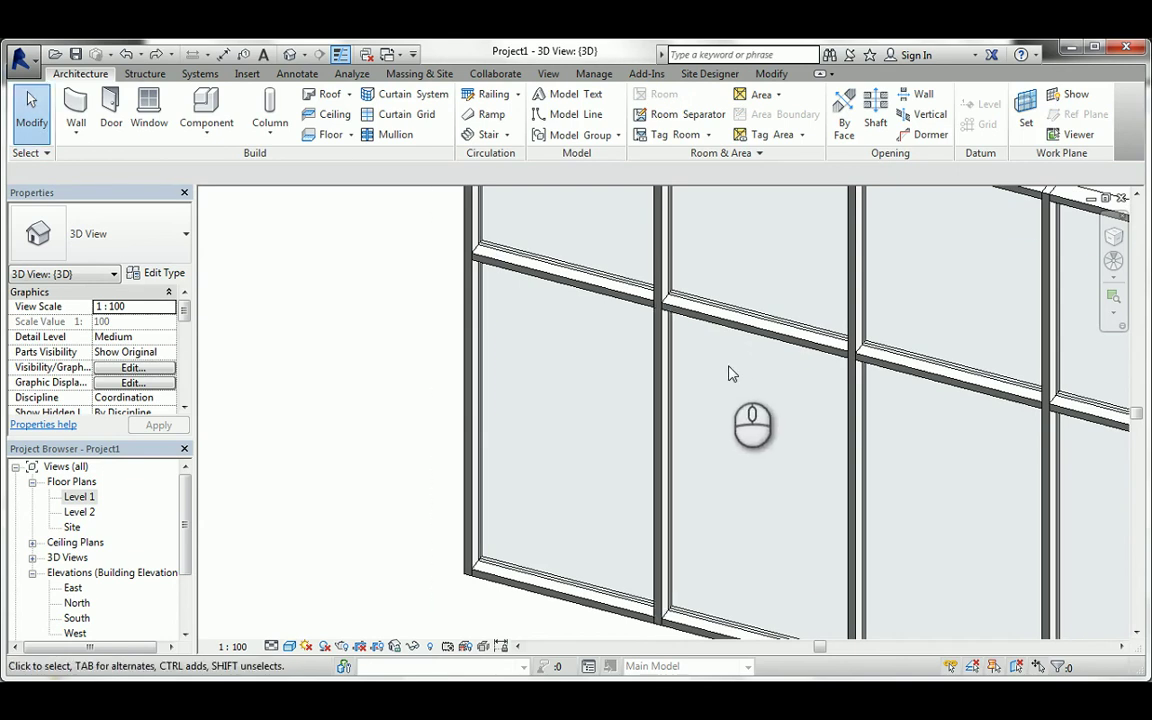
scroll(730, 373, "down", 2)
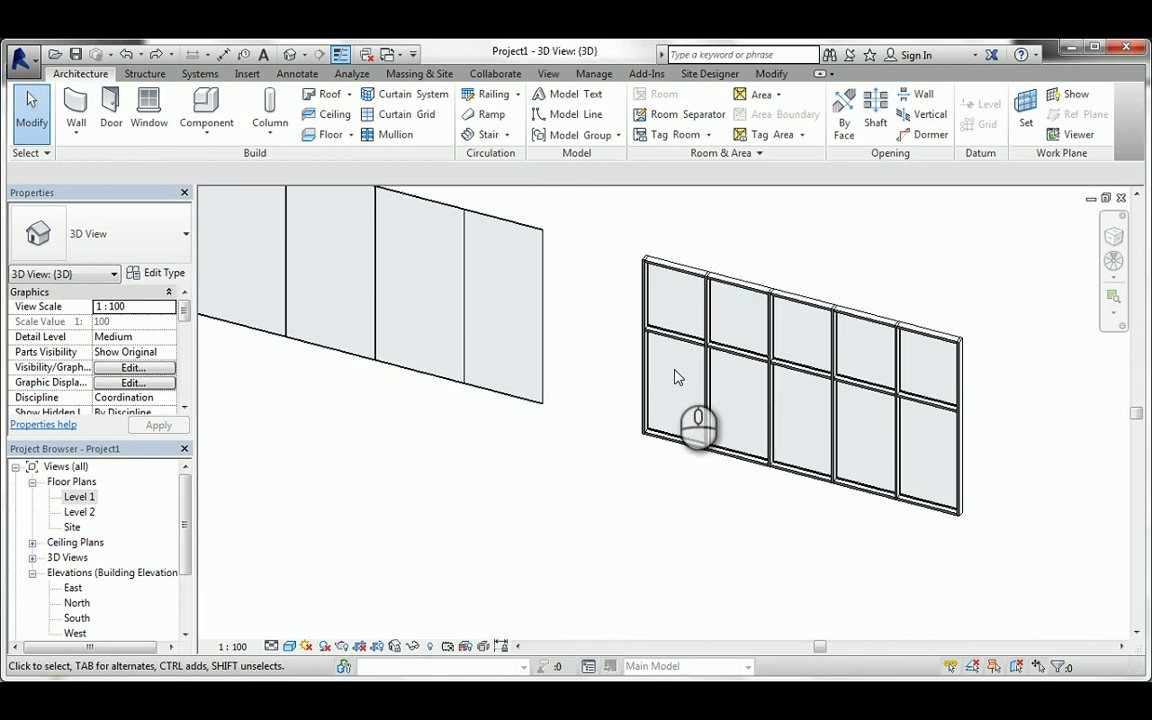
- Unpin and delete the horizontal mullion in the Storefront wall's second bay, and unpin the horizontal grid line beneath it
left_click(737, 355)
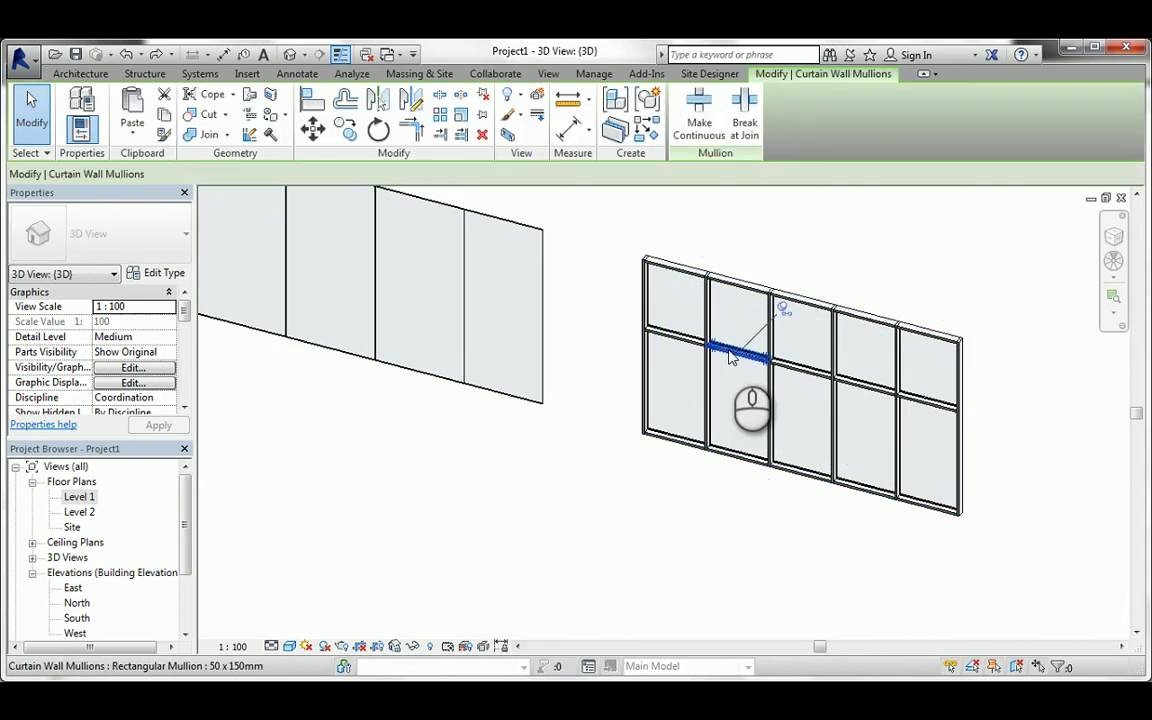
key("Escape")
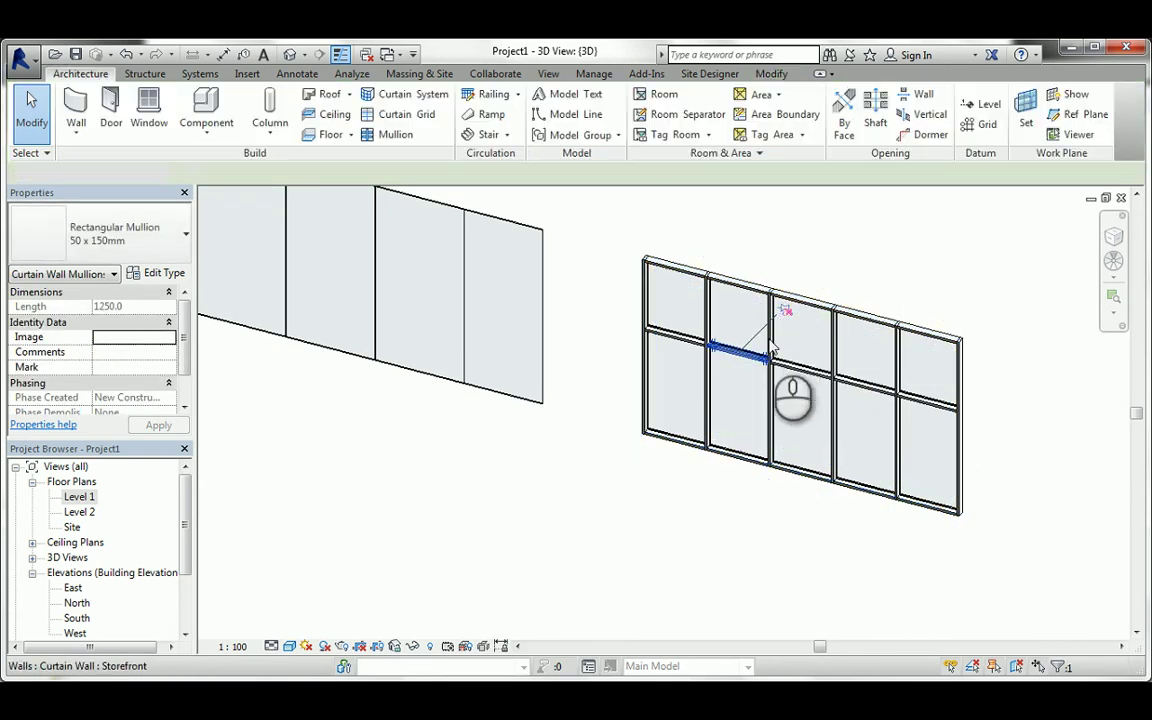
left_click(740, 350)
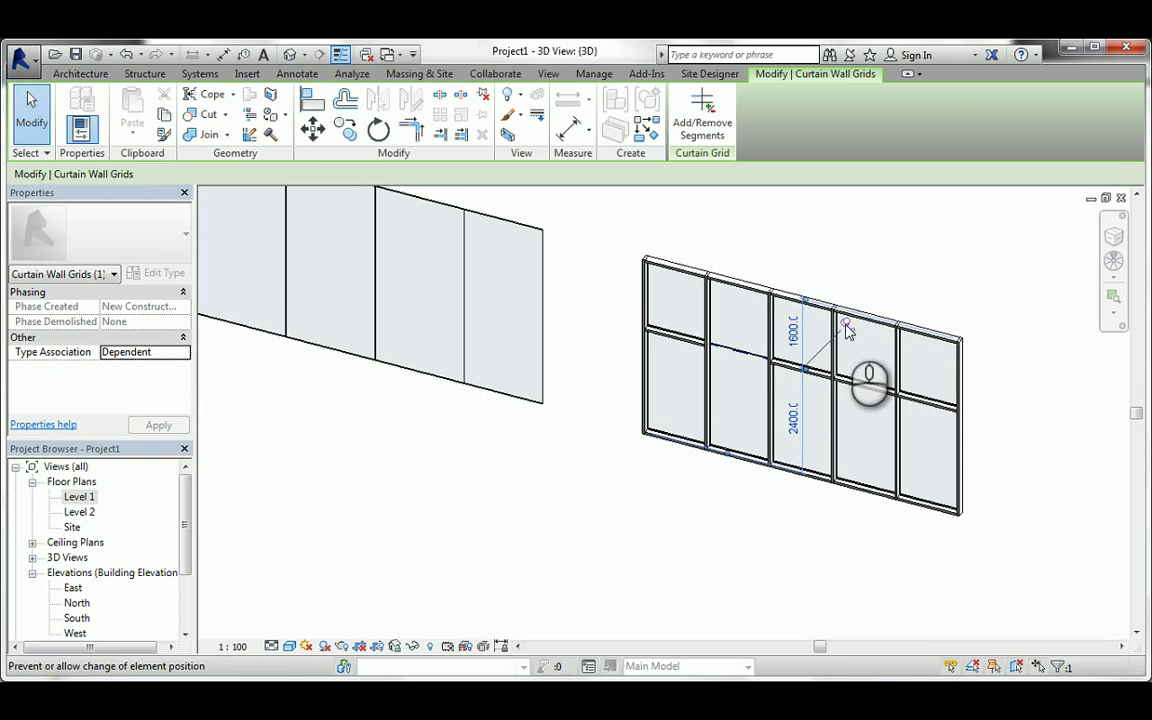
left_click(848, 324)
left_click(728, 350)
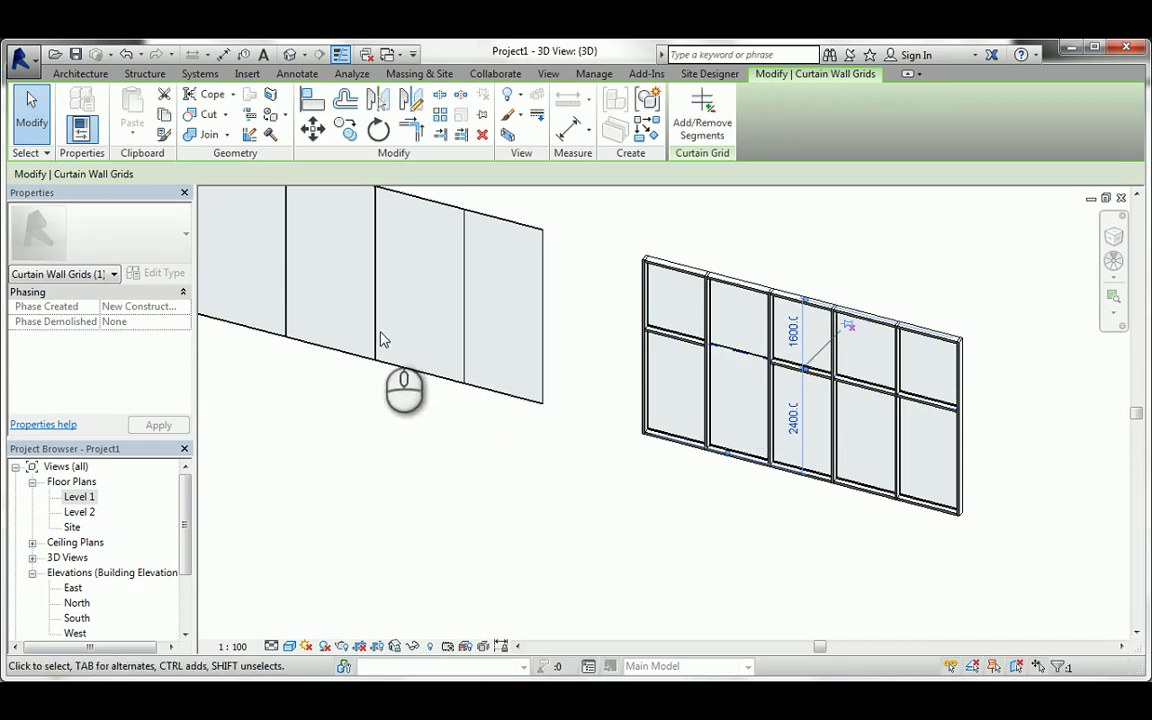
key("Escape")
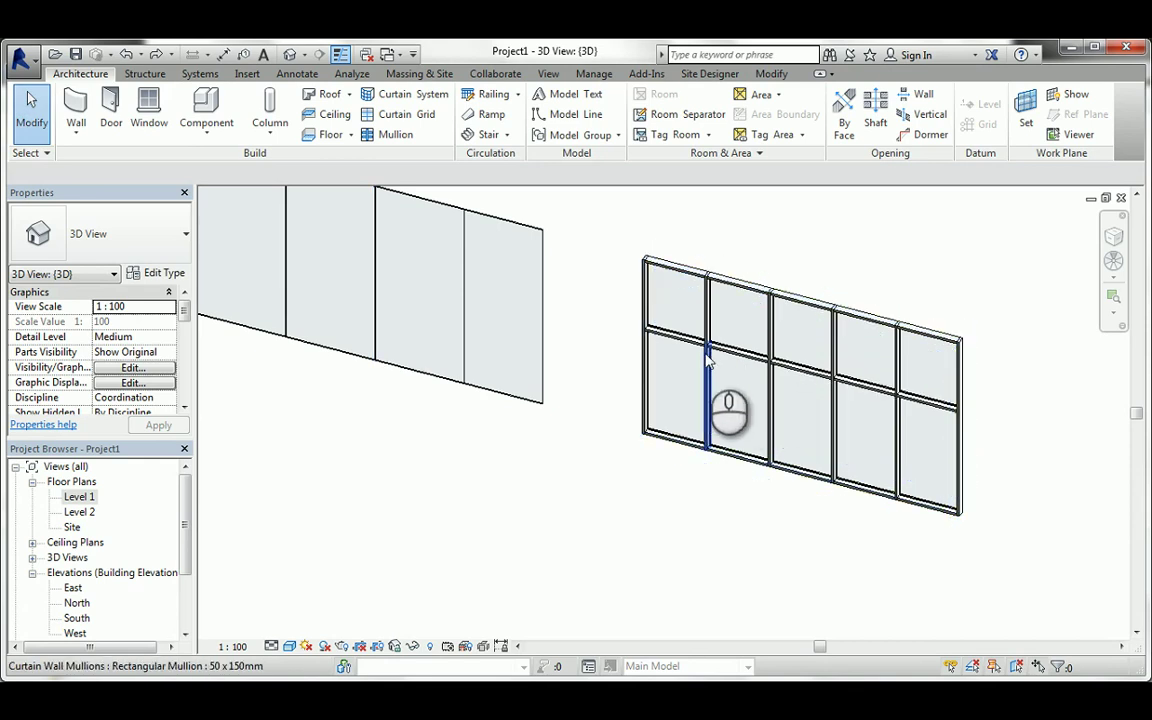
- Try changing the wide lower panel between the customized curtain wall's first two vertical mullions to Empty System Panel: Empty, and undo it
mouse_move(735, 355)
middle_mouse_down()
mouse_move(969, 489)
mouse_move(599, 378)
mouse_move(656, 380)
mouse_move(520, 380)
mouse_move(429, 404)
middle_mouse_up()
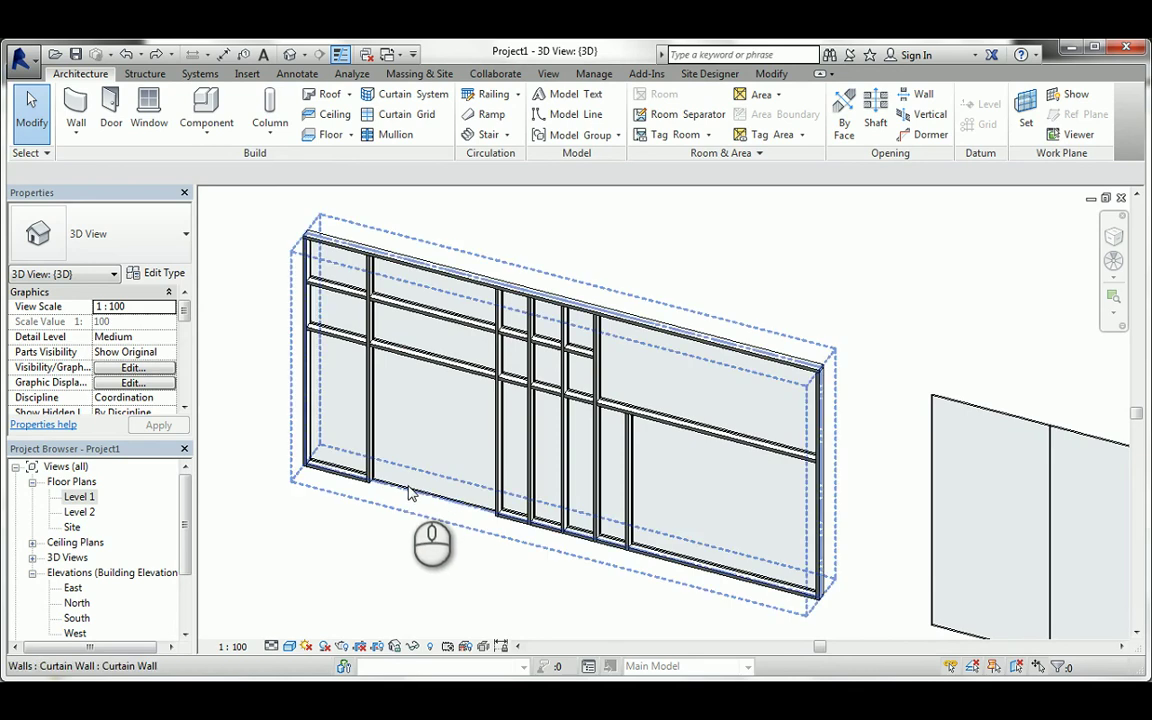
key("Tab")
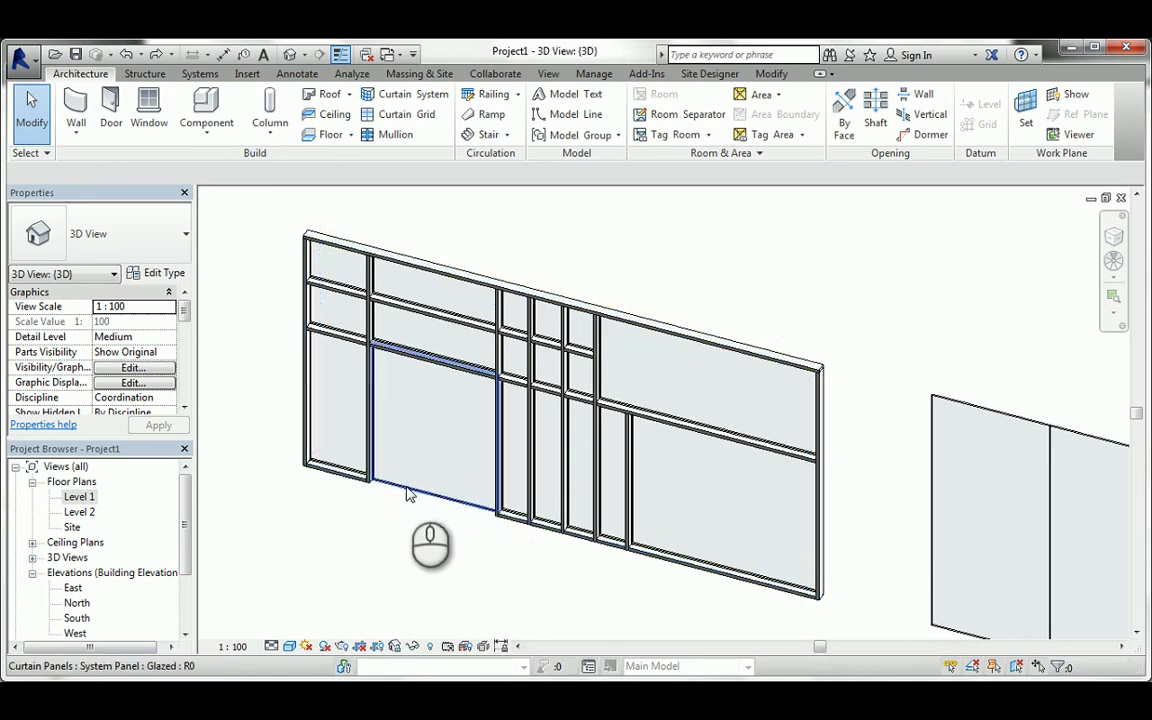
left_click(407, 494)
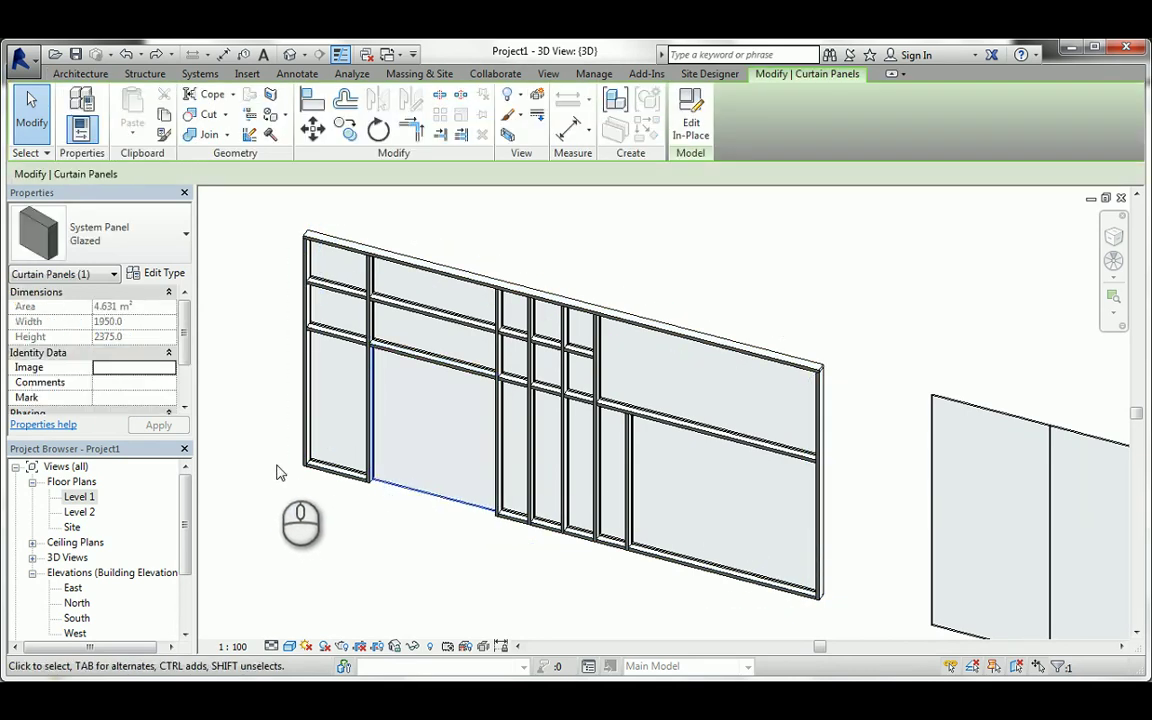
left_click(144, 257)
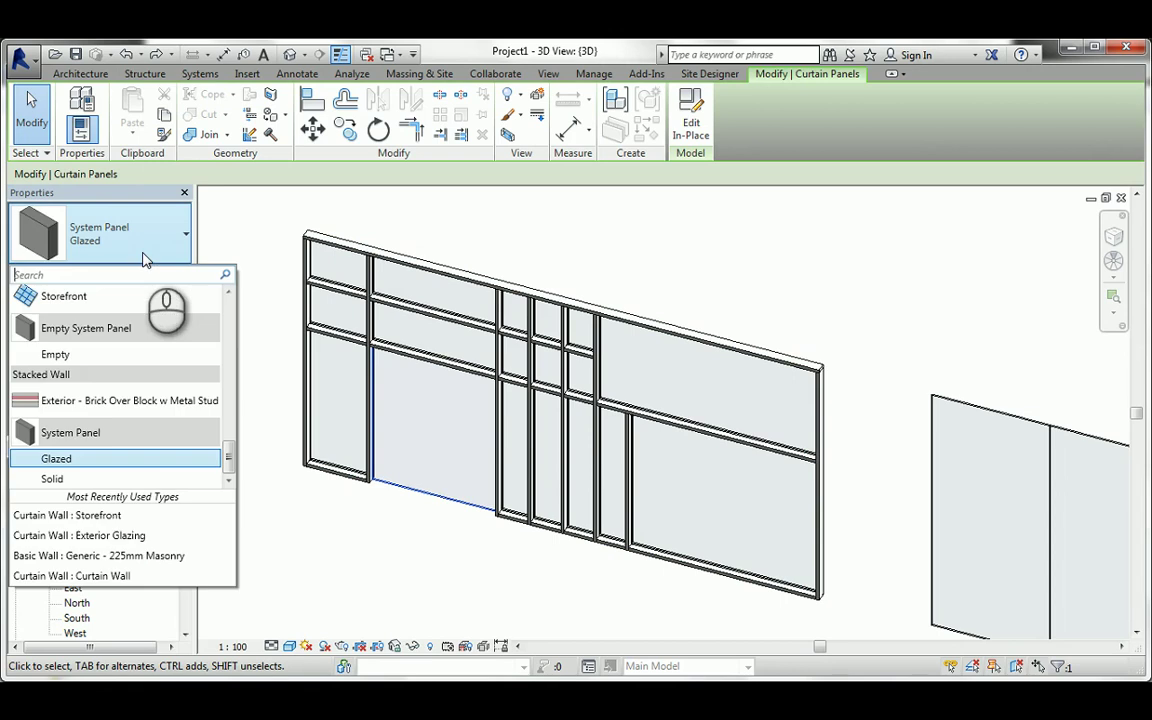
left_click(70, 354)
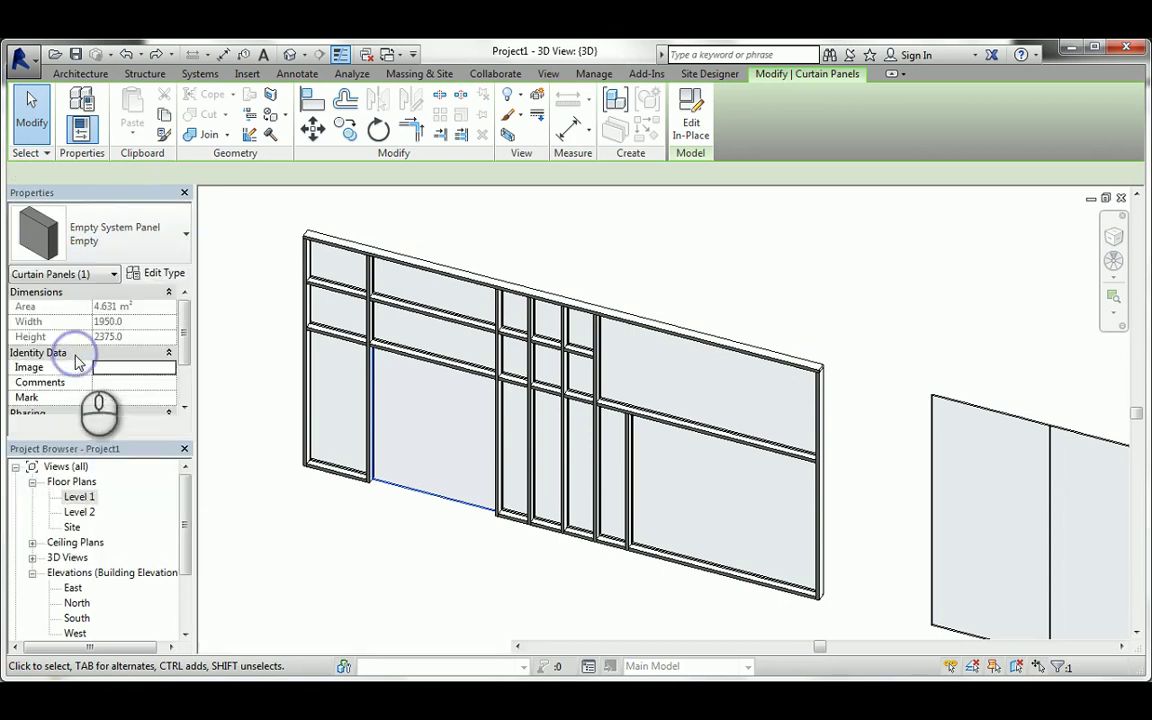
left_click(386, 547)
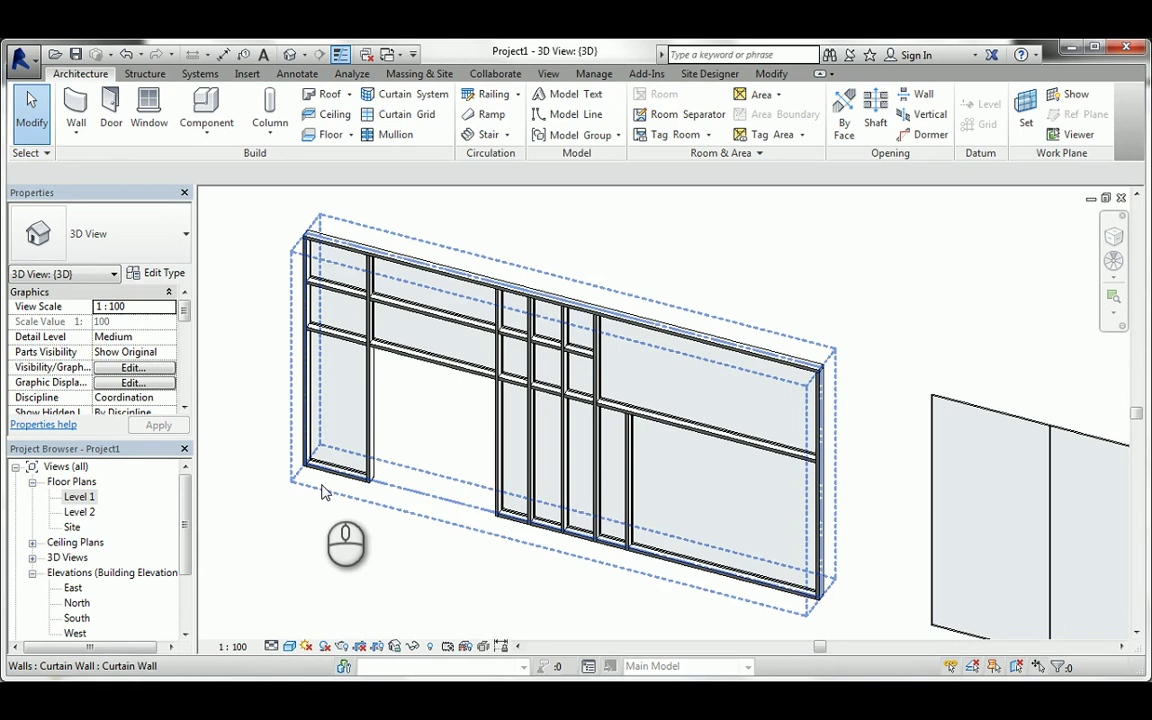
key("ctrl+z")
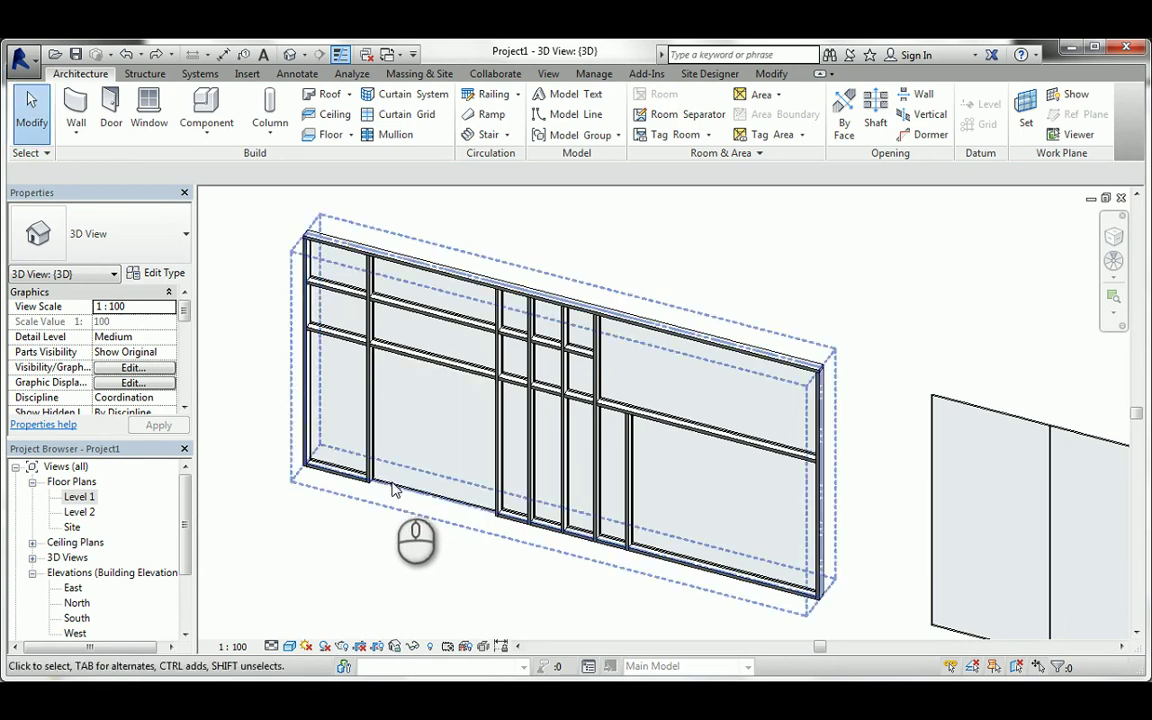
- Try changing the same wide lower panel to System Panel: Solid, and undo the type change
left_click(393, 489)
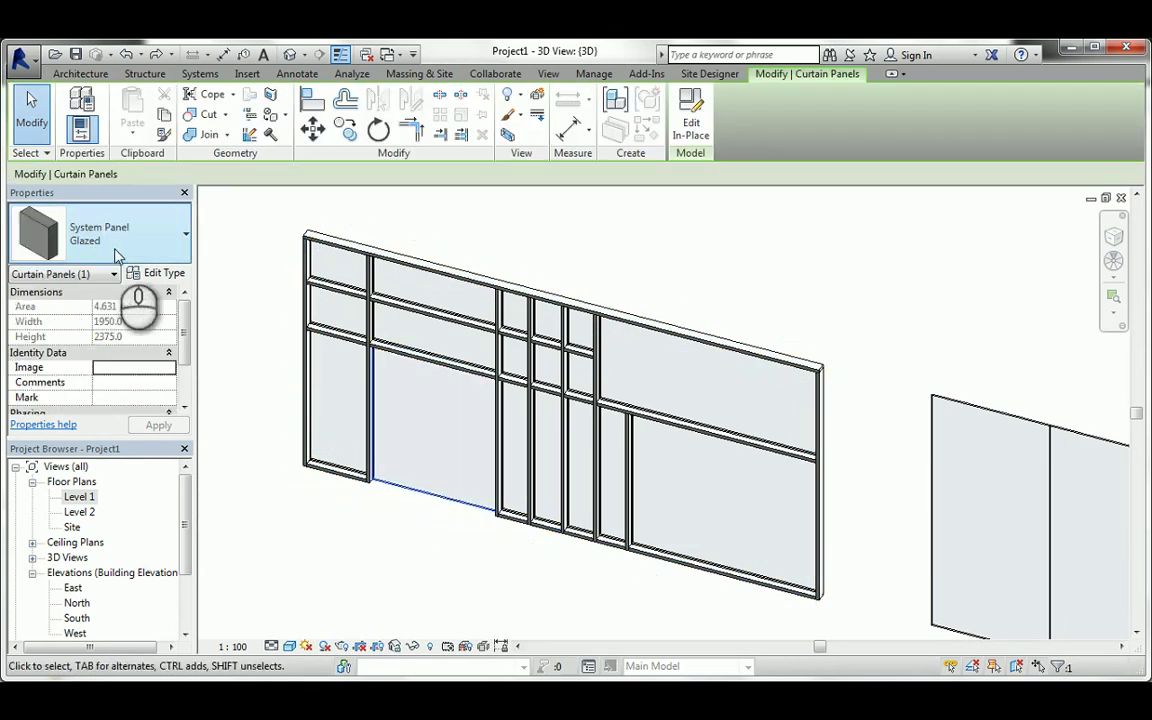
left_click(125, 240)
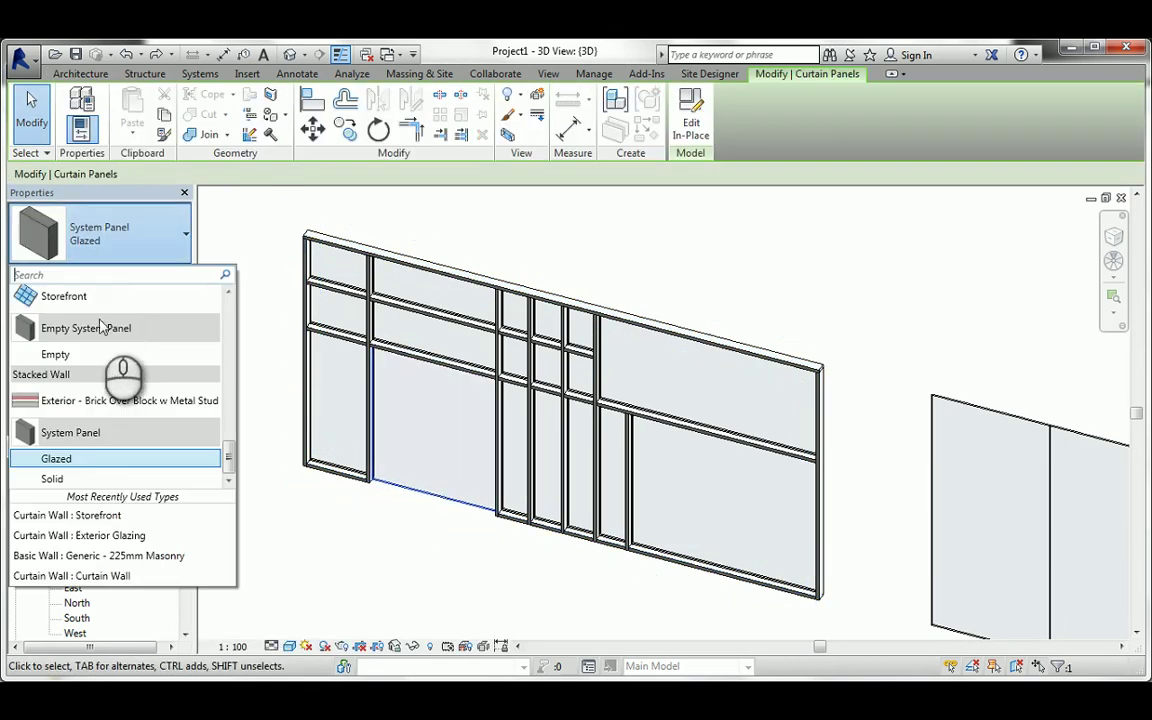
left_click(60, 479)
left_click(326, 535)
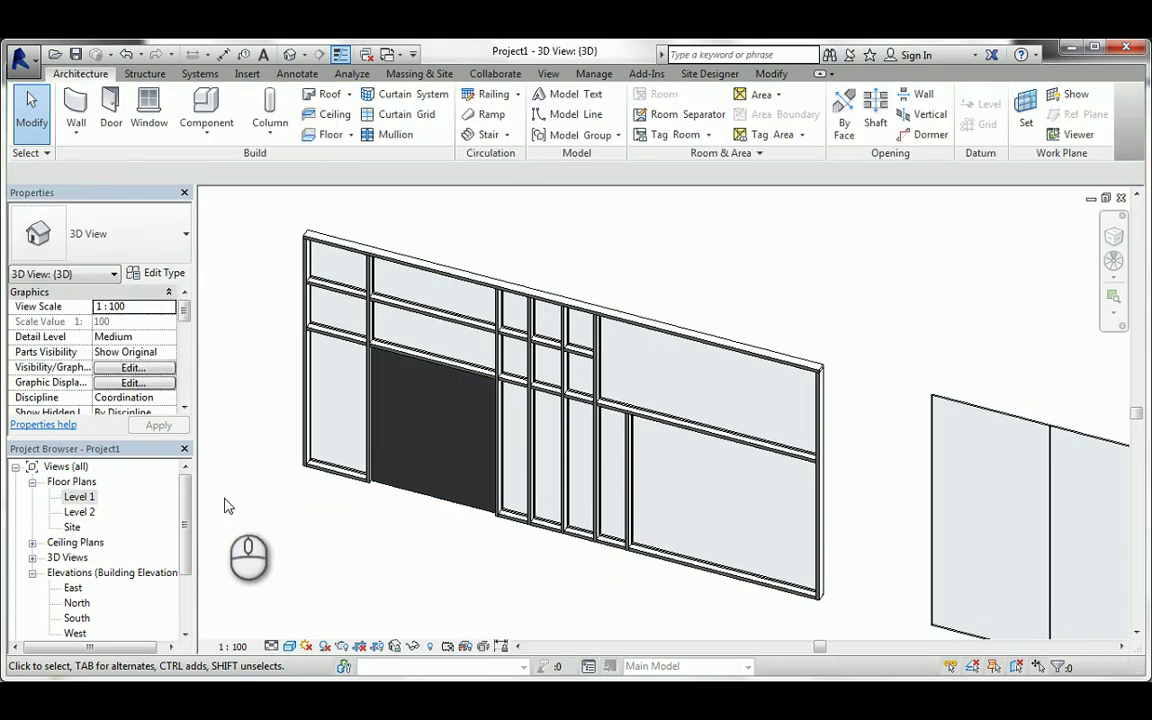
key("ctrl+z")
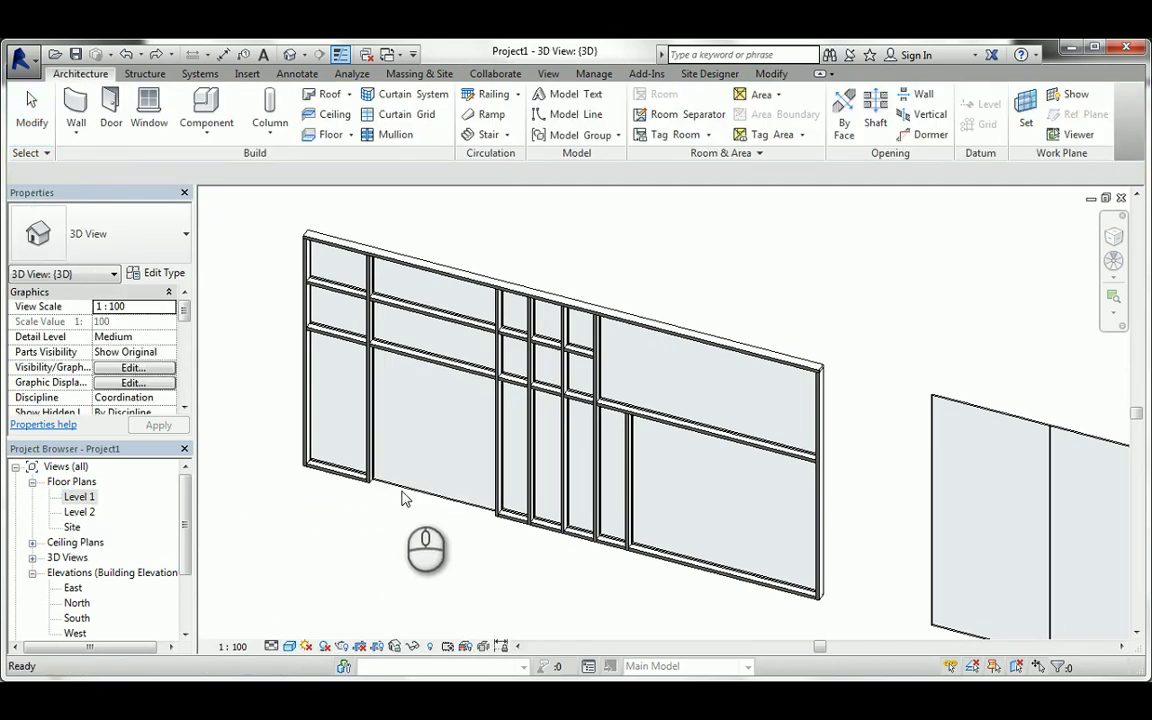
- Look through the available types for the wide lower panel to check for wall and door options
left_click(404, 497)
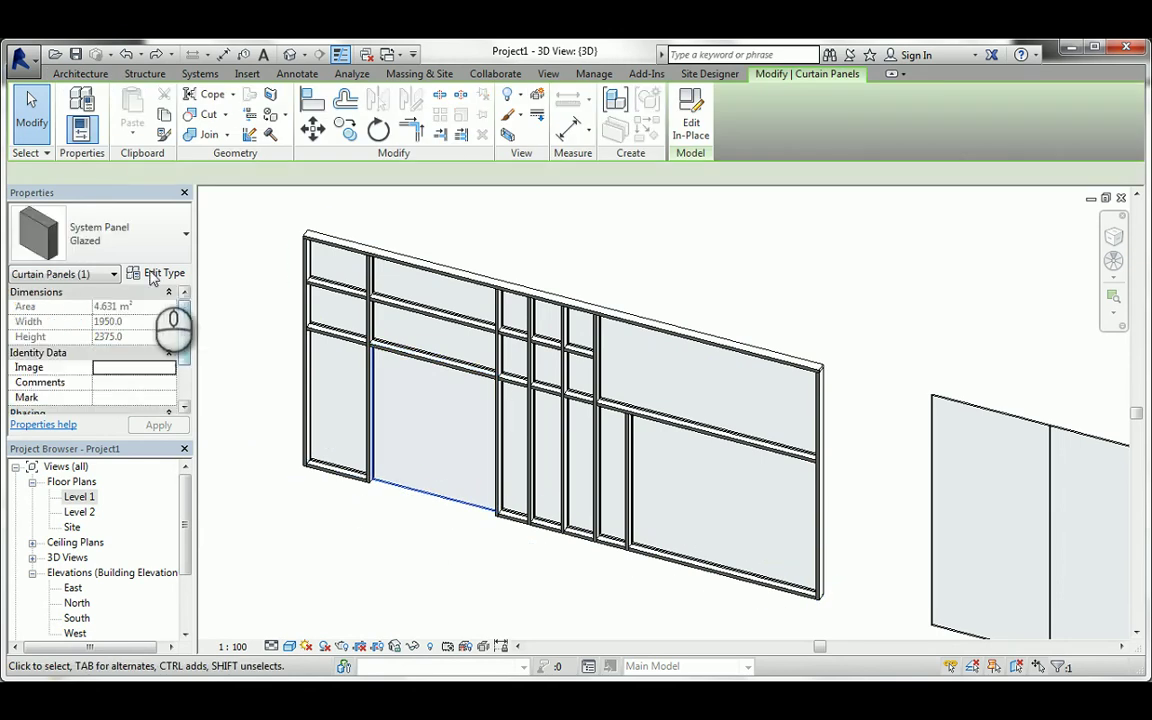
left_click(160, 254)
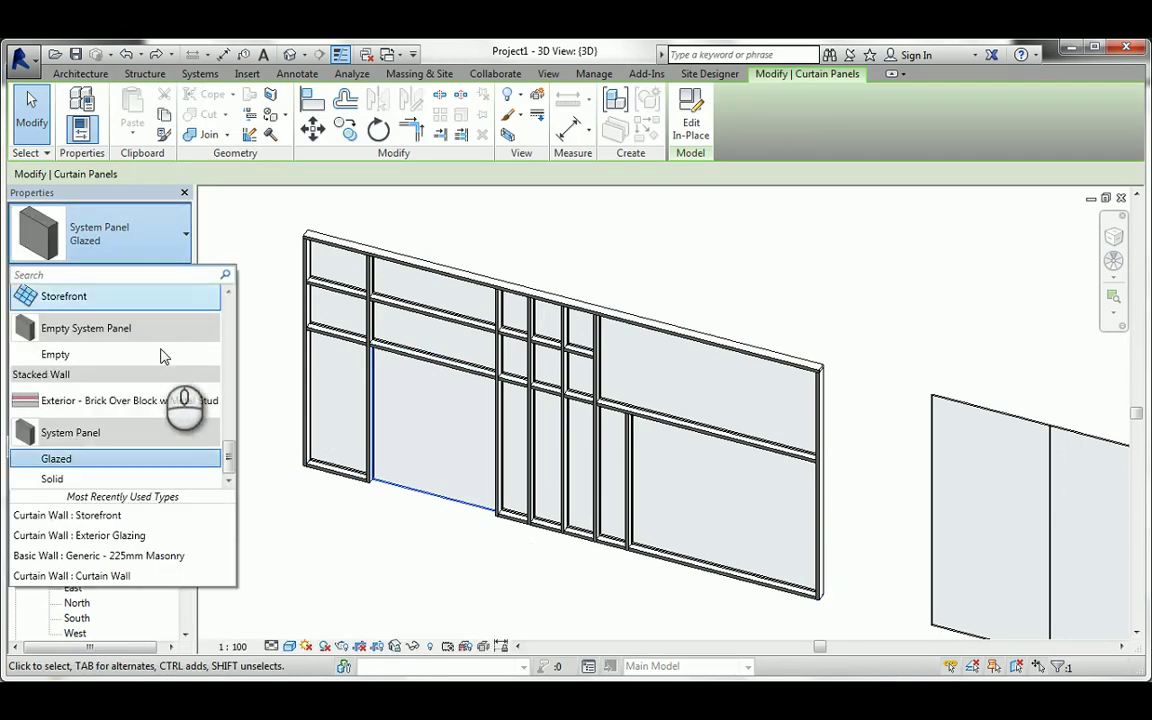
scroll(166, 357, "up", 3)
scroll(166, 357, "up", 5)
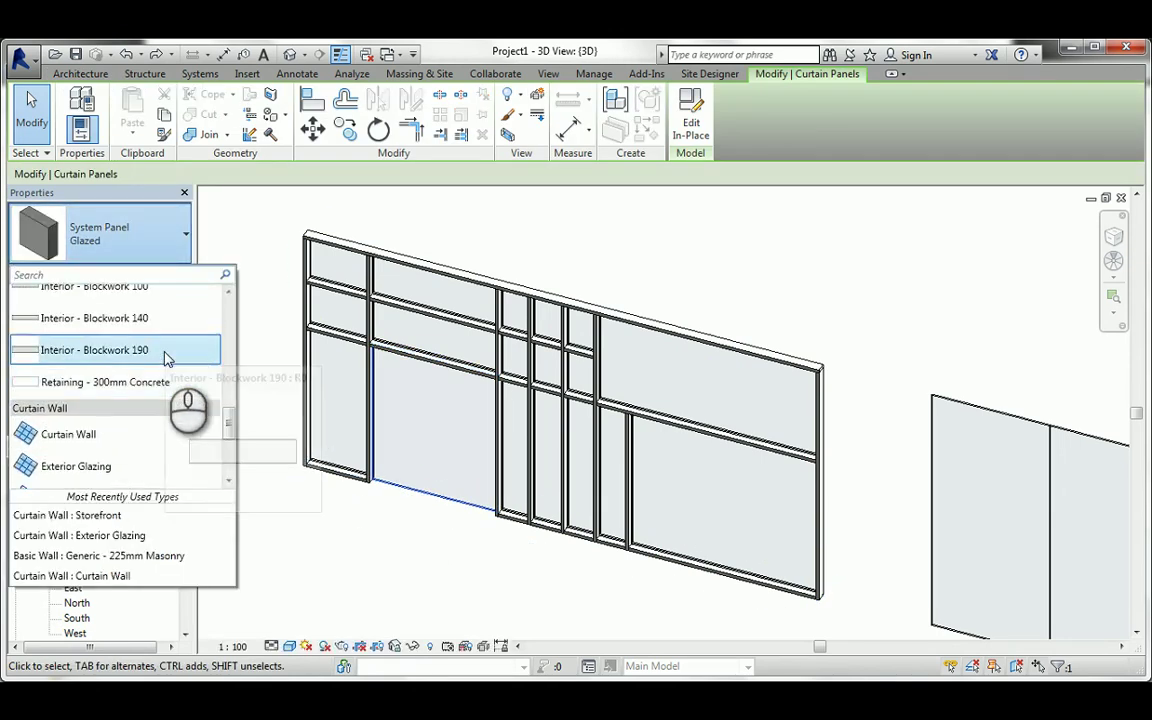
scroll(166, 357, "down", 6)
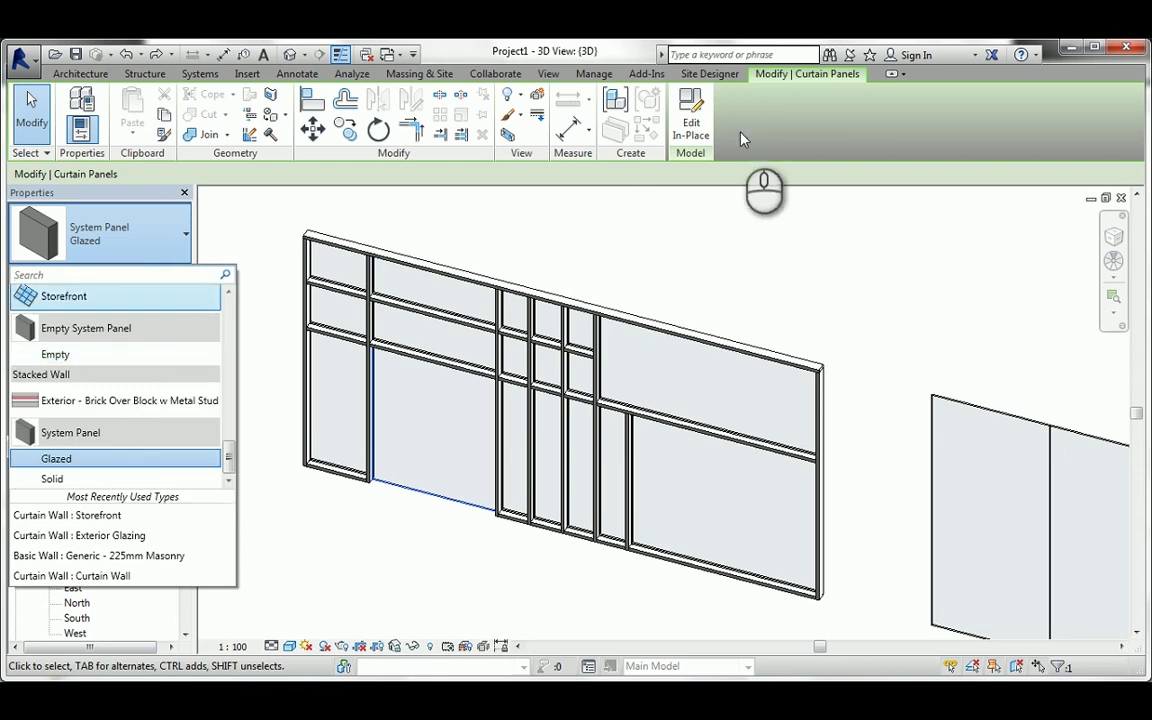
left_click(690, 125)
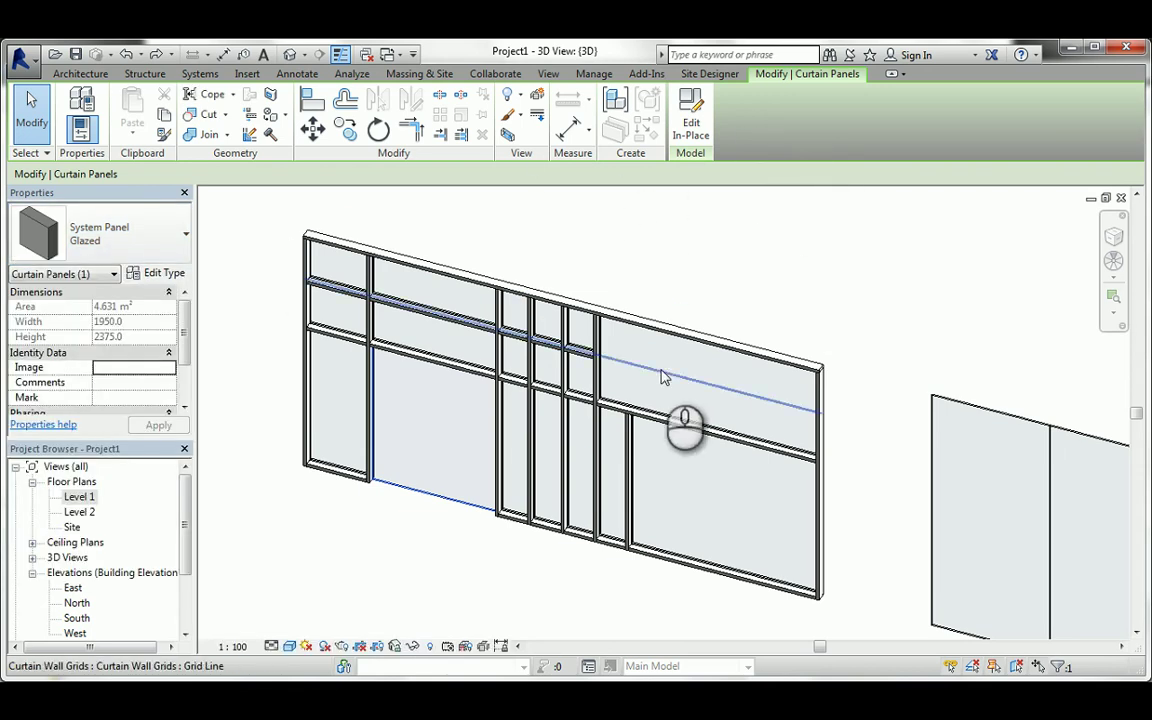
- Start loading a family and open the Doors folder of the US Metric library
left_click(247, 74)
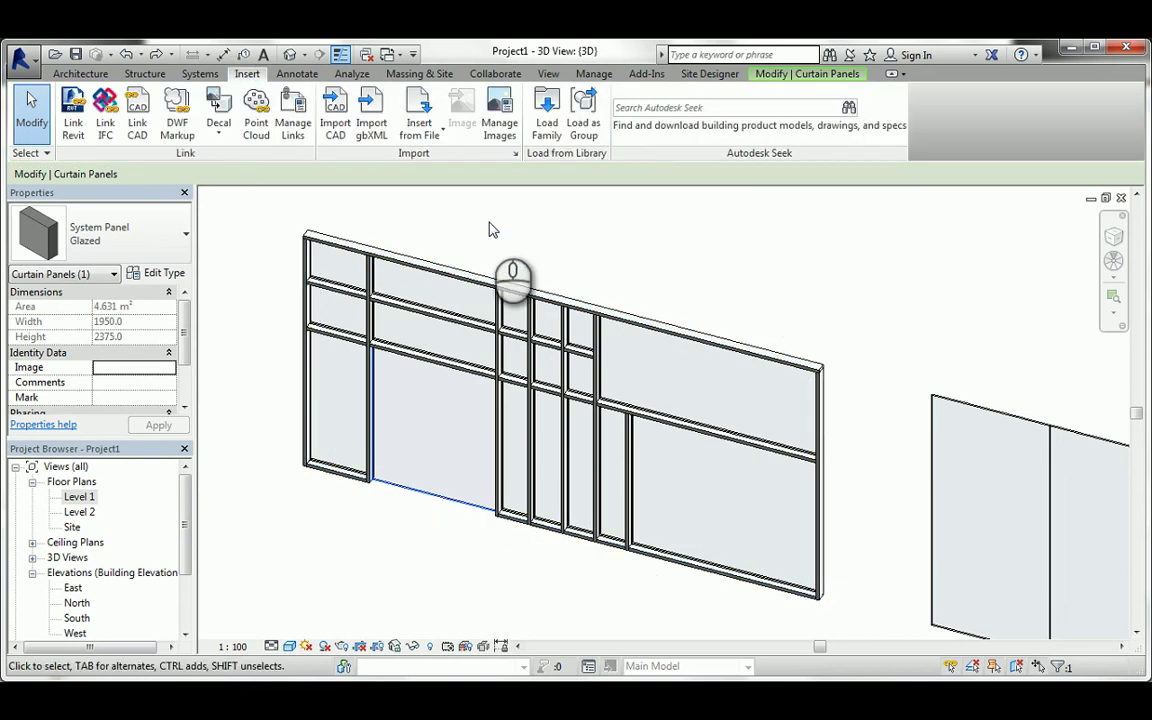
left_click(545, 112)
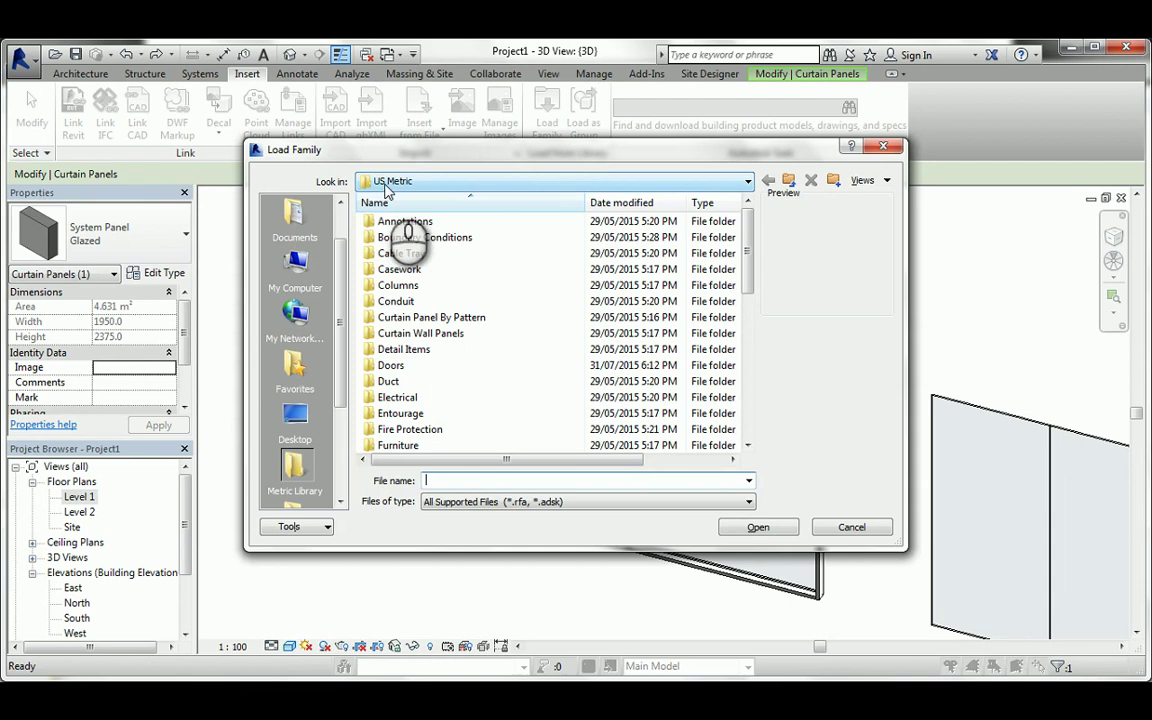
double_click(383, 368)
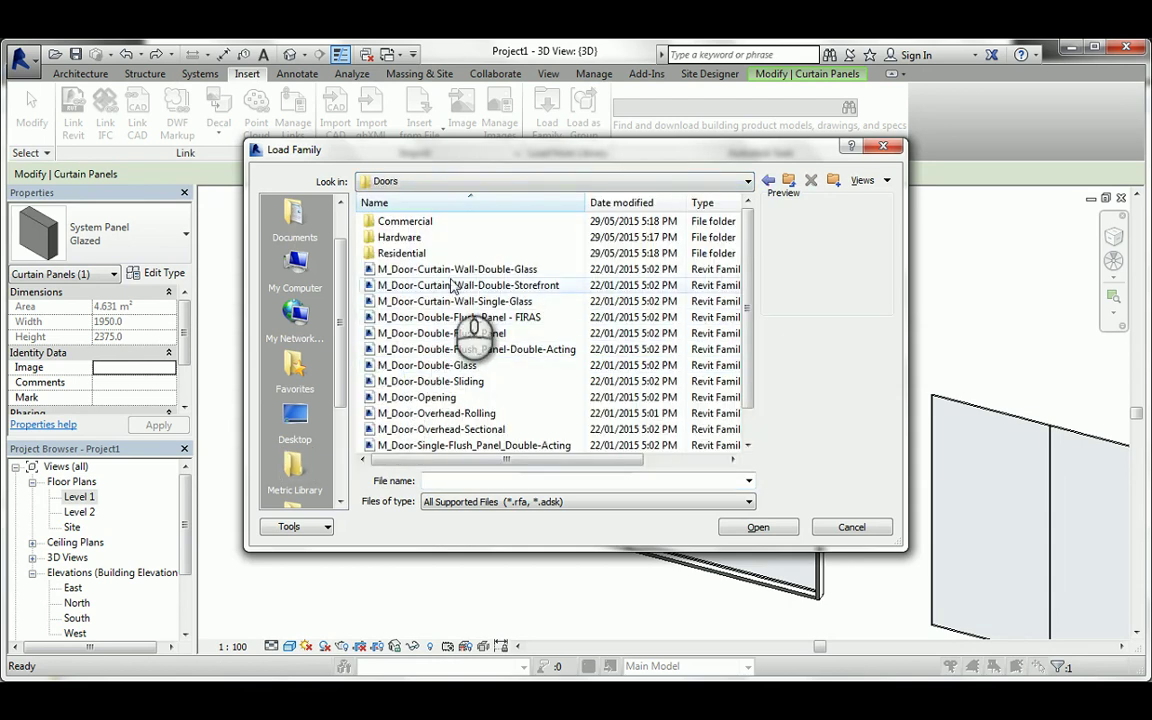
- Preview the curtain wall door families and compare them with the ordinary M_Door-Double-Flush_Panel - FIRAS door
left_click(453, 270)
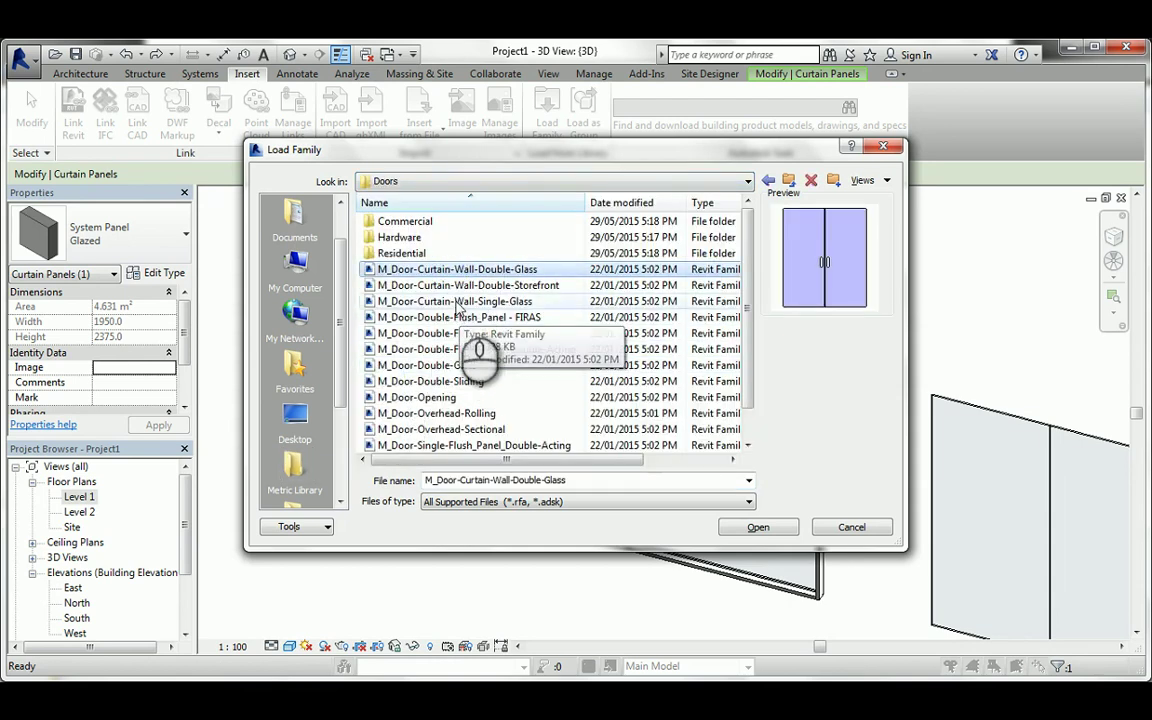
key("Down")
key("Down")
key("Down")
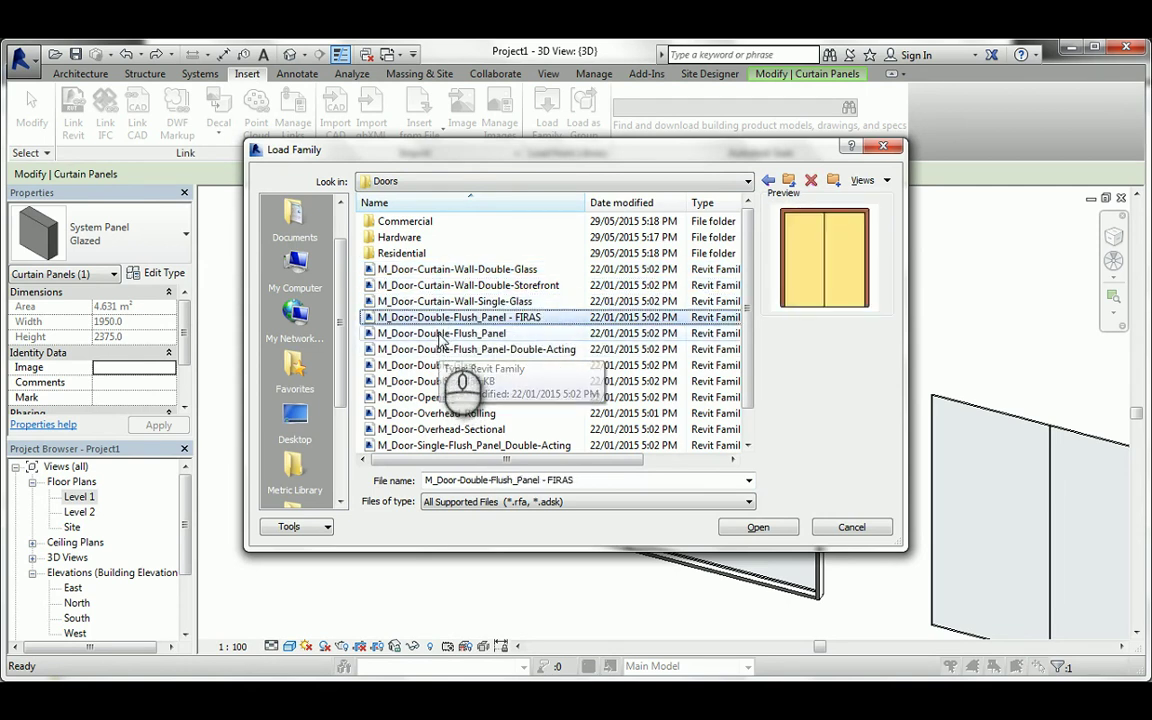
key("Up")
key("Up")
key("Up")
key("Down")
key("Down")
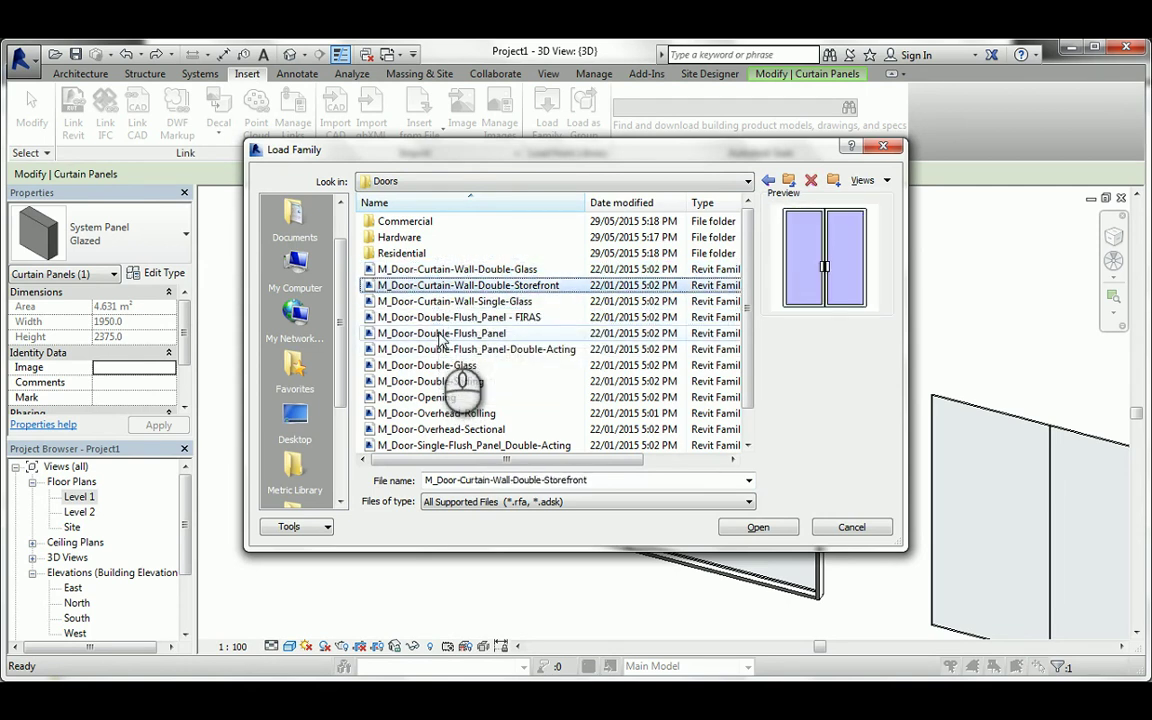
key("Up")
key("Down")
key("Down")
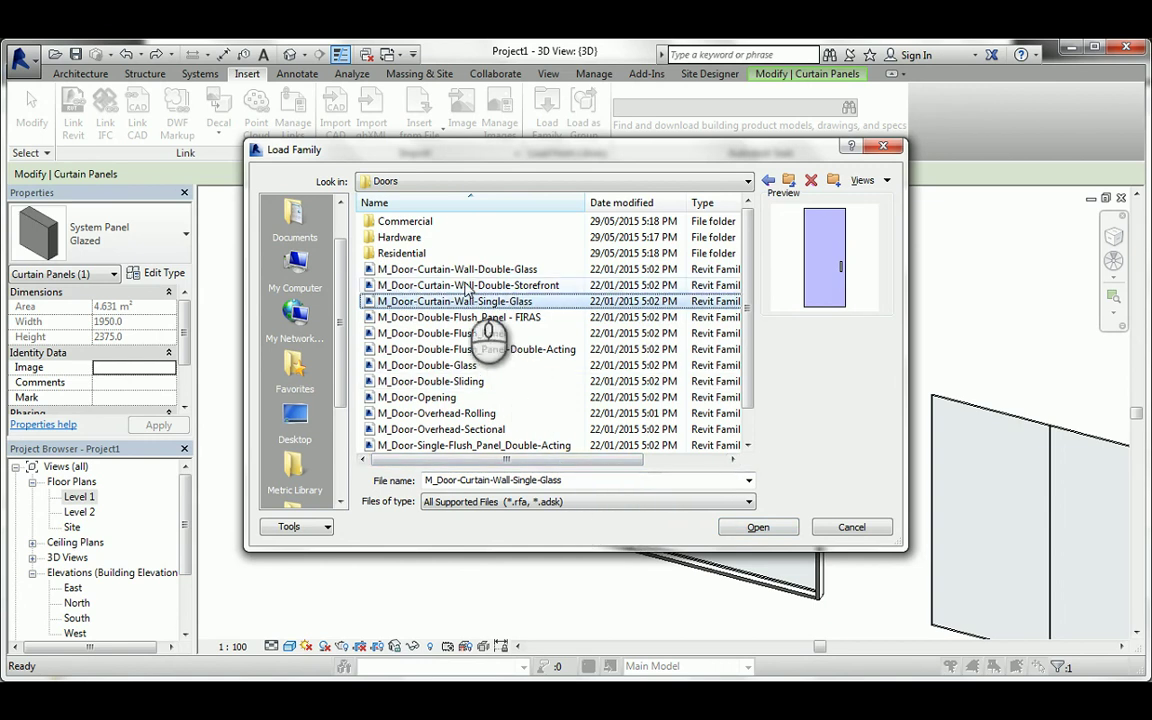
- Load the M_Door-Curtain-Wall-Double-Storefront family after comparing it with the double sliding and double glass doors
left_click(464, 285)
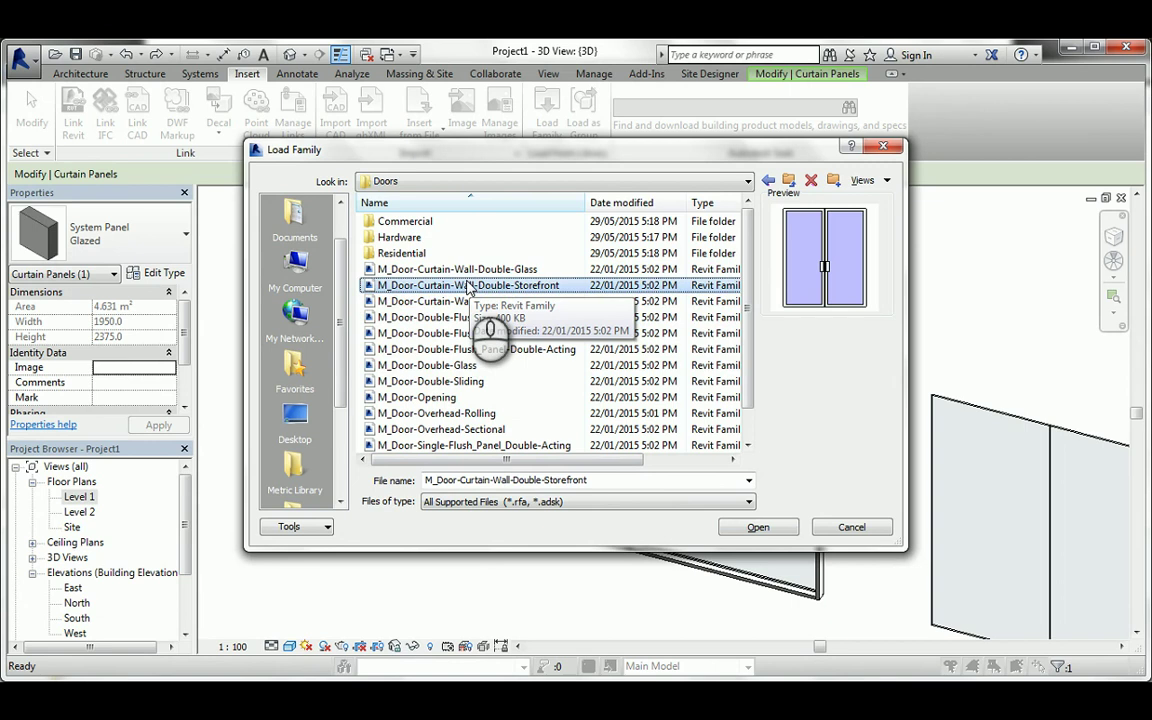
left_click_drag(450, 149, 755, 228)
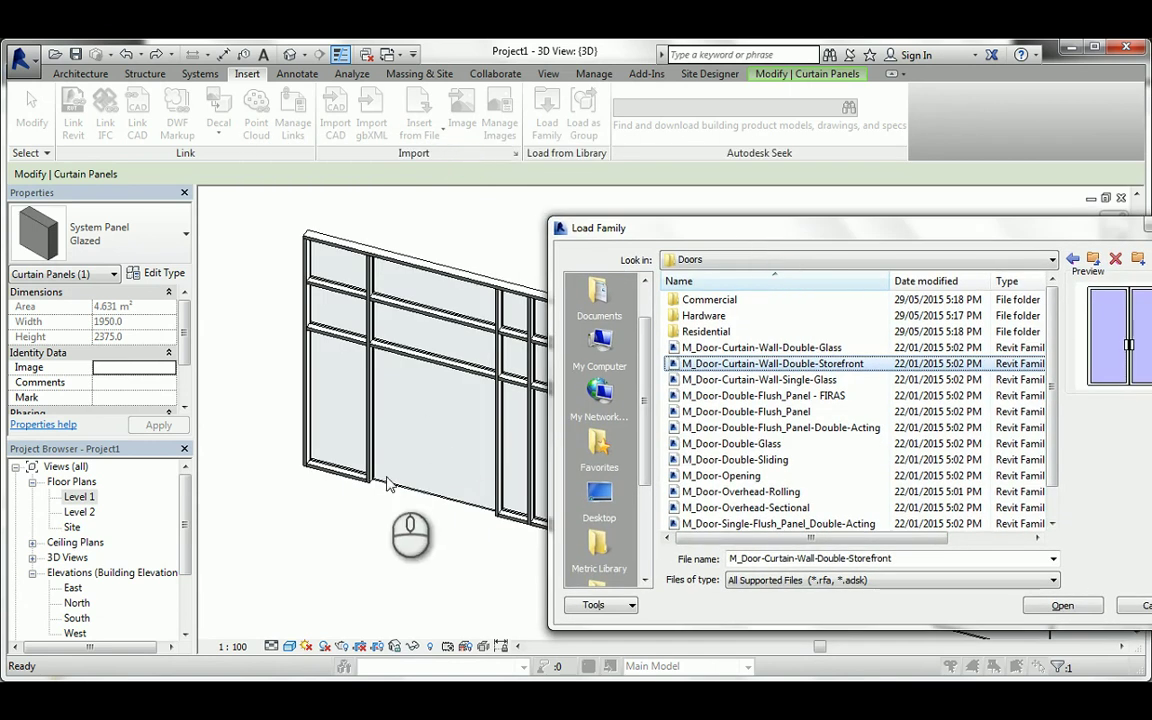
left_click(720, 460)
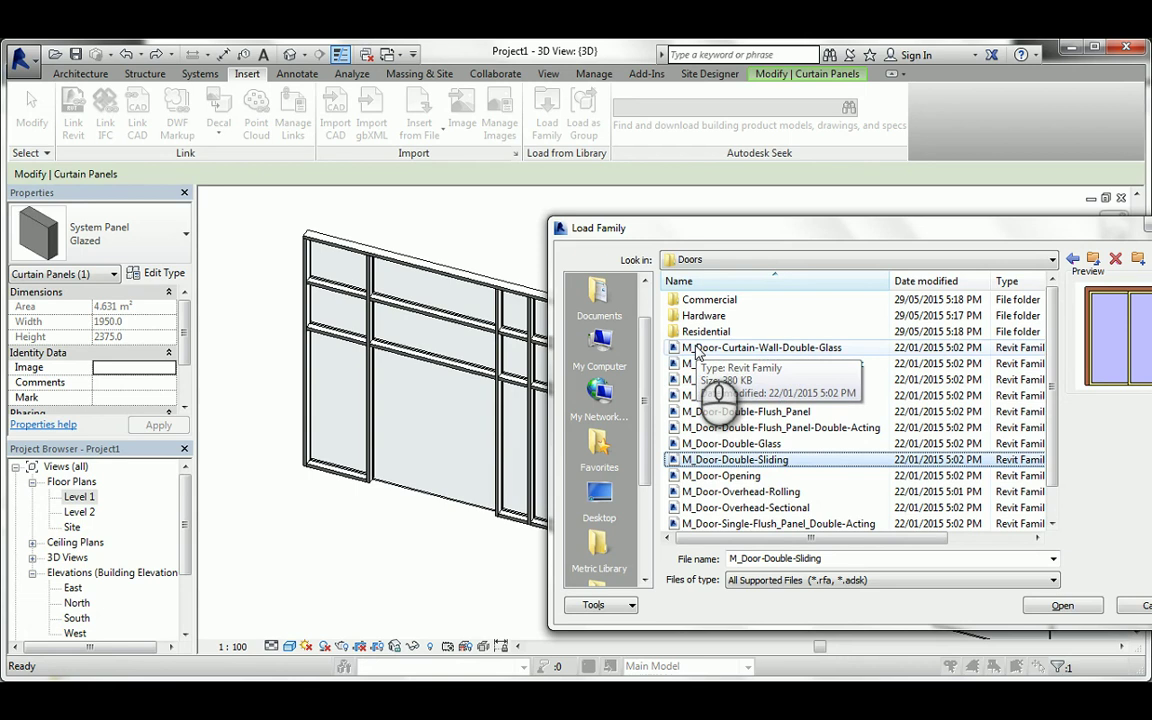
left_click(697, 350)
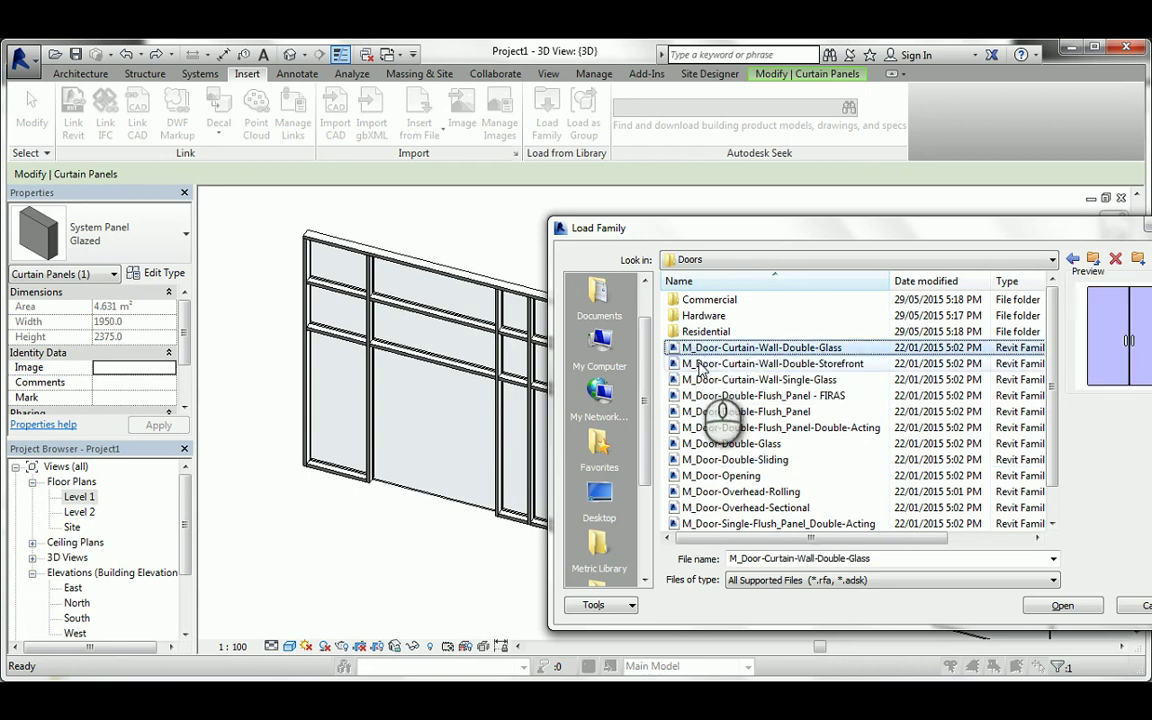
left_click(700, 366)
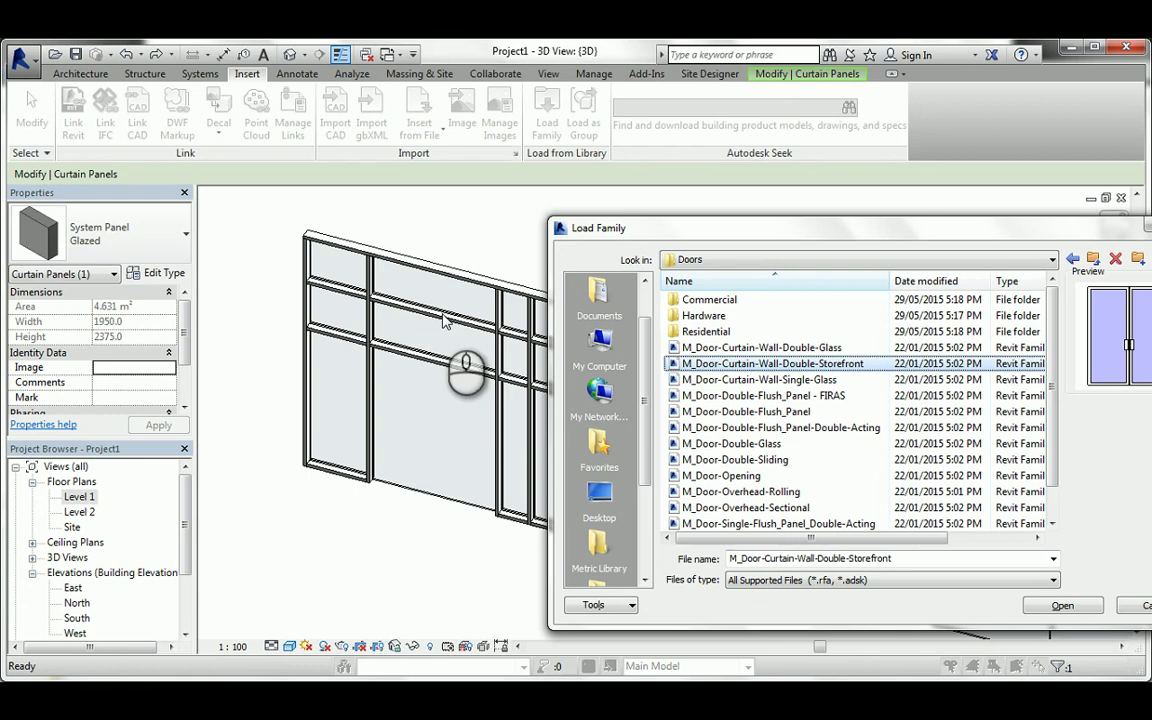
left_click(735, 366)
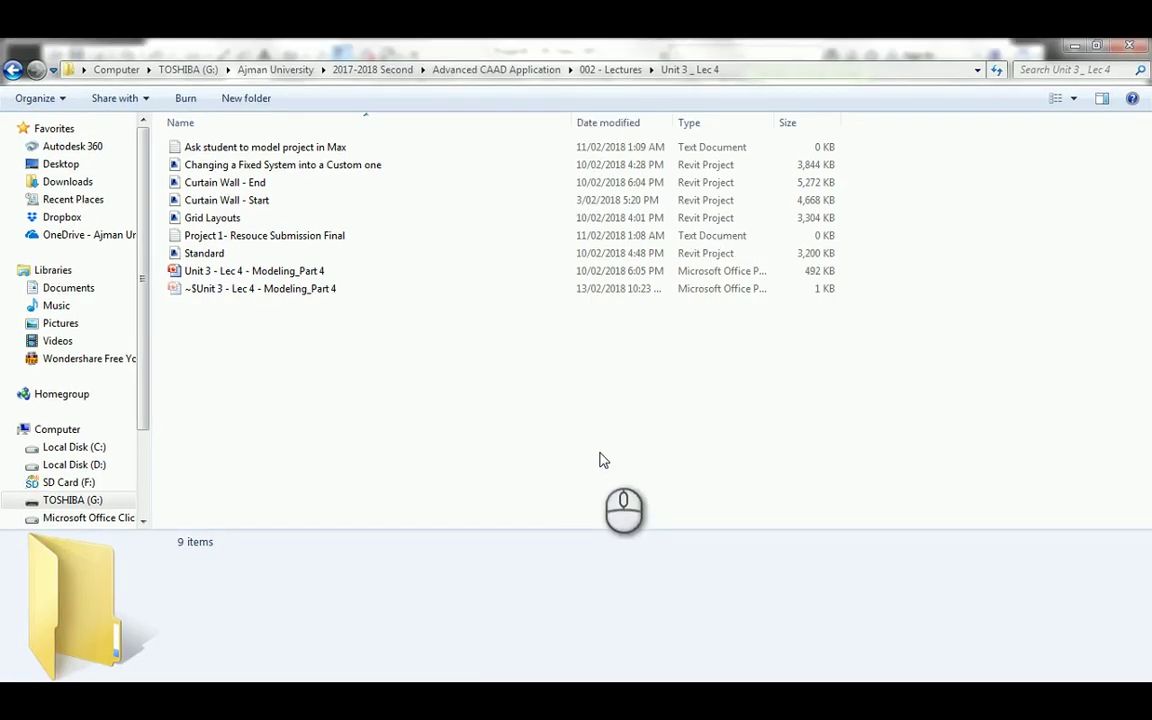
- Switch back to the Revit project's 3D view with the curtain walls
key("alt+Tab")
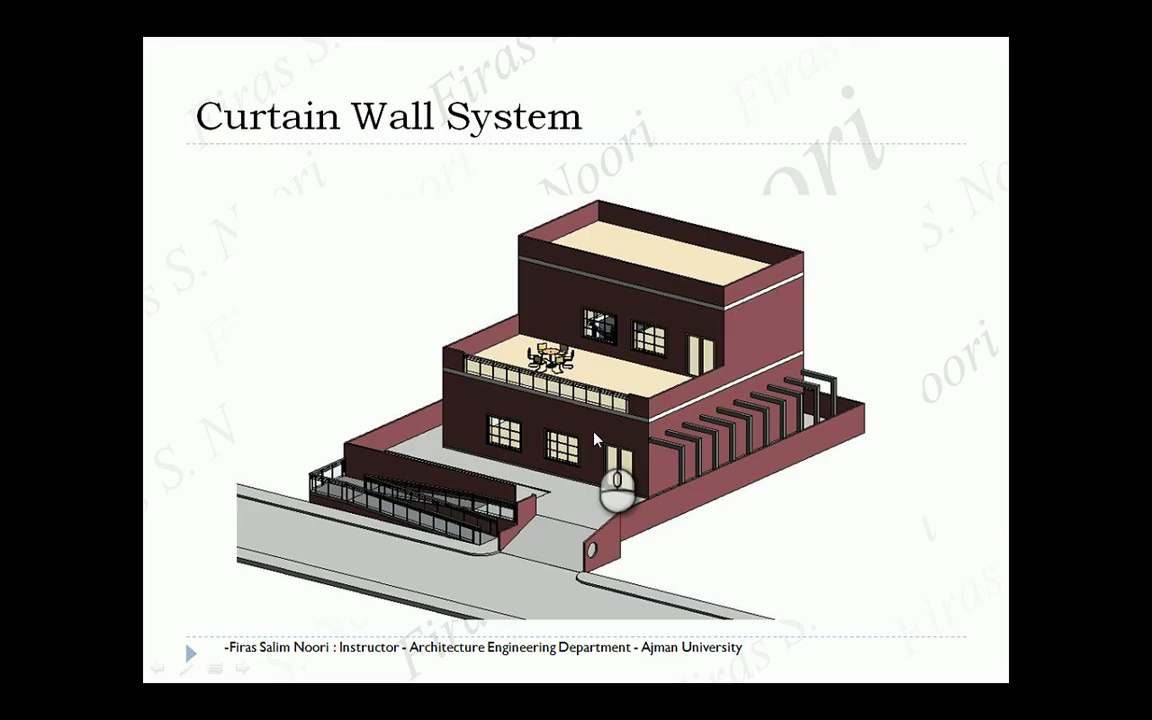
key("alt+Tab")
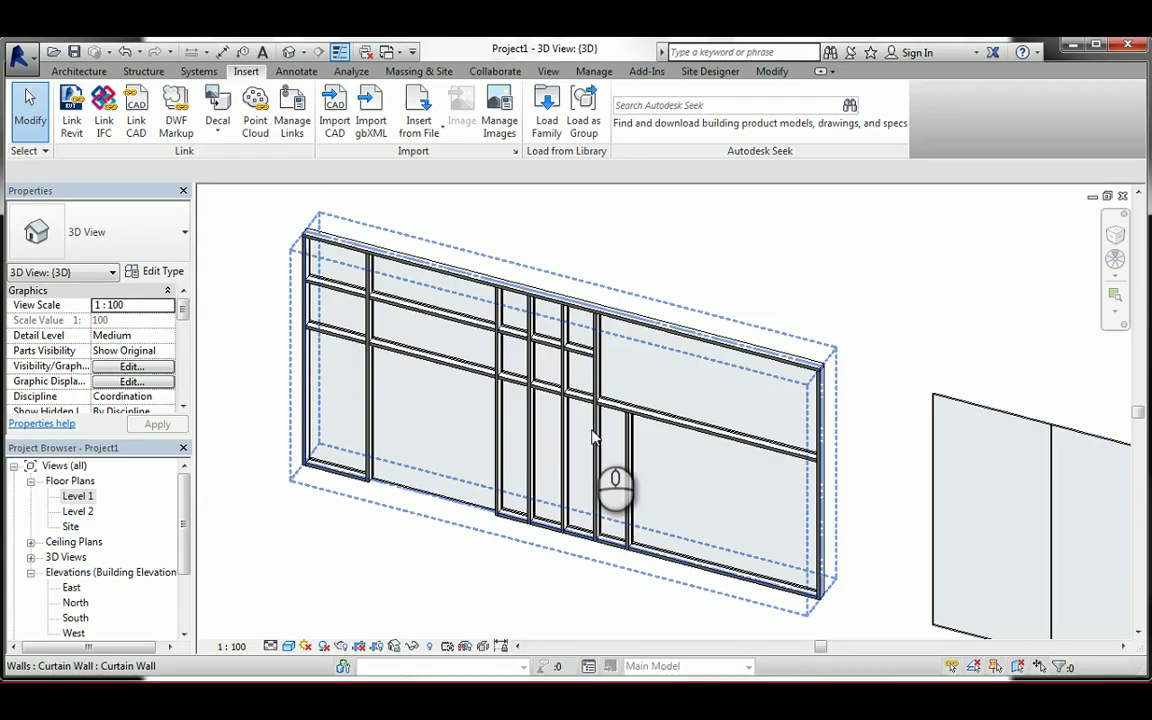
key("Escape")
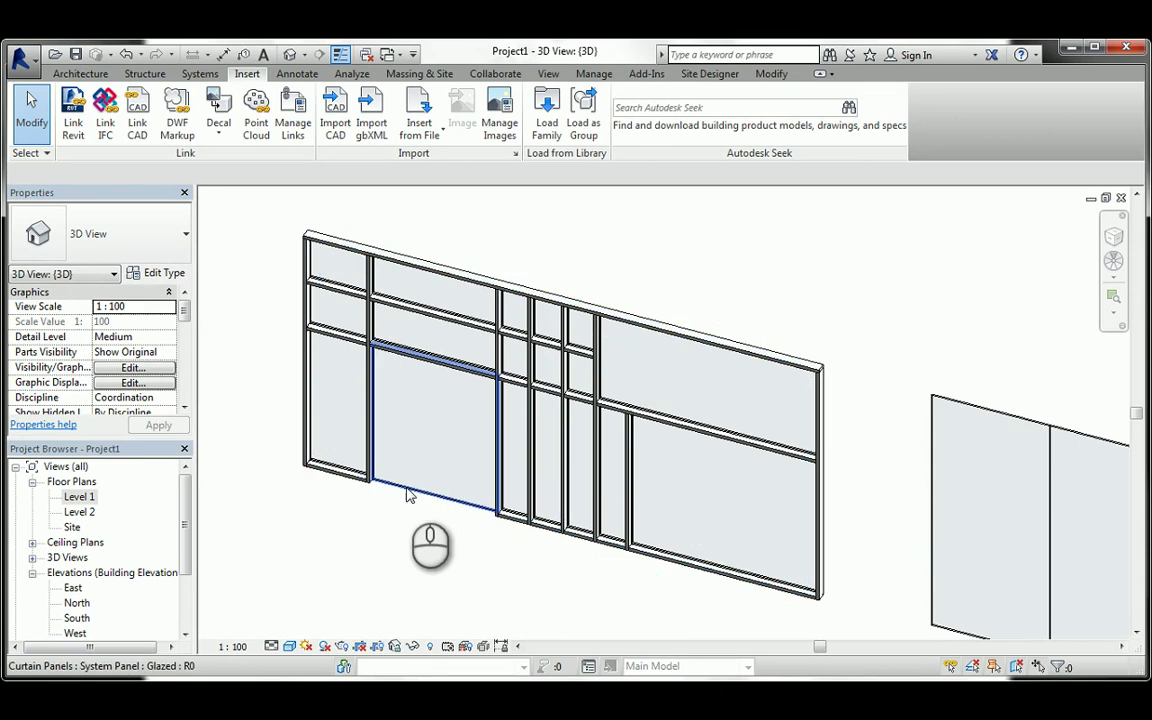
- Replace the large glazed panel in the bottom row's mullion-free opening with the M_Door-Curtain-Wall-Double-Storefront door
left_click(405, 487)
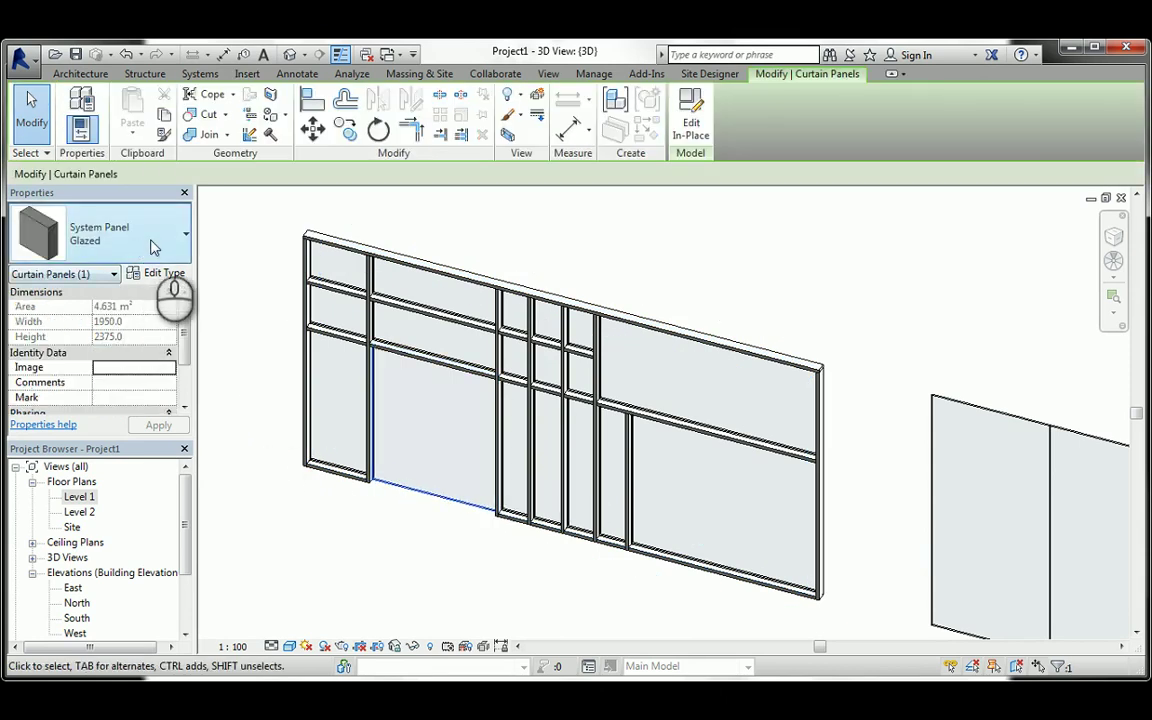
left_click(152, 244)
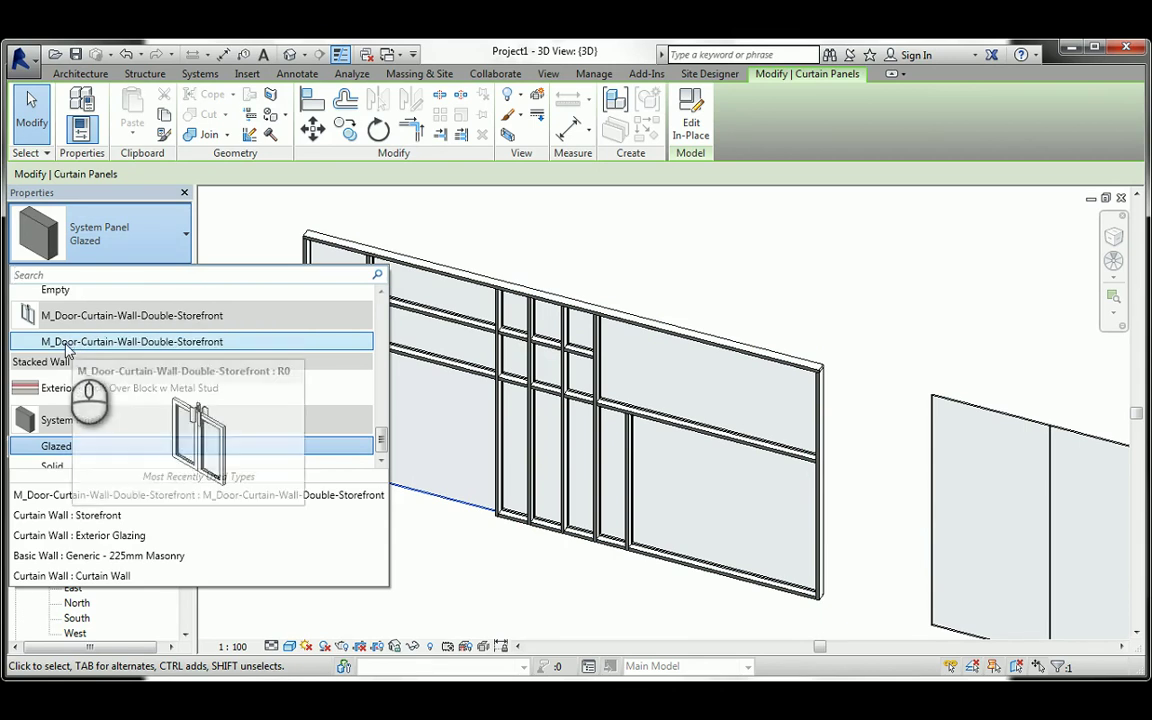
left_click(118, 345)
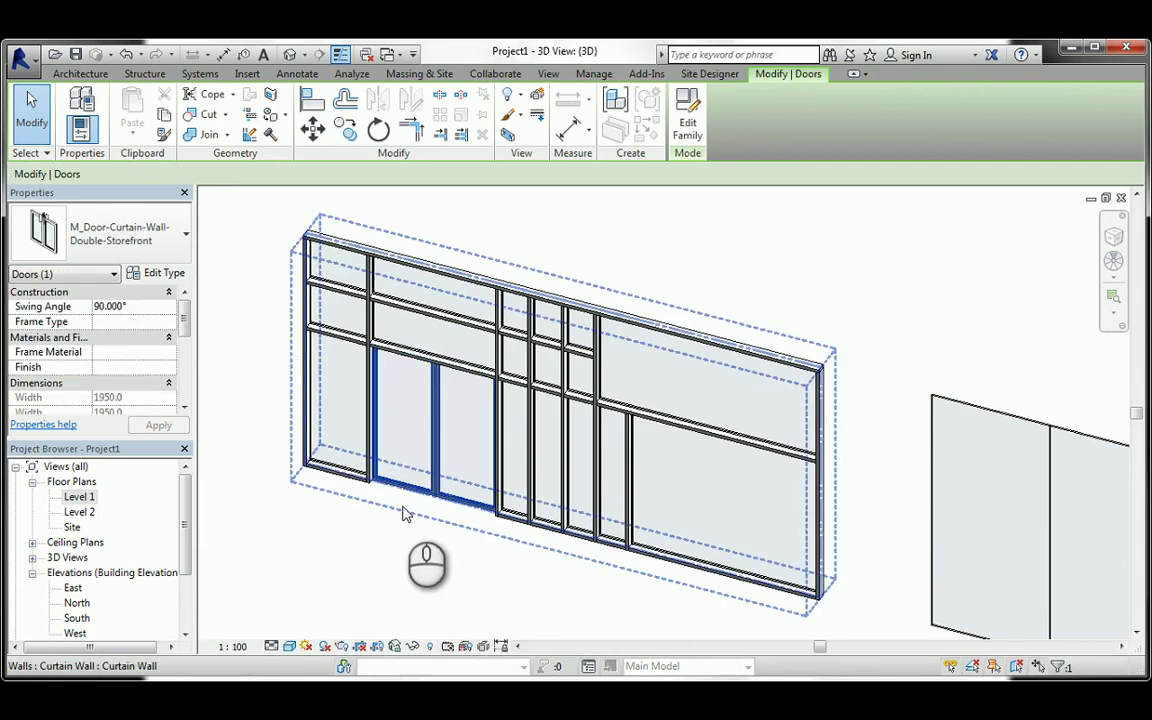
scroll(413, 412, "up", 3)
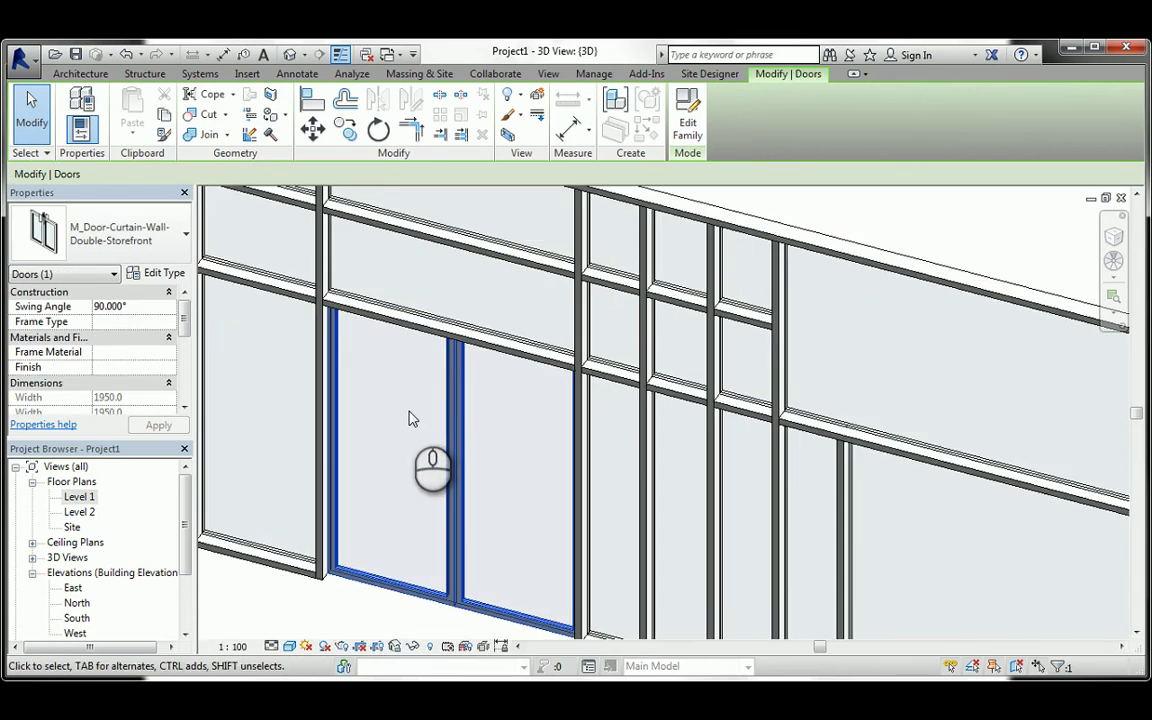
left_click(330, 608)
middle_click_drag(491, 496, 430, 450)
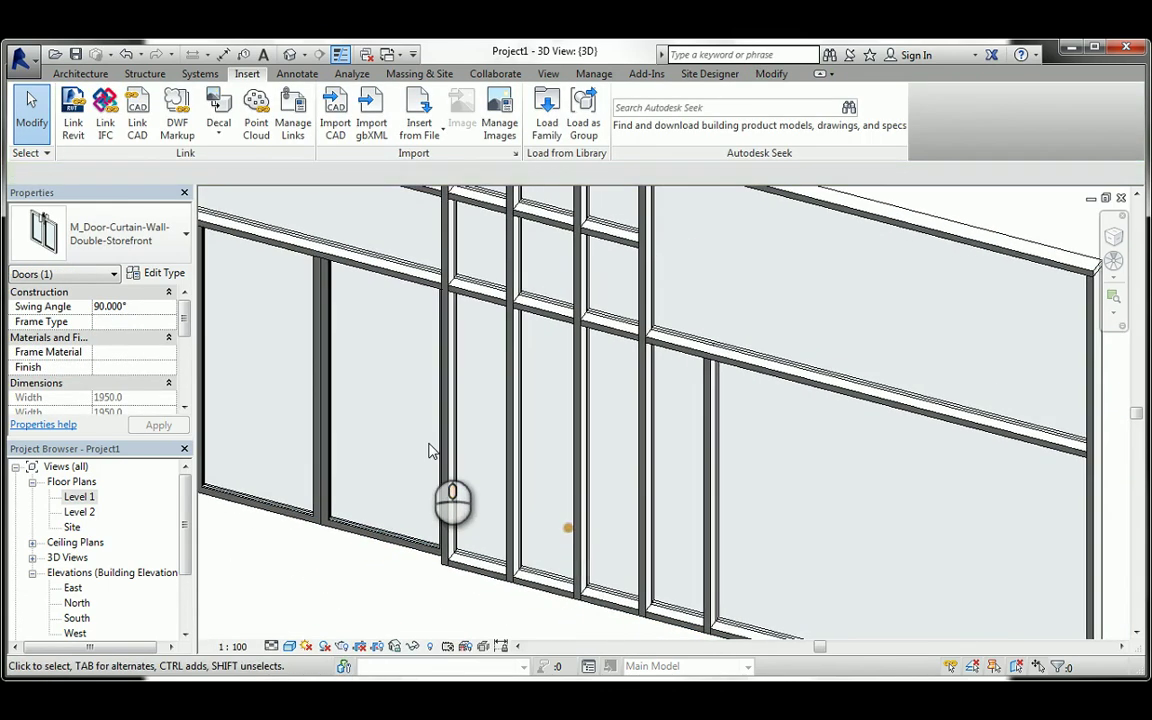
- Try replacing the narrow glazed panel at the wall's lower left corner with the M_Door-Curtain-Wall-Double-Storefront door
scroll(430, 450, "down", 1)
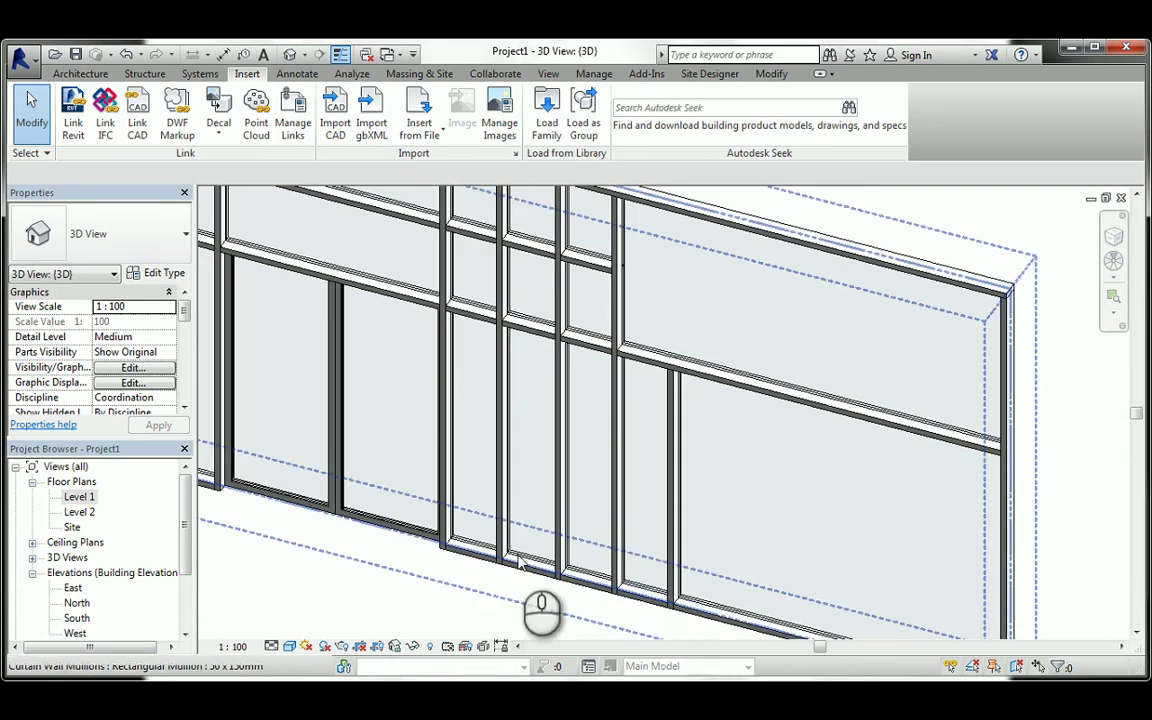
middle_click_drag(519, 566, 781, 590)
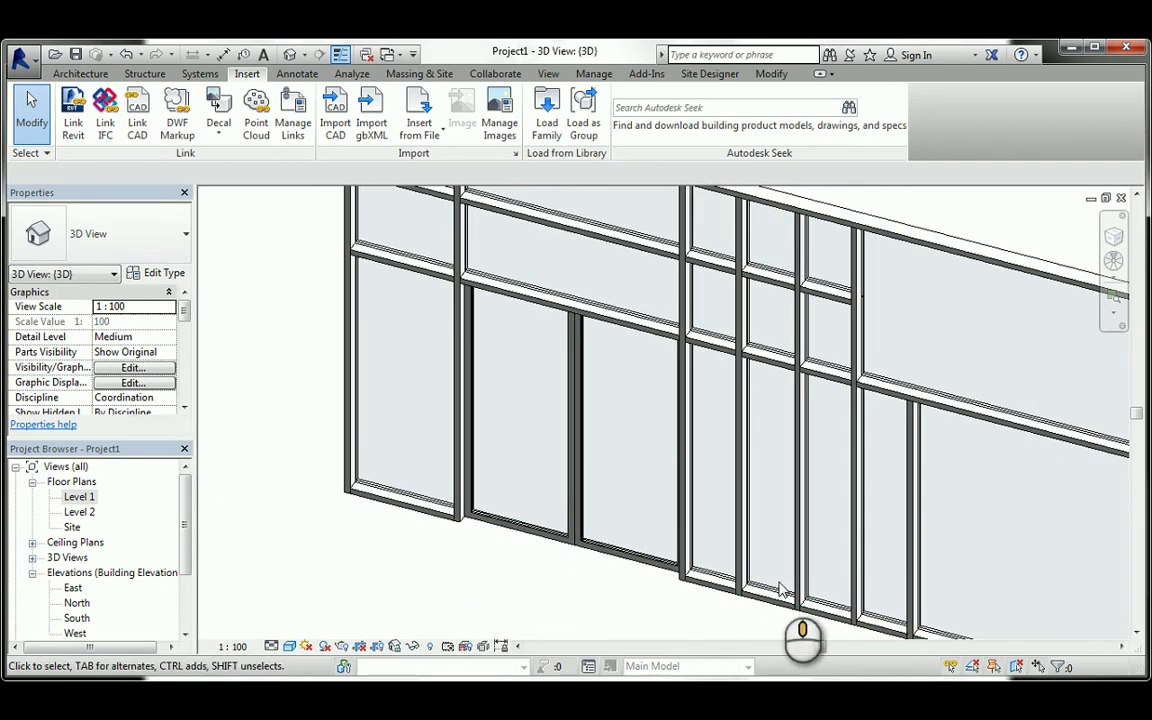
key("Tab")
left_click(420, 507)
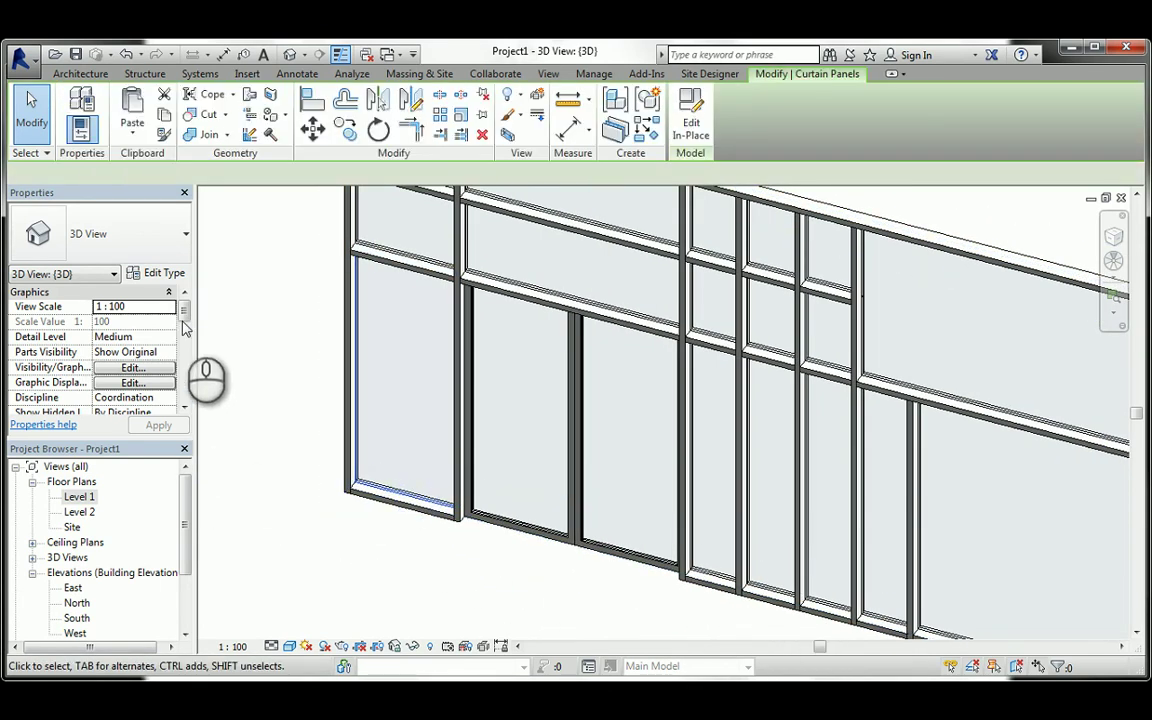
left_click(157, 257)
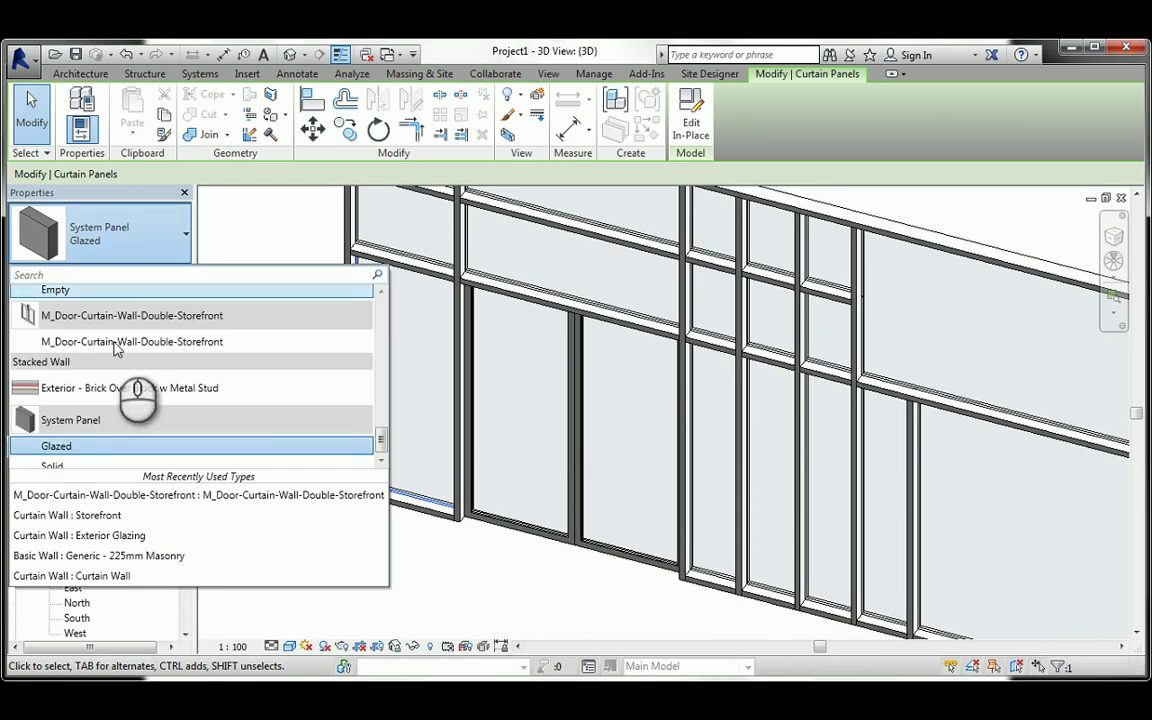
key("Escape")
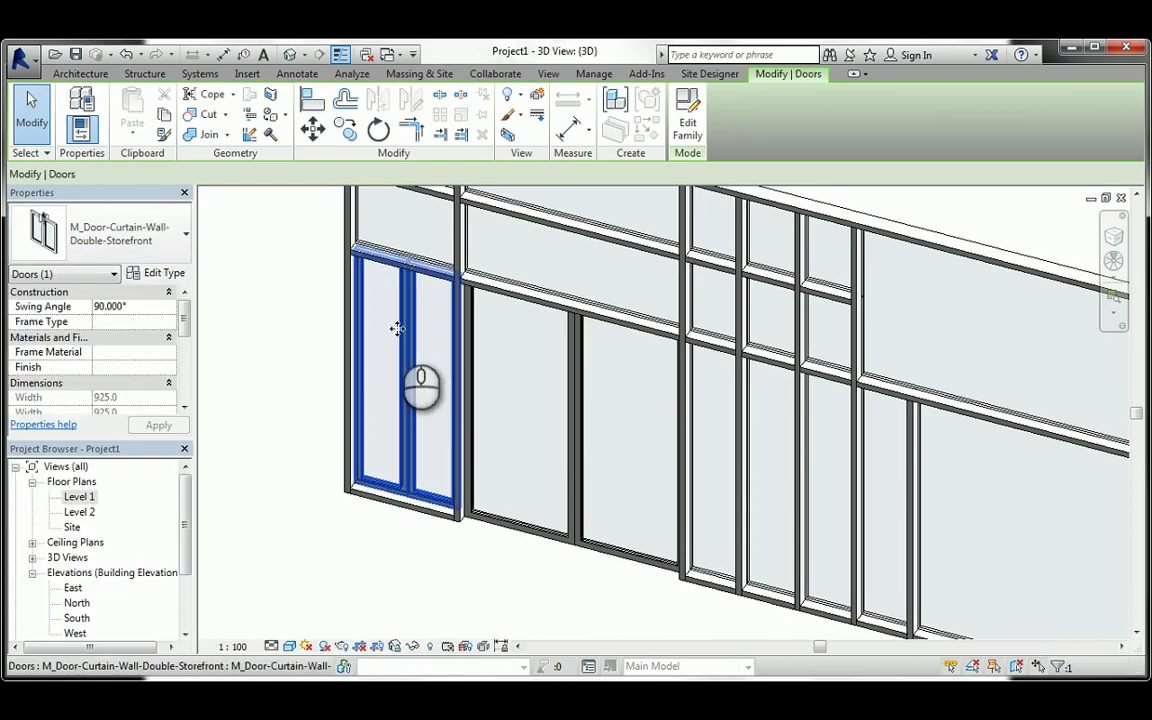
left_click(350, 512)
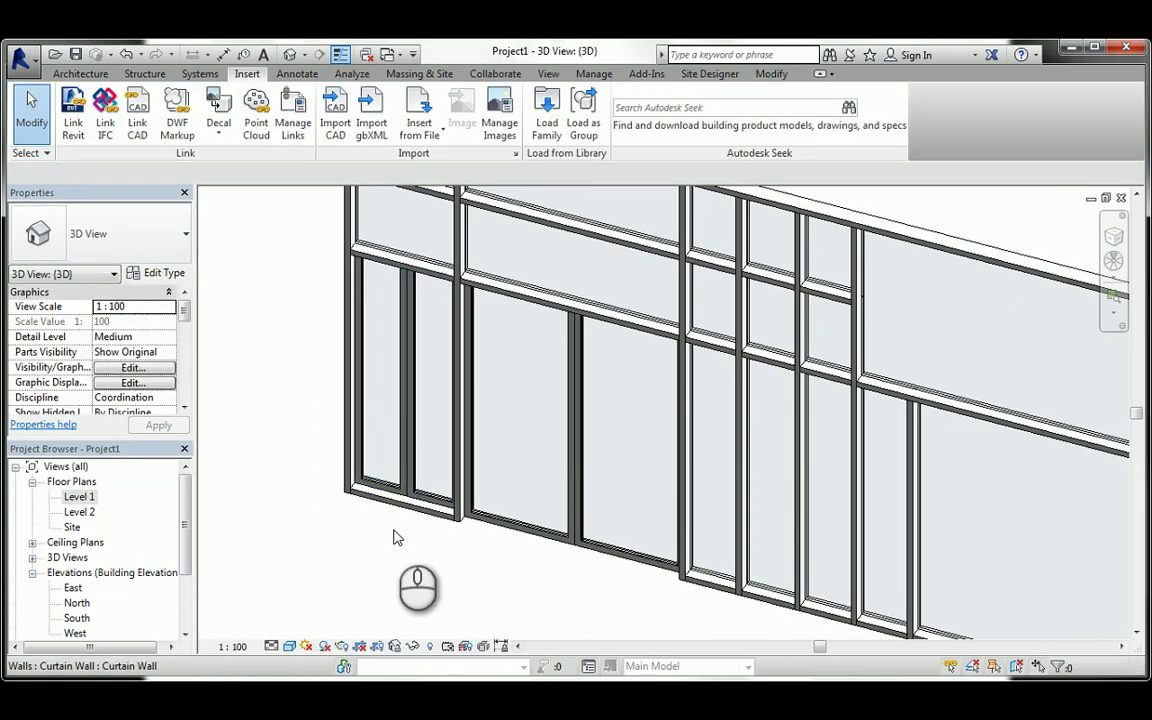
scroll(395, 537, "up", 5)
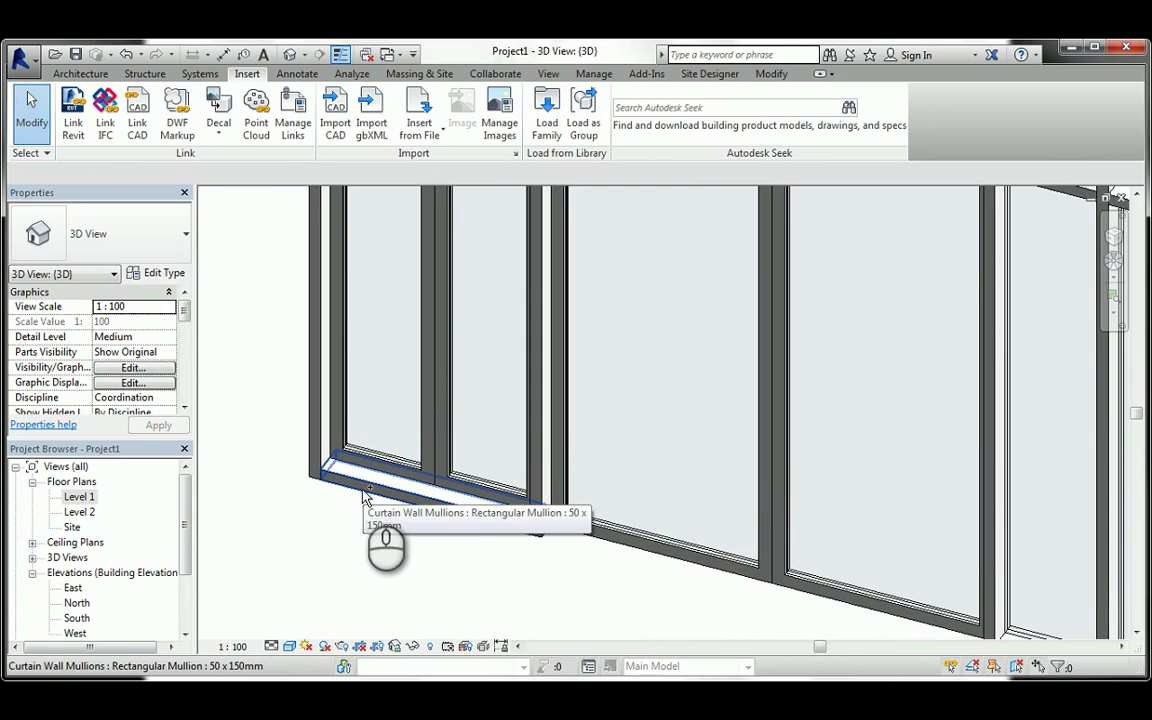
scroll(365, 495, "down", 3)
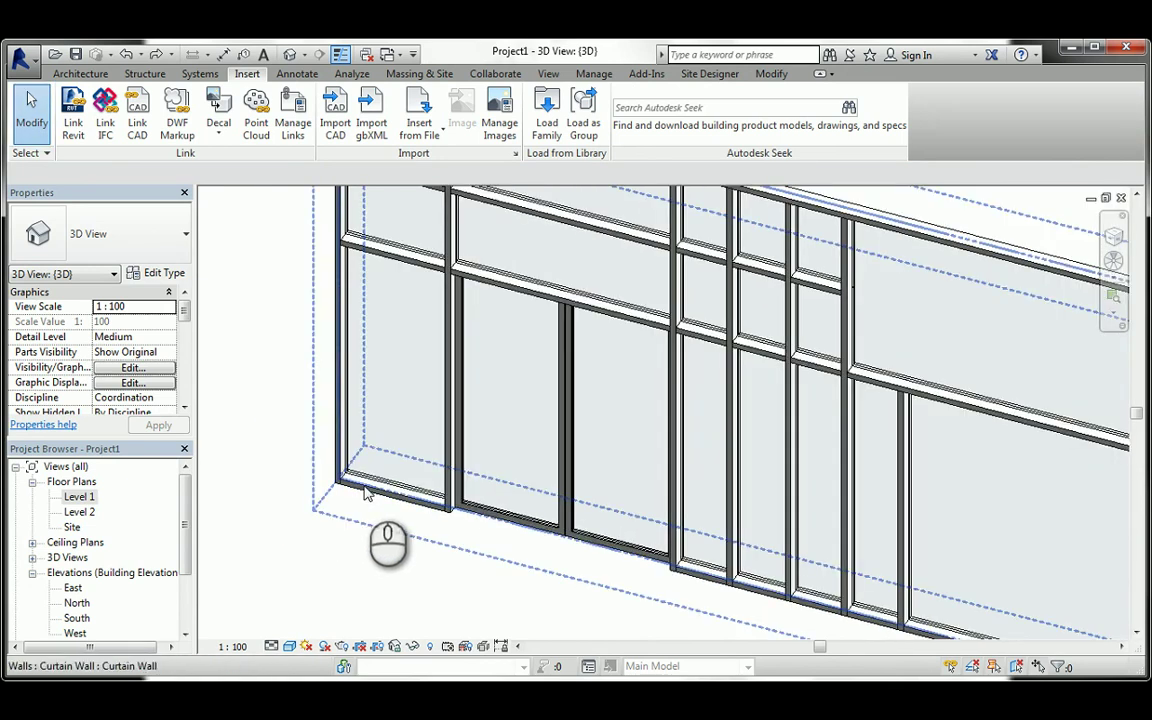
- Change the narrow glazed panel left of the double door to the System Panel Solid type
middle_click_drag(419, 553, 388, 575)
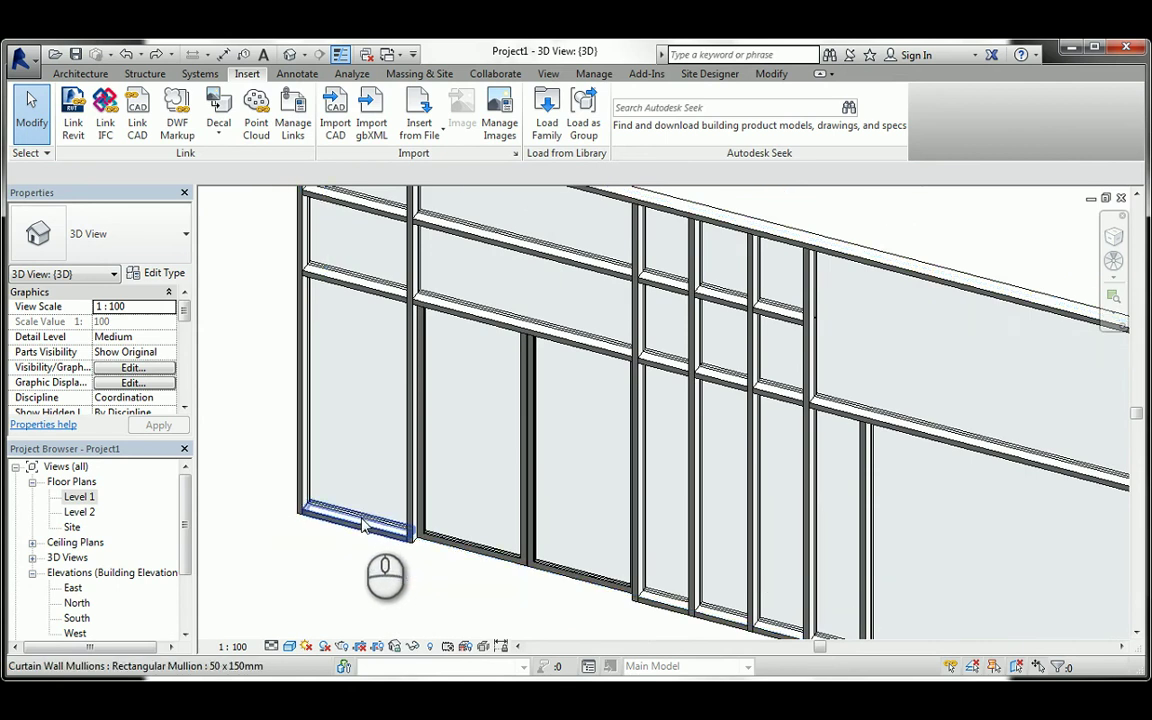
key("Tab")
left_click(362, 527)
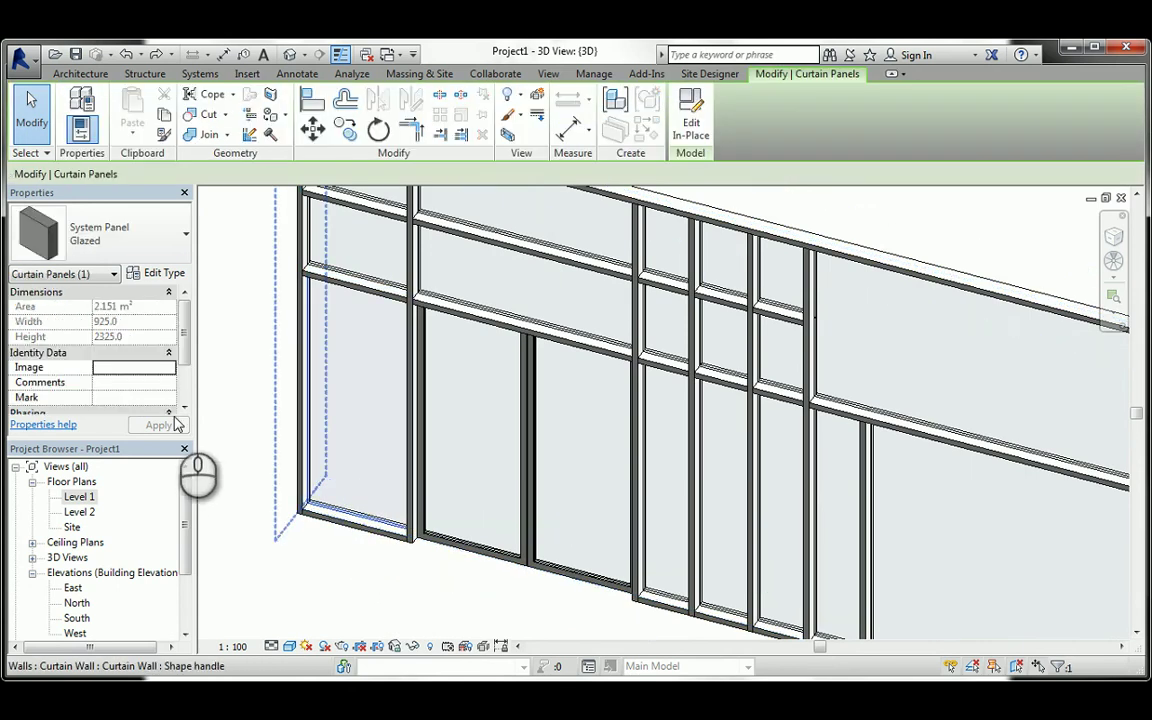
left_click(112, 240)
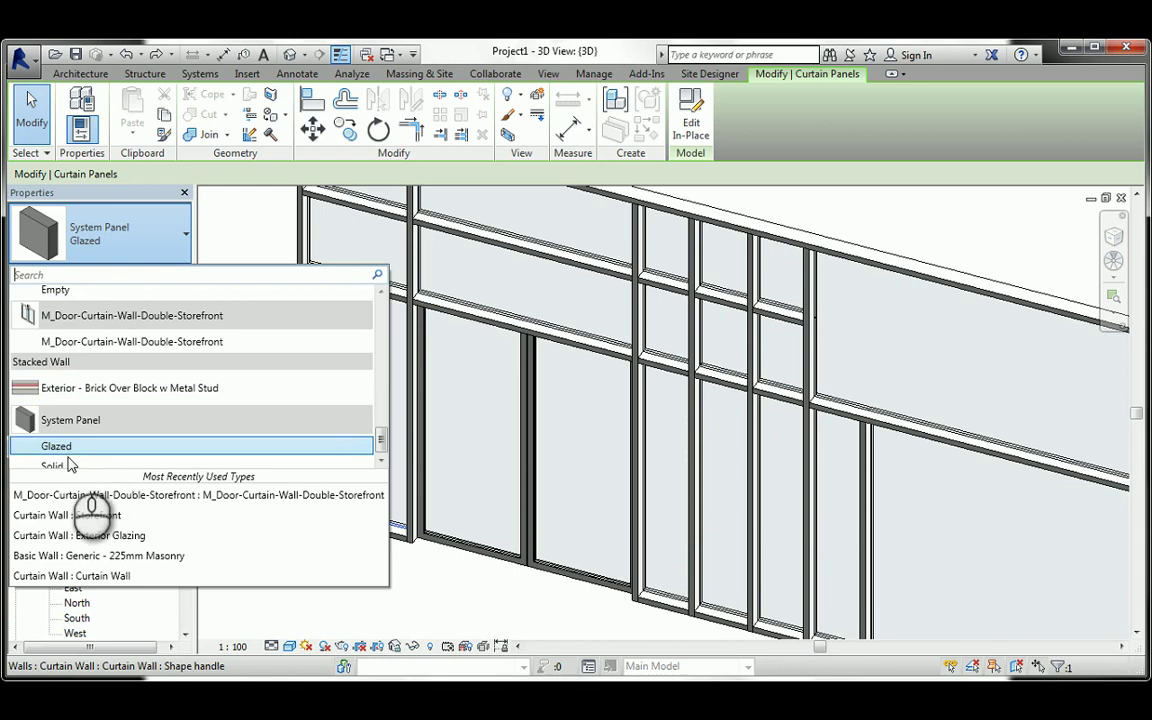
left_click(70, 452)
left_click(239, 267)
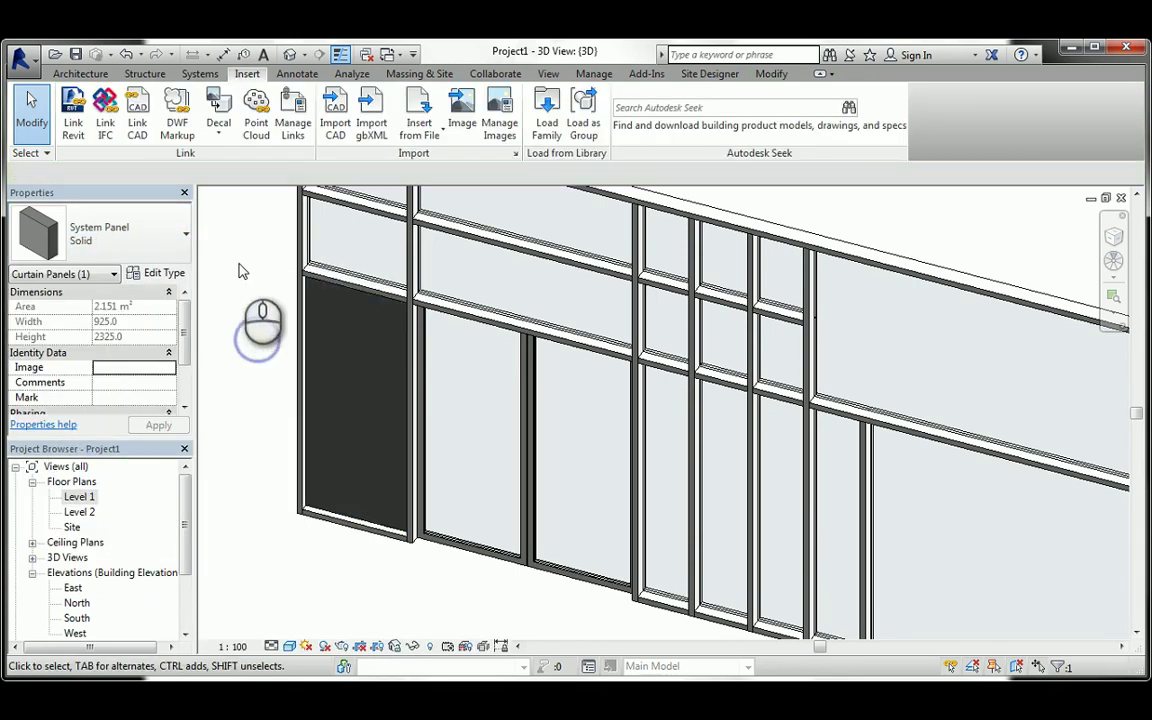
- Change the glazed panel directly above the solid panel in the leftmost column to System Panel Solid
middle_click_drag(239, 260, 240, 366)
key("Tab")
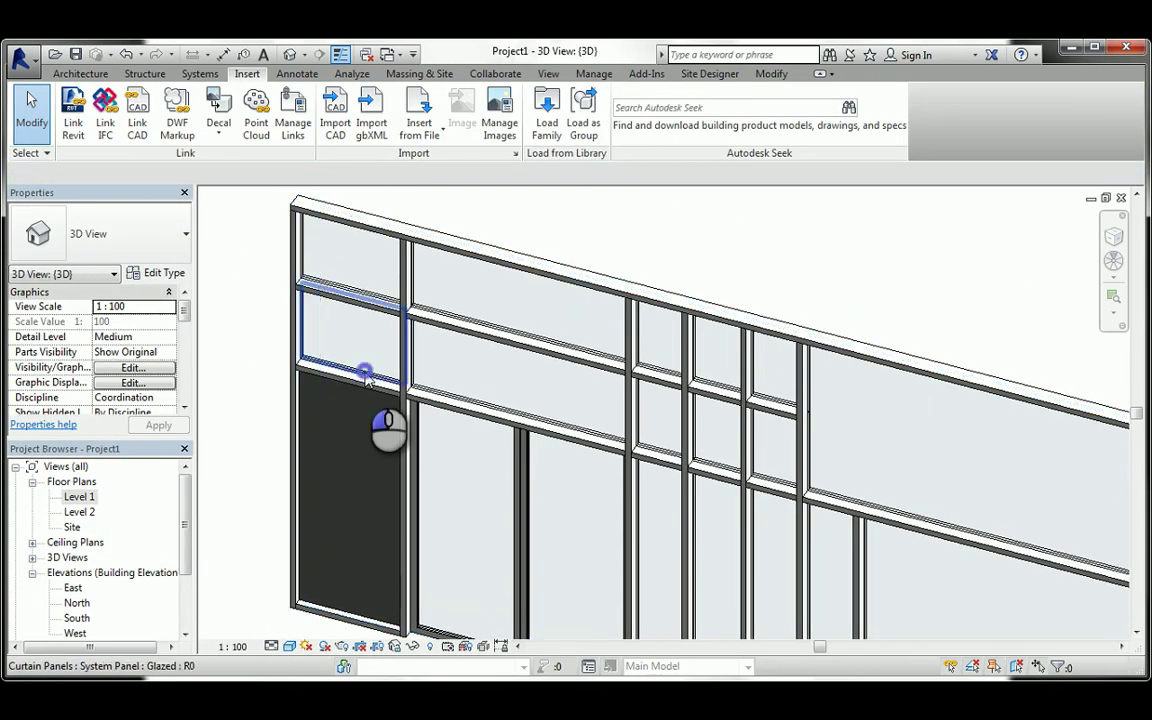
left_click(368, 375)
left_click(112, 242)
left_click(112, 248)
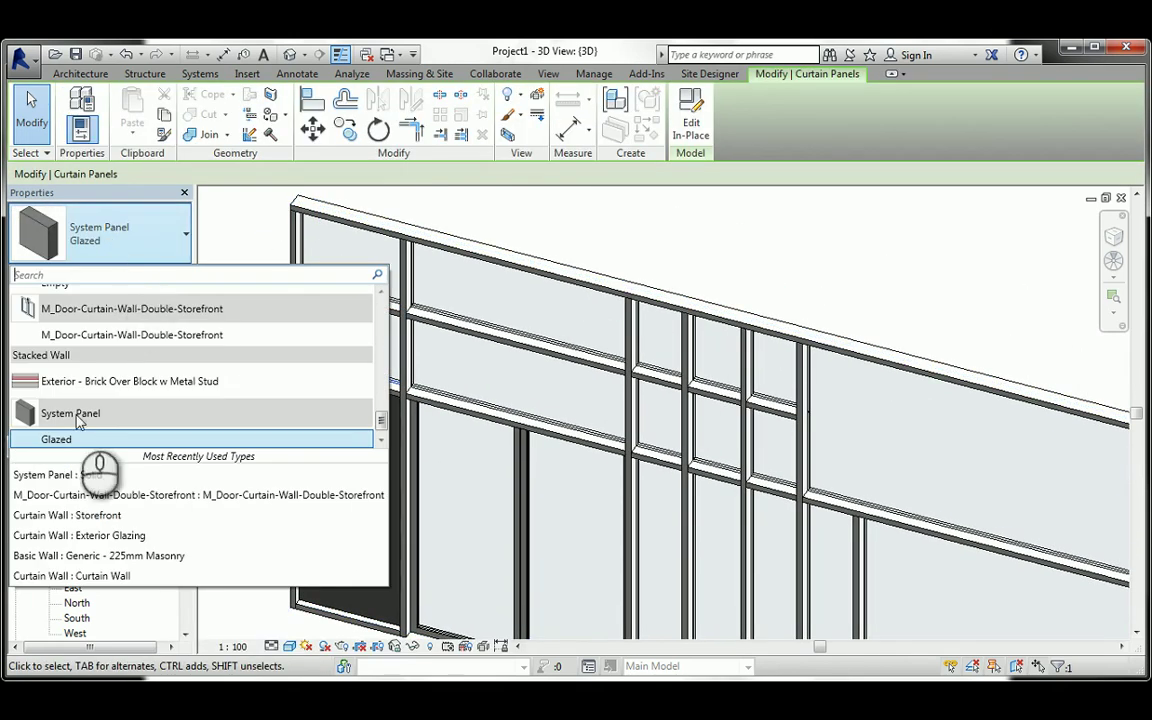
scroll(87, 390, "down", 1)
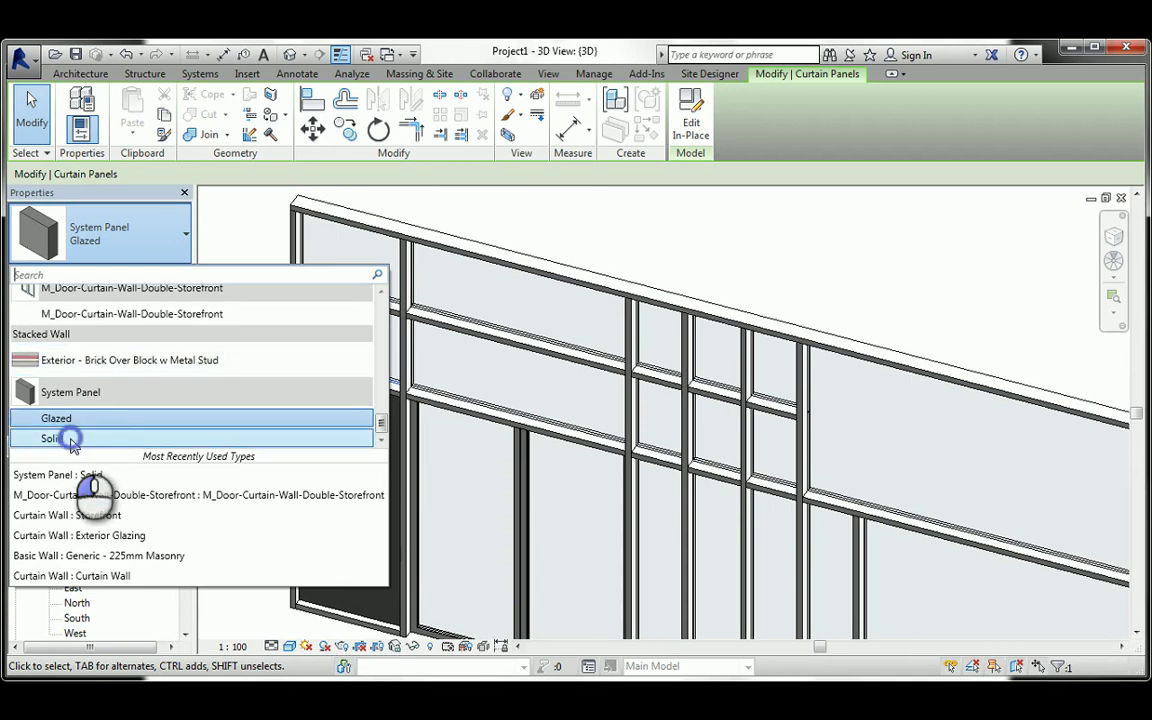
left_click(69, 436)
left_click(262, 318)
- Change the uppermost glazed panel of the leftmost column to System Panel Solid
key("Tab")
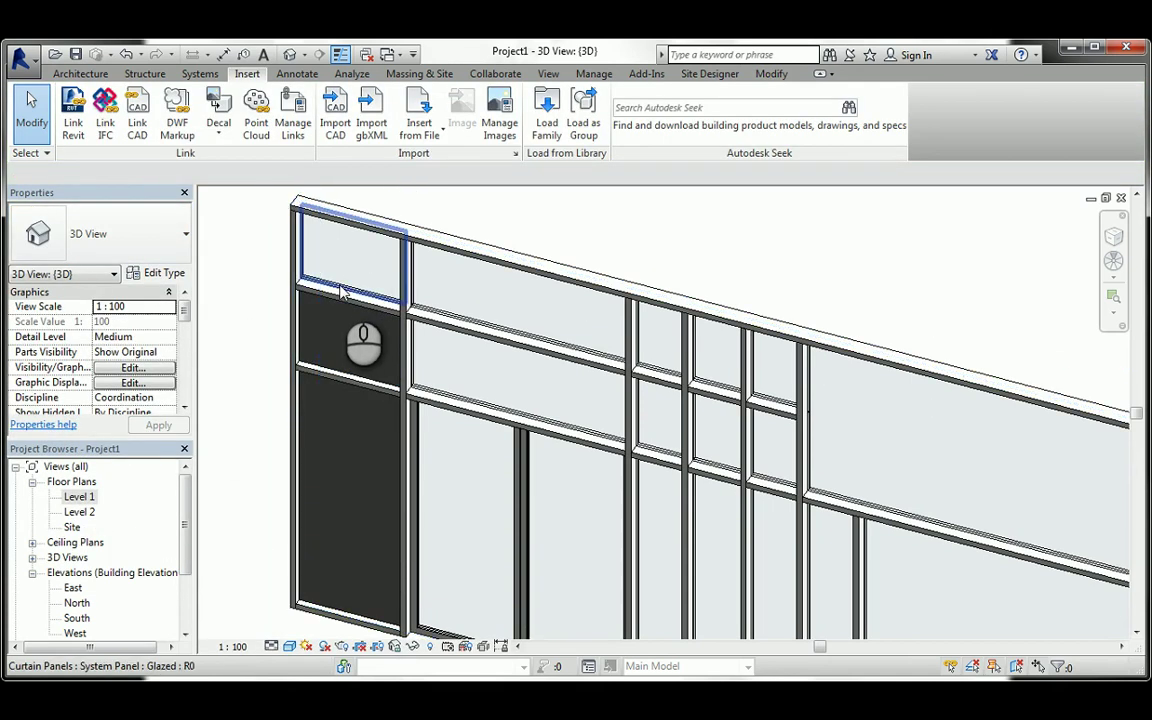
left_click(337, 297)
left_click(125, 235)
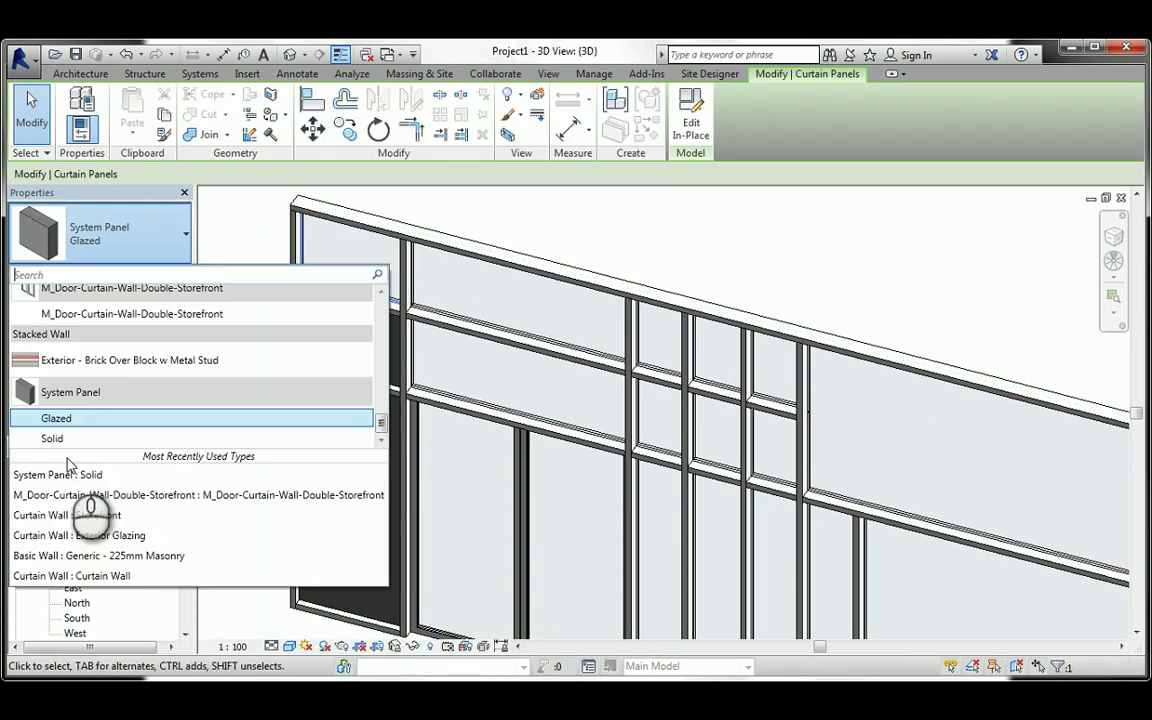
left_click(62, 439)
middle_click_drag(240, 363, 689, 468)
scroll(681, 399, "up", 3)
key("Escape")
- Delete the two short vertical mullions separating the three small panels in the curtain wall's top row
middle_click_drag(681, 399, 638, 501)
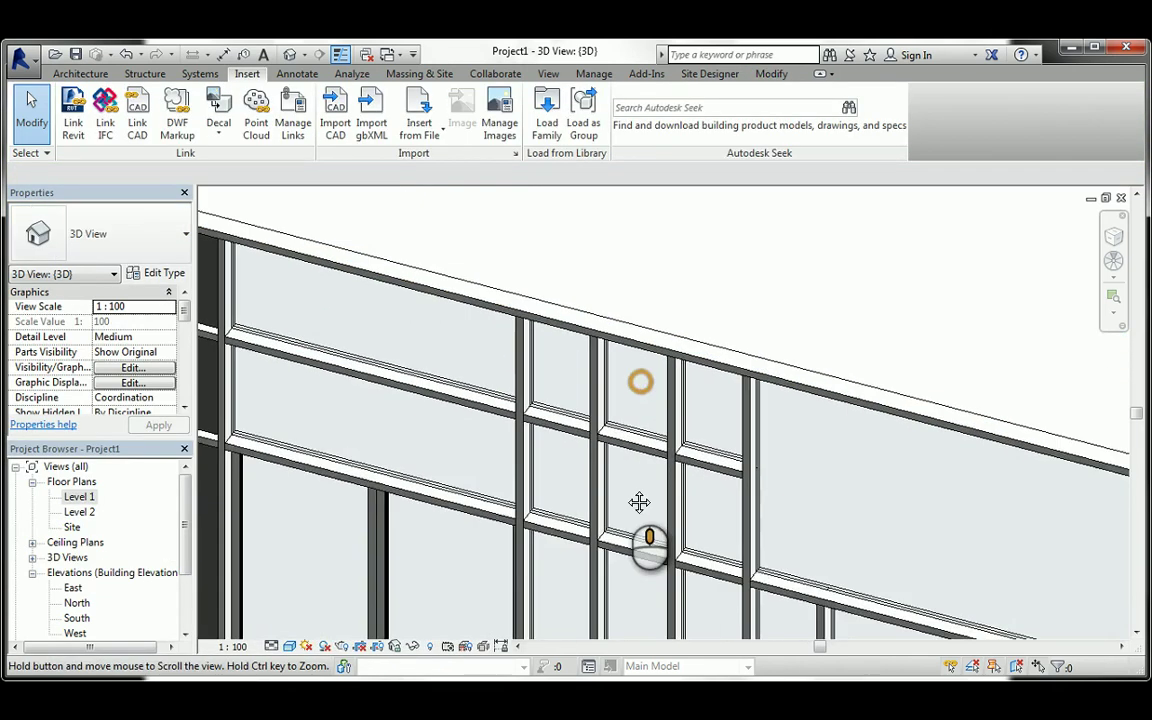
scroll(603, 407, "up", 2)
scroll(600, 410, "up", 1)
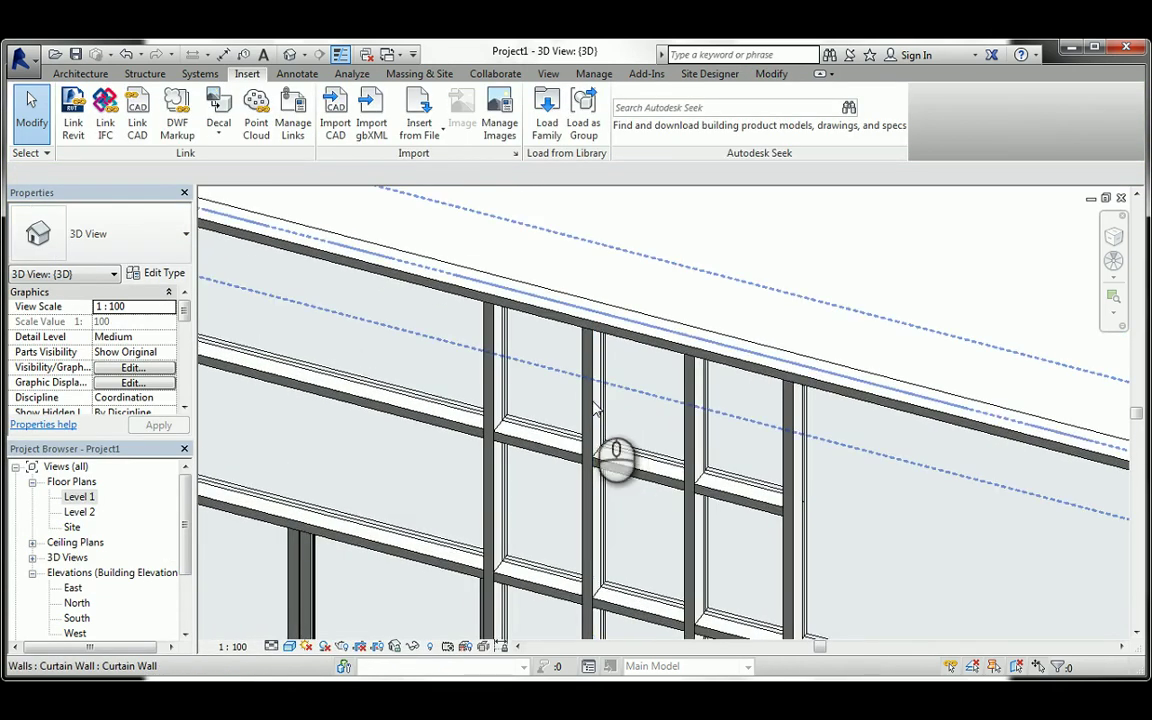
left_click(590, 410)
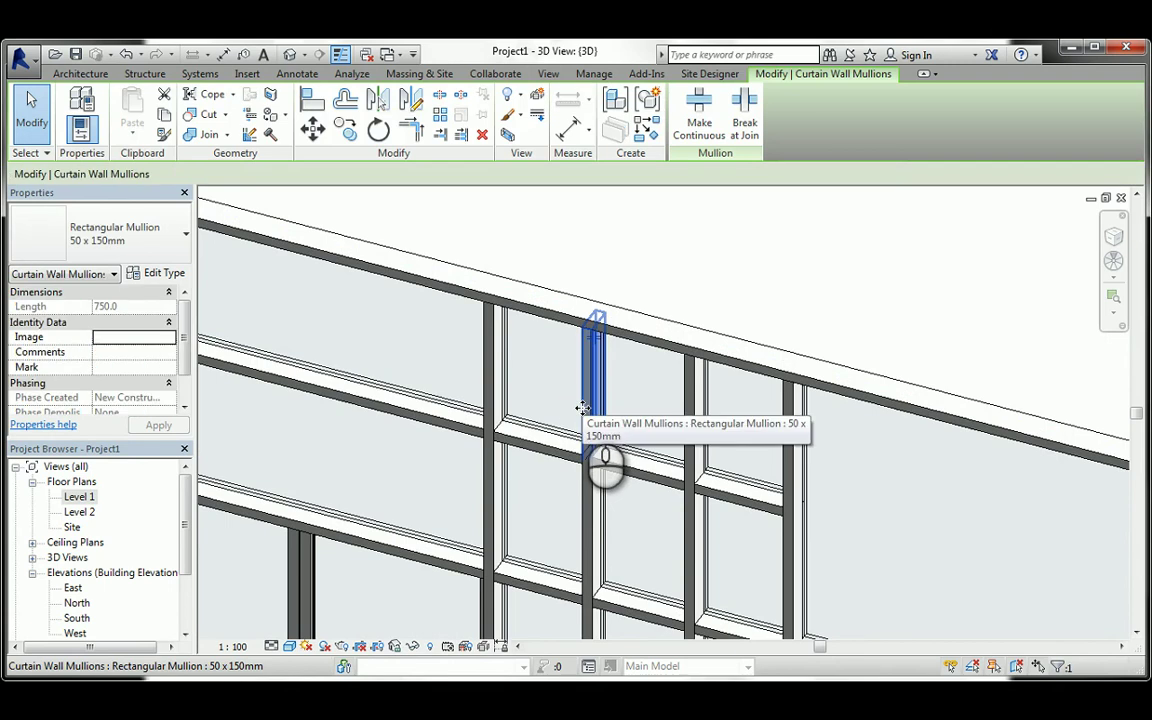
key("Delete")
left_click(688, 420)
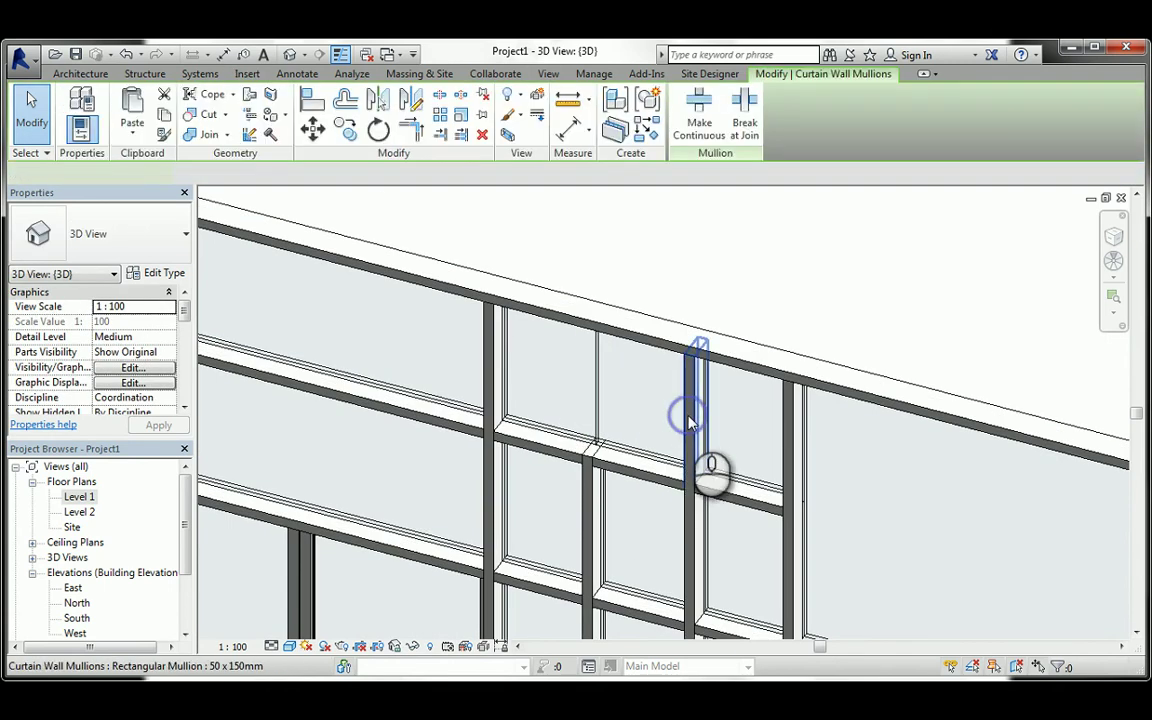
key("Delete")
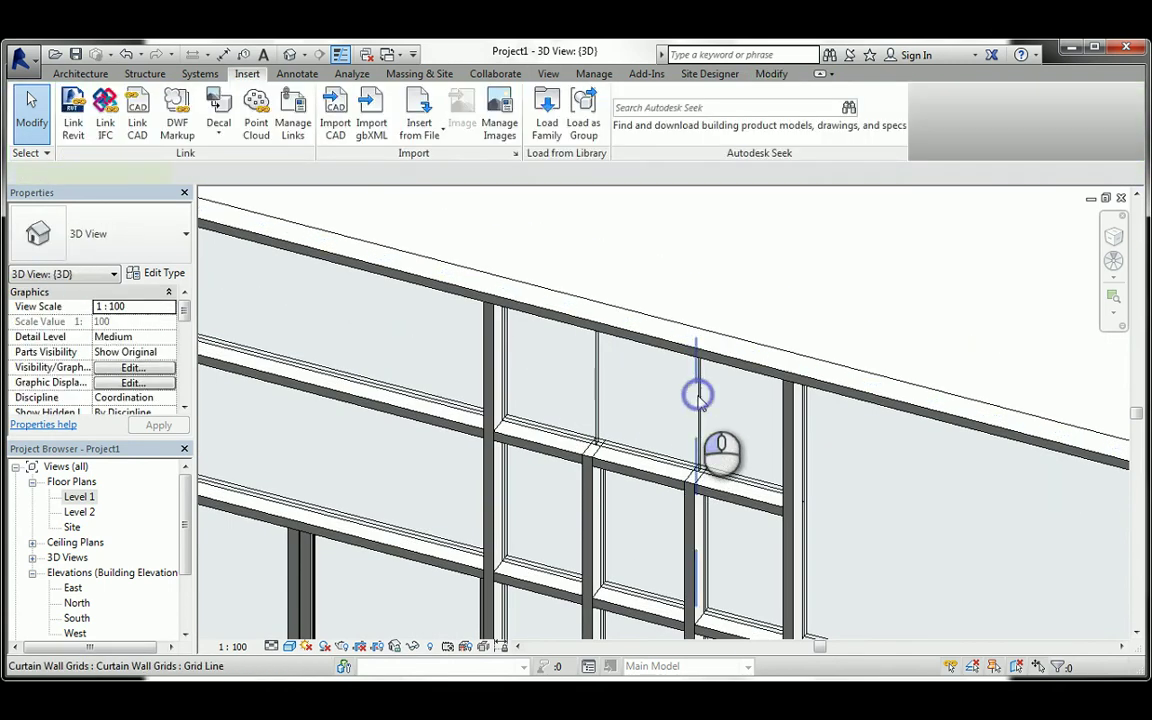
- Remove the top-row segment of the right-hand exposed vertical grid line to merge its adjoining glazed panels
left_click(697, 400)
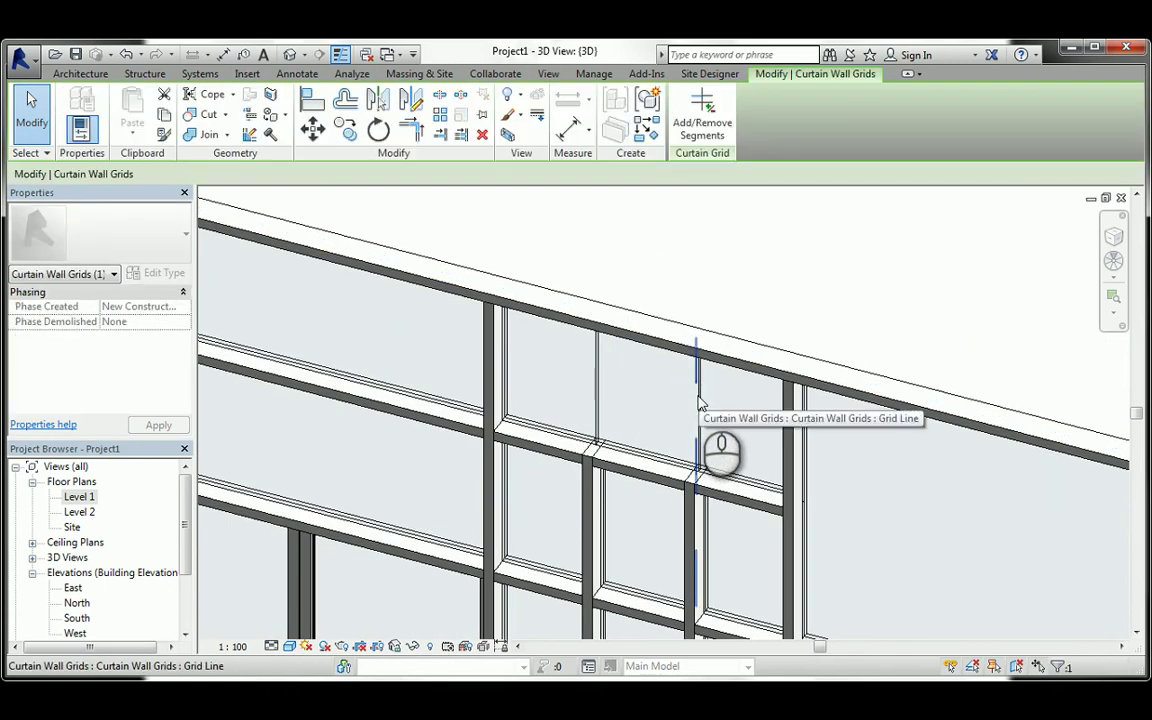
left_click(700, 128)
left_click(697, 391)
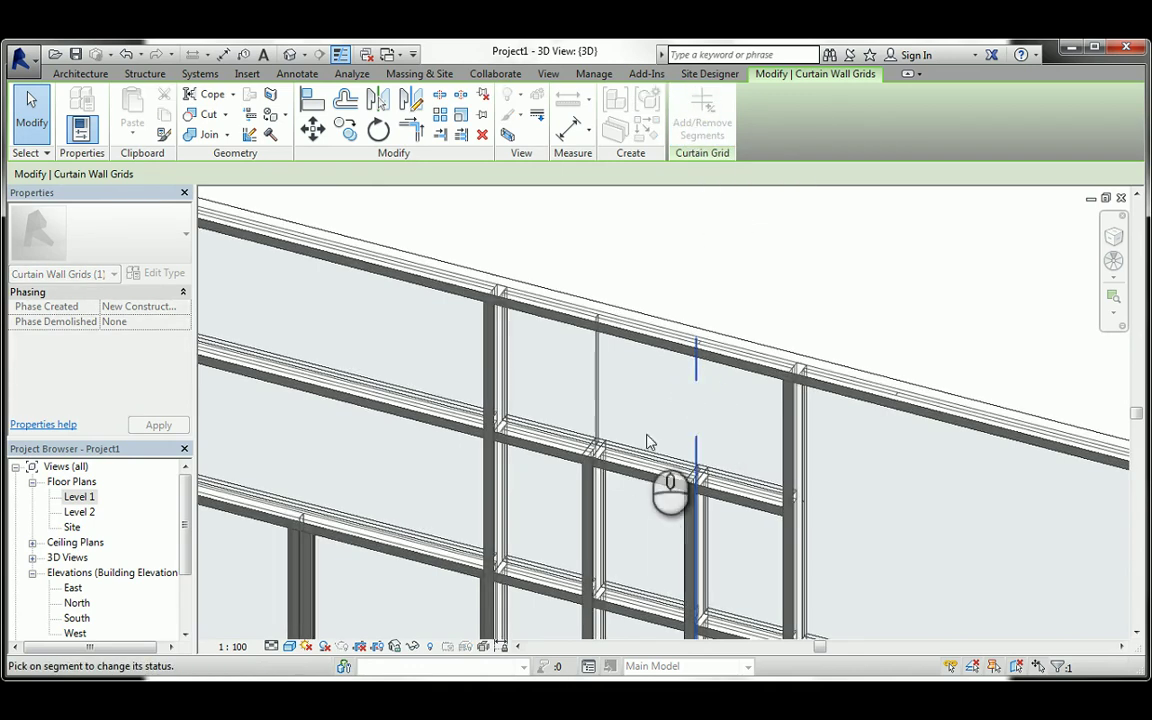
key("Escape")
key("Escape")
- Remove the remaining exposed vertical grid line segment in the top row, joining the small panels into one
left_click(594, 376)
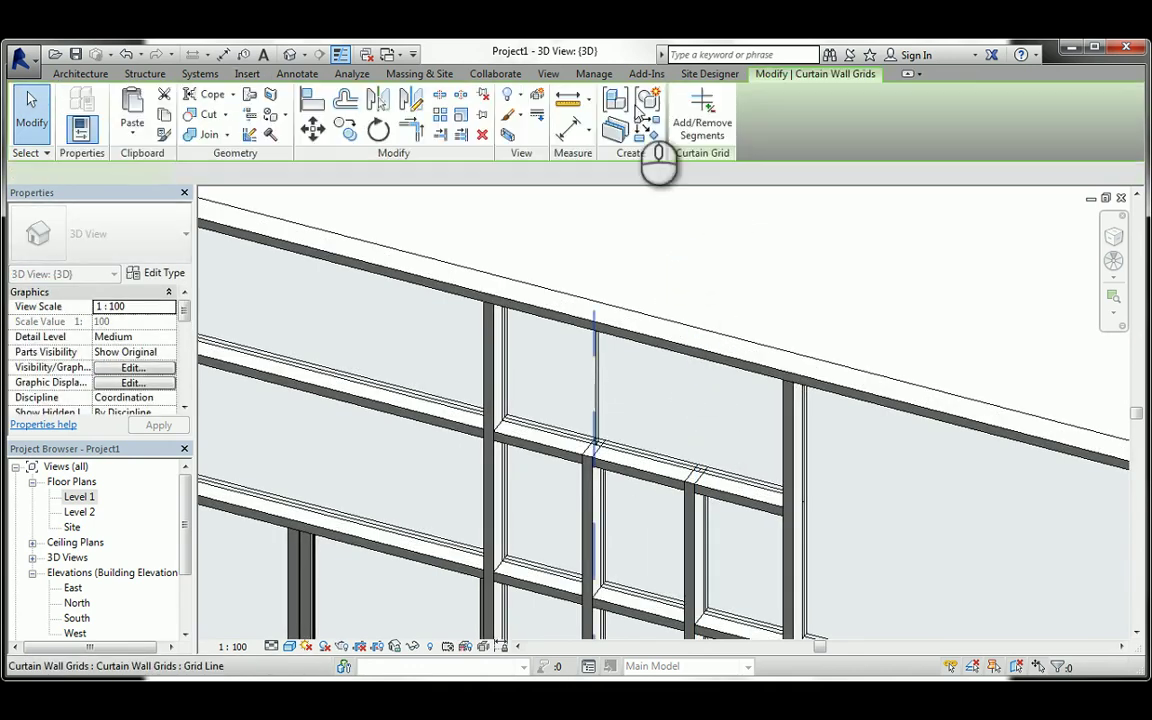
left_click(700, 112)
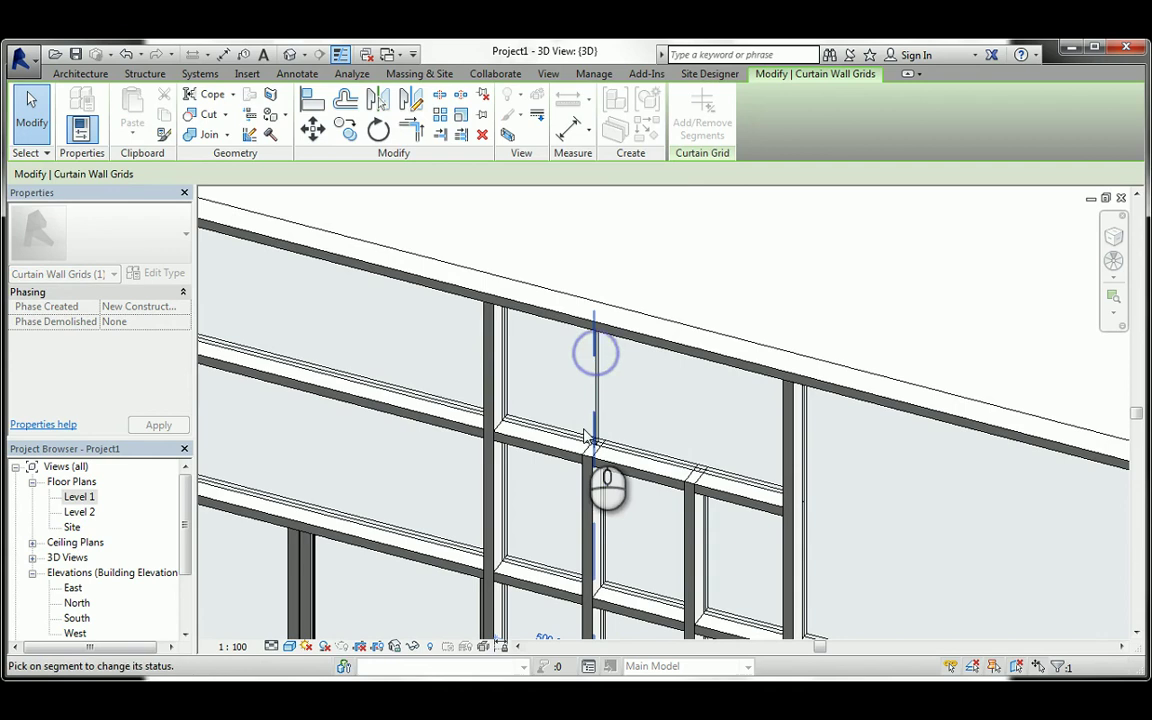
left_click(594, 445)
key("Escape")
key("Escape")
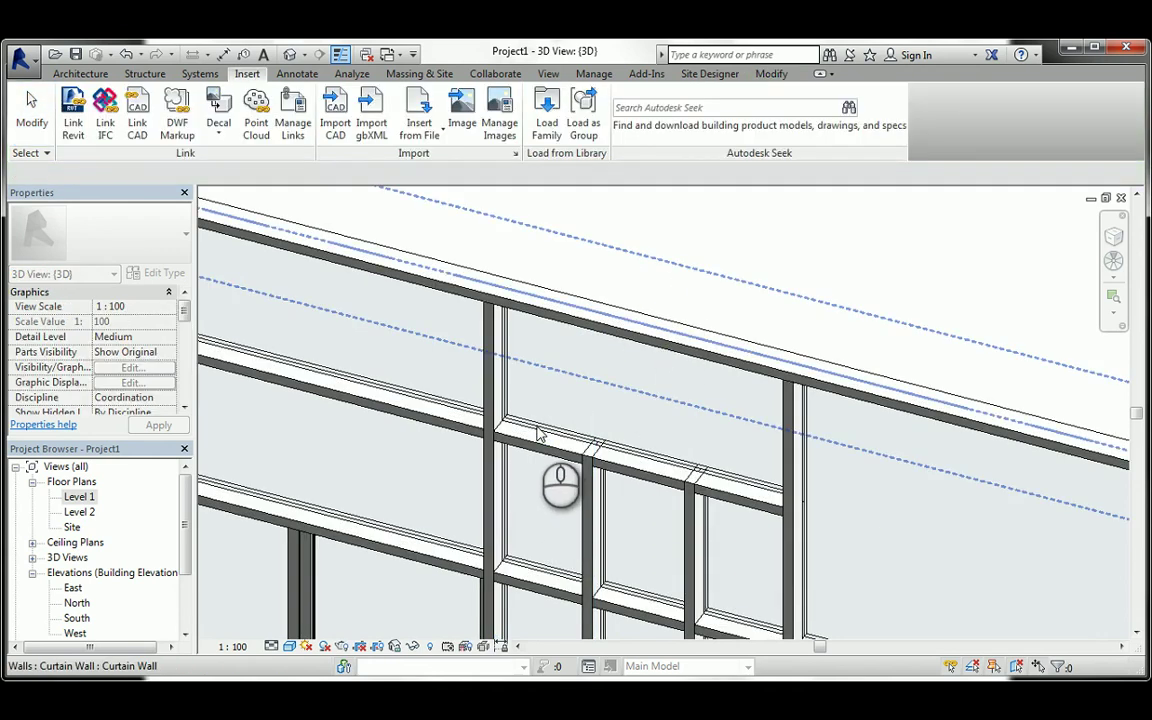
- Change the merged glazed panel in the top row to the Empty System Panel type Empty
left_click(537, 432)
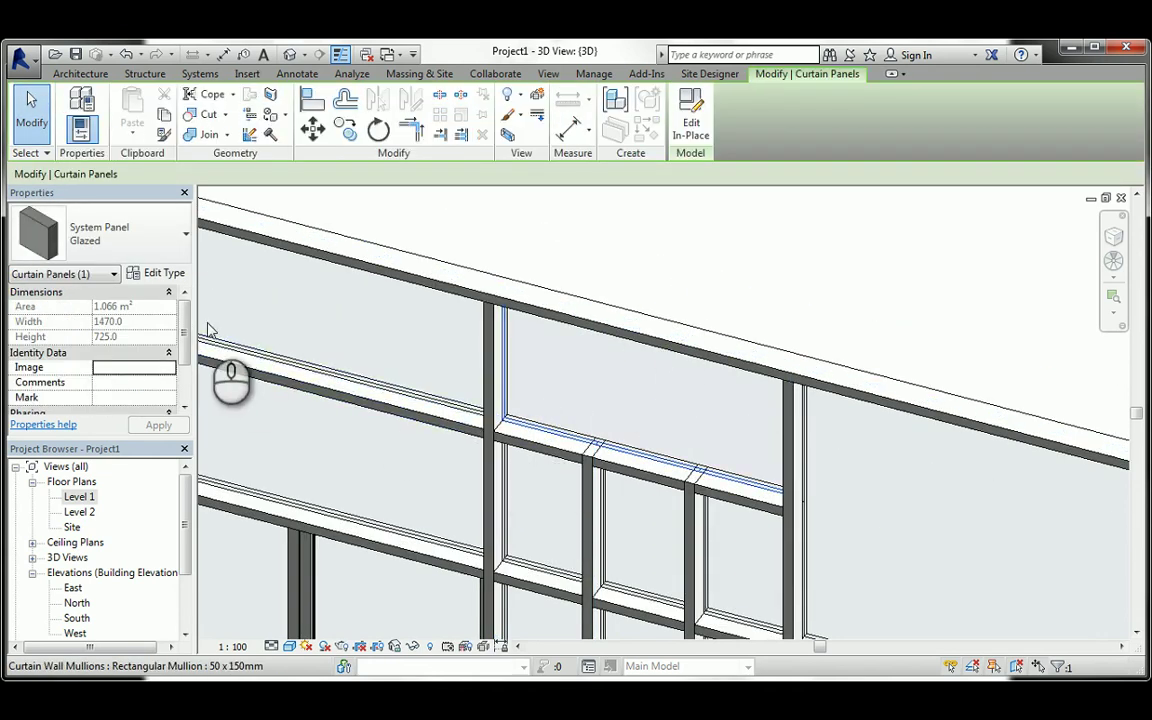
left_click(147, 254)
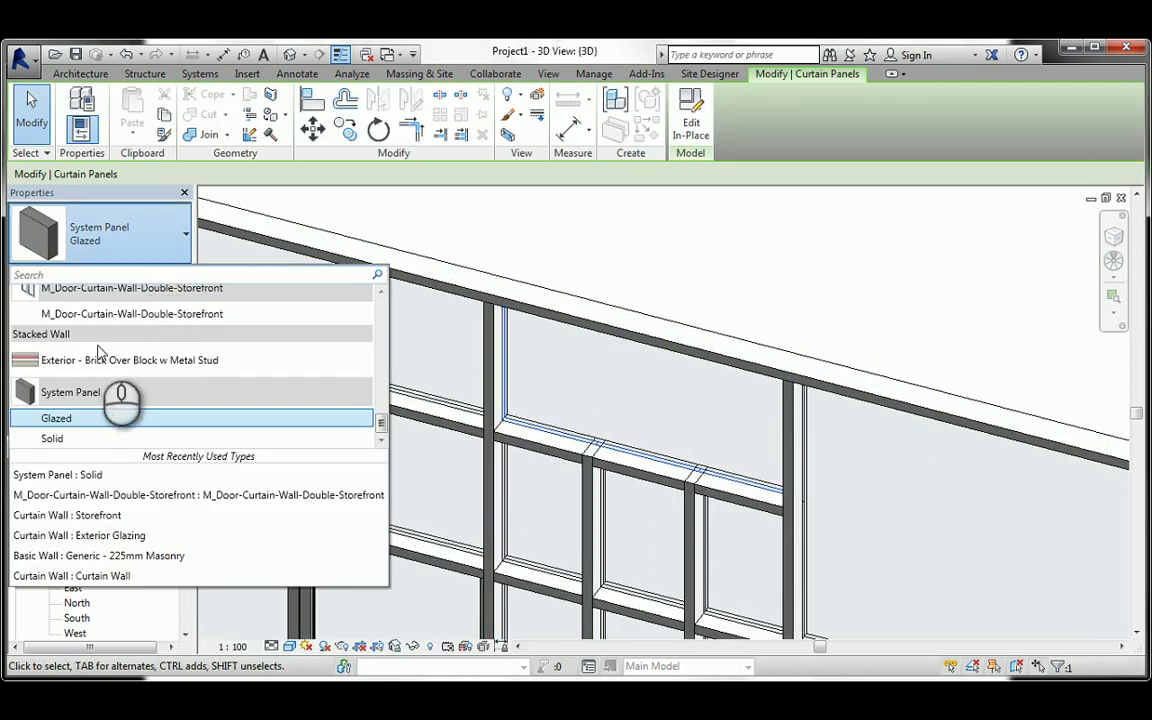
scroll(100, 395, "up", 3)
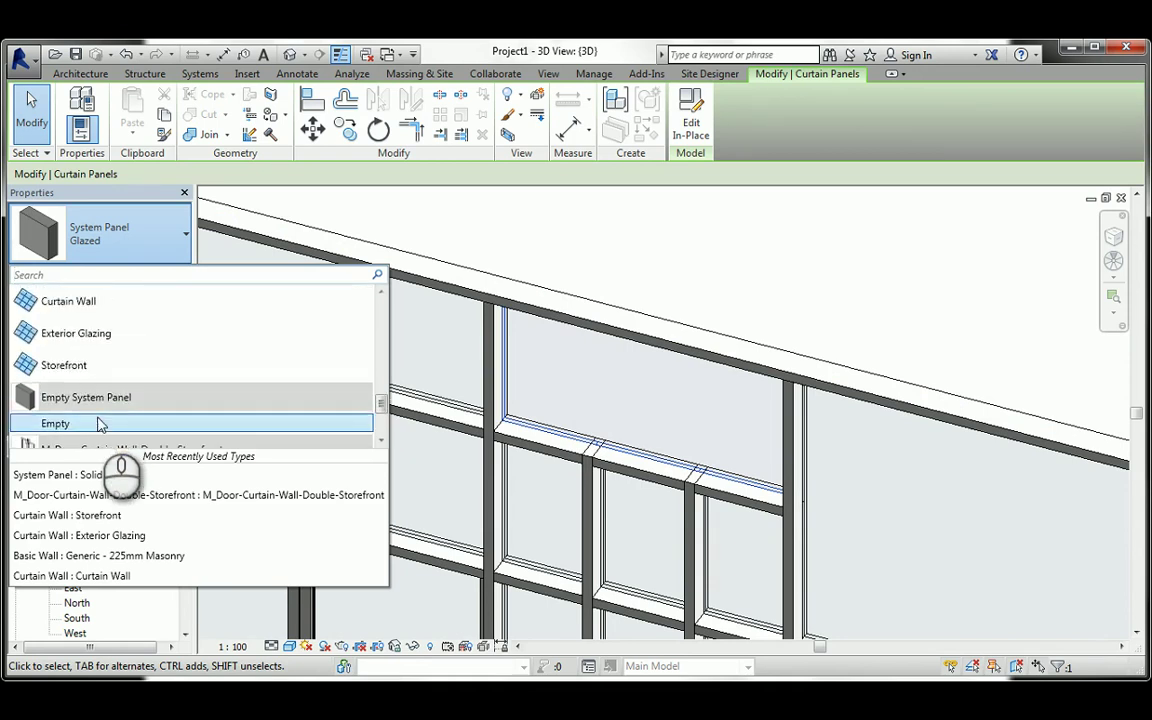
scroll(100, 415, "down", 2)
scroll(100, 420, "down", 1)
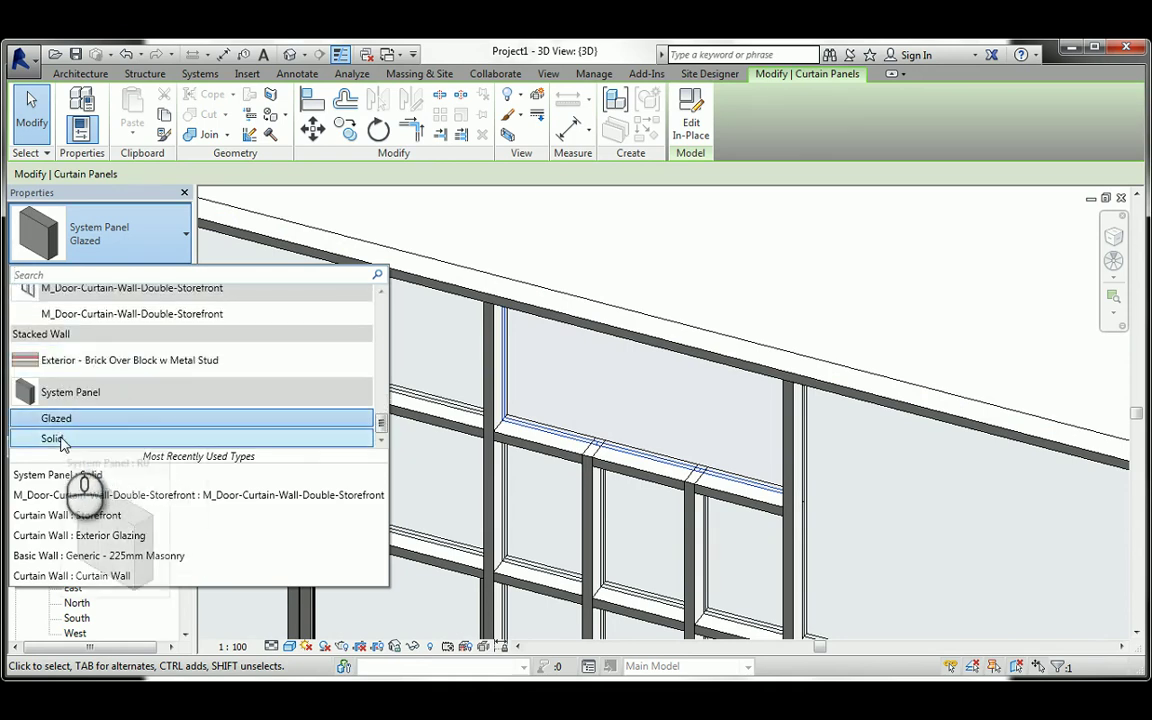
scroll(90, 415, "up", 1)
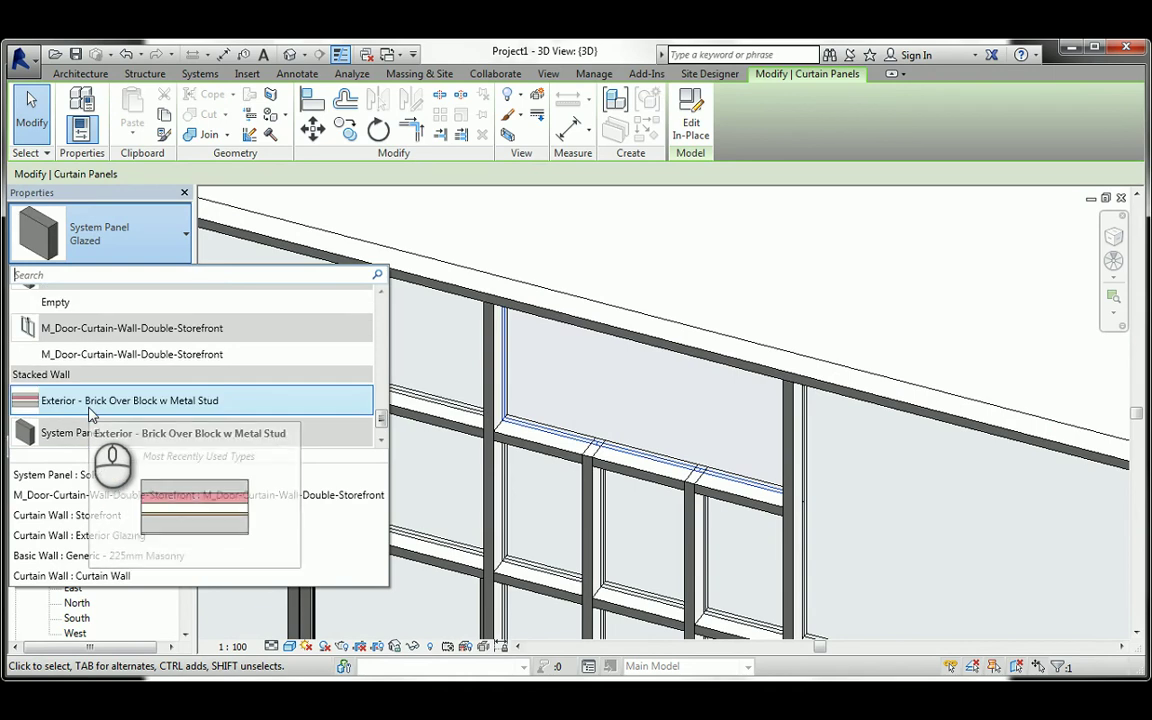
scroll(90, 415, "up", 1)
scroll(90, 405, "up", 1)
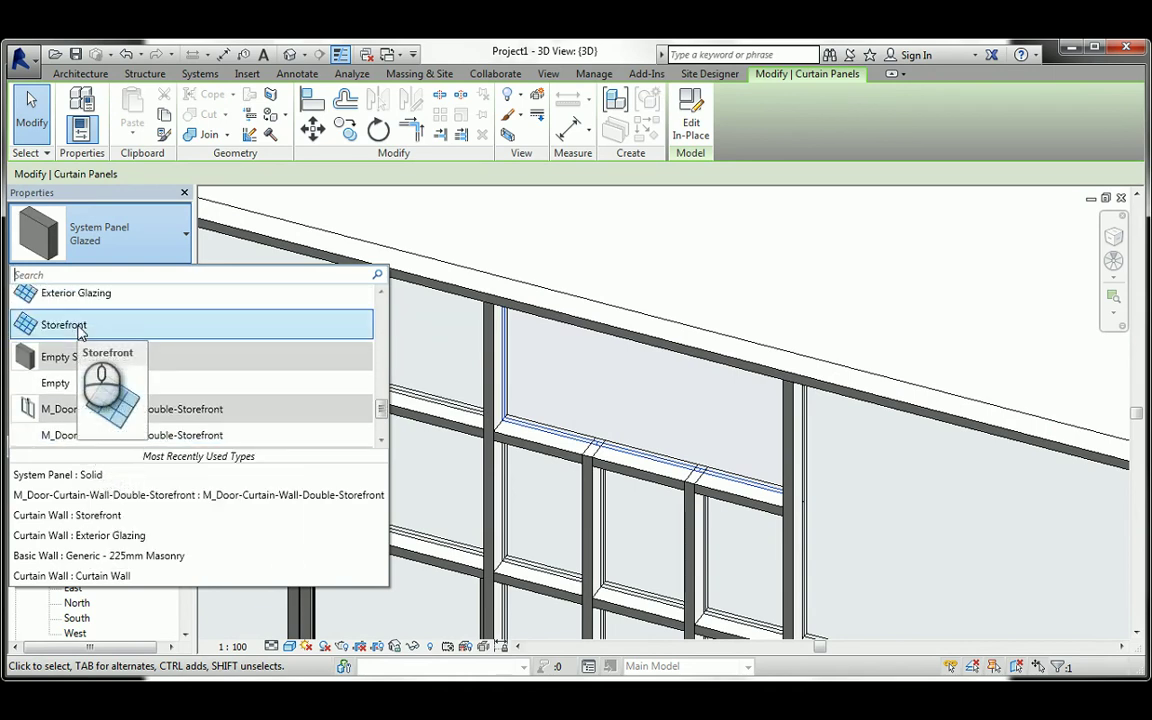
left_click(55, 386)
left_click(604, 252)
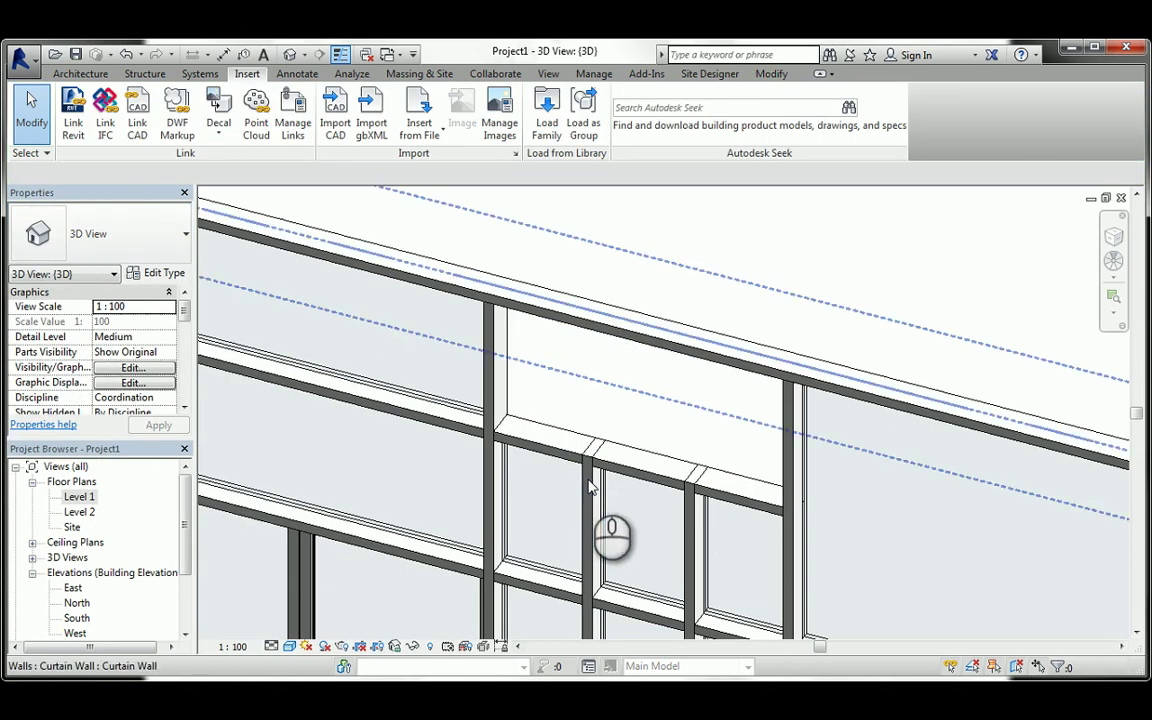
- Toggle the mullion joins at the two inner vertical mullions so the horizontal mullion below the empty opening runs continuously
left_click(594, 452)
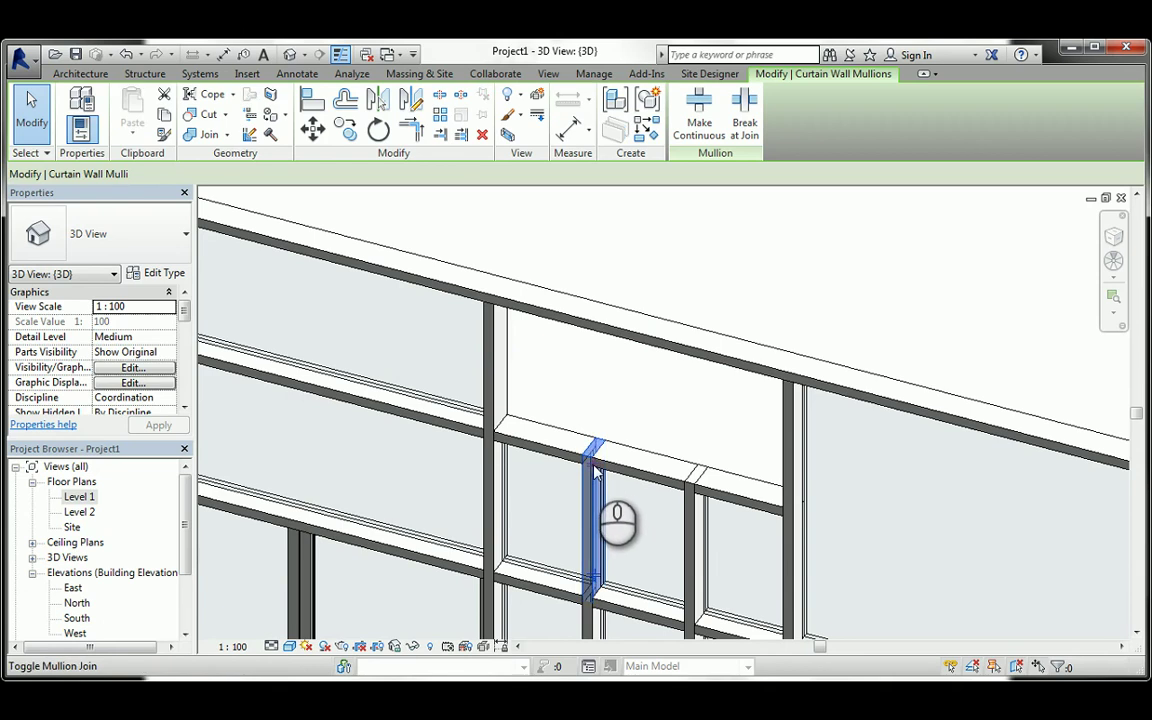
left_click(690, 512)
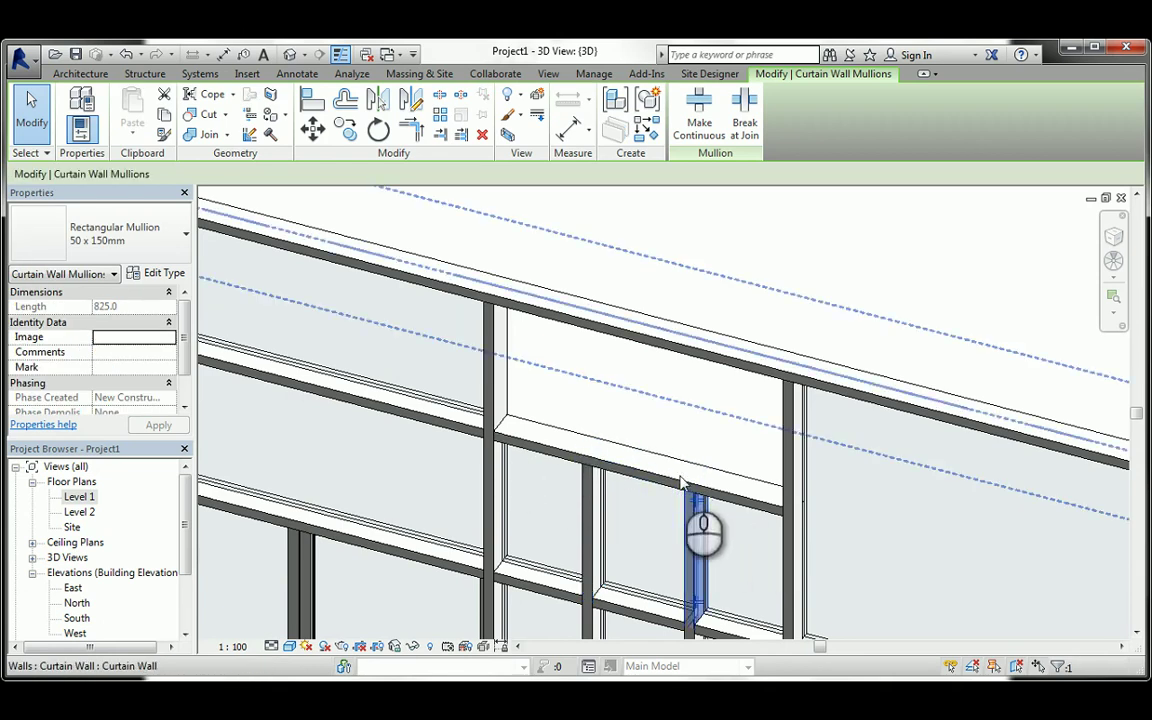
left_click(829, 231)
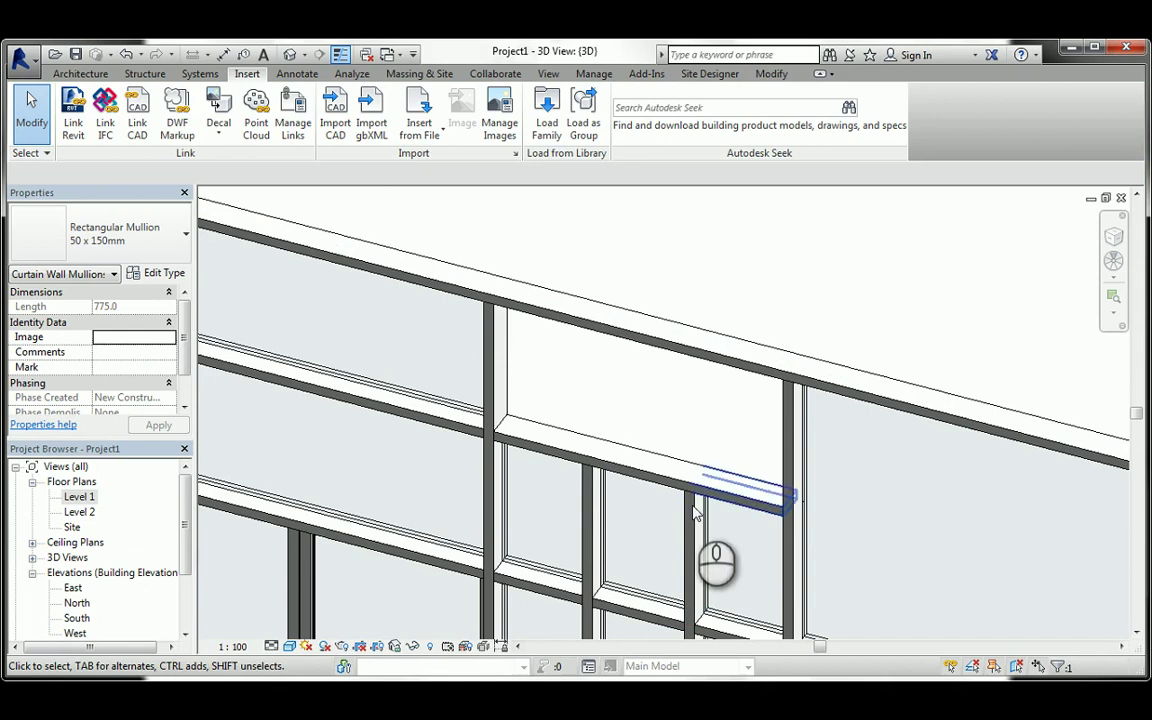
- Change the large glazed panel in the wall's lower right bay to the Curtain Wall type Storefront
scroll(700, 510, "down", 6)
middle_click_drag(715, 520, 629, 446)
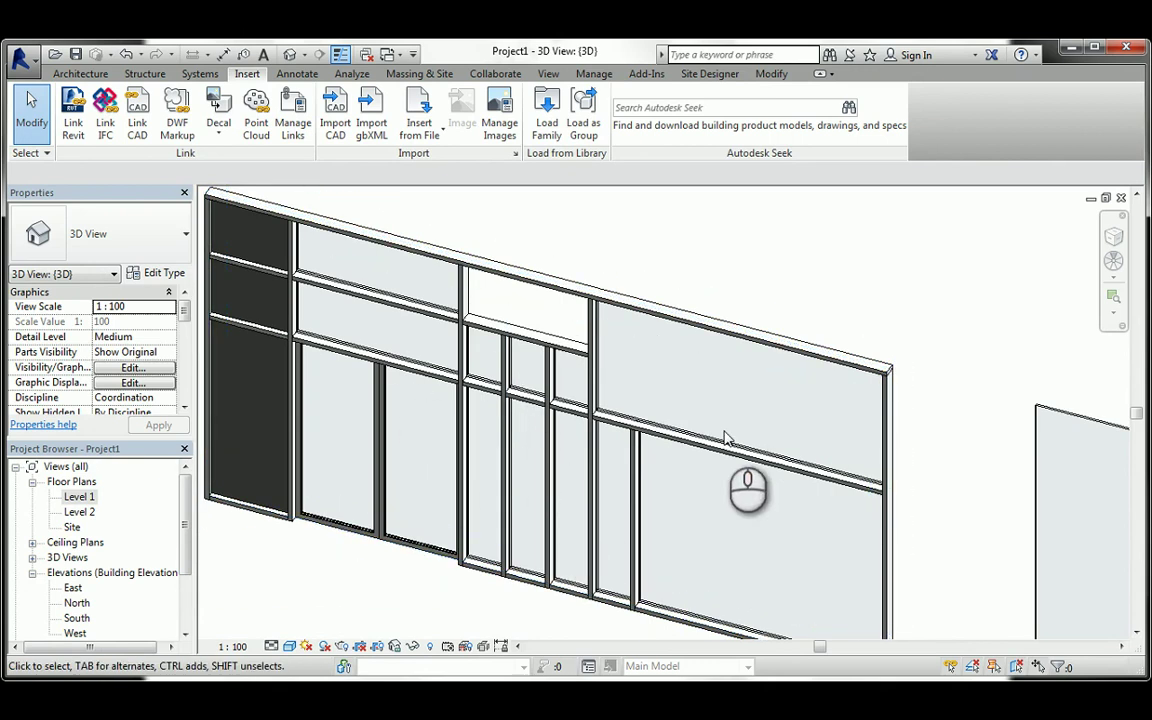
scroll(726, 438, "up", 6)
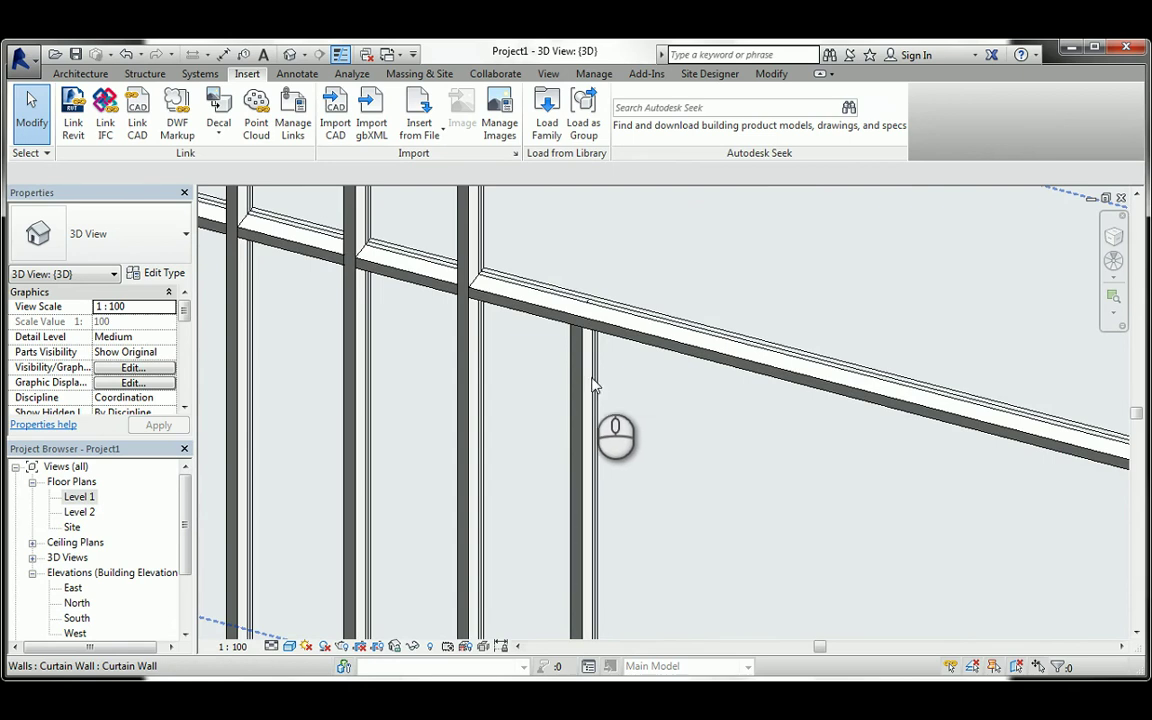
left_click(593, 386)
scroll(591, 380, "down", 2)
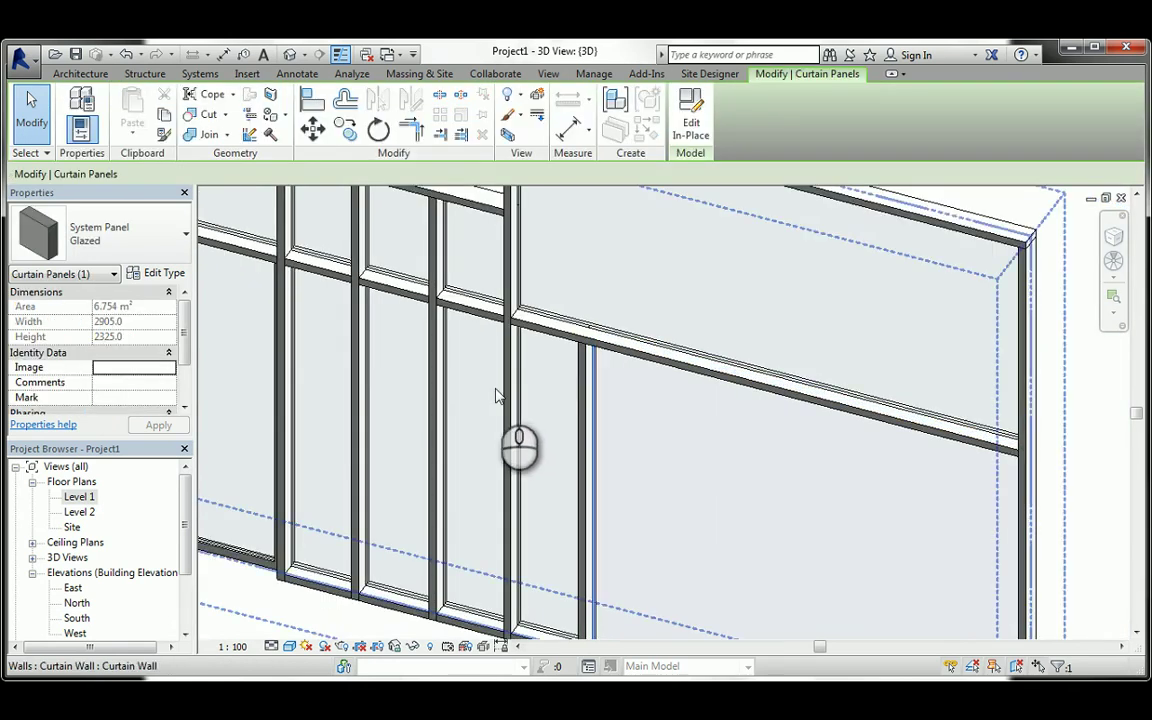
left_click(146, 250)
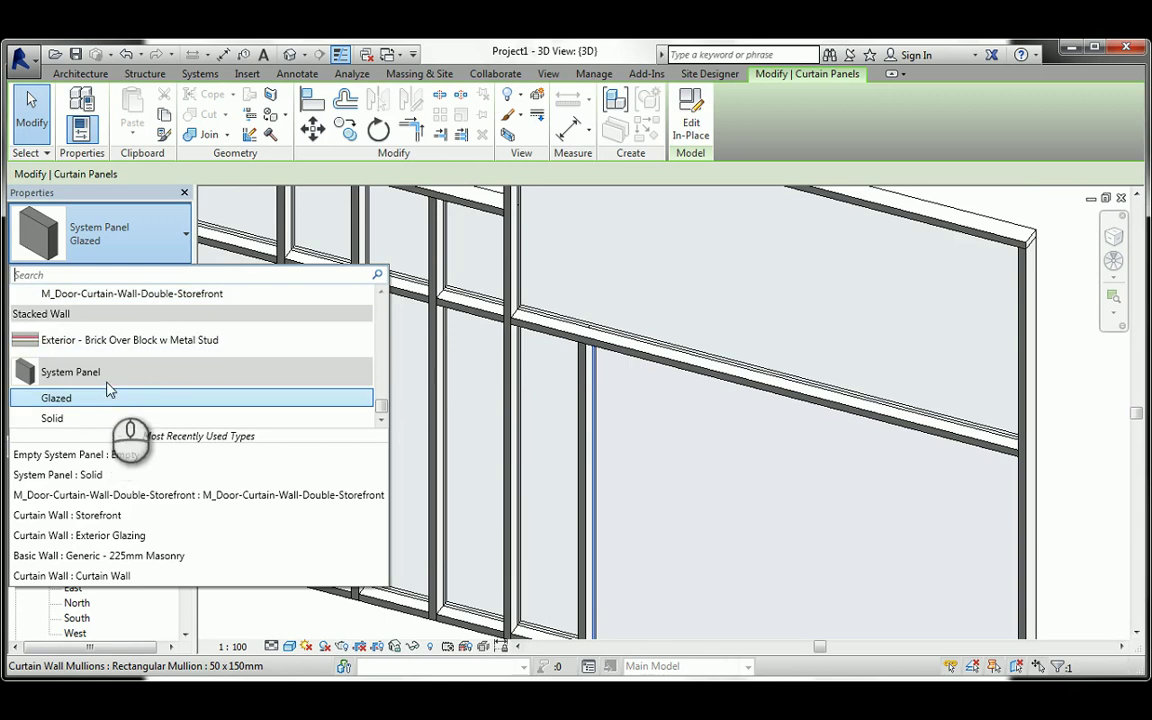
scroll(108, 395, "up", 2)
scroll(108, 390, "up", 3)
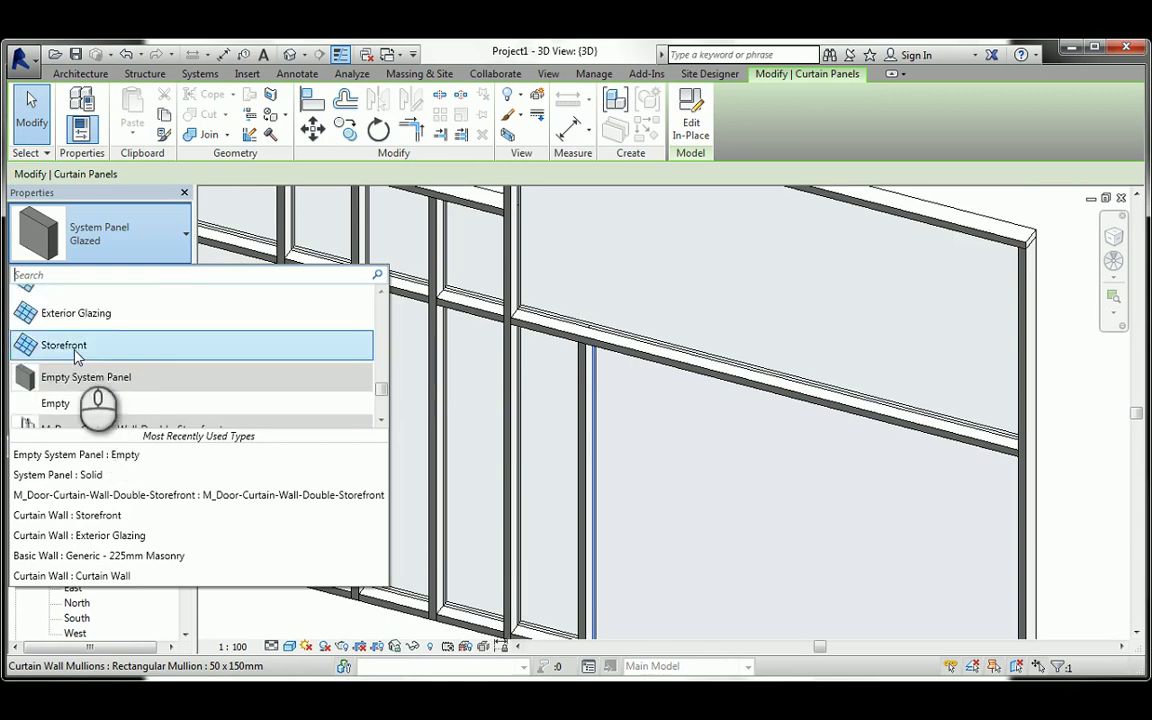
left_click(74, 347)
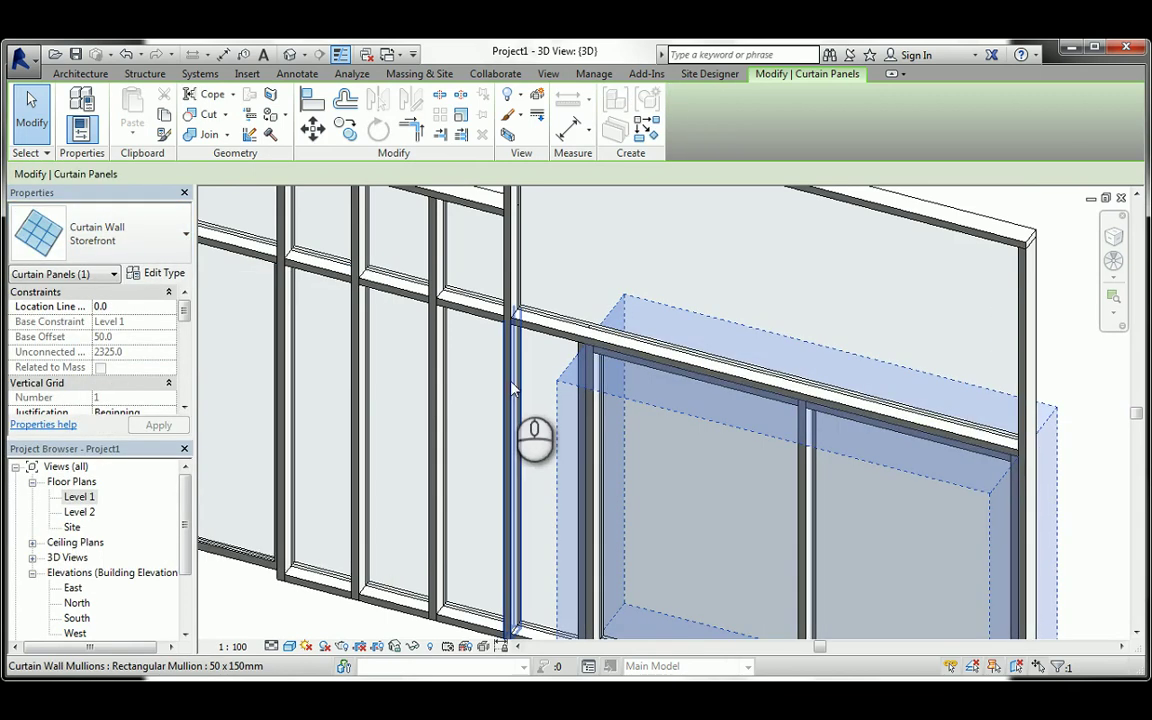
middle_click_drag(728, 447, 590, 462)
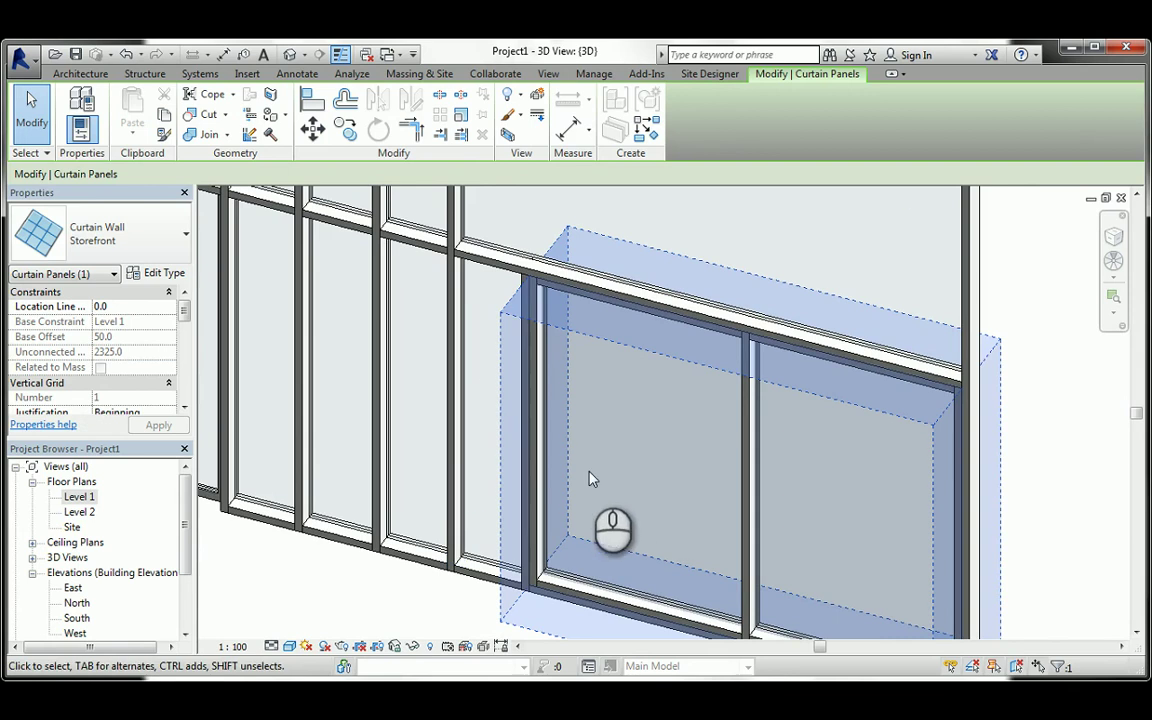
- Set the Storefront type's vertical and horizontal grid layouts to Fixed Distance with 400 spacing each
left_click(164, 273)
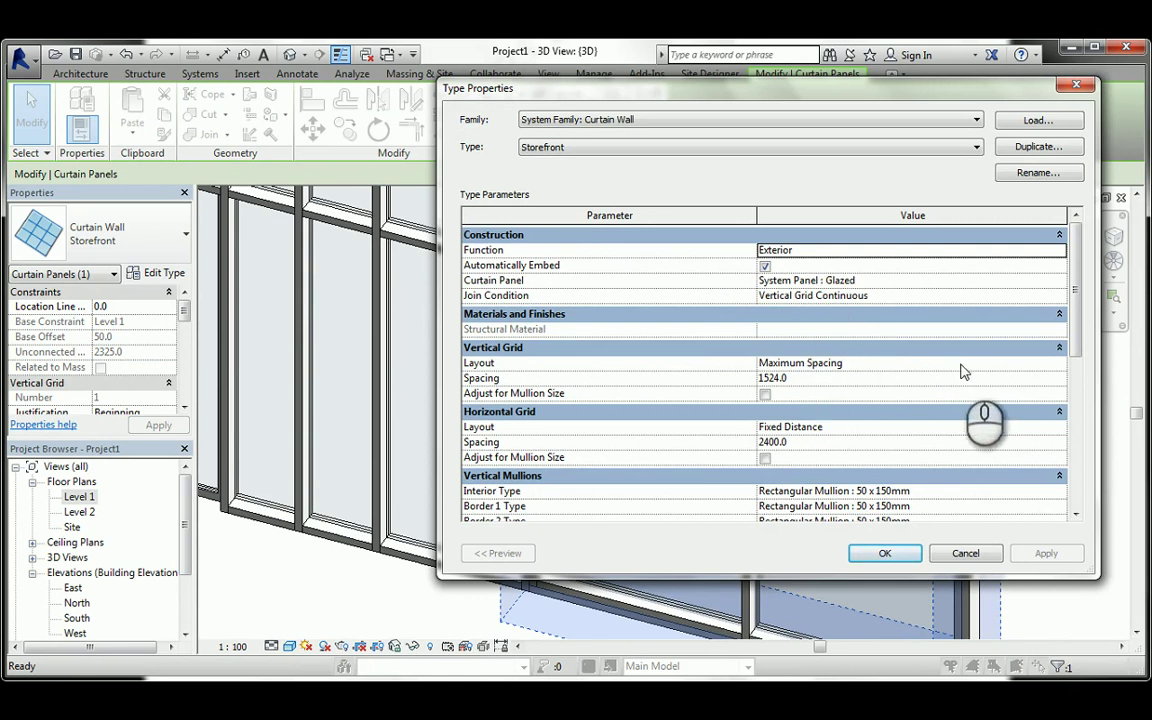
left_click(1058, 363)
left_click(807, 392)
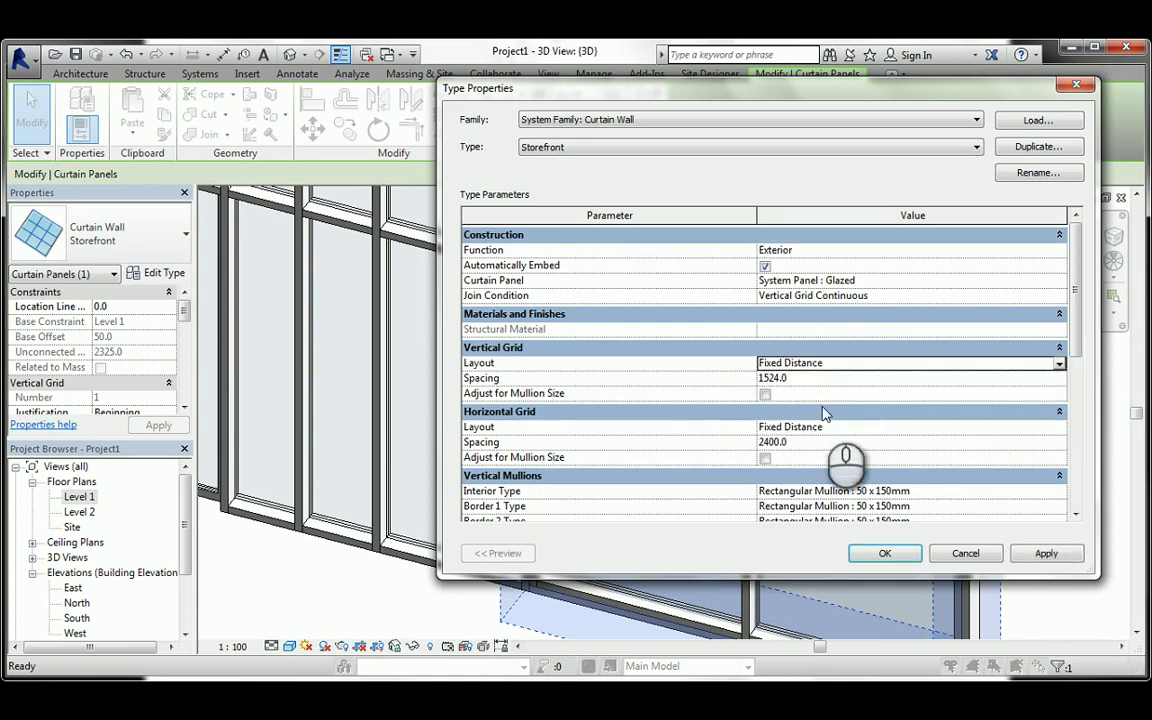
left_click(1060, 430)
left_click(1020, 452)
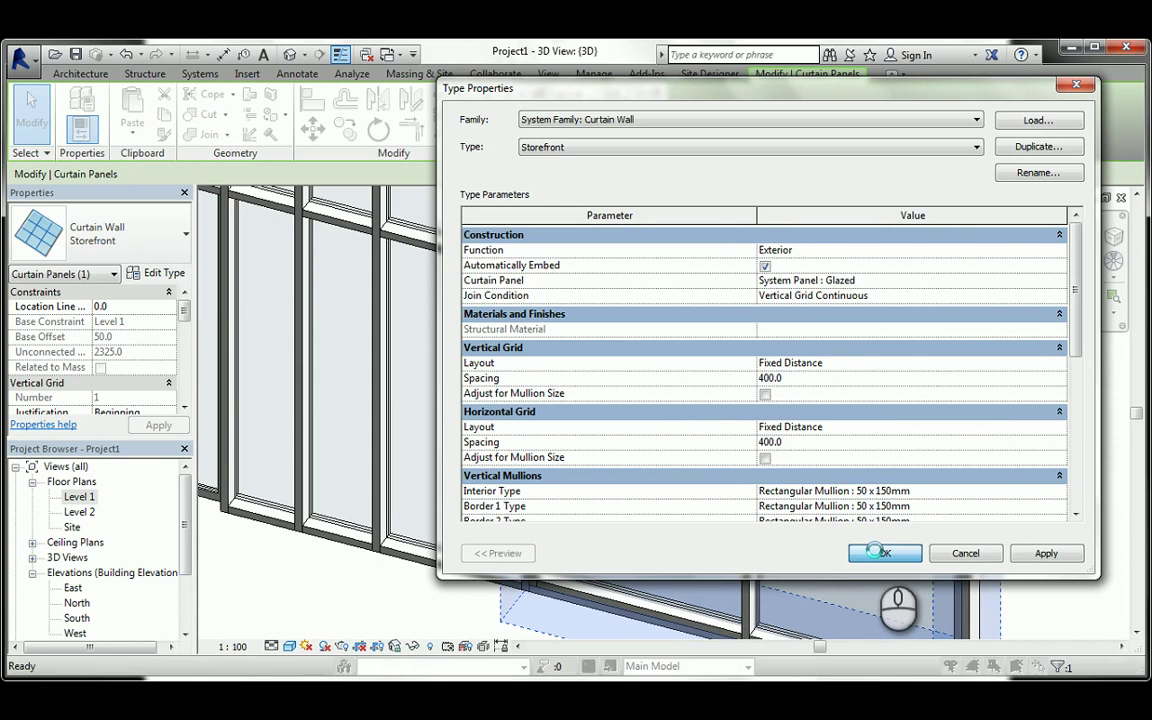
left_click(883, 553)
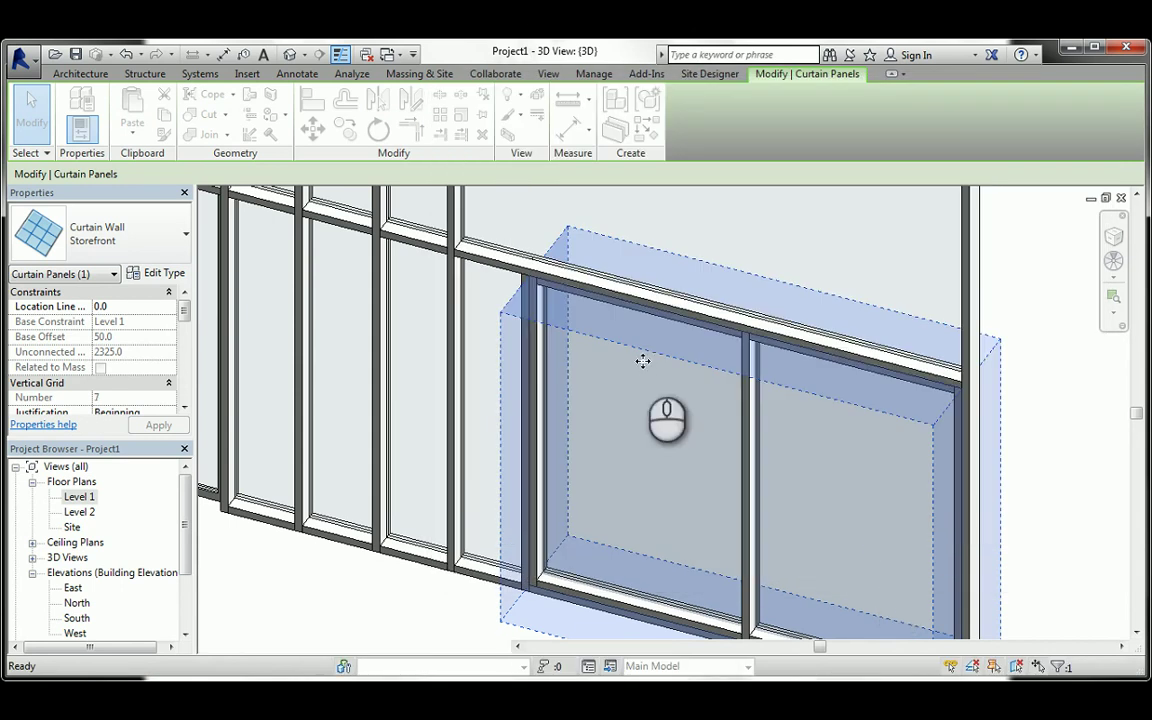
- Set the nested storefront panel's vertical grid angle to 45° and accept the malformed-panel warning
middle_click_drag(427, 532, 427, 485)
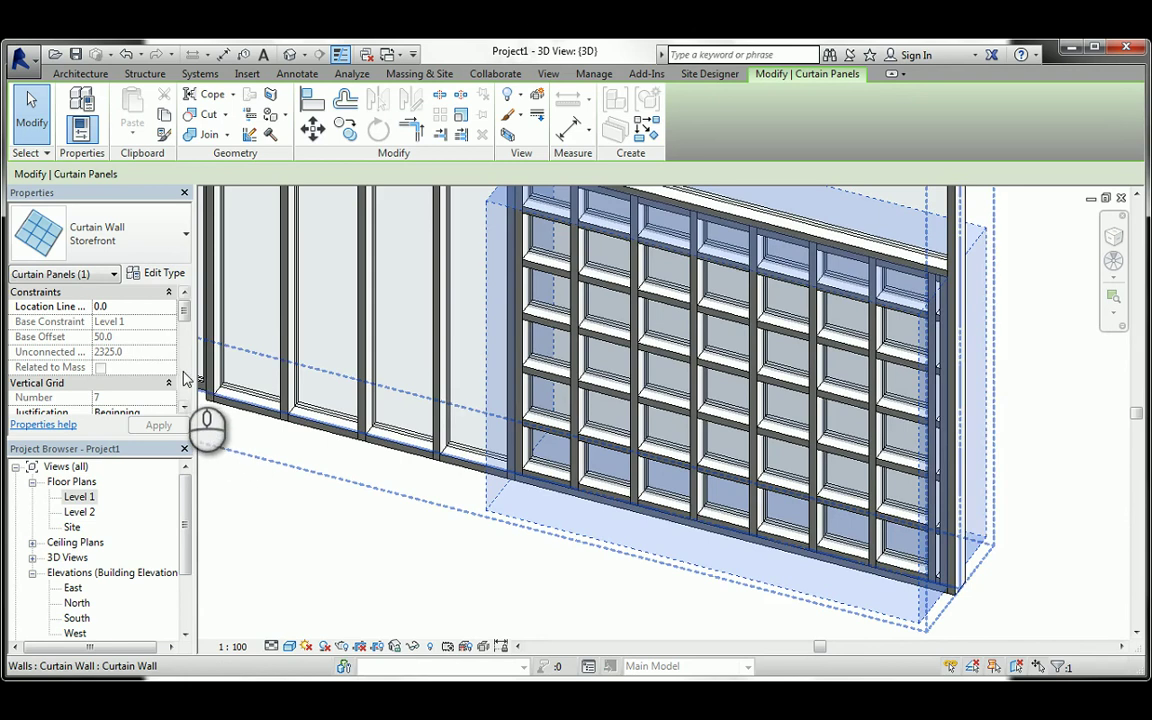
scroll(650, 398, "down", 2)
mouse_move(527, 406)
middle_mouse_down()
mouse_move(519, 391)
mouse_move(525, 408)
middle_mouse_up()
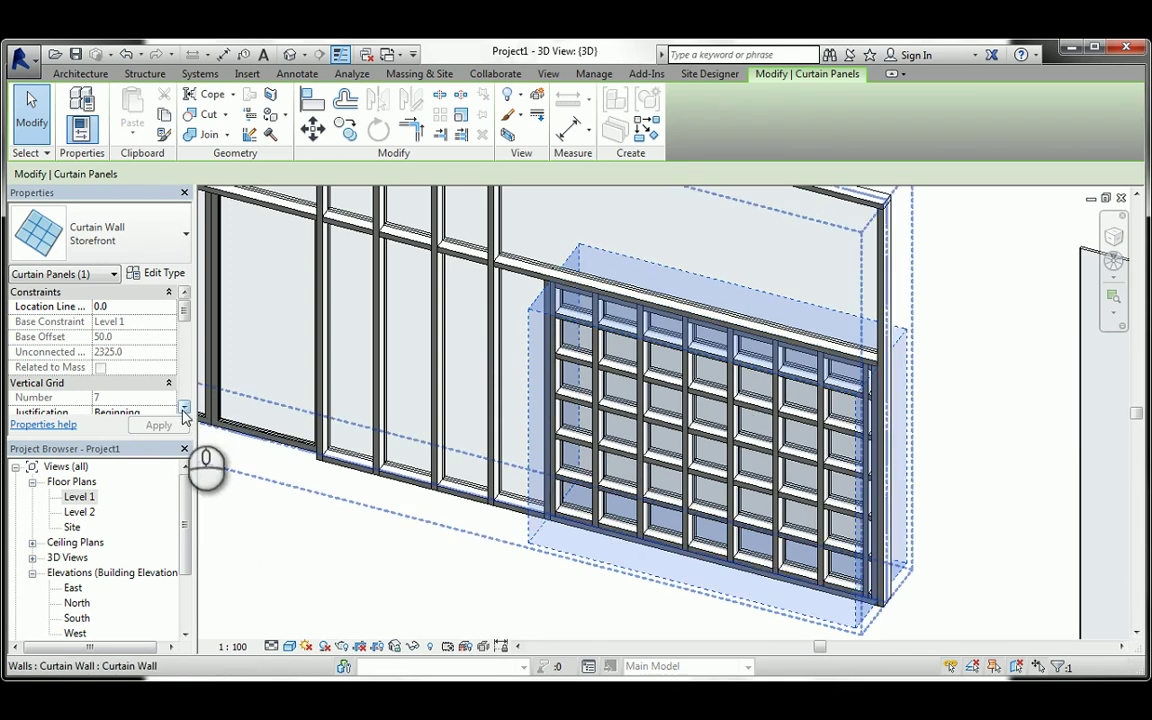
scroll(184, 414, "down", 3)
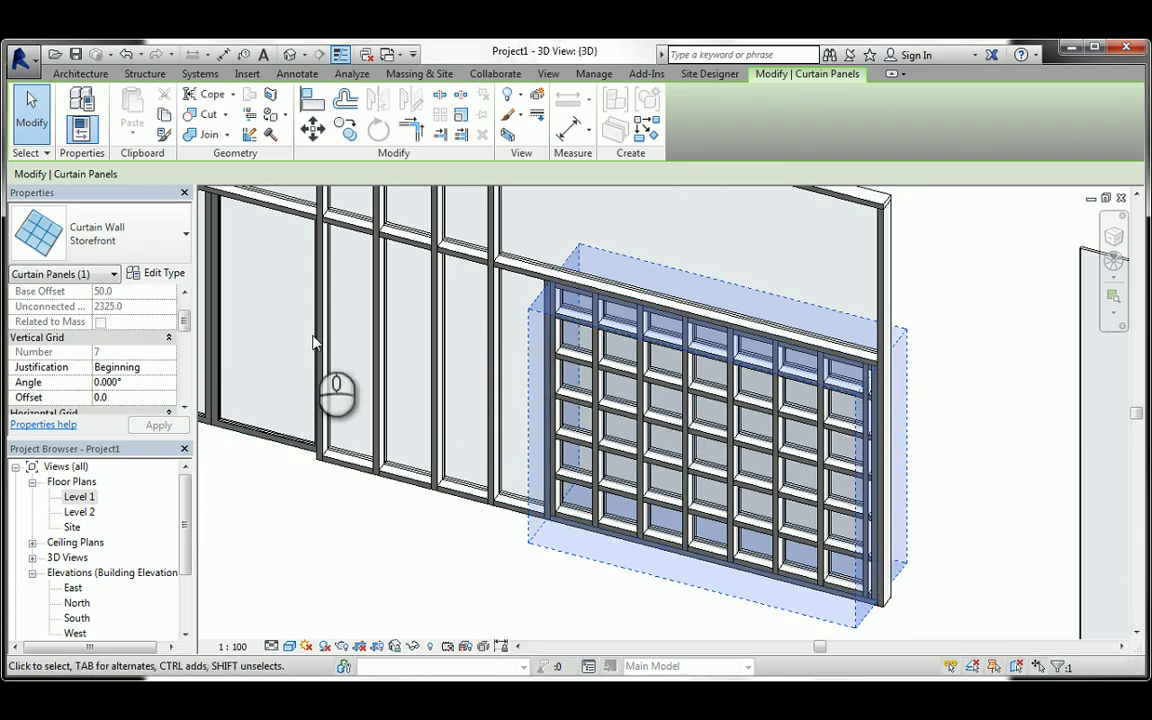
left_click(125, 383)
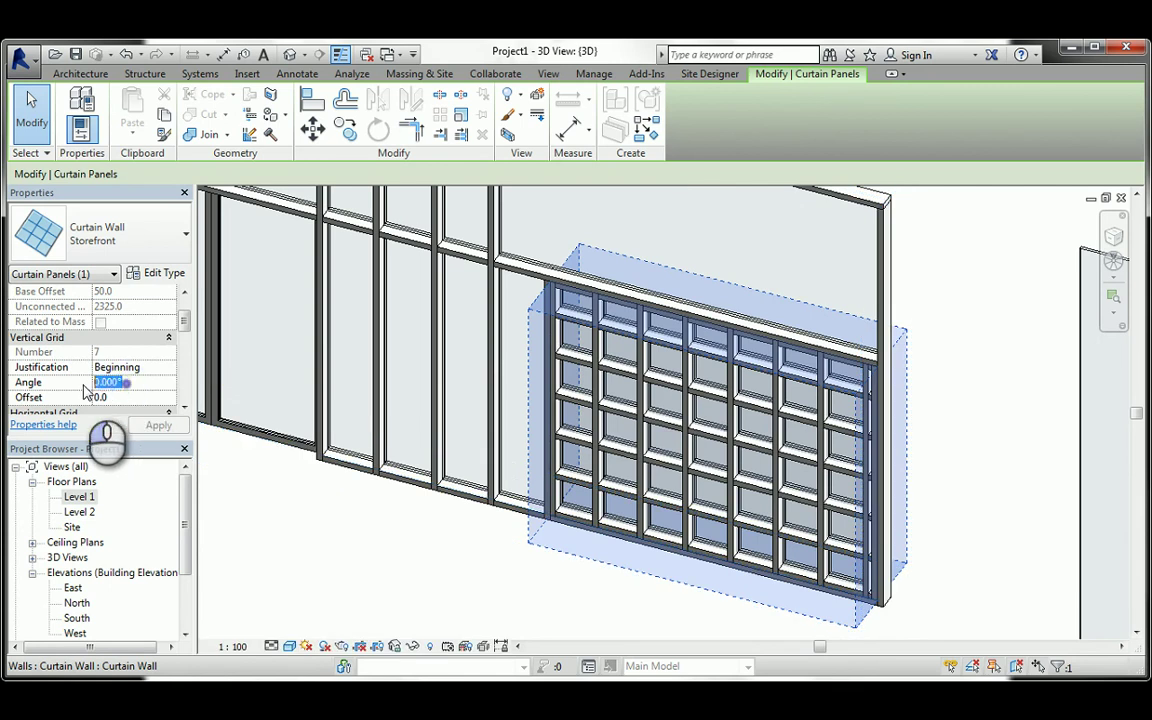
left_click(176, 424)
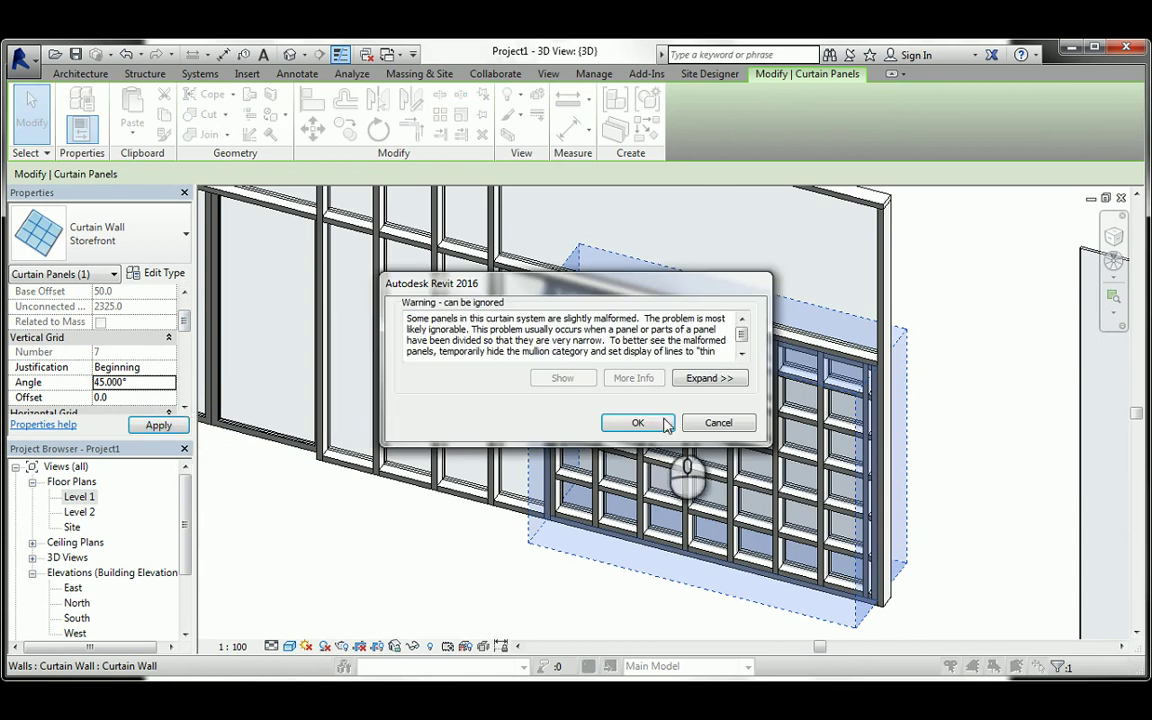
left_click(667, 425)
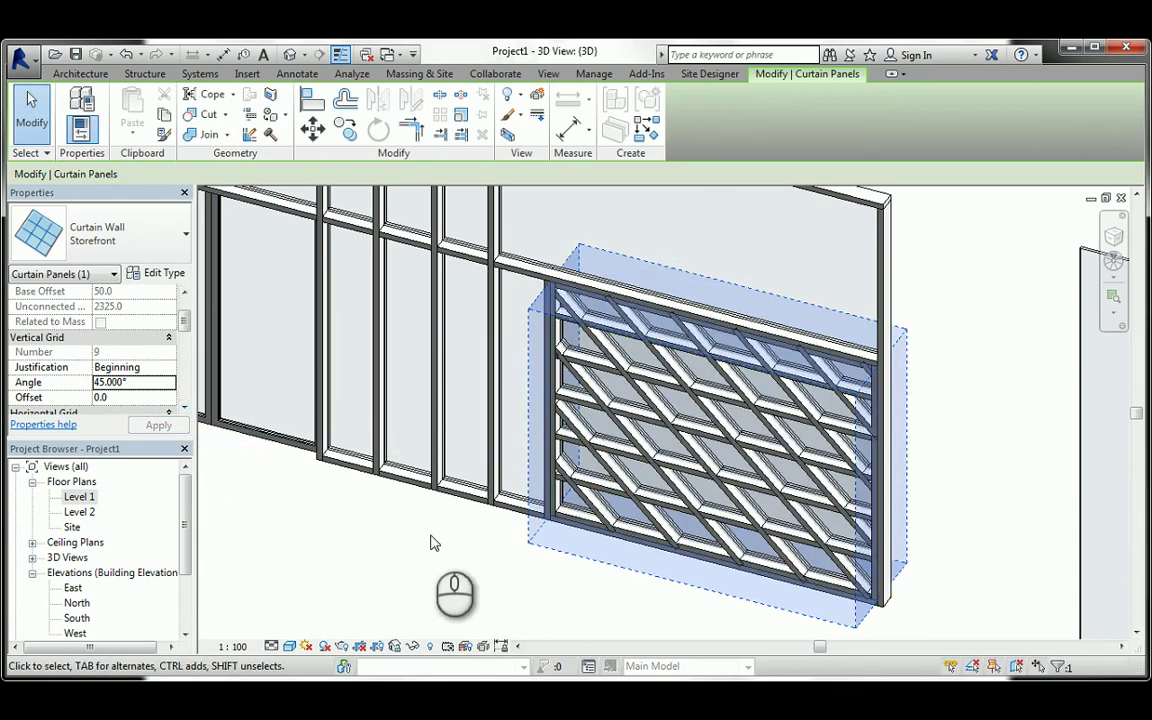
- Set the nested storefront panel's horizontal grid angle to 45° and deselect the panel
left_click(184, 408)
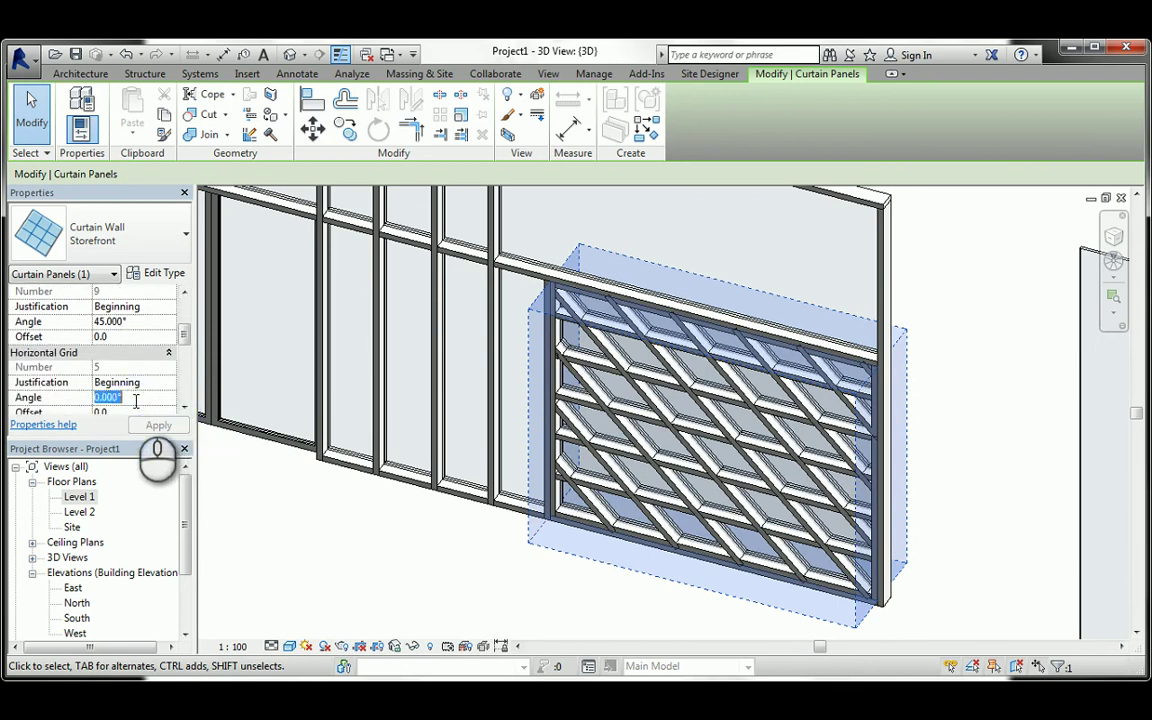
left_click(150, 427)
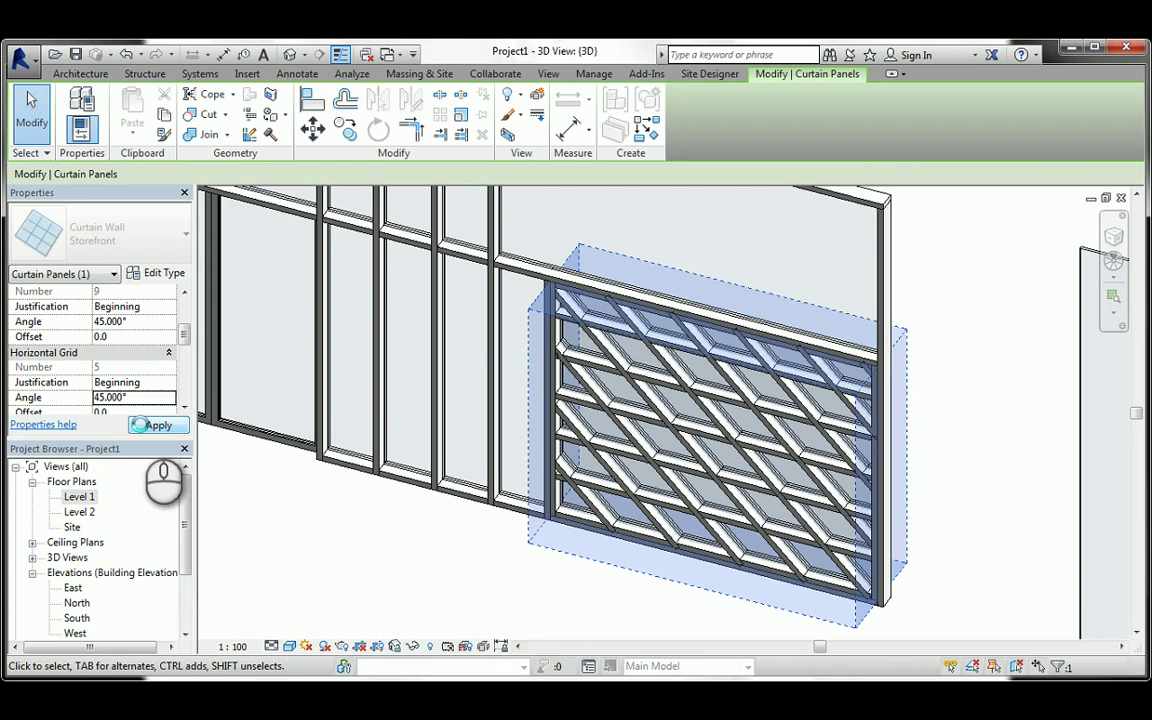
left_click(139, 418)
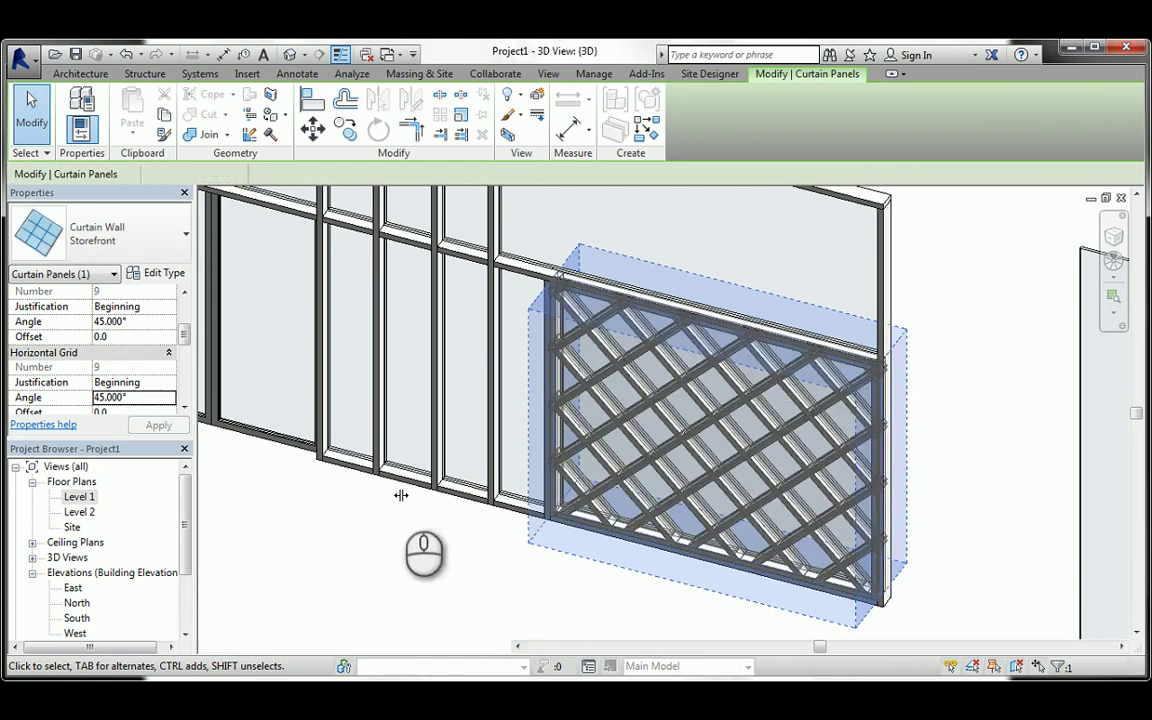
left_click(380, 549)
- Unpin and delete the two stray mullion stubs overlapping at the upper-left corner of the diagonal storefront panel
scroll(540, 275, "up", 5)
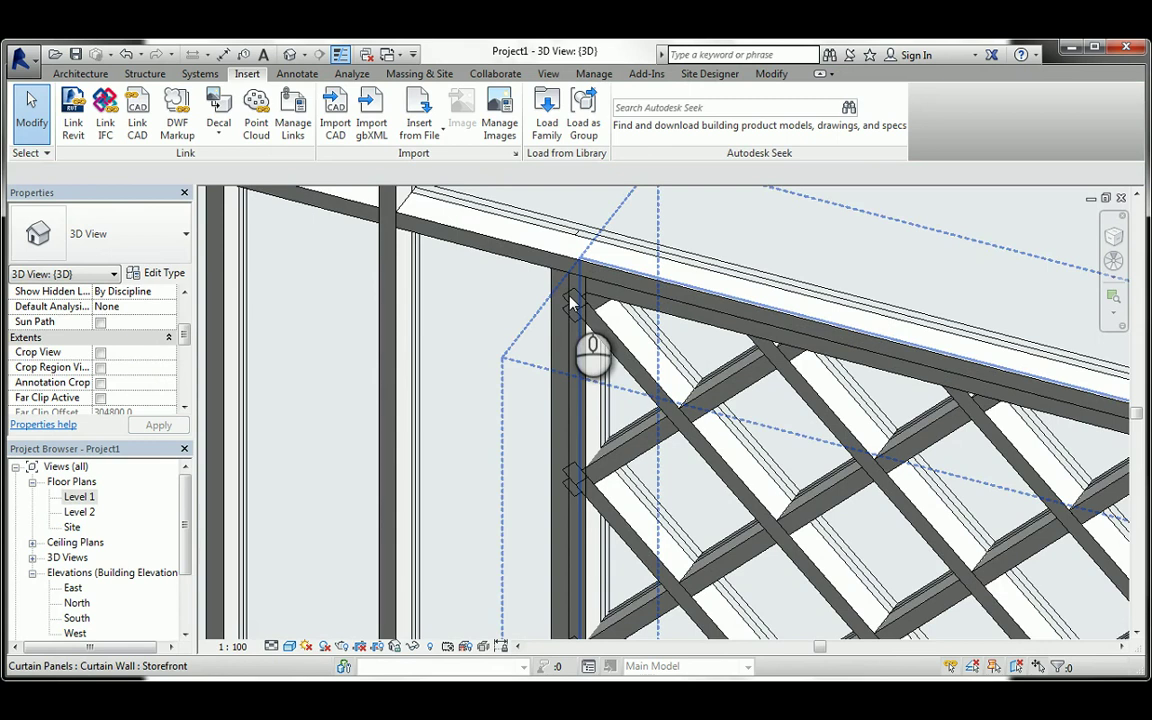
left_click(572, 303)
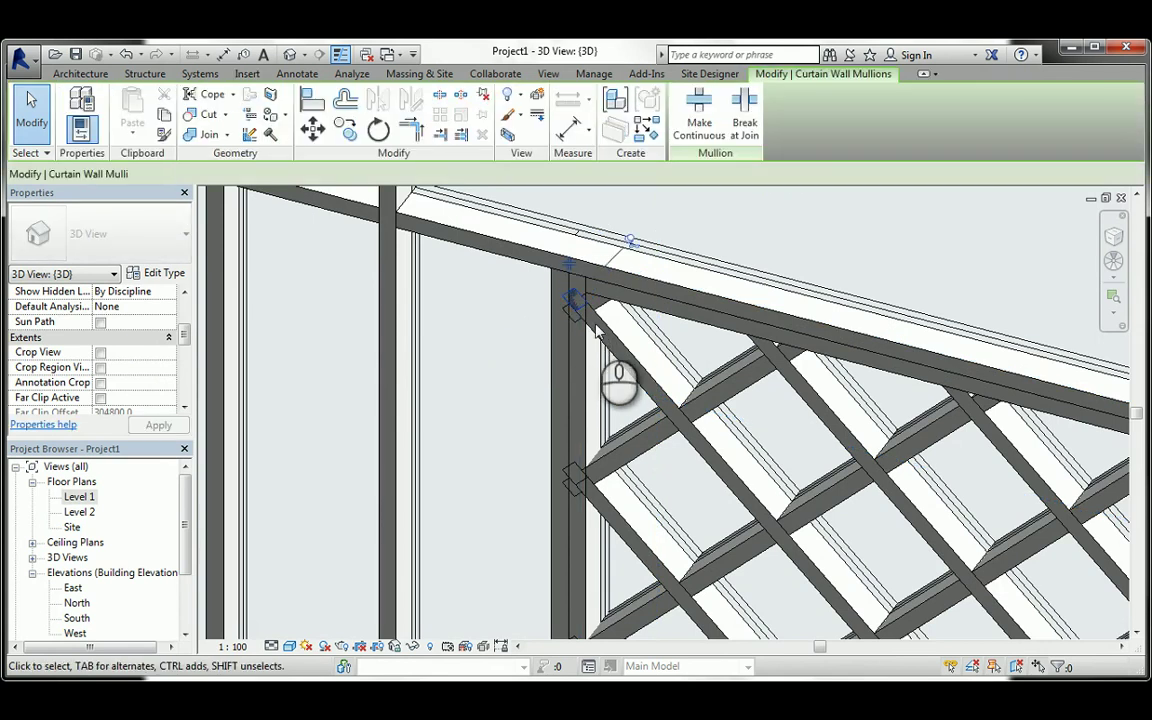
left_click(631, 243)
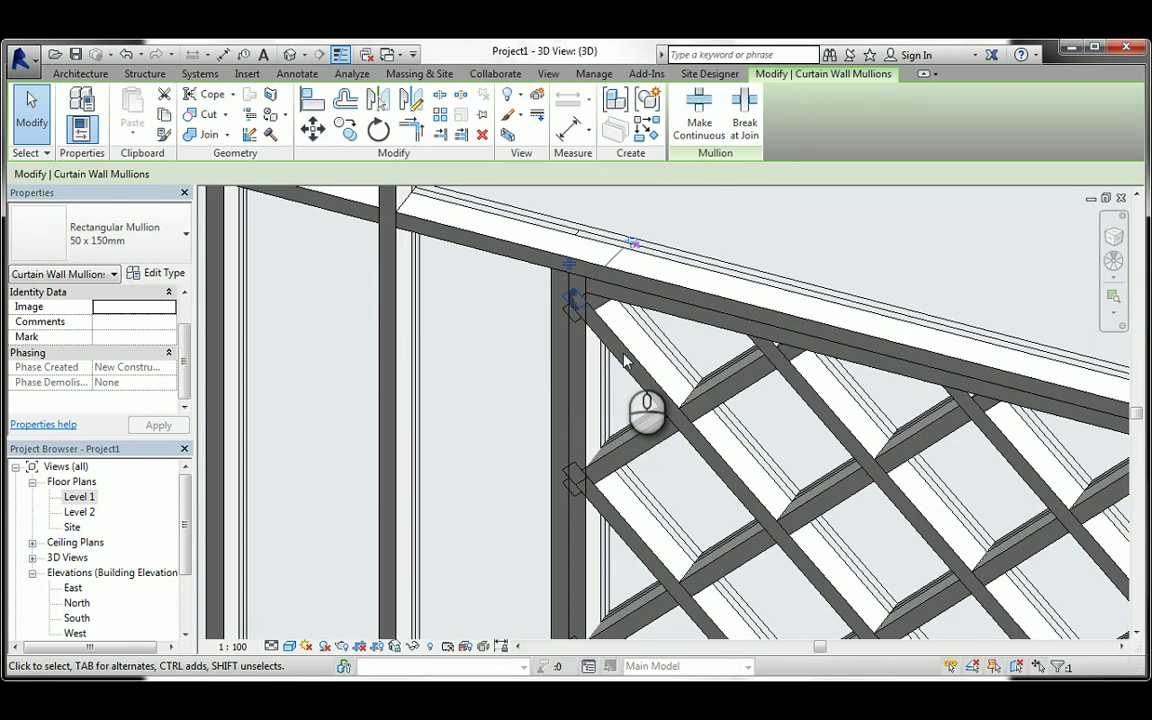
key("Escape")
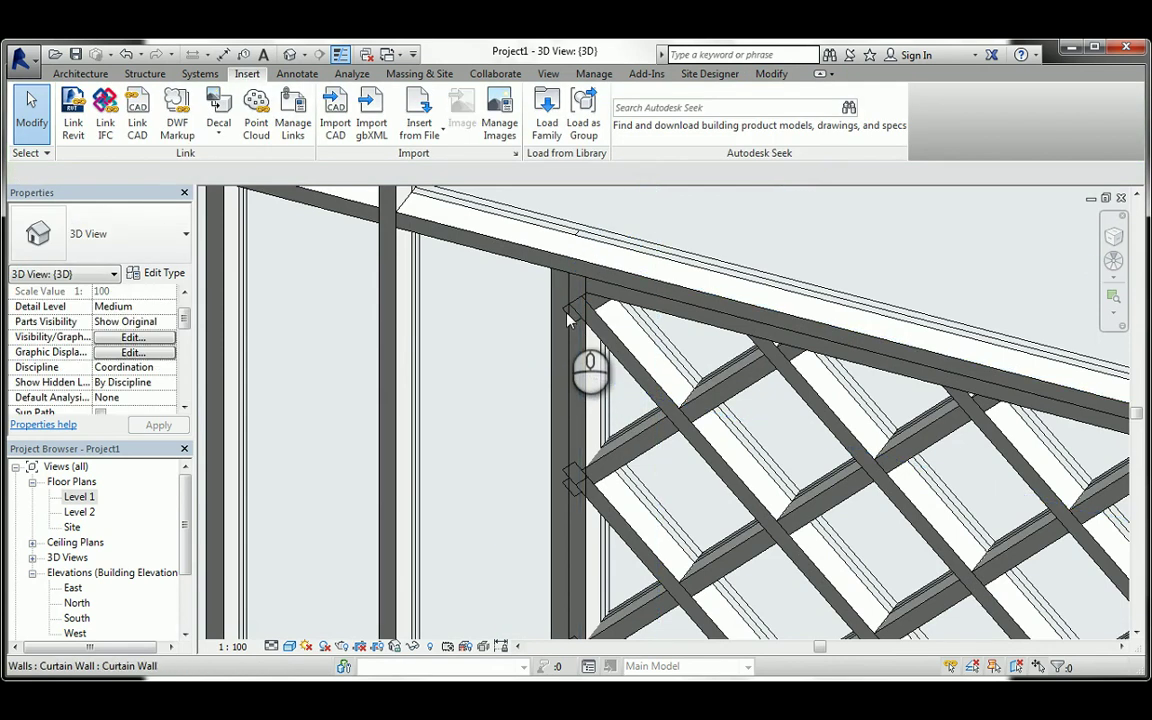
left_click(567, 317)
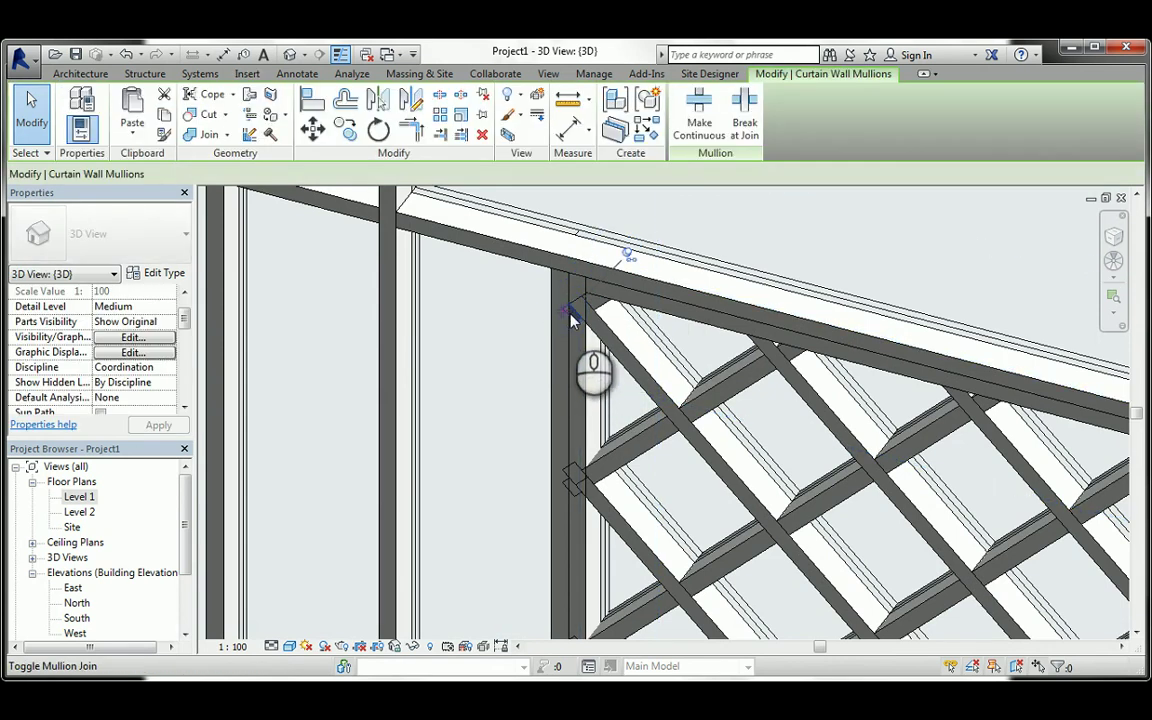
key("Delete")
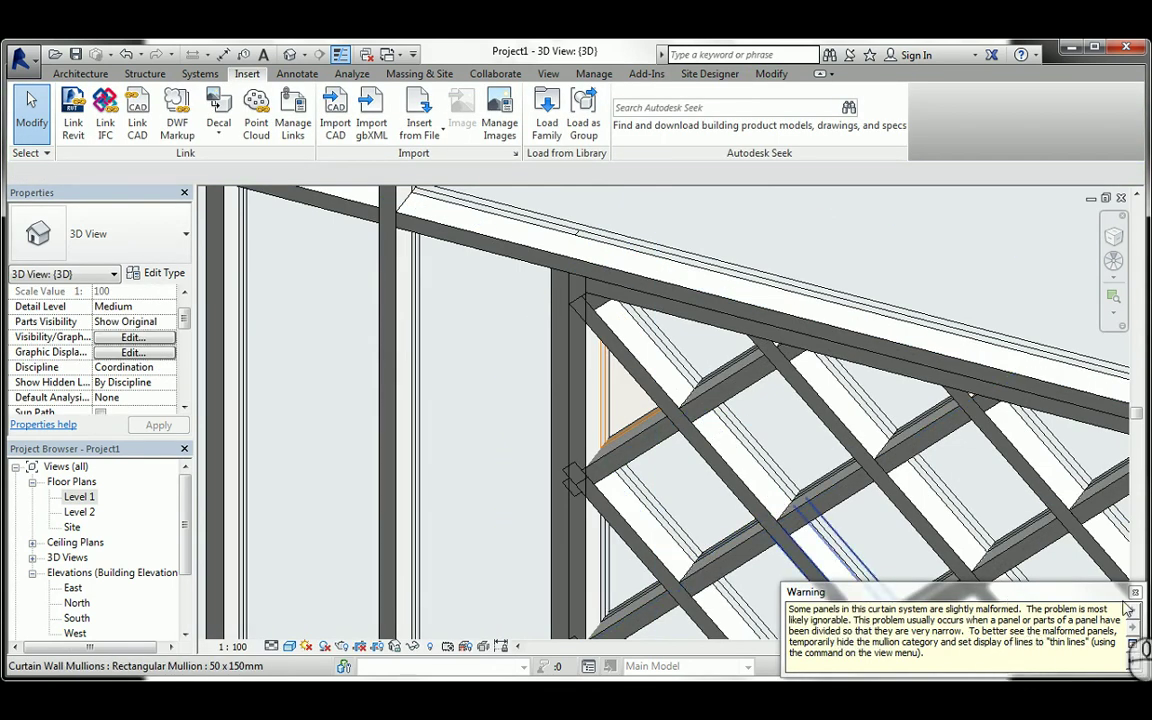
- Examine the diagonal lattice's edge joints and the mullions around the doors, and view the whole curtain wall
middle_click_drag(1008, 571, 776, 345)
scroll(757, 338, "down", 3)
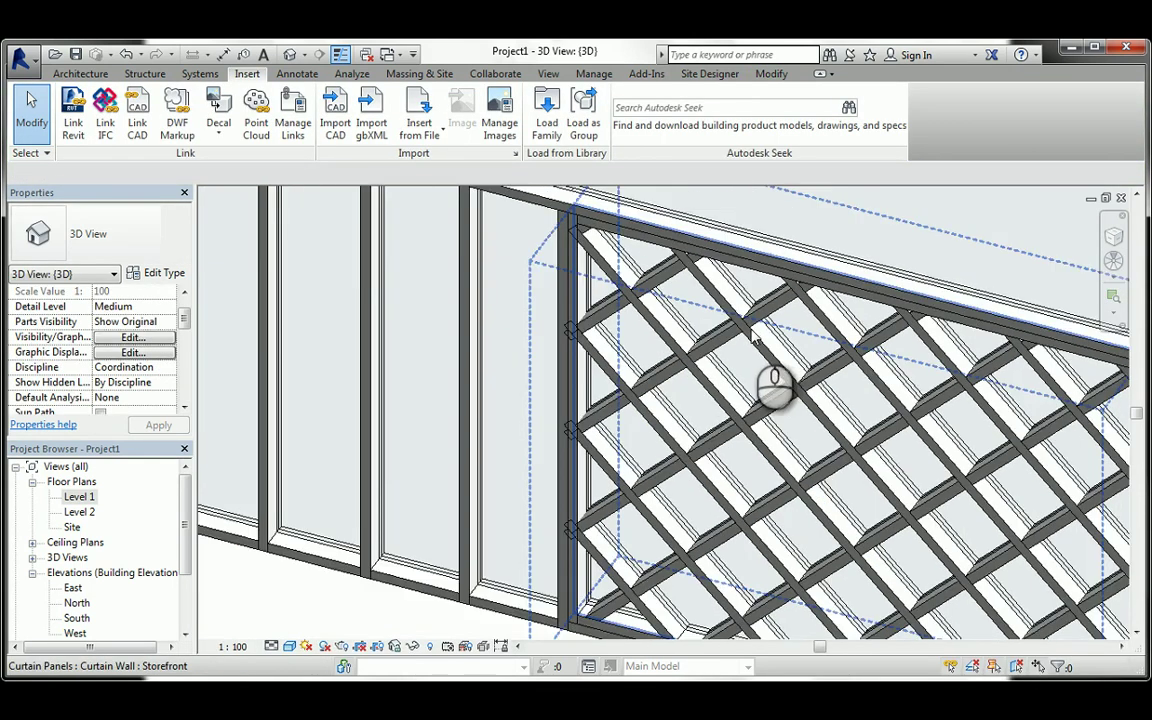
scroll(638, 391, "down", 2)
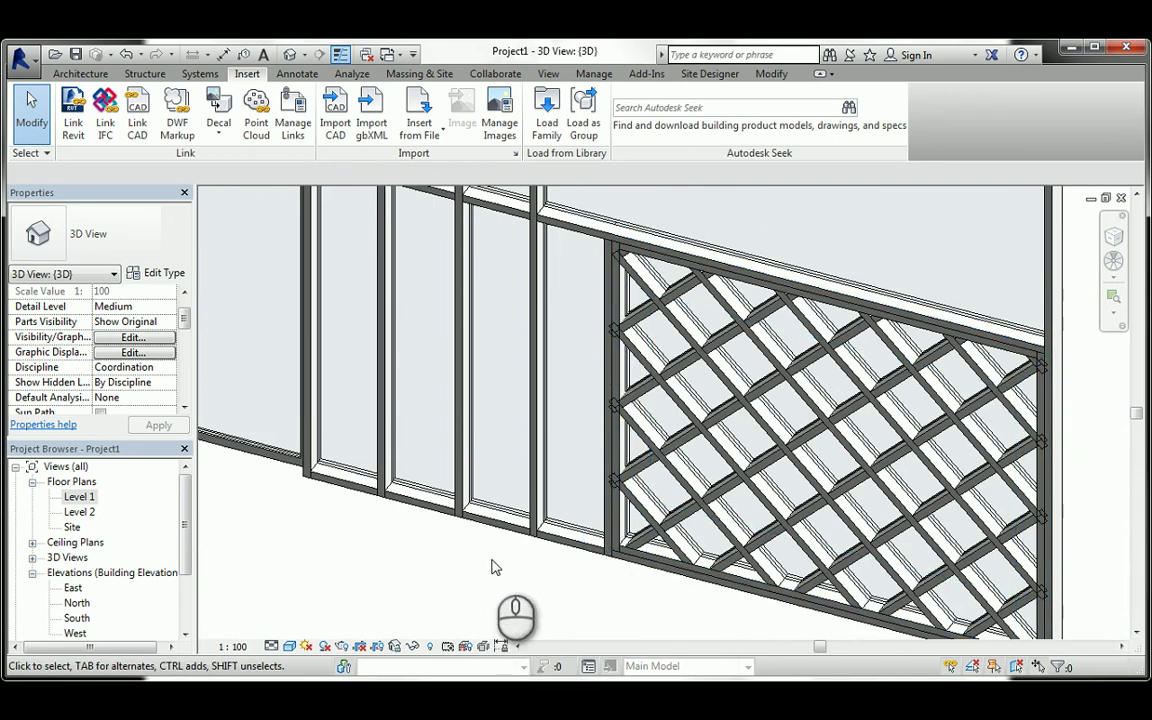
scroll(615, 270, "up", 5)
scroll(613, 268, "down", 3)
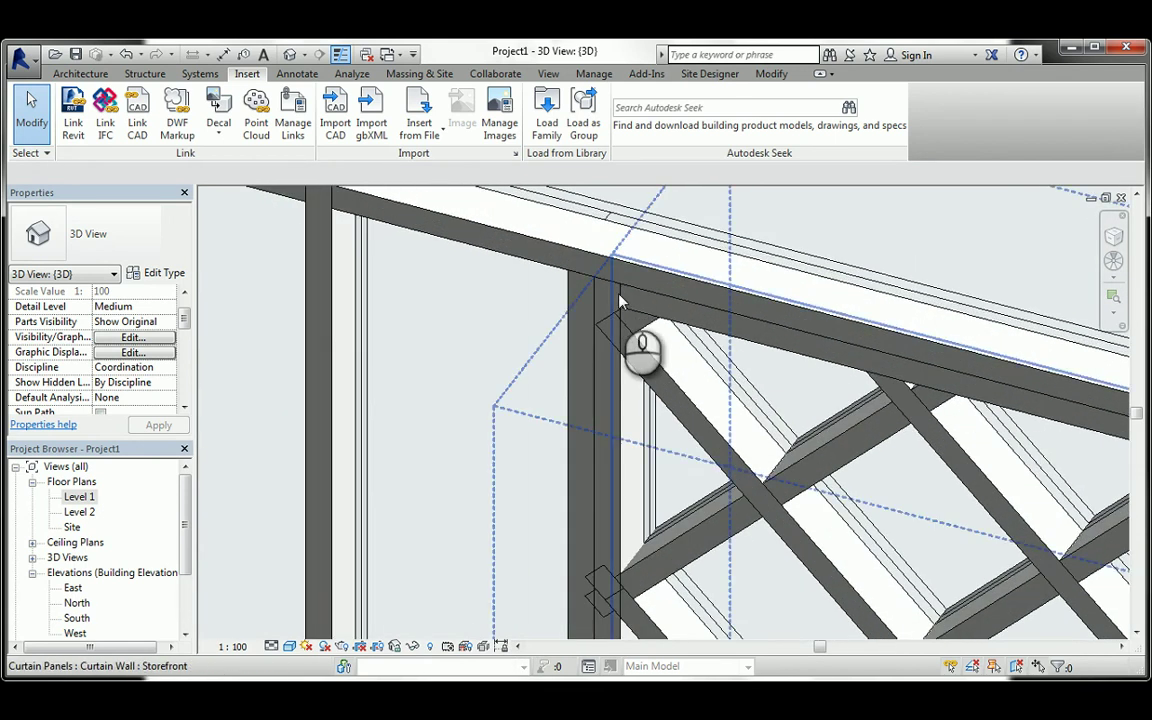
scroll(606, 273, "up", 3)
scroll(606, 273, "down", 3)
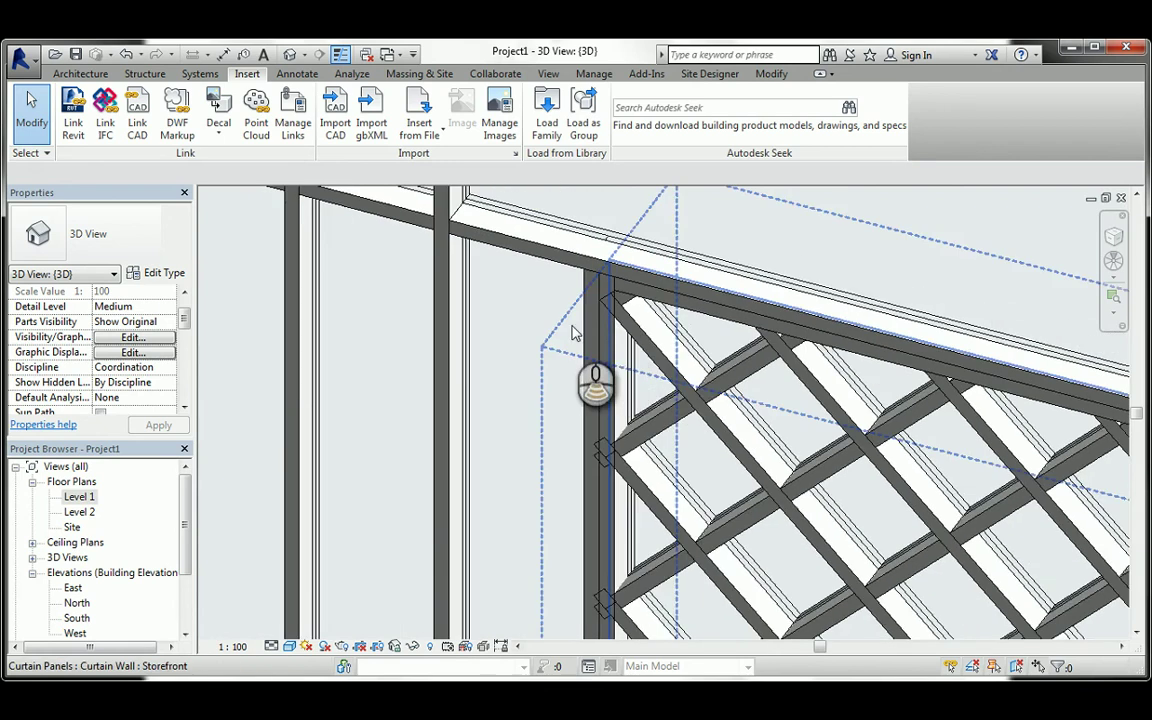
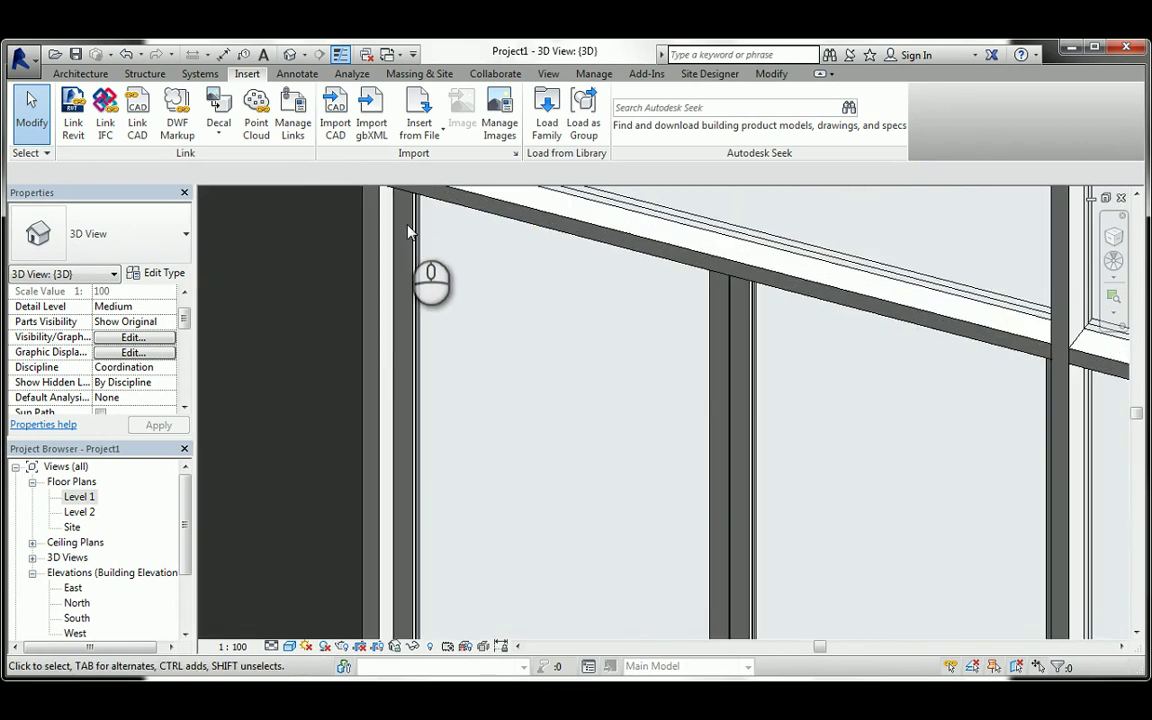
scroll(442, 324, "down", 5)
scroll(445, 327, "up", 4)
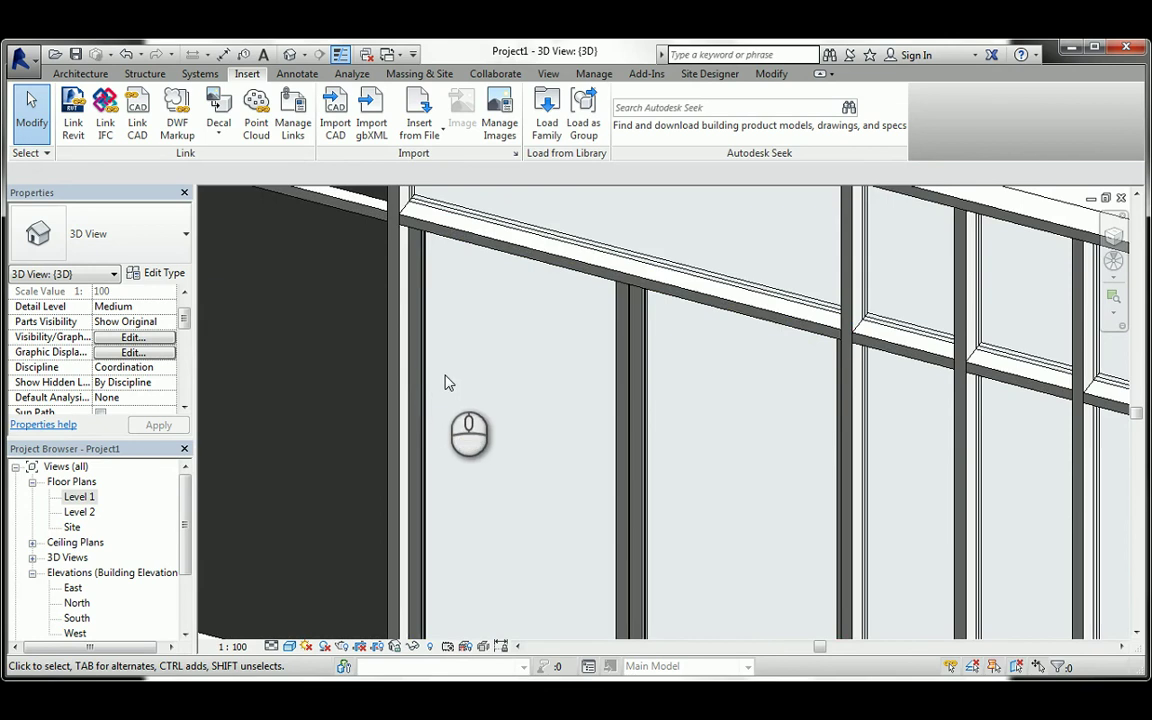
scroll(470, 365, "down", 5)
scroll(762, 293, "down", 2)
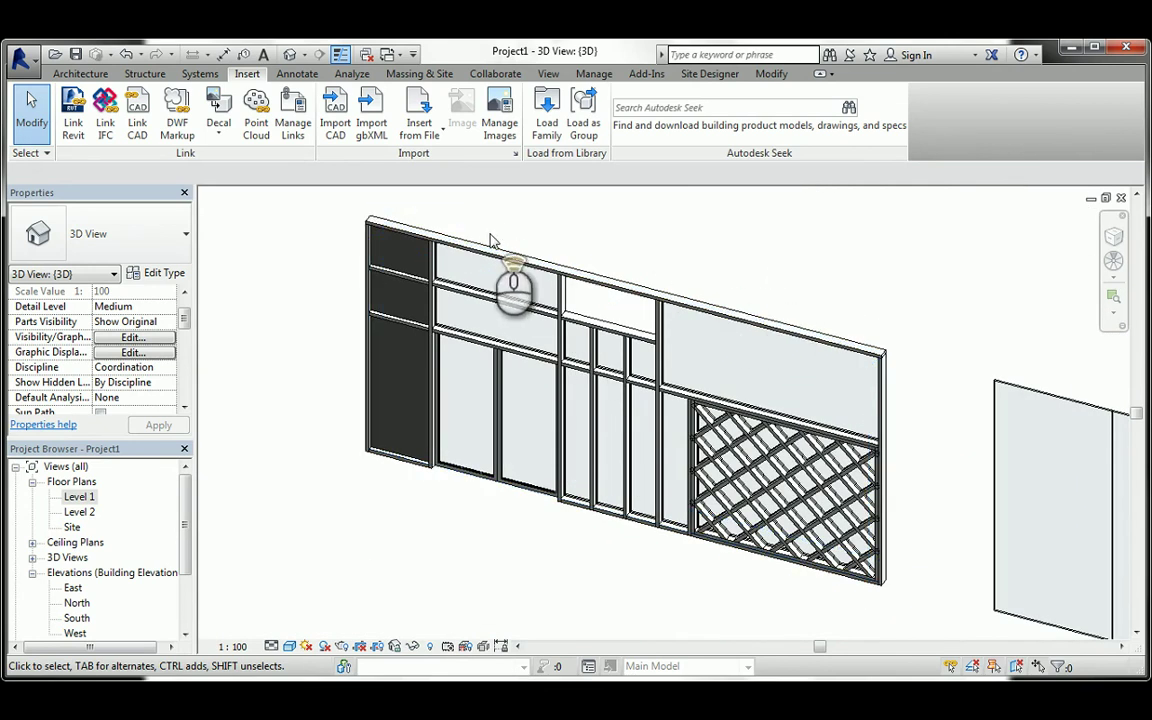
- Change the horizontal mullion between the two glazed panels above the doors to Circular Mullion 50mm Radius
scroll(447, 298, "up", 3)
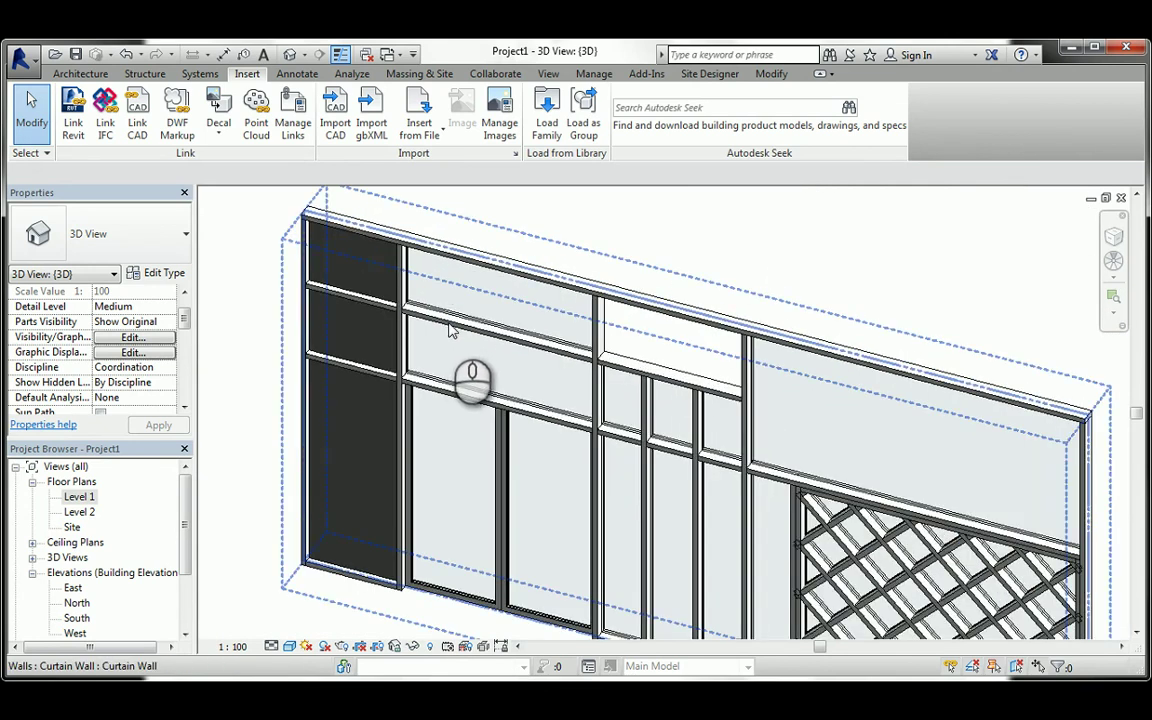
left_click(451, 325)
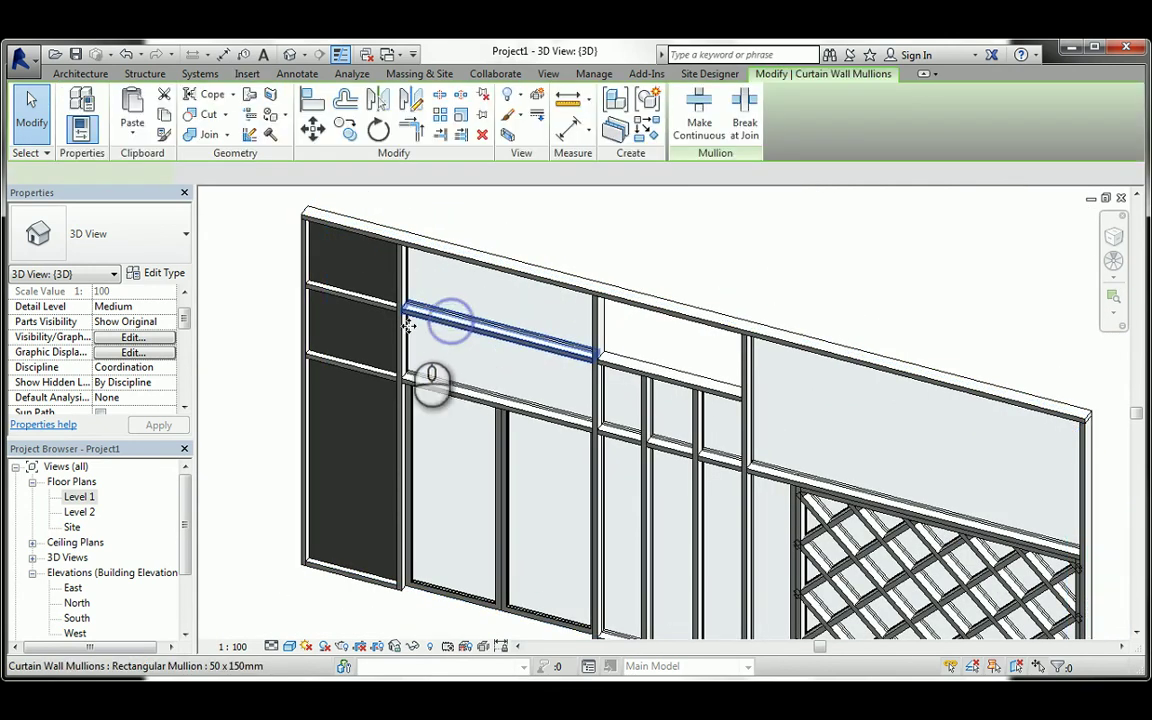
left_click(140, 258)
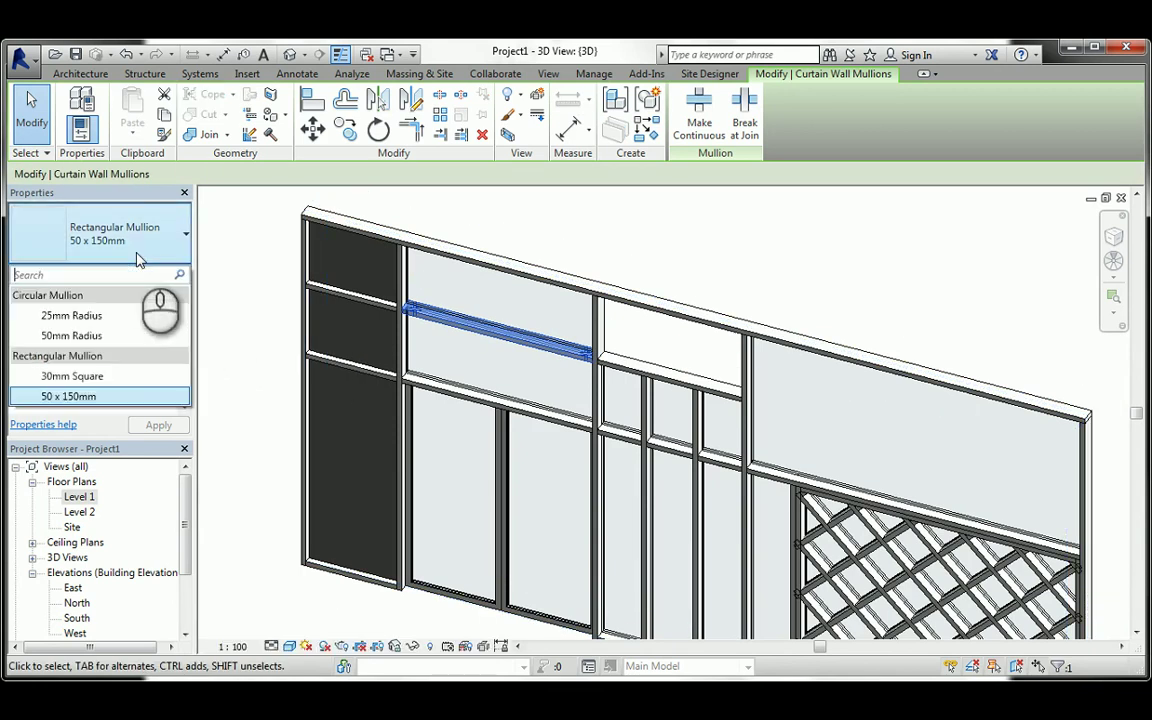
left_click(90, 335)
left_click(255, 309)
scroll(330, 300, "up", 5)
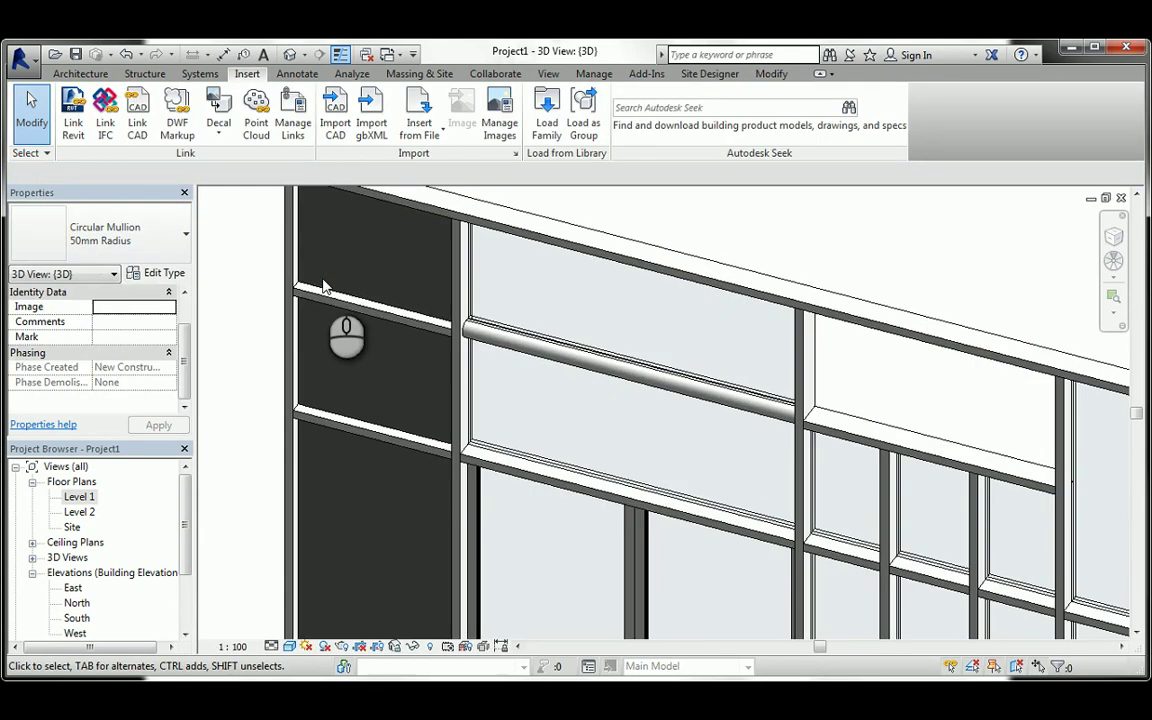
- Change the upper horizontal mullion between the dark solid panels to Circular Mullion 50mm Radius
left_click(366, 315)
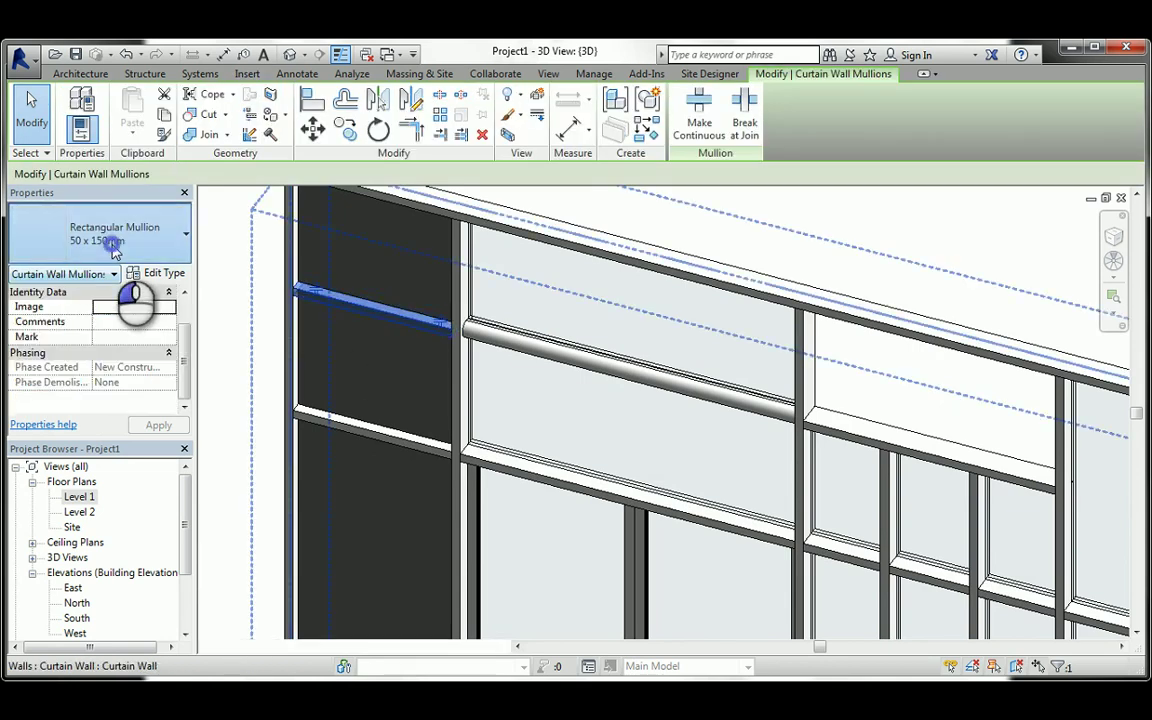
left_click(115, 245)
left_click(73, 338)
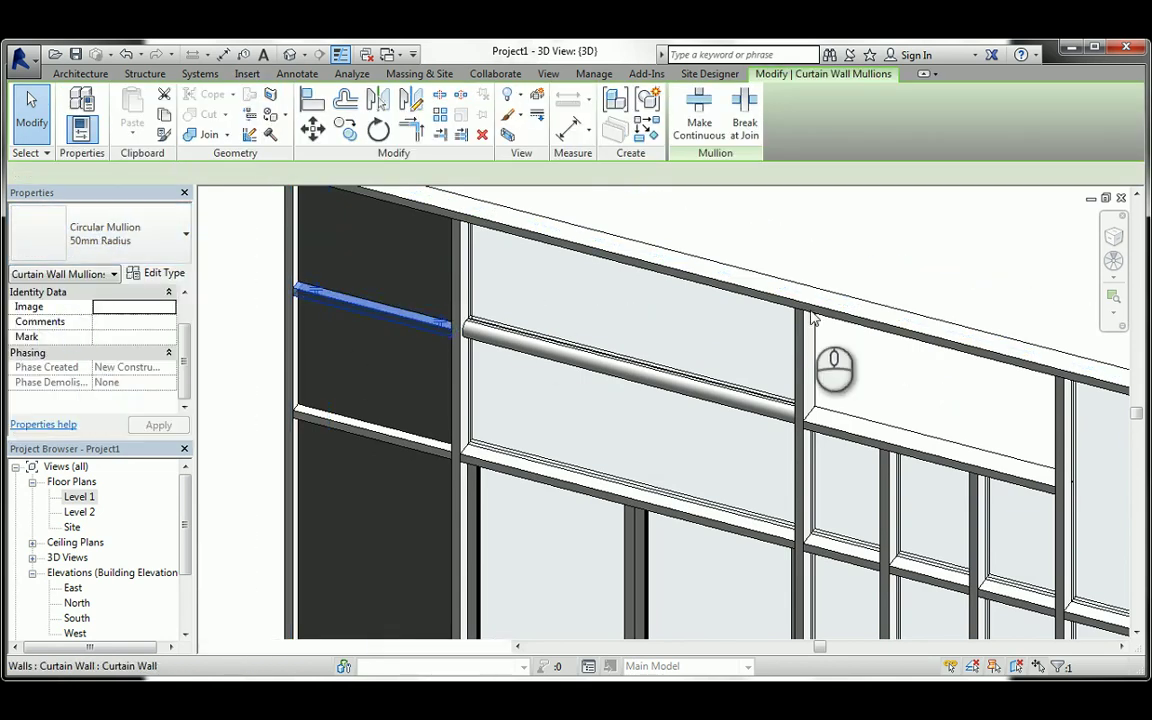
- Change the first mullion segment below the empty panel, nearest the doors, to Circular Mullion 50mm Radius
left_click(852, 426)
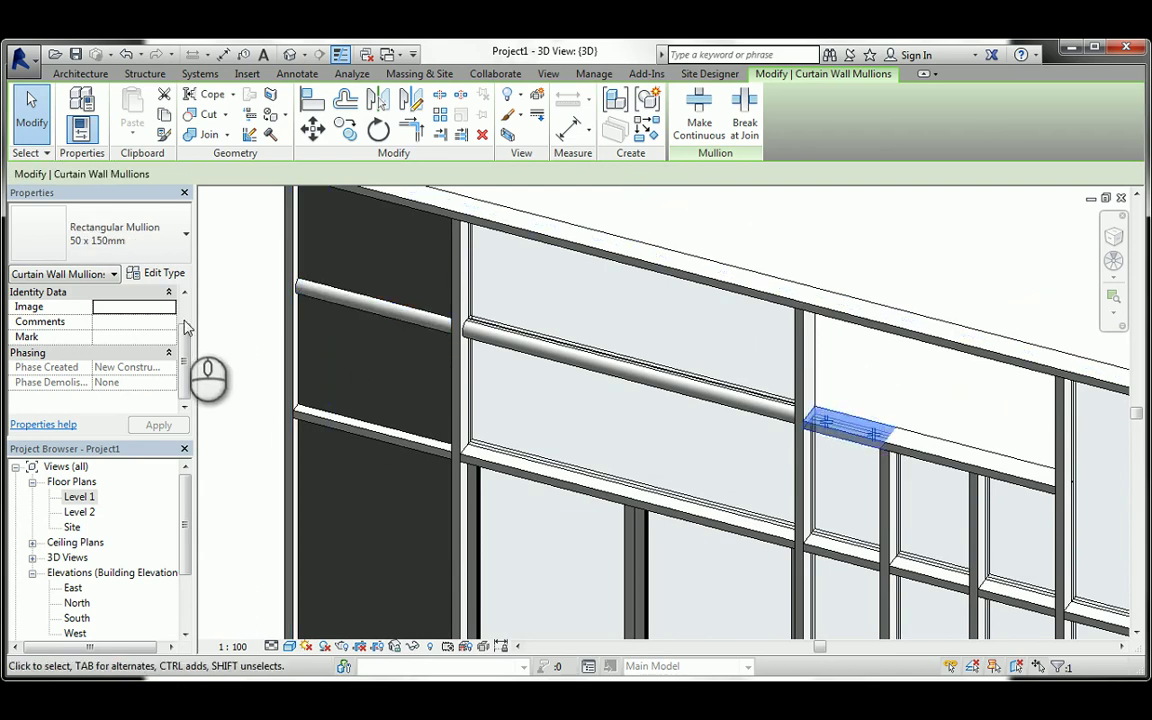
left_click(148, 250)
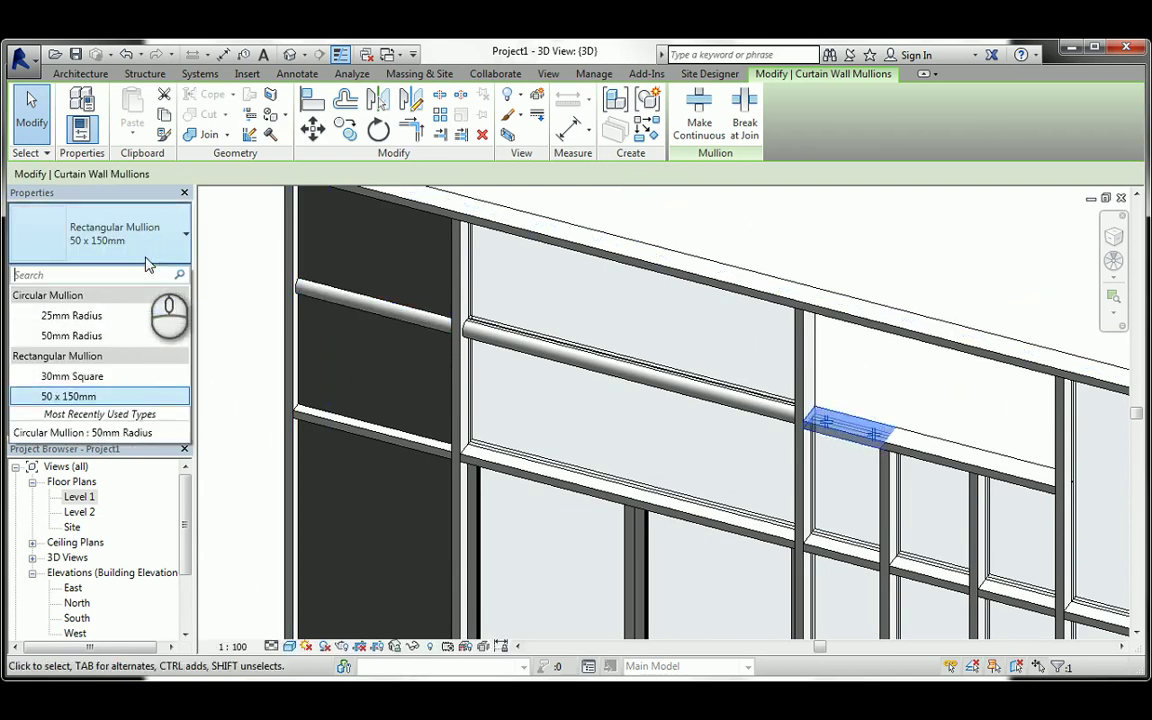
left_click(100, 338)
- Change the middle mullion segment below the empty panel to Circular Mullion 50mm Radius
middle_click_drag(828, 430, 725, 388)
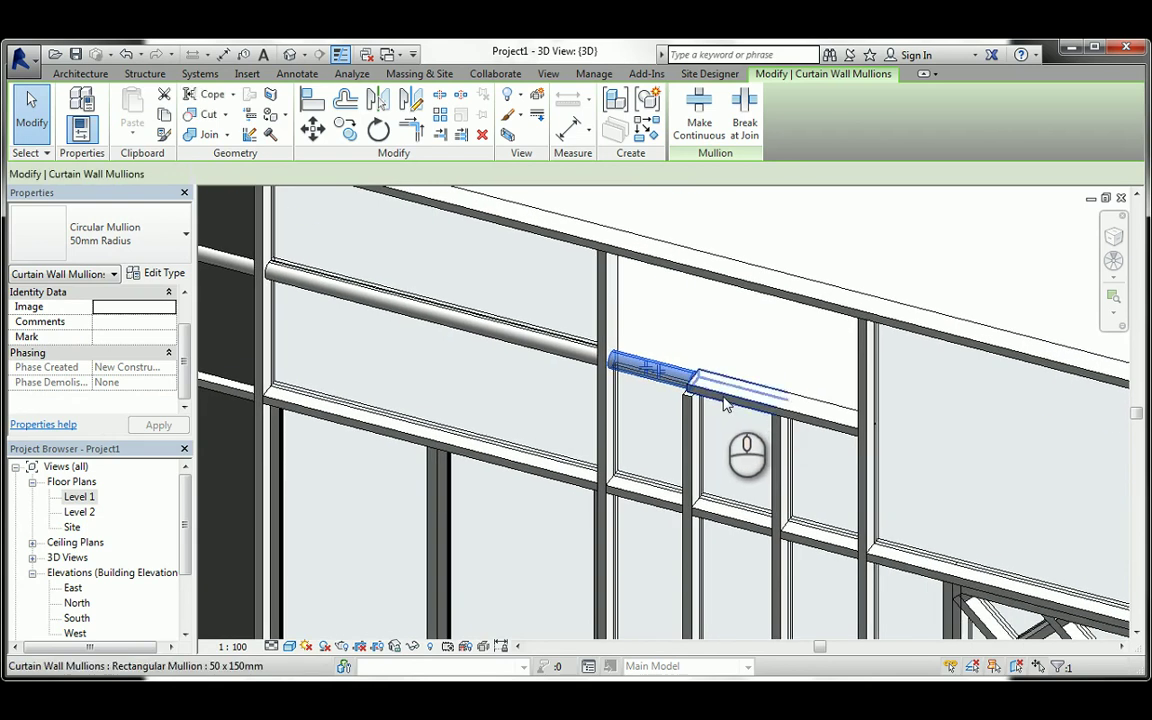
left_click(725, 398)
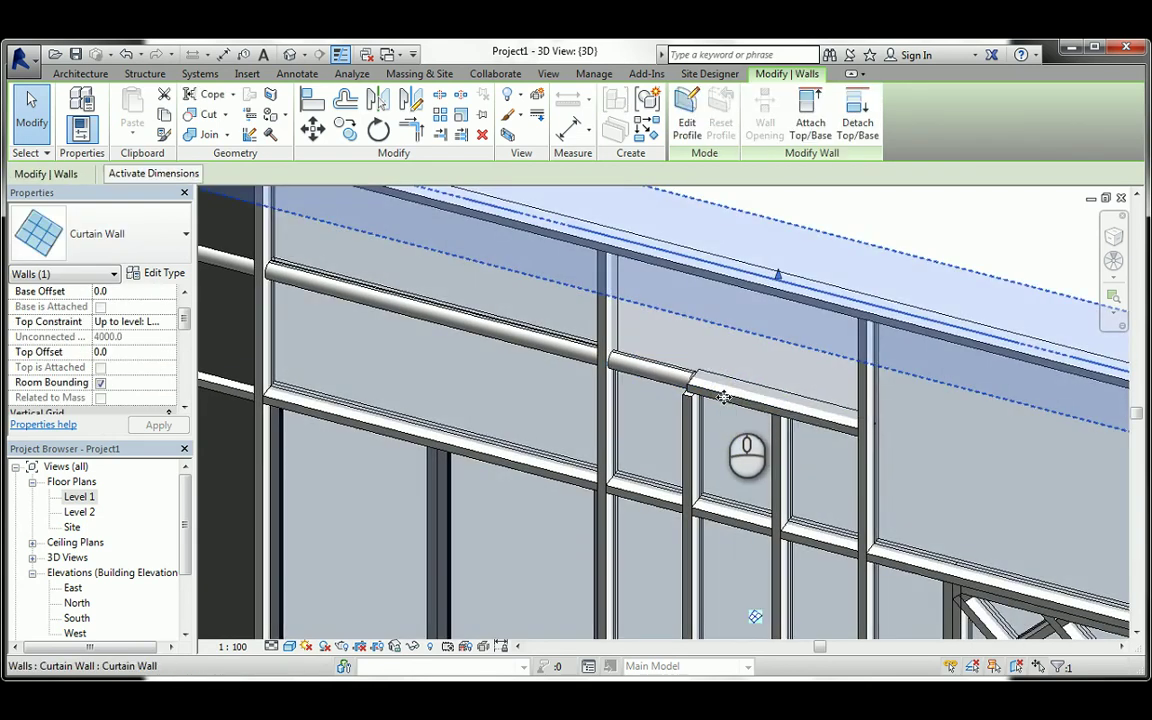
left_click(884, 231)
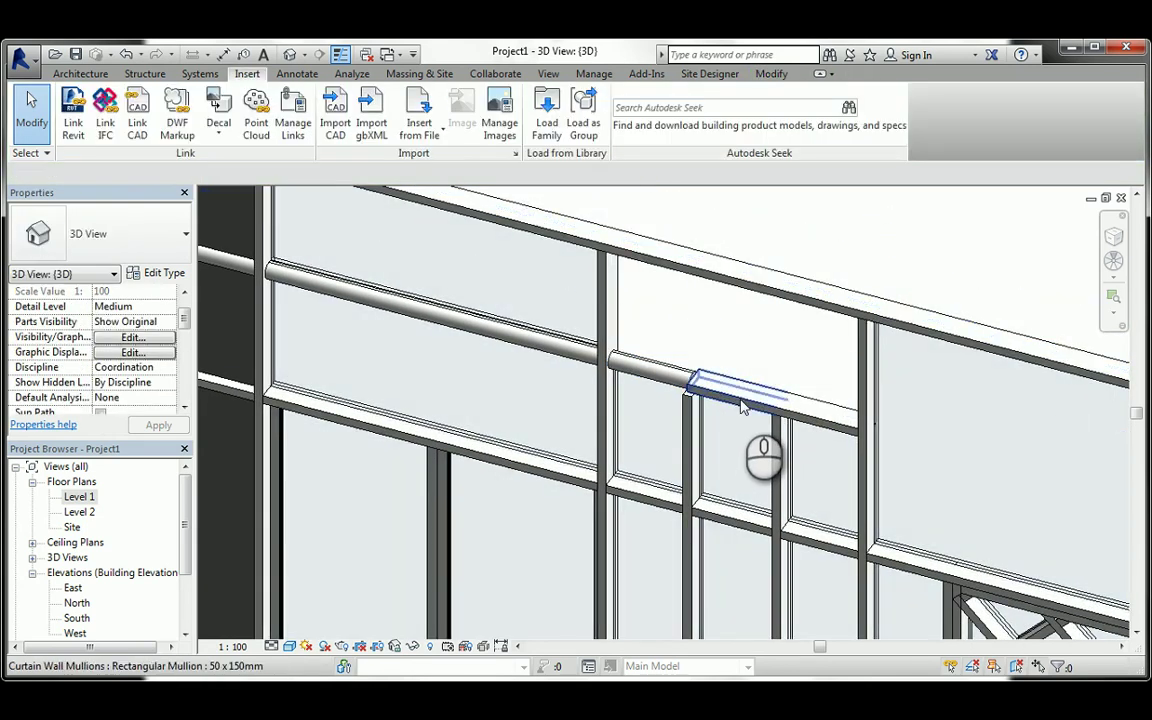
left_click(744, 400)
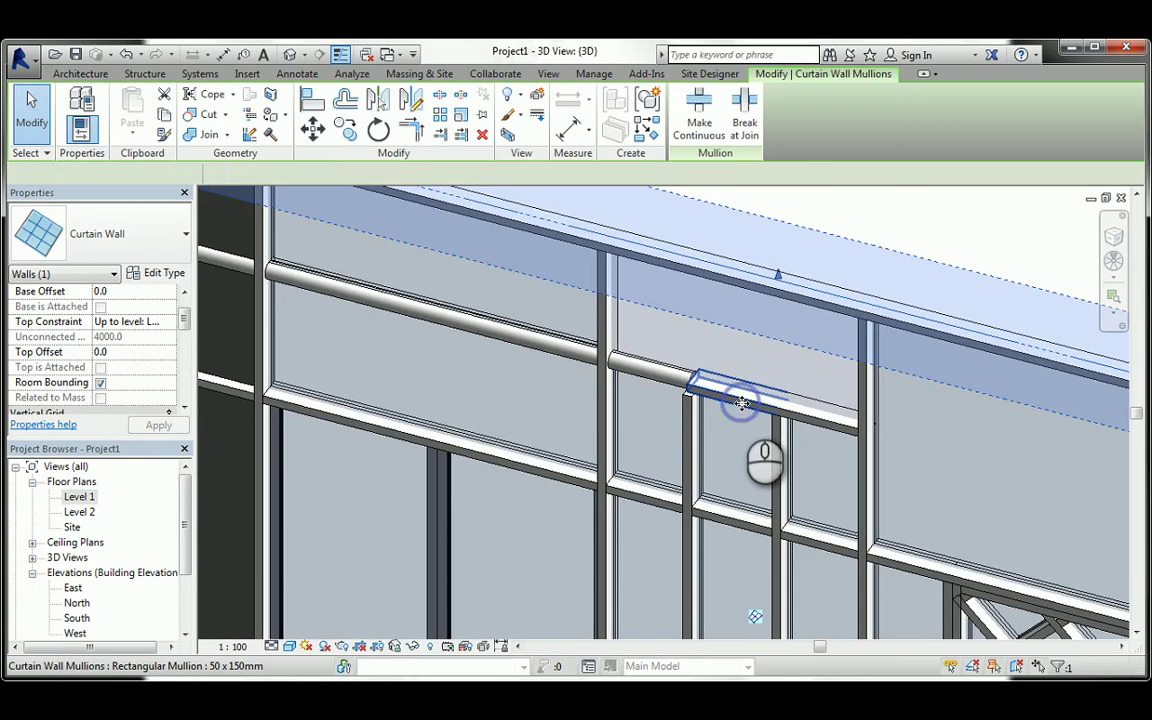
left_click(742, 402)
left_click(100, 236)
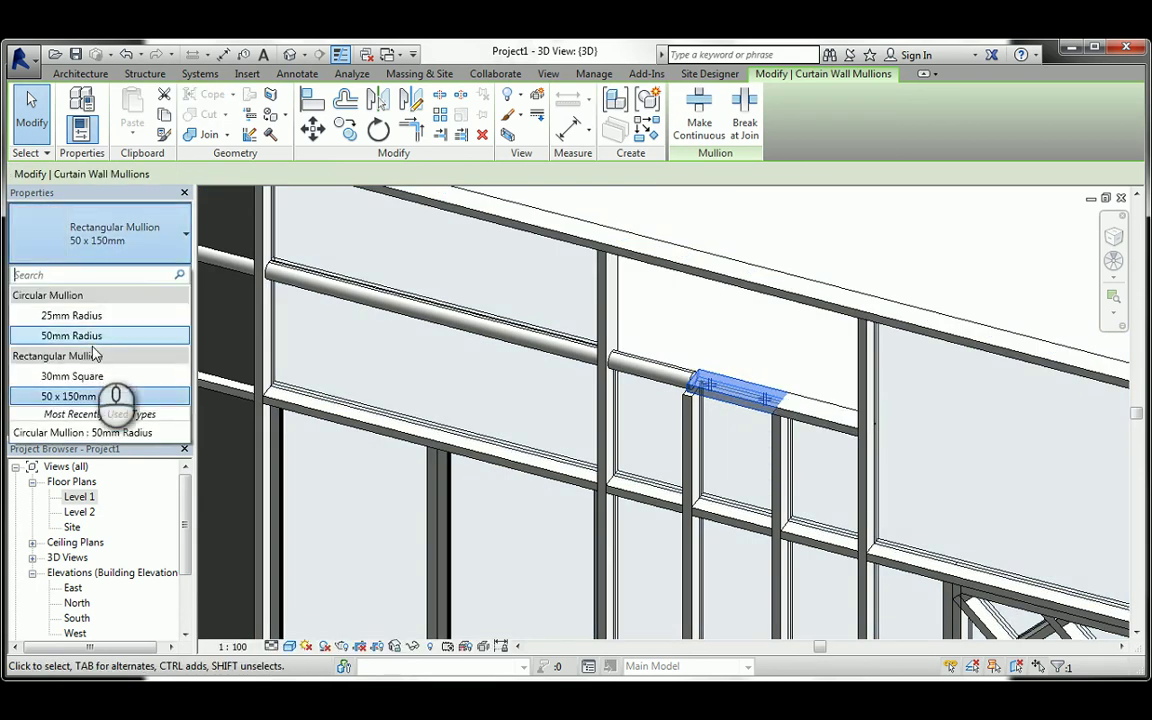
left_click(88, 336)
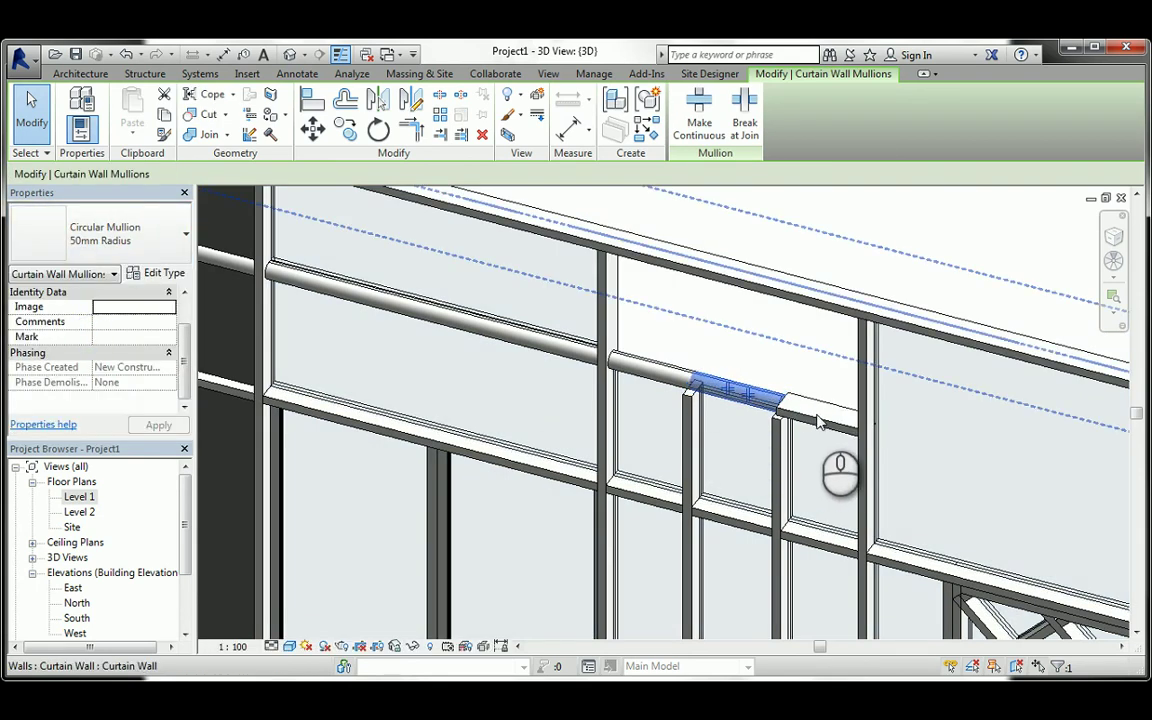
- Change the last mullion segment below the empty panel to Circular Mullion 50mm Radius and clear the selection
left_click(822, 412)
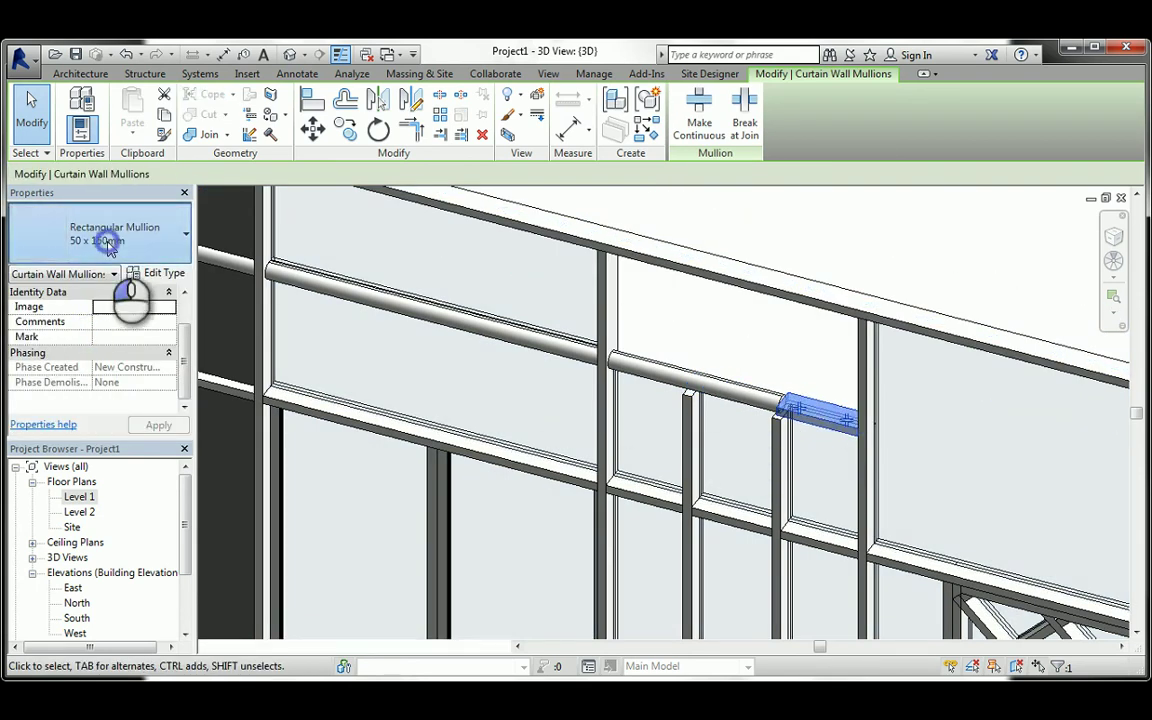
left_click(110, 248)
left_click(85, 336)
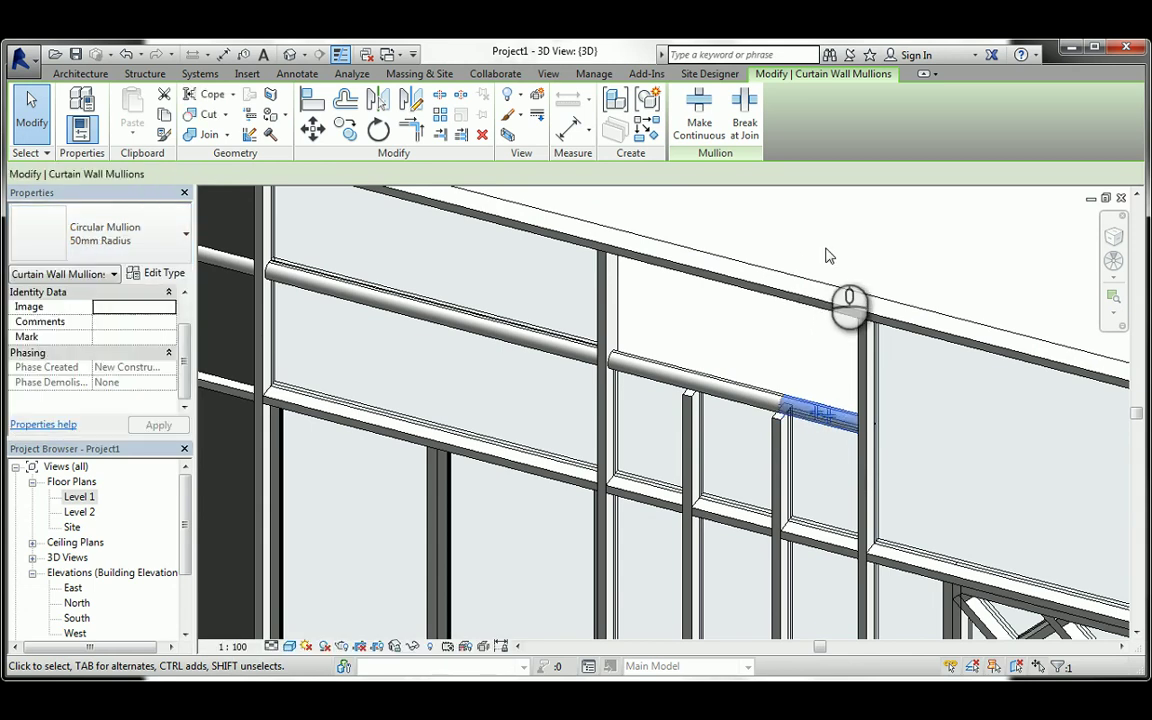
left_click(828, 256)
scroll(689, 311, "down", 4)
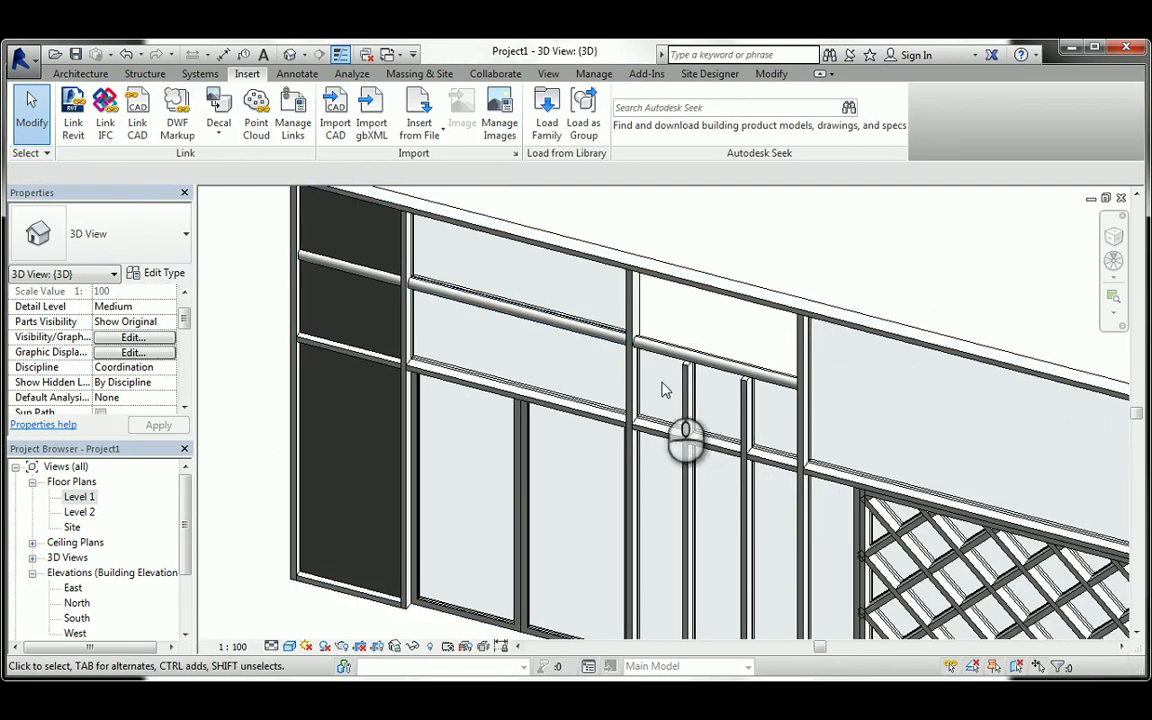
scroll(496, 357, "down", 5)
scroll(681, 373, "up", 2)
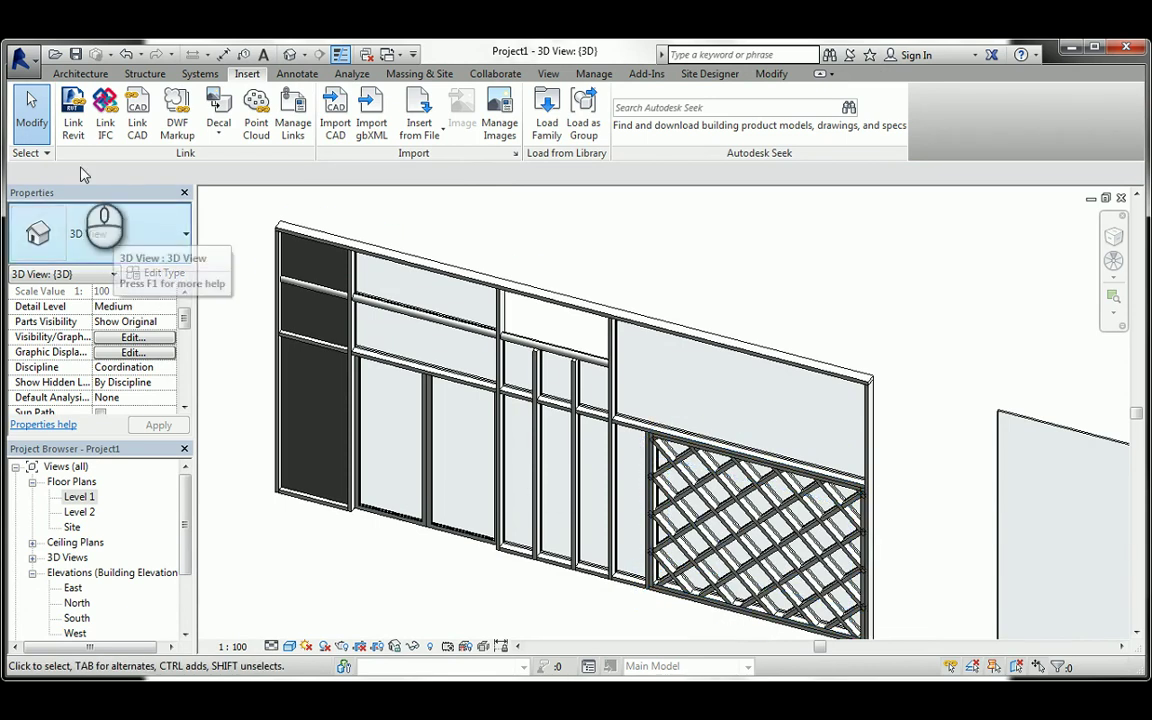
left_click(80, 73)
left_click(75, 106)
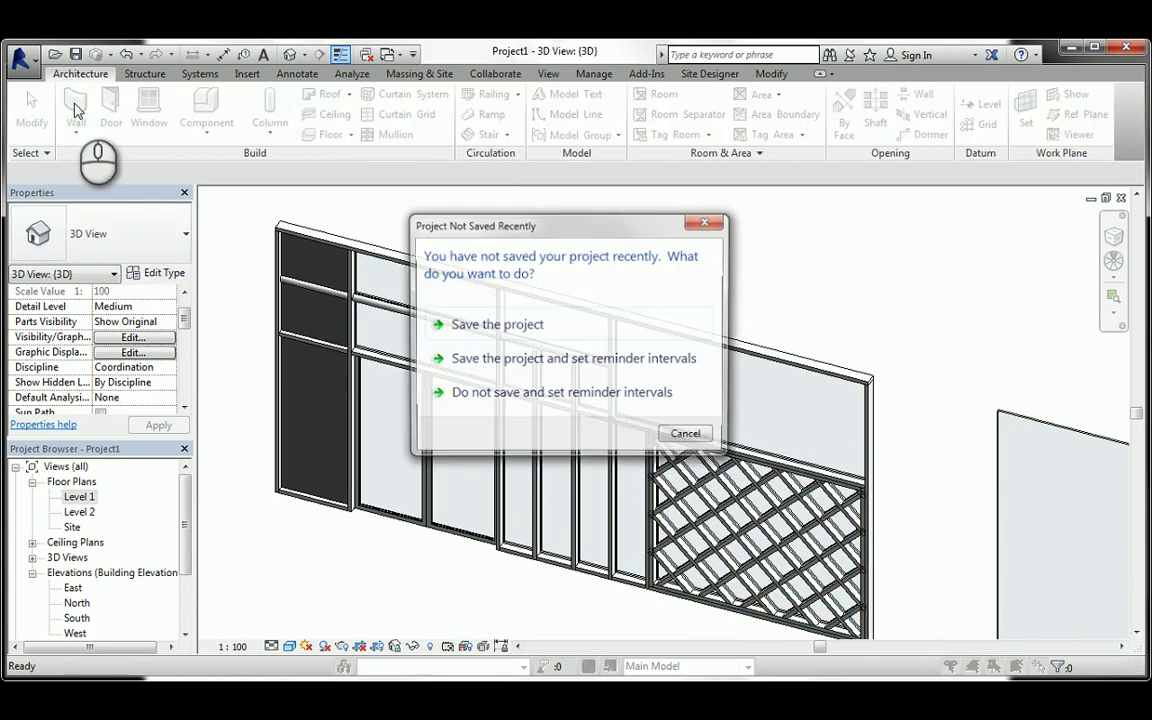
left_click(675, 437)
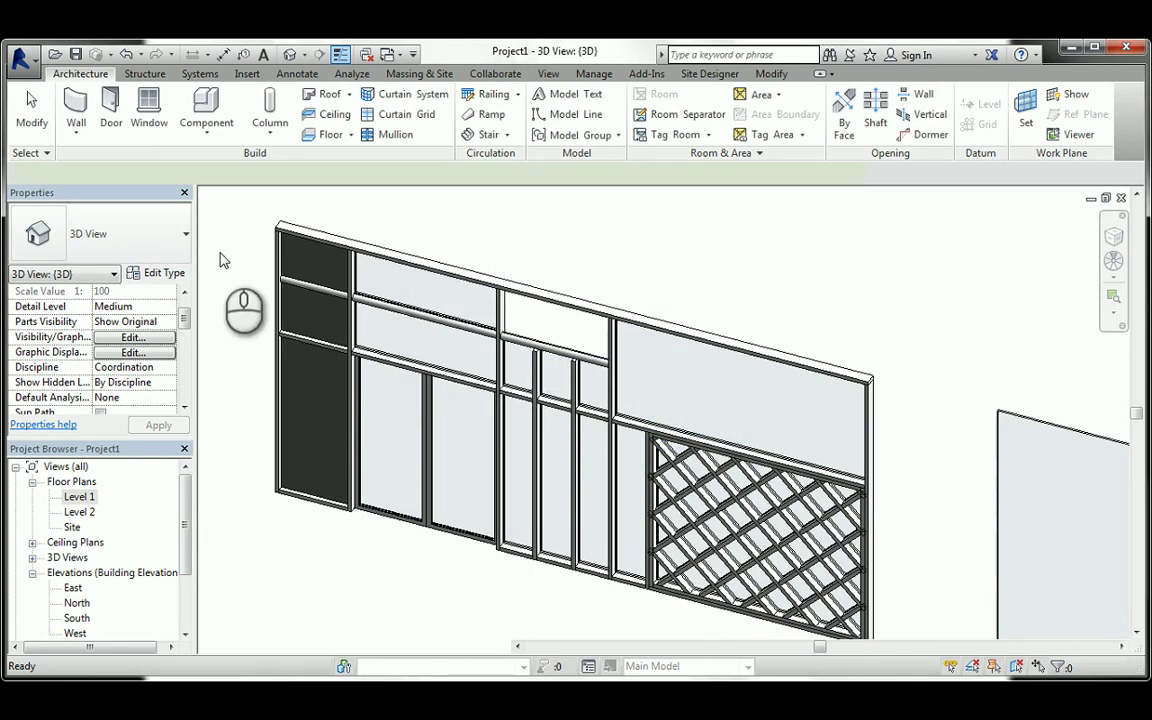
left_click(153, 233)
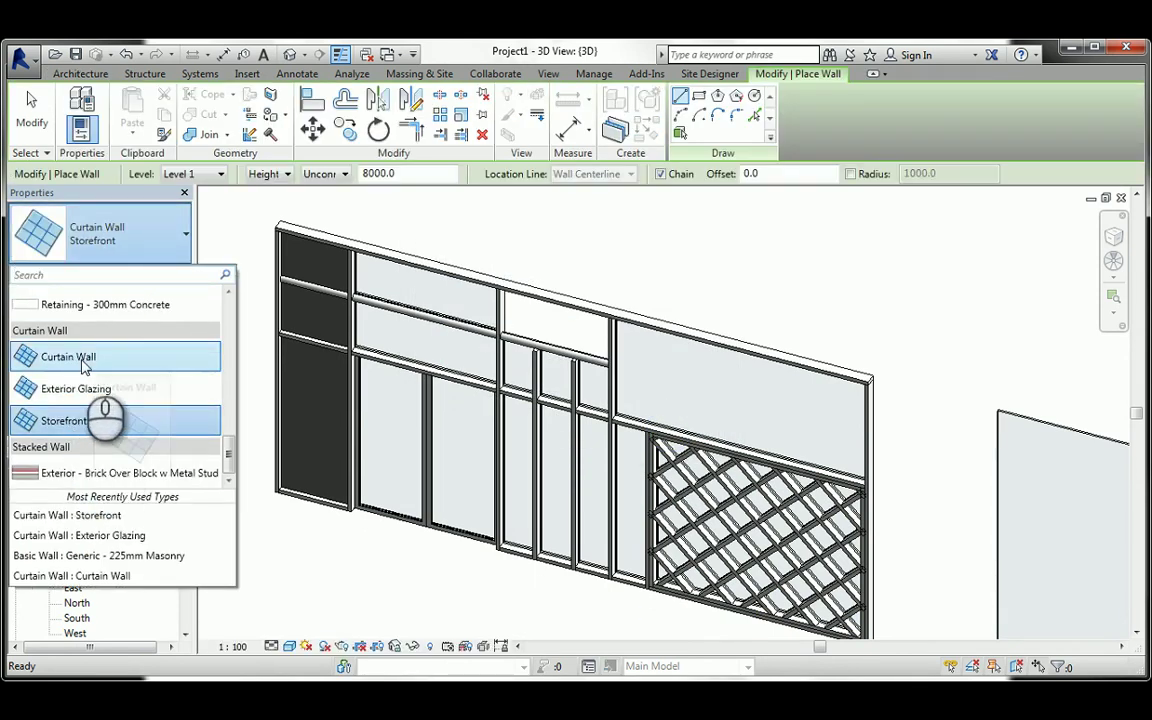
left_click(661, 261)
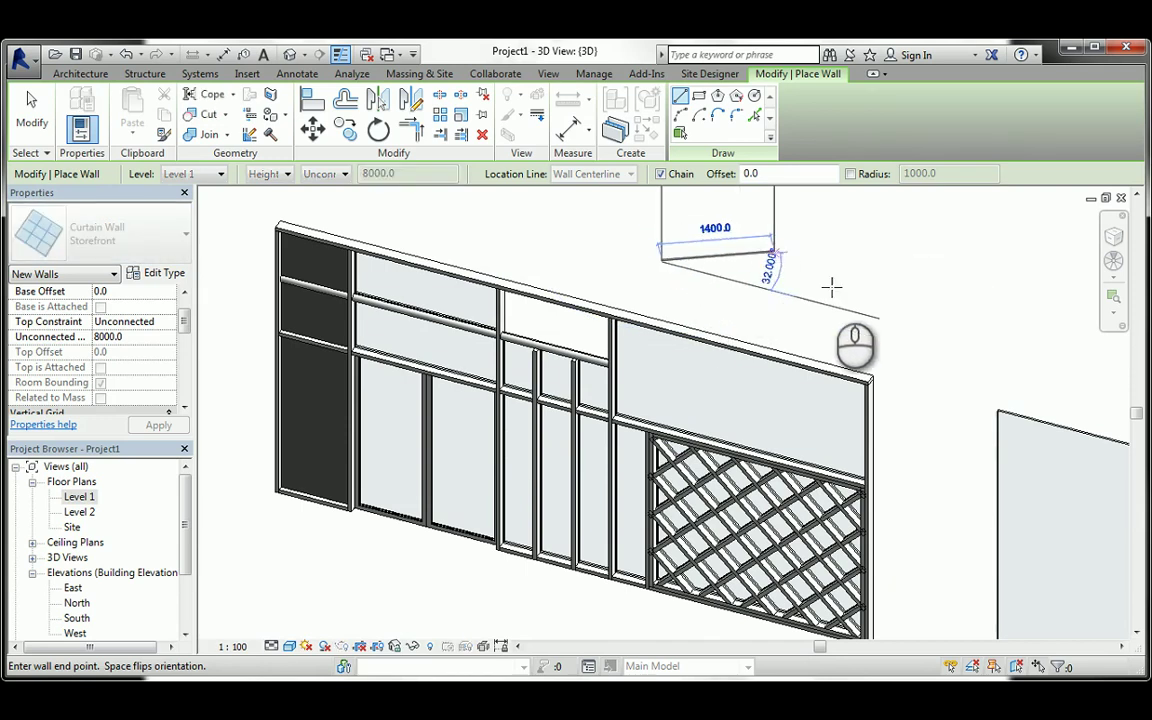
key("Escape")
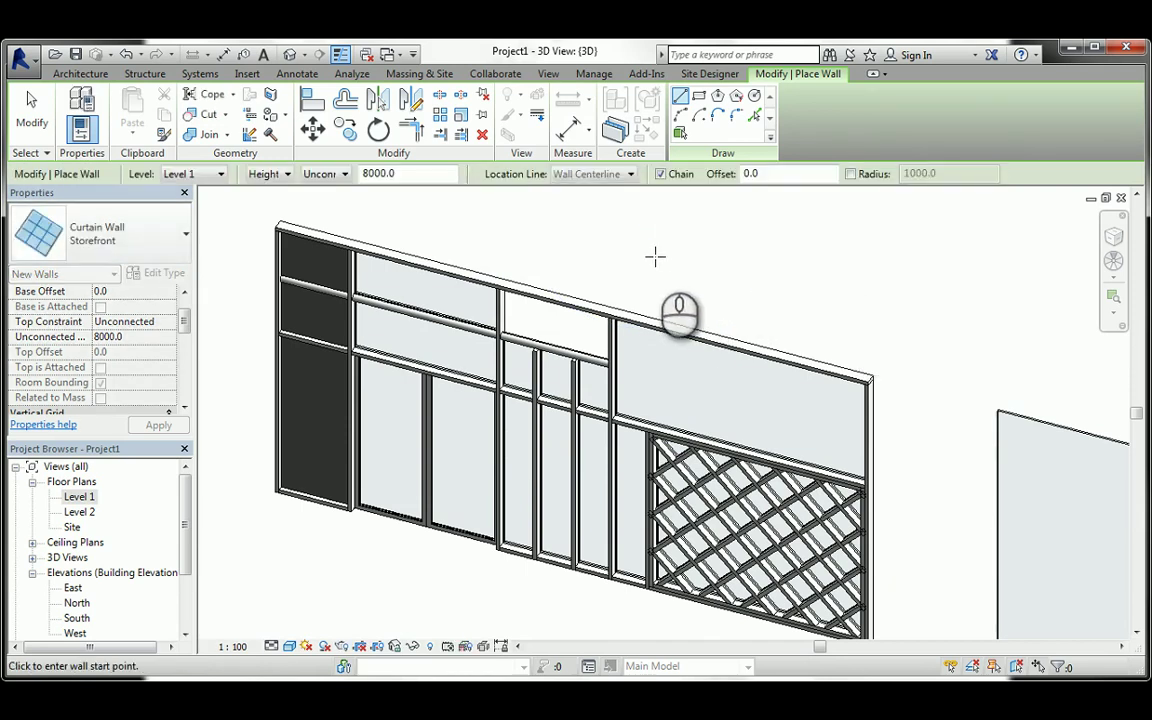
right_click(656, 257)
left_click(682, 263)
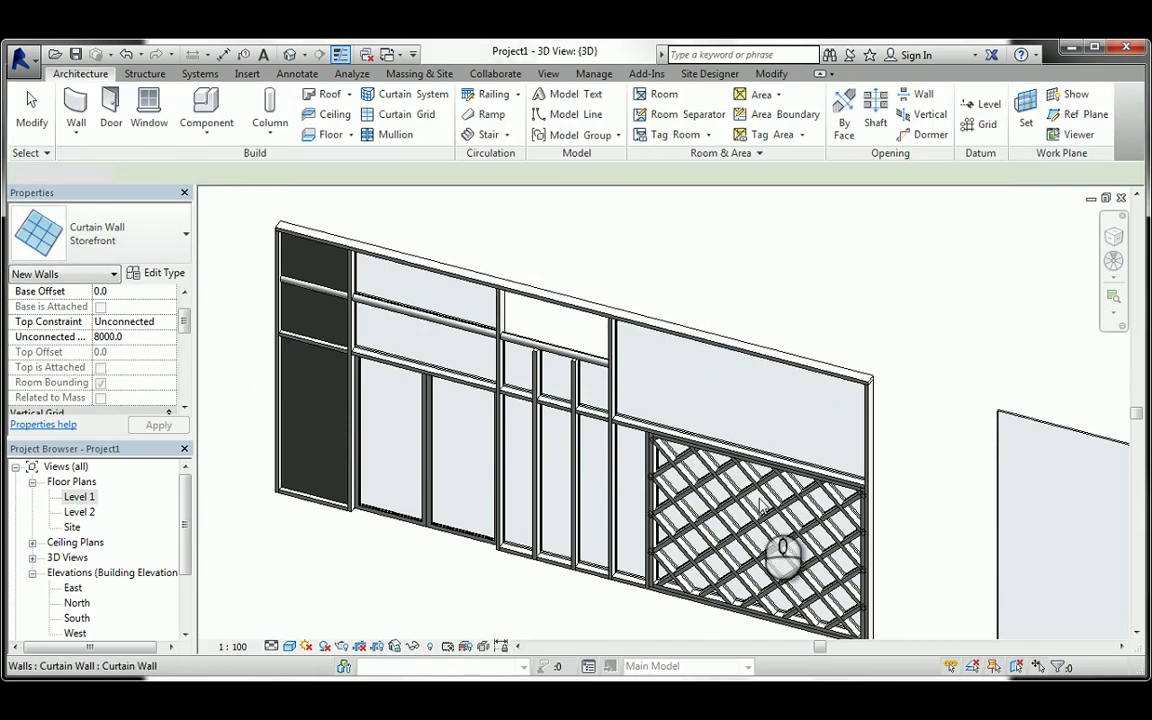
- Delete all three curtain walls from the 3D view and dismiss the resulting warning
scroll(513, 449, "down", 2)
middle_click_drag(710, 463, 643, 437)
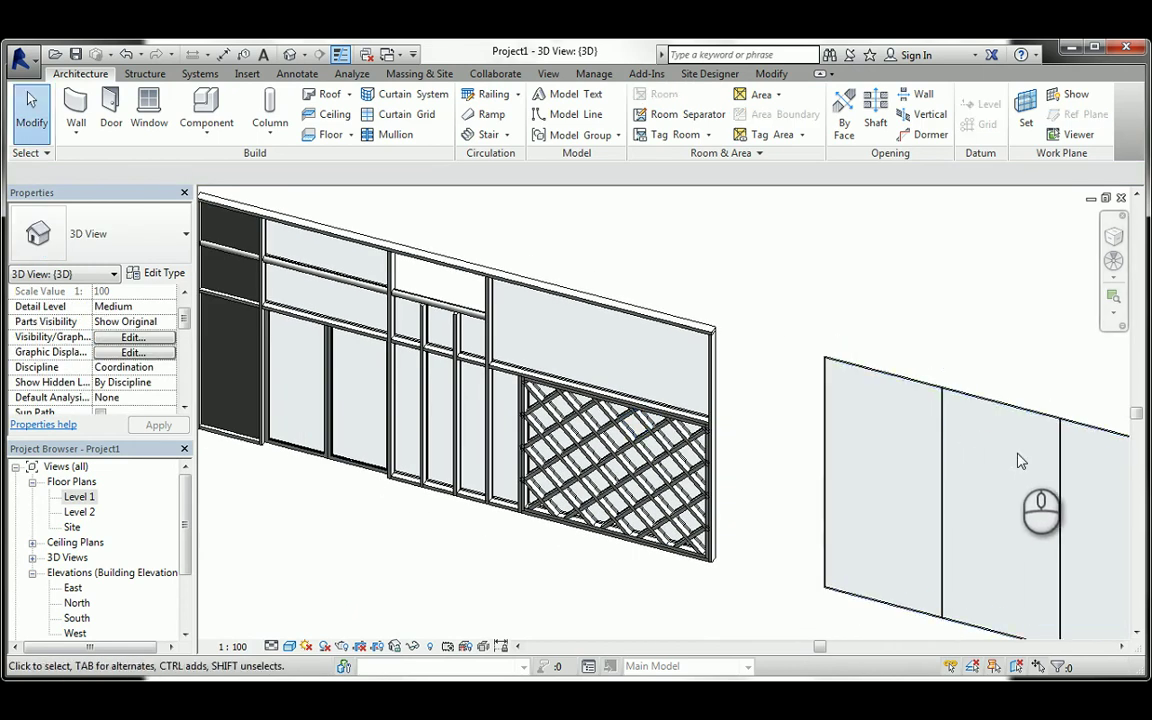
middle_click_drag(808, 404, 465, 324)
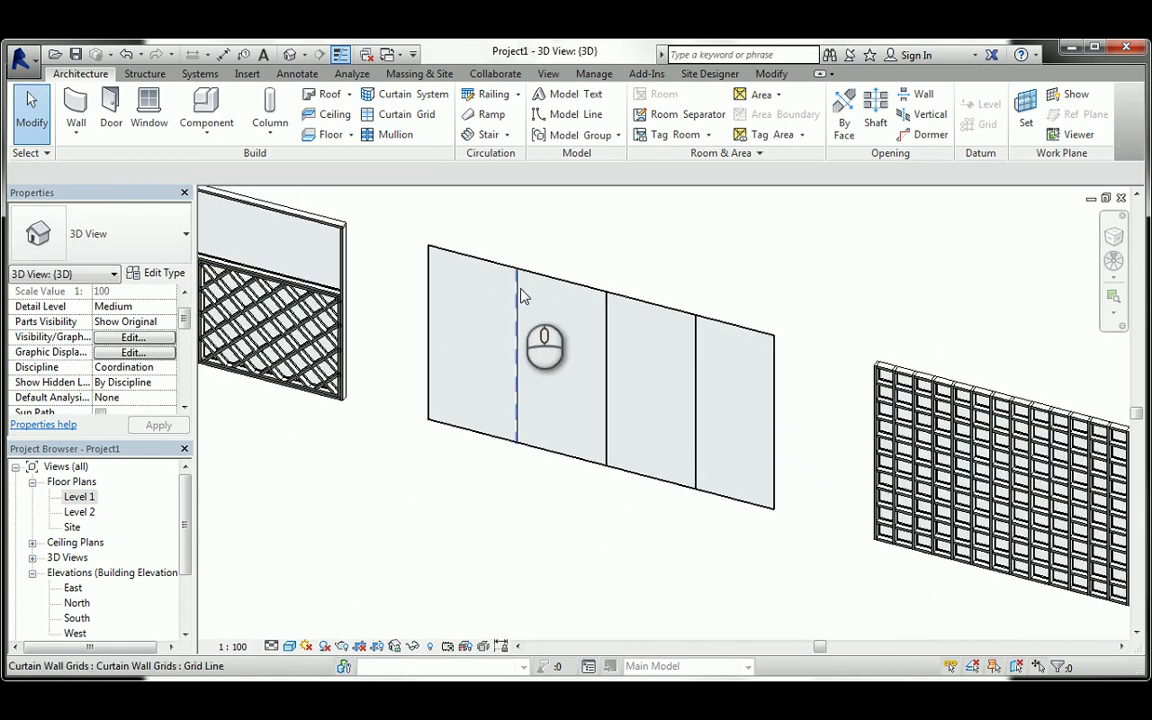
scroll(530, 324, "down", 1)
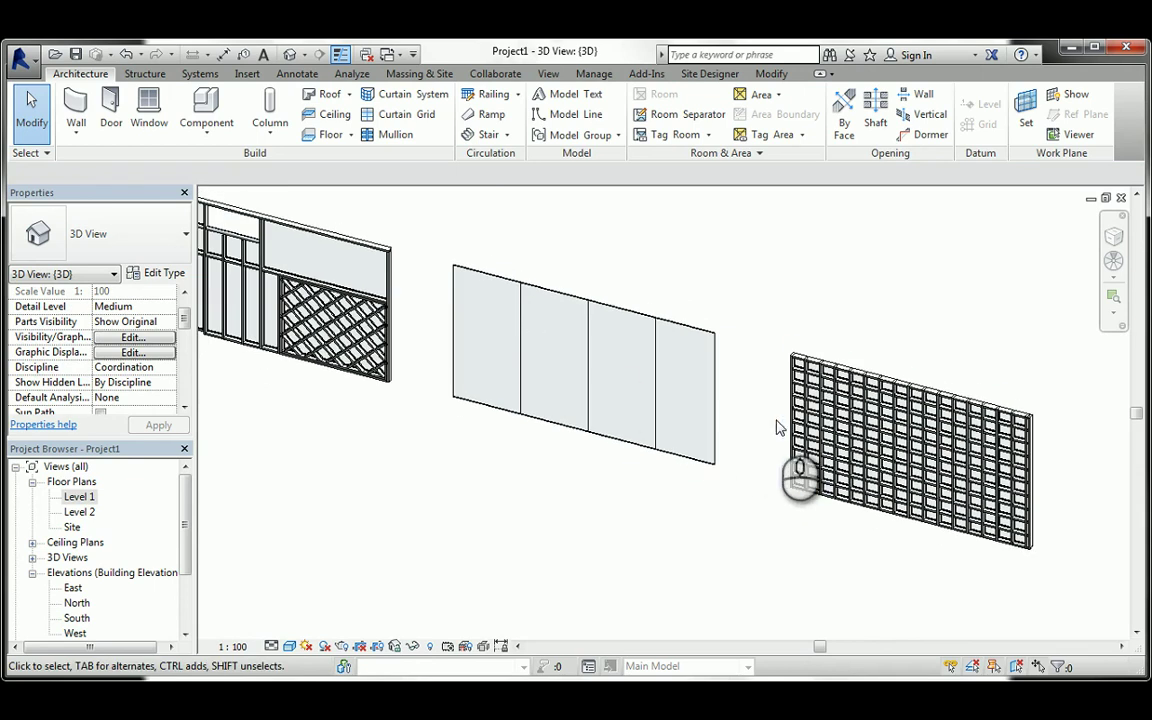
middle_click_drag(762, 434, 715, 455)
scroll(715, 455, "down", 1)
left_click(477, 327)
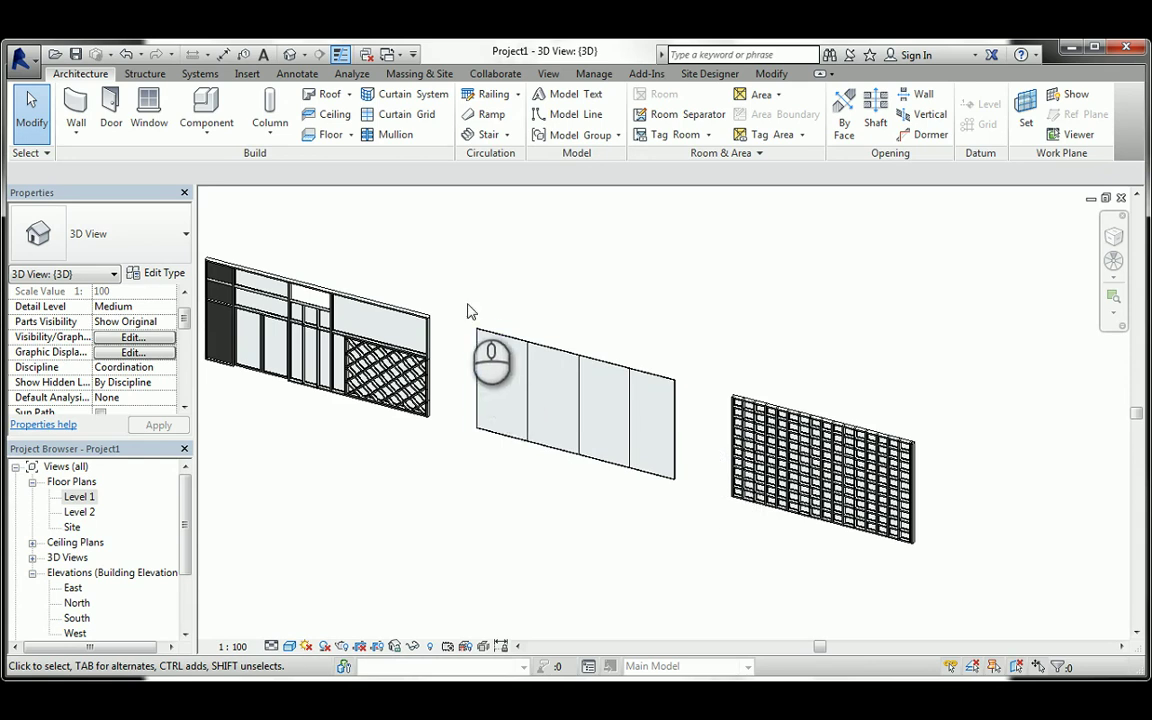
left_click_drag(456, 290, 939, 587)
left_click(508, 287)
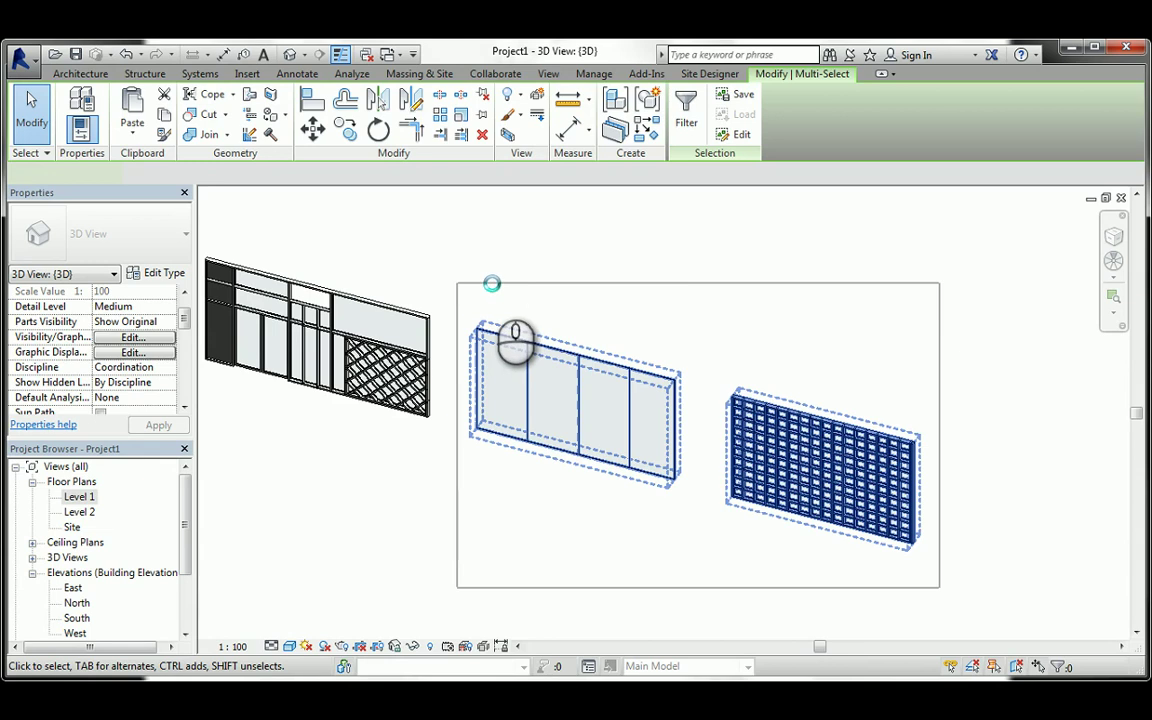
left_click(491, 286)
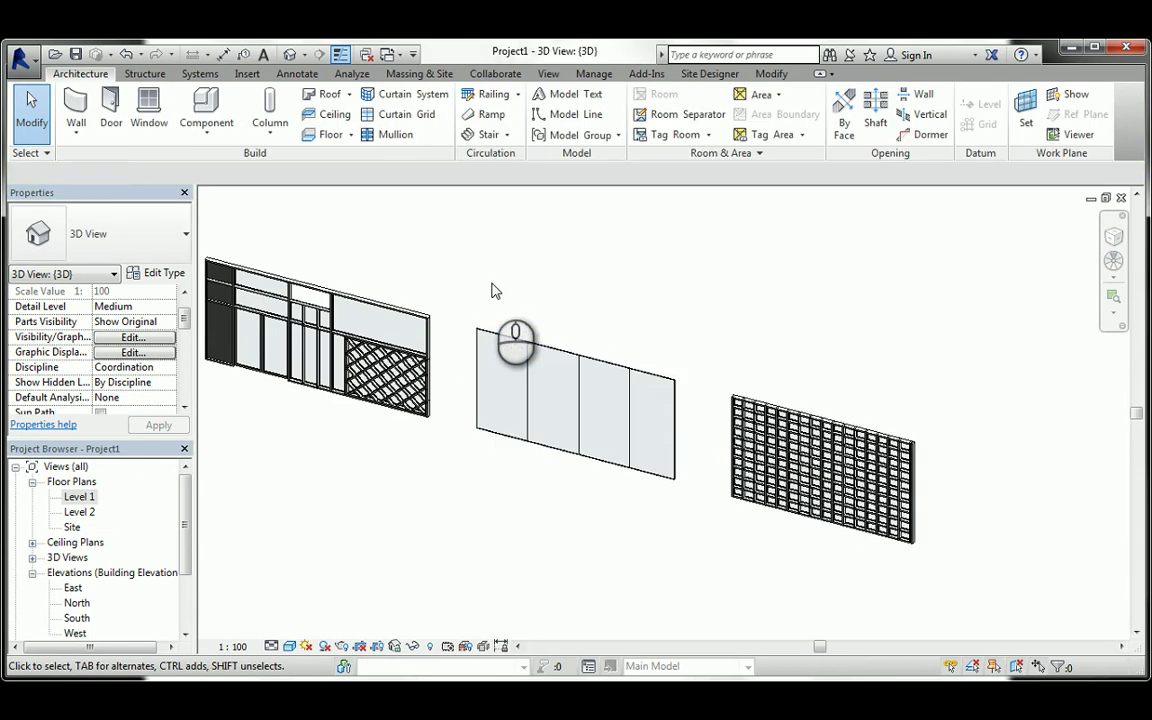
scroll(491, 290, "down", 2)
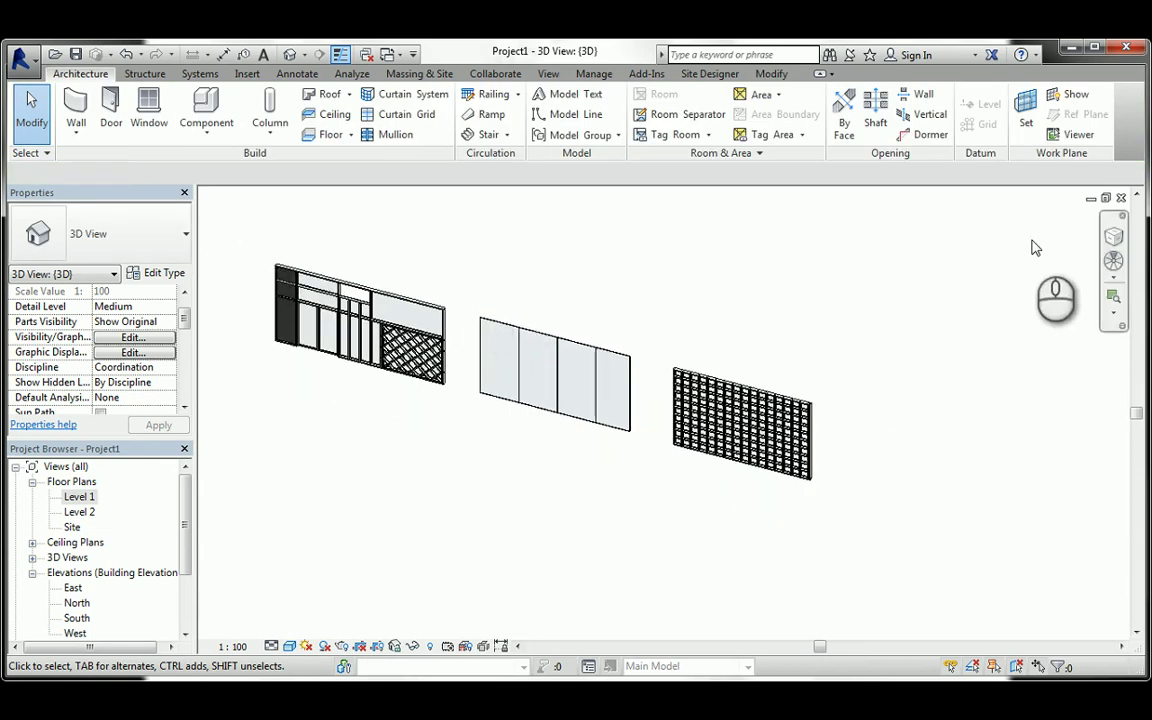
left_click_drag(218, 231, 832, 521)
key("Delete")
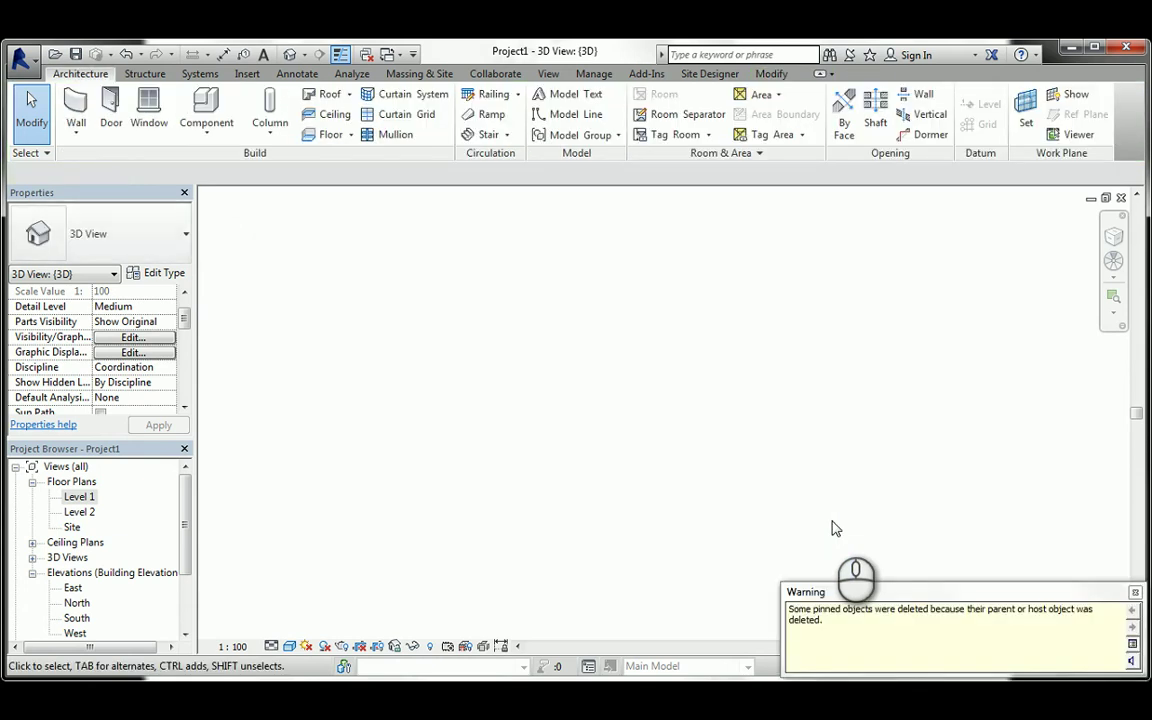
left_click(1135, 594)
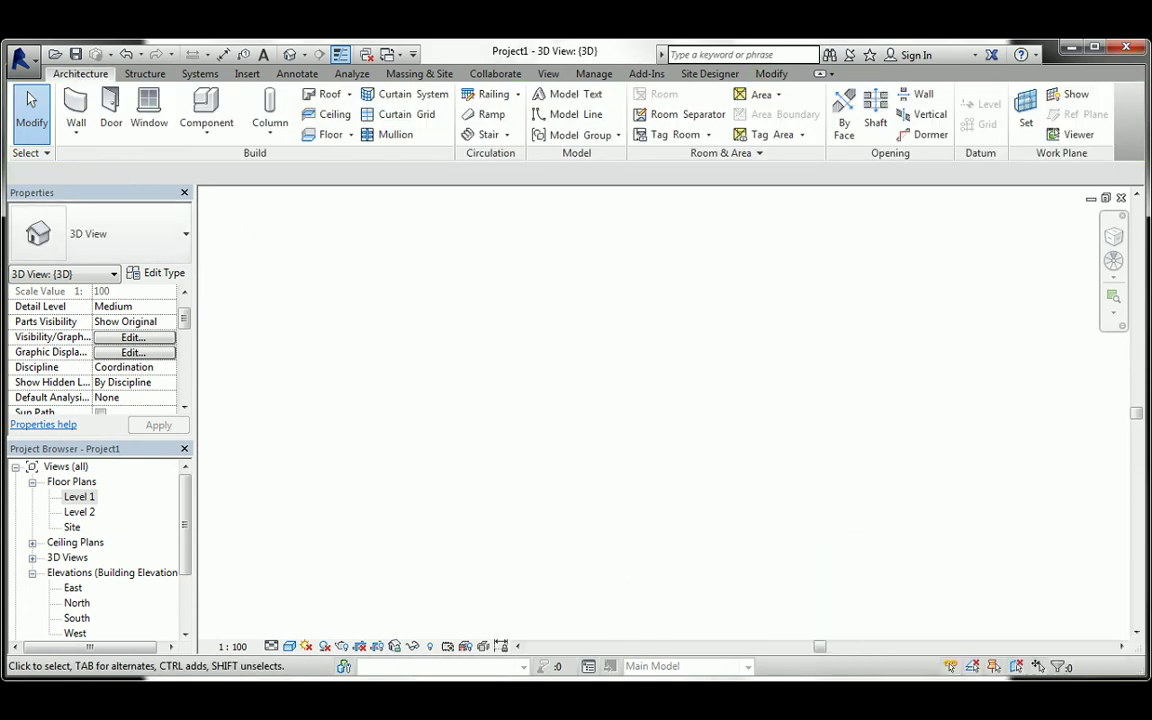
- Bring up the South elevation of the Grid Layouts project in Revit
key("alt+Tab")
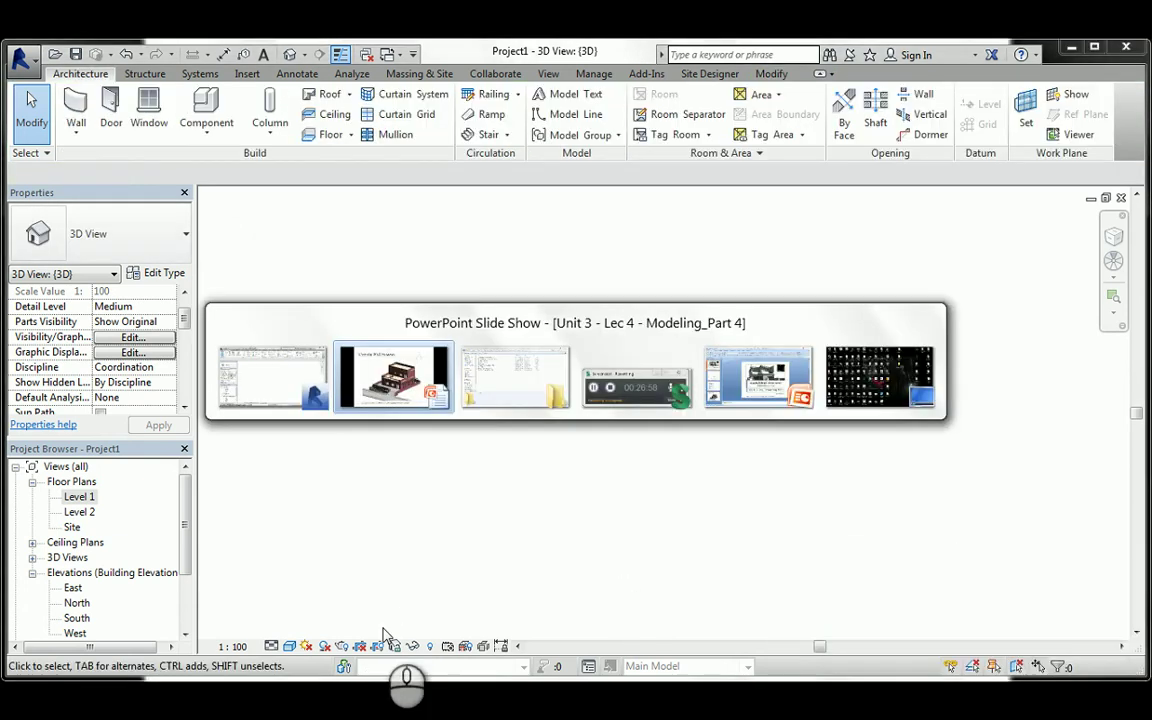
left_click(206, 252)
left_click(190, 217)
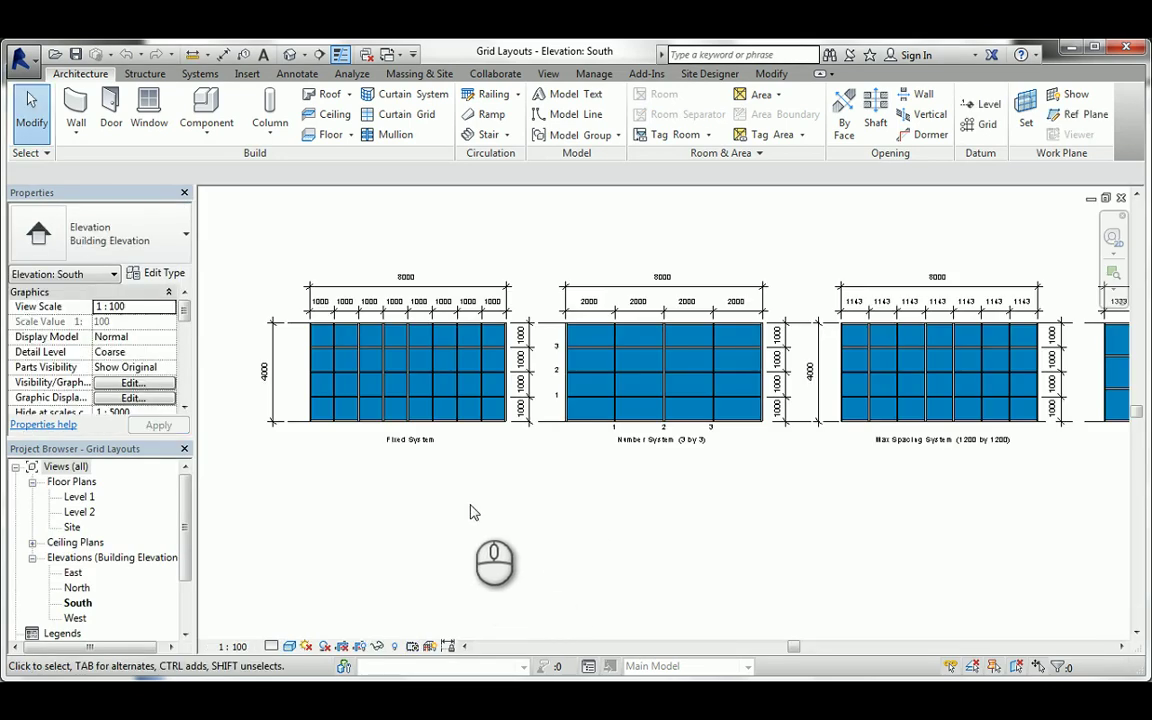
- Change the text note under the first curtain wall to "Fixed Distance System", save the project and clear the selection
scroll(589, 504, "down", 3)
middle_click_drag(589, 504, 683, 516)
scroll(683, 516, "up", 1)
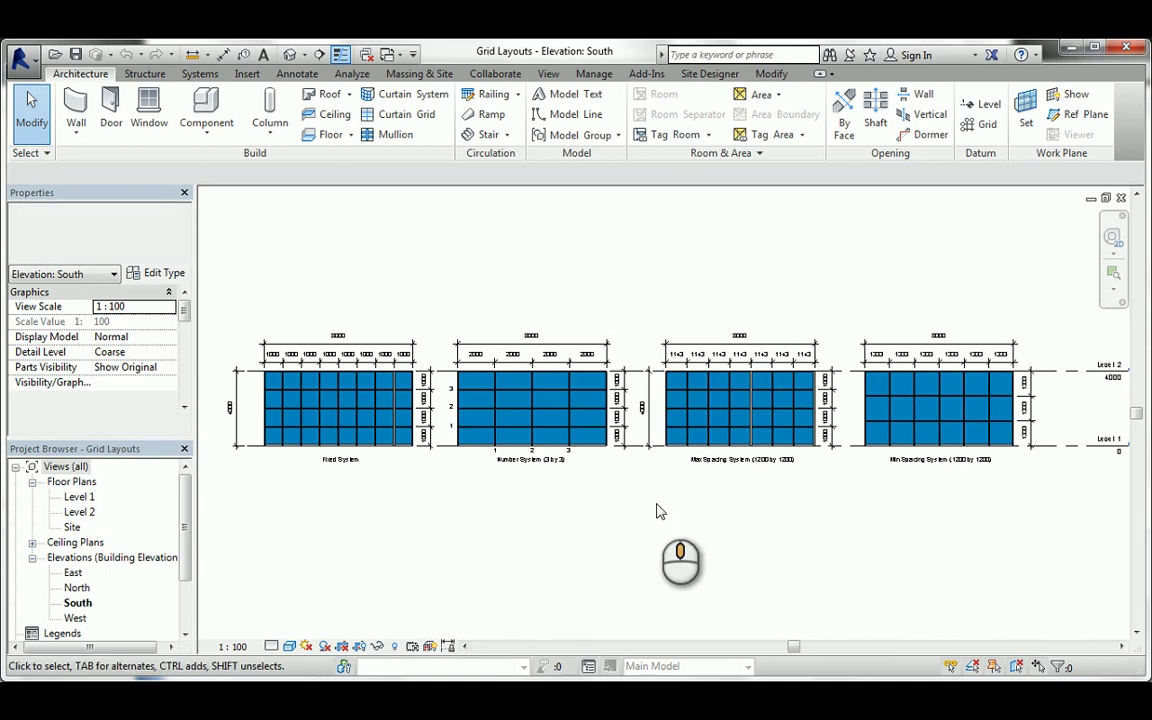
scroll(290, 416, "up", 2)
scroll(290, 416, "up", 1)
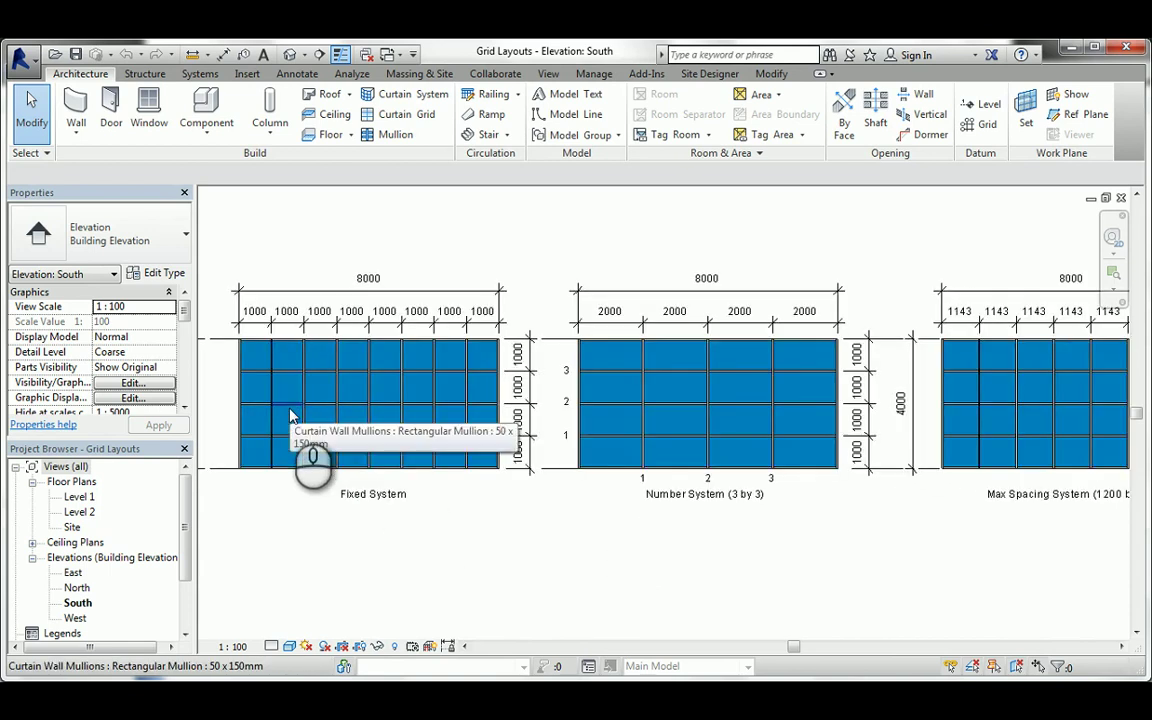
middle_click_drag(321, 442, 457, 455)
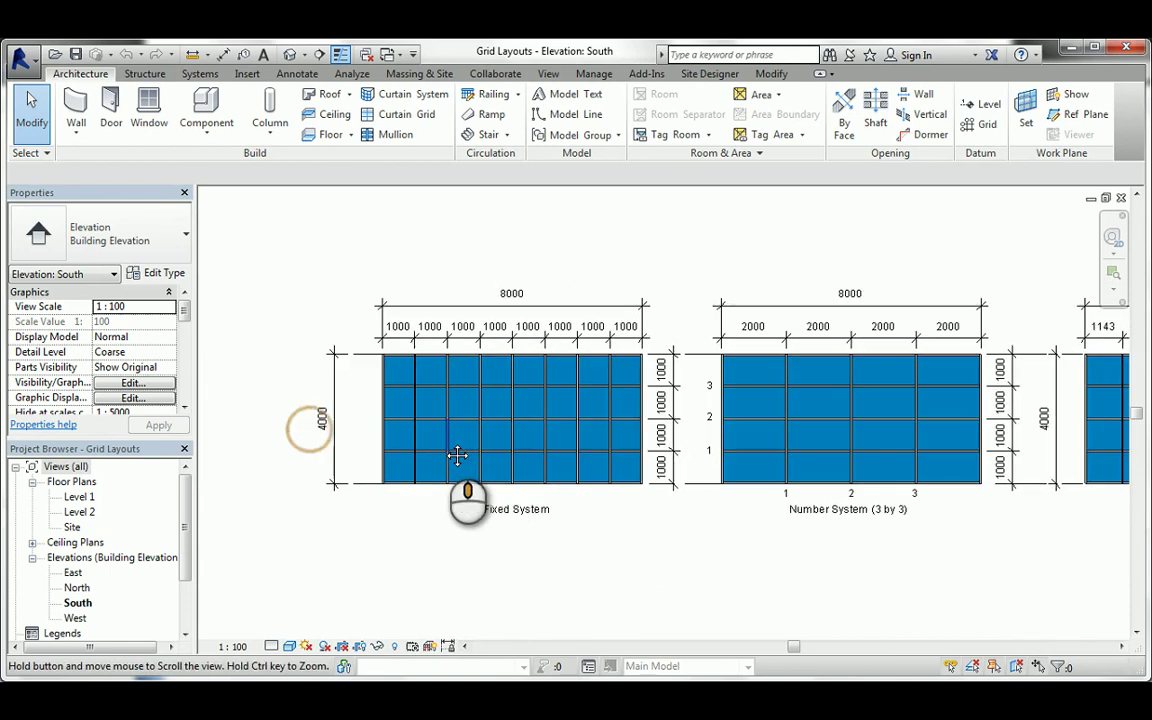
double_click(528, 512)
left_click(512, 511)
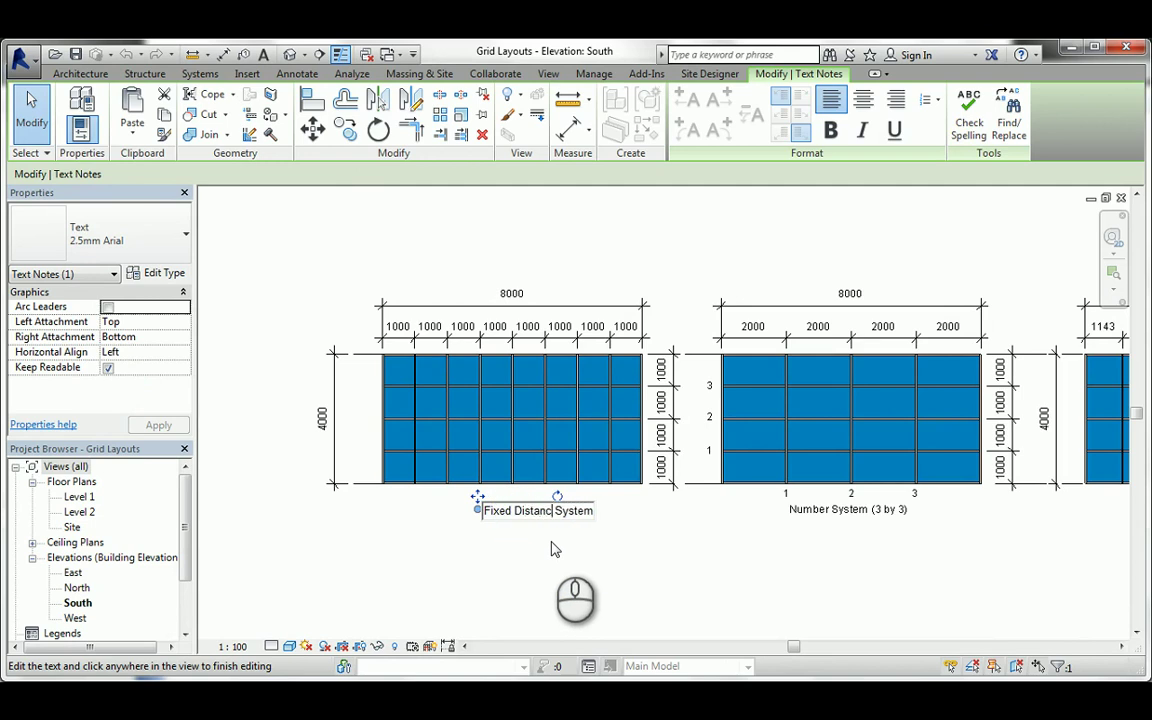
left_click(557, 558)
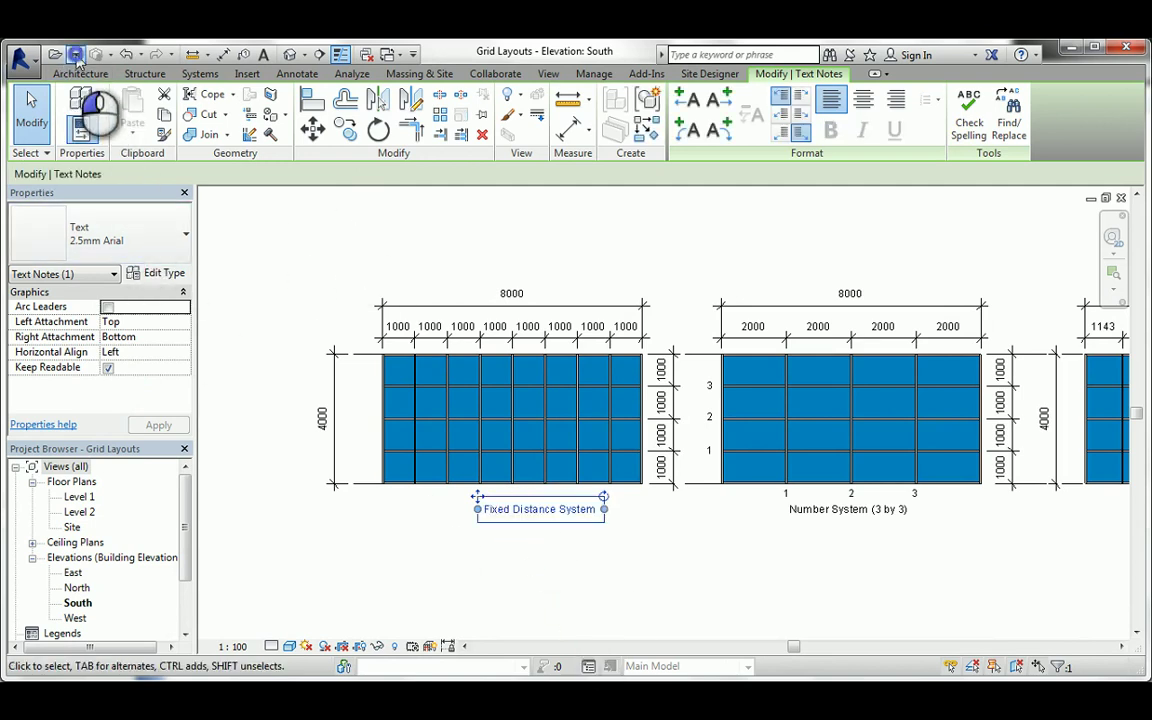
left_click(506, 493)
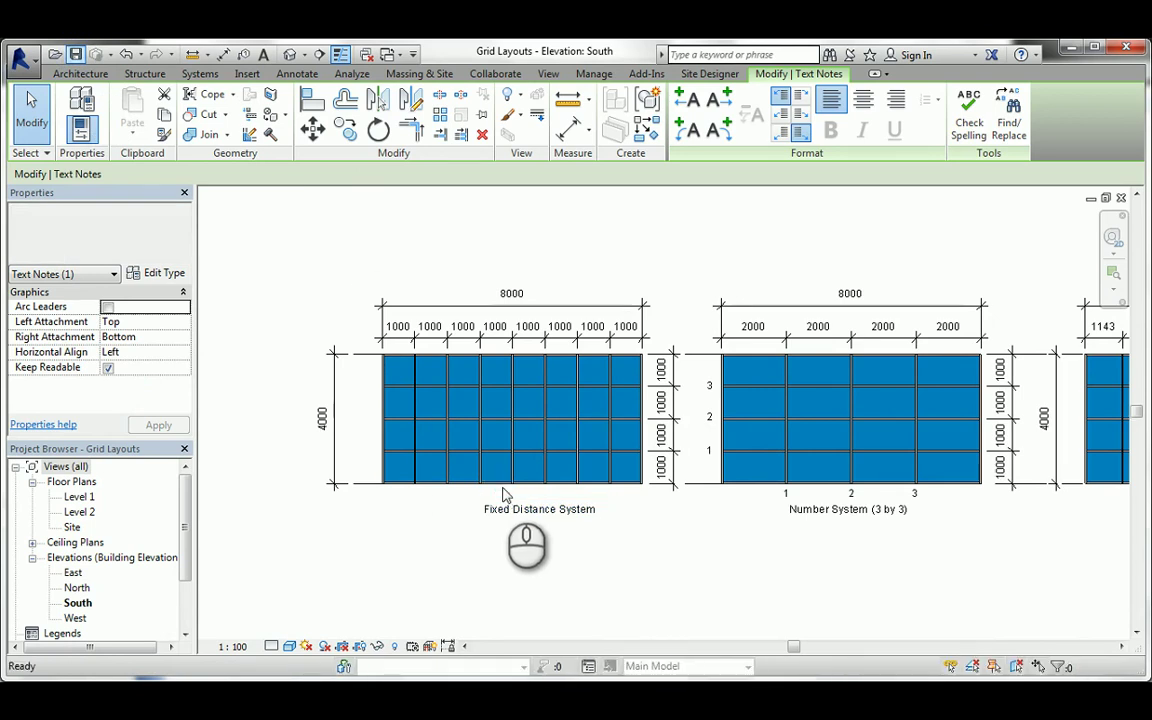
- Examine the grid spacing dimensions of the Fixed Distance, Number, Max Spacing and Min Spacing curtain wall layouts in the South elevation
scroll(506, 493, "up", 1)
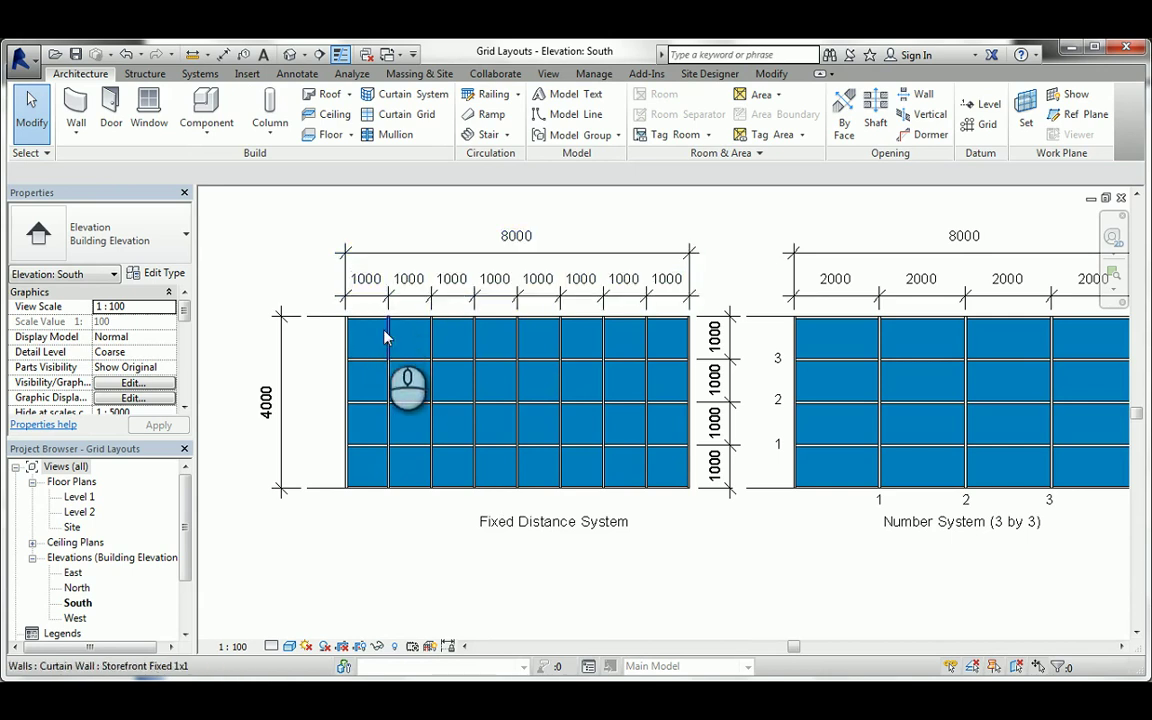
scroll(367, 333, "up", 3)
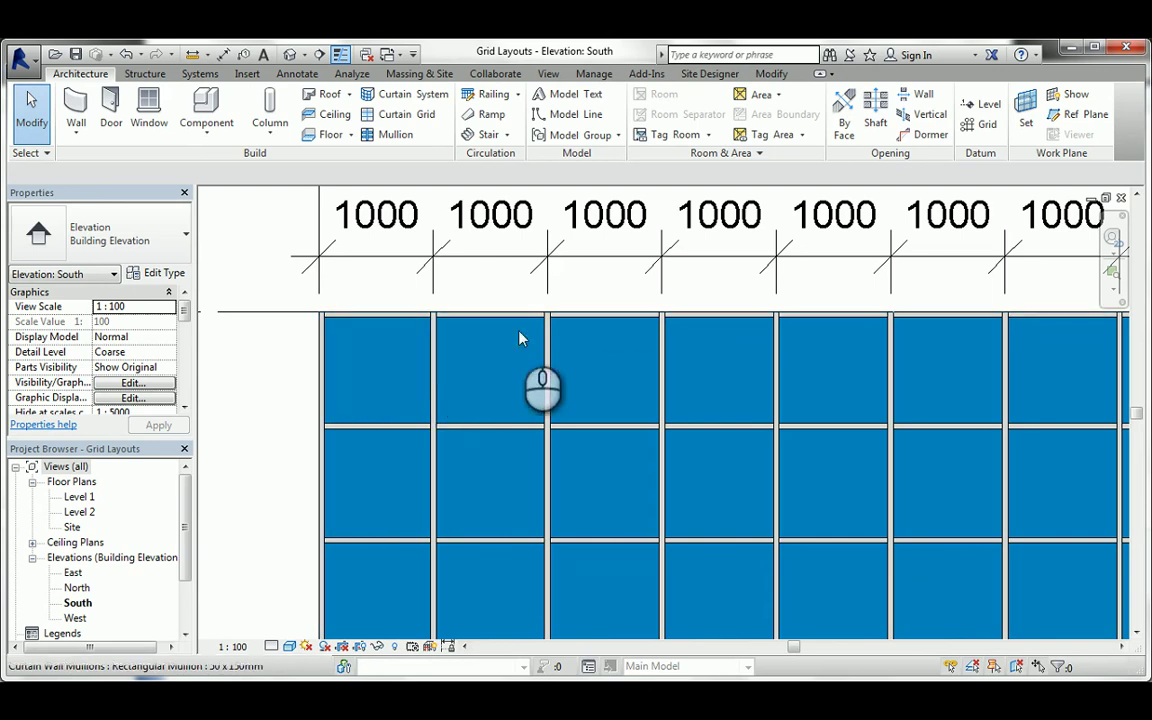
middle_click_drag(843, 380, 316, 402)
scroll(312, 375, "down", 4)
middle_click_drag(387, 379, 560, 430)
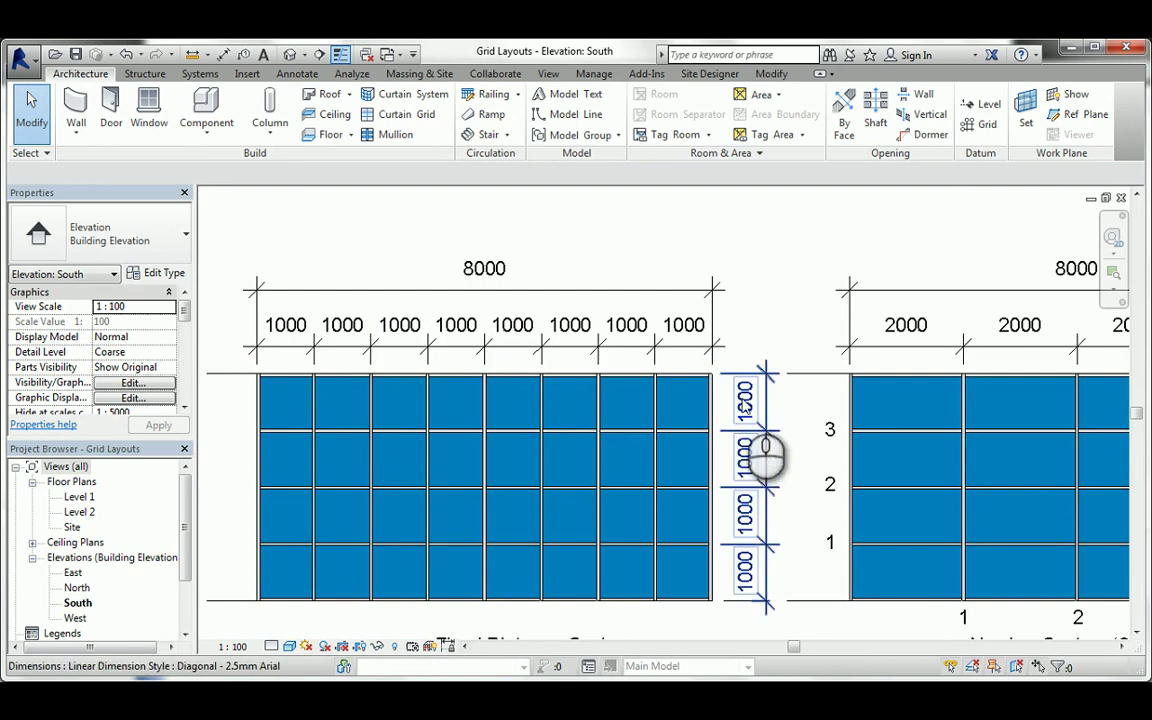
scroll(700, 407, "down", 2)
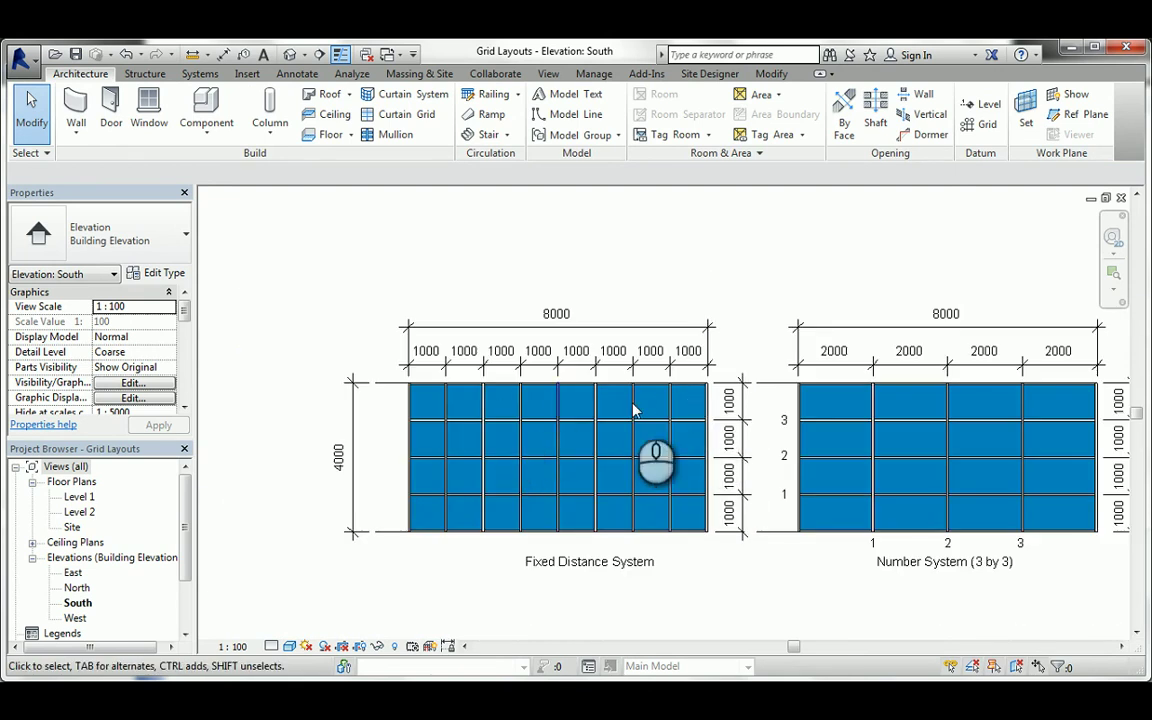
middle_click_drag(811, 441, 633, 444)
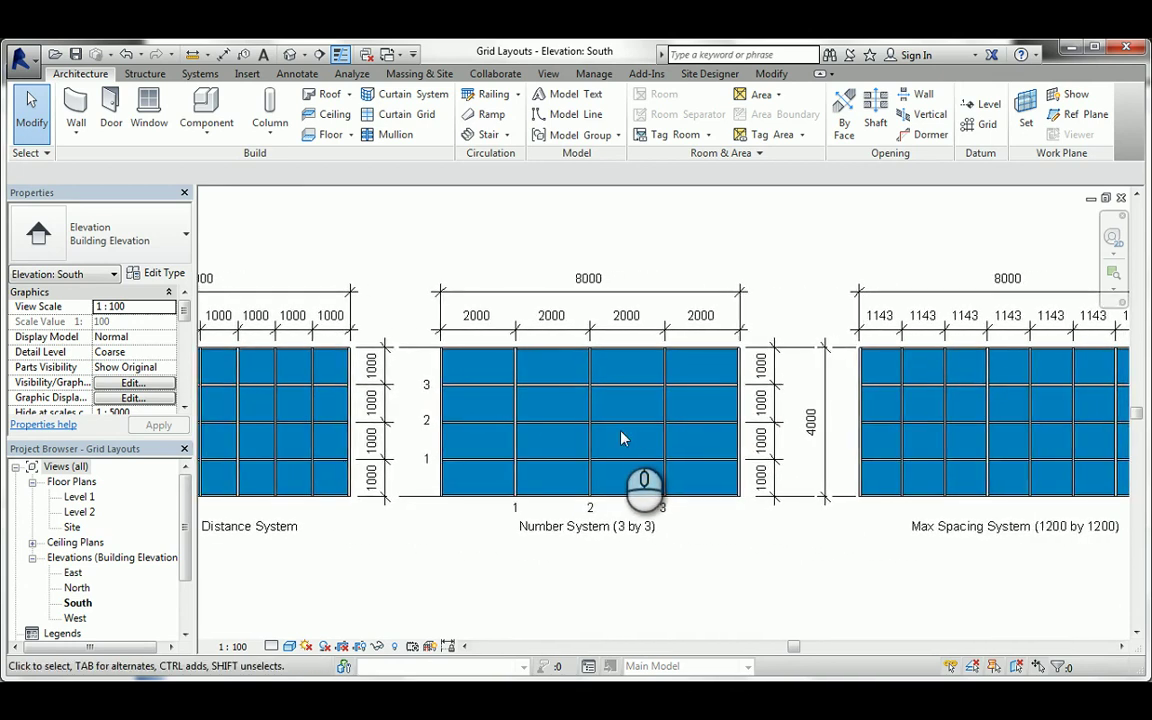
scroll(620, 438, "up", 2)
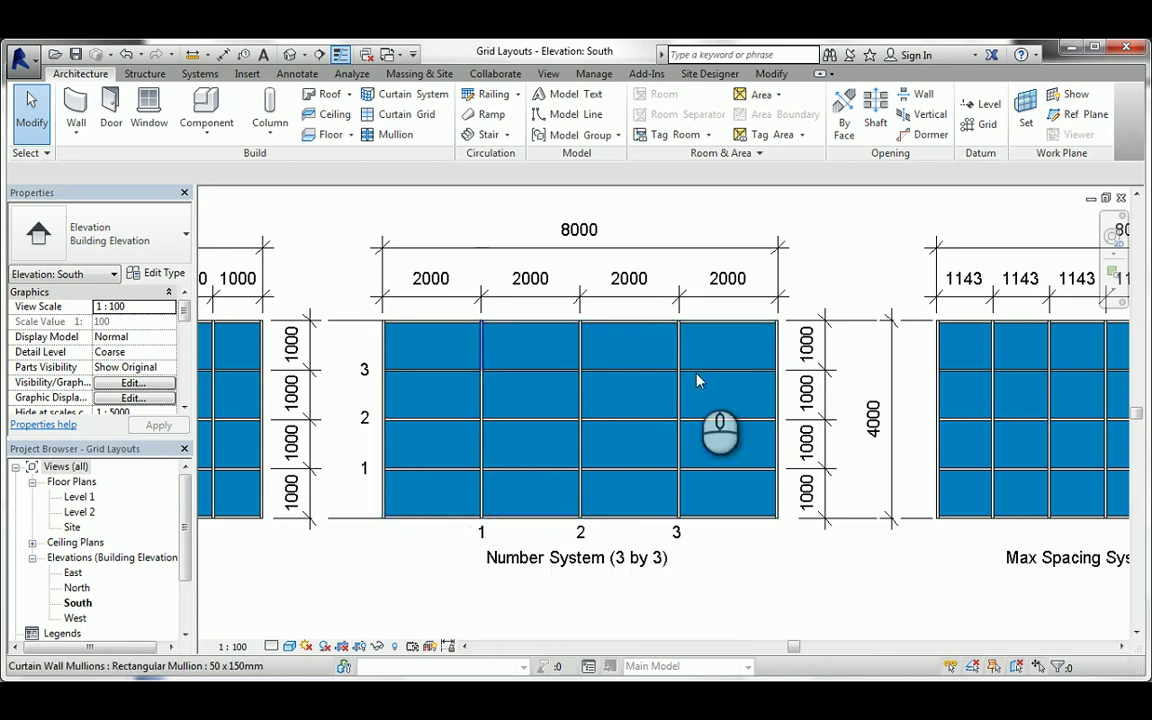
middle_click_drag(571, 410, 785, 416)
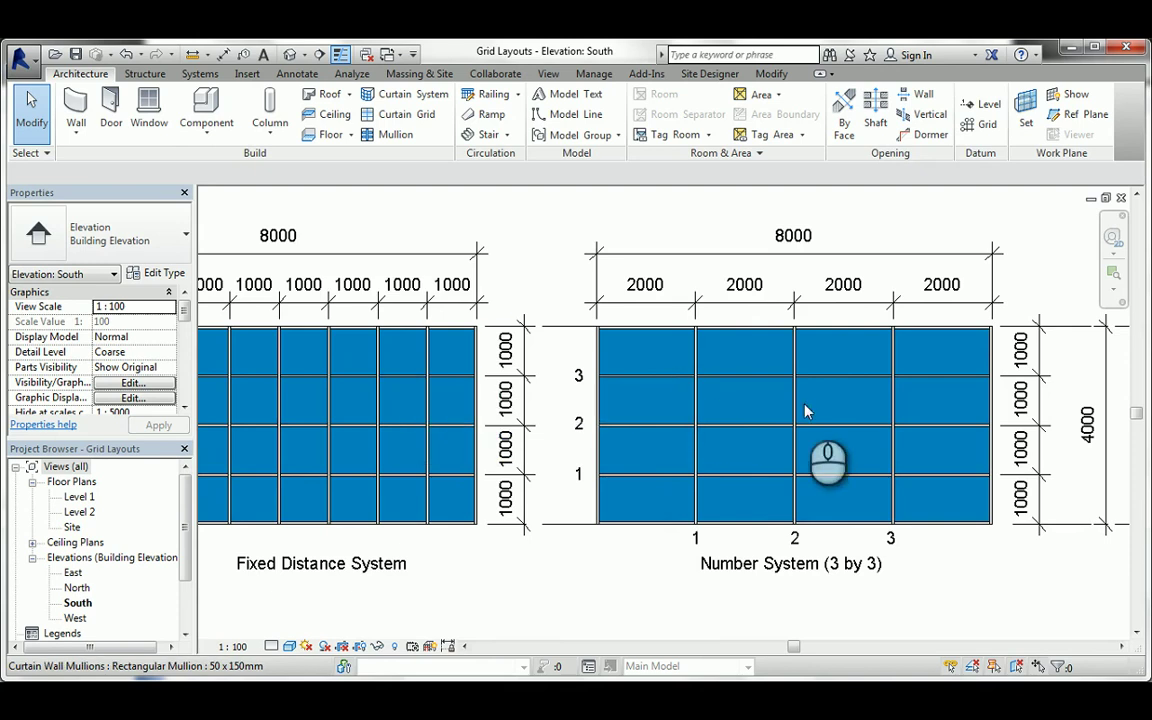
middle_click_drag(860, 440, 706, 443)
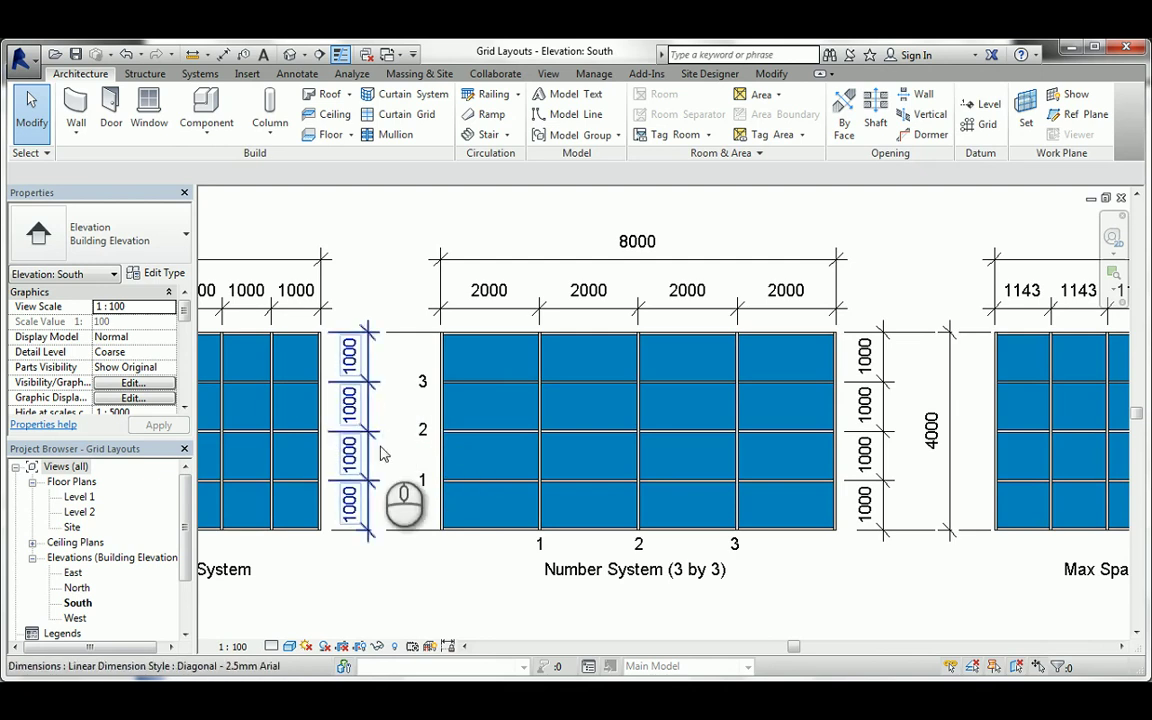
middle_click_drag(876, 432, 395, 447)
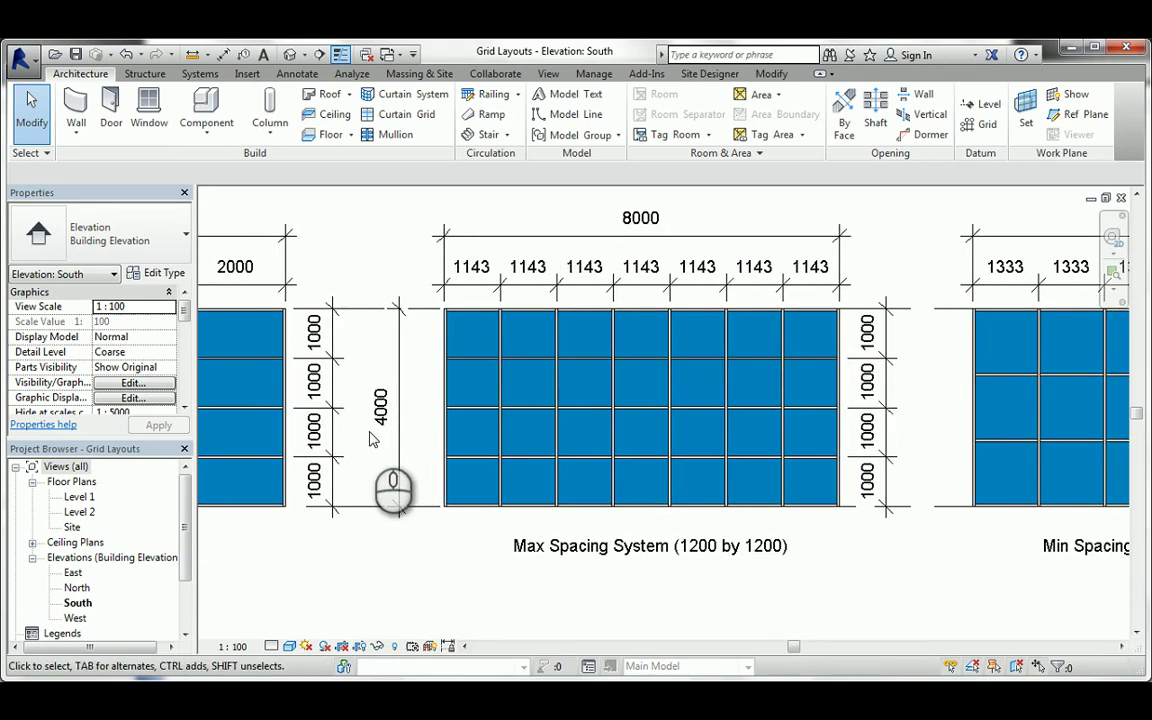
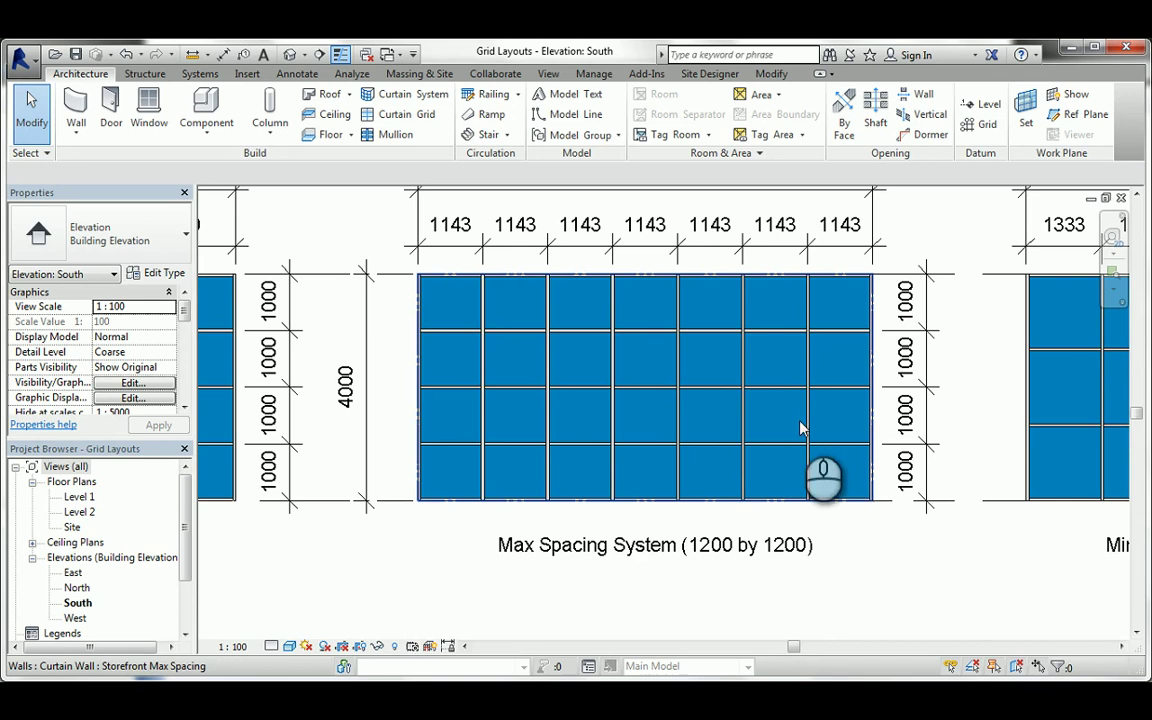
middle_click_drag(638, 316, 625, 352)
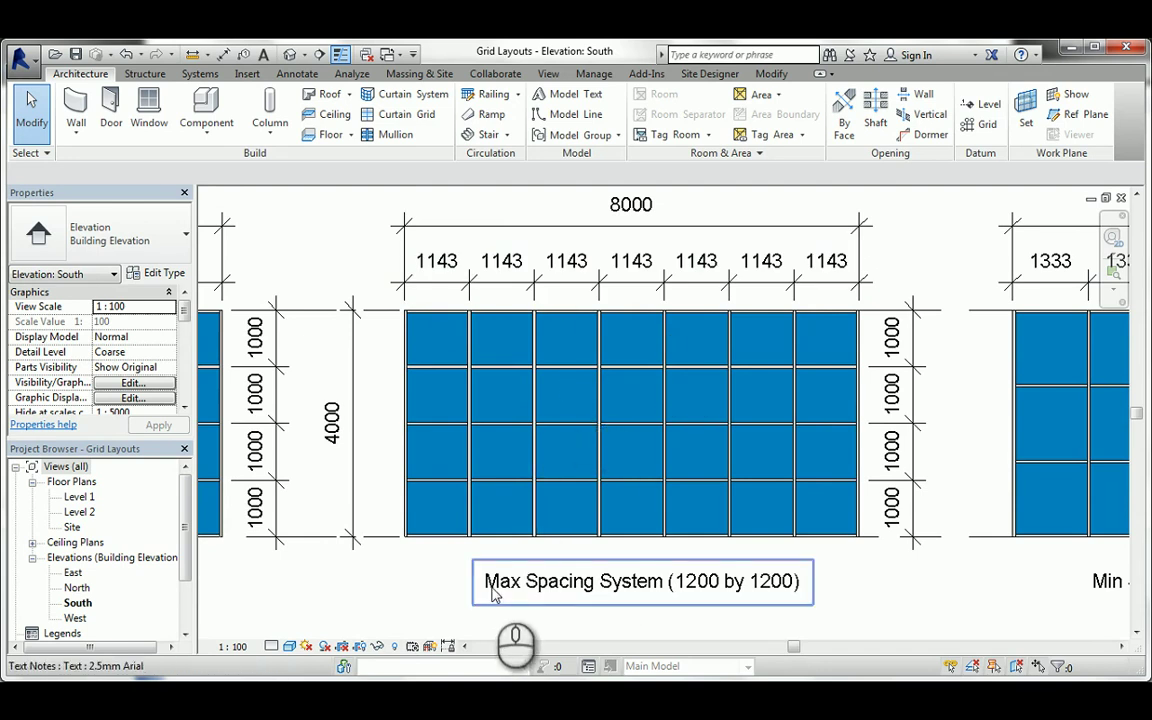
middle_click_drag(751, 424, 487, 466)
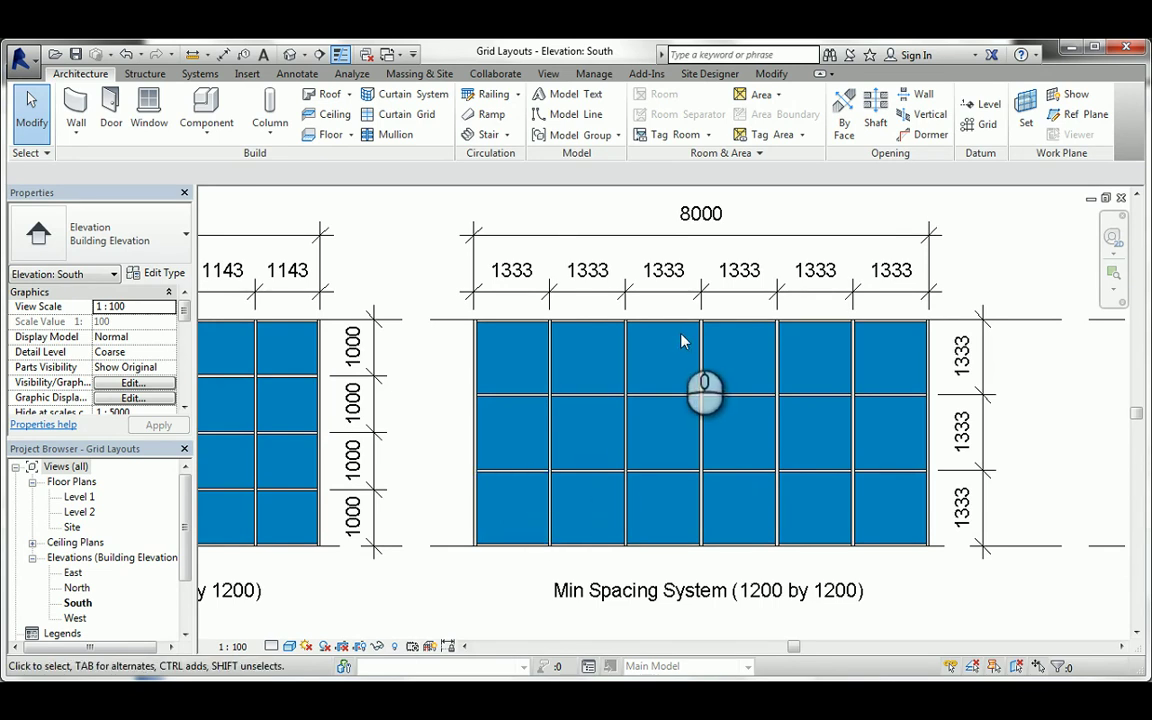
- Examine the Min Spacing System wall's grid dimensions alongside the Max Spacing System layout in the South elevation
left_click(540, 295)
key("Escape")
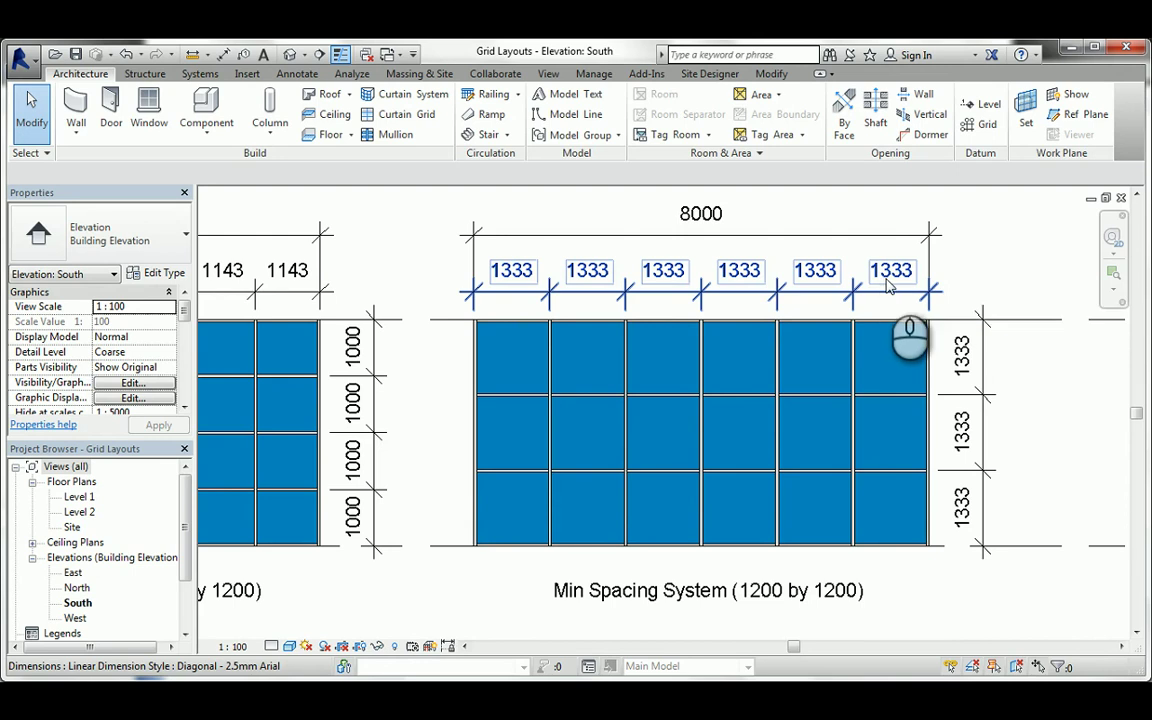
scroll(688, 363, "down", 2)
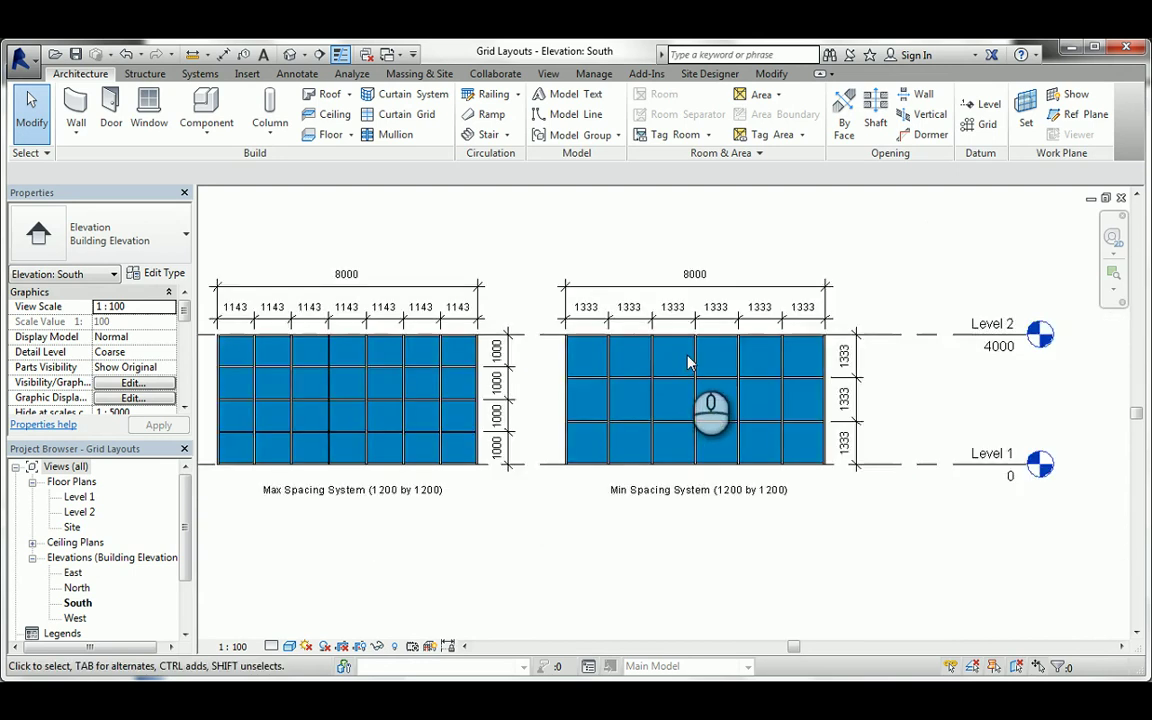
scroll(688, 363, "down", 1)
middle_click_drag(330, 312, 450, 309)
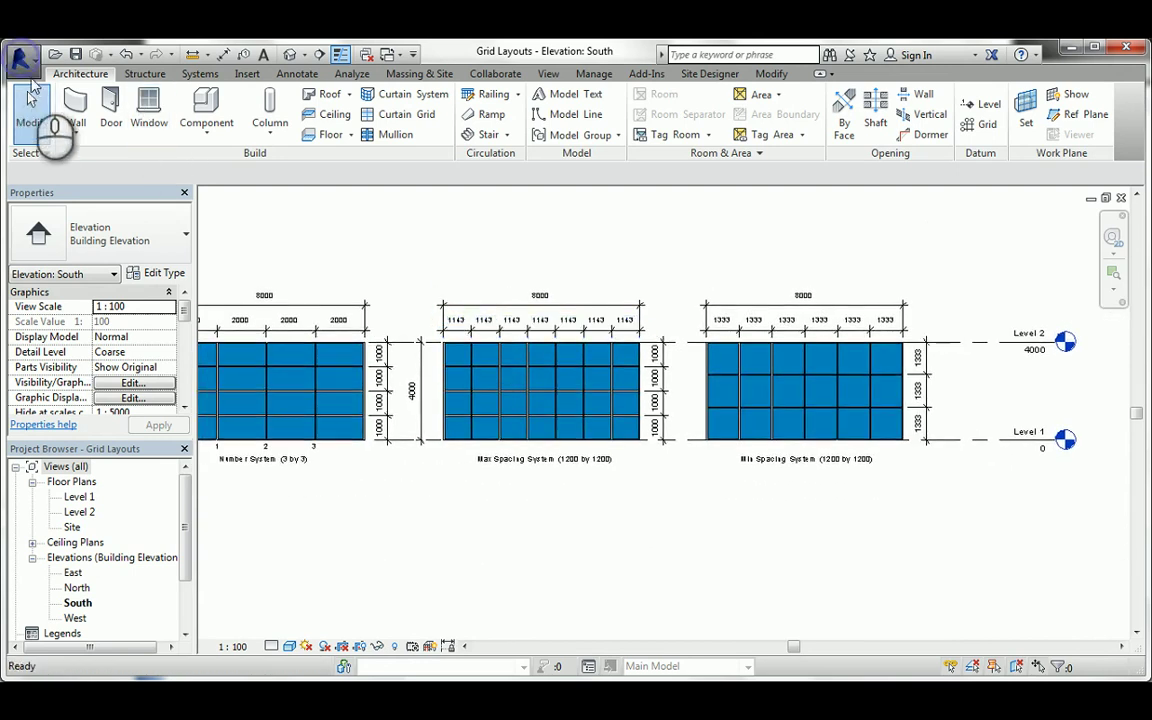
- Create a new project from the DefaultMetric template in the US Metric folder
left_click(20, 58)
mouse_move(77, 113)
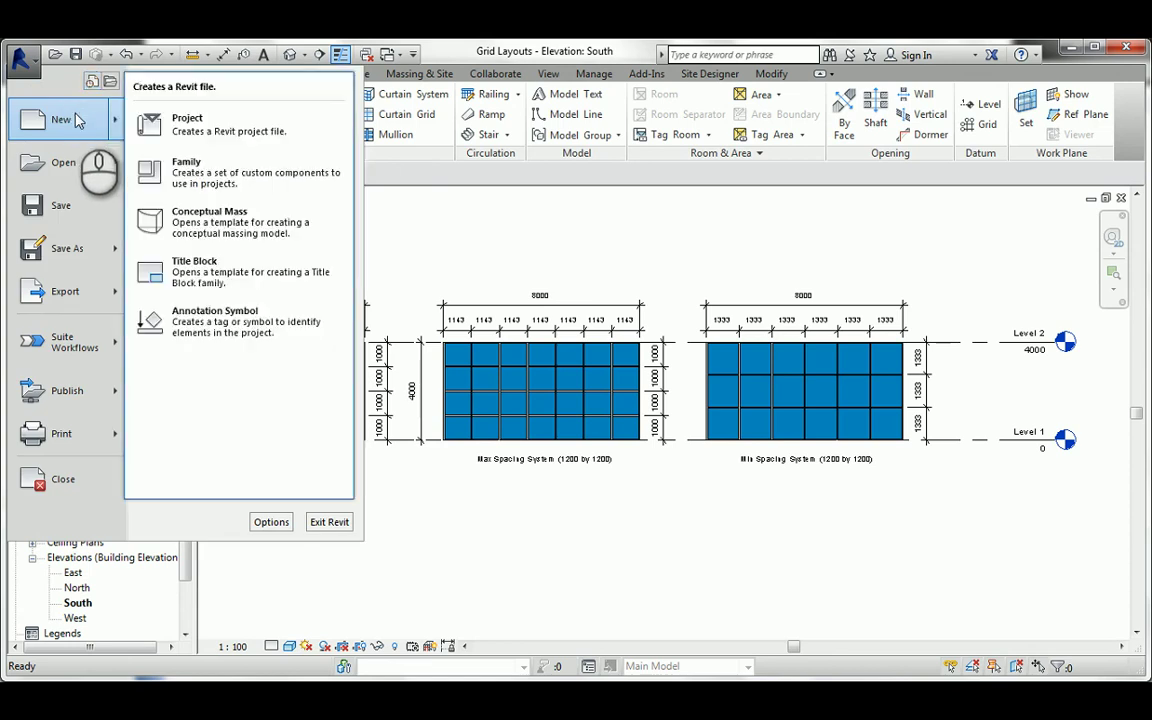
left_click(170, 128)
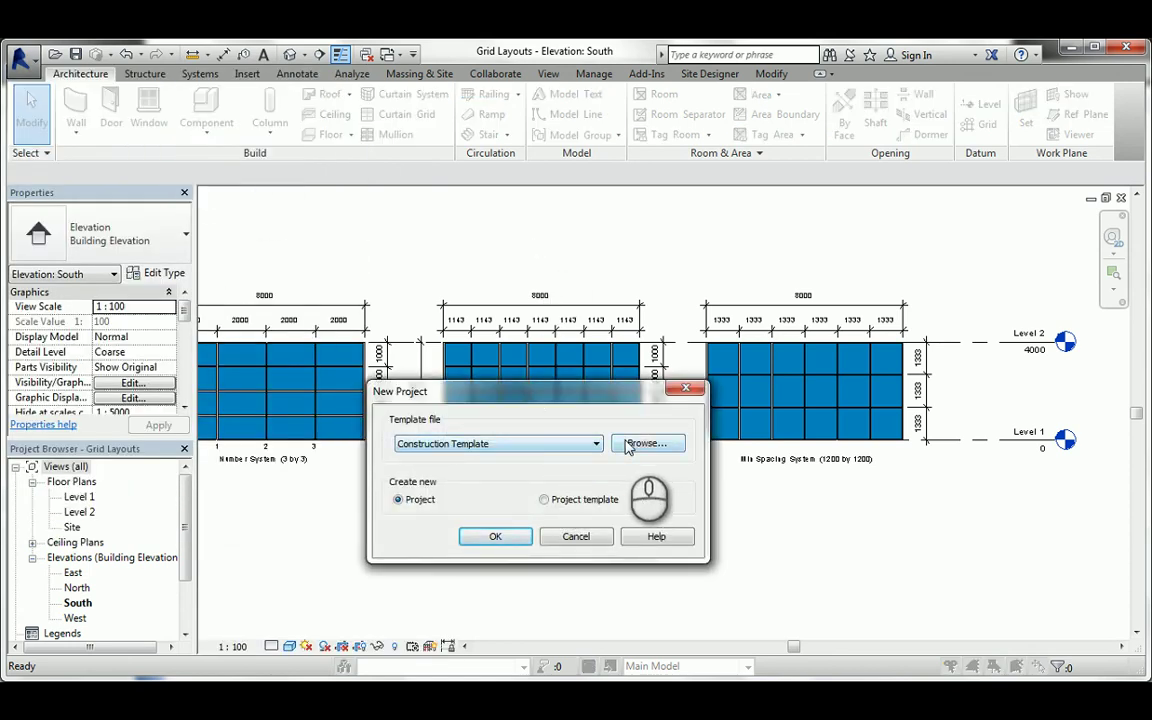
left_click(628, 447)
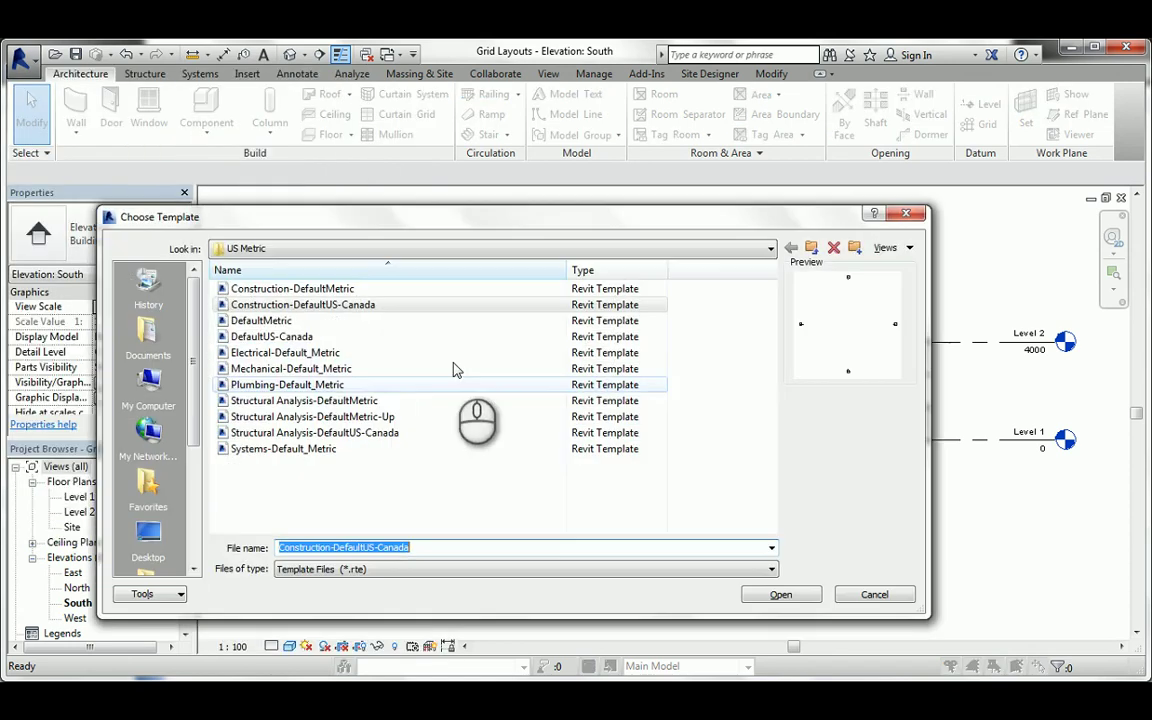
double_click(268, 322)
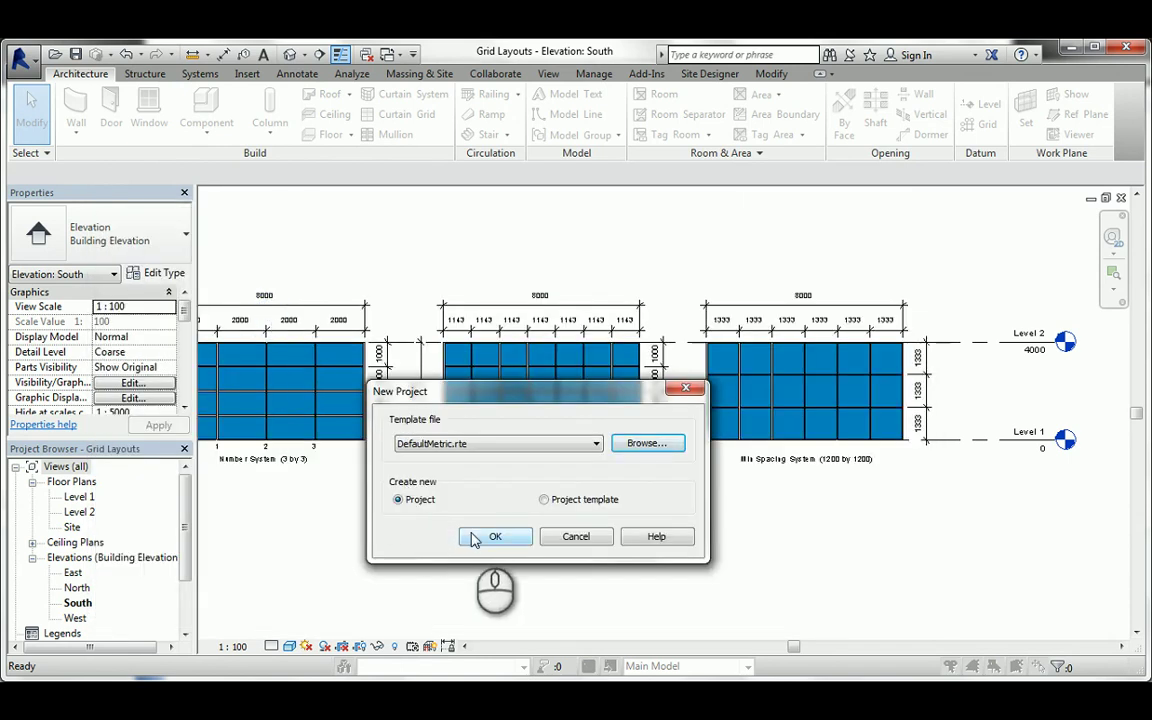
left_click(493, 537)
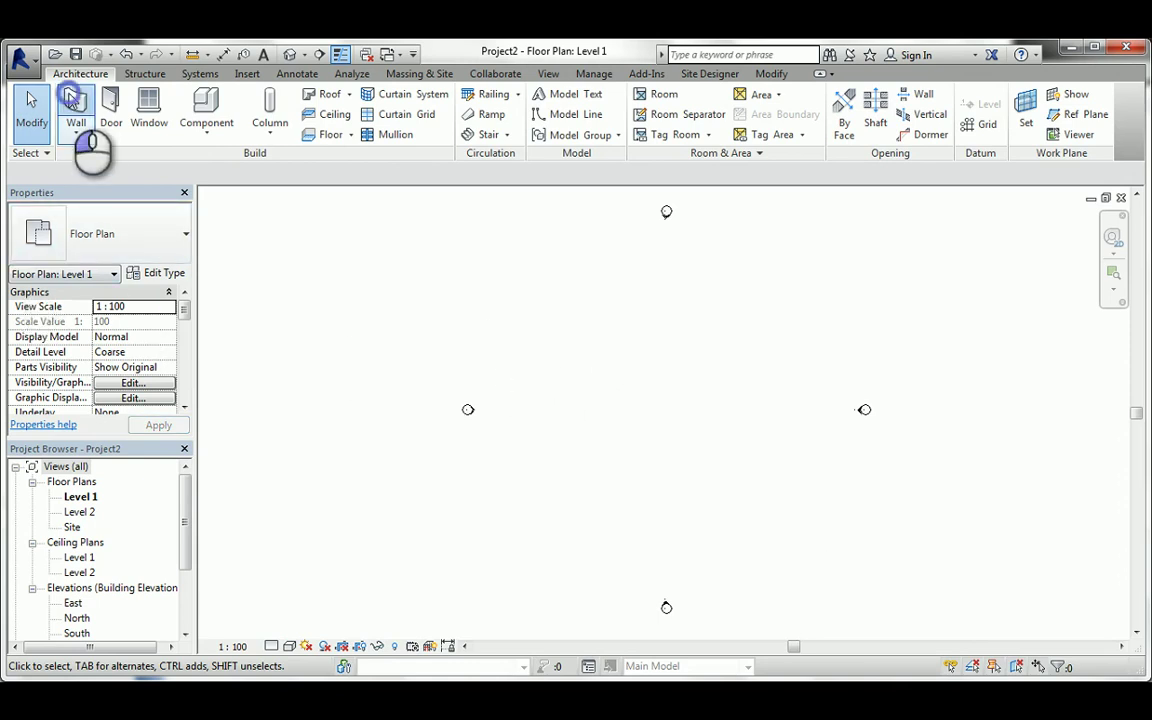
- Draw a horizontal 8000 mm long Curtain Wall of type Storefront between the elevation markers on the Level 1 floor plan
left_click(70, 96)
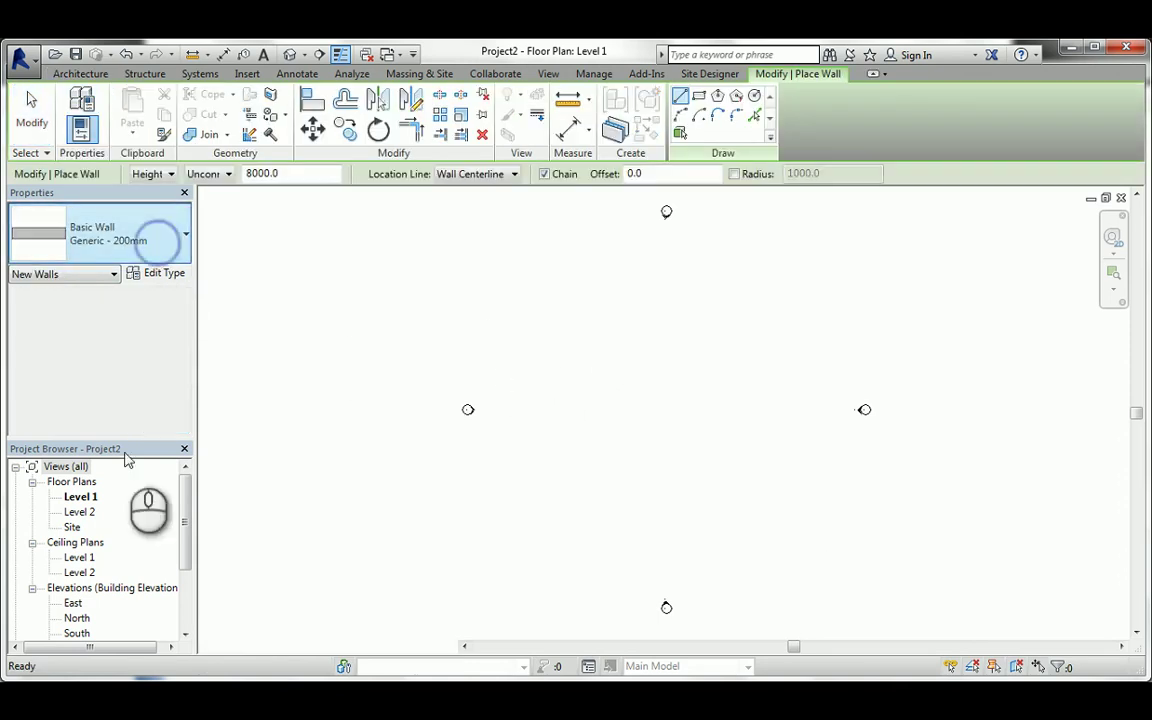
left_click(157, 240)
scroll(103, 470, "down", 5)
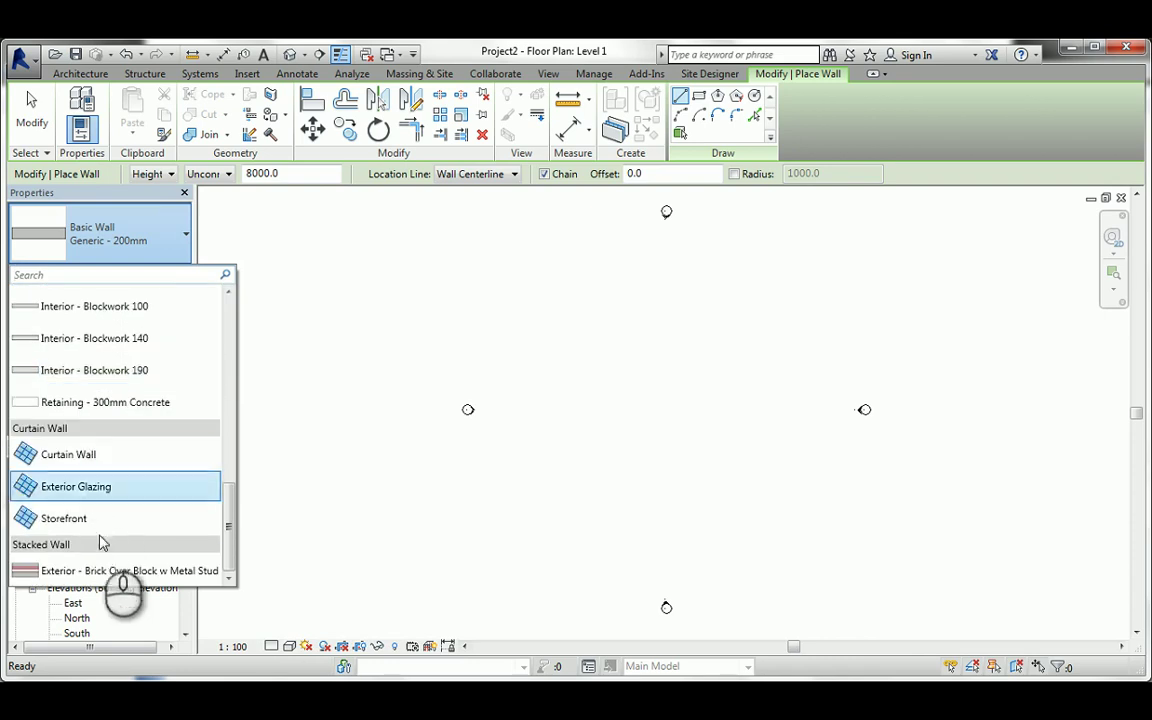
left_click(70, 518)
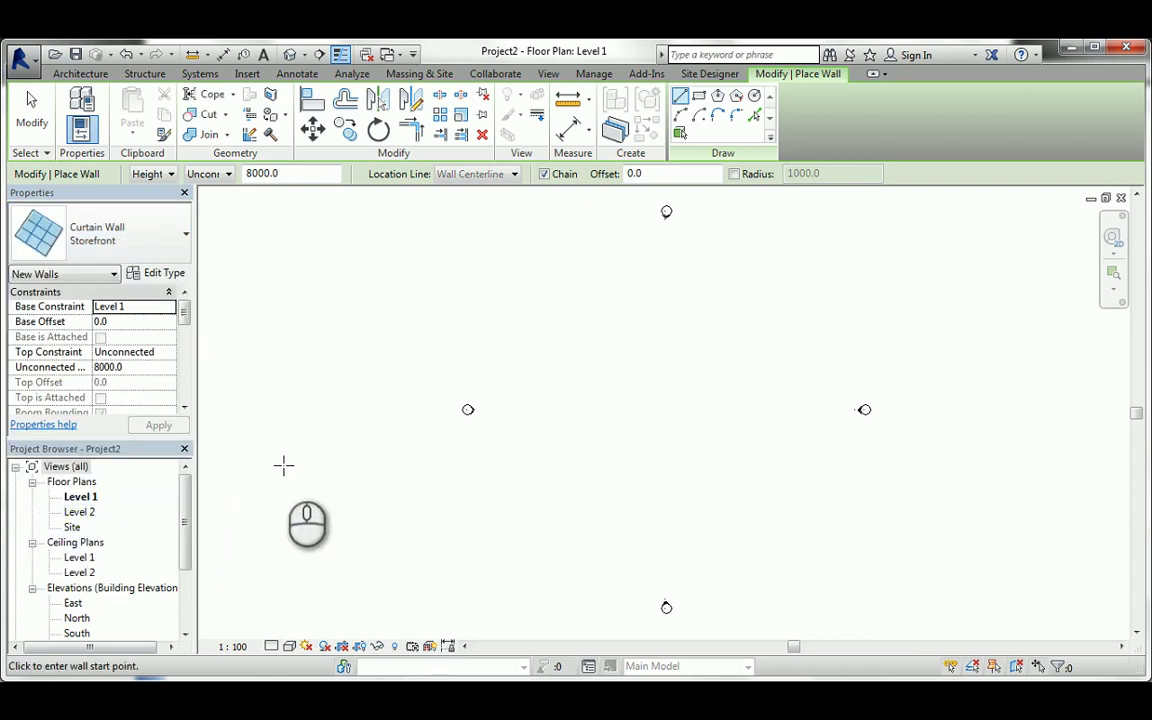
left_click(583, 409)
scroll(664, 410, "up", 1)
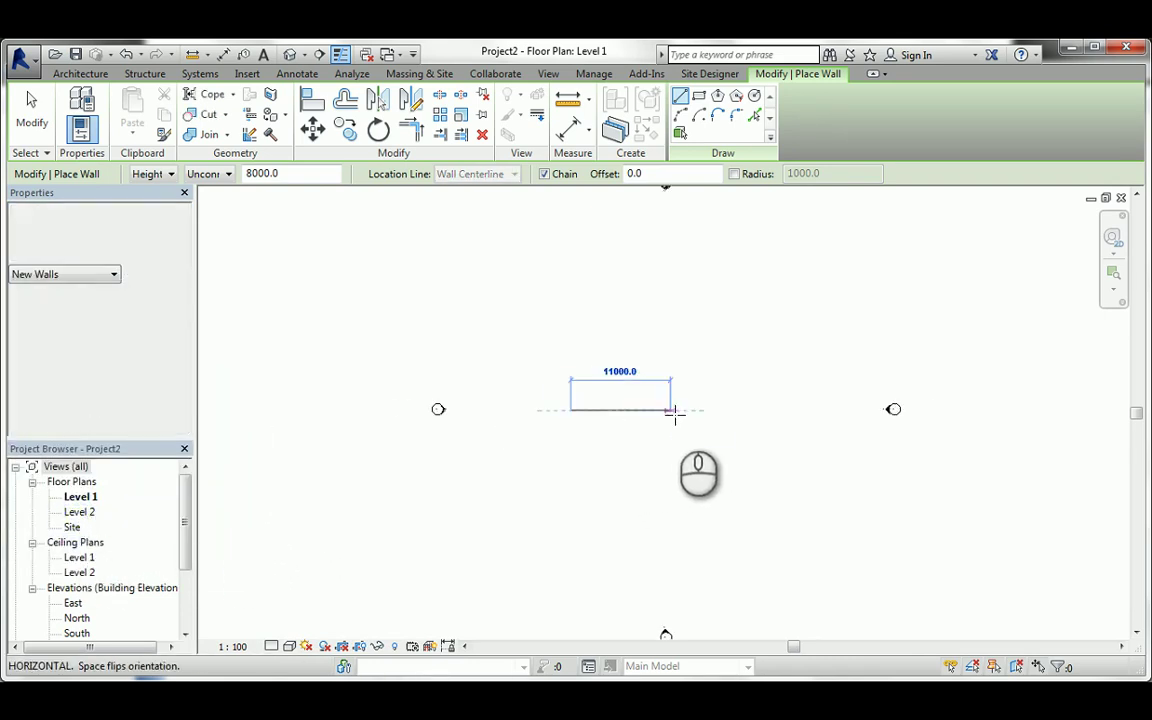
scroll(673, 414, "up", 1)
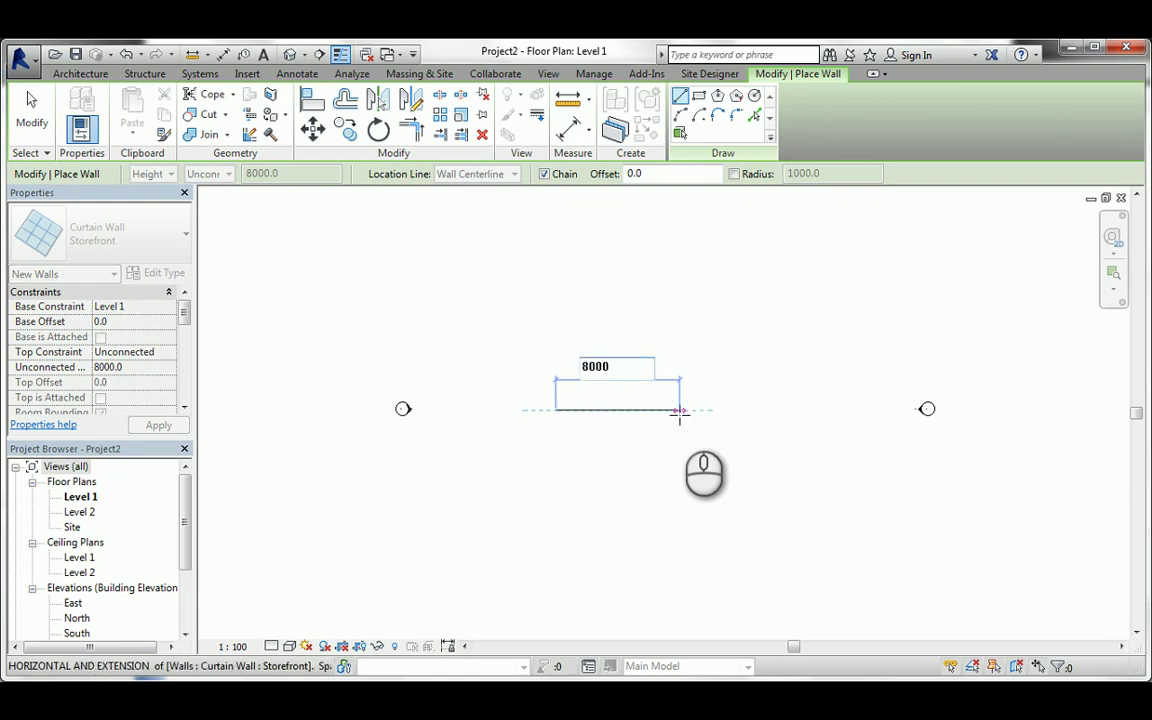
key("Return")
right_click(703, 440)
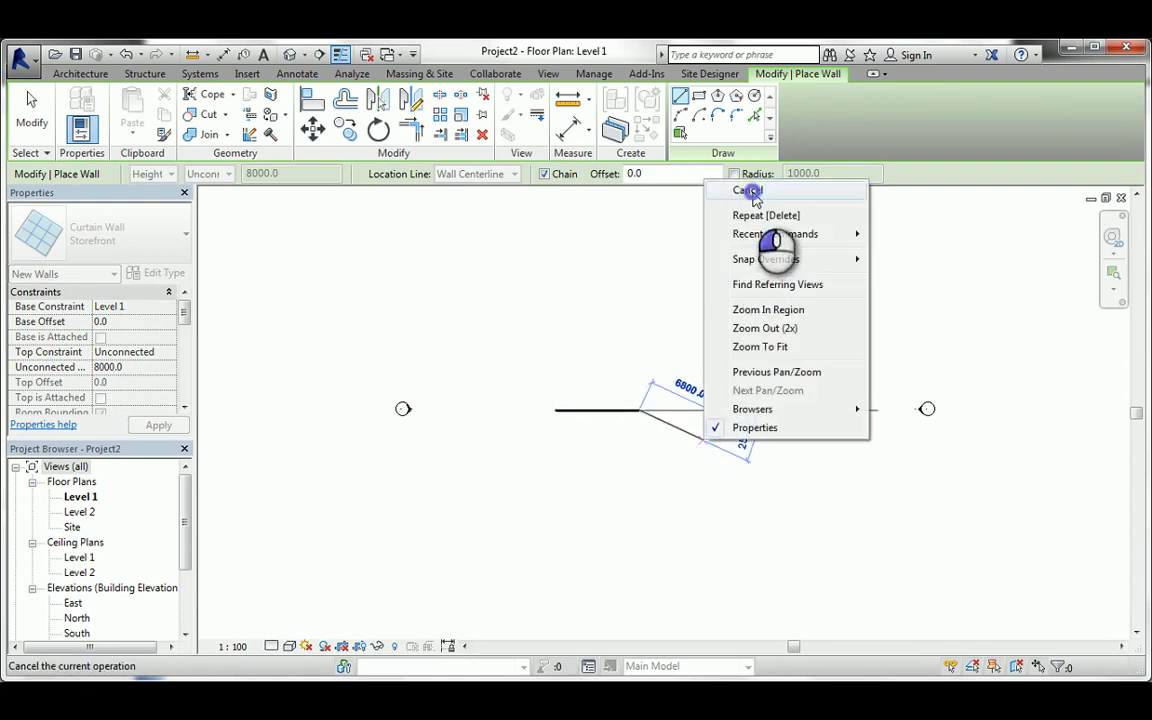
left_click(750, 190)
scroll(603, 418, "up", 2)
scroll(602, 416, "up", 2)
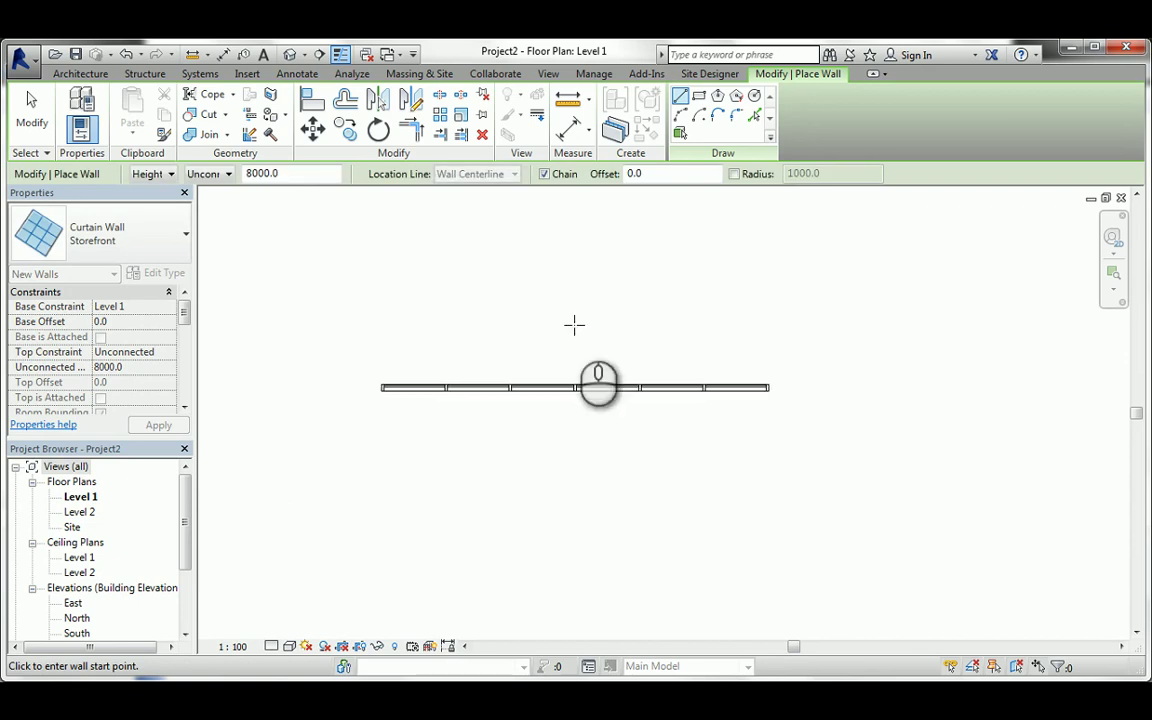
right_click(572, 301)
left_click(581, 309)
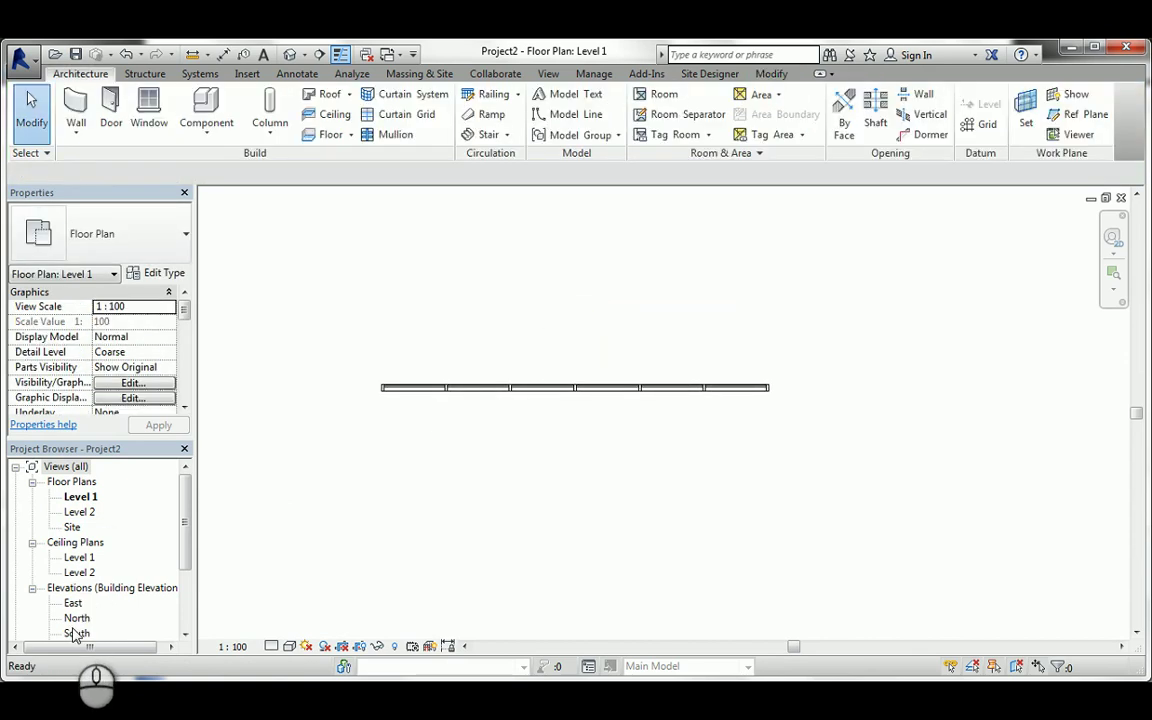
- In the South elevation, set the Storefront wall's top constraint to Up to level: Level 2
double_click(72, 633)
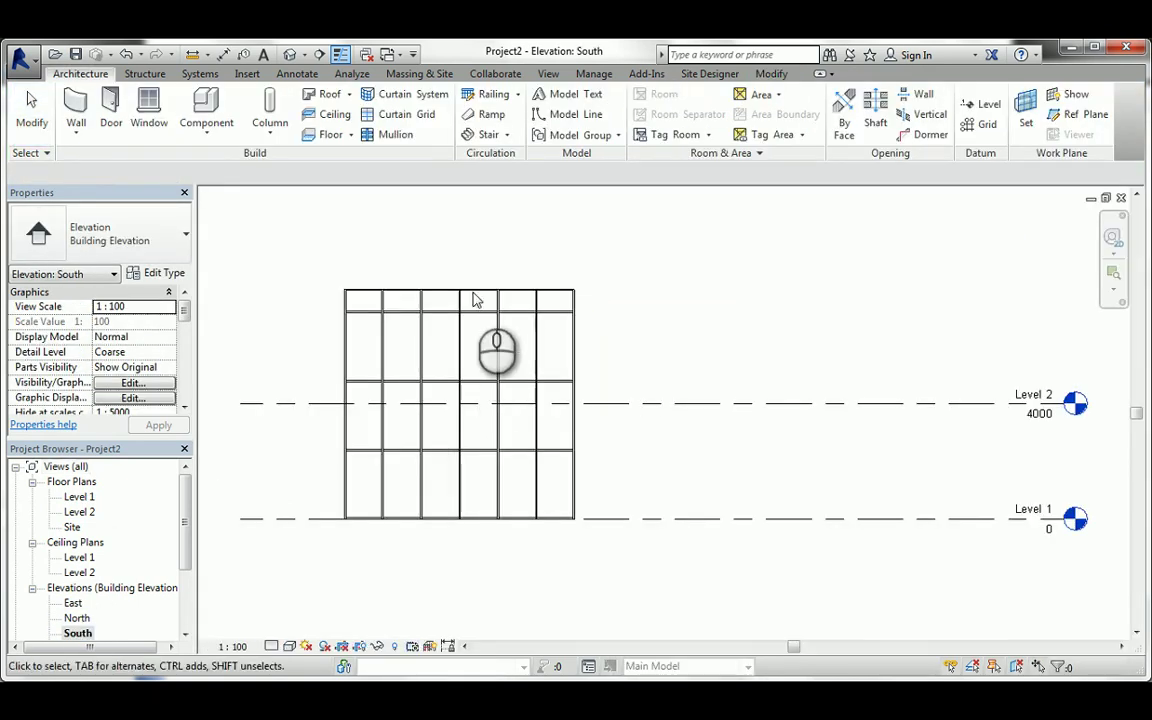
left_click(470, 289)
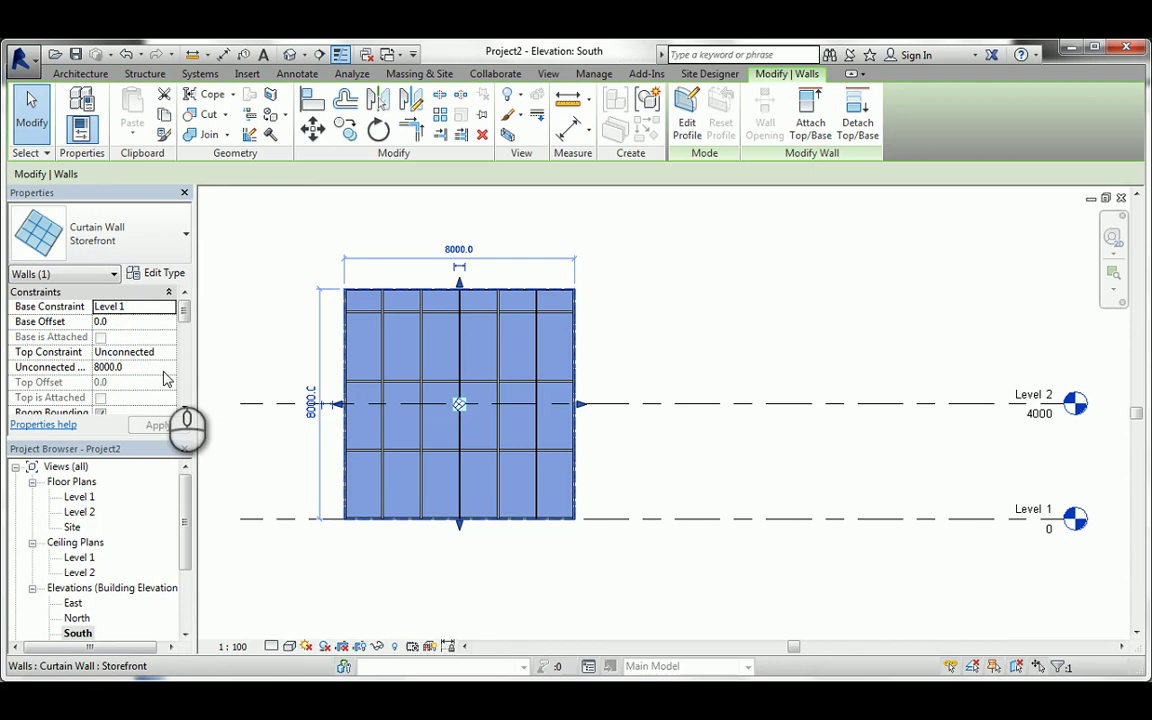
left_click(170, 367)
left_click(170, 352)
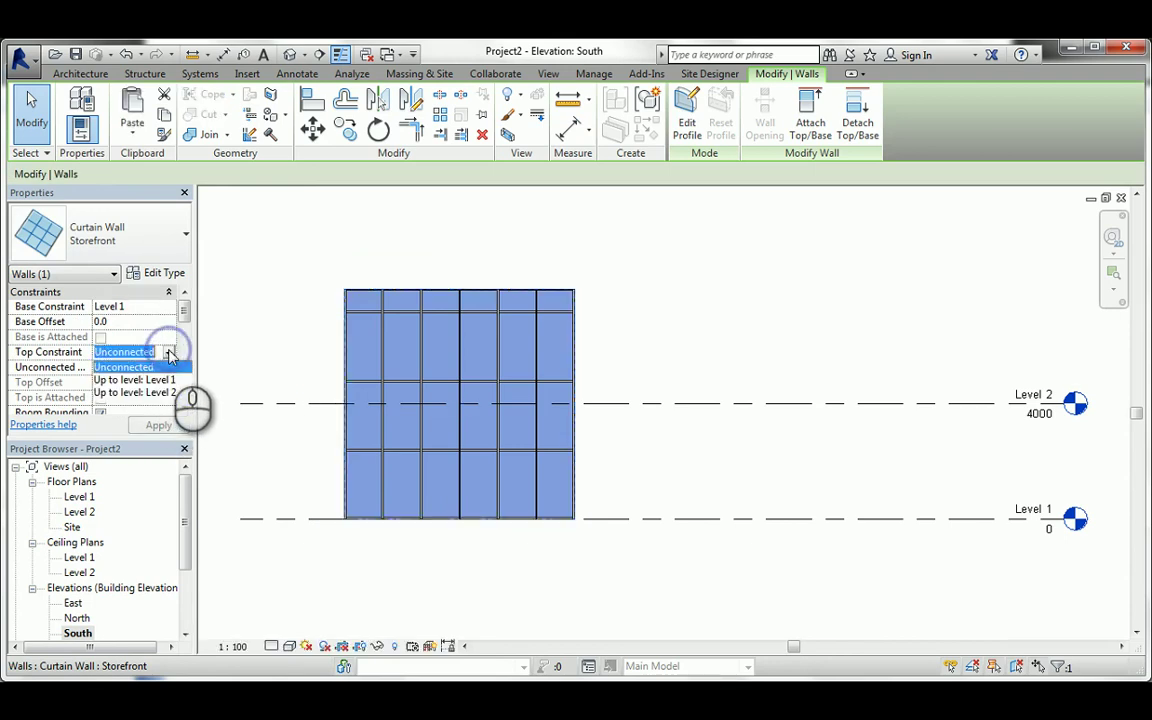
left_click(134, 392)
left_click(160, 426)
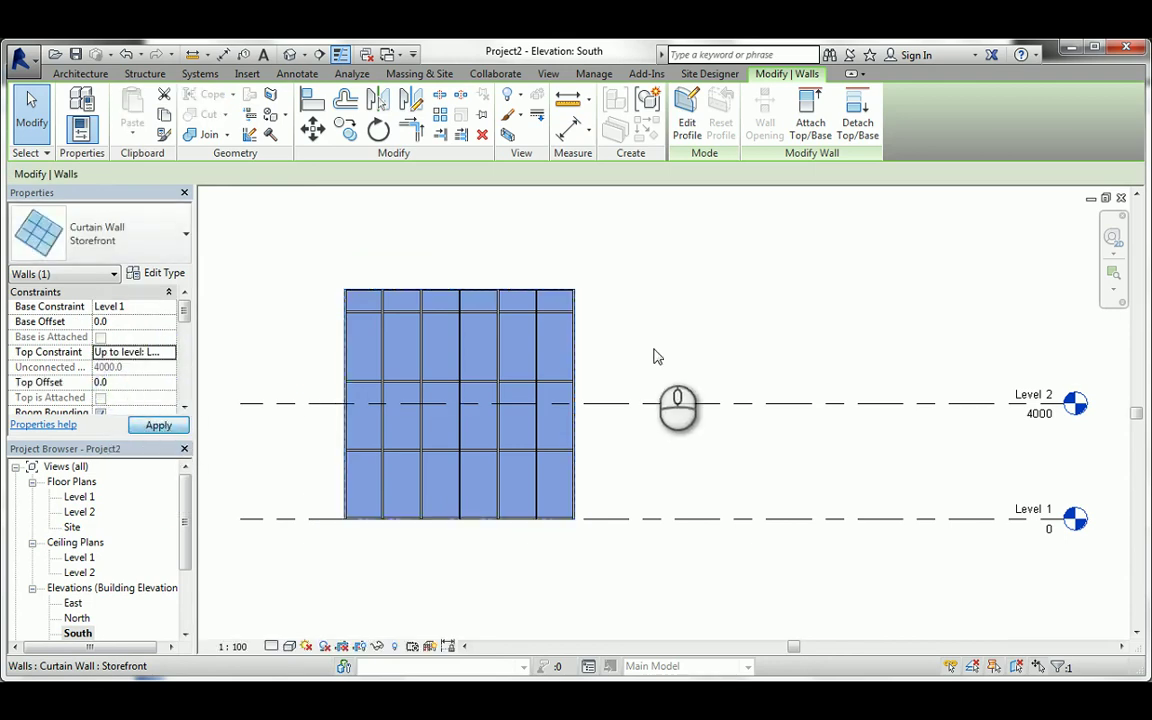
left_click(653, 355)
- Set the visual style of the South elevation to Consistent Colors
scroll(571, 391, "up", 3)
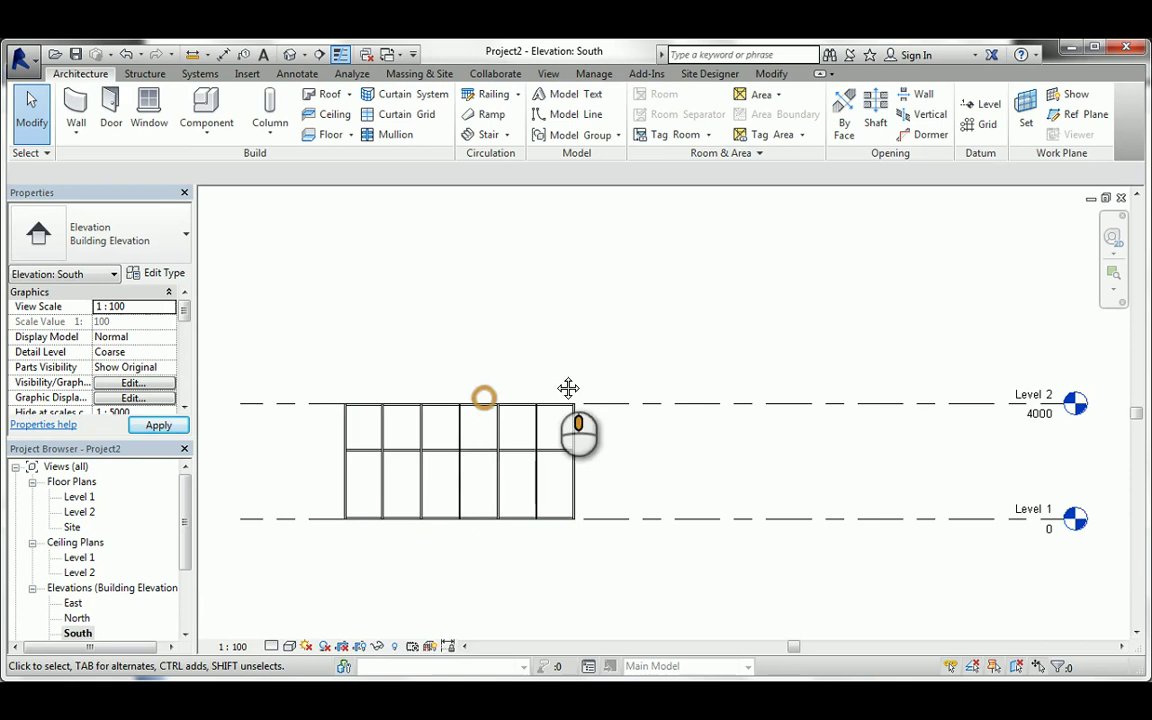
left_click(290, 646)
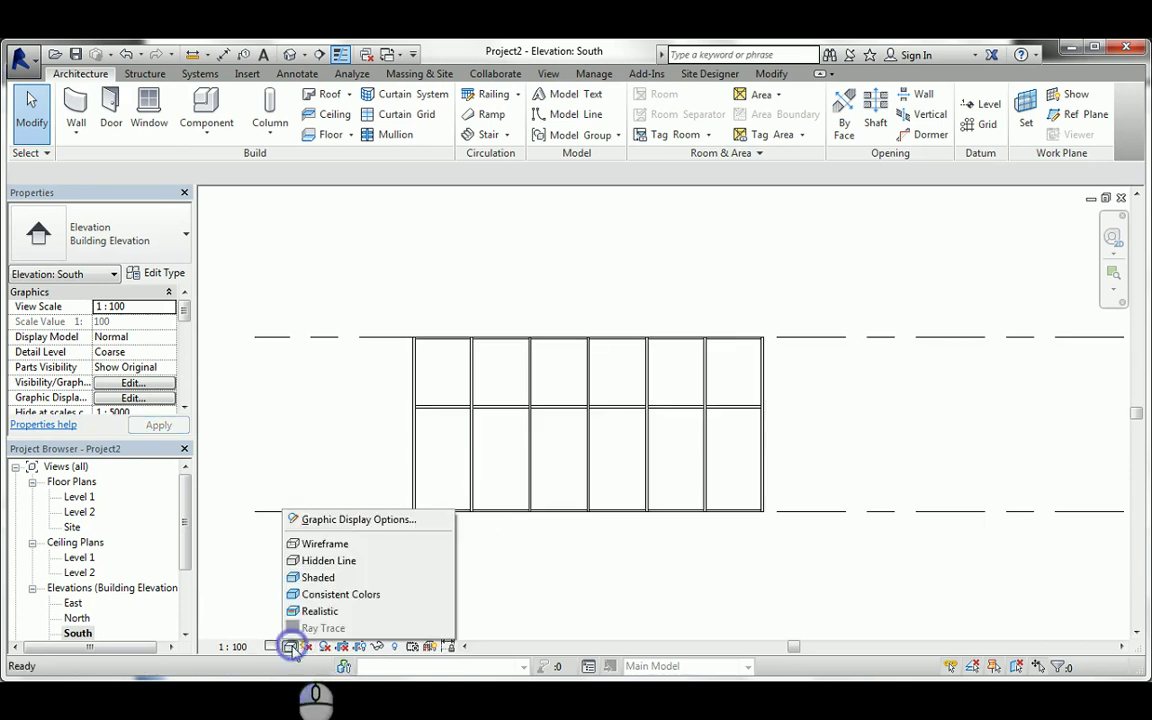
left_click(305, 592)
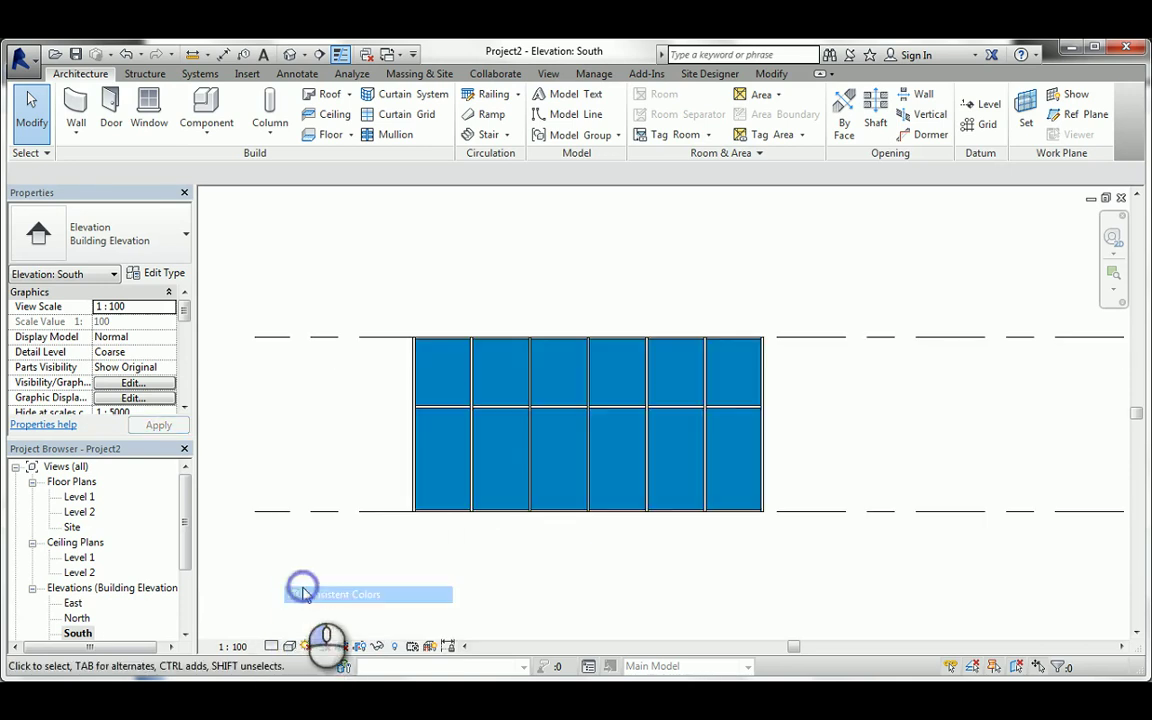
left_click(288, 646)
left_click(324, 432)
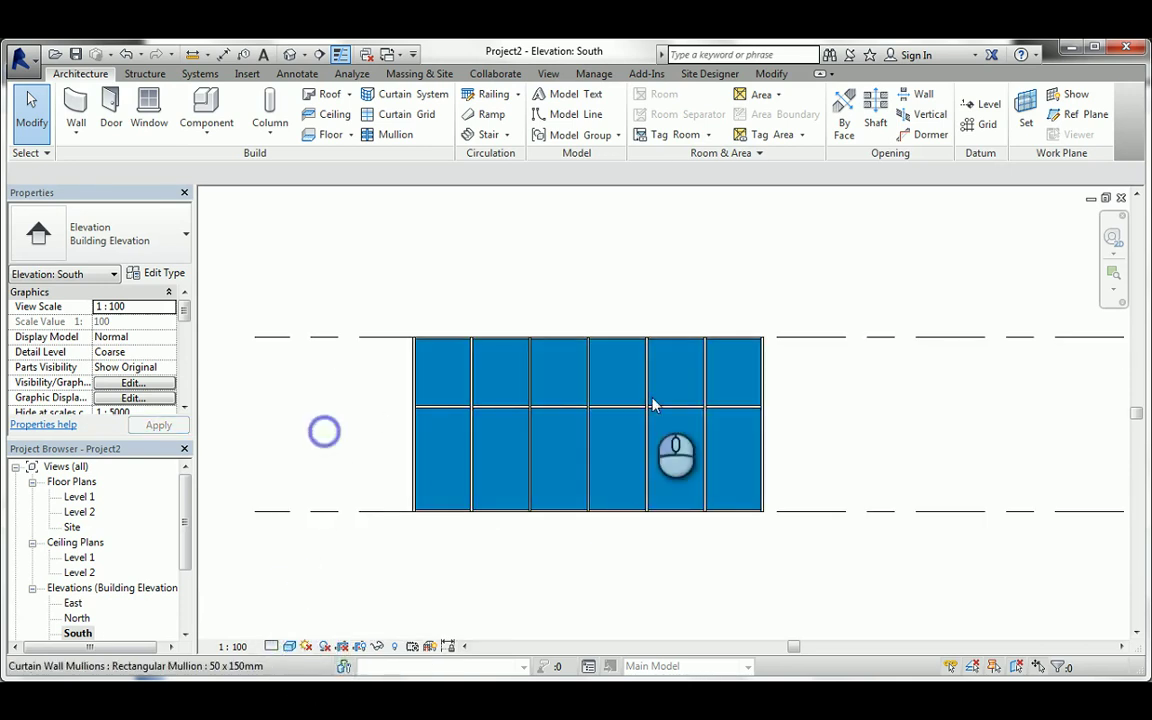
- Duplicate the curtain wall's Storefront type under the name "Storefront - Fixed Distance"
scroll(652, 405, "up", 4)
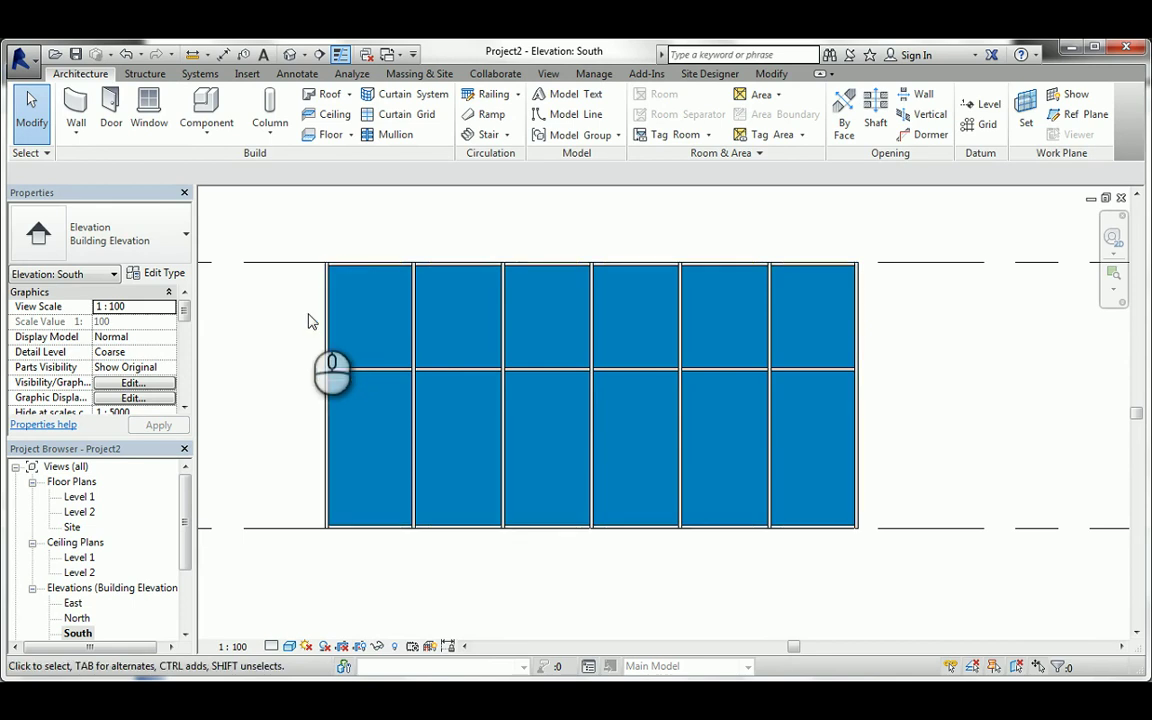
middle_click_drag(311, 352, 328, 362)
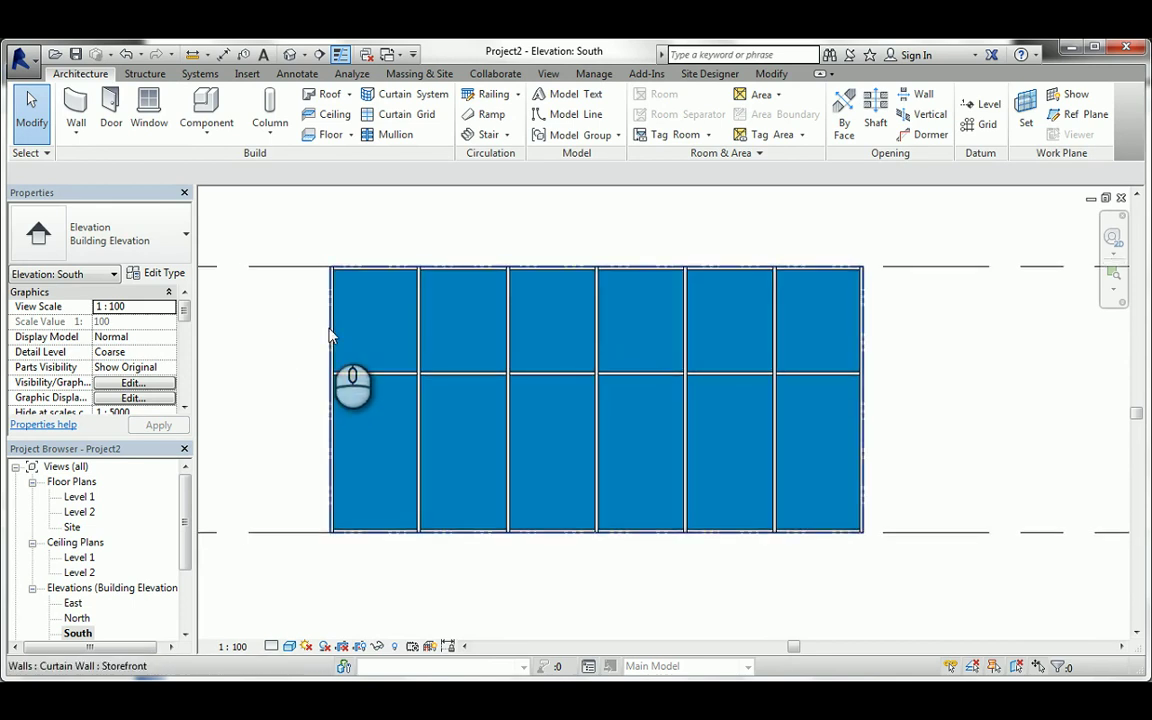
left_click(328, 335)
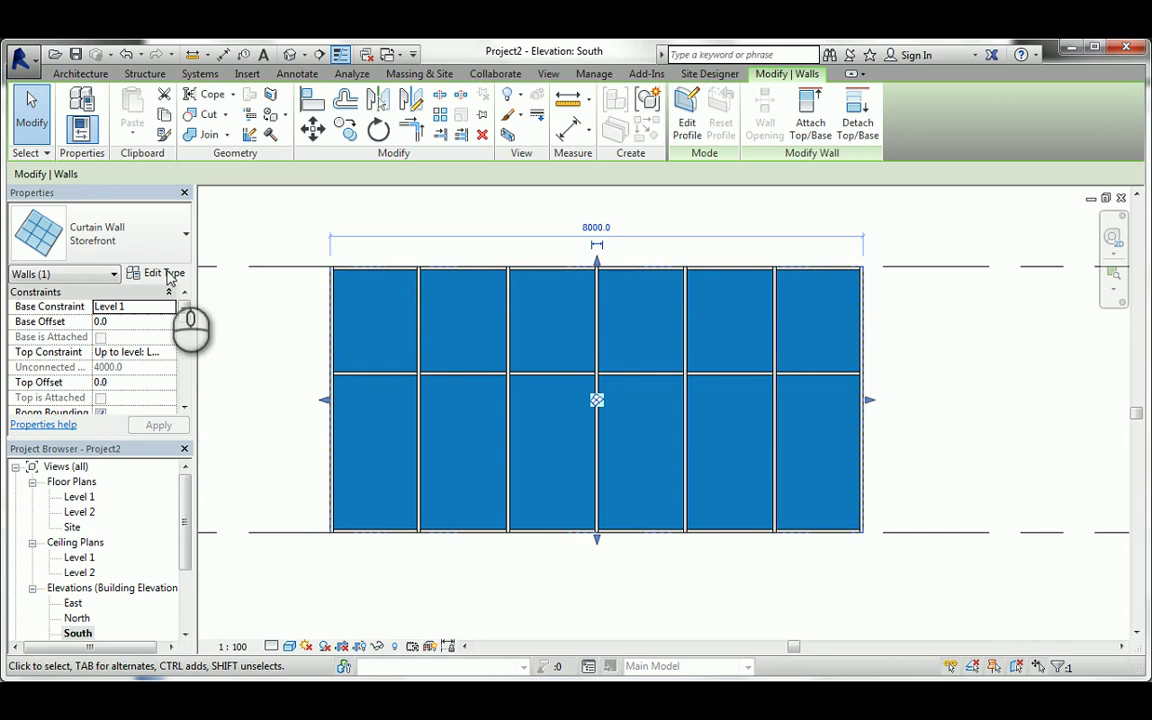
left_click(165, 274)
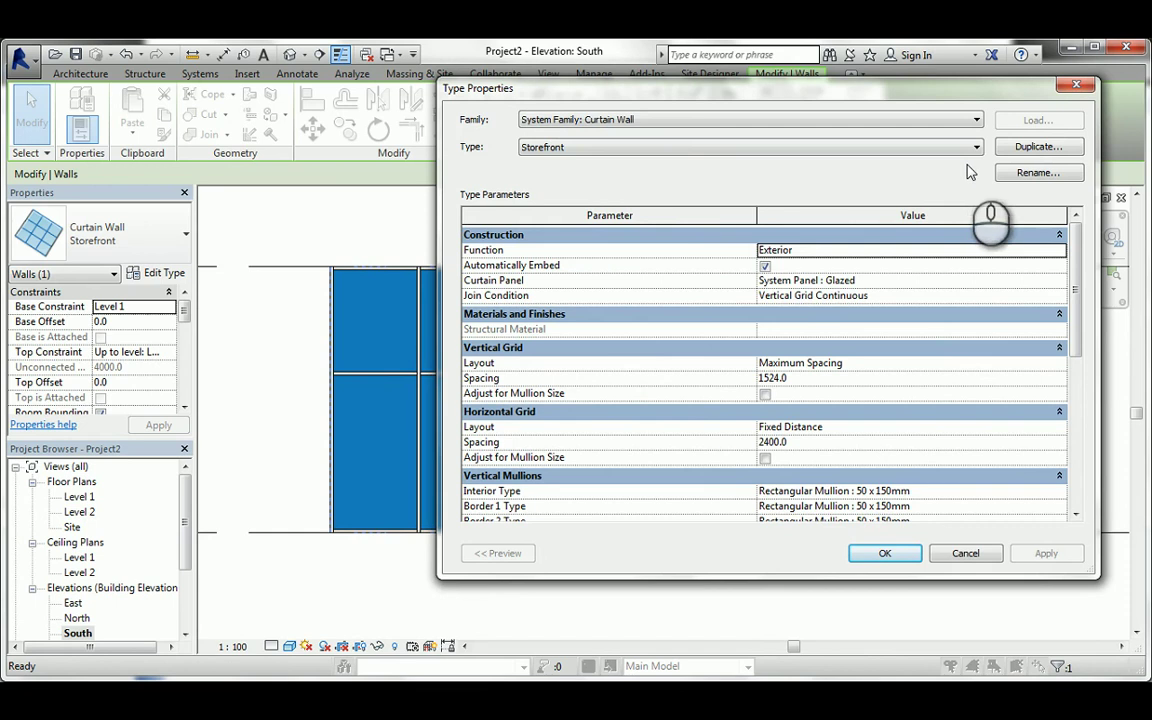
left_click(1022, 150)
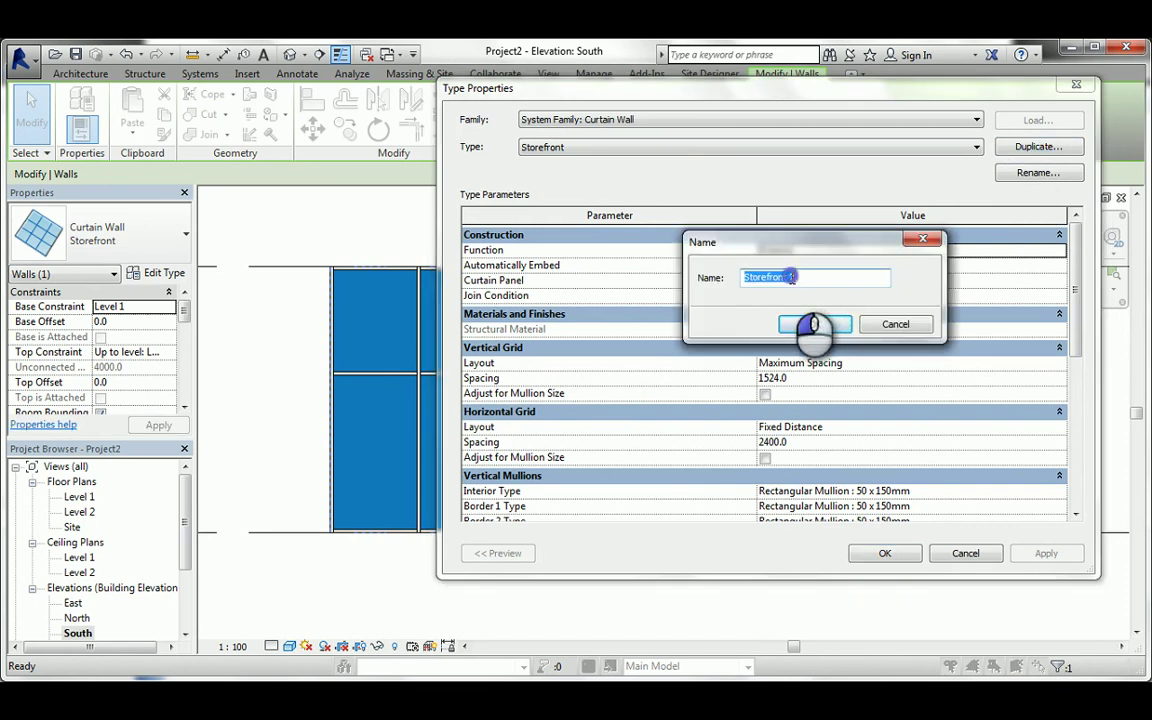
double_click(791, 277)
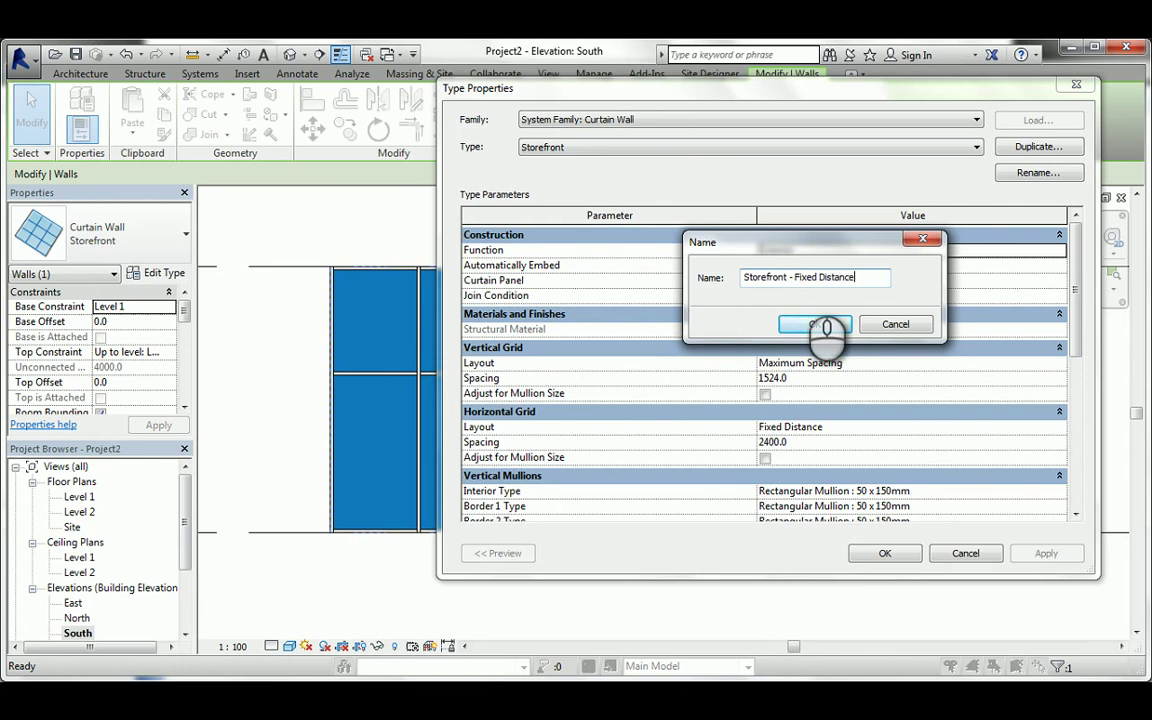
left_click(815, 325)
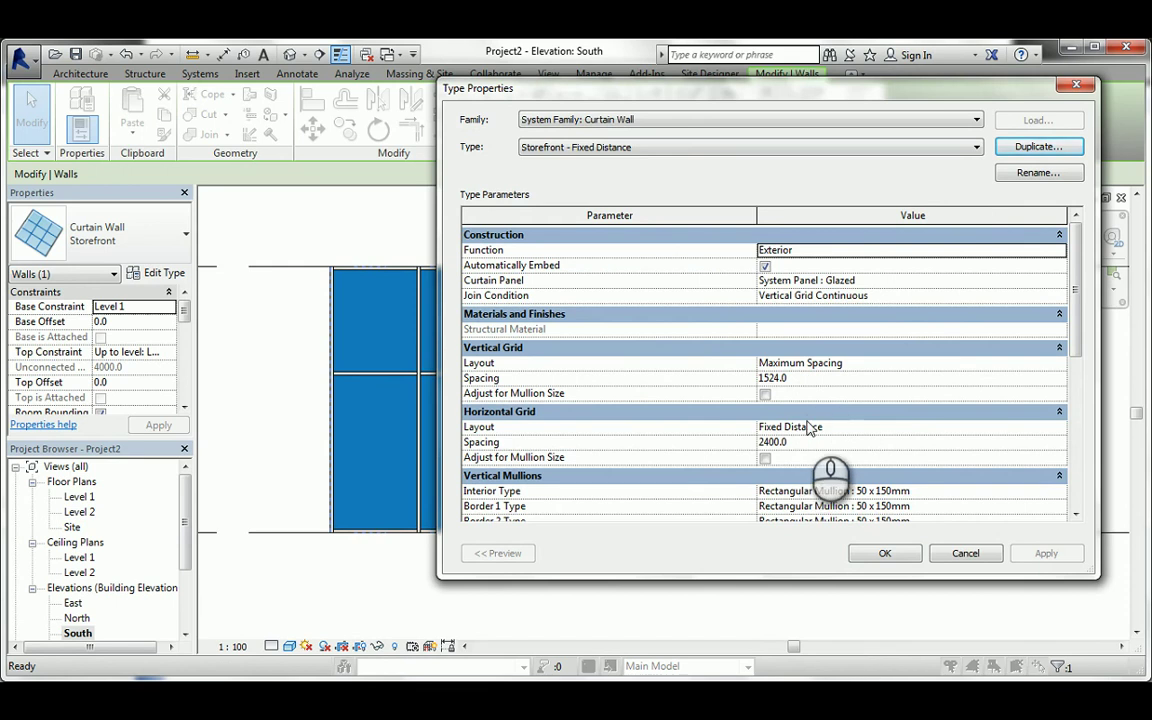
- Set the type's vertical grid layout to Fixed Distance and both the vertical and horizontal grid spacing to 1000 mm
left_click(1059, 365)
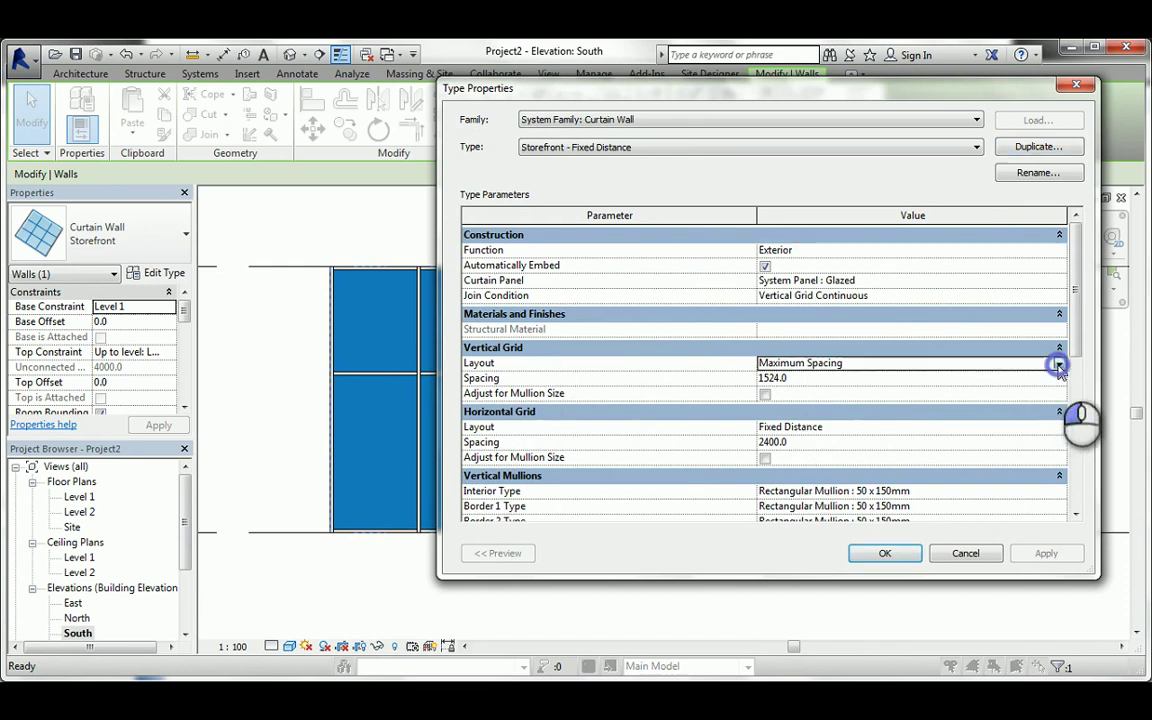
left_click(1059, 366)
left_click(773, 391)
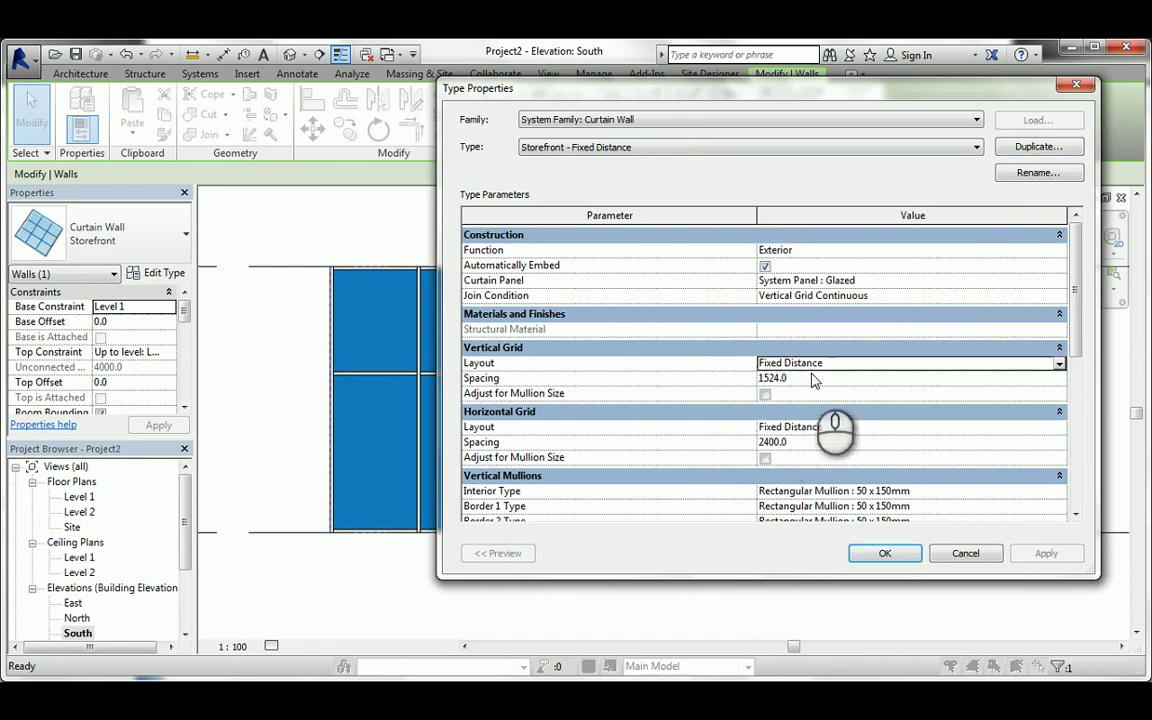
left_click(797, 379)
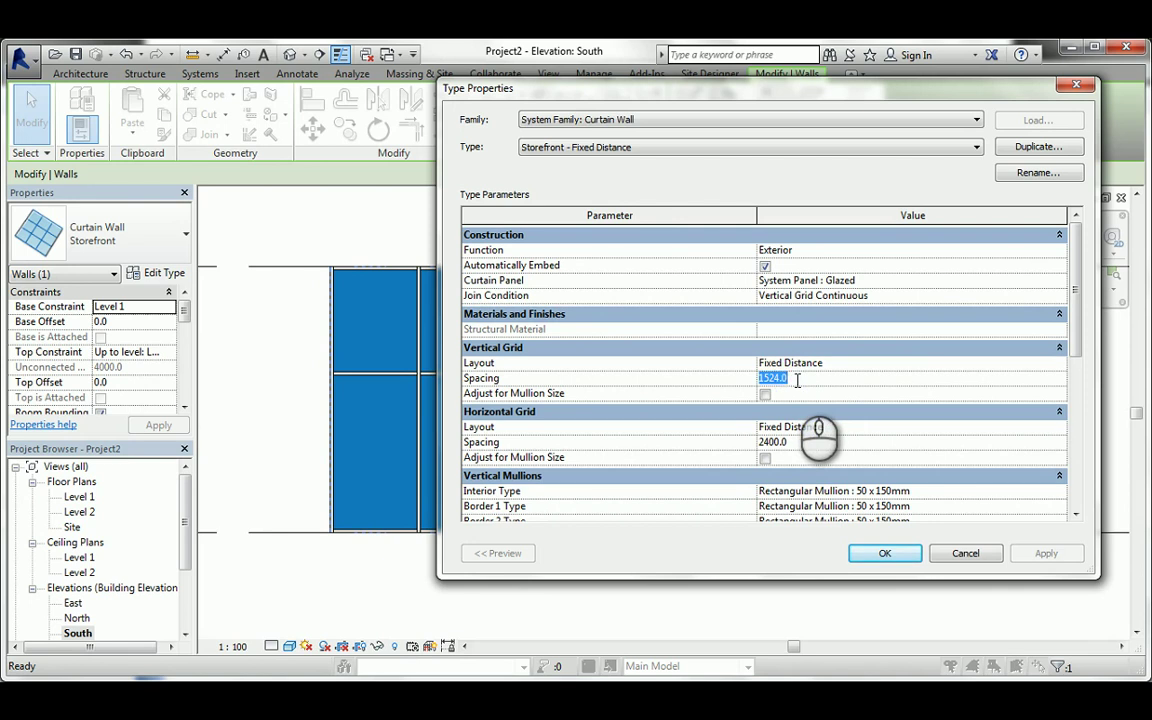
type("1000")
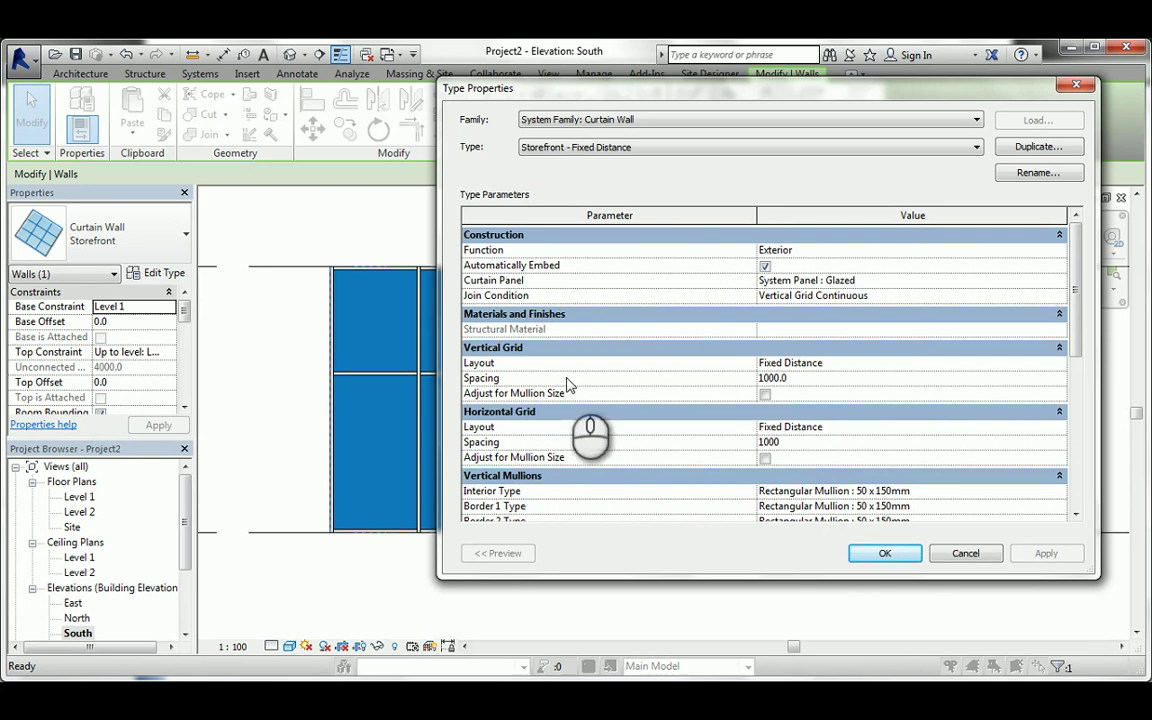
left_click(852, 556)
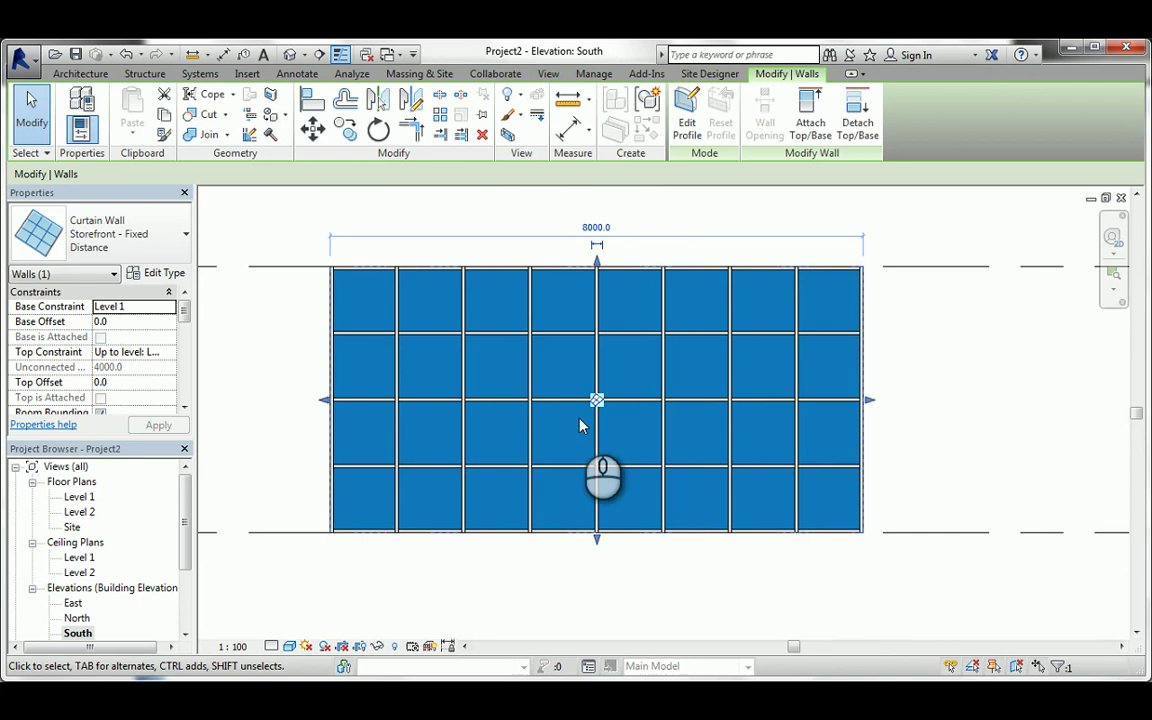
- Add an aligned dimension above the wall across its second bay, between the first two interior vertical grid lines
middle_click_drag(490, 360, 498, 397)
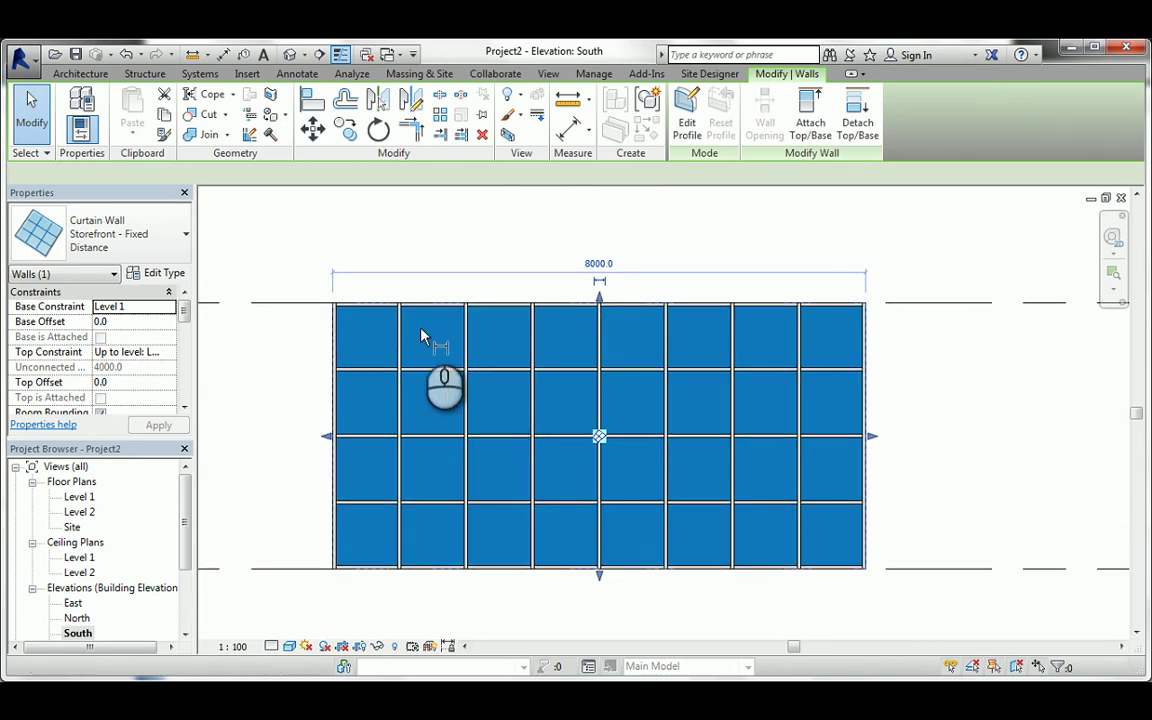
key("i")
scroll(420, 290, "up", 2)
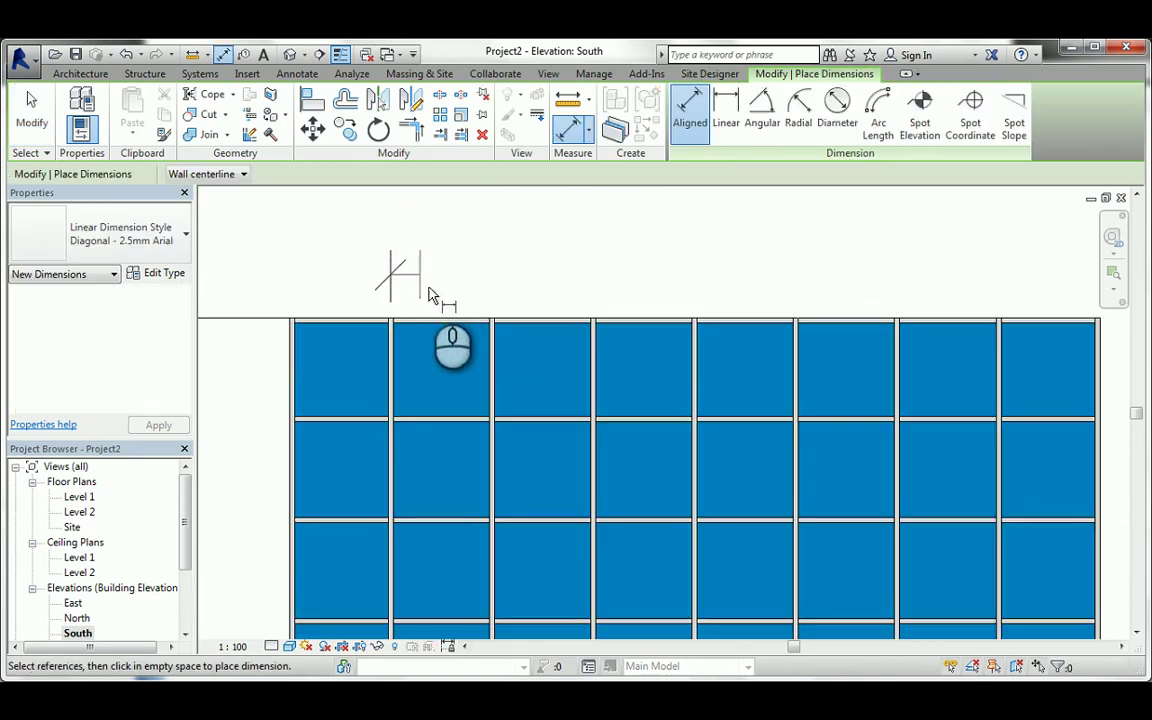
left_click(491, 305)
left_click(530, 302)
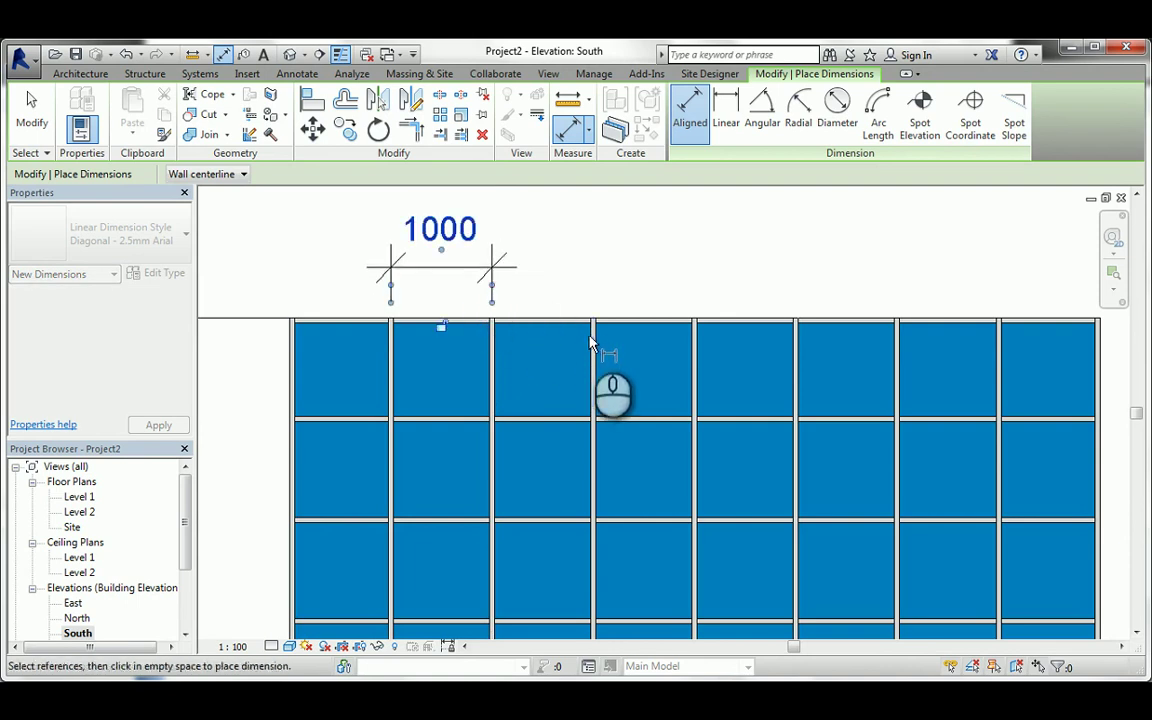
- Dimension the last bay at the wall's right end, from the last interior vertical grid line to the wall edge
middle_click_drag(901, 356, 641, 356)
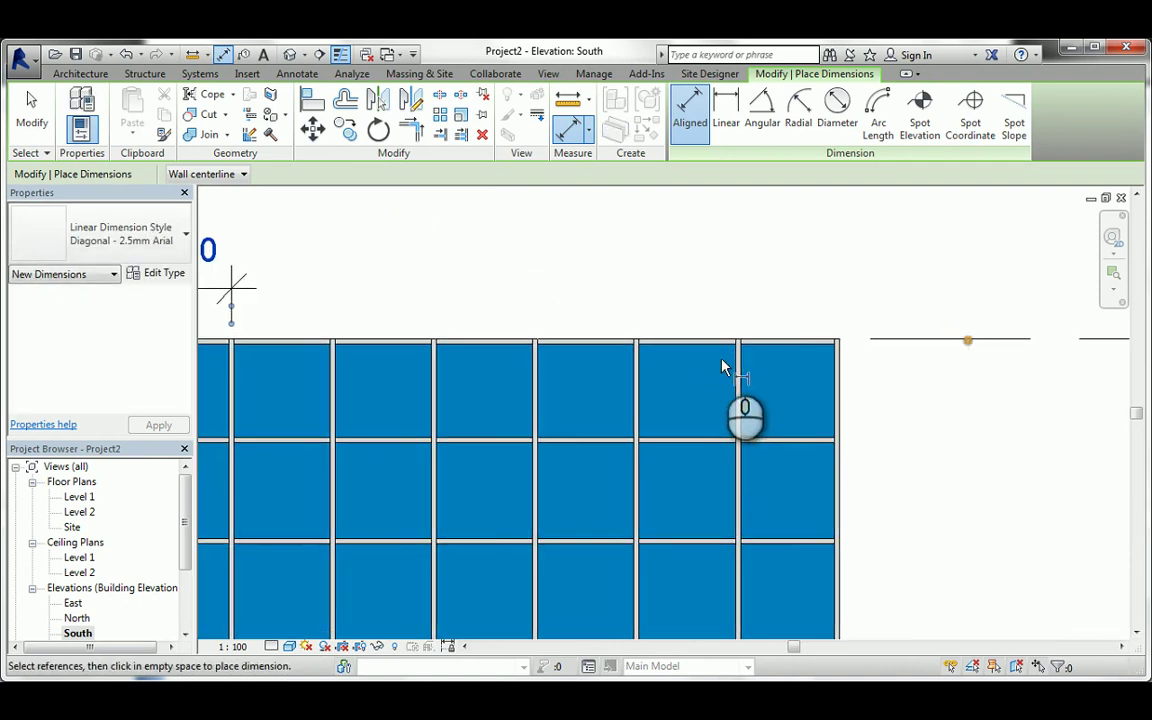
left_click(840, 360)
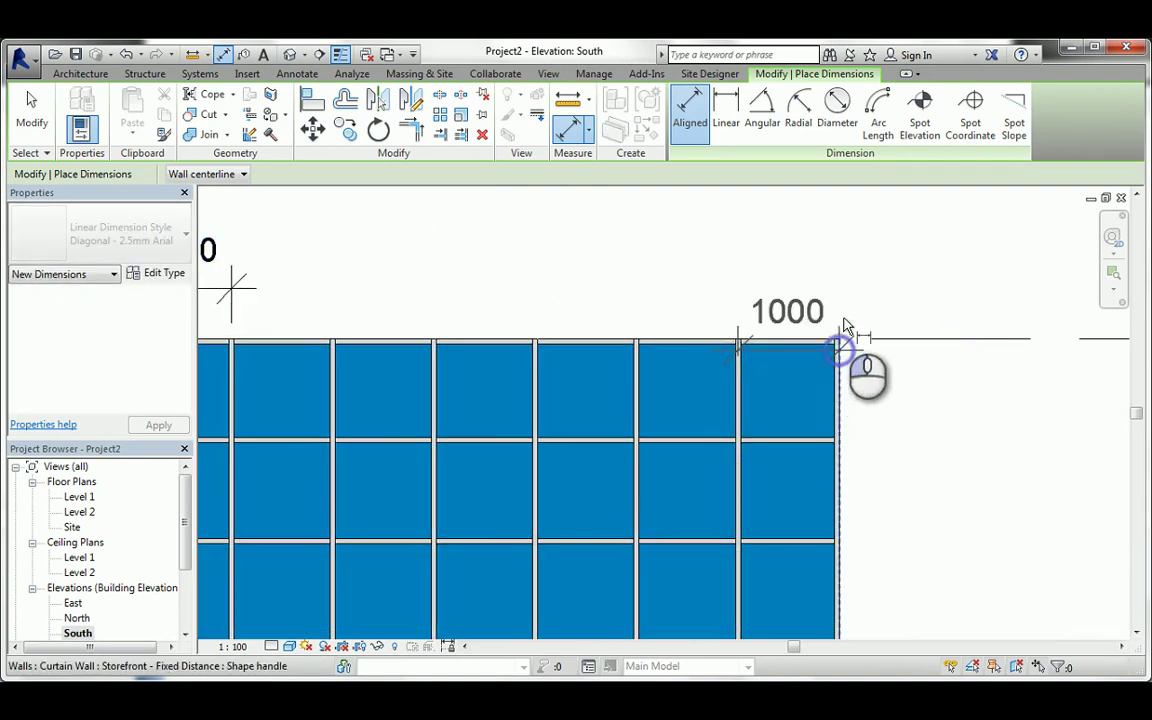
left_click(838, 297)
scroll(760, 300, "down", 3)
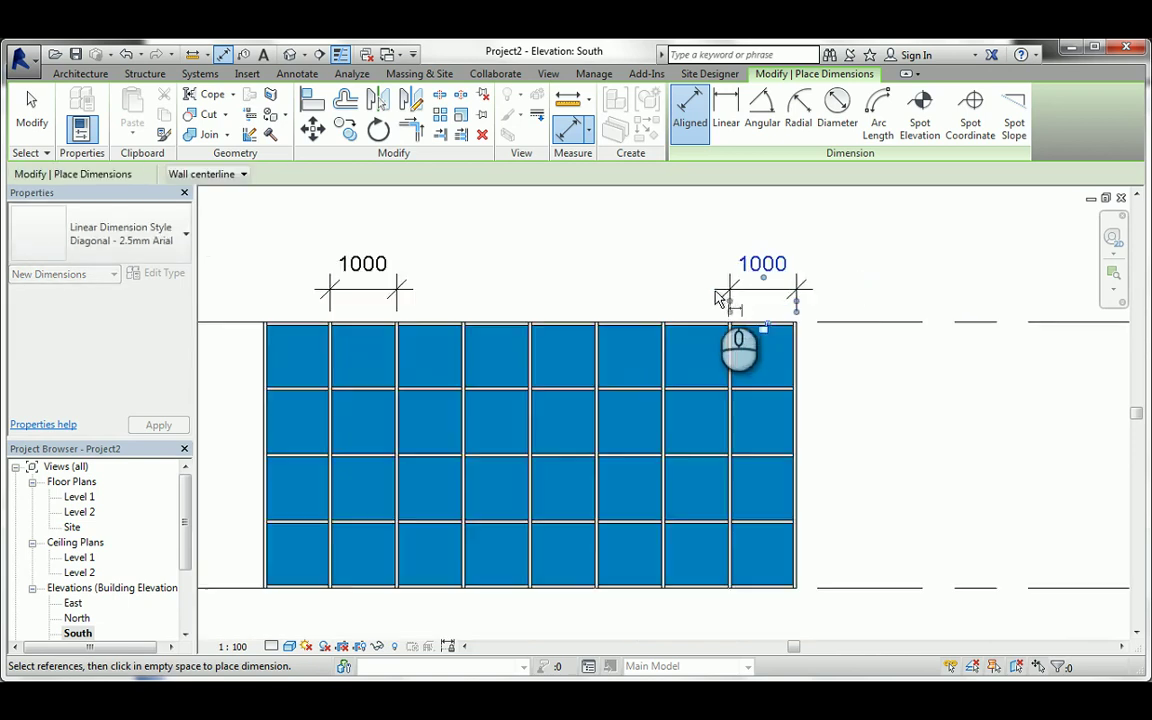
key("Escape")
key("Escape")
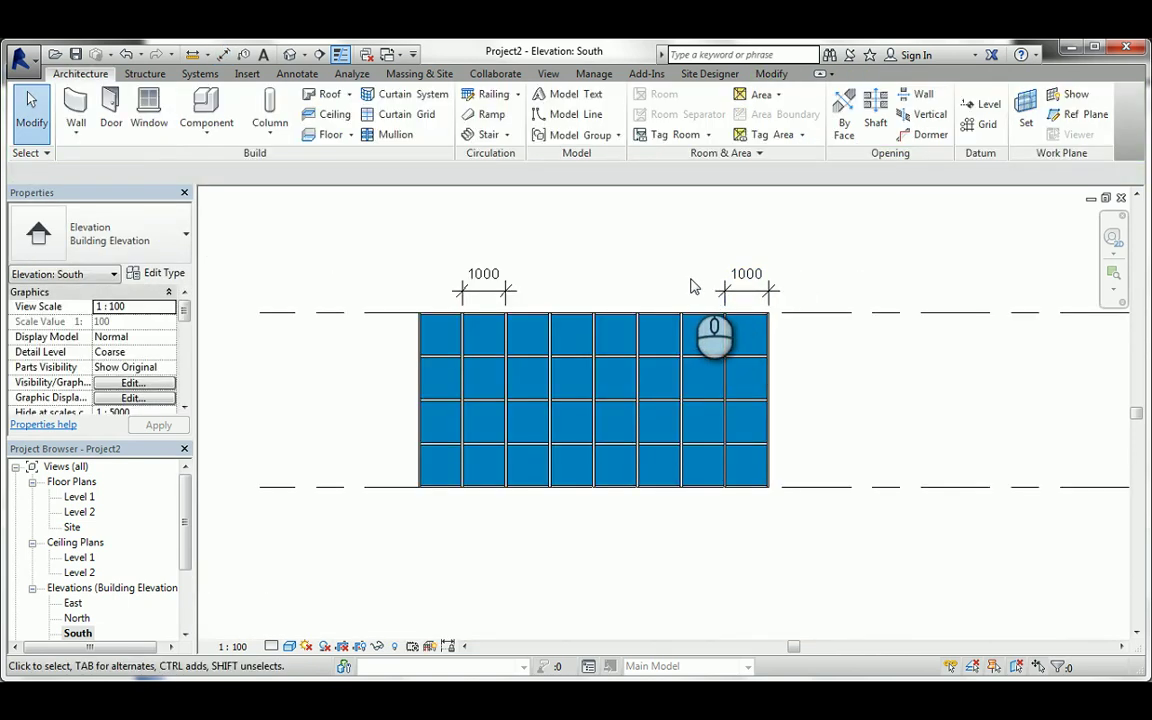
- Stretch the wall's right end to a length of 8500 mm and add an overall length dimension above it
left_click(771, 350)
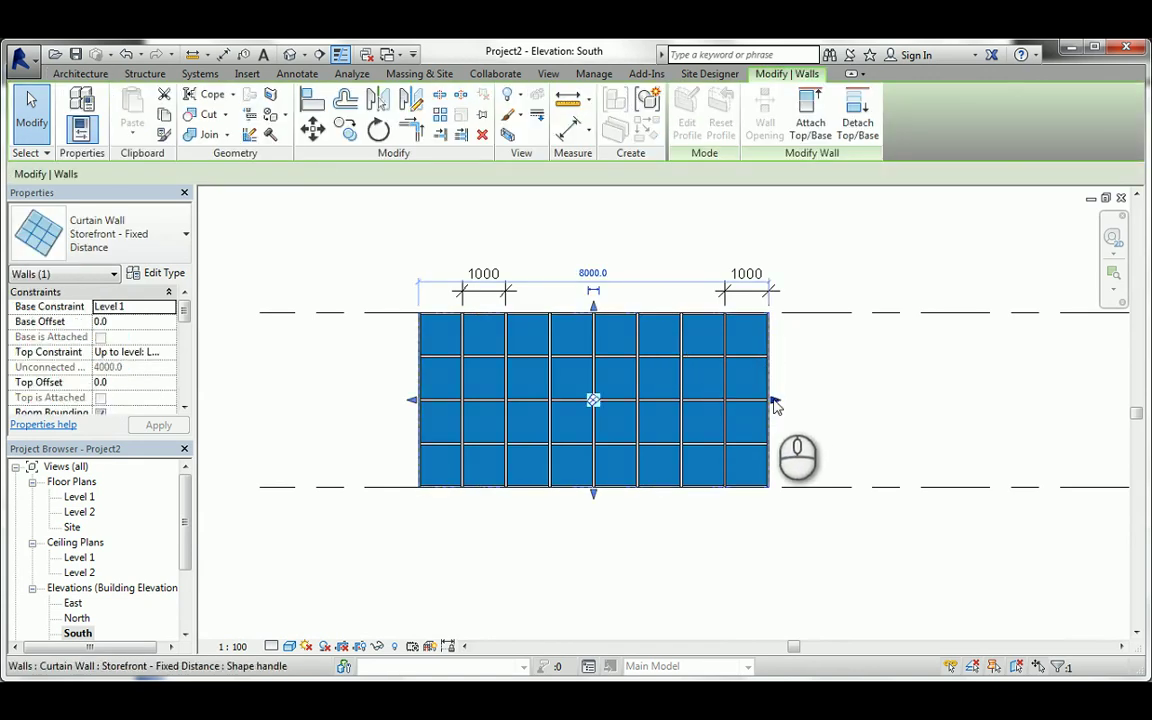
left_click_drag(775, 404, 729, 391)
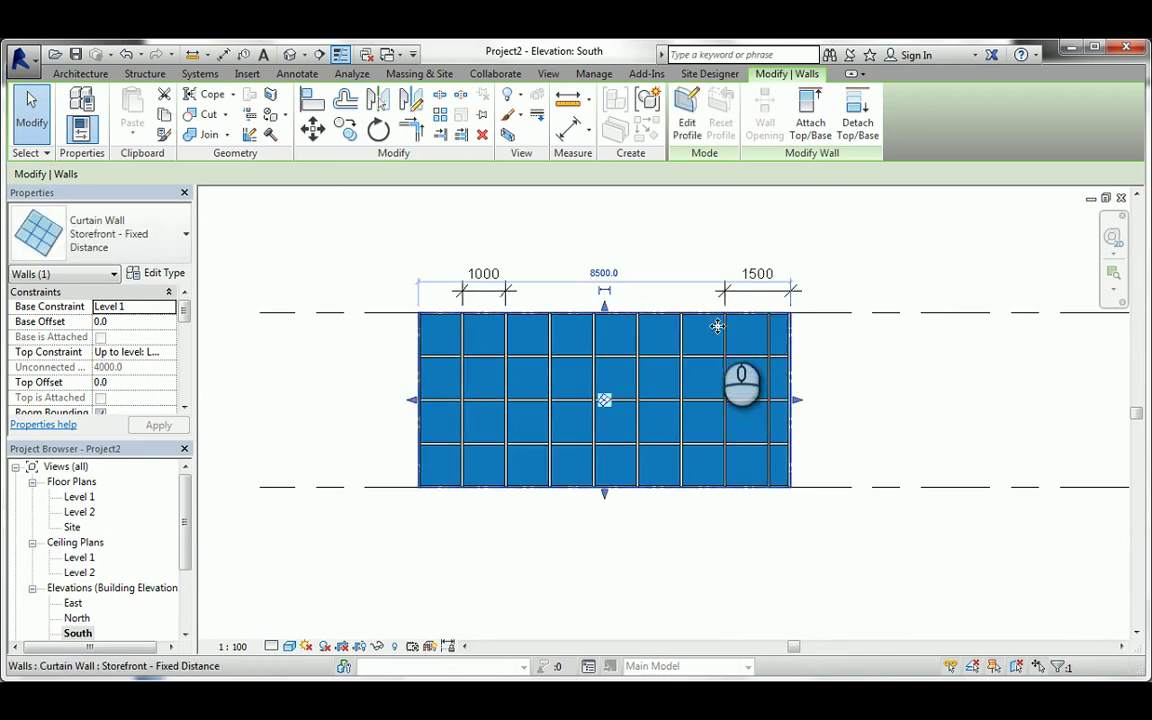
scroll(710, 327, "up", 1)
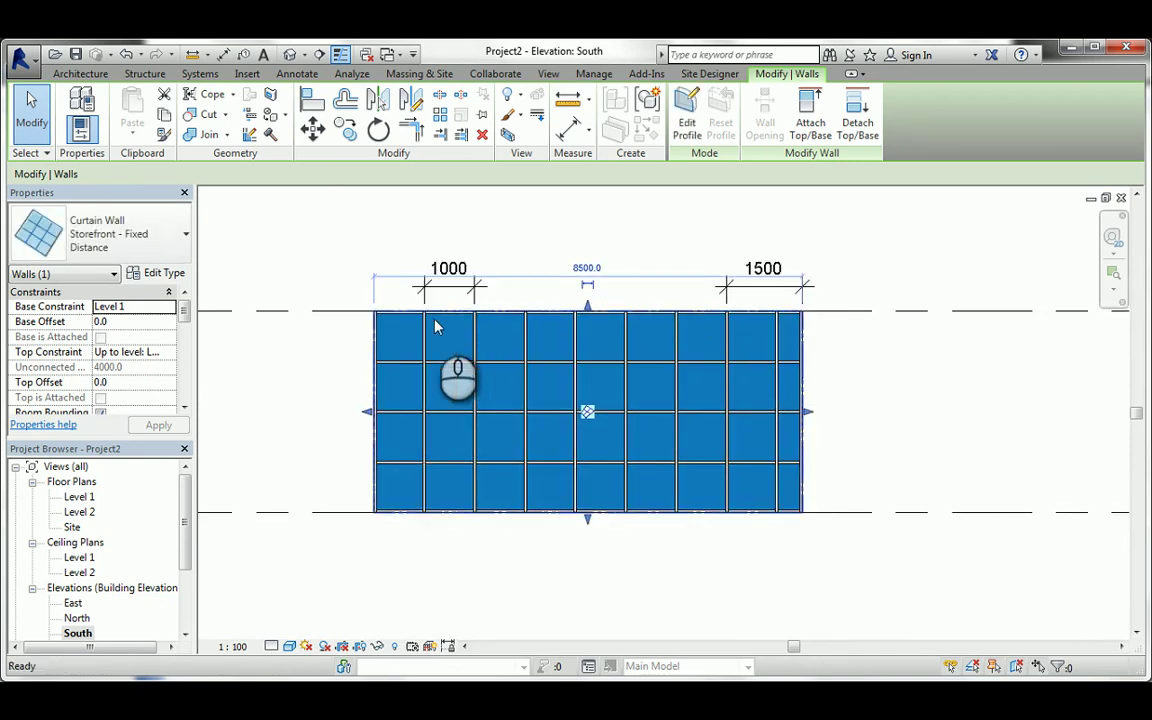
key("i")
left_click(374, 336)
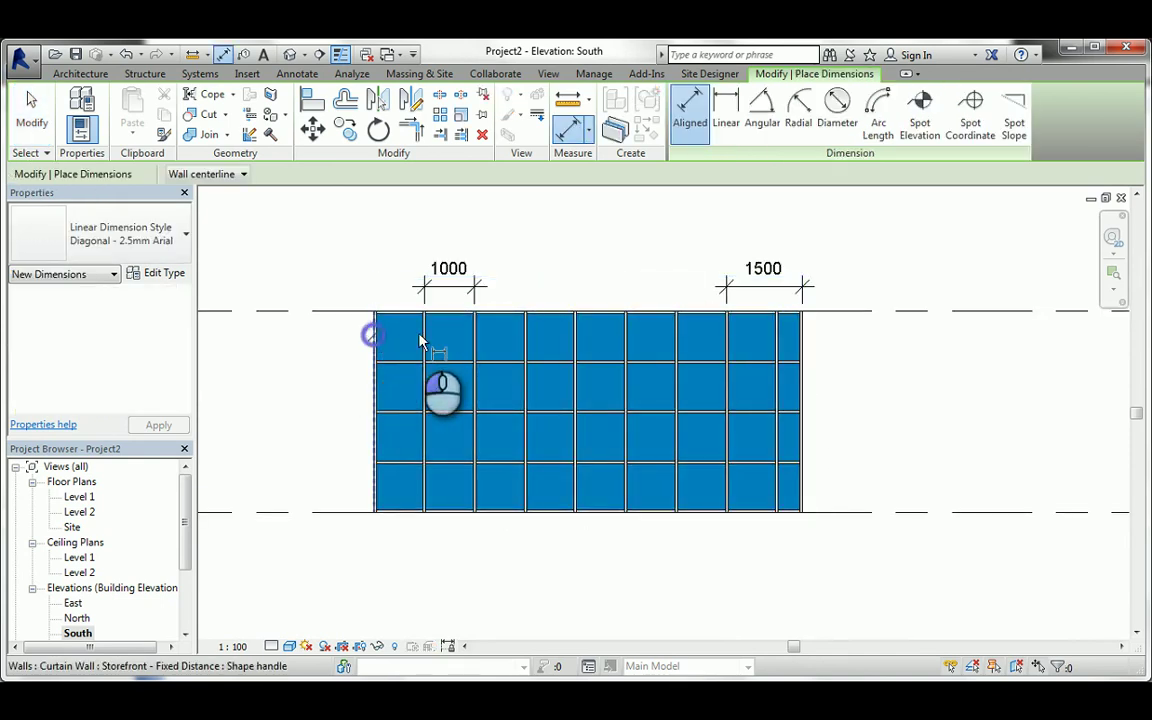
left_click(808, 335)
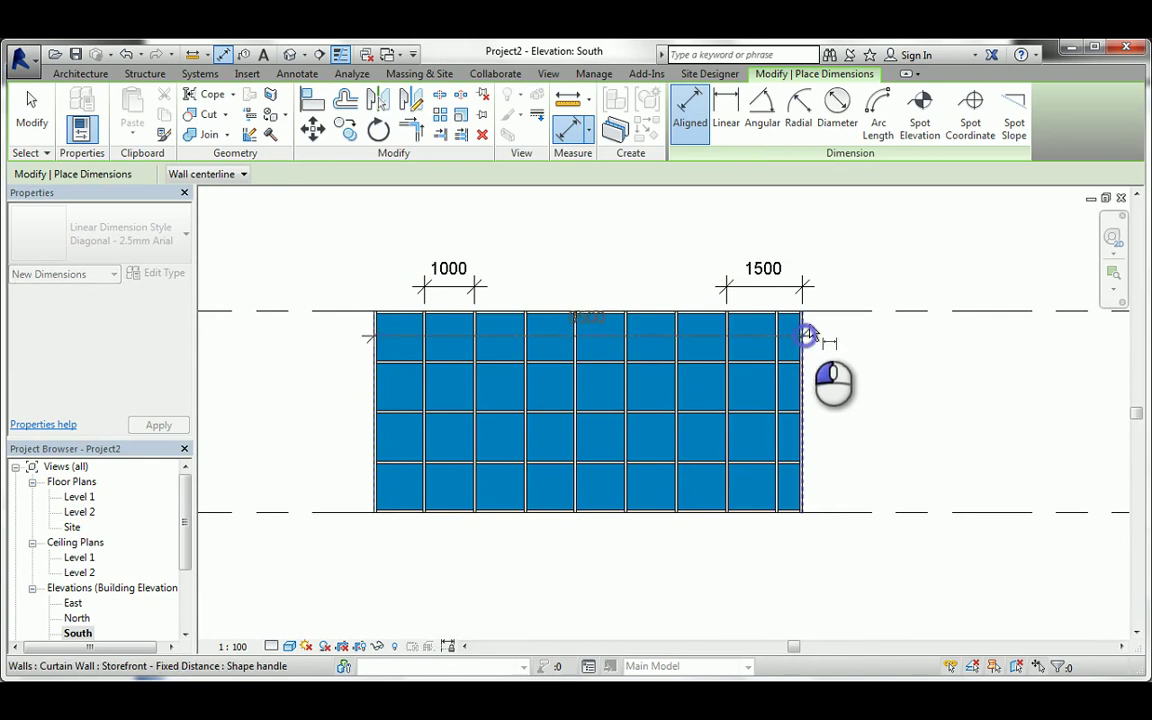
left_click(806, 244)
key("Escape")
key("Escape")
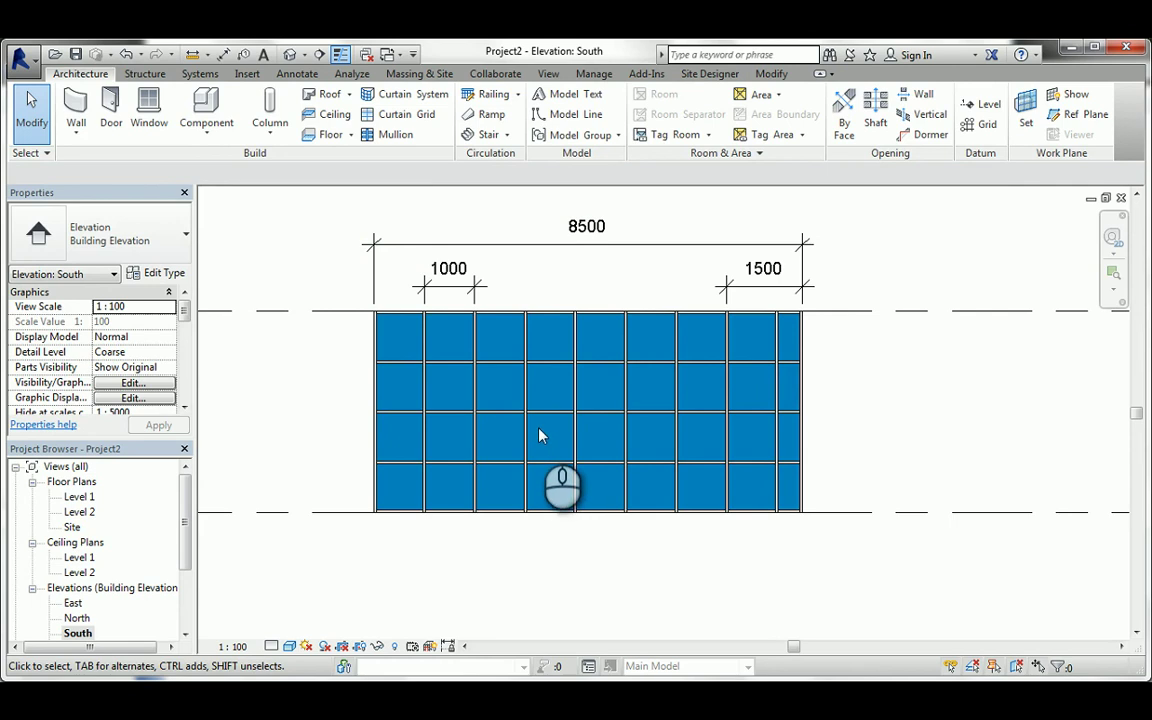
- Pull the wall's right end back to a total length of 7700 mm
left_click(802, 341)
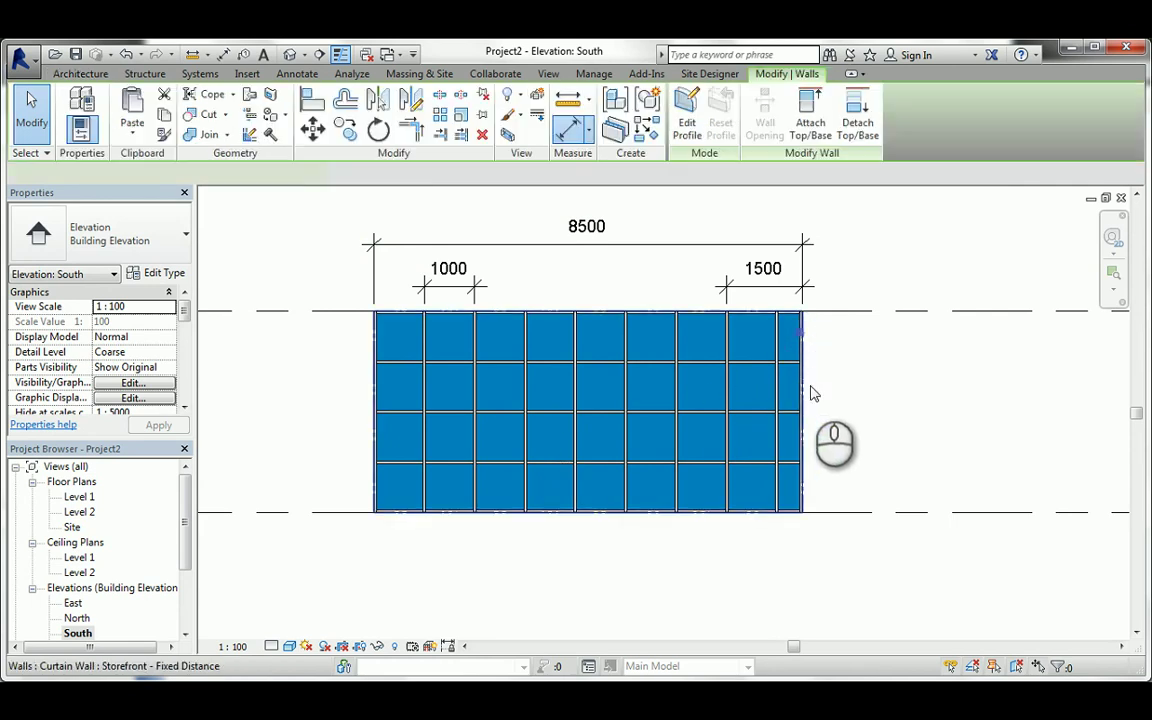
left_click_drag(805, 413, 762, 352)
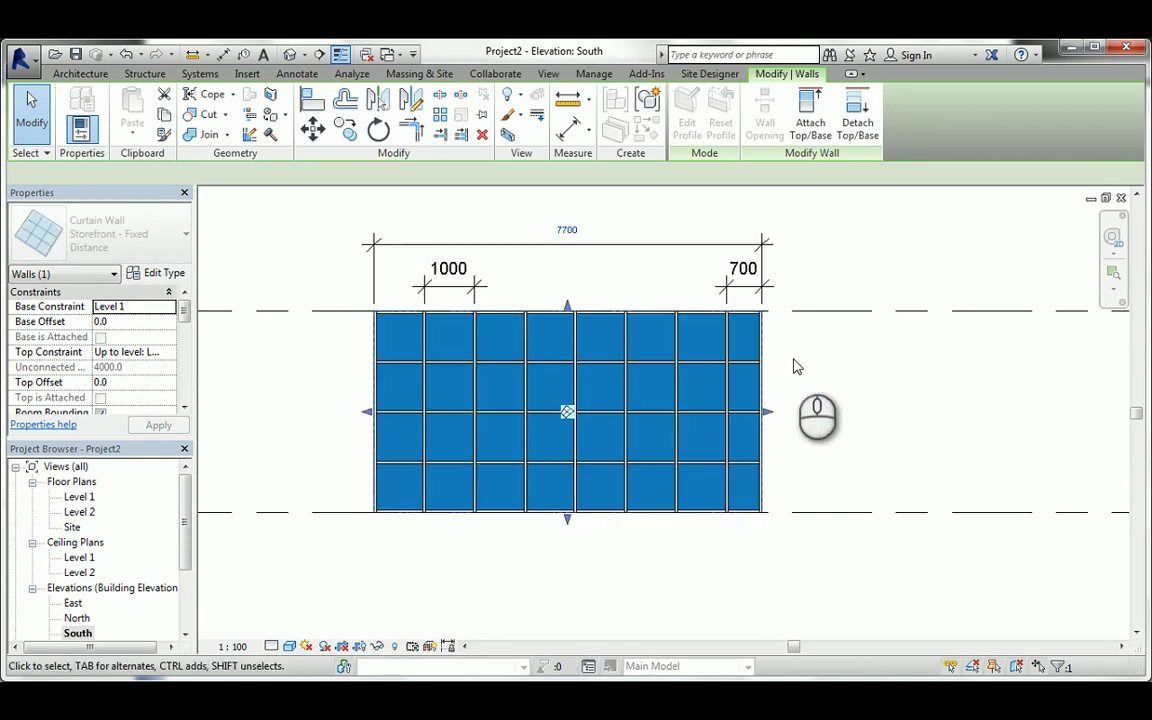
left_click(807, 364)
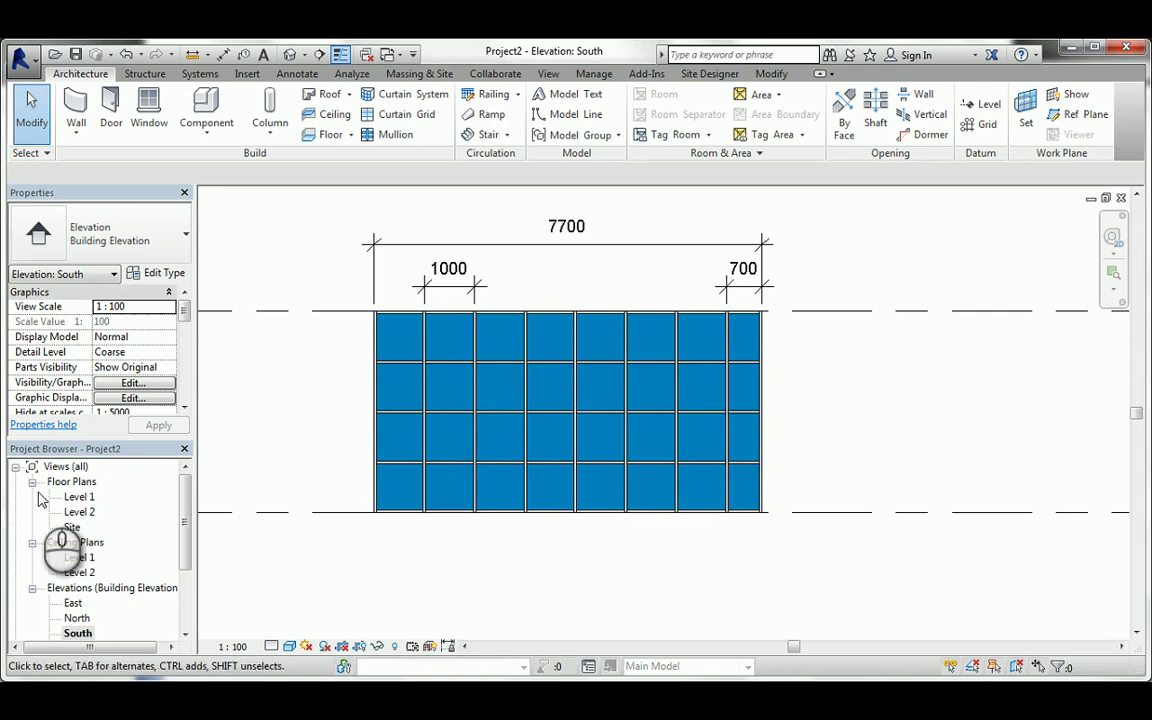
- On the Level 1 floor plan, draw an 8000 mm Storefront curtain wall right of the first, aligned with it, with top constraint Up to level: Level 2
double_click(79, 498)
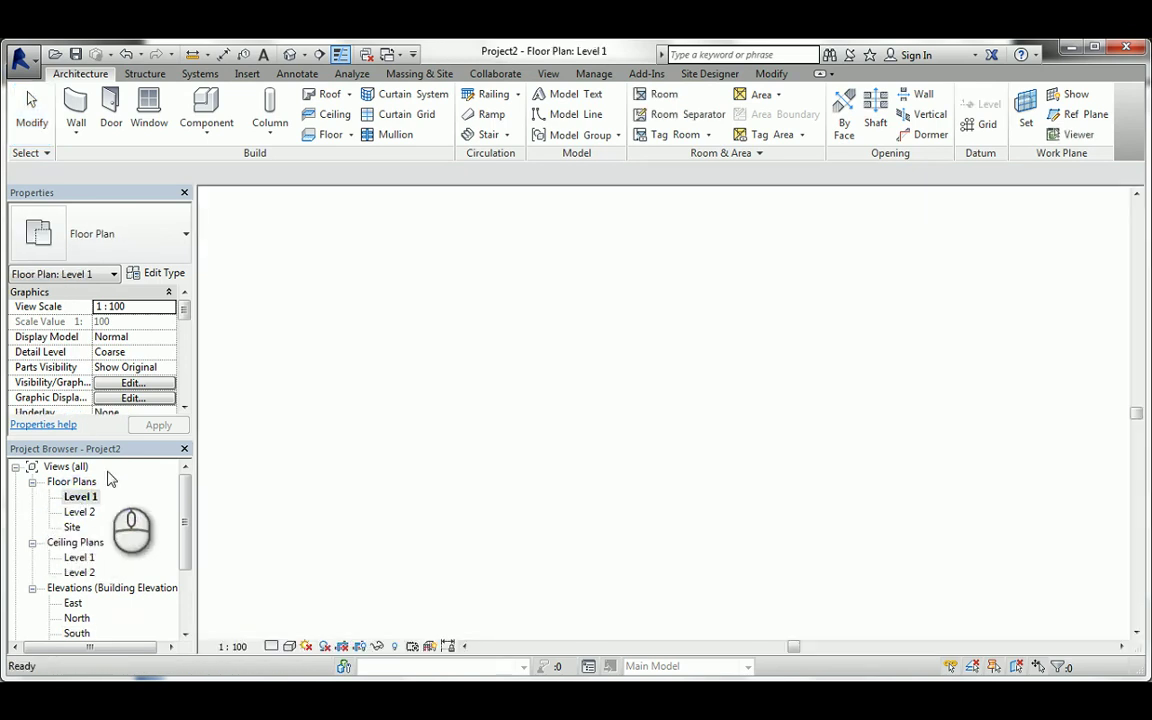
left_click(78, 112)
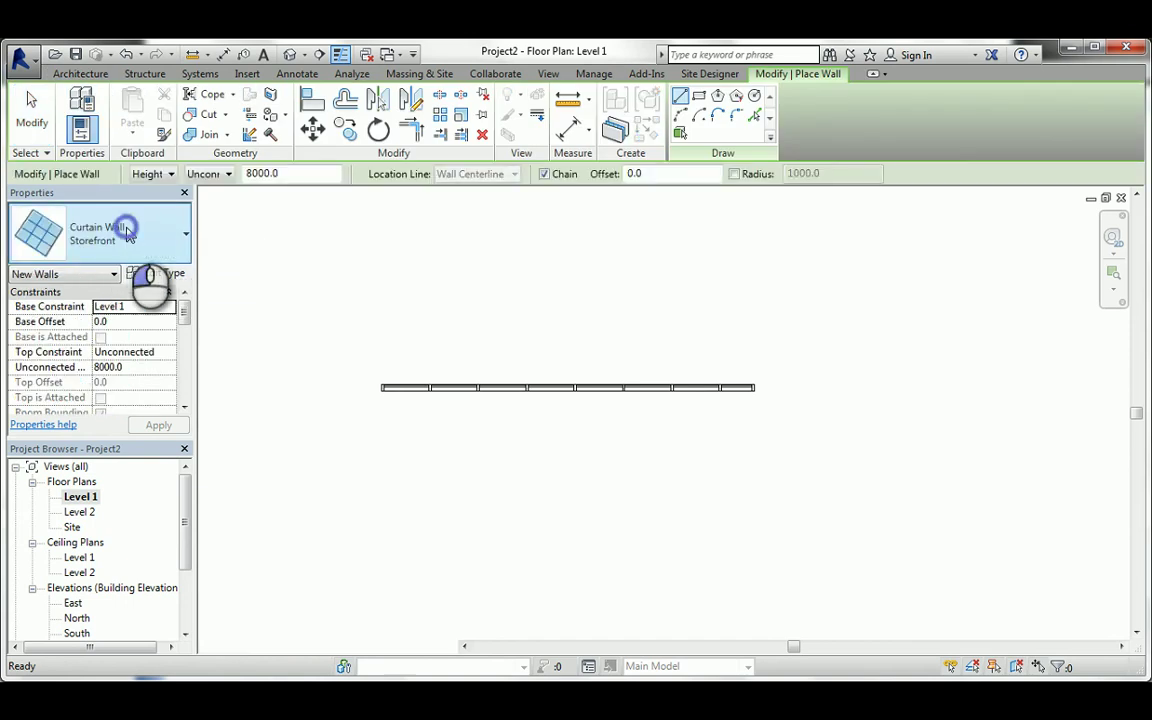
left_click(127, 232)
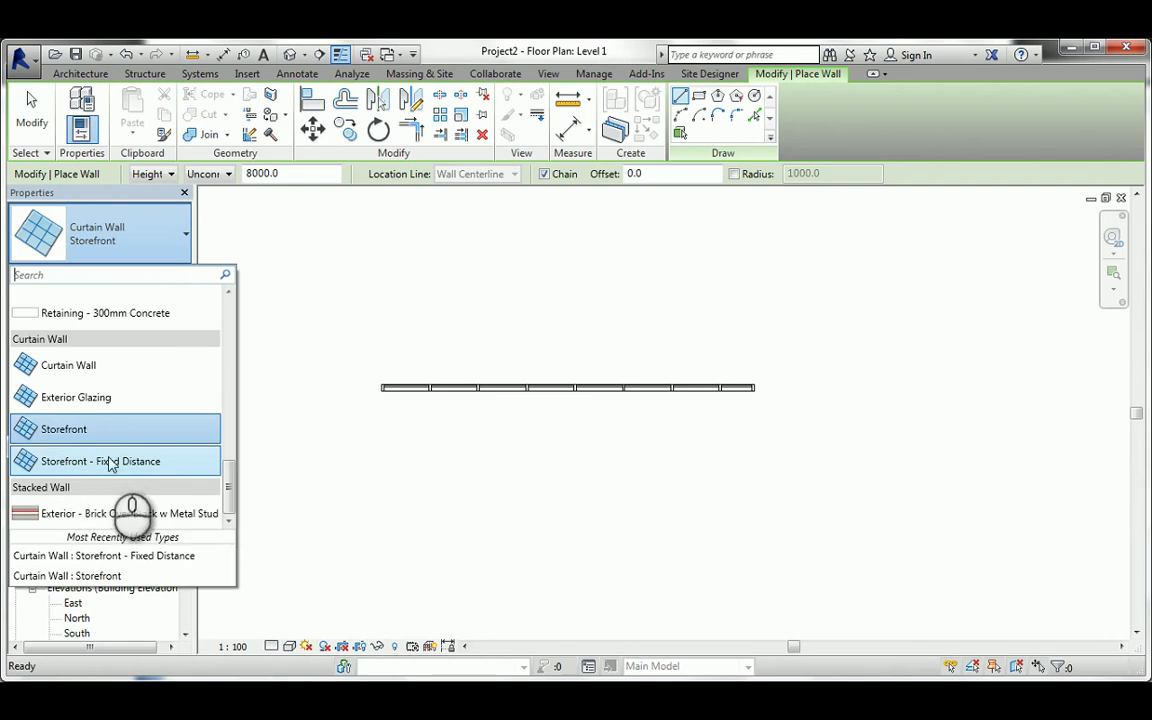
left_click(77, 430)
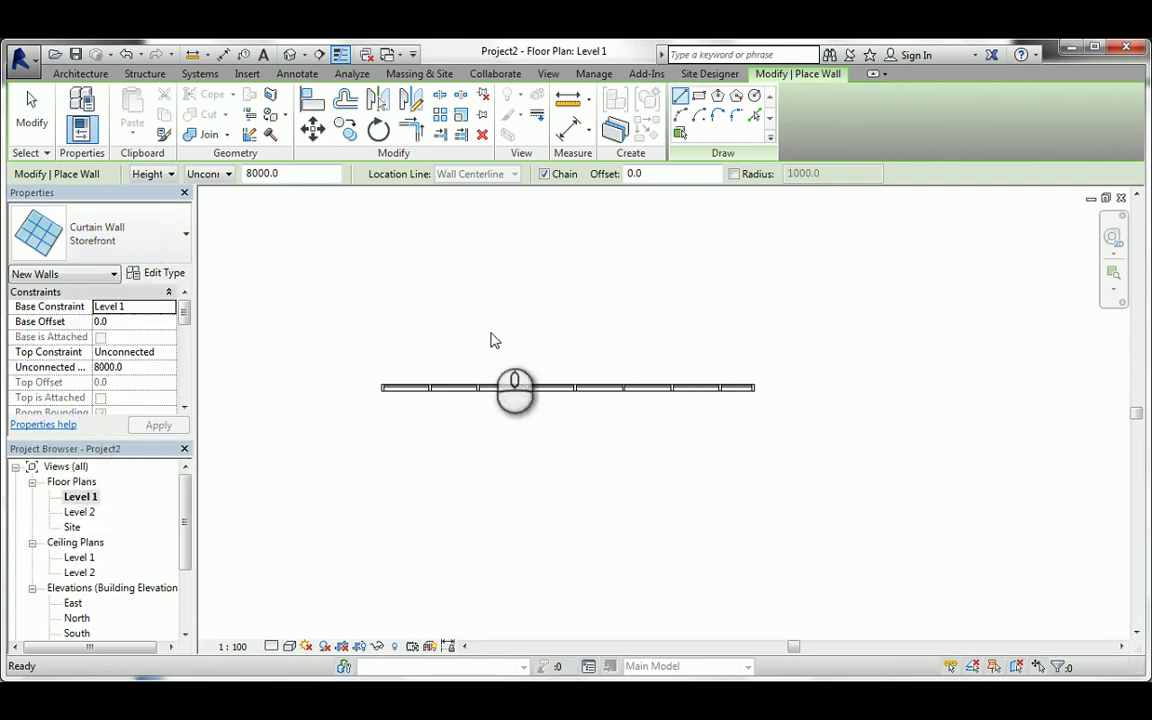
middle_click_drag(887, 352, 563, 368)
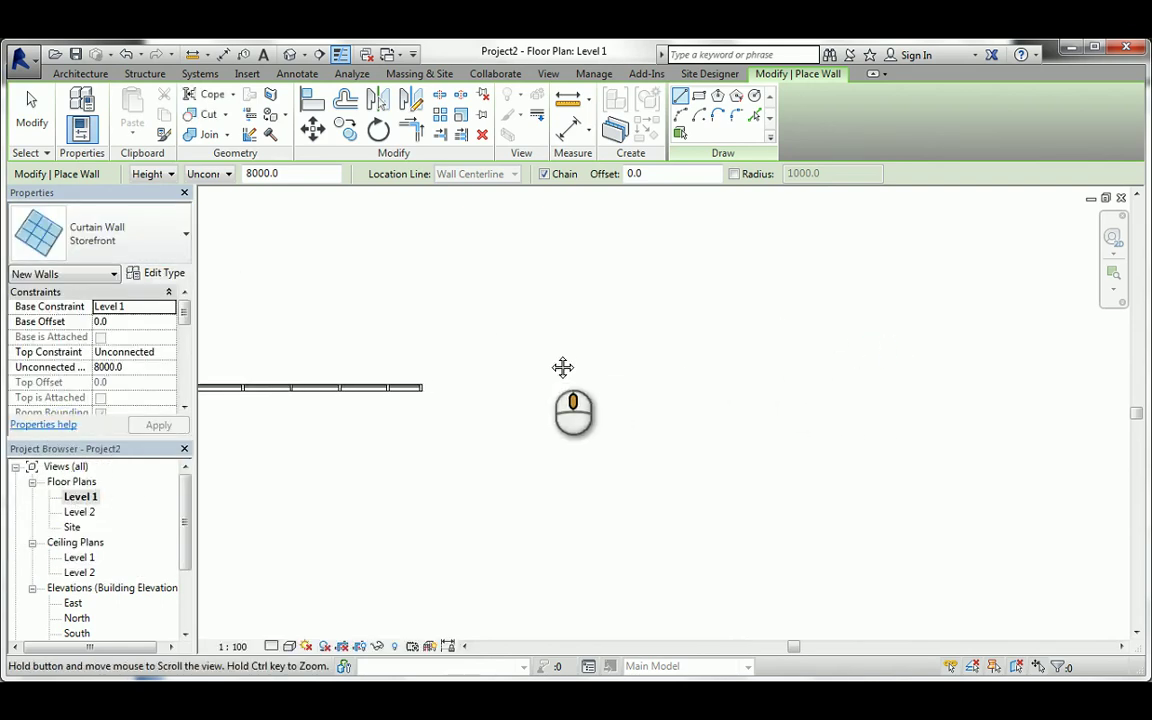
left_click(153, 352)
left_click(169, 354)
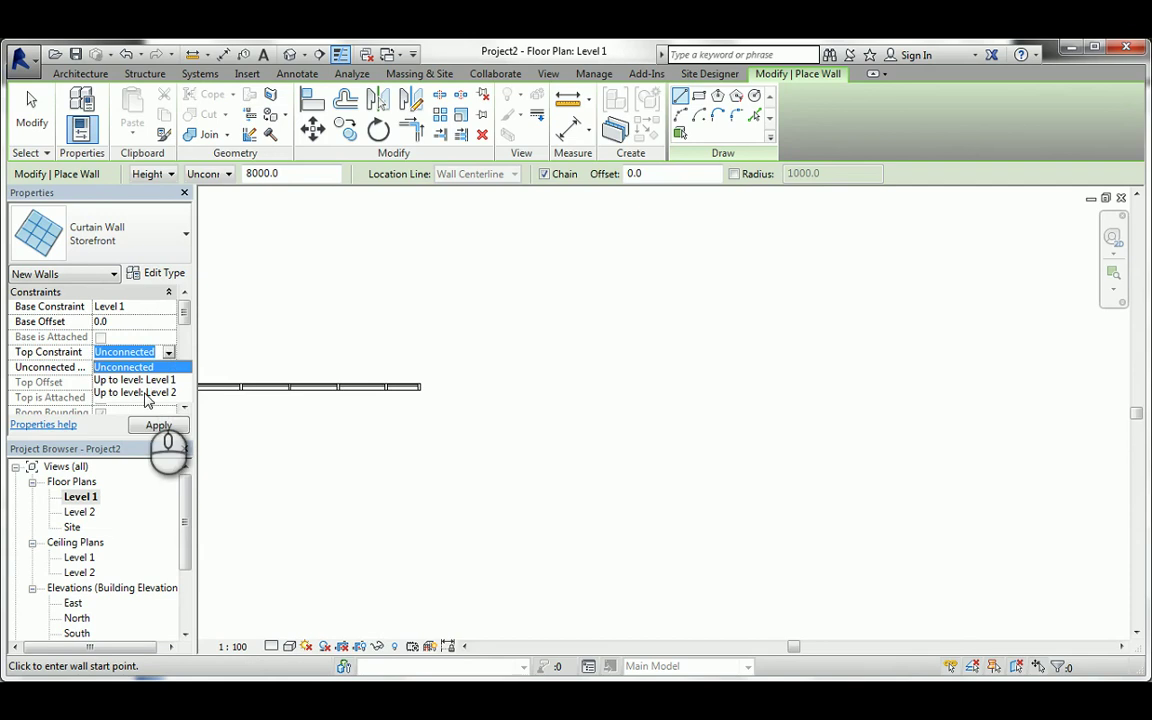
left_click(145, 393)
left_click(160, 425)
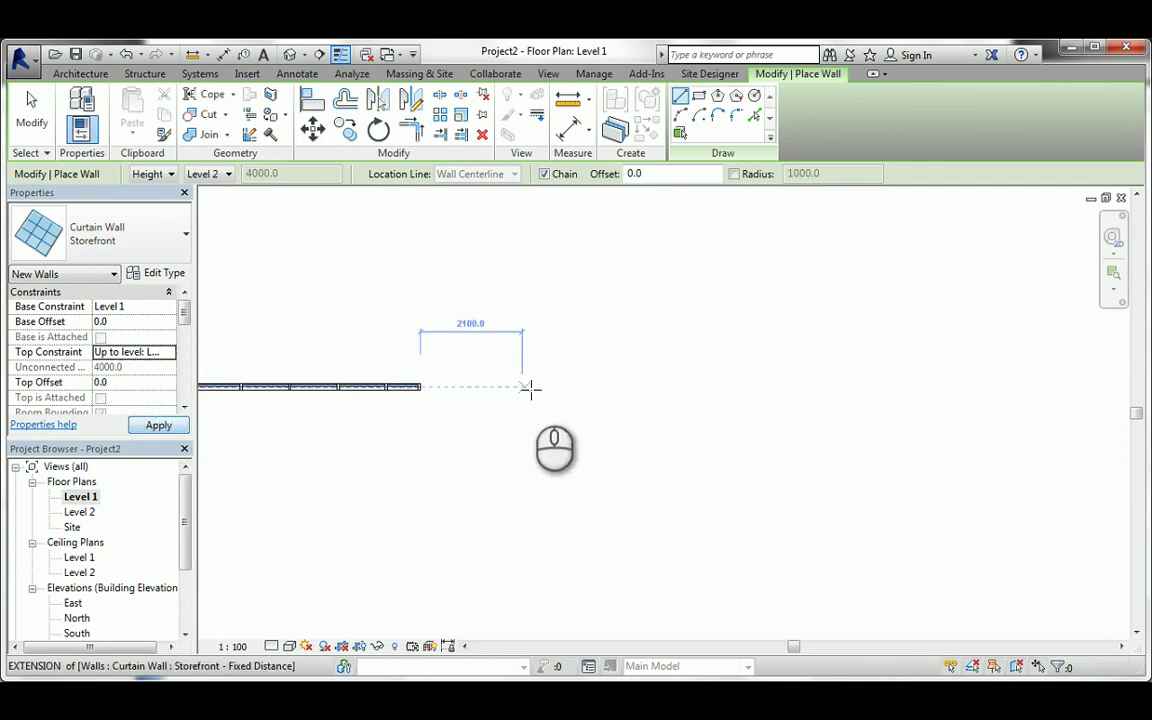
left_click(577, 388)
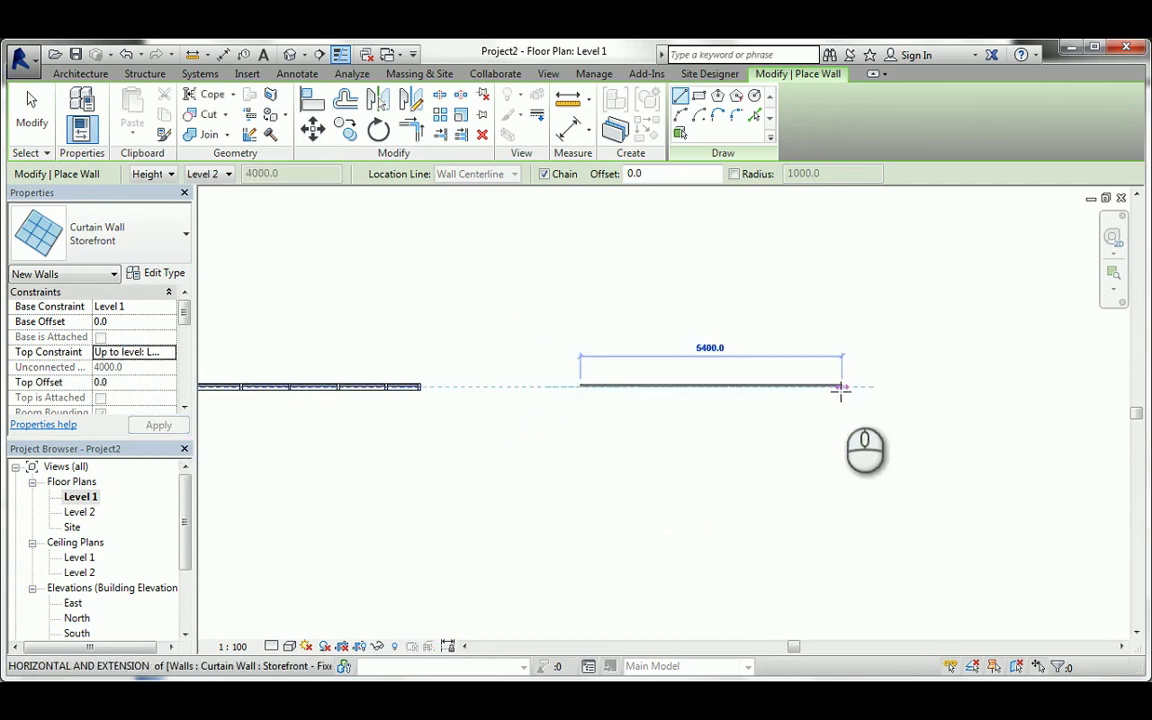
type("8000")
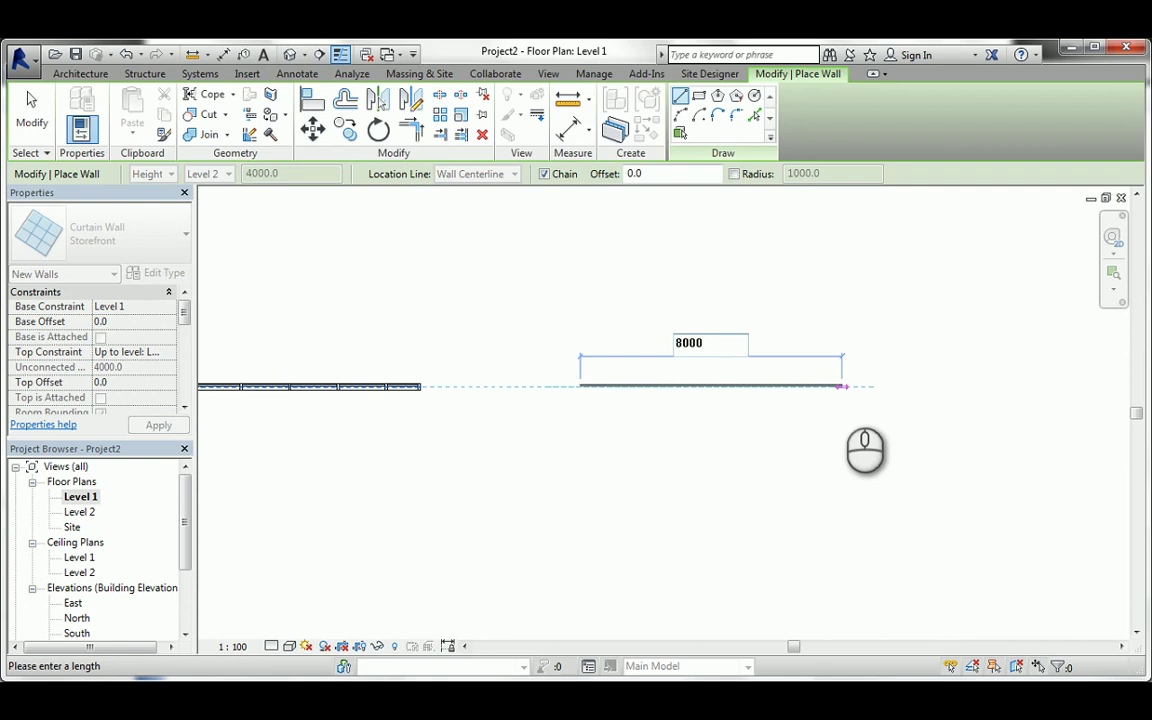
key("Return")
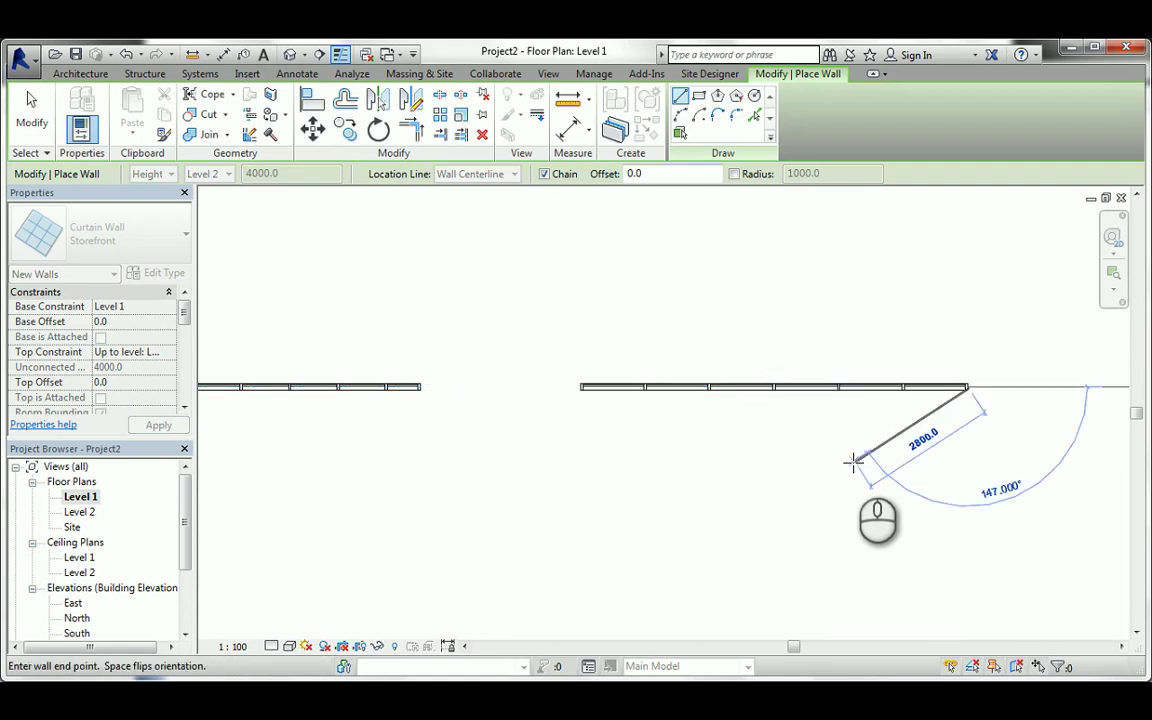
key("Escape")
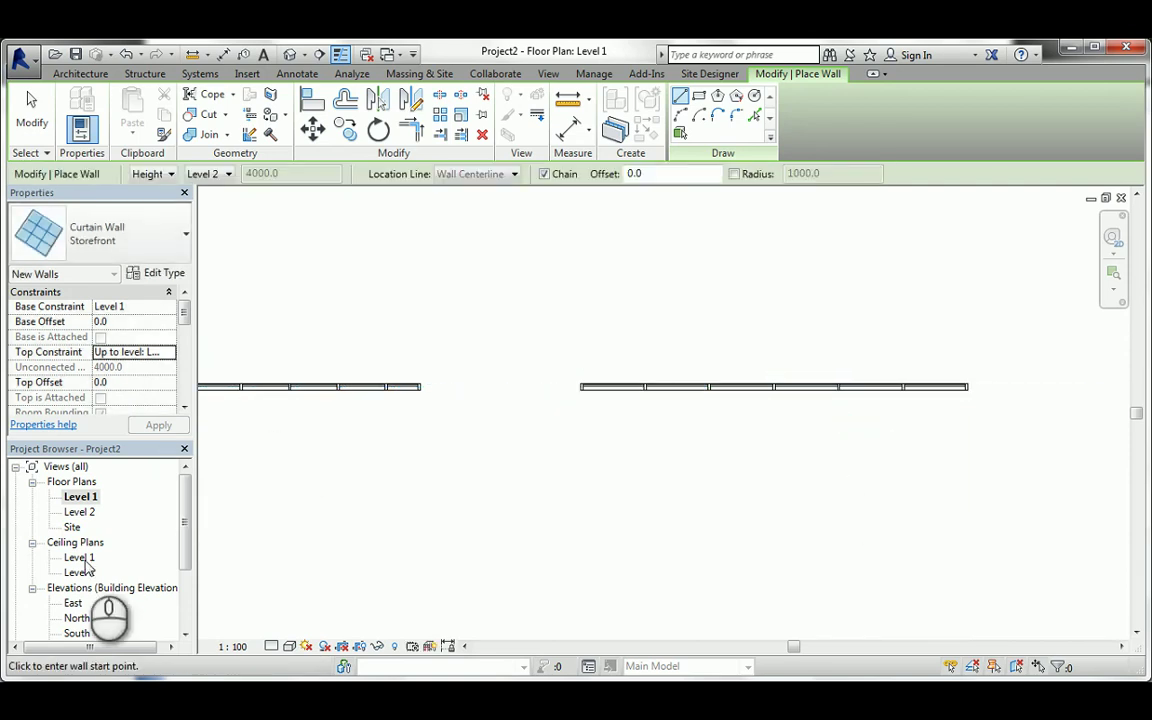
- In the South elevation, duplicate the new curtain wall's Storefront type under the name "Storefront _ Number"
double_click(77, 633)
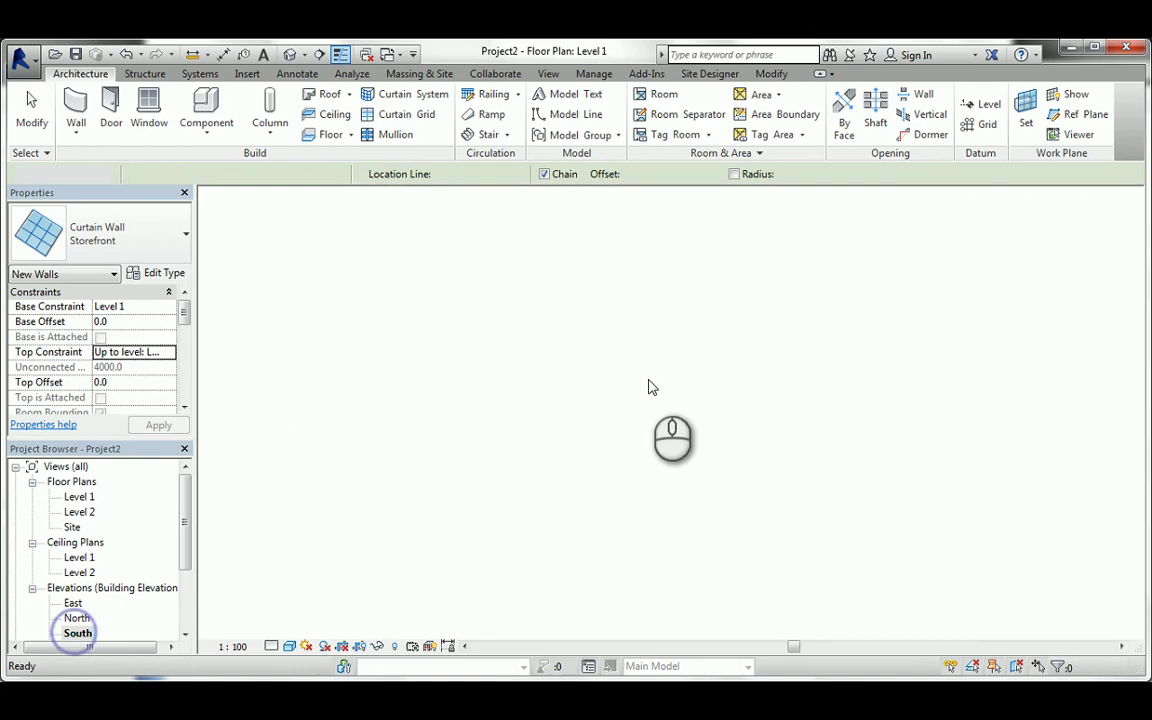
middle_click_drag(833, 368, 329, 378)
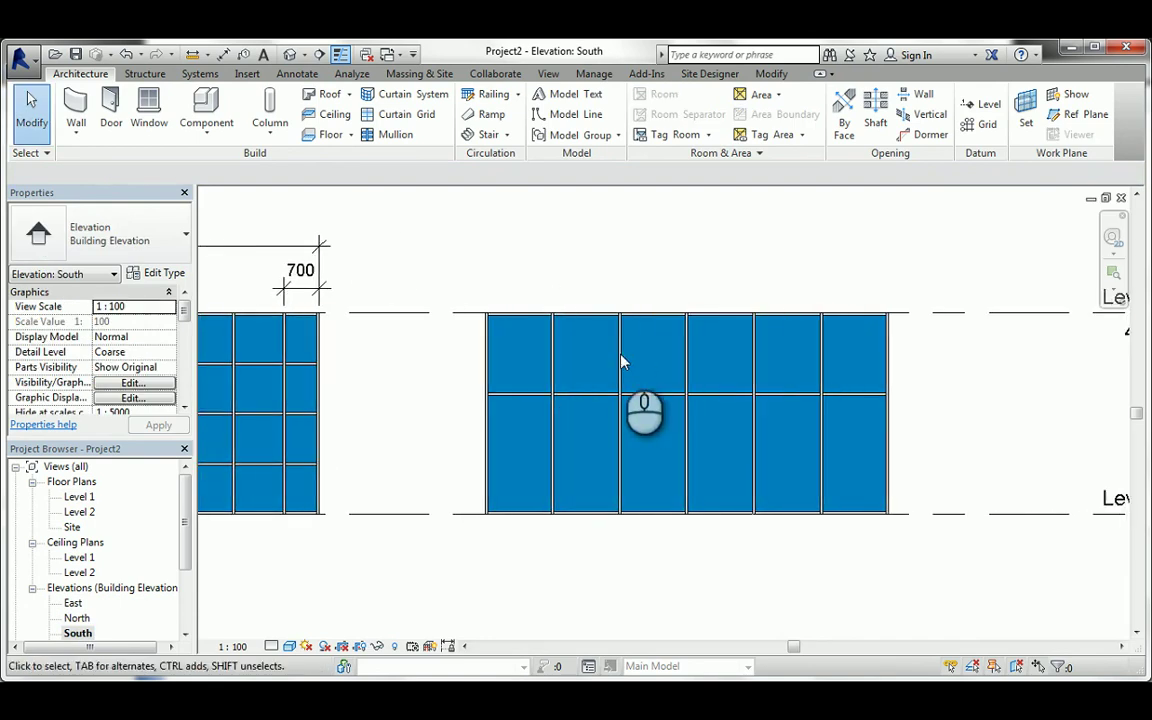
left_click(894, 356)
left_click(164, 272)
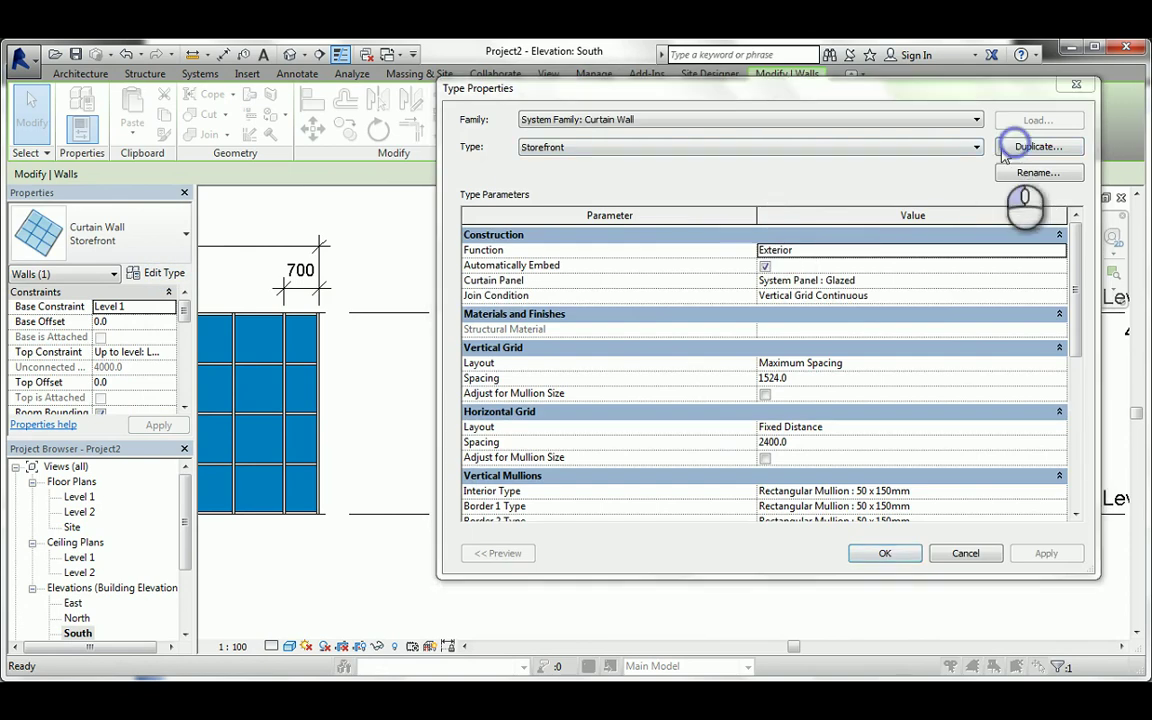
left_click(1018, 148)
double_click(790, 278)
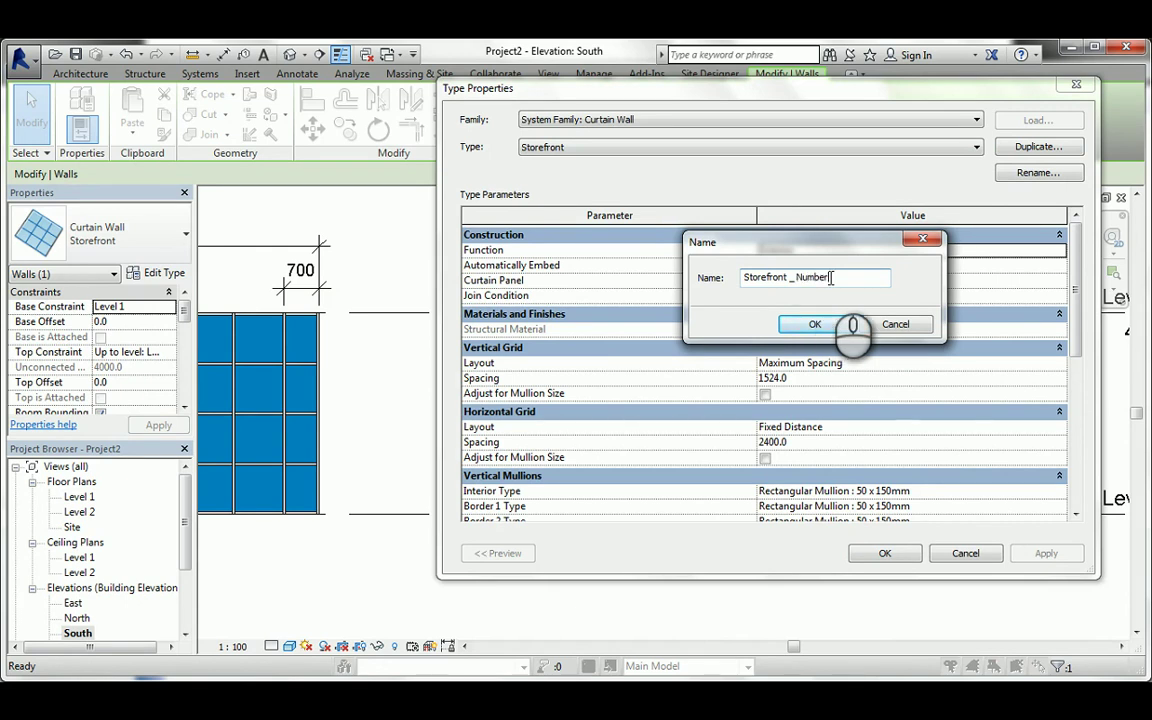
left_click(815, 324)
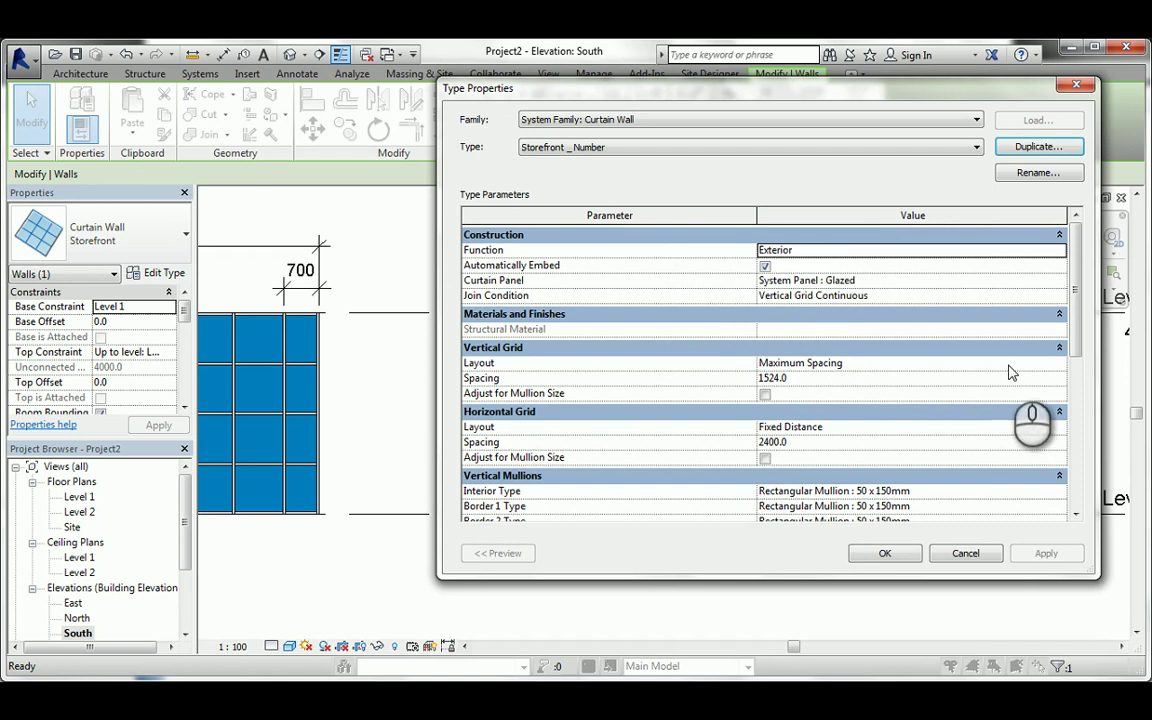
- Set both the Vertical Grid and Horizontal Grid layouts of the Storefront _ Number type to Fixed Number
left_click(1040, 364)
left_click(1059, 364)
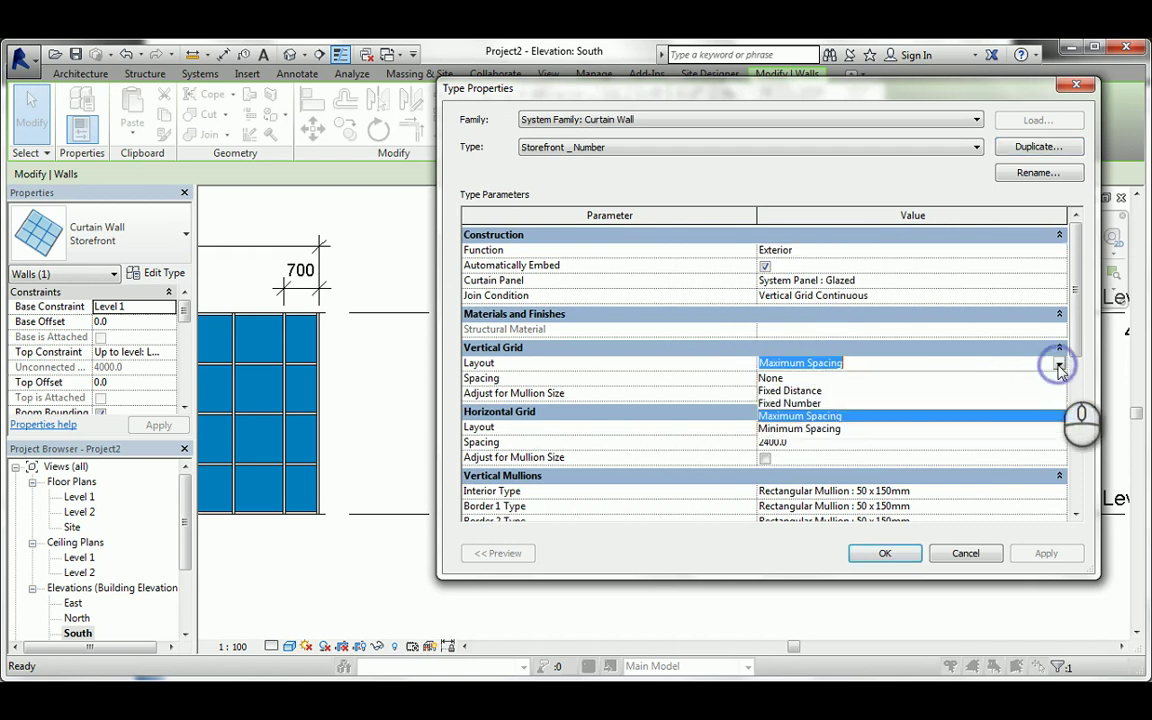
left_click(805, 402)
left_click(1059, 427)
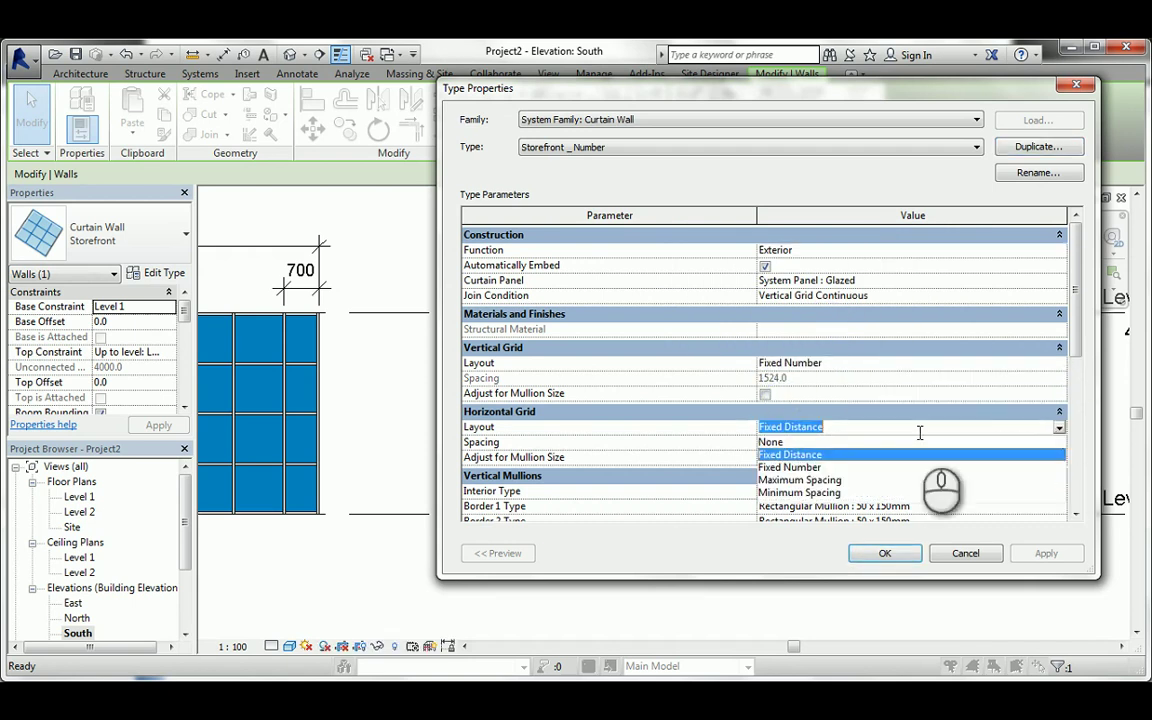
left_click(797, 465)
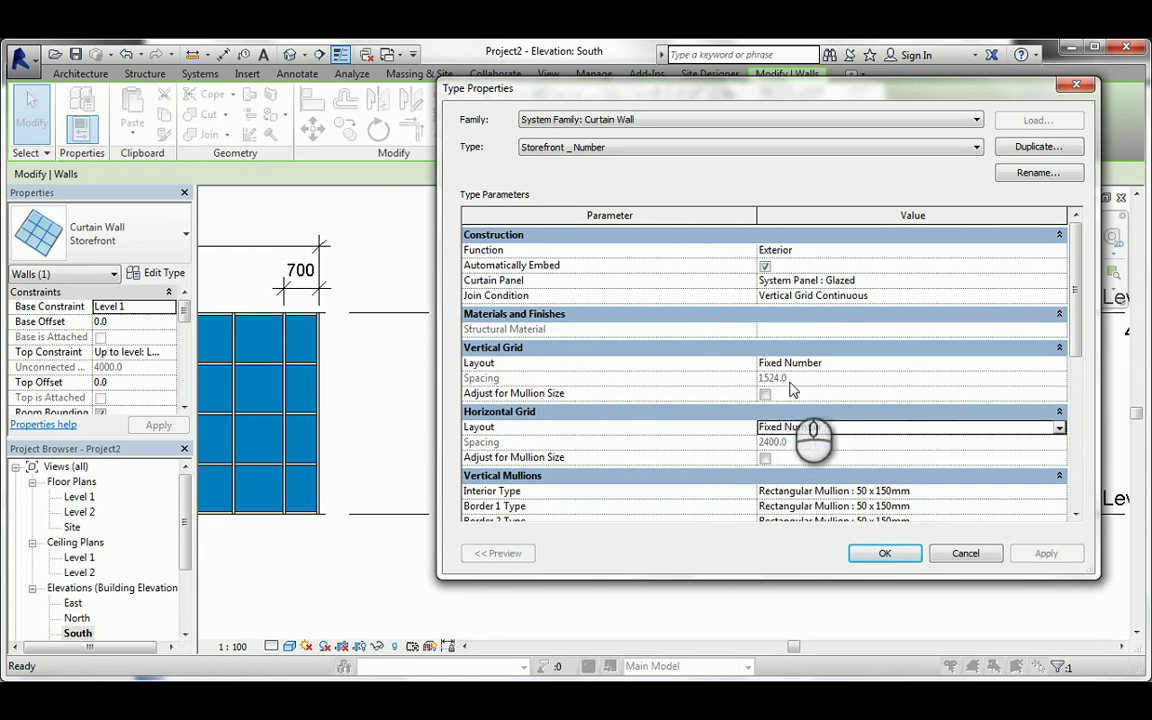
left_click(880, 556)
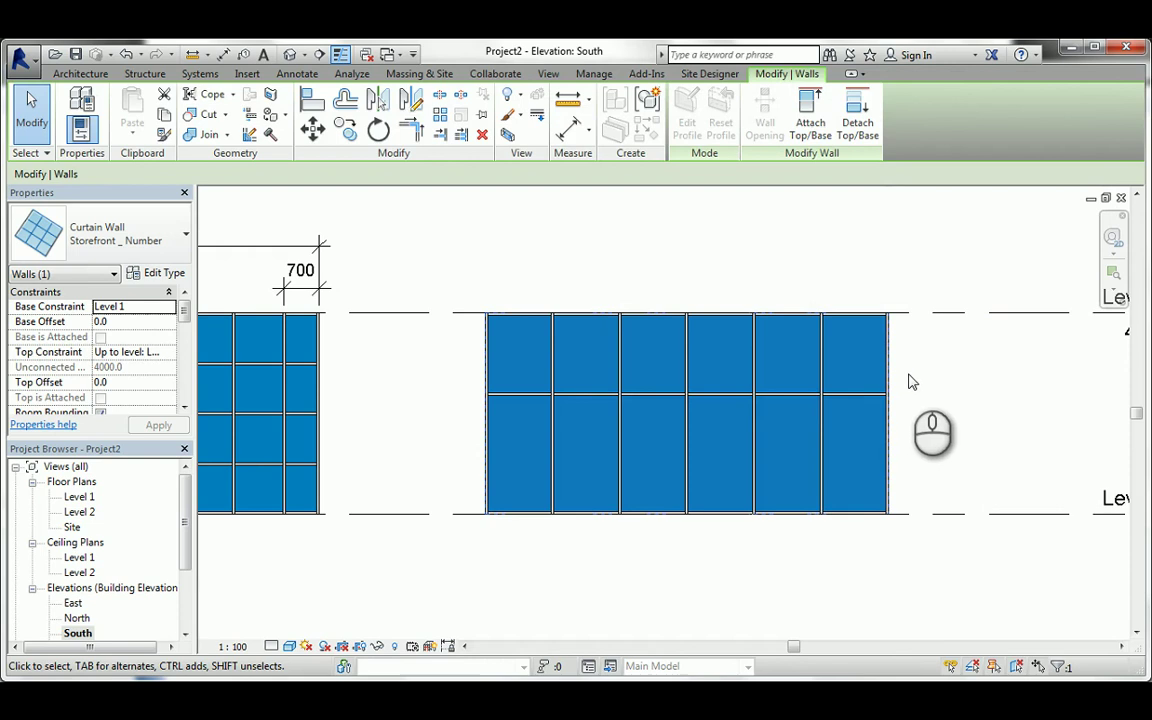
left_click(926, 380)
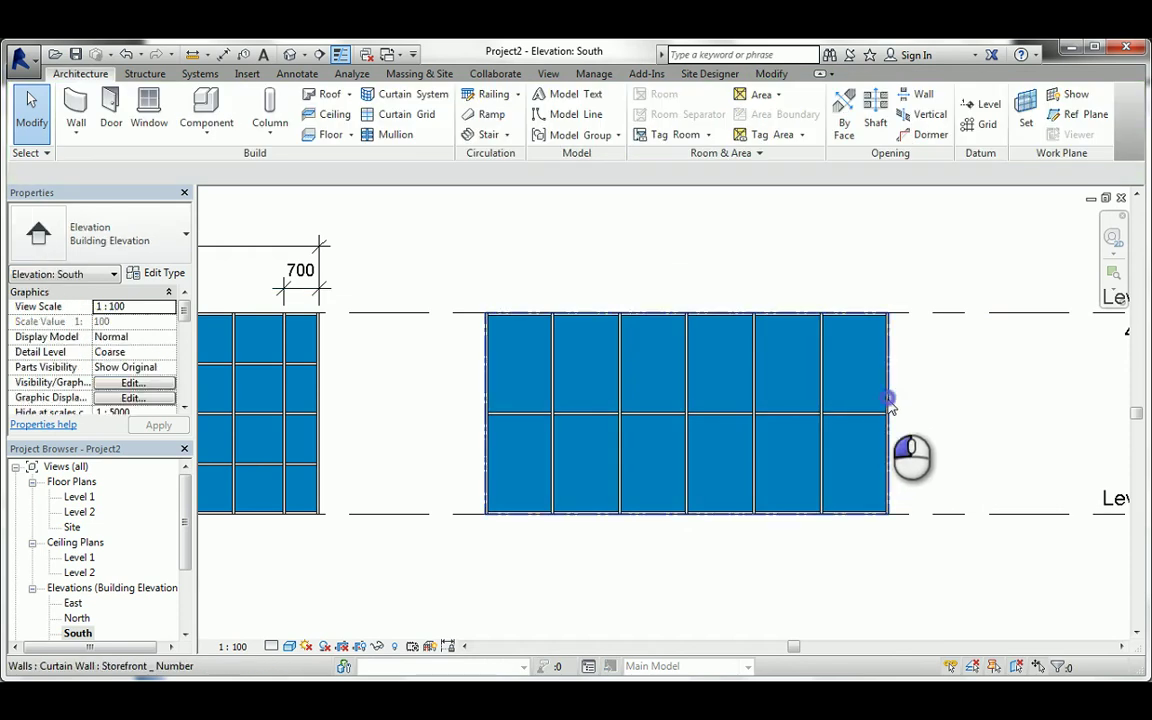
- Shorten the Storefront _ Number wall from its right end to 7100 mm, and stretch that end out to a length of 10400 mm
left_click(889, 404)
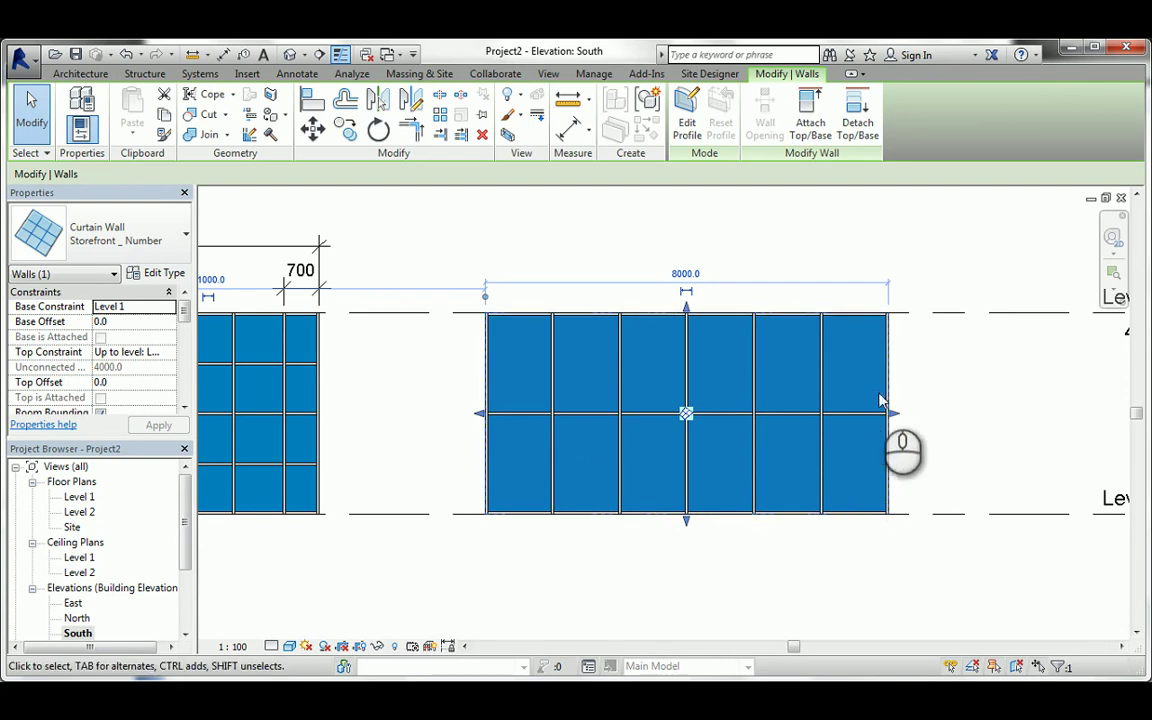
left_click_drag(184, 313, 186, 340)
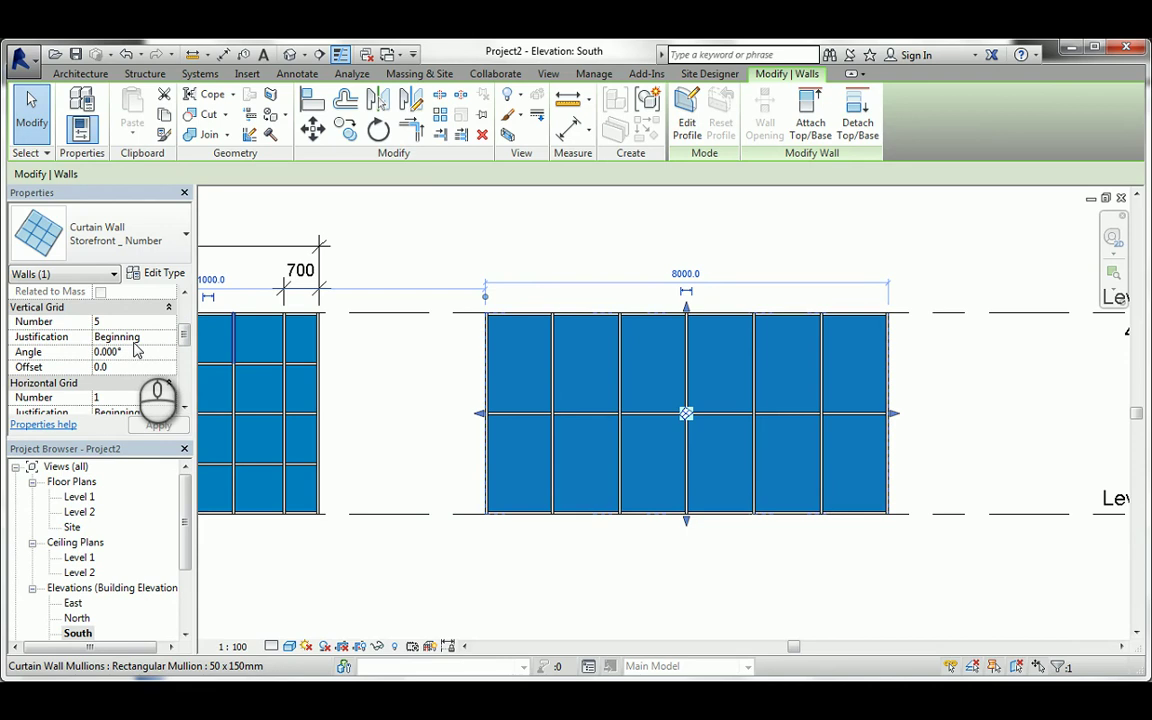
left_click(910, 392)
left_click(893, 390)
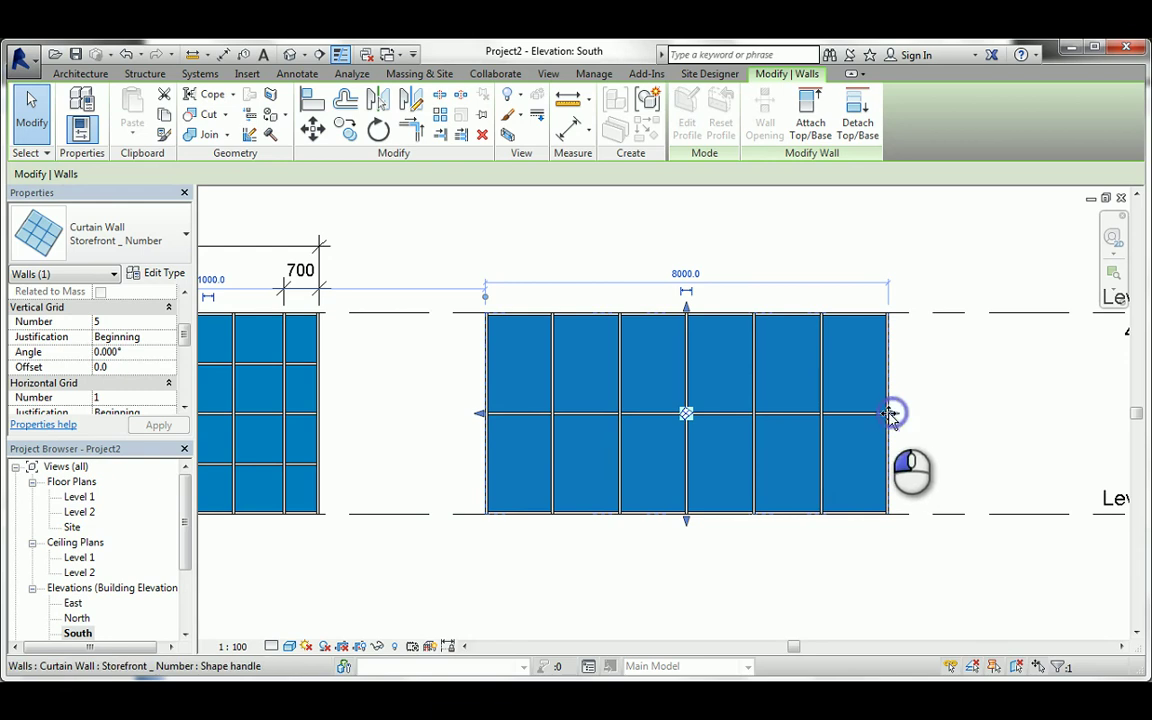
left_click_drag(890, 414, 846, 414)
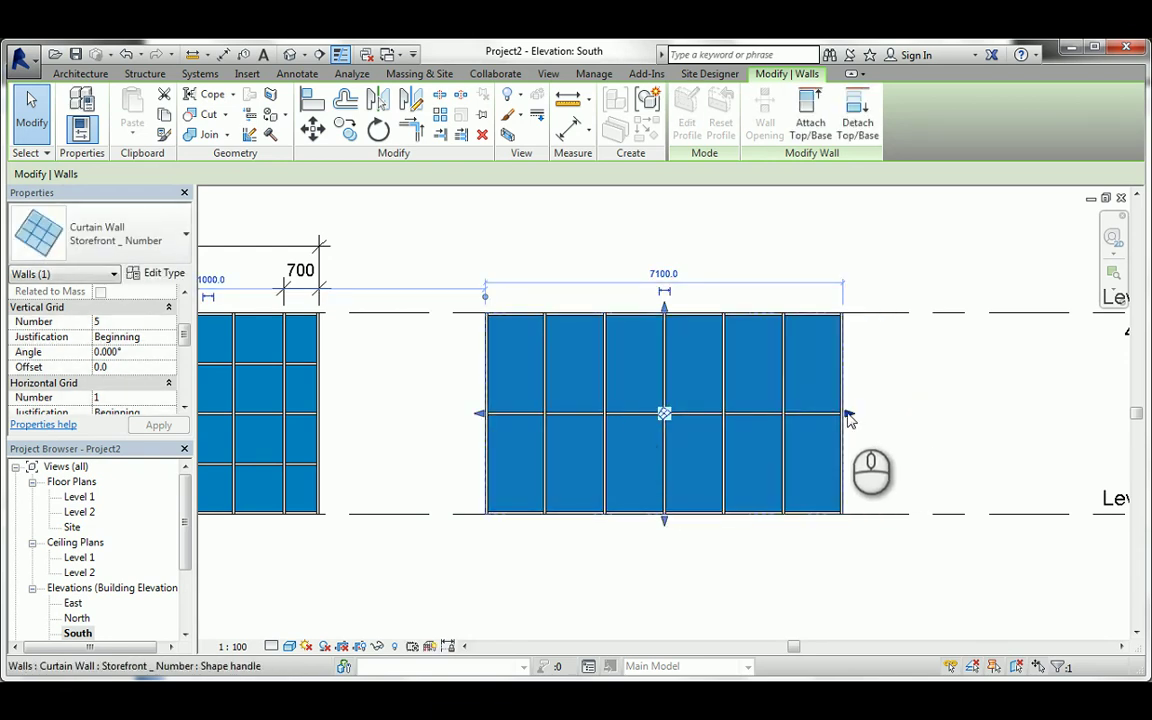
left_click_drag(848, 416, 1010, 417)
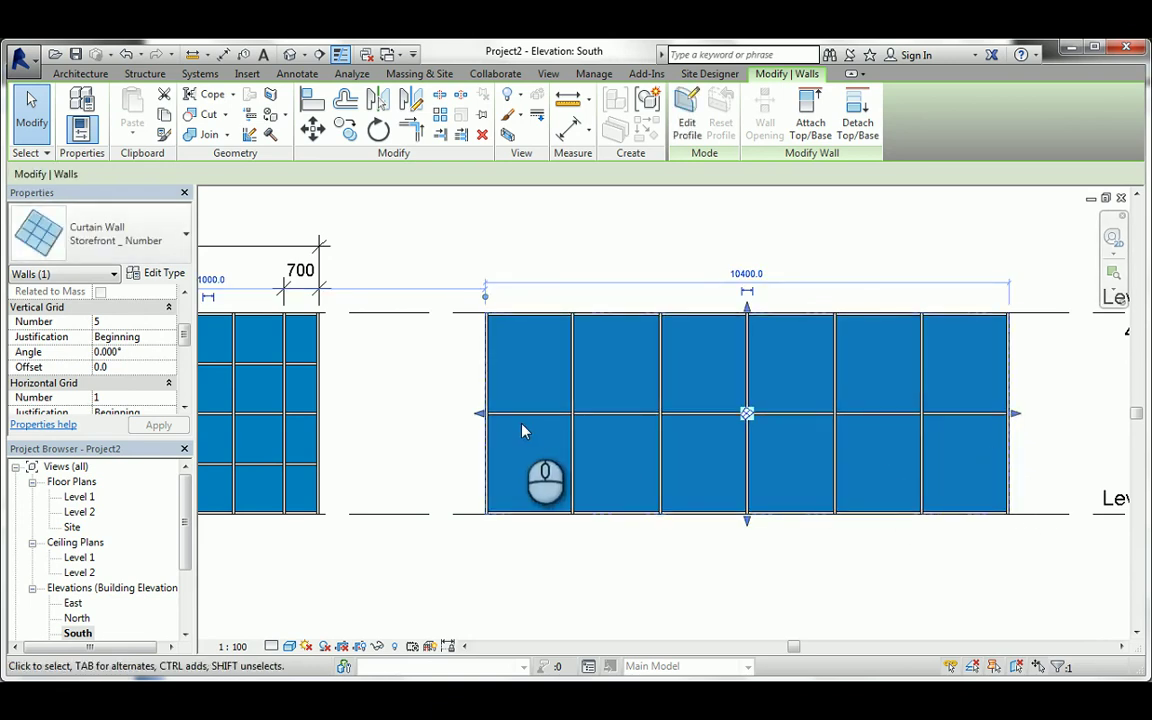
- Set the wall's Horizontal Grid number to 2 and its Vertical Grid number to 6
left_click(116, 398)
type("2")
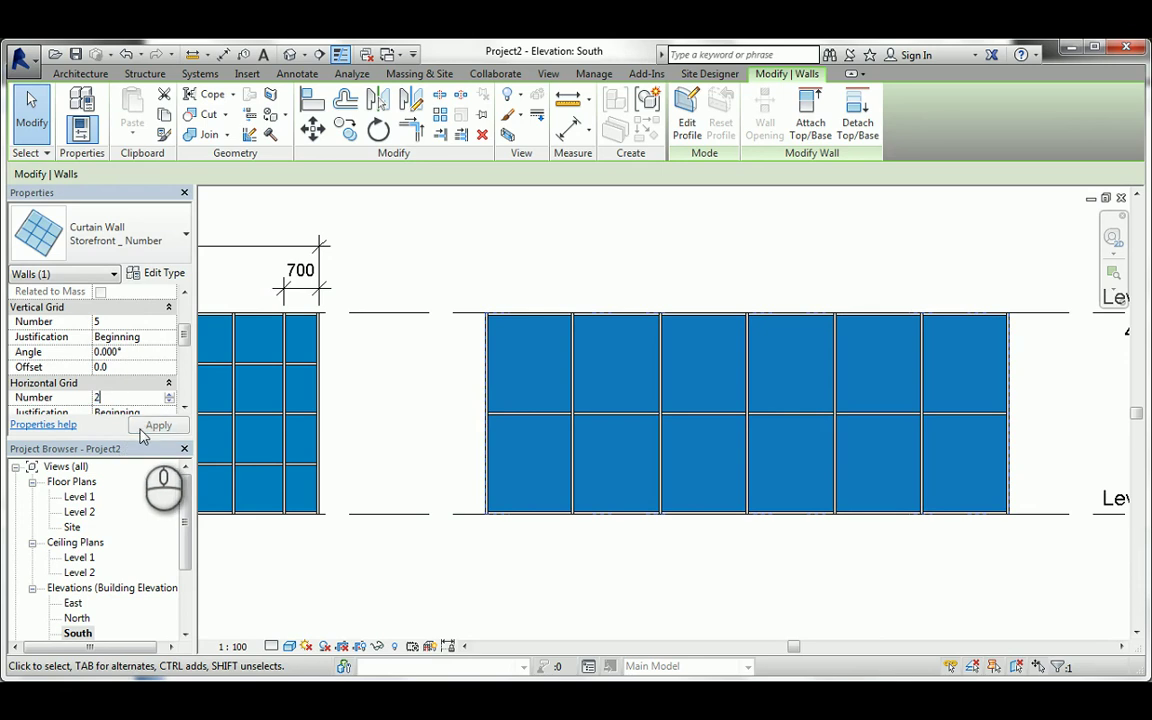
left_click(156, 426)
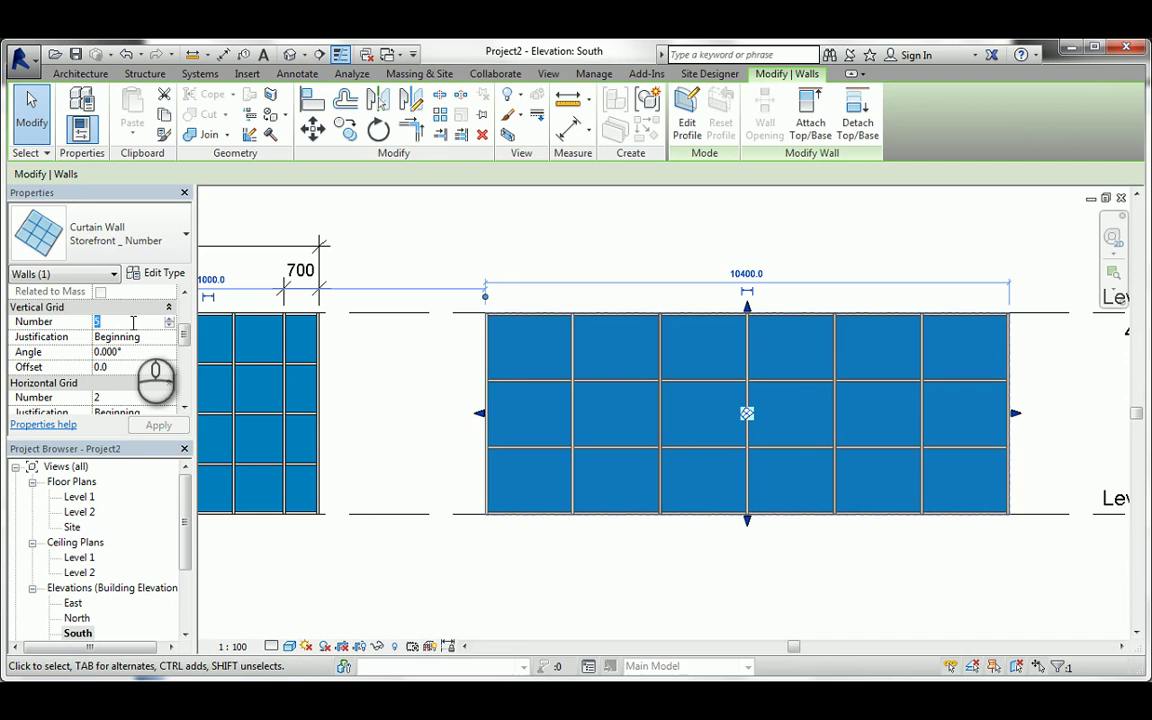
type("6")
left_click(158, 425)
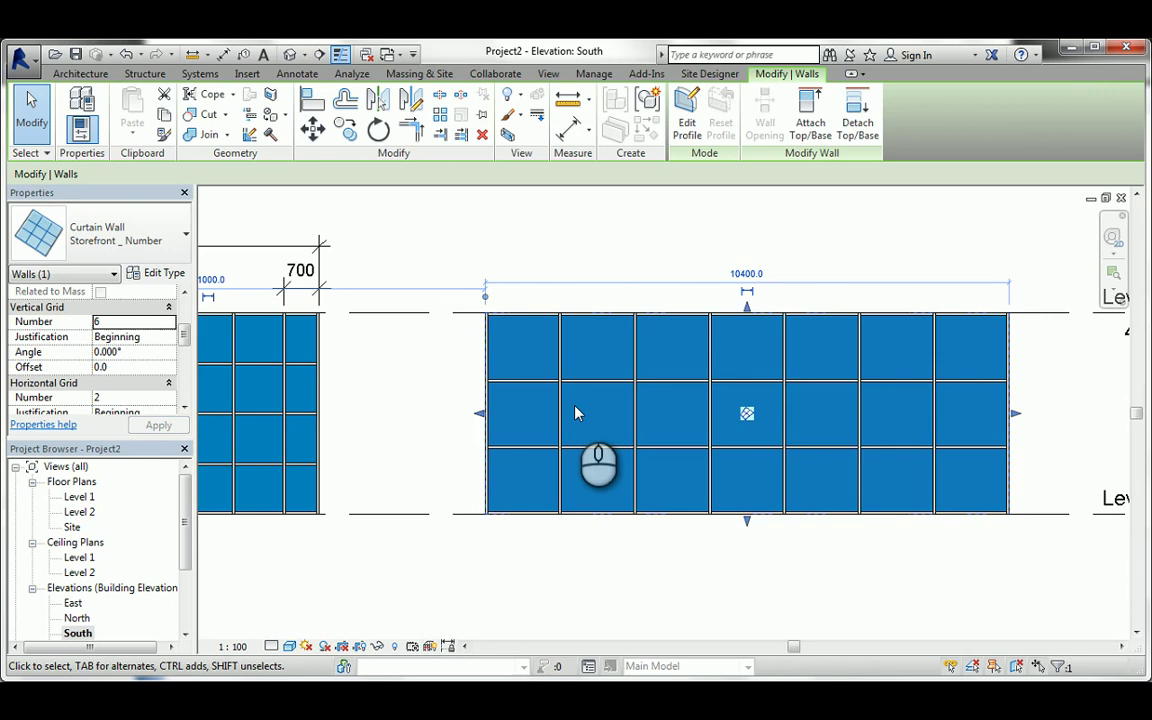
- Review the grid layout and spacing parameters in the Storefront _ Number type properties without changing them
middle_click_drag(867, 424, 600, 430)
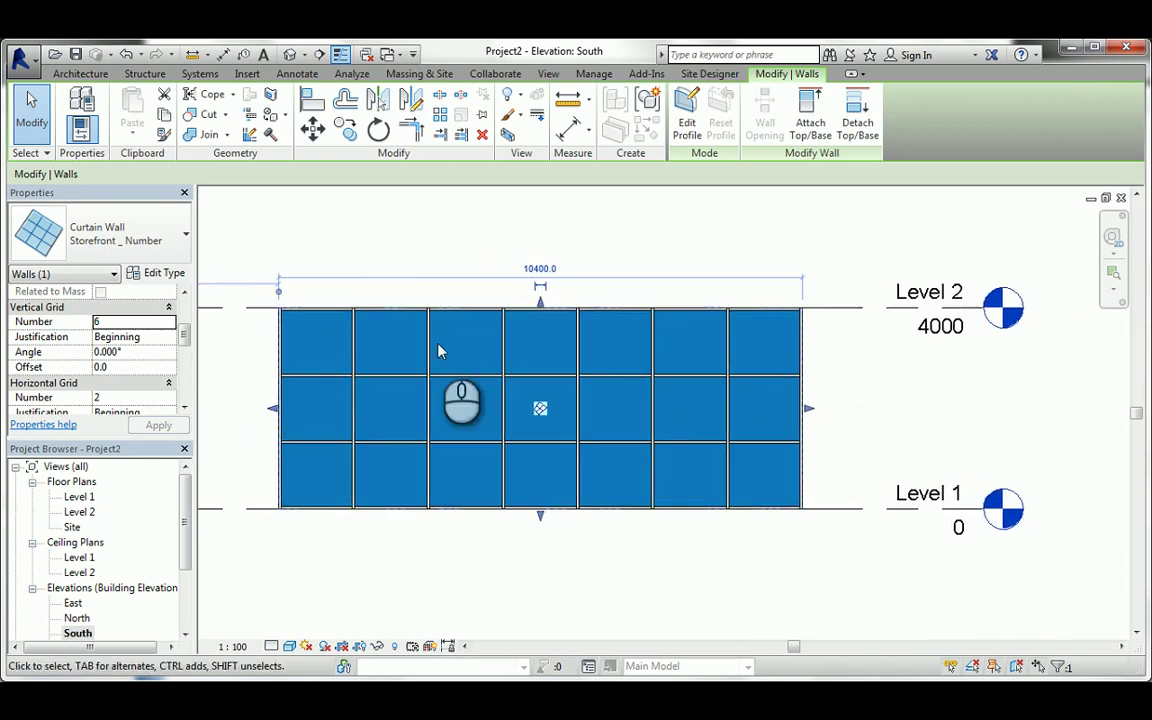
left_click(330, 262)
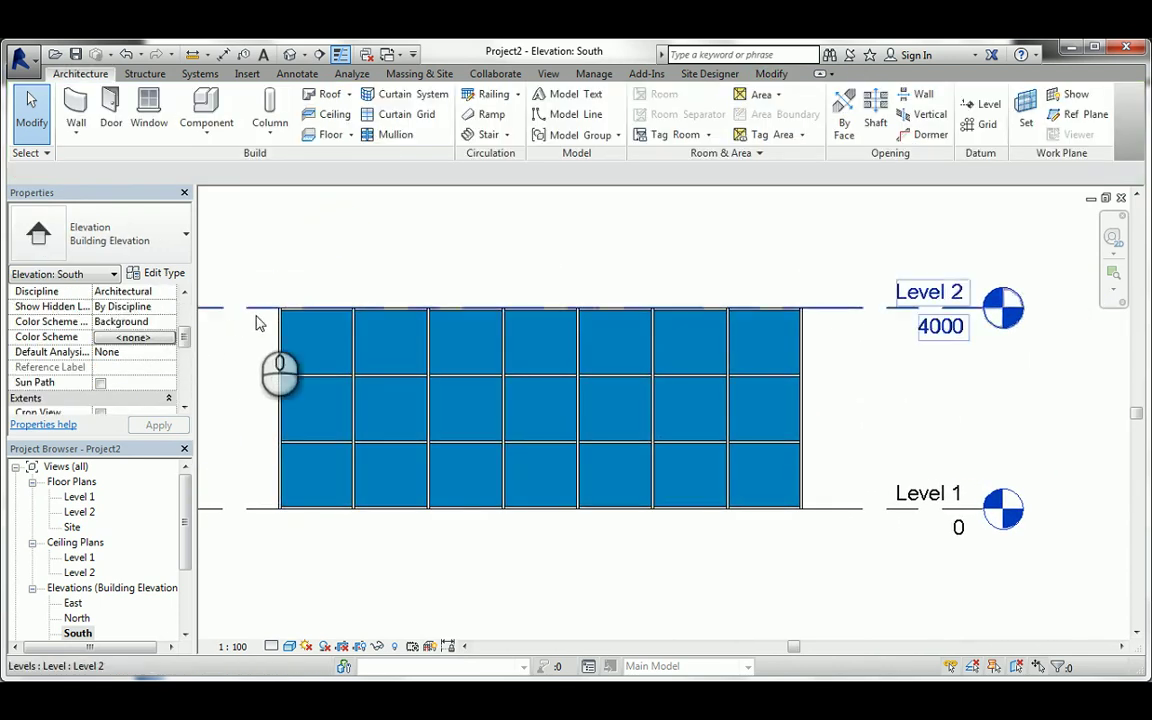
left_click(280, 345)
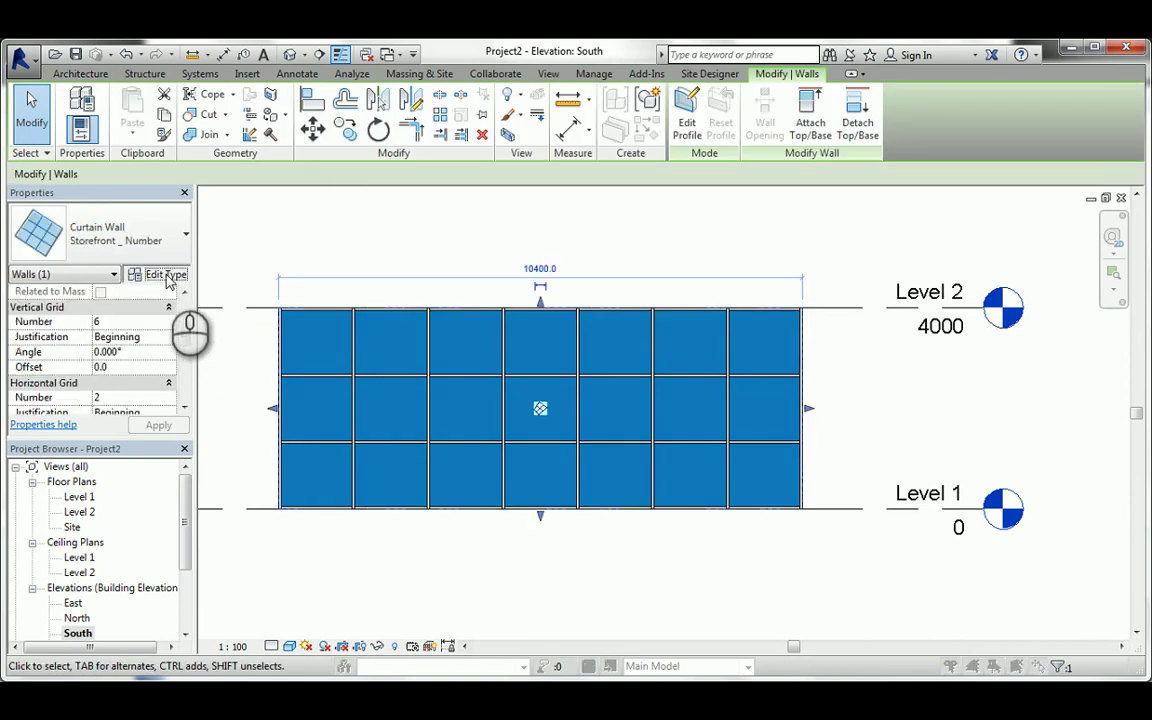
left_click(165, 275)
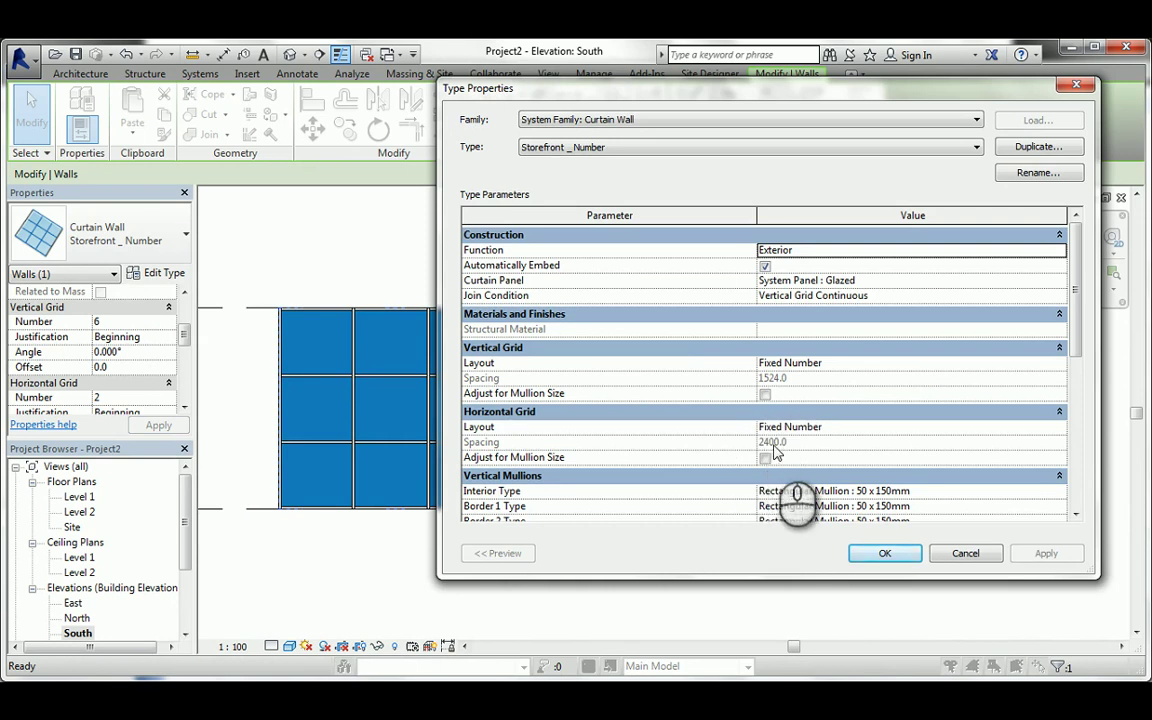
left_click(965, 554)
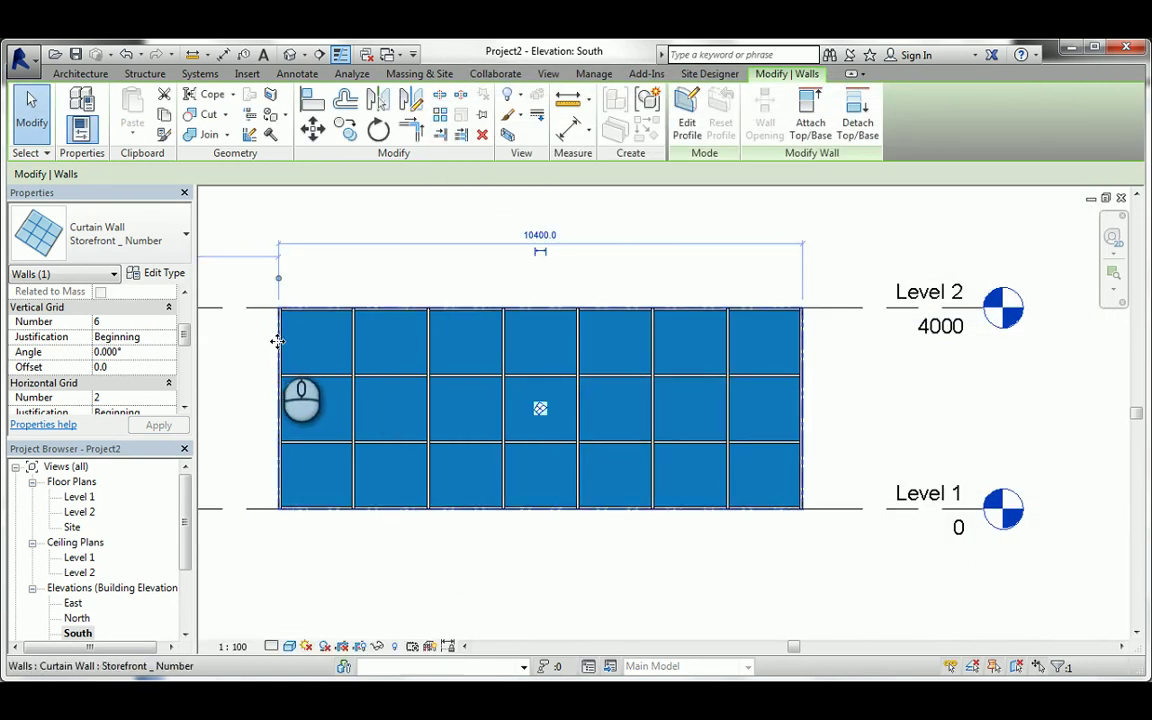
- Copy the Storefront _ Number wall 17600 mm to the right, beyond the level markers
left_click(345, 128)
scroll(316, 228, "down", 4)
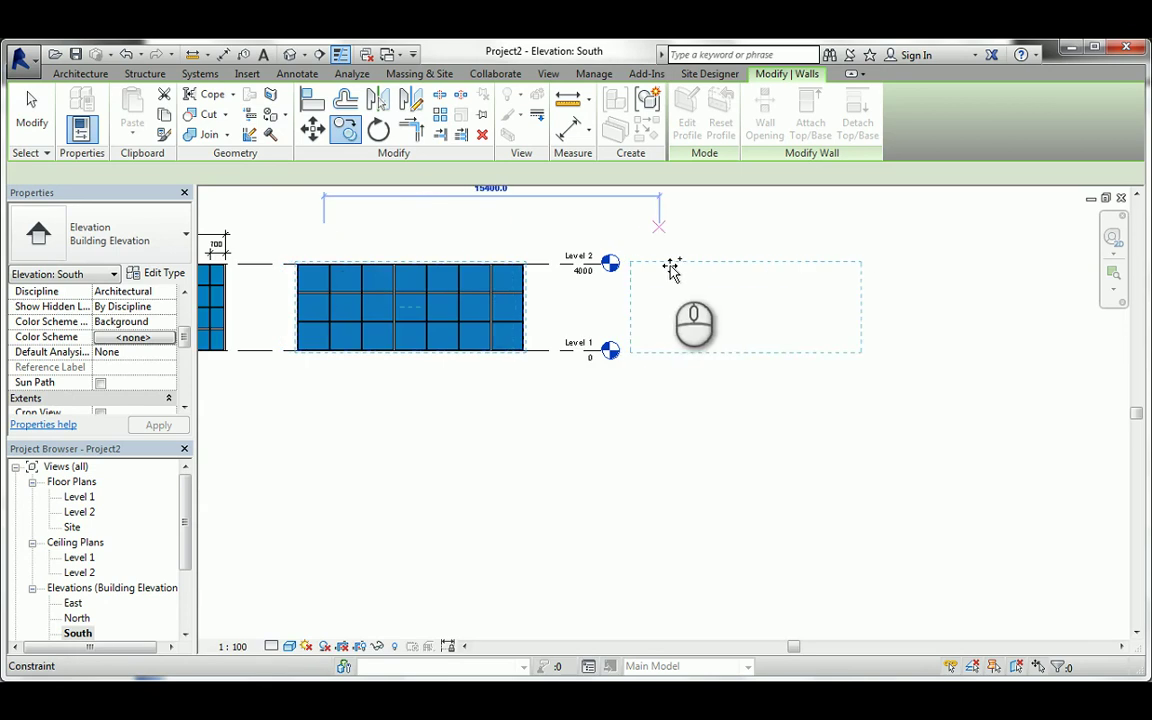
left_click(707, 265)
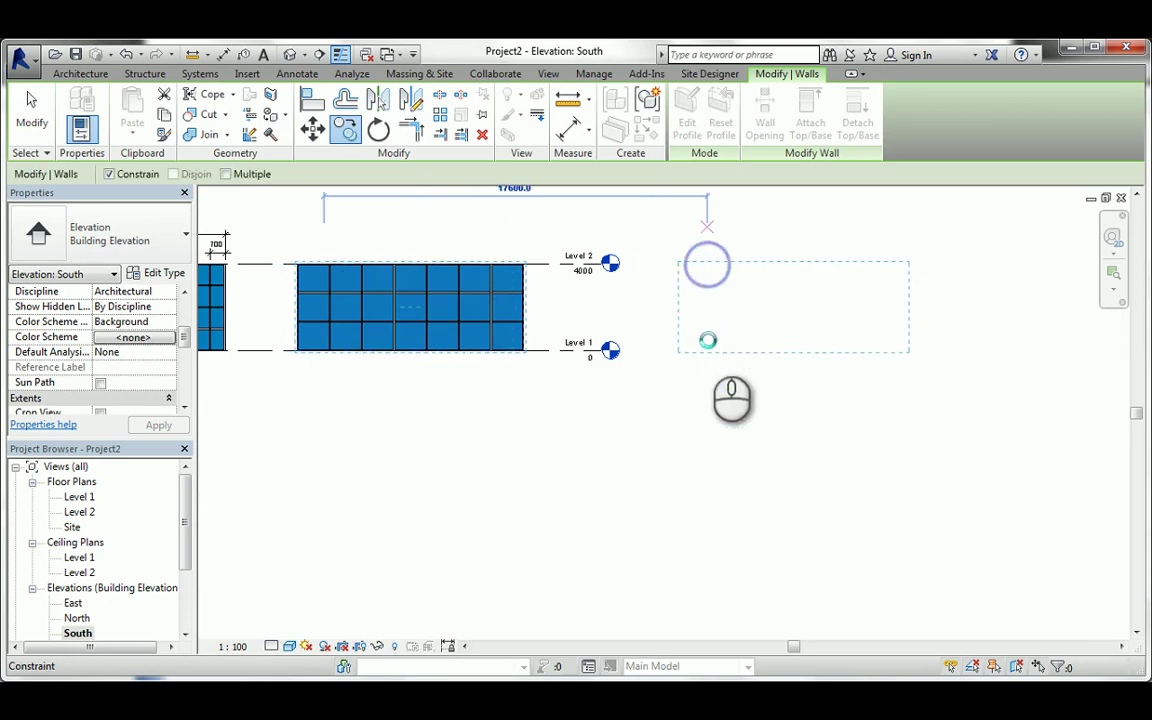
right_click(686, 425)
left_click(726, 230)
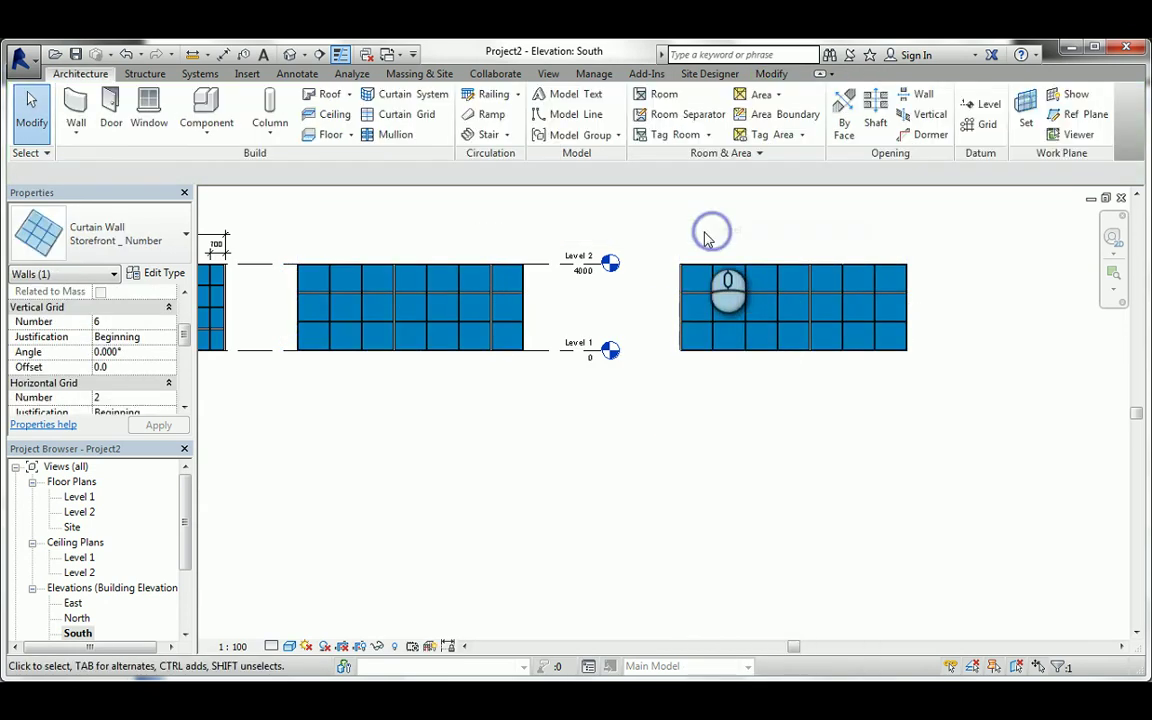
- Set the copied wall's Vertical Grid number to 2
left_click(685, 288)
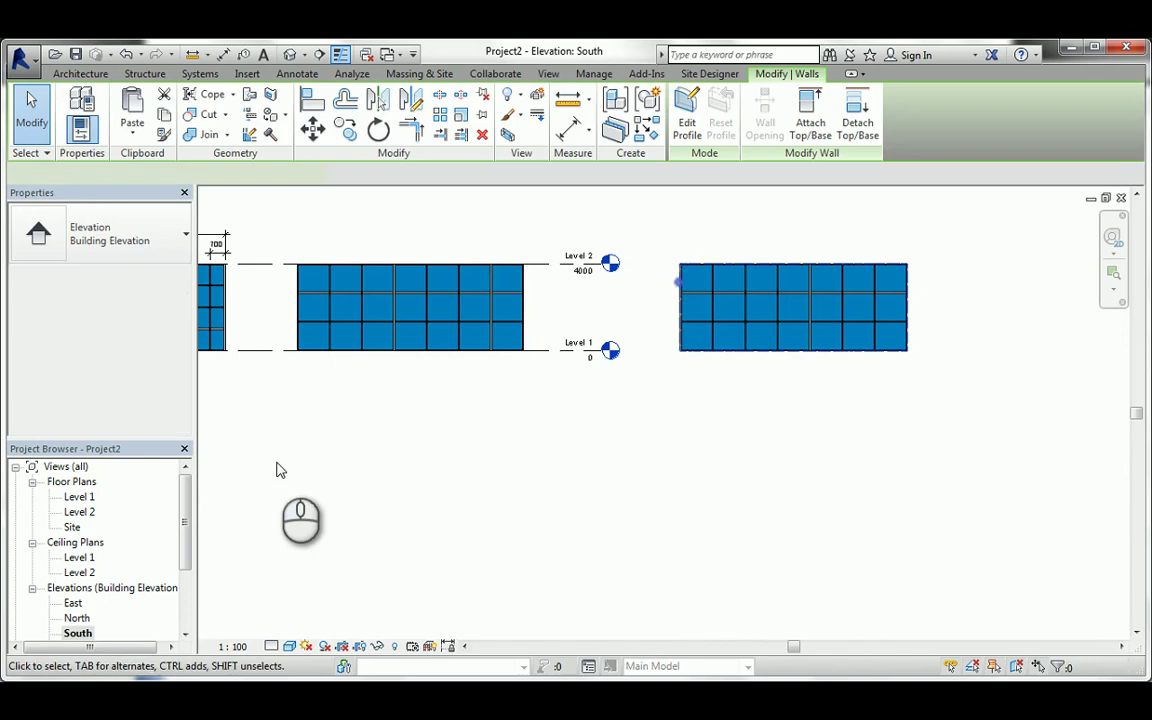
left_click(128, 322)
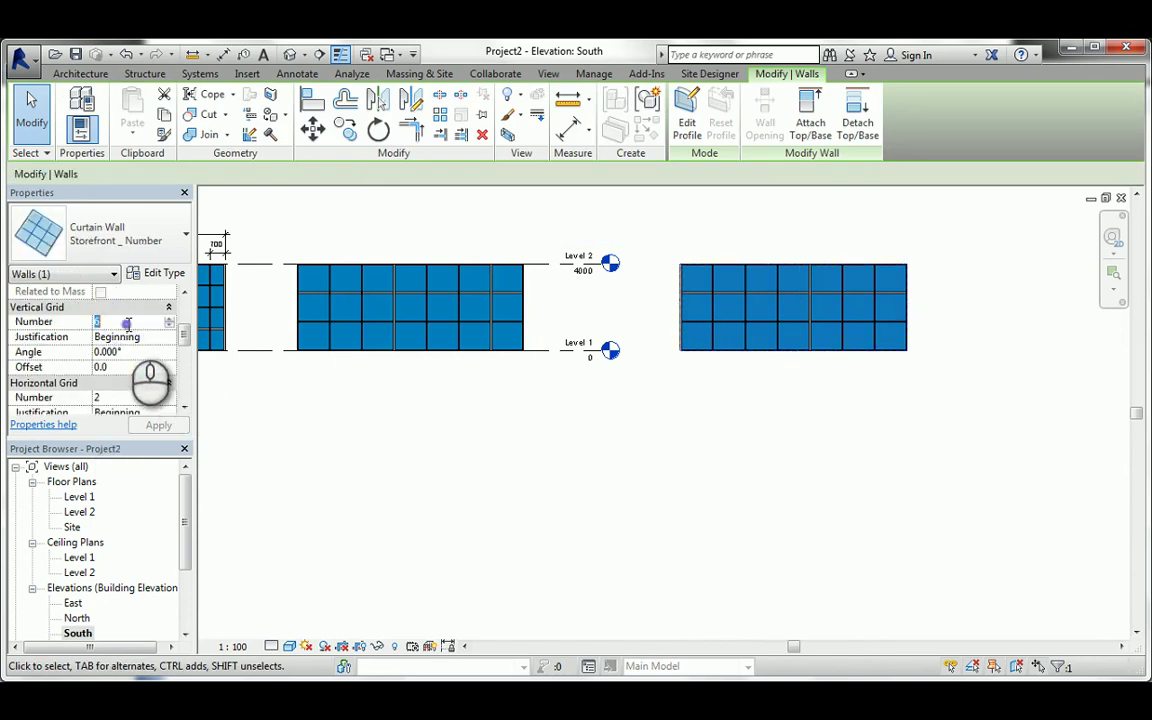
type("2")
left_click(158, 425)
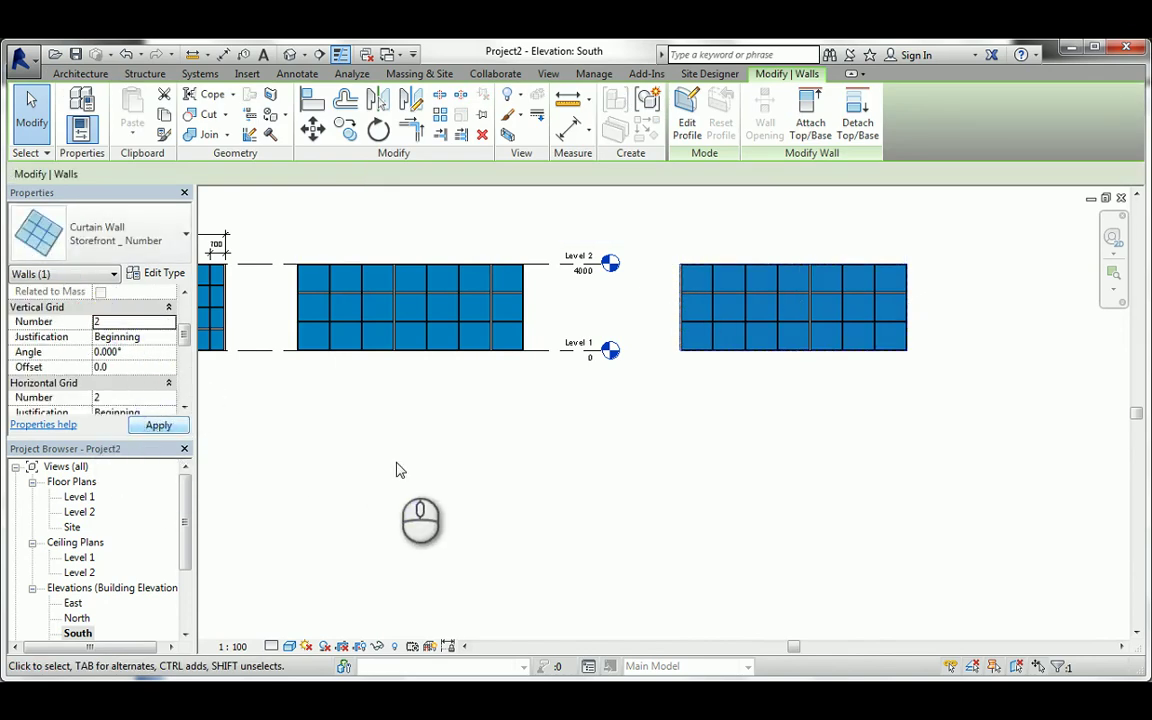
left_click(391, 457)
- Compare the grid number properties of the copied wall, the original Storefront _ Number wall and the Fixed Distance wall
middle_click_drag(279, 388, 363, 426)
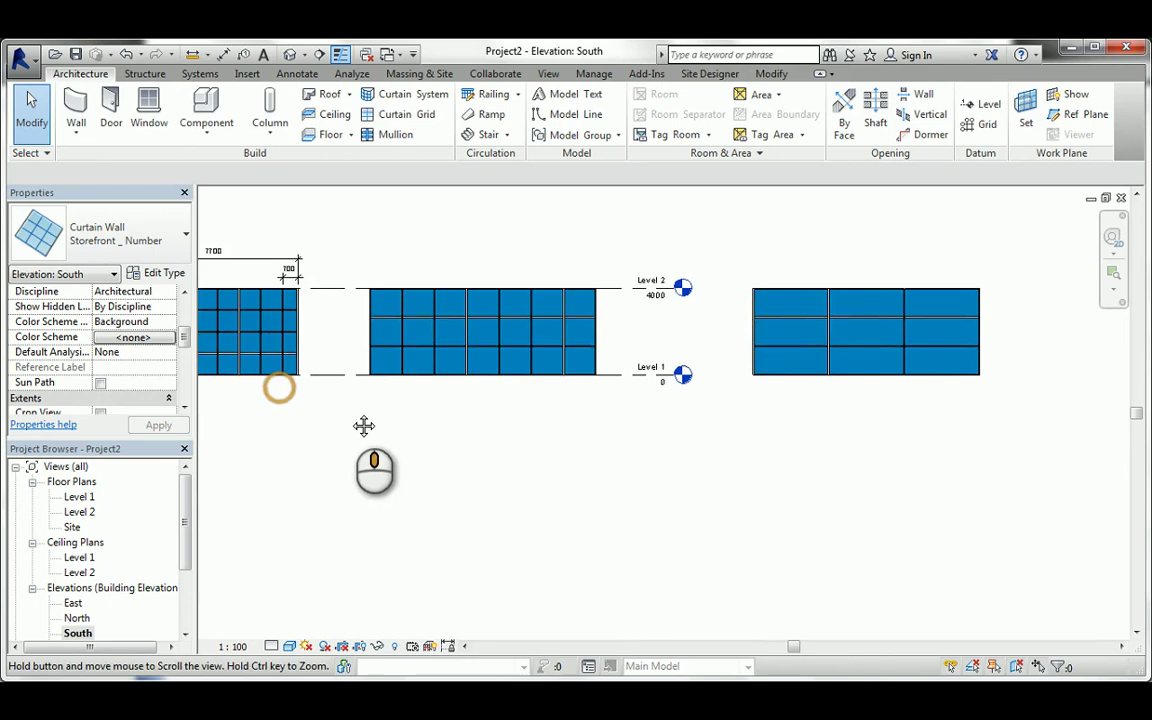
scroll(788, 355, "up", 2)
left_click(778, 290)
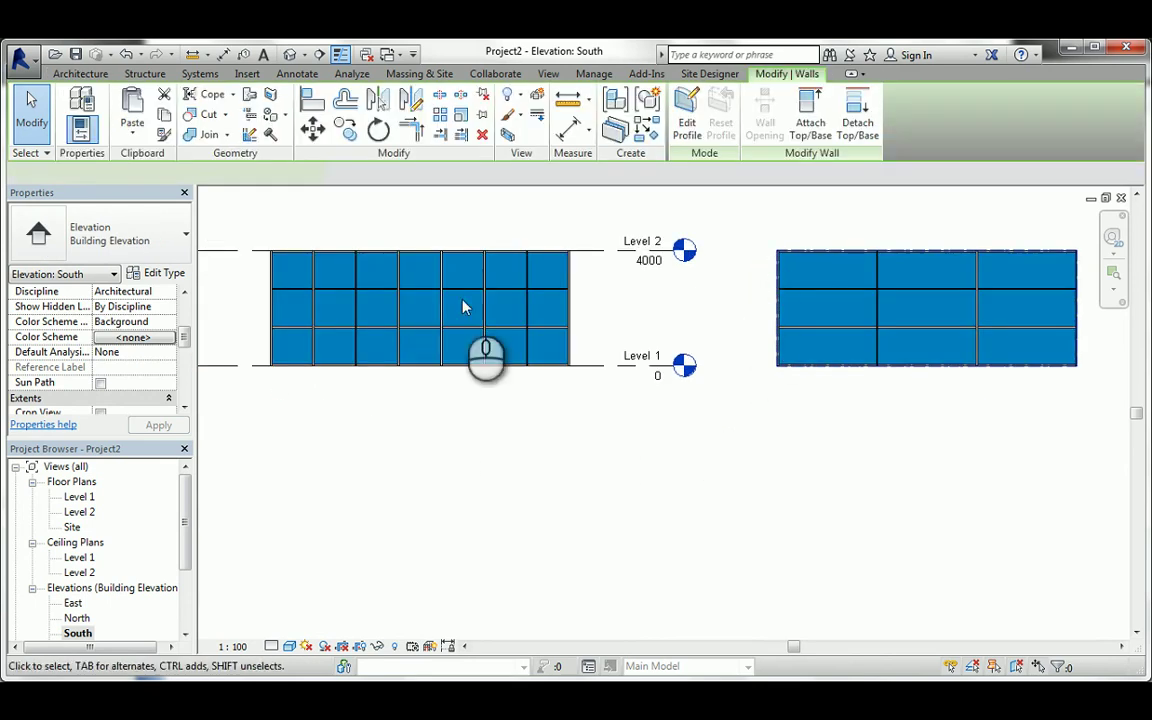
left_click(185, 335)
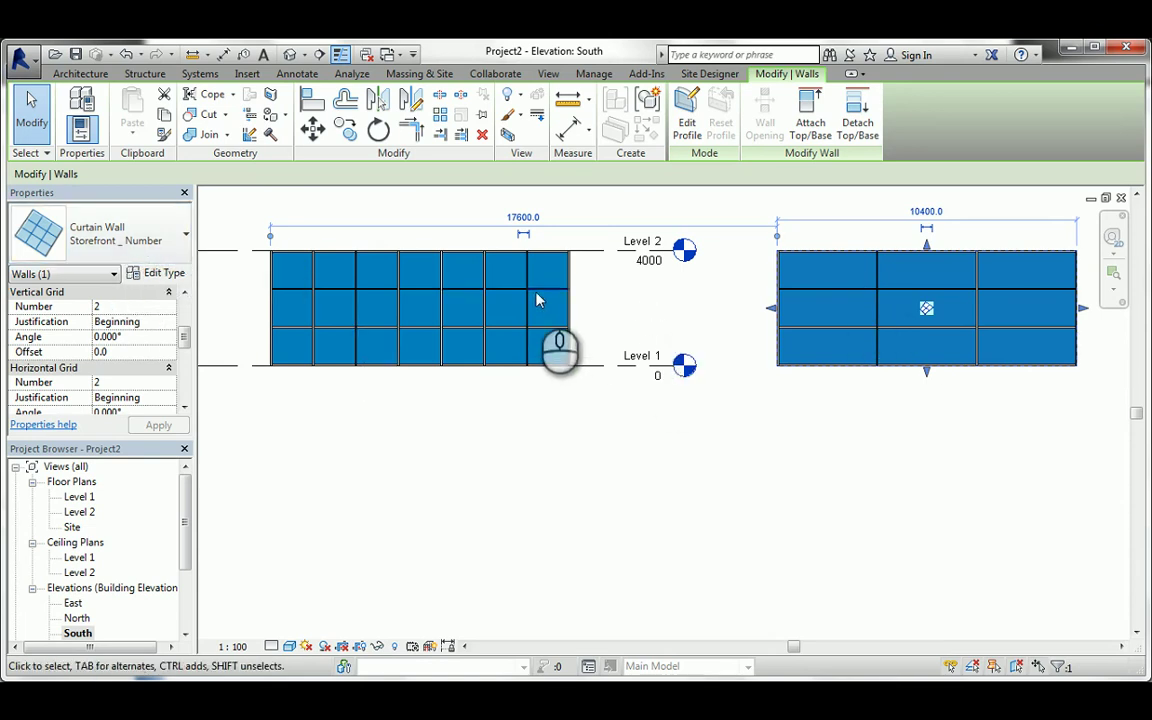
left_click(571, 285)
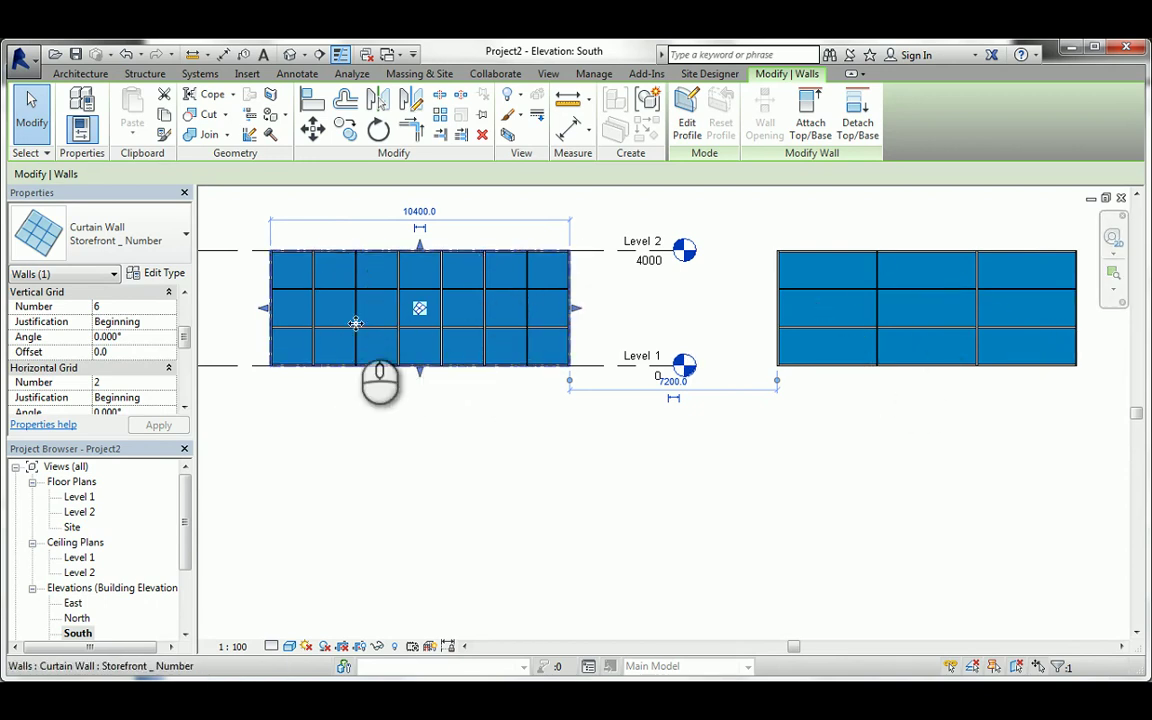
middle_click_drag(356, 323, 613, 330)
left_click(652, 313)
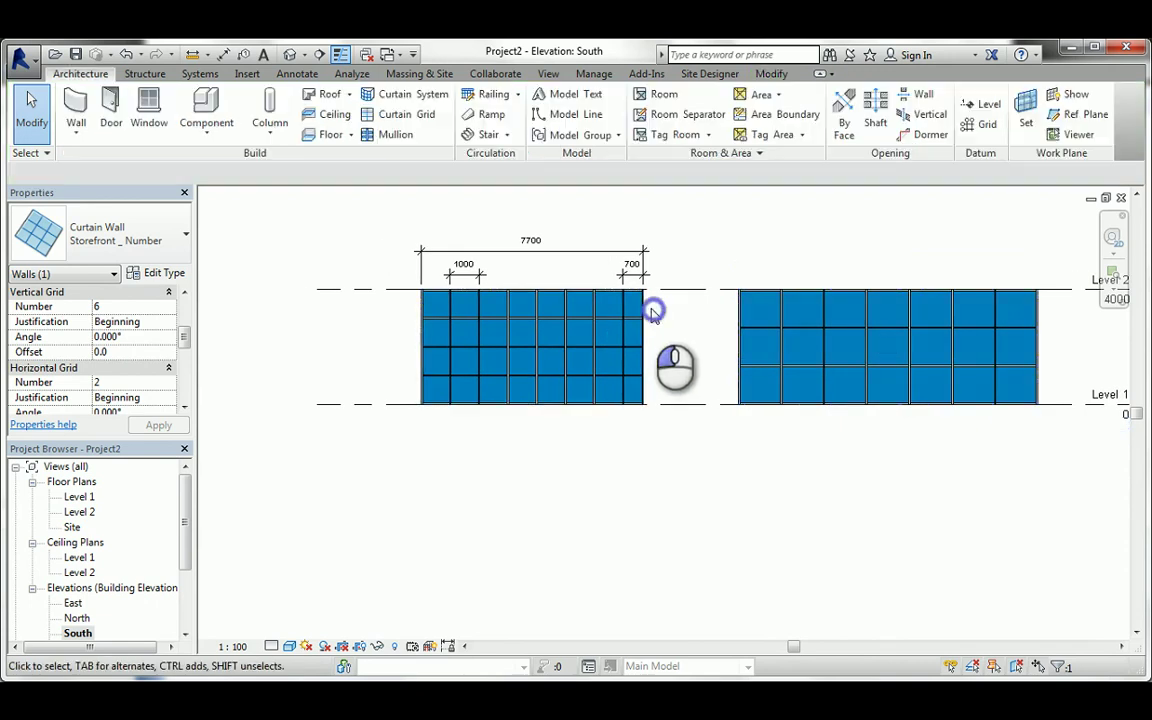
left_click(643, 312)
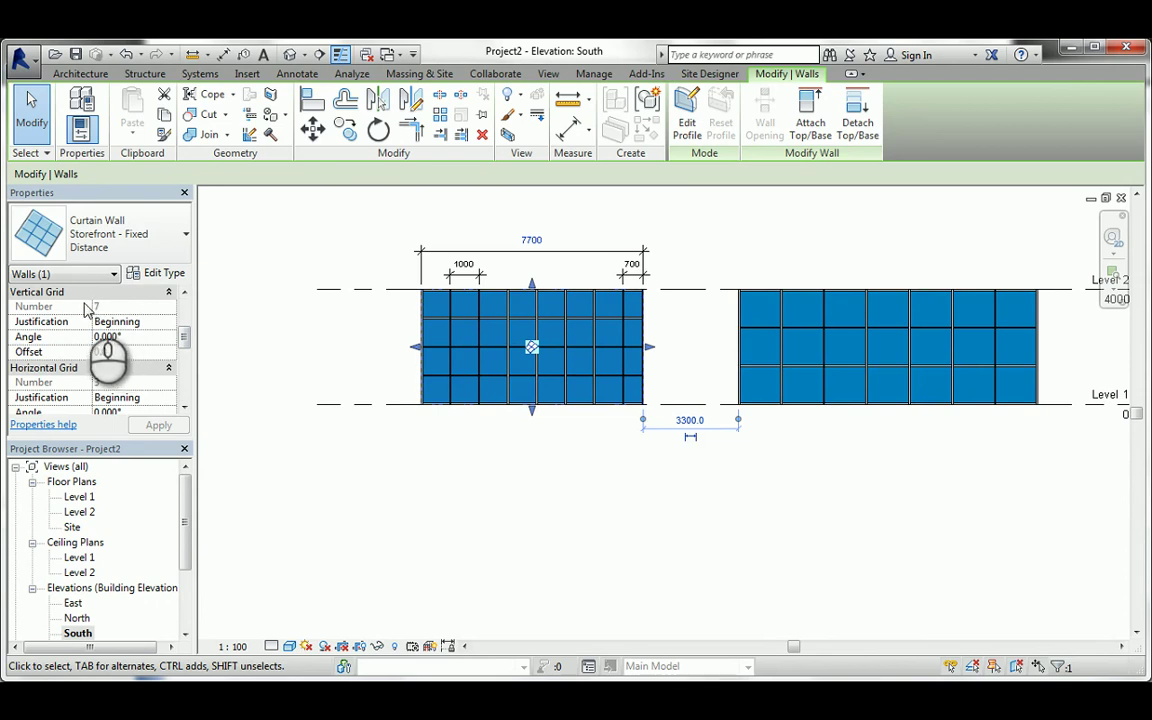
- Review the grid layout and spacing settings of the Storefront - Fixed Distance type without changing them
left_click(141, 274)
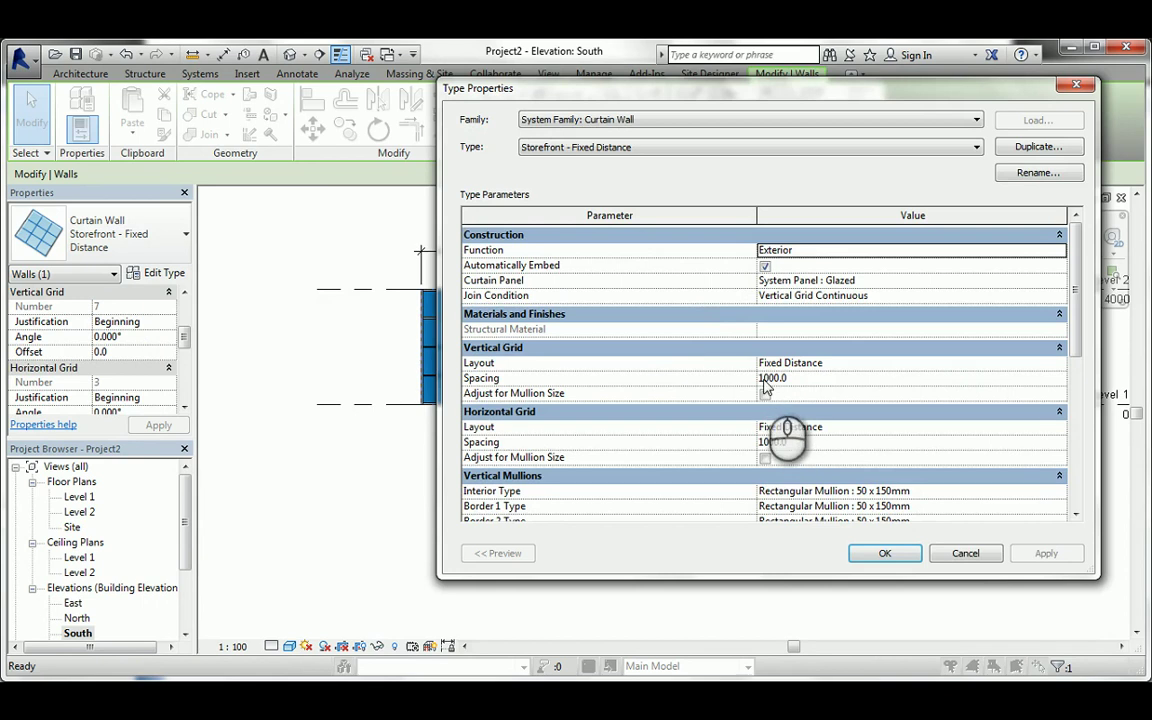
left_click(962, 553)
left_click(443, 535)
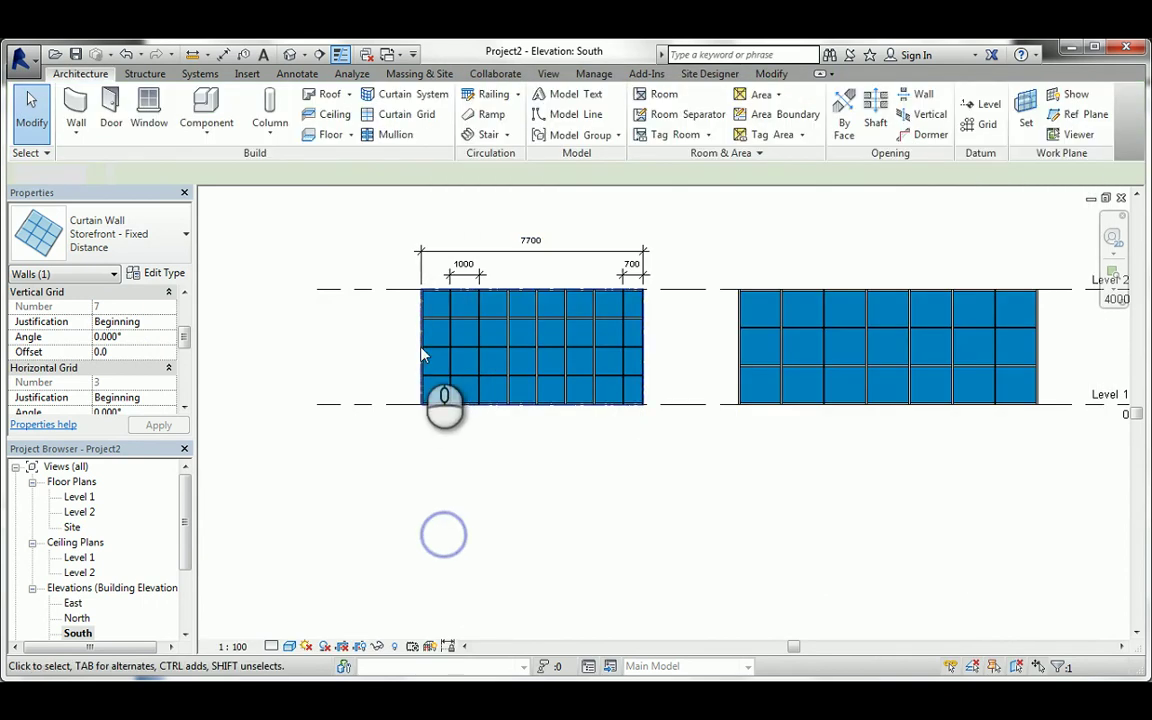
- Copy the Storefront - Fixed Distance wall 9700 mm to the left of the original
left_click(421, 355)
left_click(344, 126)
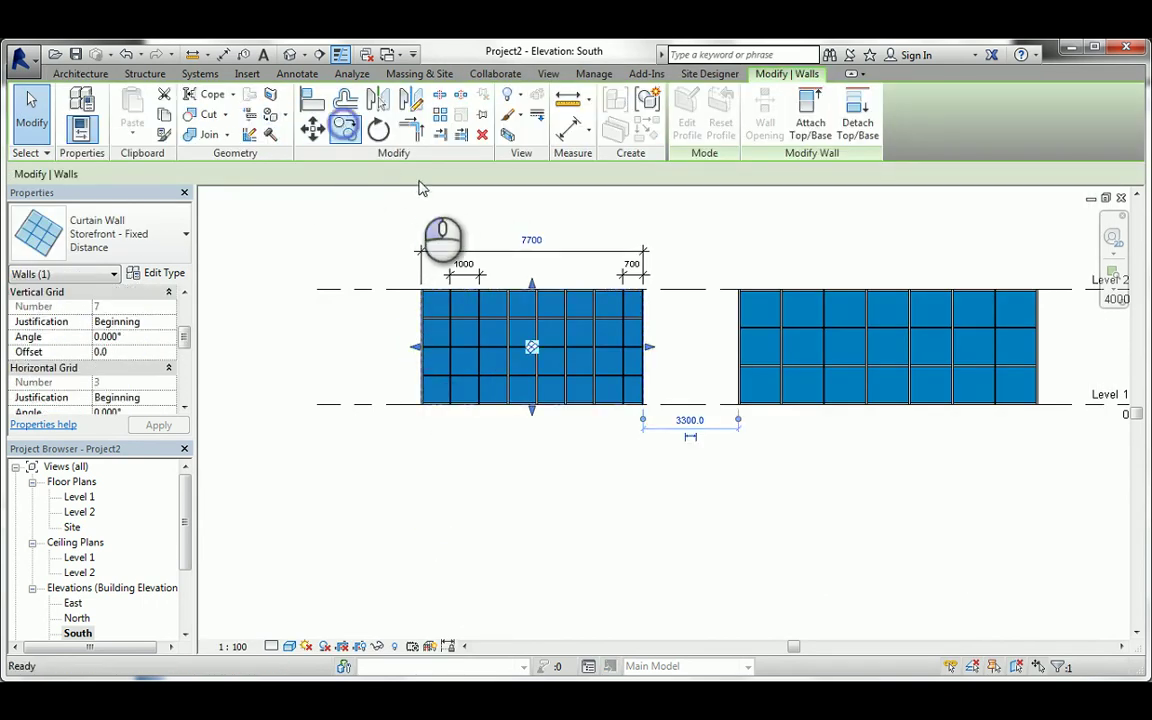
left_click(440, 218)
middle_click_drag(231, 217, 429, 244)
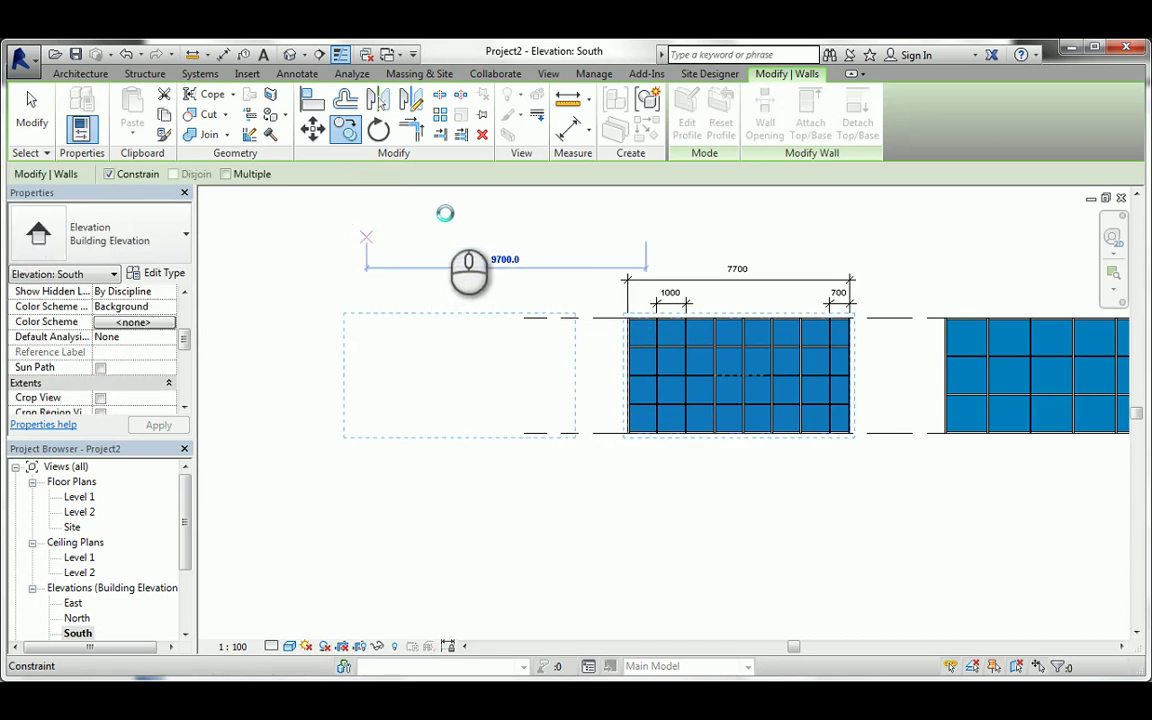
left_click(446, 218)
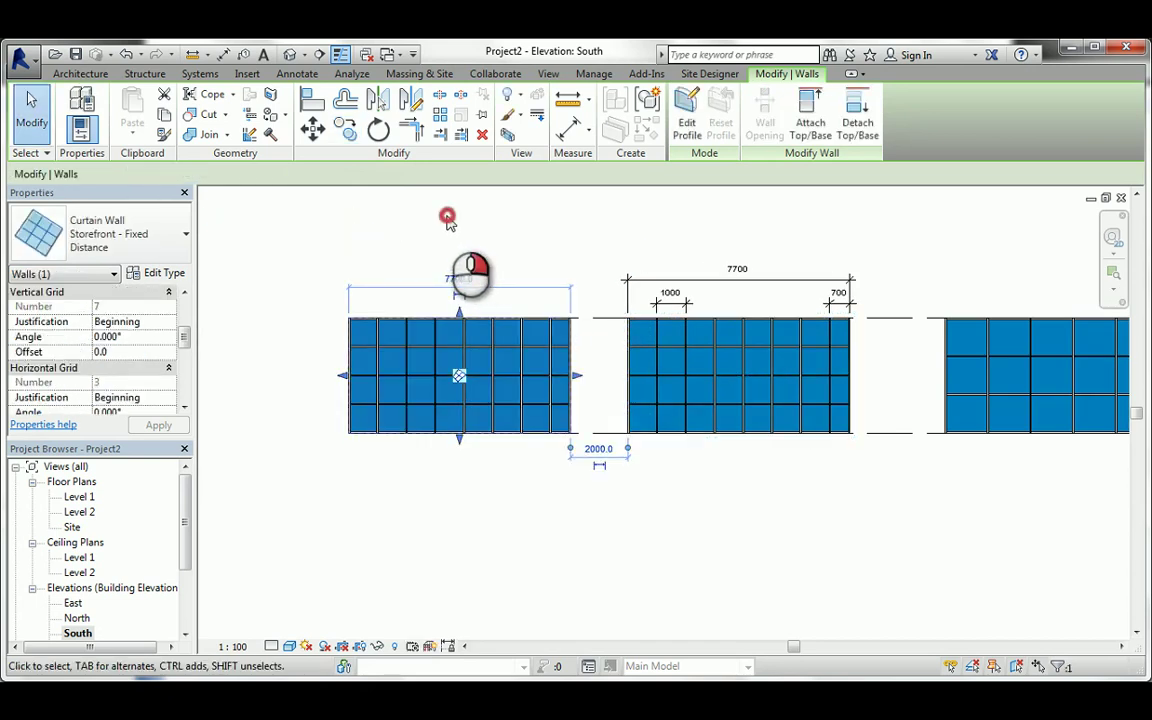
right_click(448, 216)
left_click(477, 228)
left_click(368, 334)
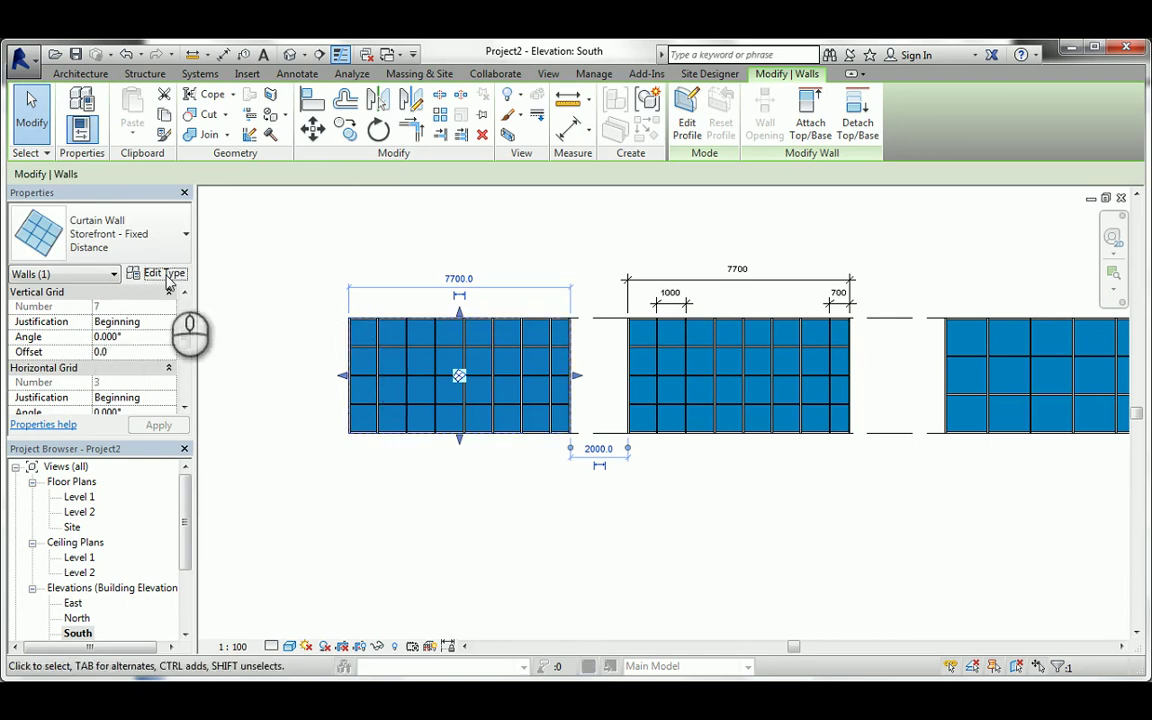
- Set the vertical and horizontal grid spacing of the Storefront - Fixed Distance type to 2000 mm
left_click(165, 274)
left_click(765, 379)
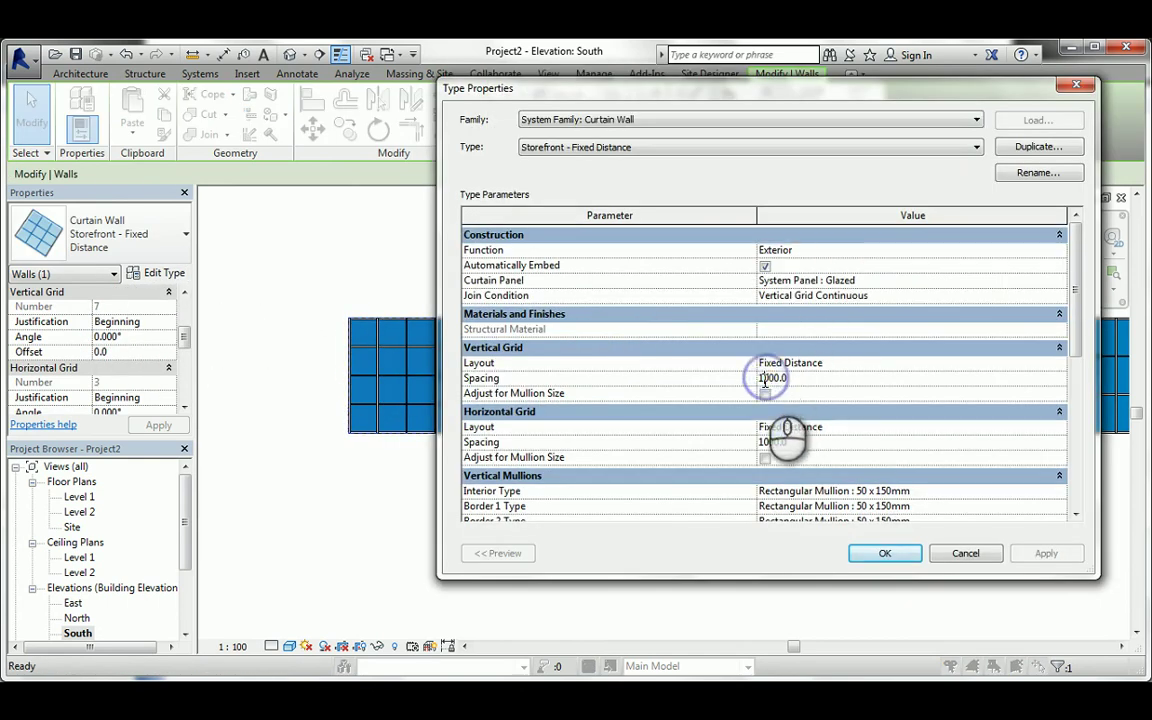
type("2")
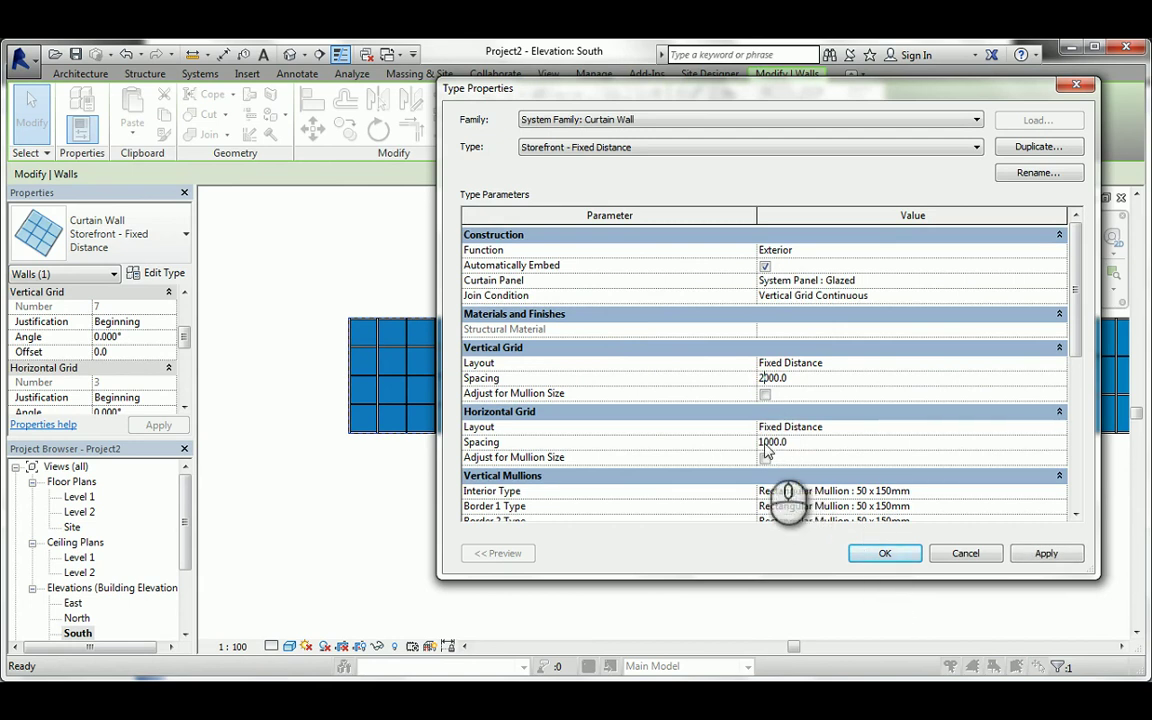
type("2")
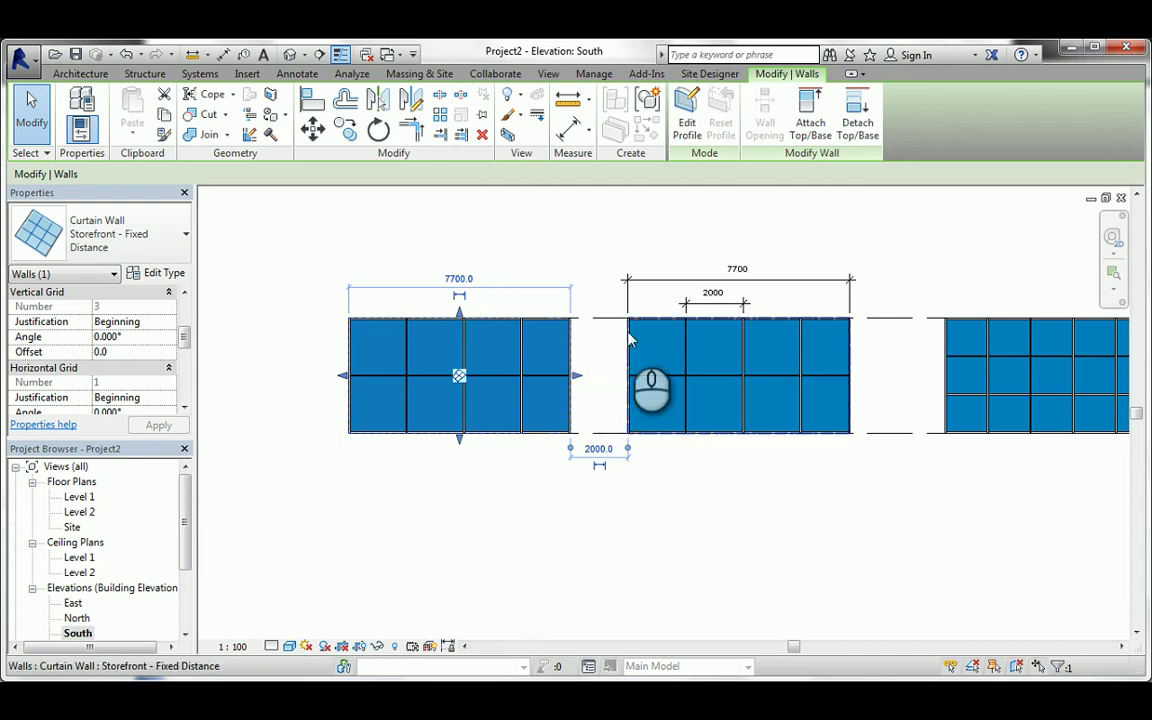
- Delete the copied Storefront _ Number wall beyond the level markers
middle_click_drag(905, 380, 300, 380)
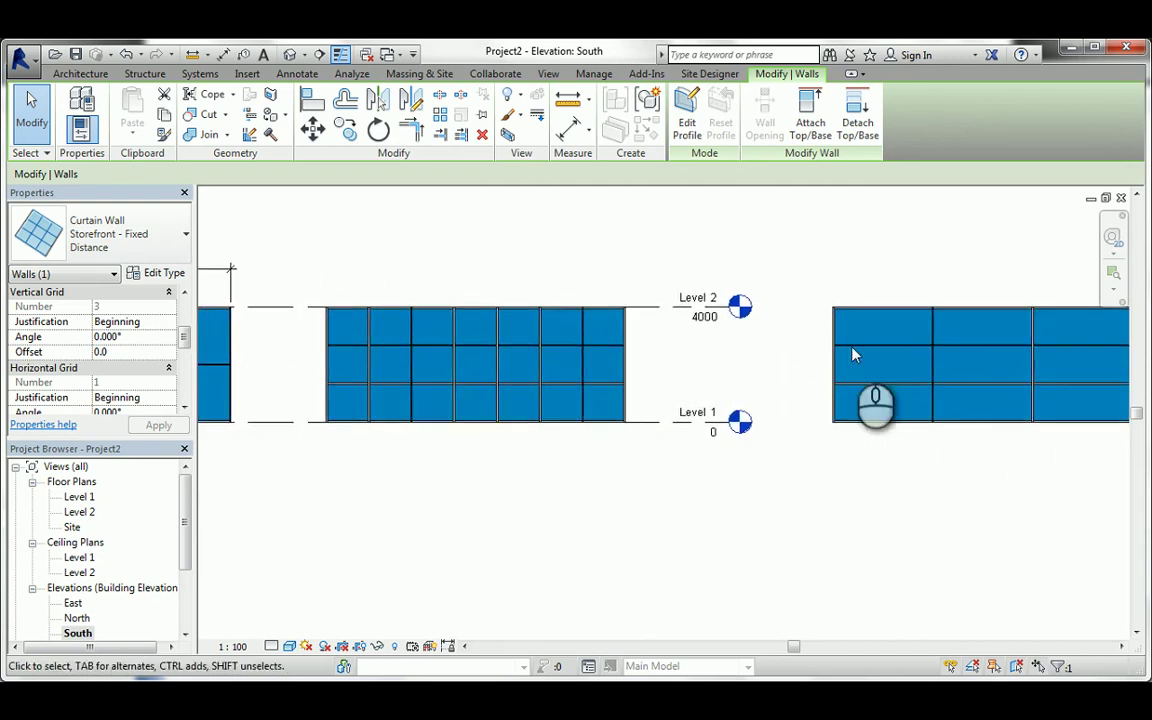
middle_click_drag(853, 355, 812, 386)
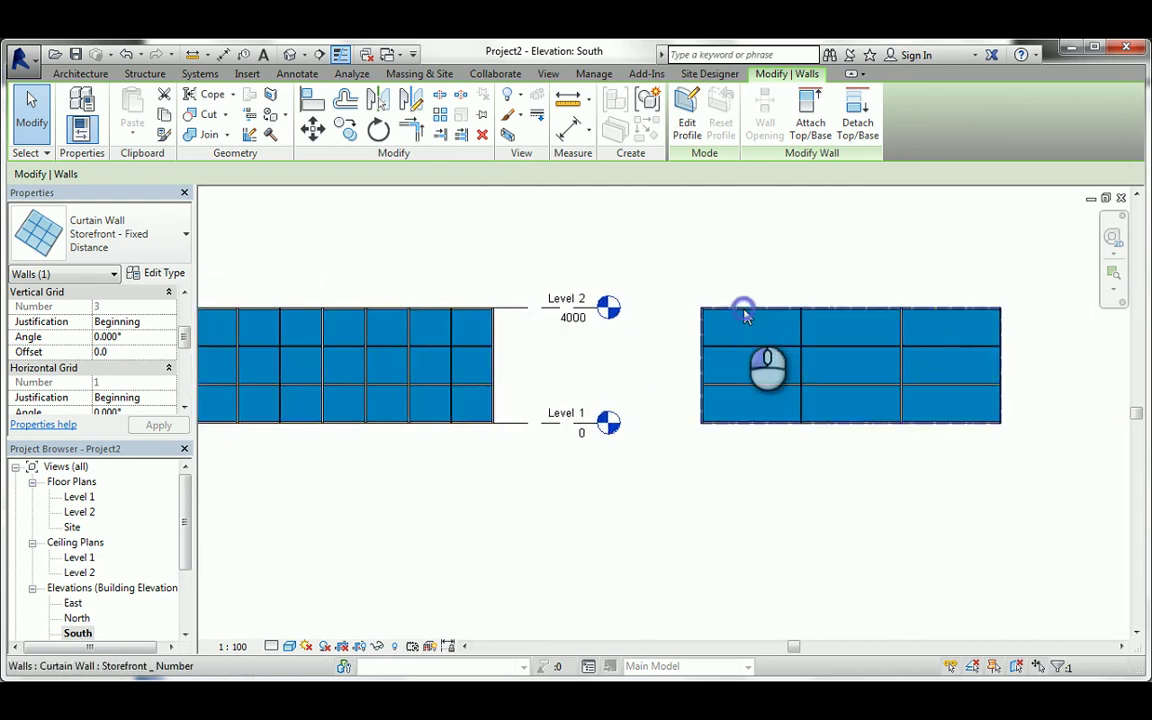
key("Delete")
- Undo the Fixed Distance type's spacing change and remove the copied wall to the left of the dimensioned original
middle_click_drag(728, 319, 971, 334)
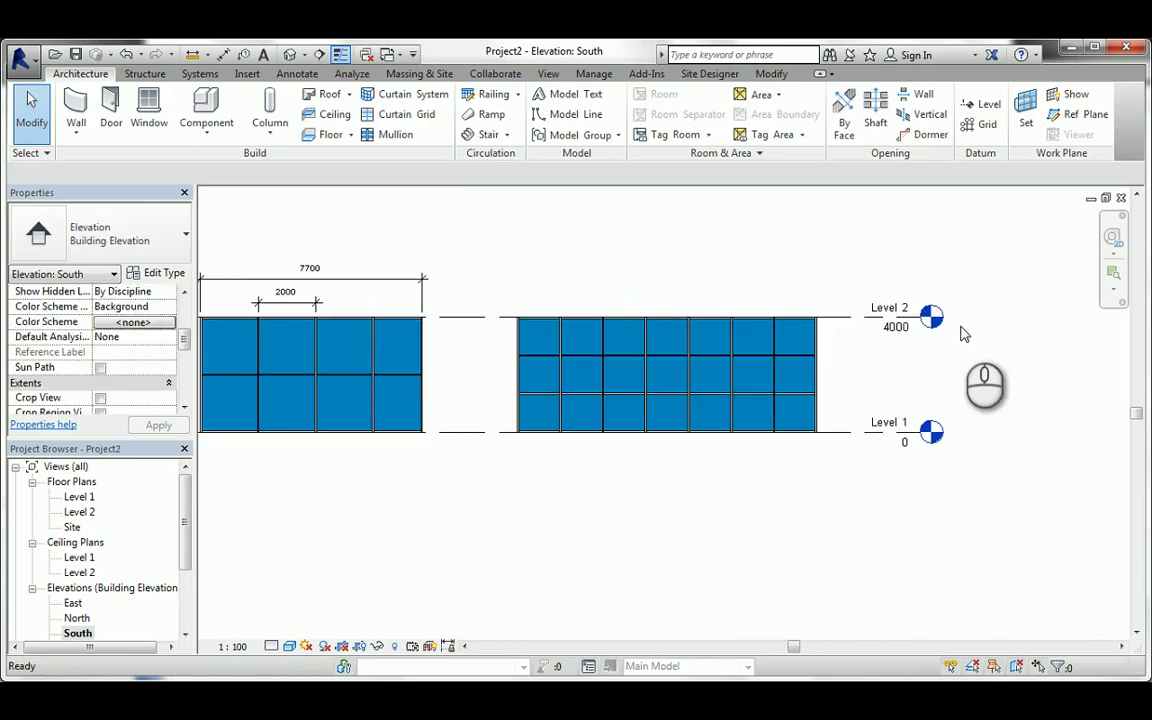
scroll(963, 334, "right", 3, "shift")
scroll(963, 330, "left", 7, "shift")
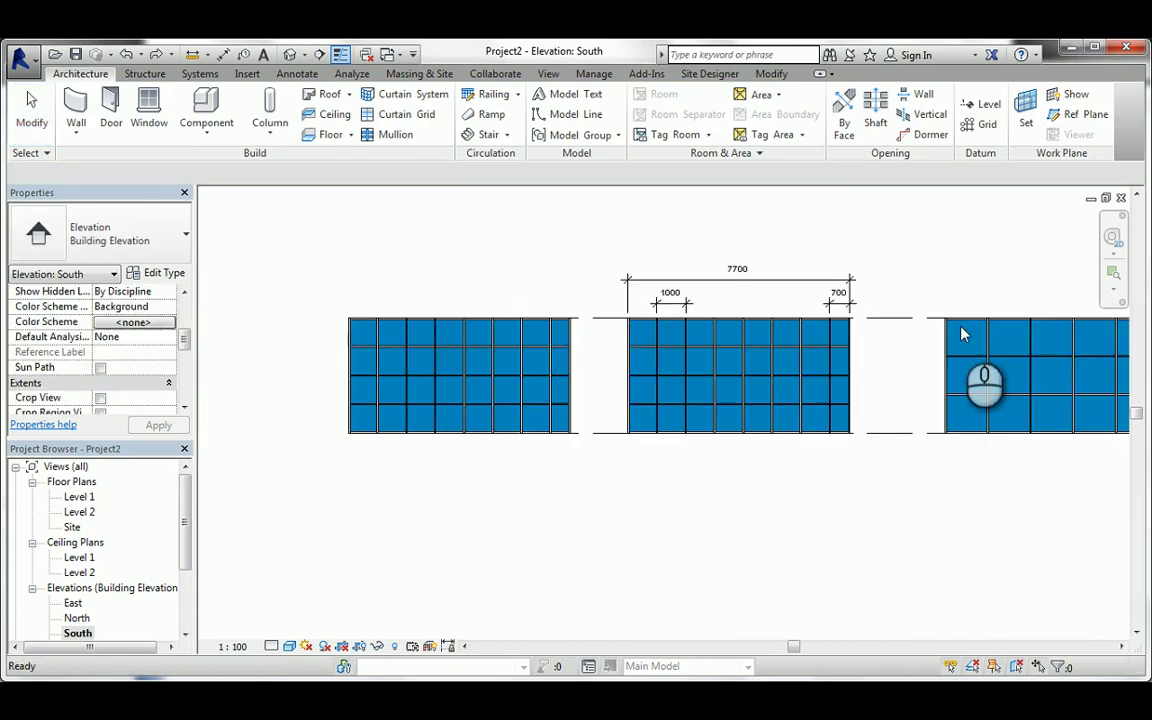
left_click(532, 320)
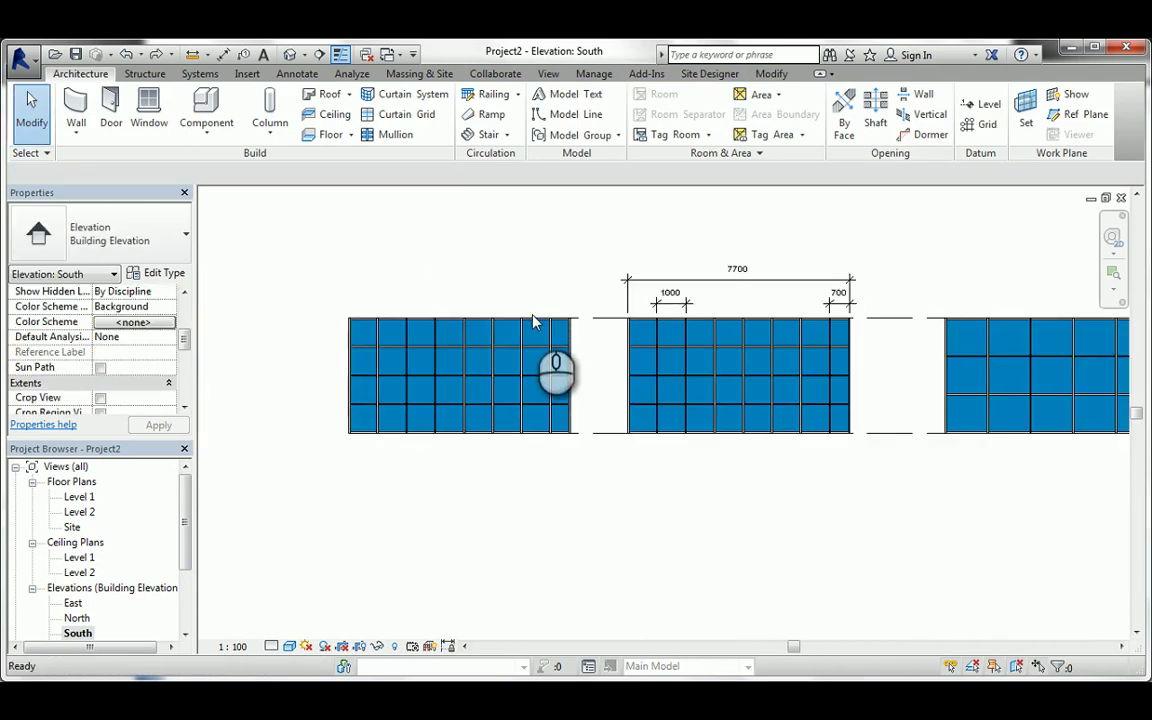
key("Delete")
scroll(533, 320, "down", 3)
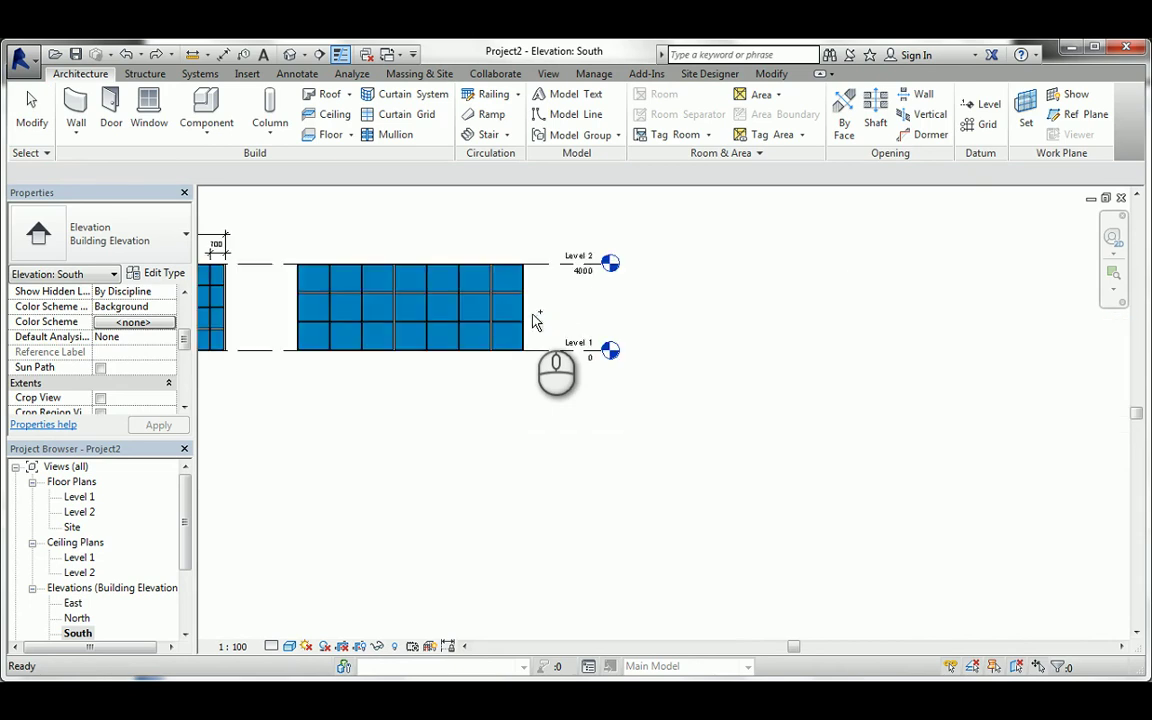
middle_click_drag(525, 316, 707, 346)
scroll(540, 325, "up", 3)
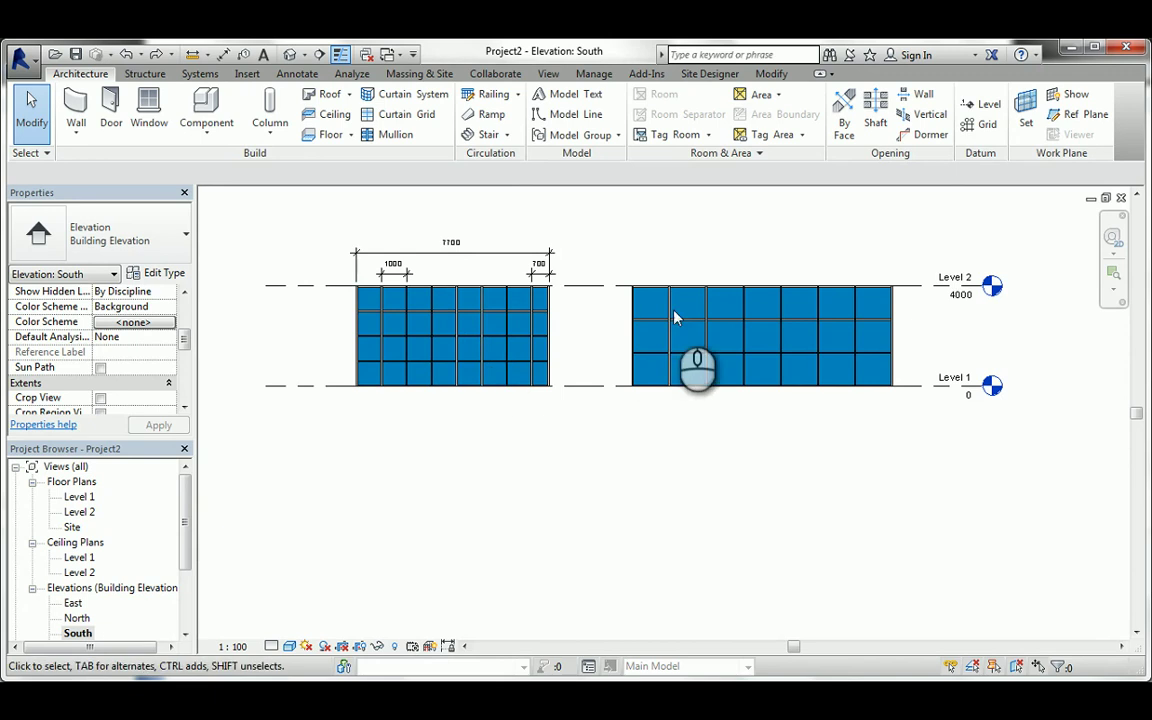
- Extend the Level 1 and Level 2 lines farther right to make room beside the Storefront _ Number wall
middle_click_drag(815, 334, 575, 388)
scroll(589, 336, "down", 1)
left_click(612, 332)
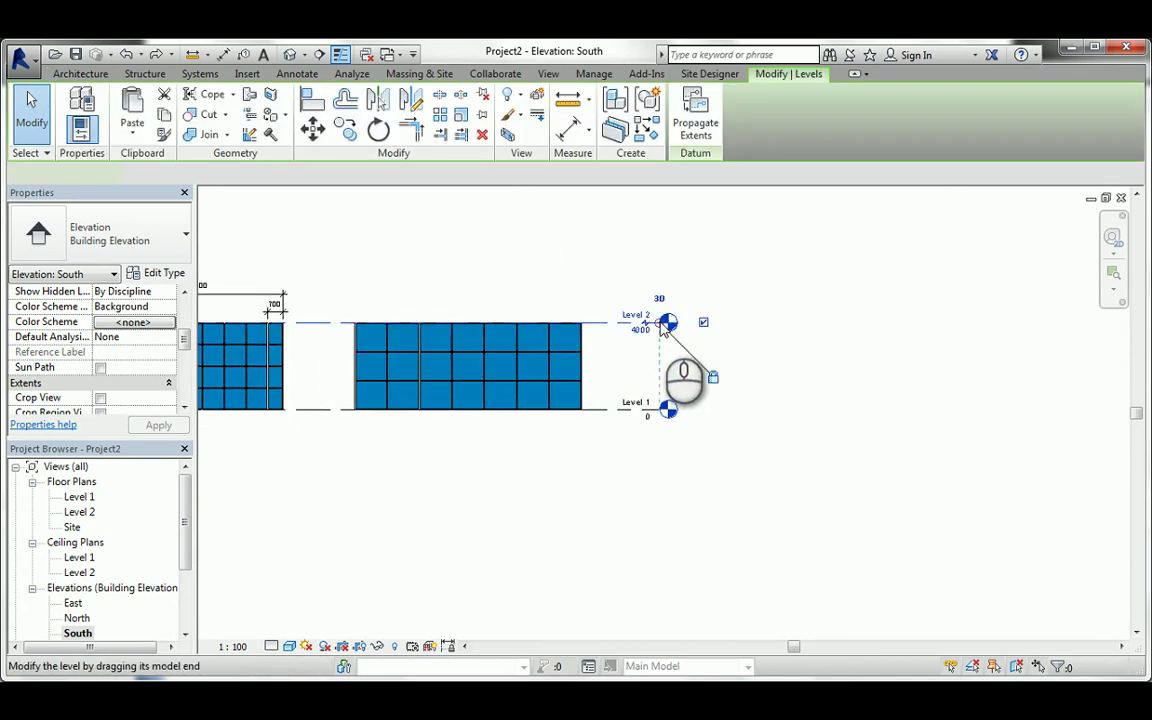
left_click_drag(1043, 321, 1075, 322)
middle_click_drag(840, 413, 699, 437)
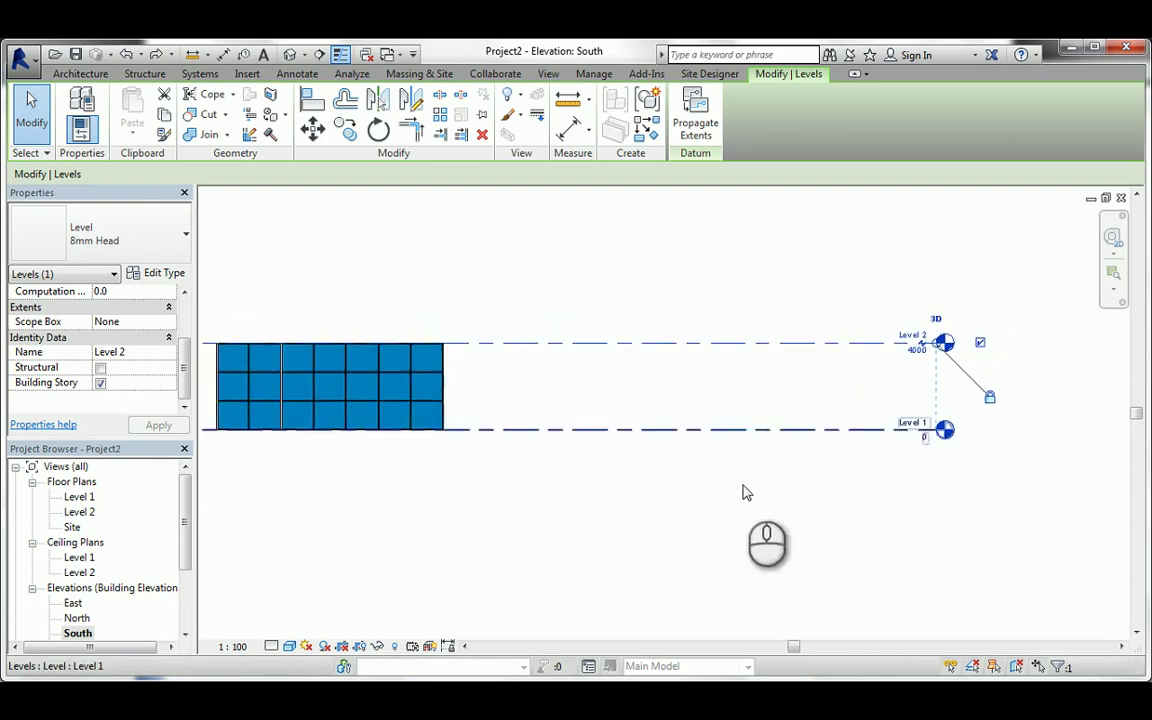
left_click(740, 483)
- In the Level 1 floor plan, draw an 8000 mm Storefront curtain wall to the right of and in line with the existing walls
double_click(80, 497)
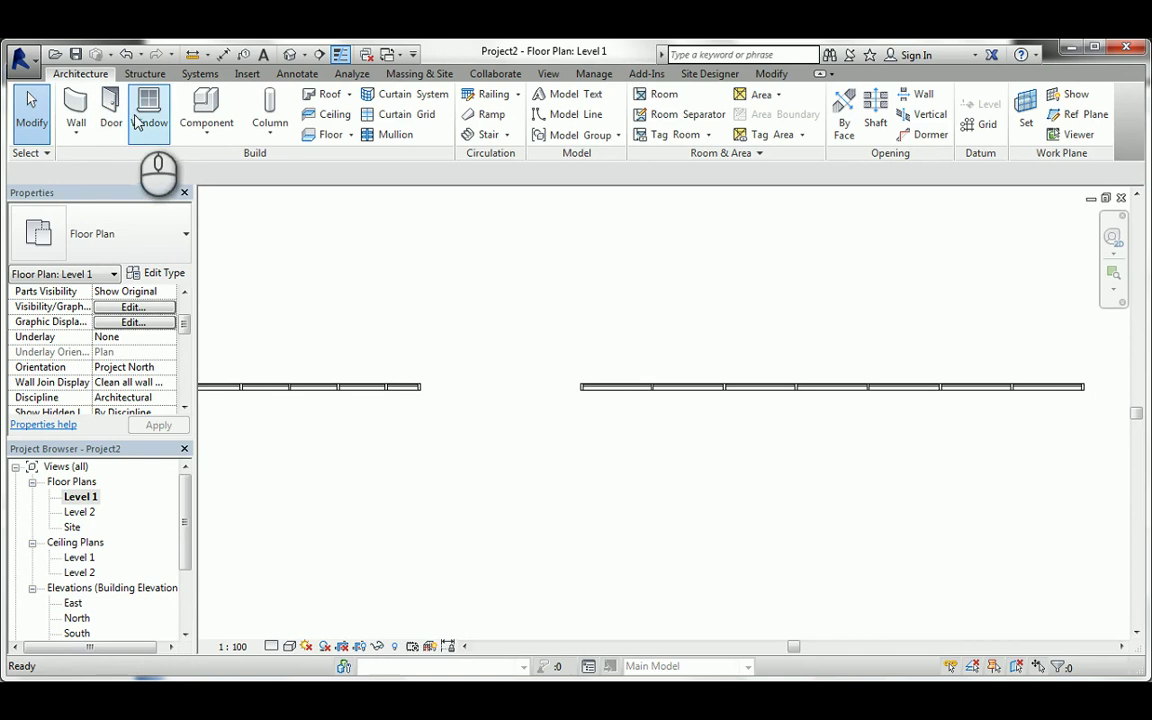
left_click(87, 143)
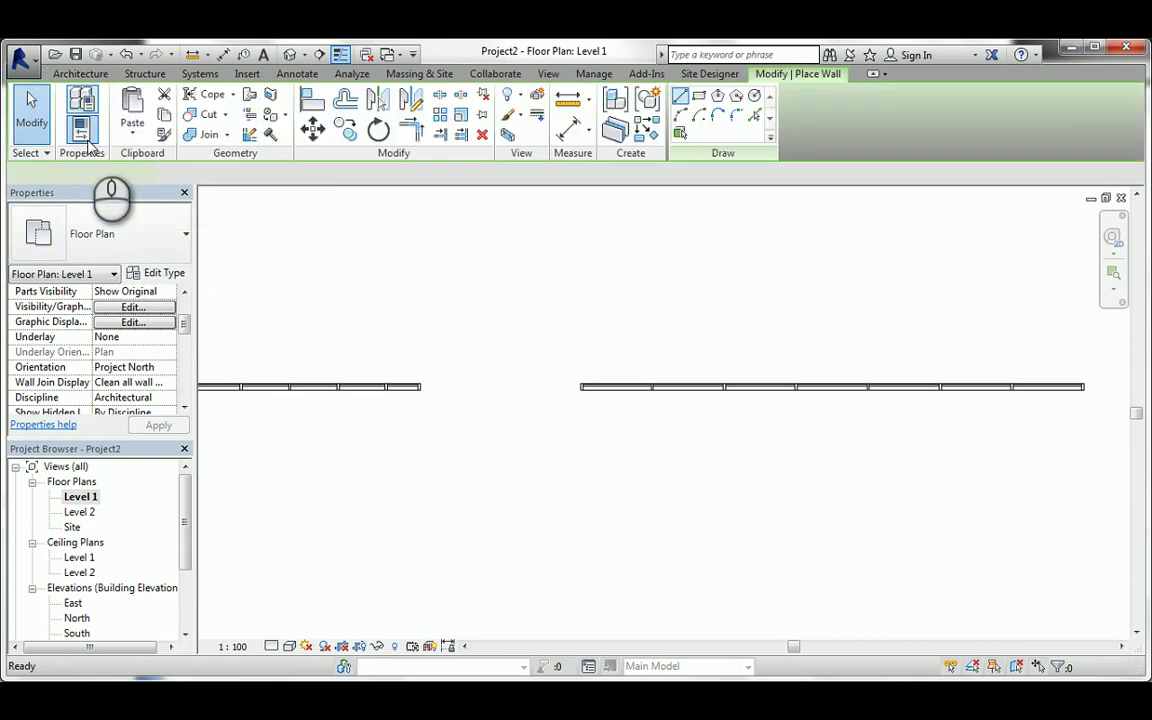
left_click(134, 250)
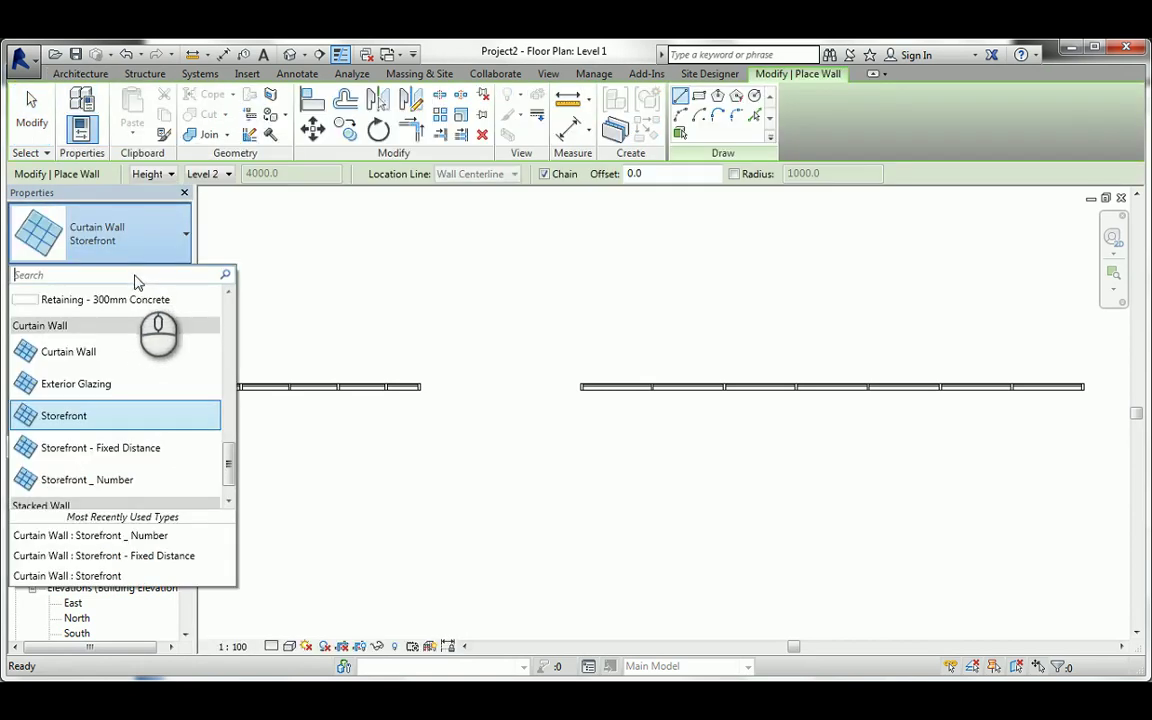
left_click(83, 415)
middle_click_drag(879, 377, 358, 342)
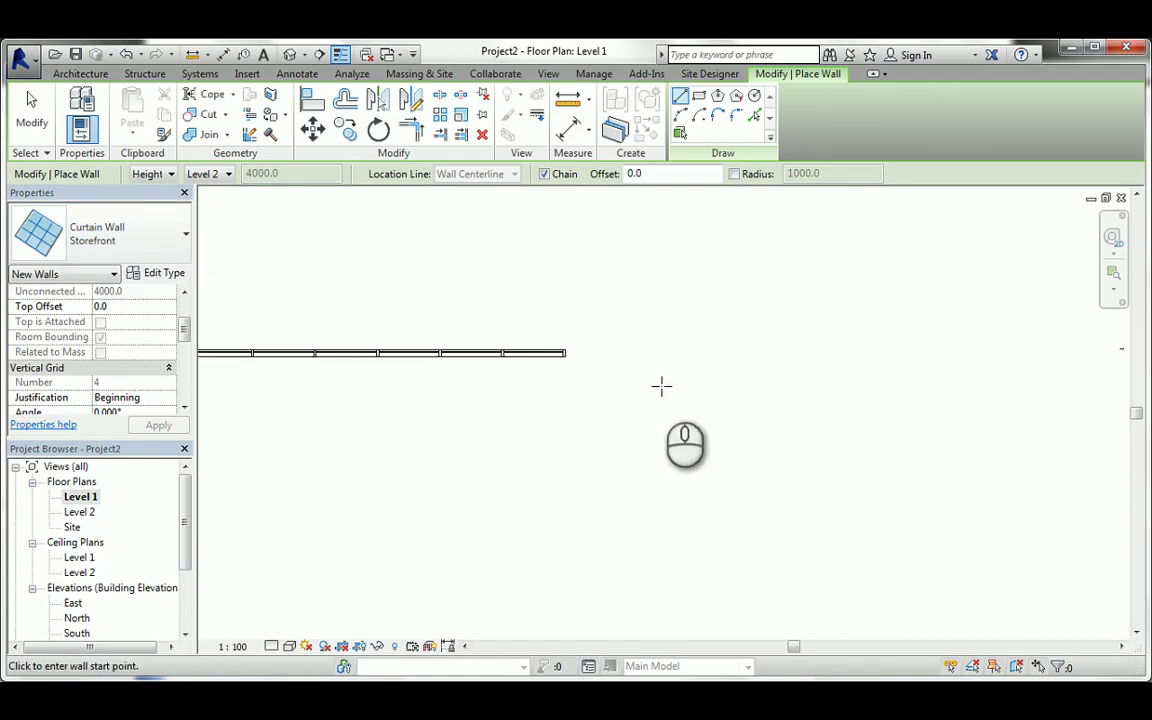
left_click(661, 352)
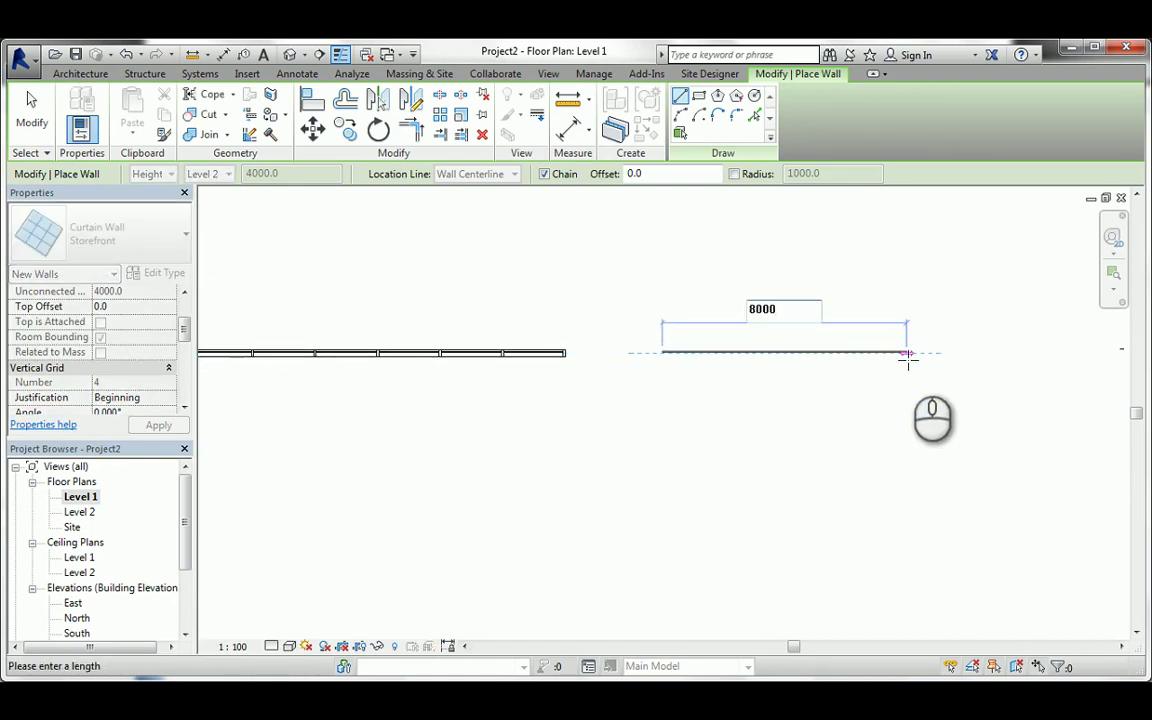
key("Return")
middle_click_drag(953, 421, 773, 429)
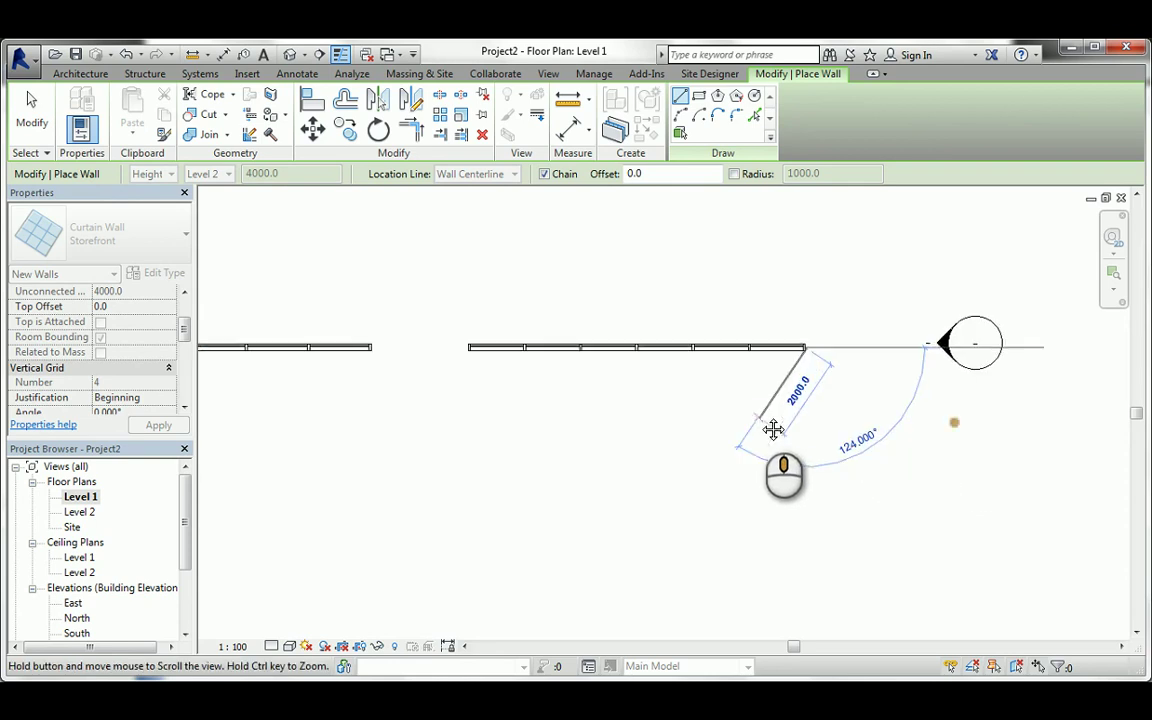
key("Escape")
key("Escape")
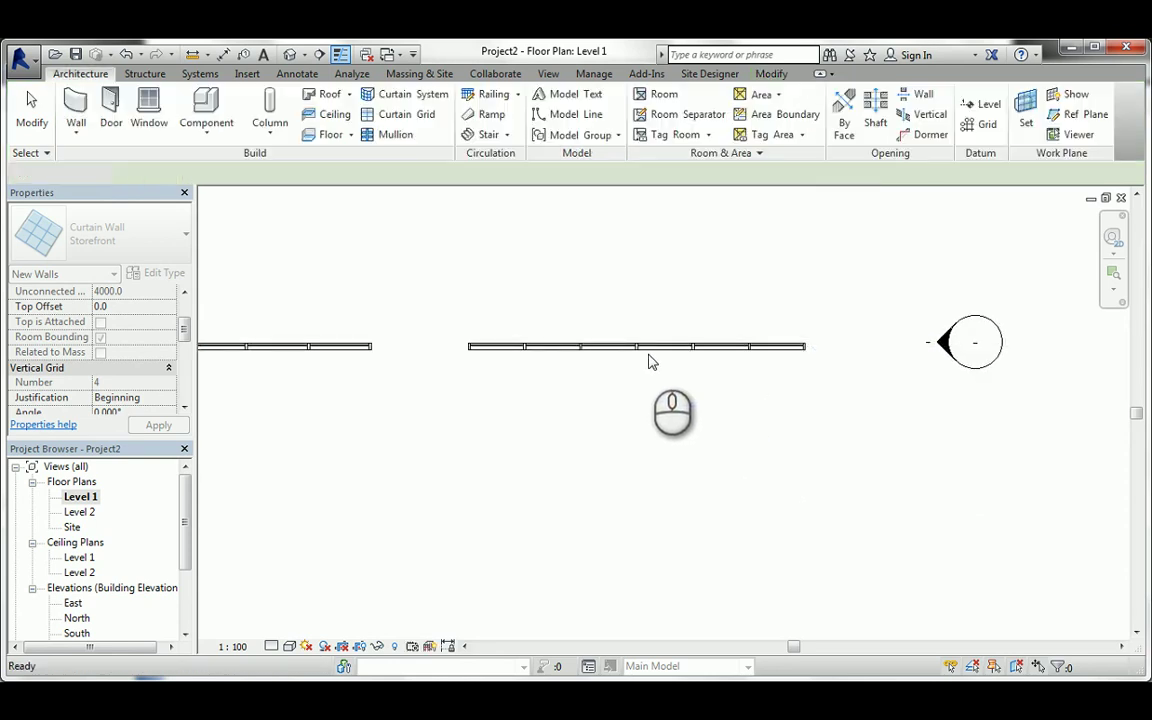
- Select the new Storefront wall and show it in the South elevation
left_click(648, 349)
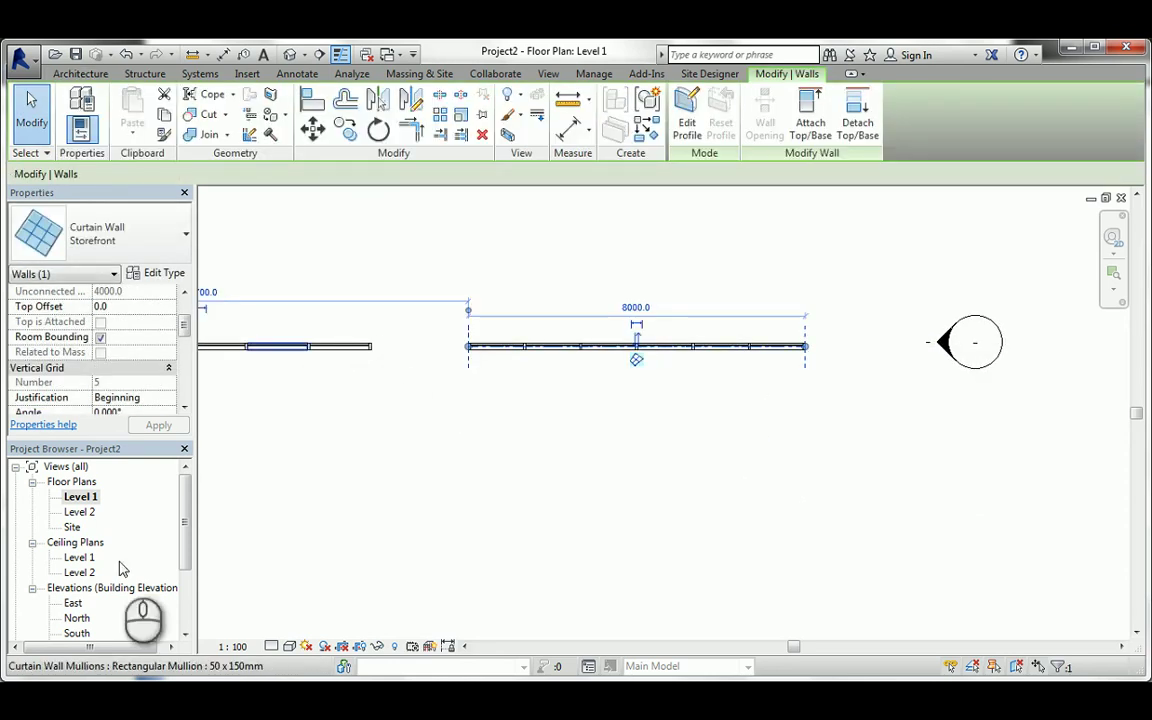
double_click(76, 633)
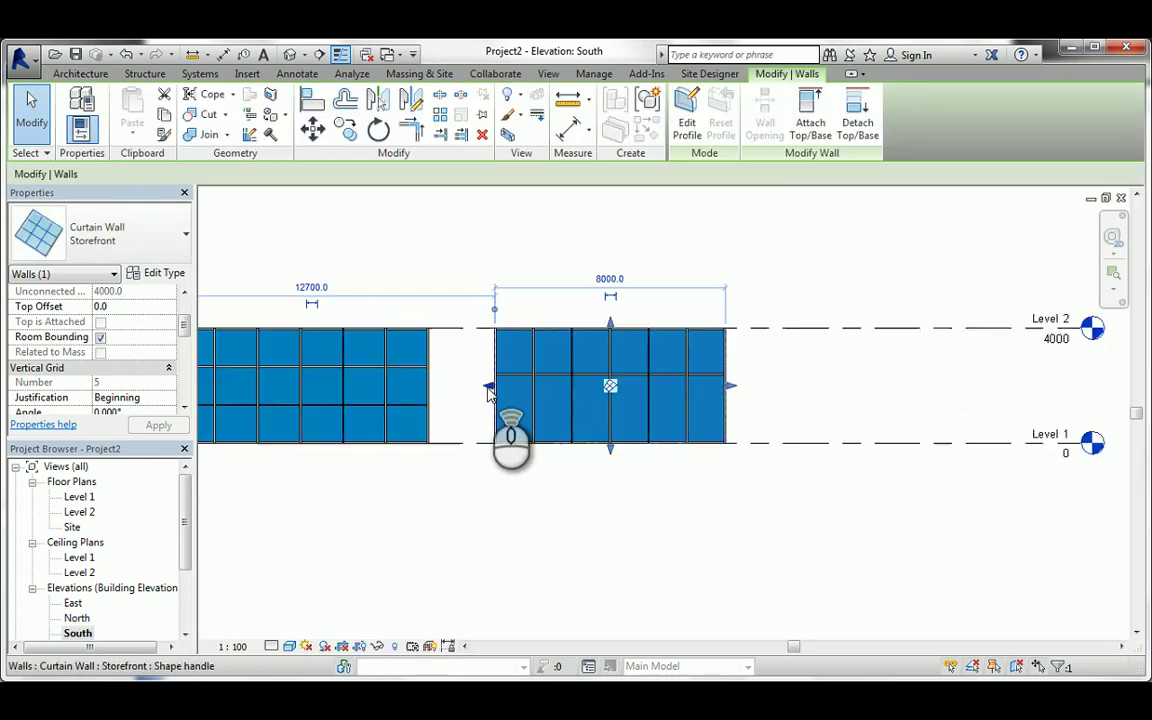
scroll(488, 393, "up", 2)
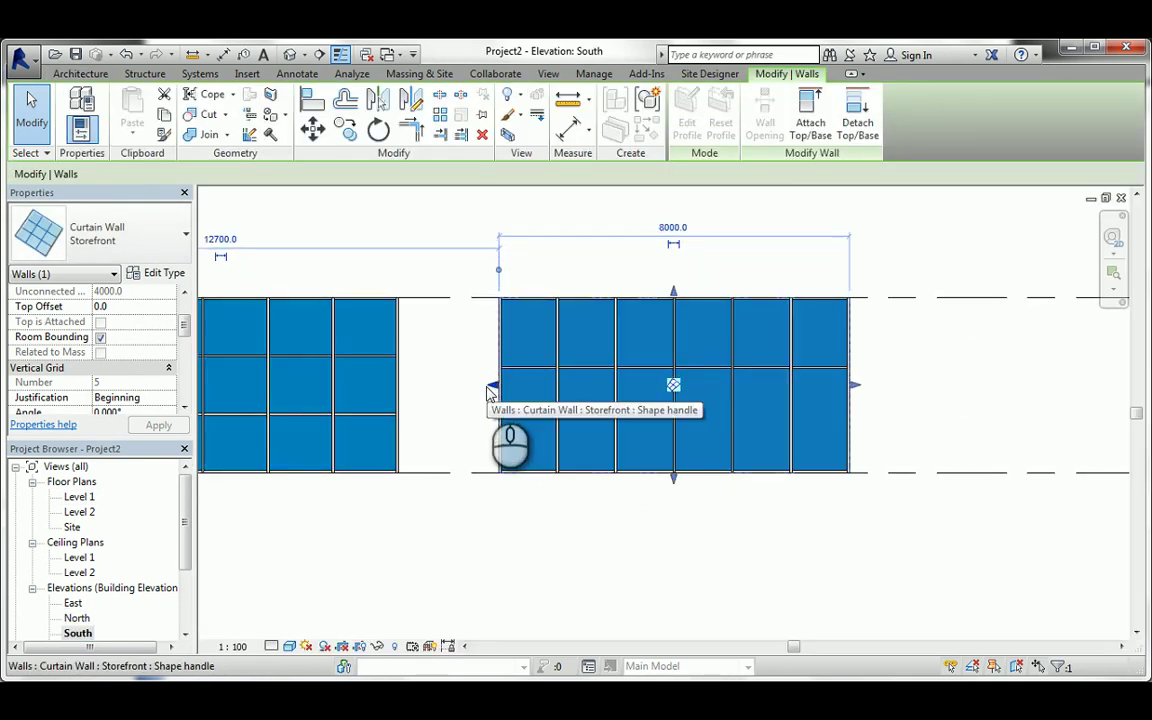
- In the Storefront type, set the horizontal grid layout to Maximum Spacing and both the vertical and horizontal spacing to 1500 mm
left_click(152, 276)
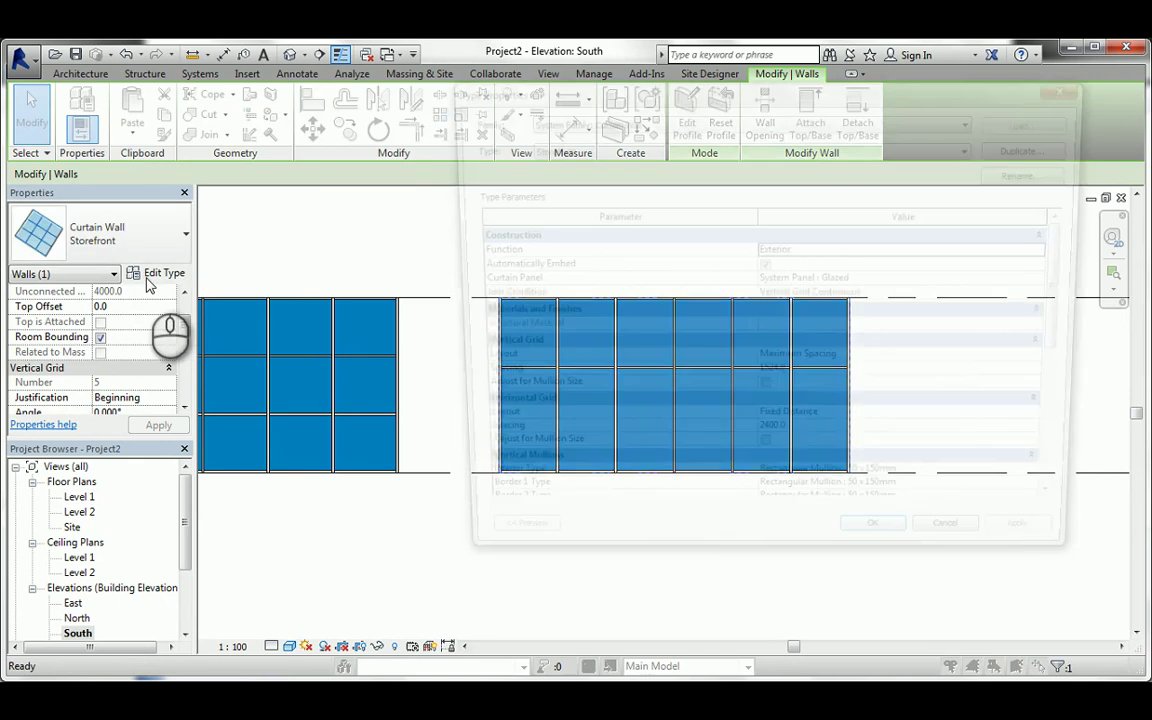
left_click(1053, 363)
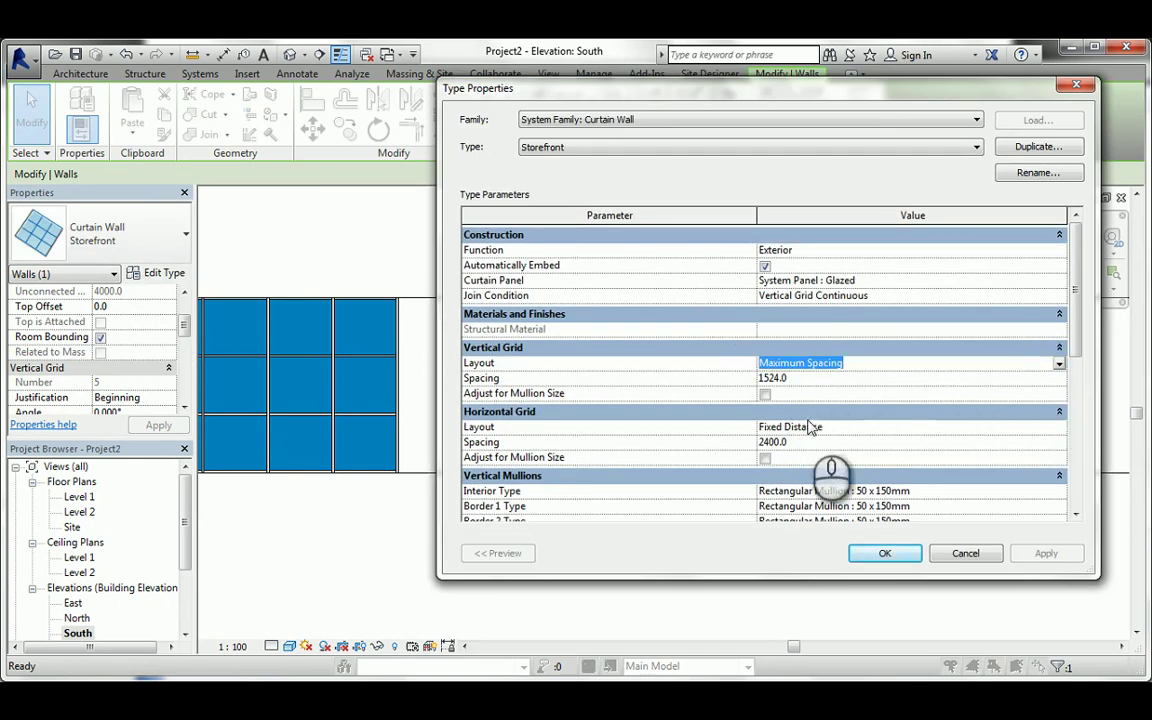
left_click(1058, 427)
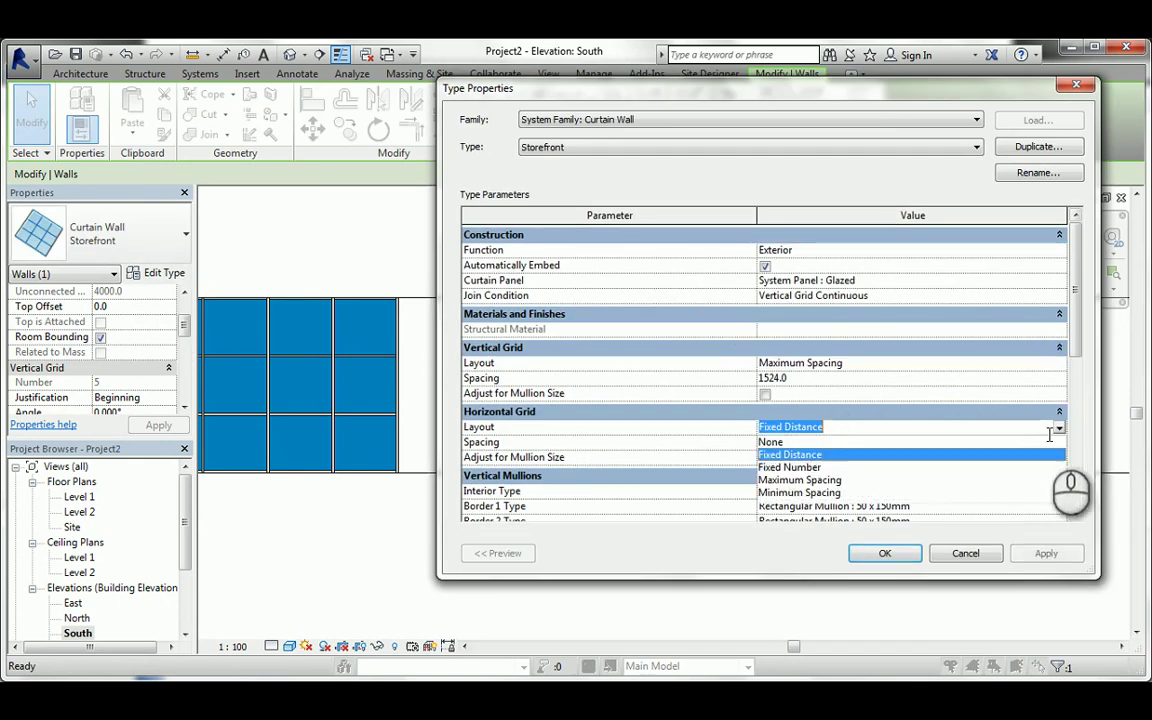
left_click(779, 481)
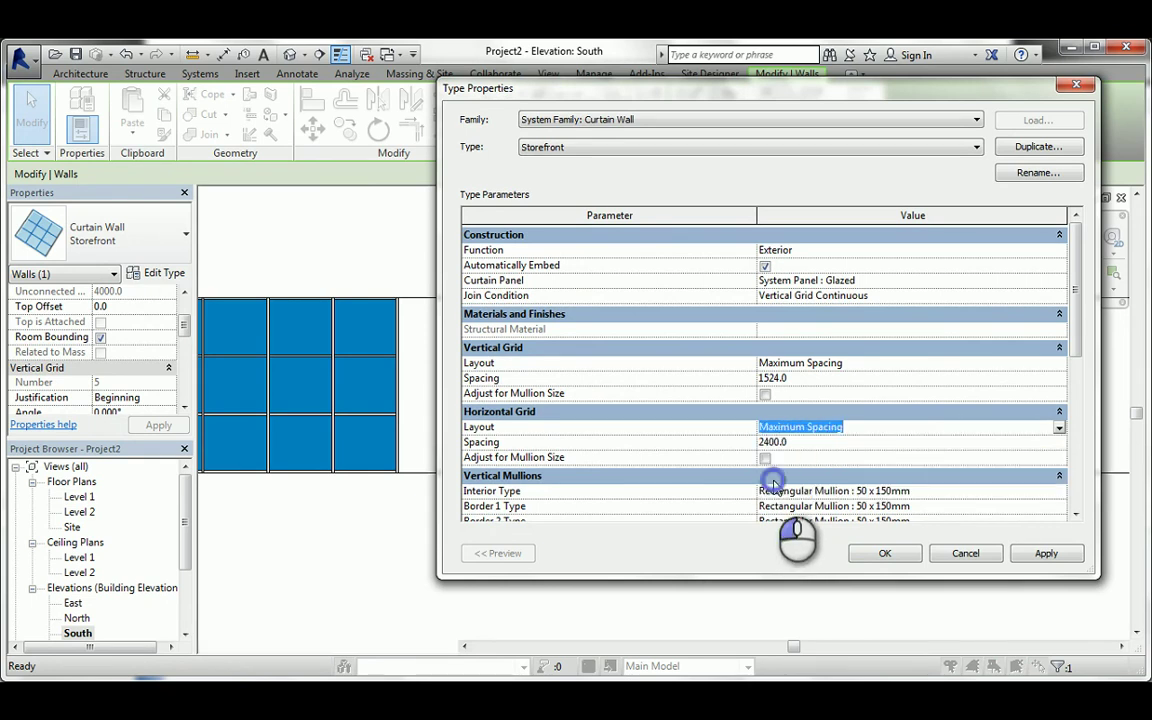
left_click(801, 378)
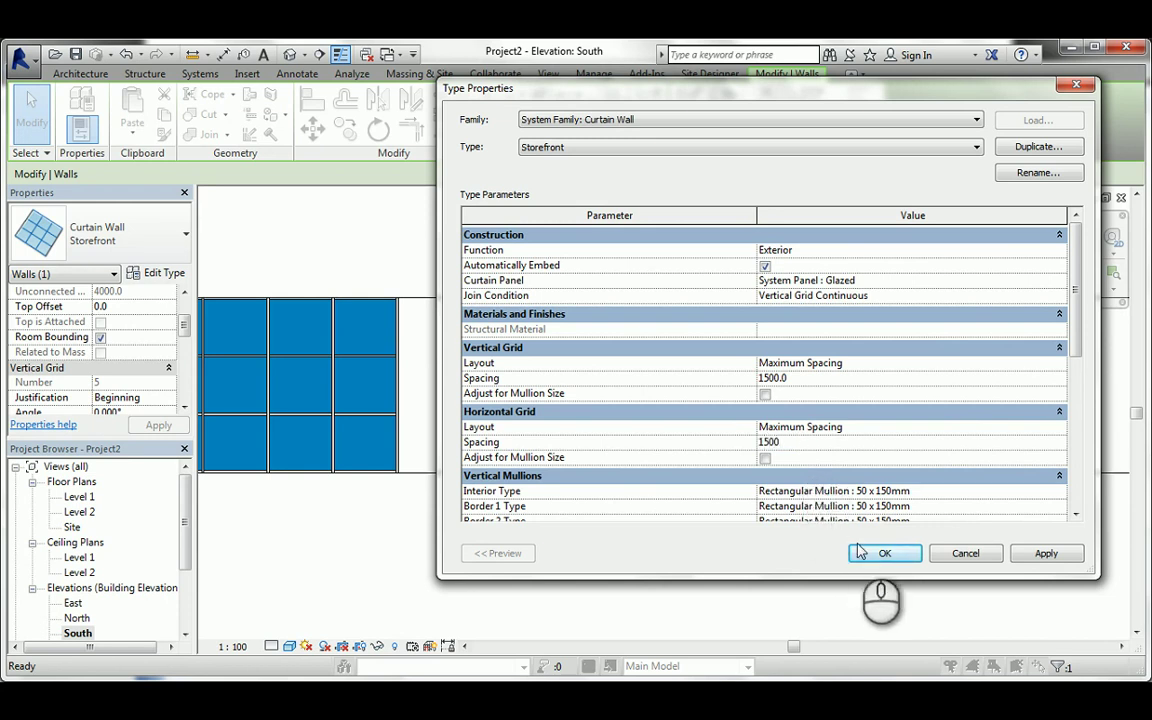
left_click(772, 441)
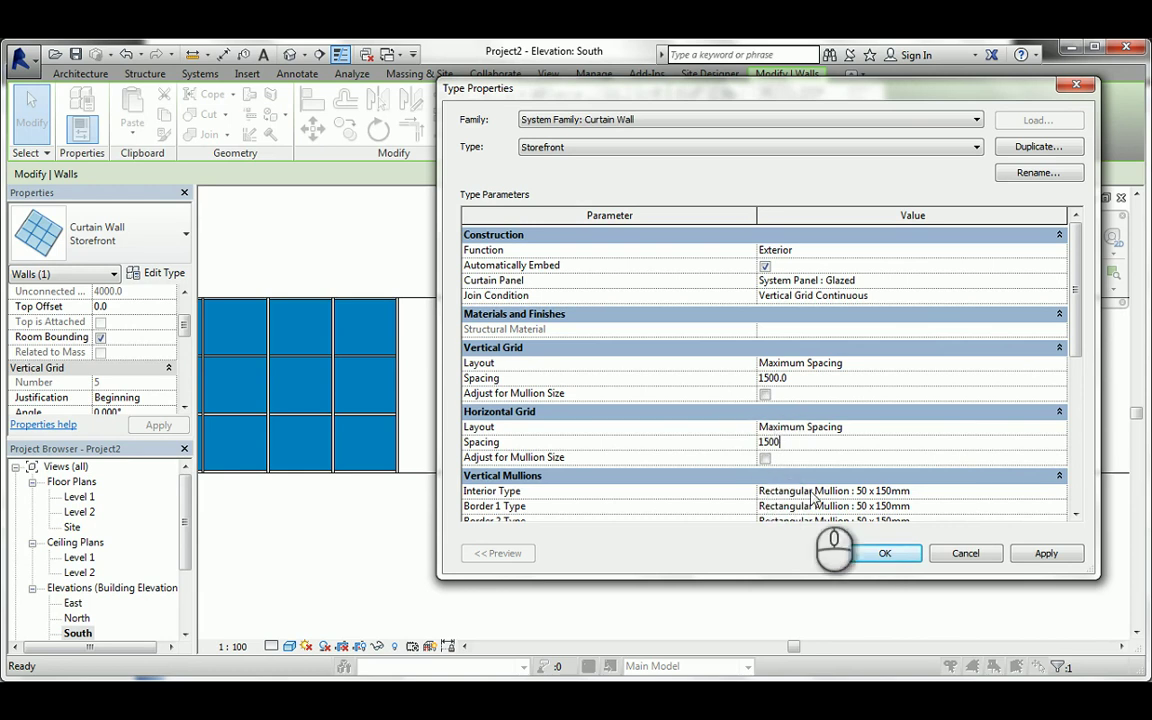
left_click(864, 553)
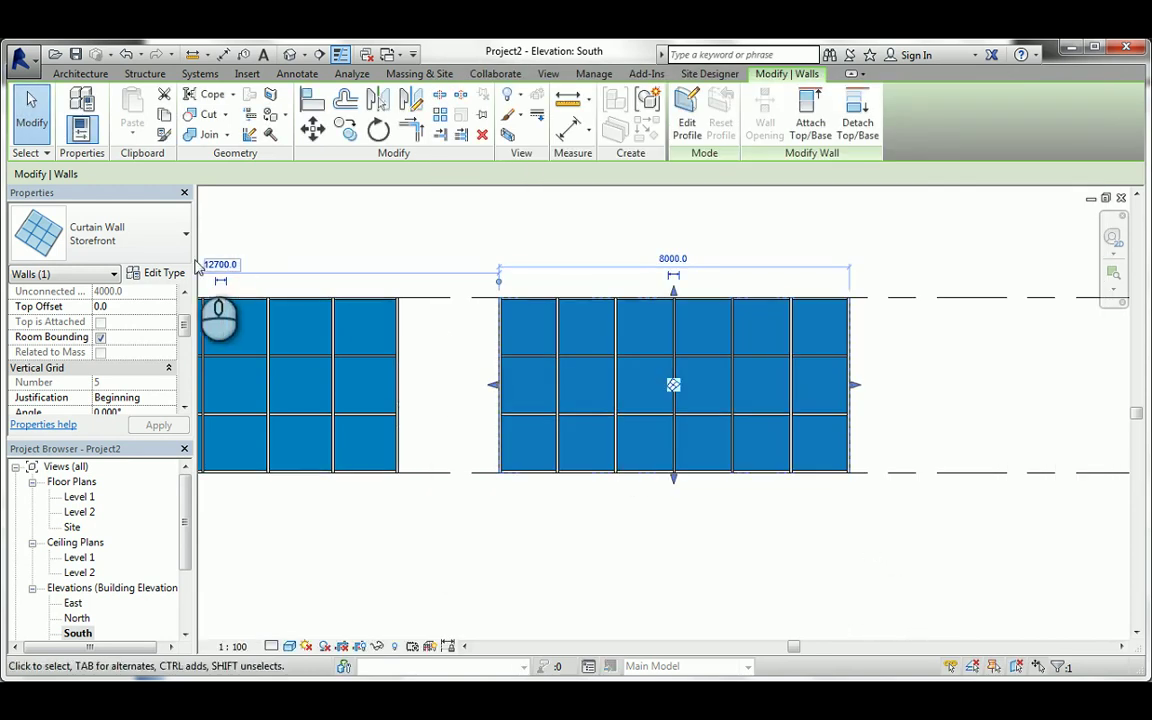
- Duplicate the selected wall's Storefront type as "Storefront _ Max 1500" and apply it to the wall
left_click(155, 273)
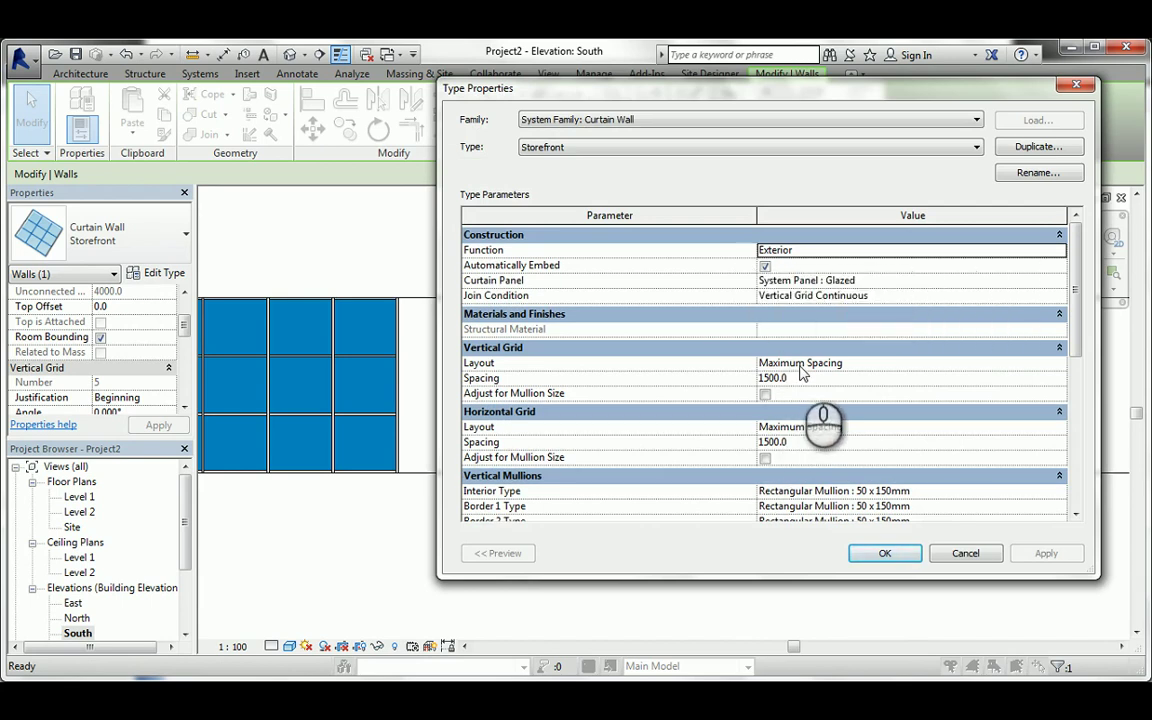
left_click(1010, 148)
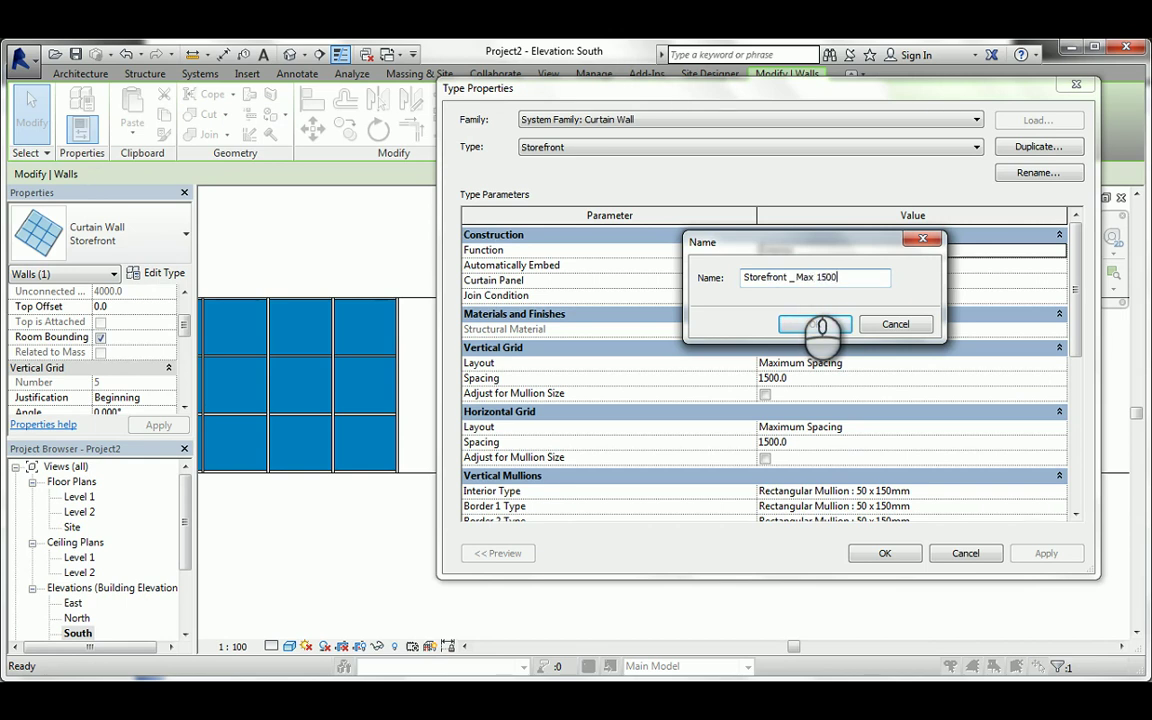
left_click(790, 326)
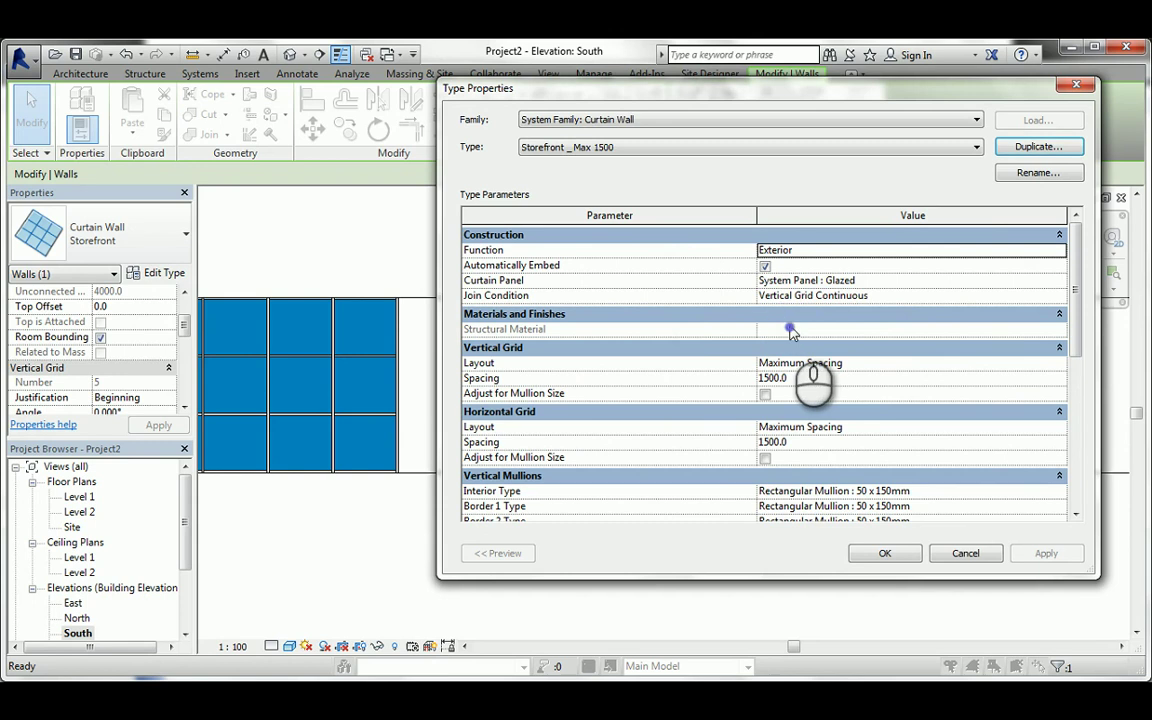
left_click(878, 553)
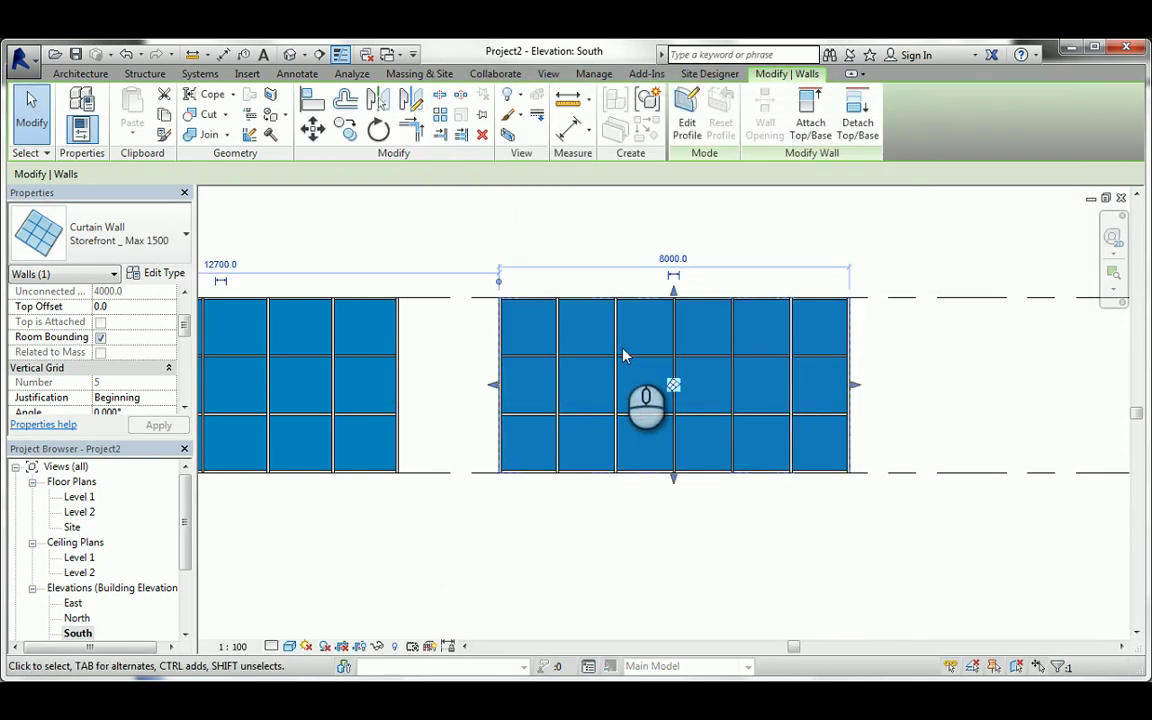
key("Escape")
- Add aligned dimensions across the first two panel widths above the Storefront _ Max 1500 wall
scroll(570, 373, "down", 2)
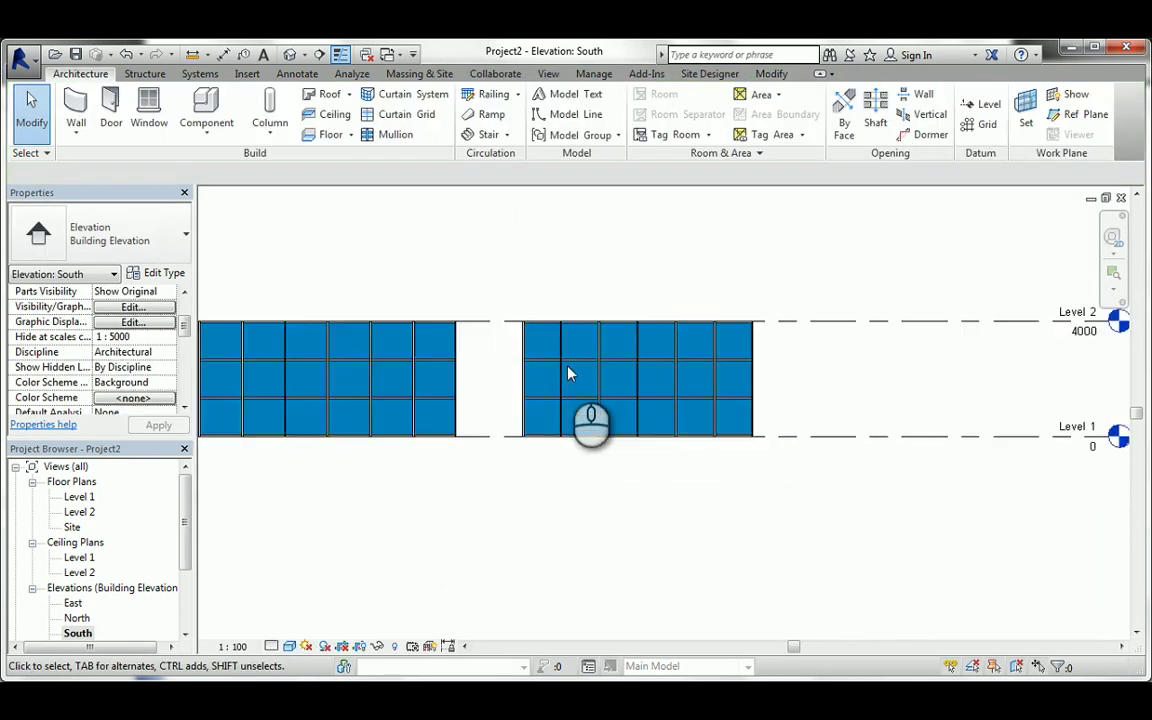
scroll(568, 374, "down", 1)
scroll(645, 347, "up", 4)
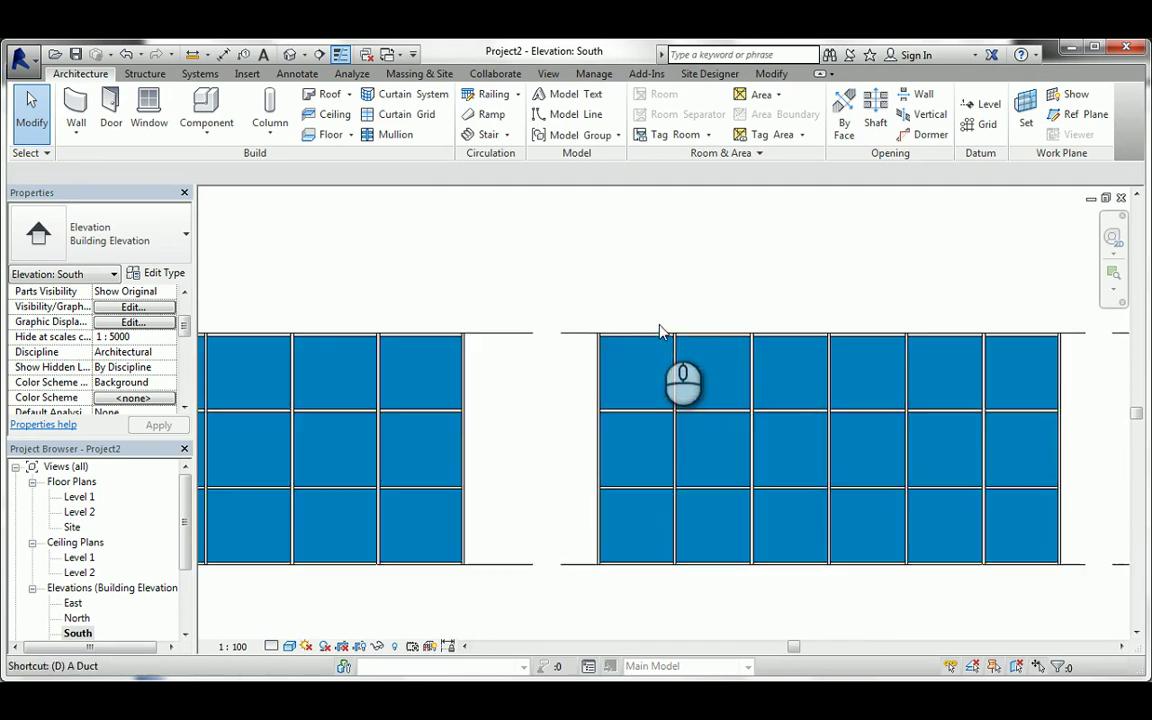
key("i")
left_click(598, 350)
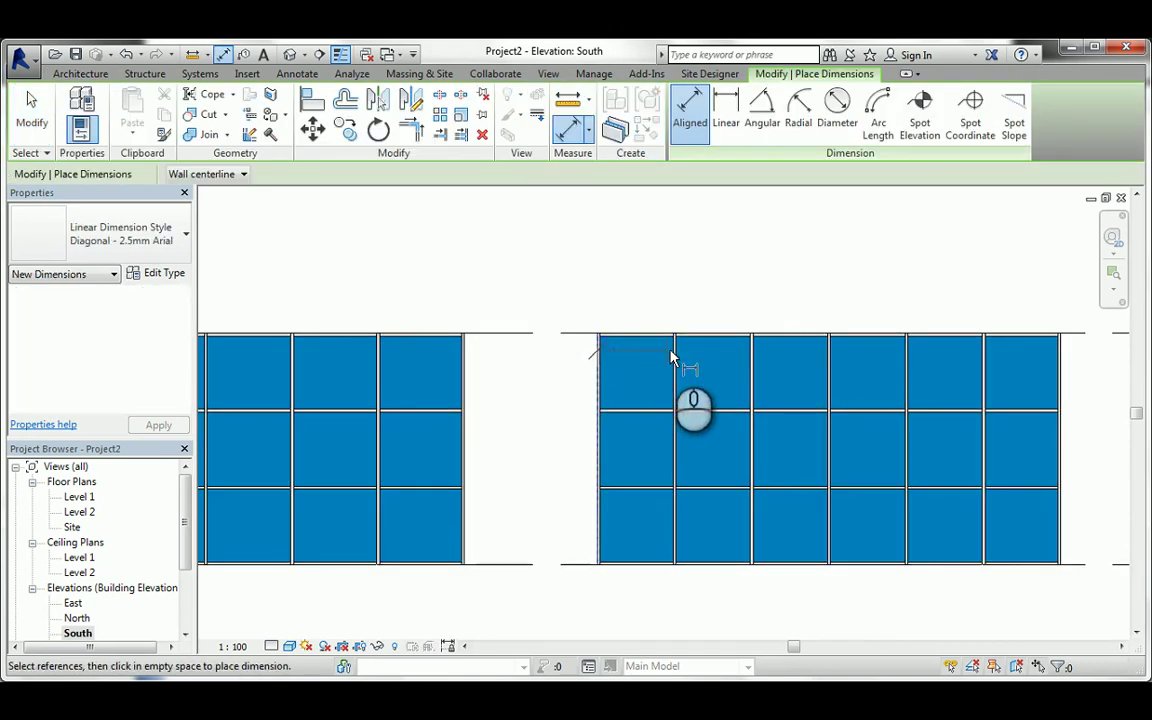
left_click(675, 345)
left_click(668, 297)
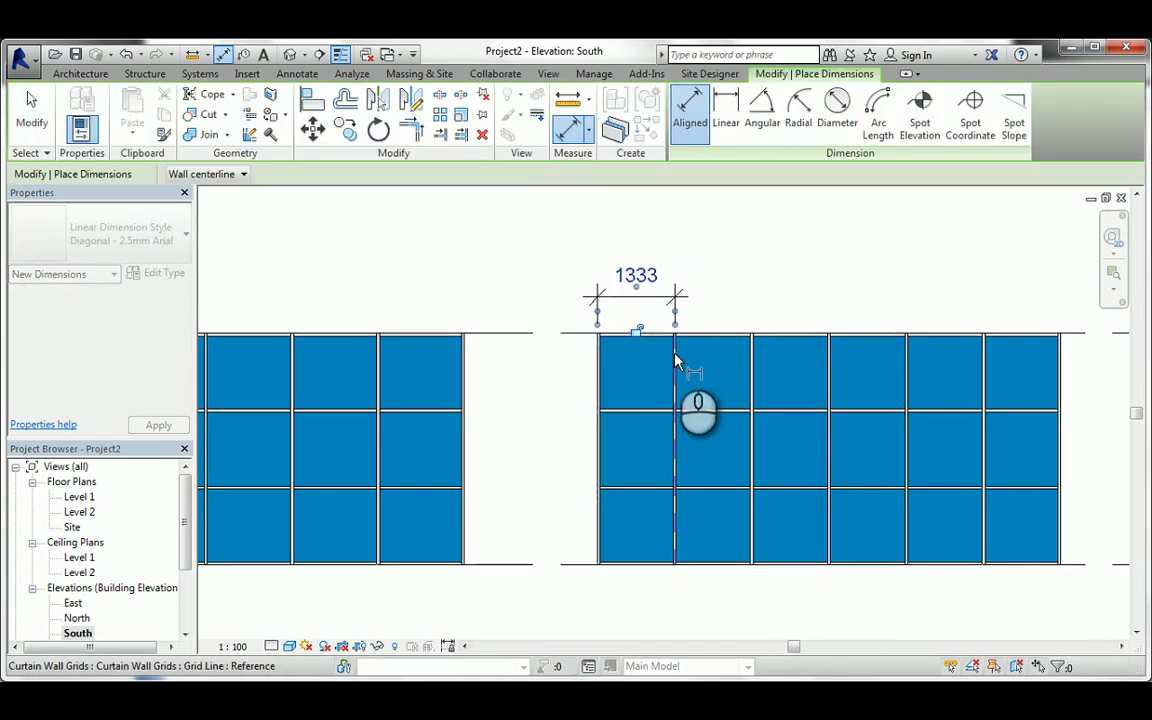
left_click(675, 362)
left_click(751, 352)
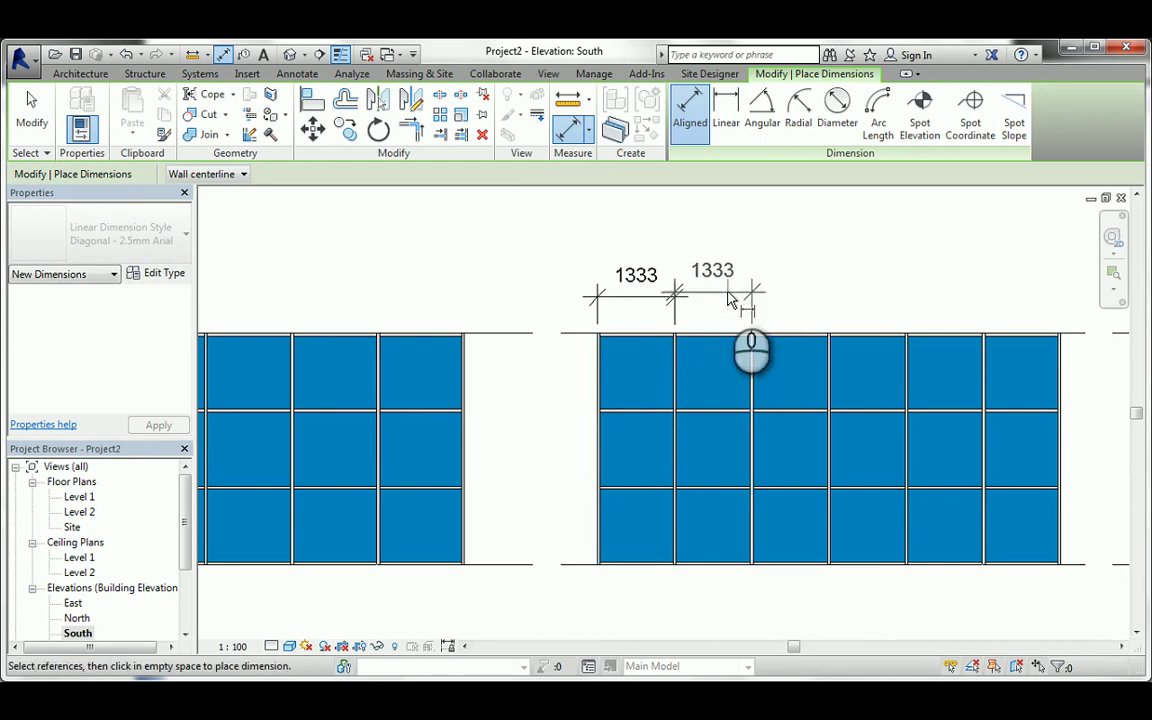
left_click(729, 298)
scroll(632, 316, "down", 3)
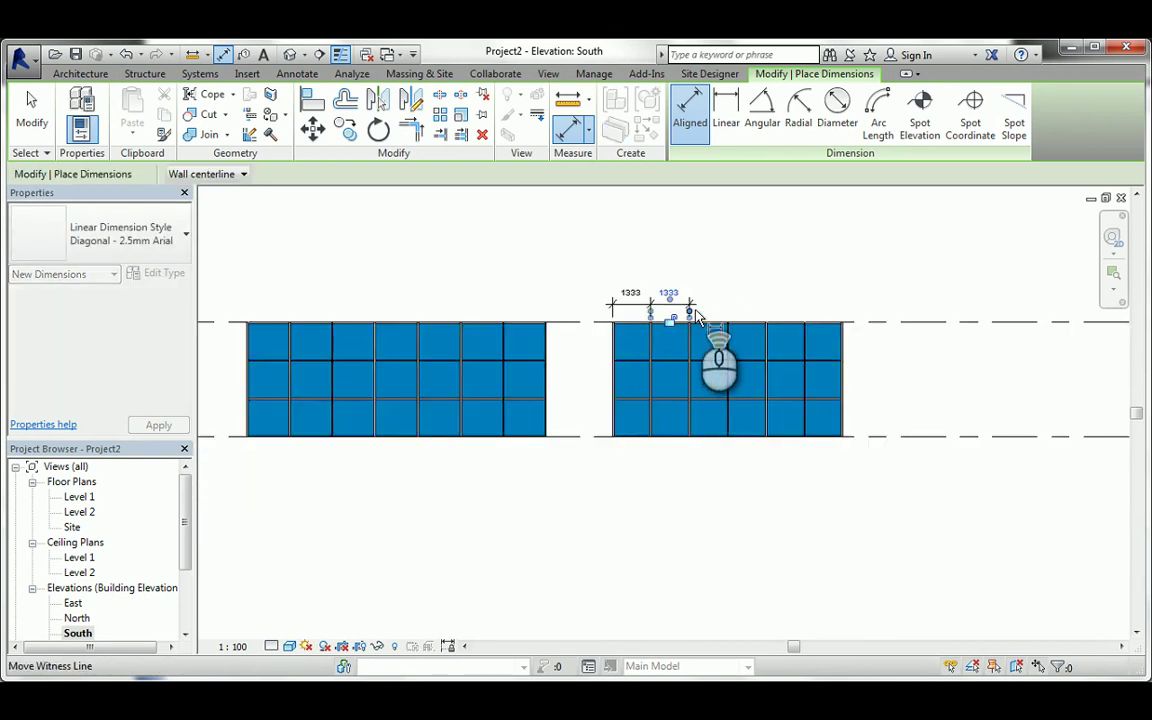
scroll(697, 317, "up", 2)
key("Escape")
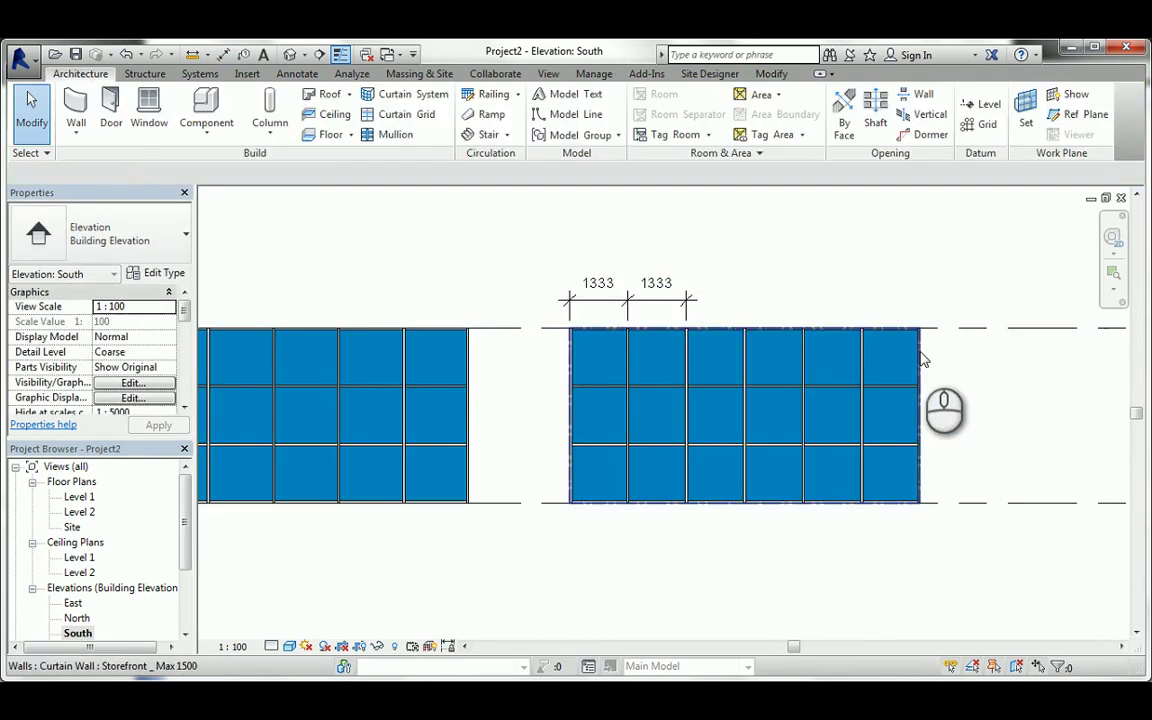
- Move the right end of the Storefront _ Max 1500 wall to try lengths of 10900, 6000, 5800 and 6000 mm, finishing at 6100 mm
left_click(922, 368)
left_click_drag(926, 418, 1046, 410)
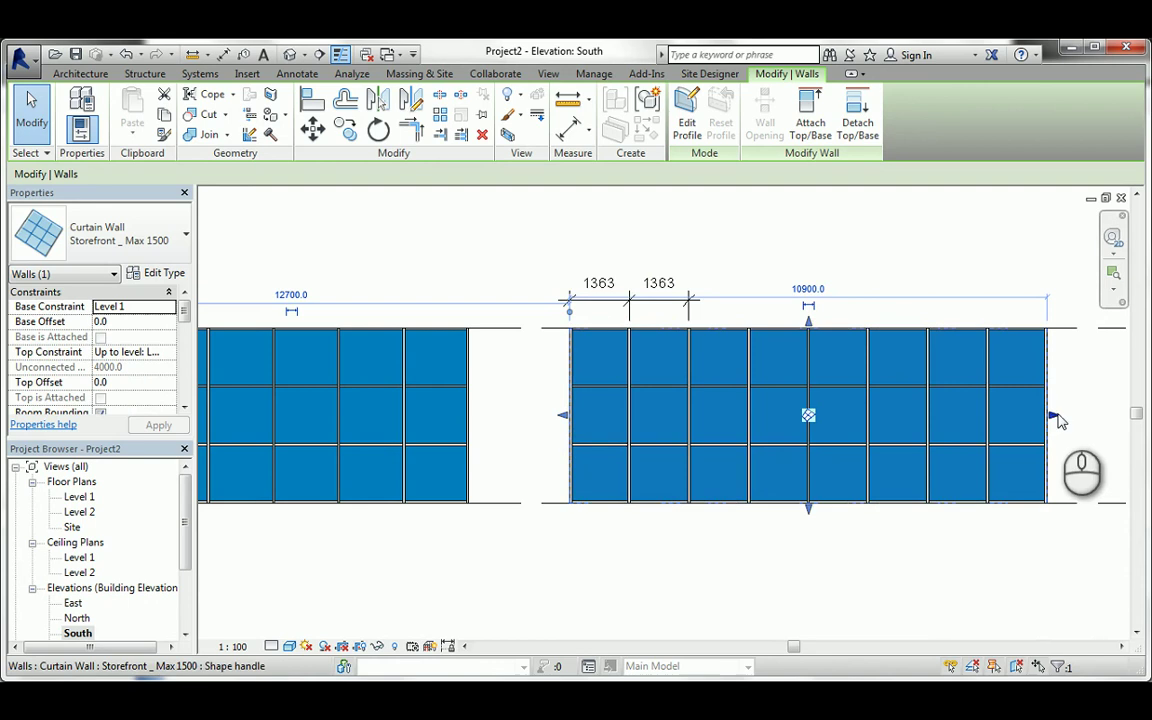
left_click_drag(1054, 414, 832, 398)
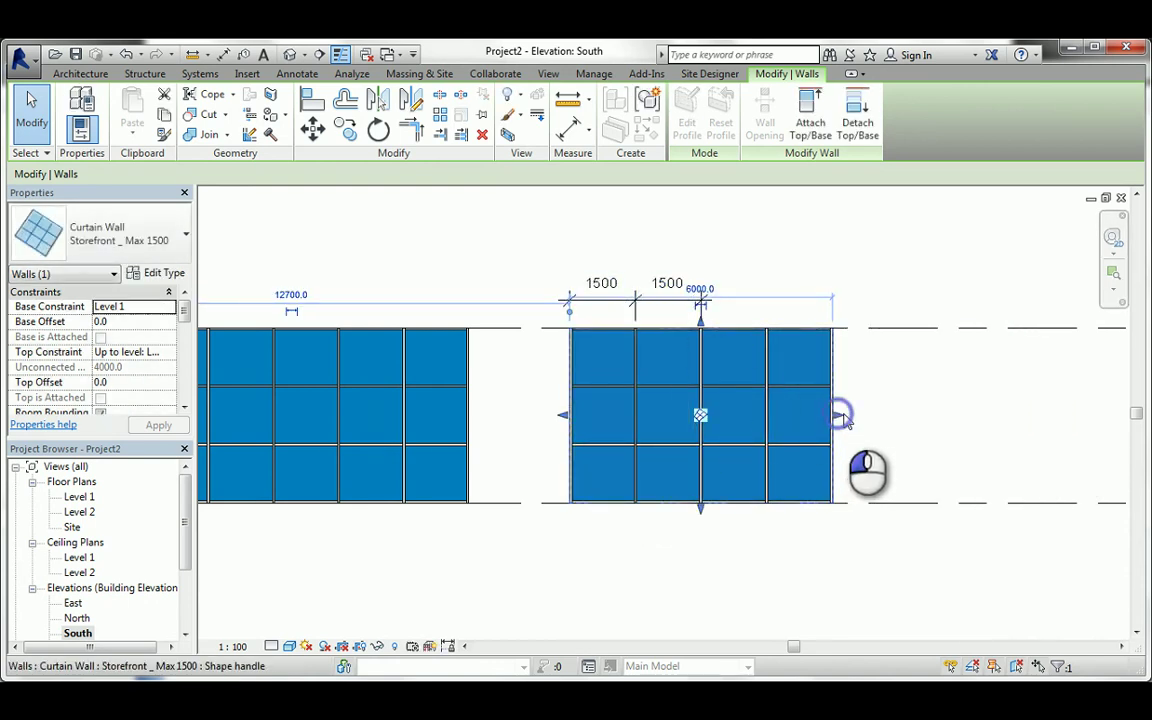
left_click_drag(843, 420, 823, 412)
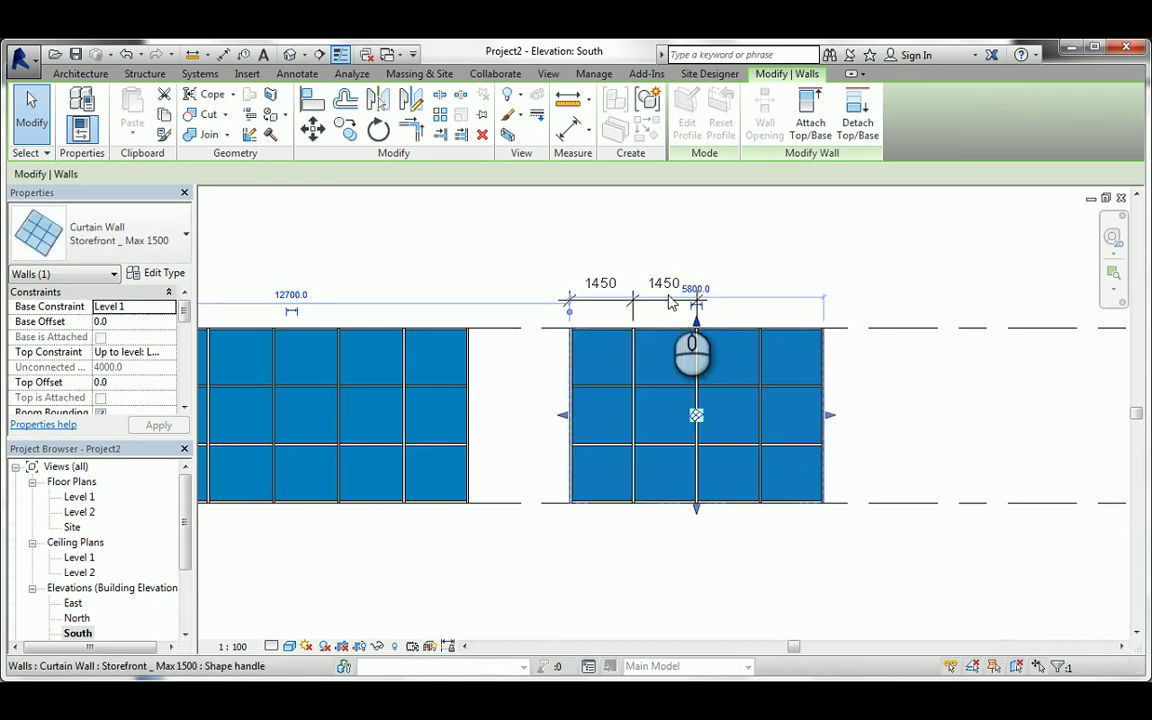
scroll(668, 298, "up", 3)
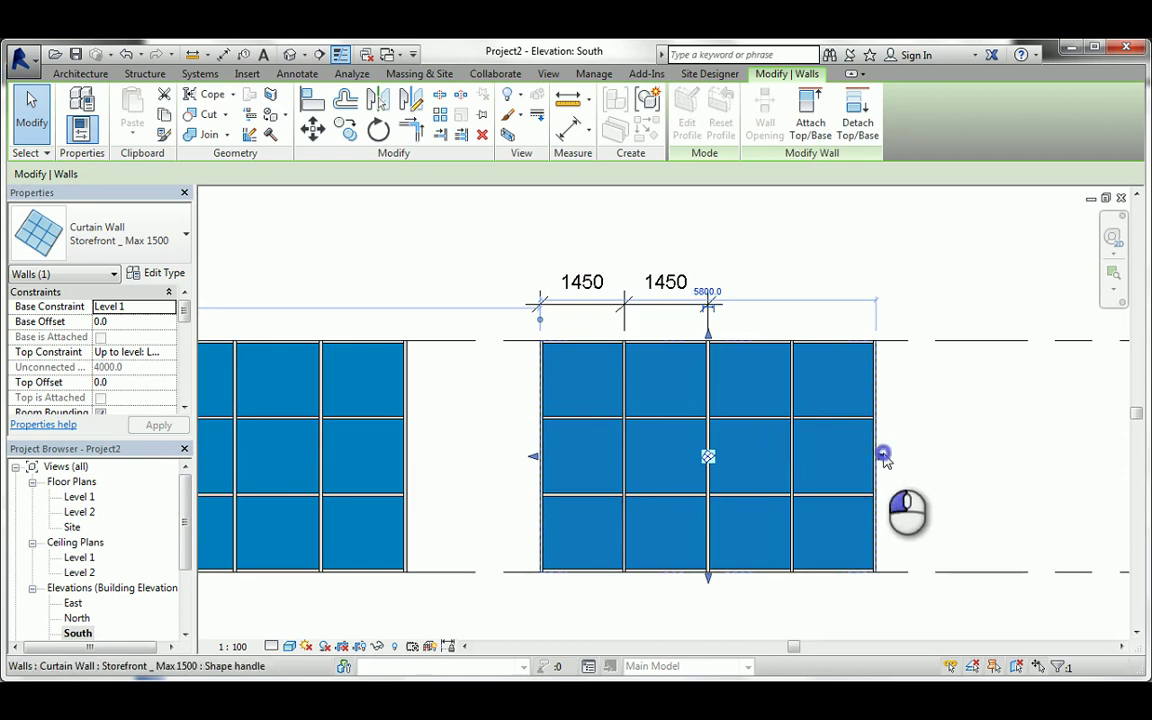
left_click_drag(884, 458, 892, 457)
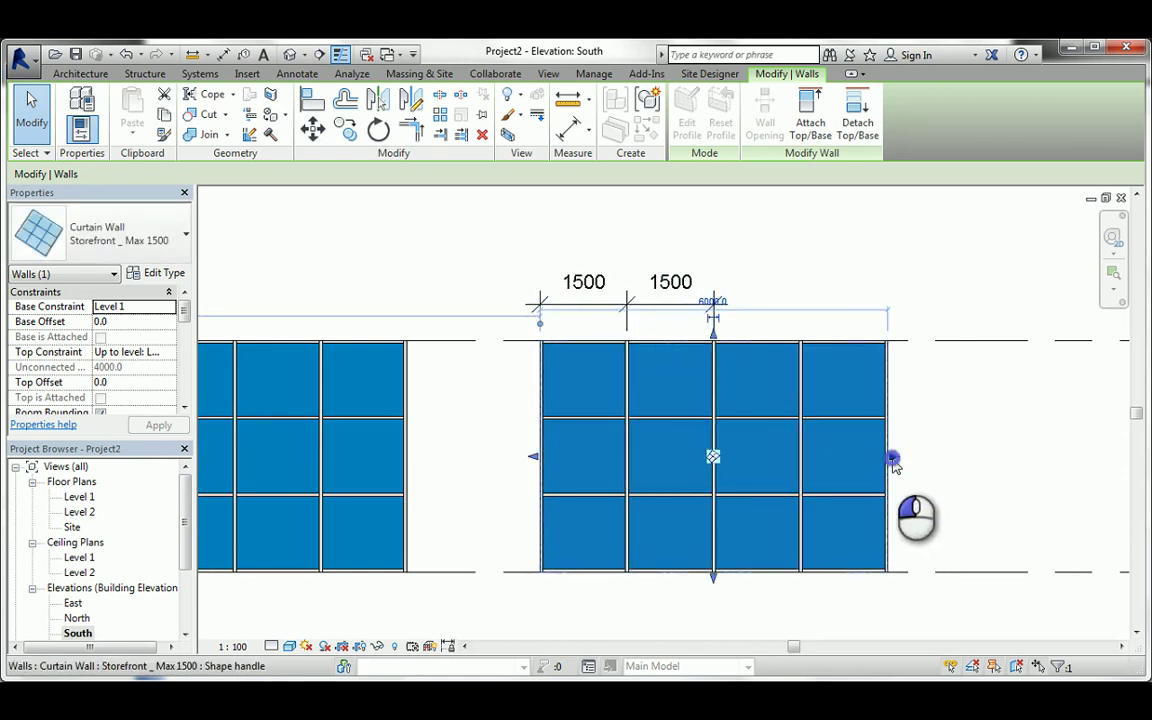
left_click_drag(893, 462, 896, 462)
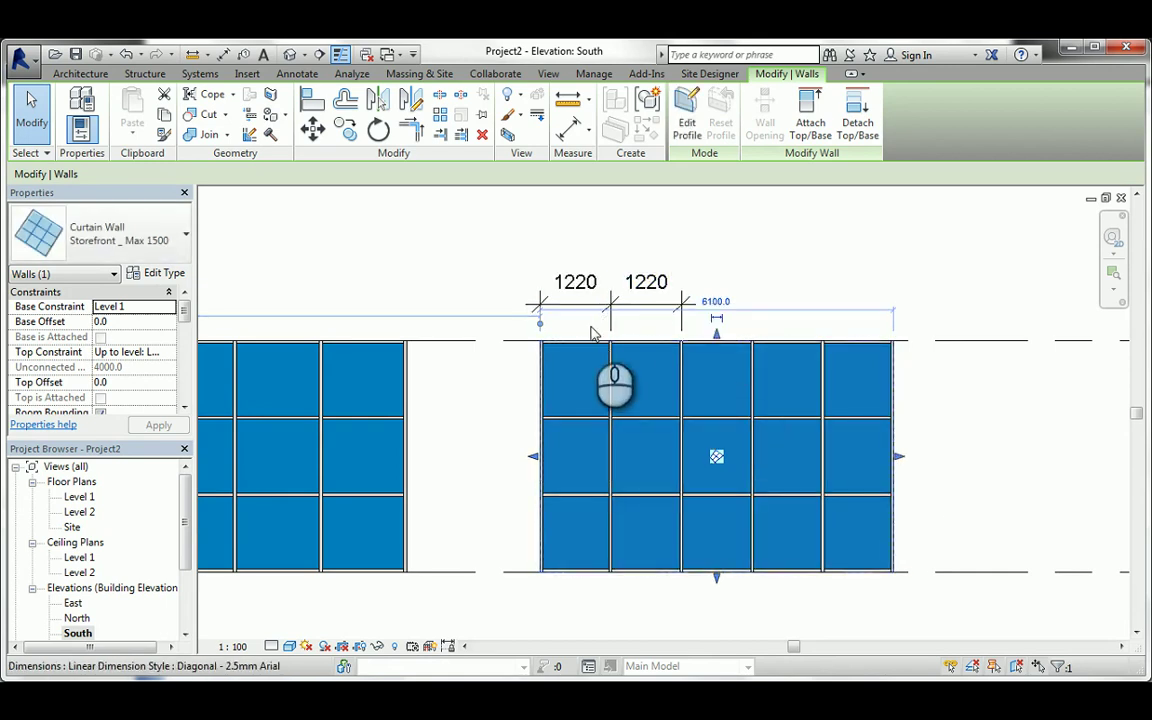
scroll(588, 358, "down", 3)
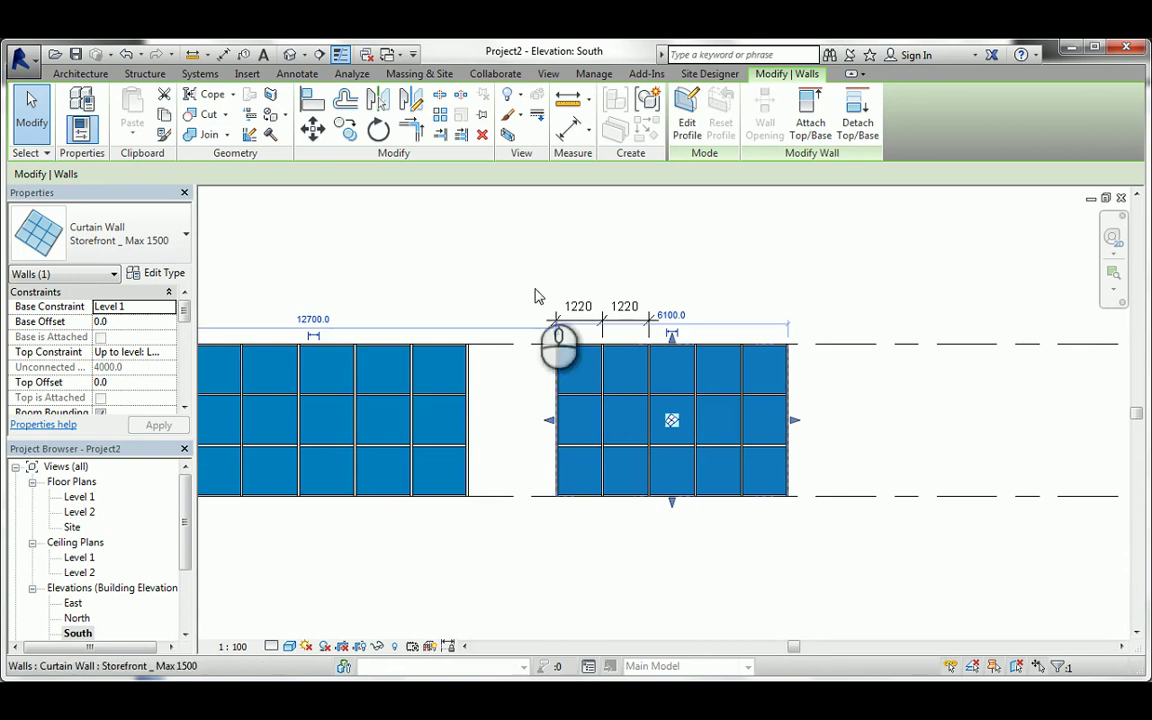
left_click(514, 260)
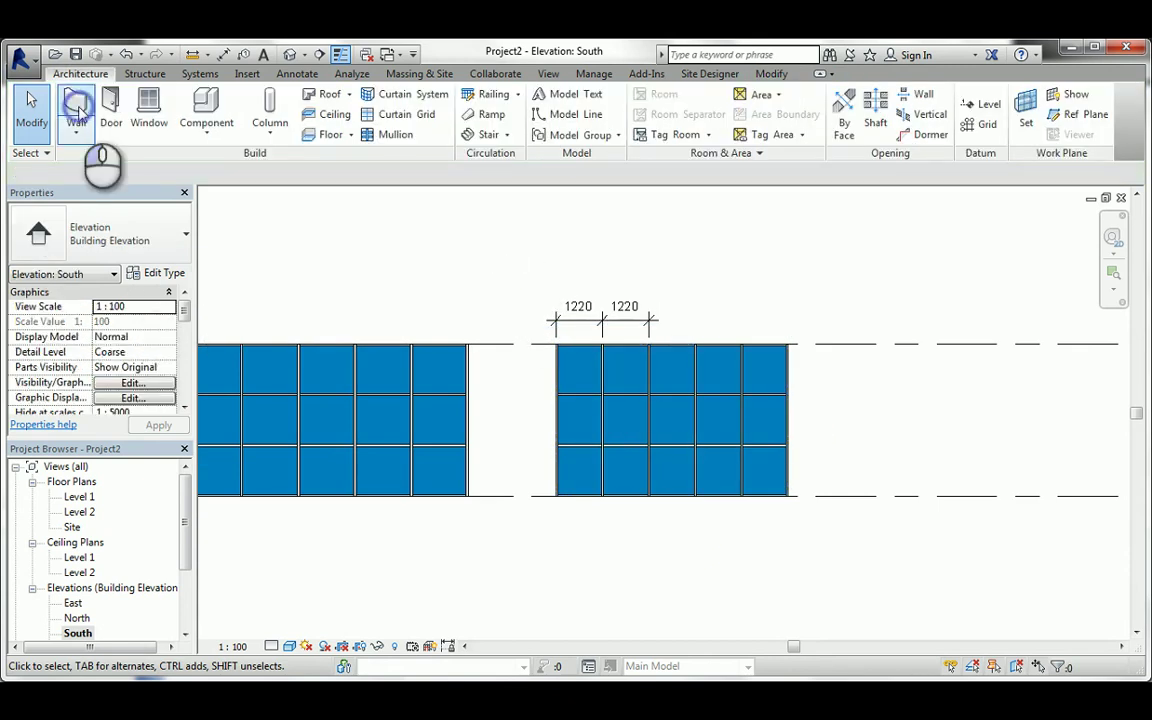
- In the Level 1 floor plan, draw an 8000 mm Storefront curtain wall in line with the existing walls, starting 1500 mm beyond the last one
double_click(79, 497)
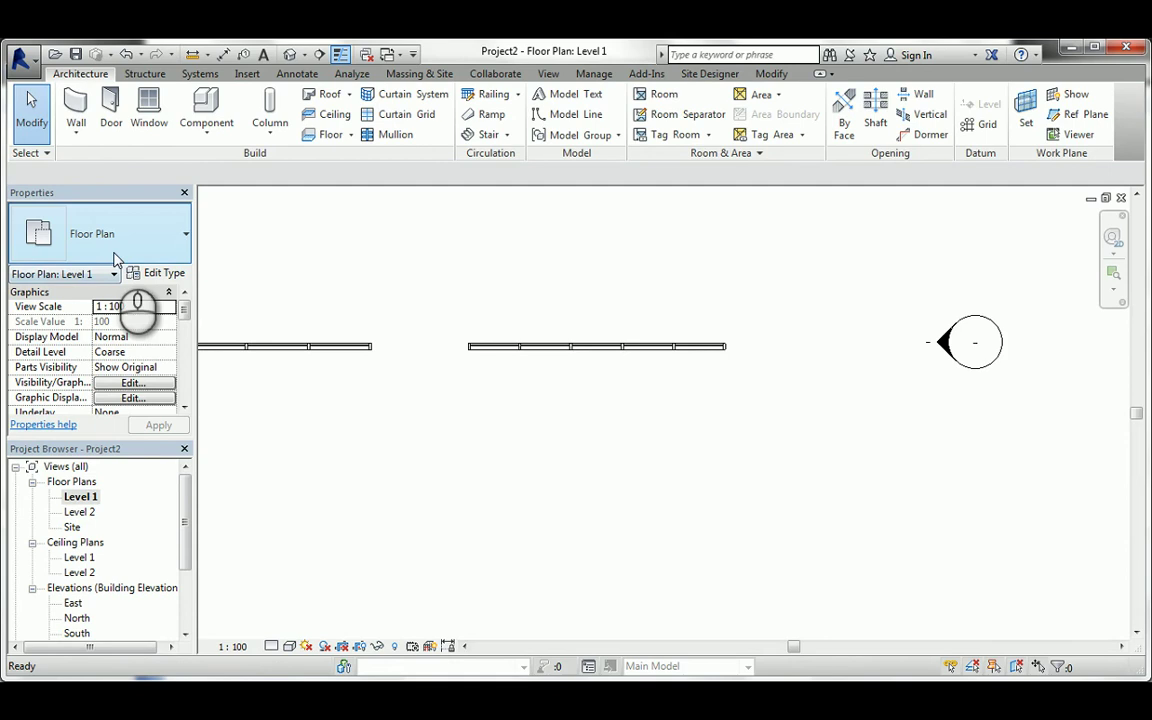
left_click(75, 106)
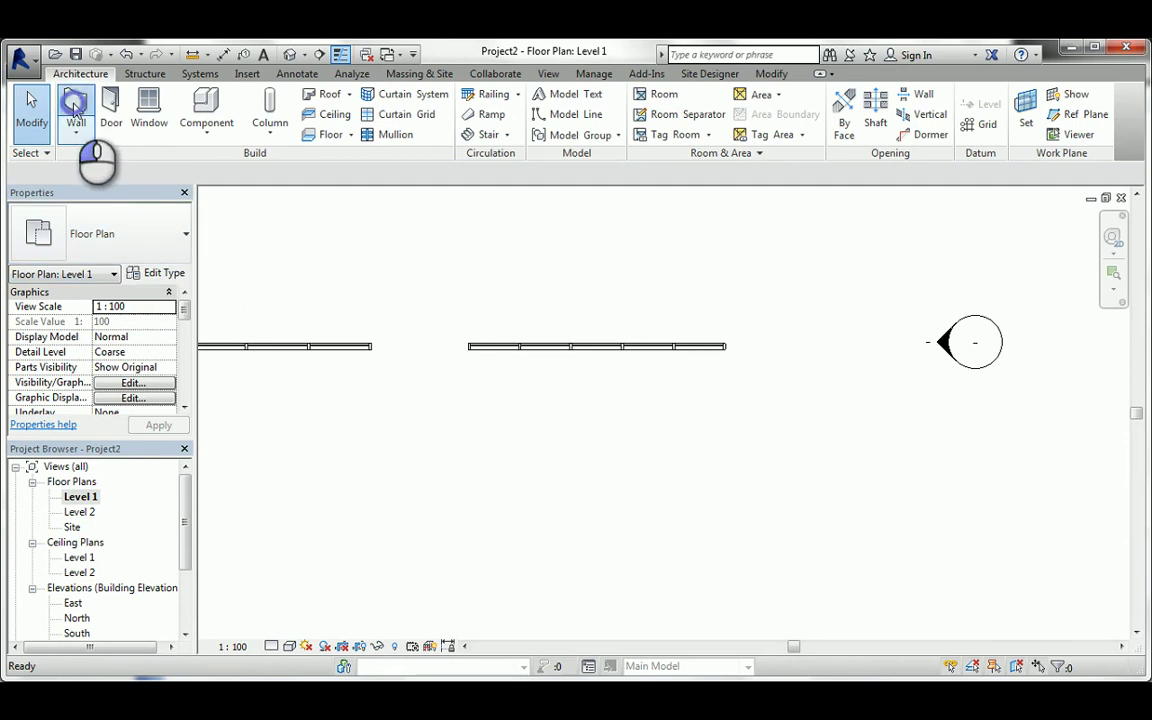
left_click(139, 241)
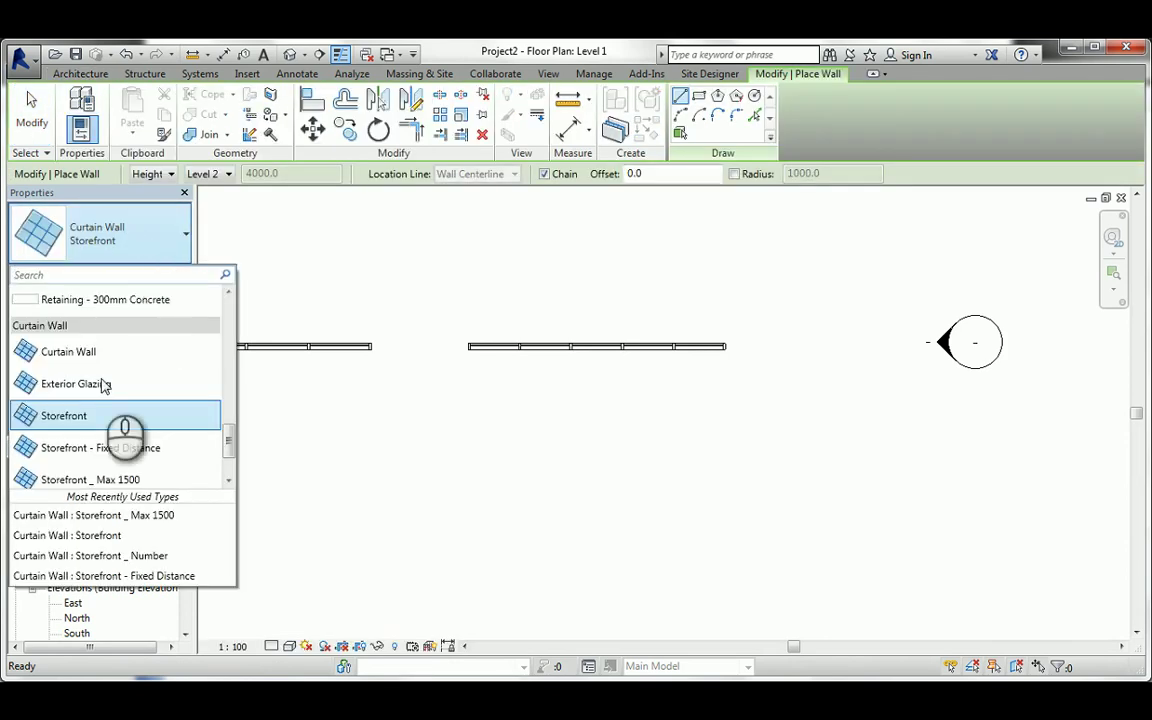
left_click(57, 420)
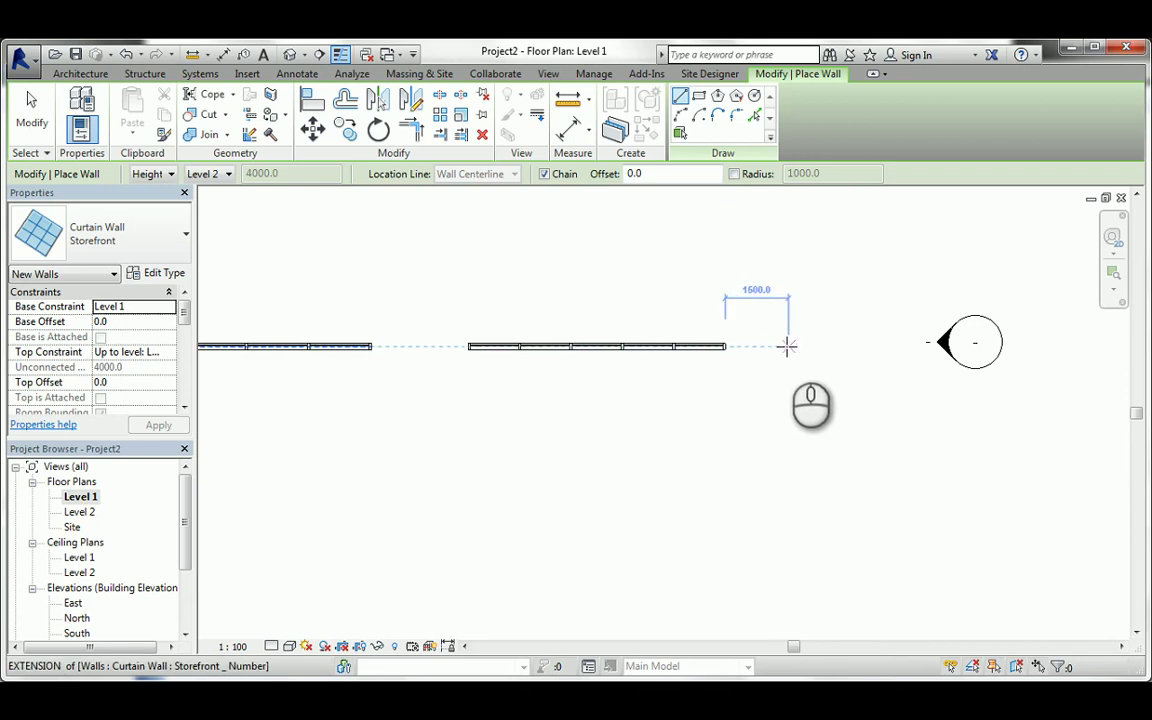
left_click(788, 346)
middle_click_drag(879, 340, 555, 339)
scroll(753, 334, "down", 1)
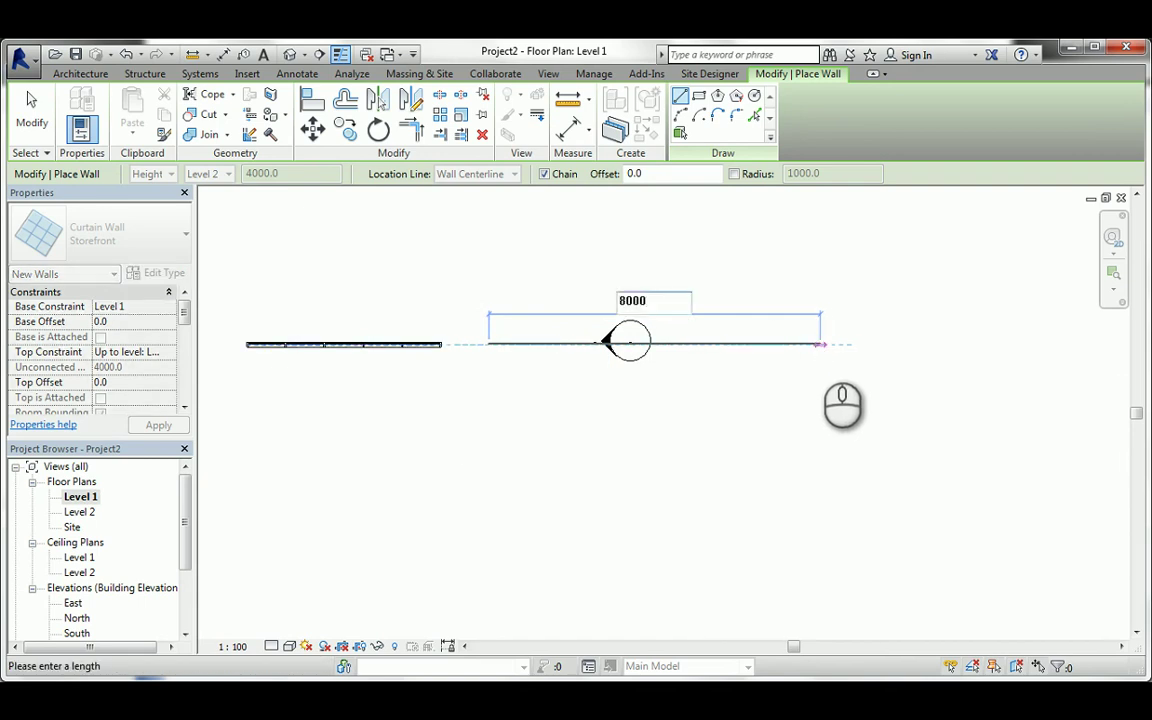
left_click(819, 346)
key("Escape")
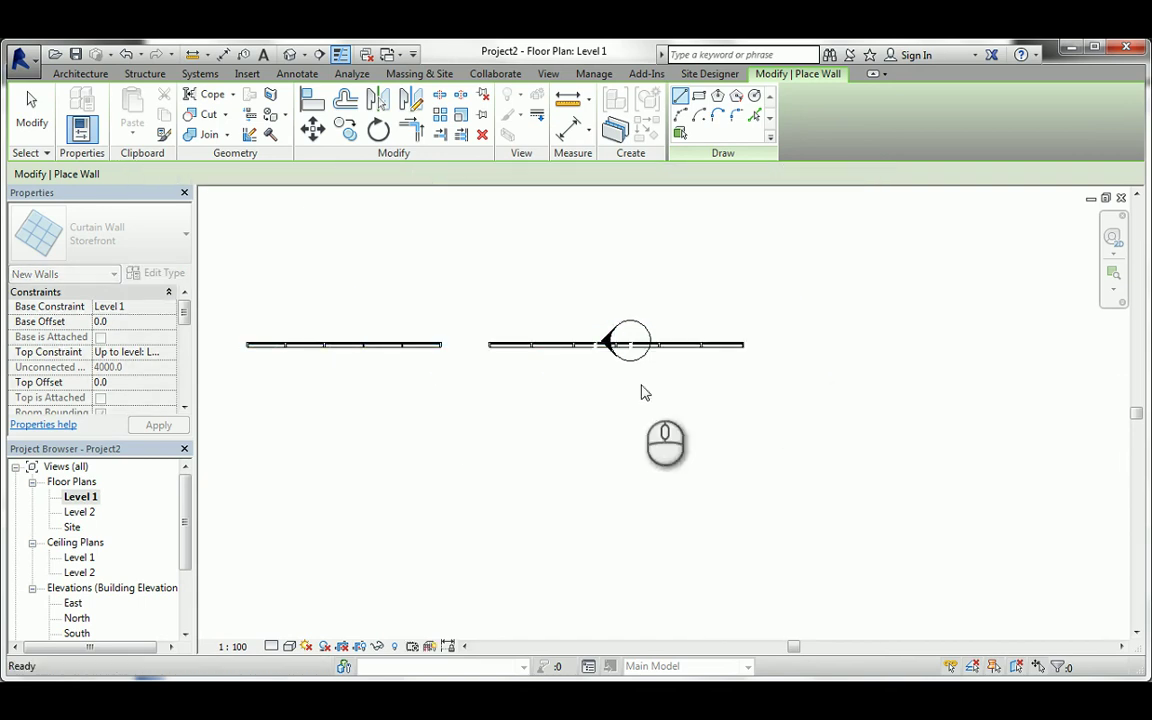
key("Escape")
- In the South elevation, select the new Storefront wall and duplicate its type as "Storefront _ Min 1200"
double_click(76, 632)
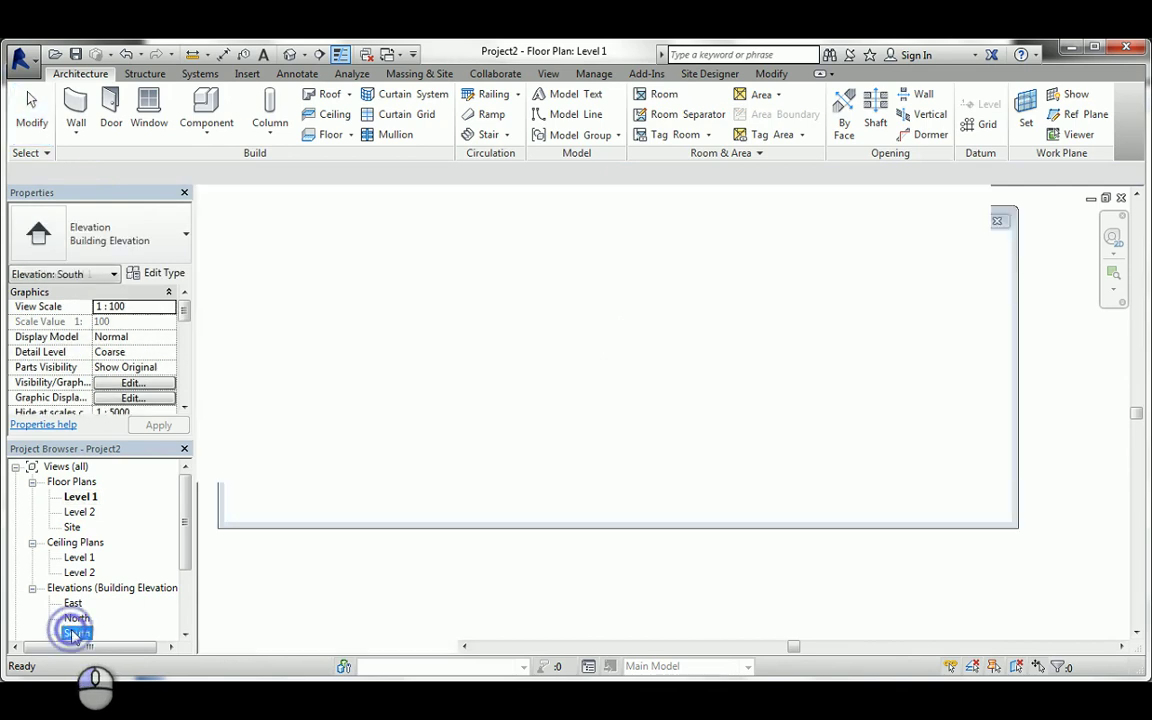
middle_click_drag(792, 358, 583, 352)
left_click(583, 352)
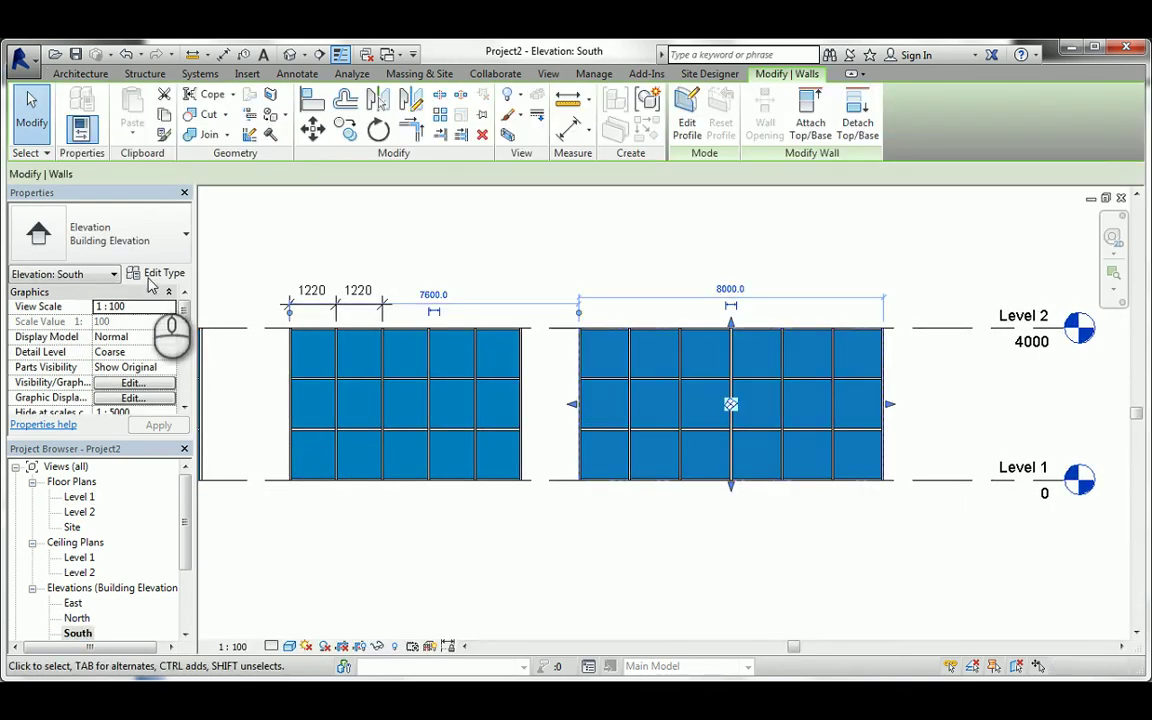
left_click(152, 276)
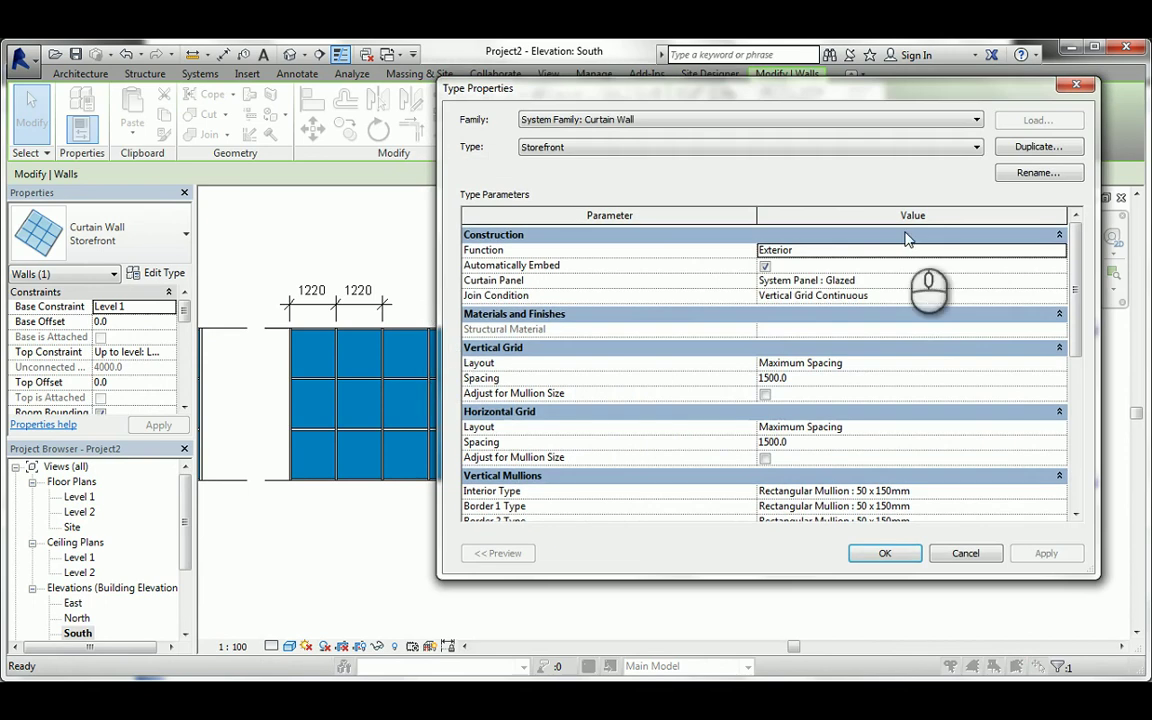
left_click(1038, 149)
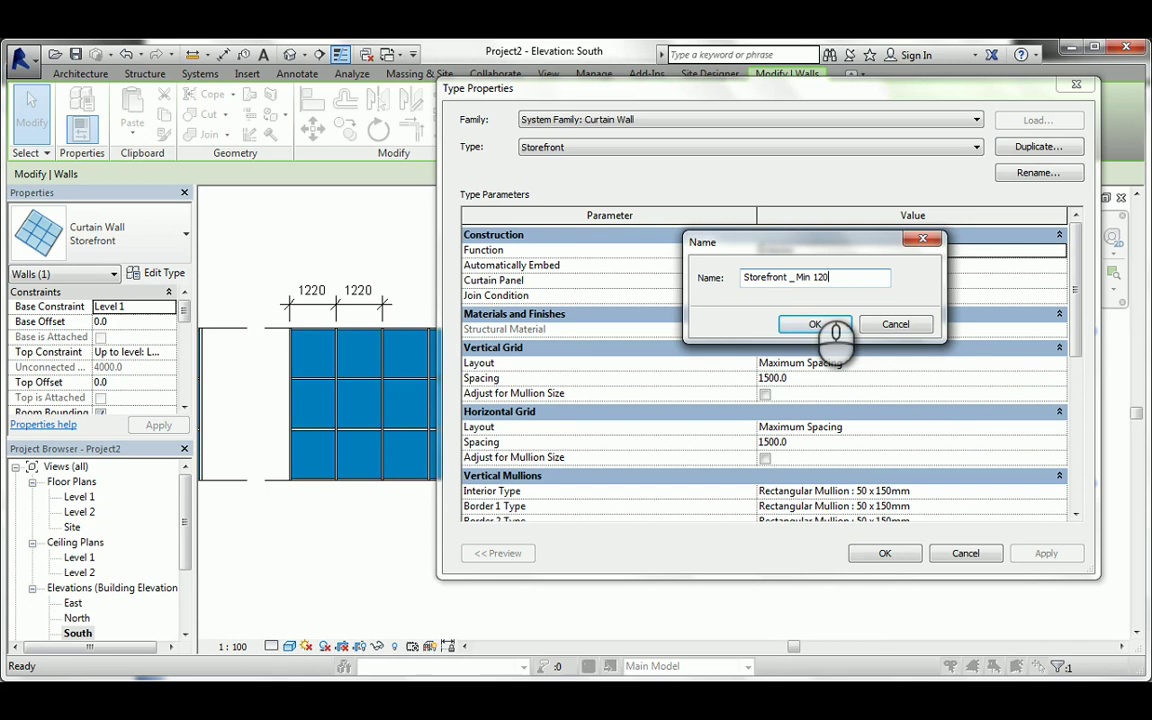
left_click(815, 326)
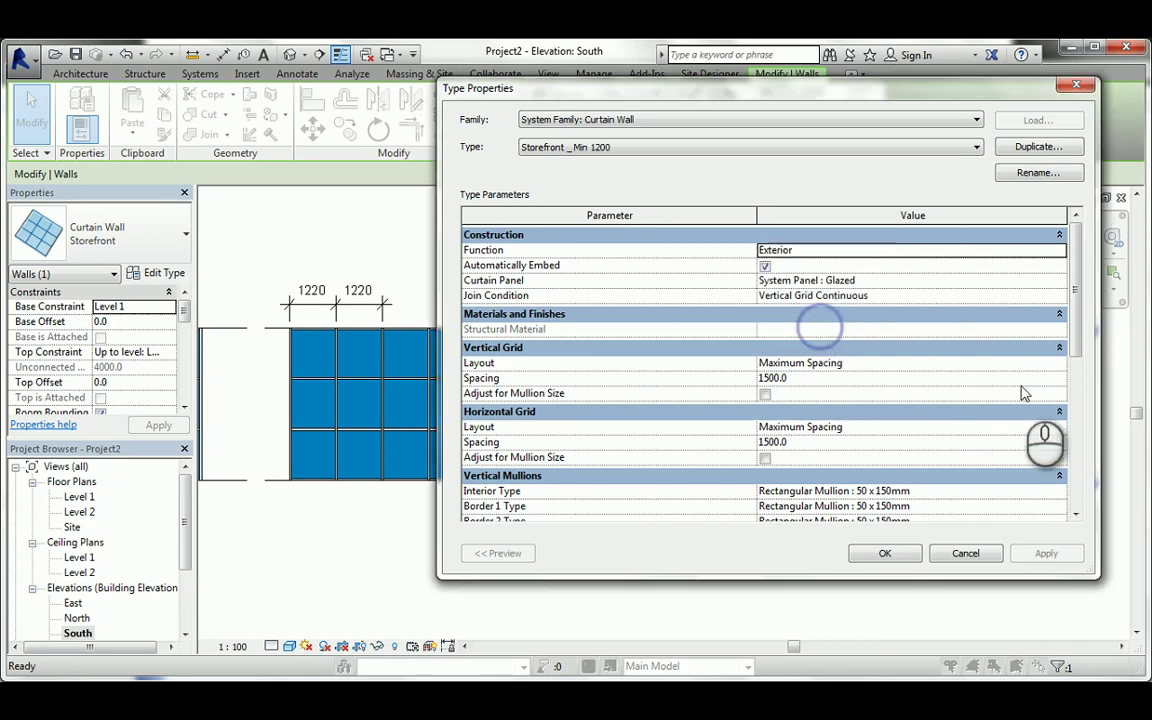
- Set the vertical and horizontal grid layouts of Storefront _ Min 1200 to Minimum Spacing with 1200 mm spacing and apply the type changes
left_click(1050, 363)
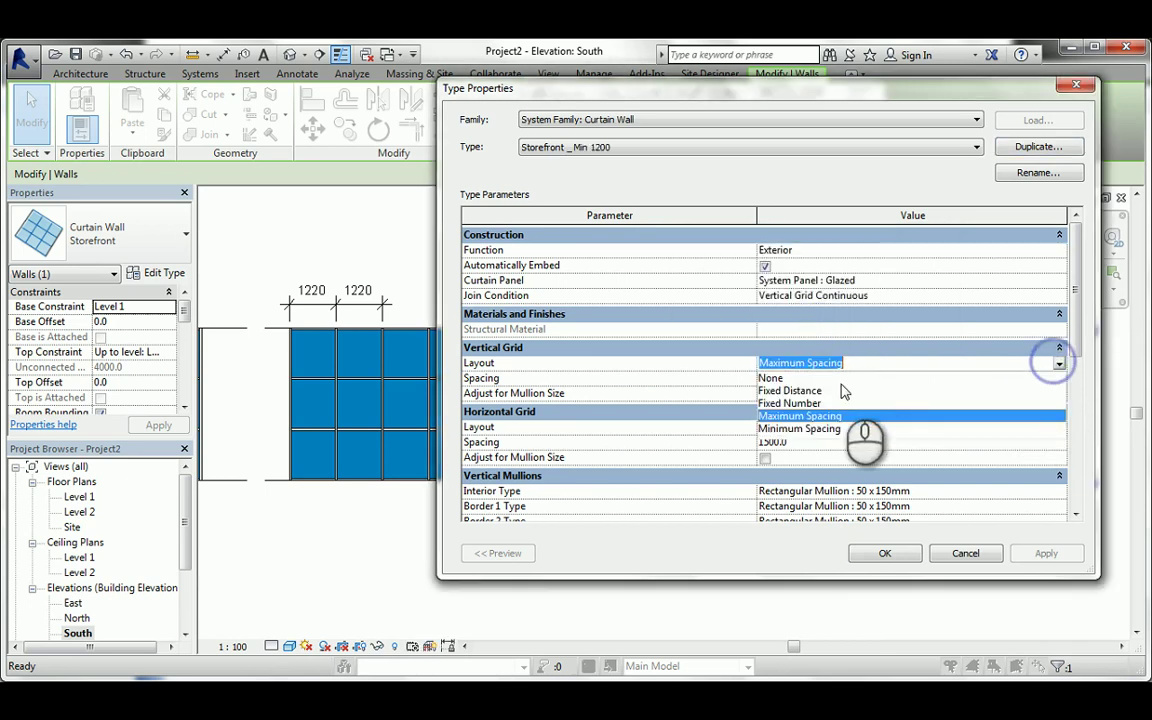
left_click(776, 429)
left_click(1058, 428)
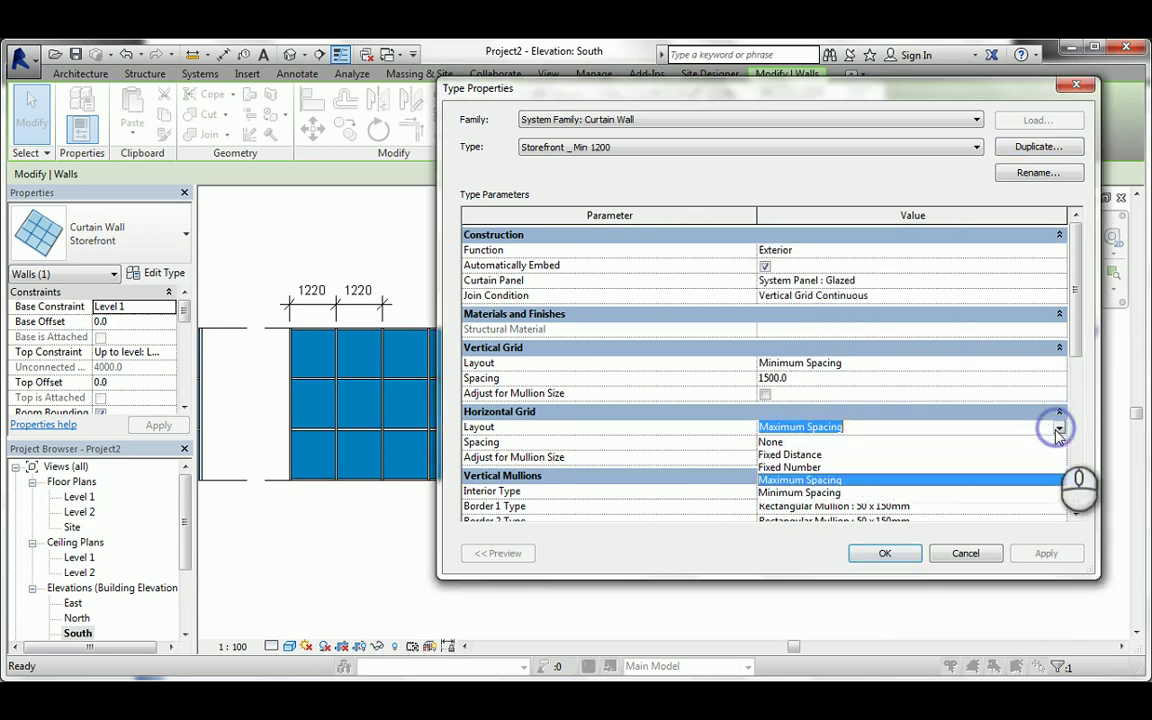
left_click(803, 492)
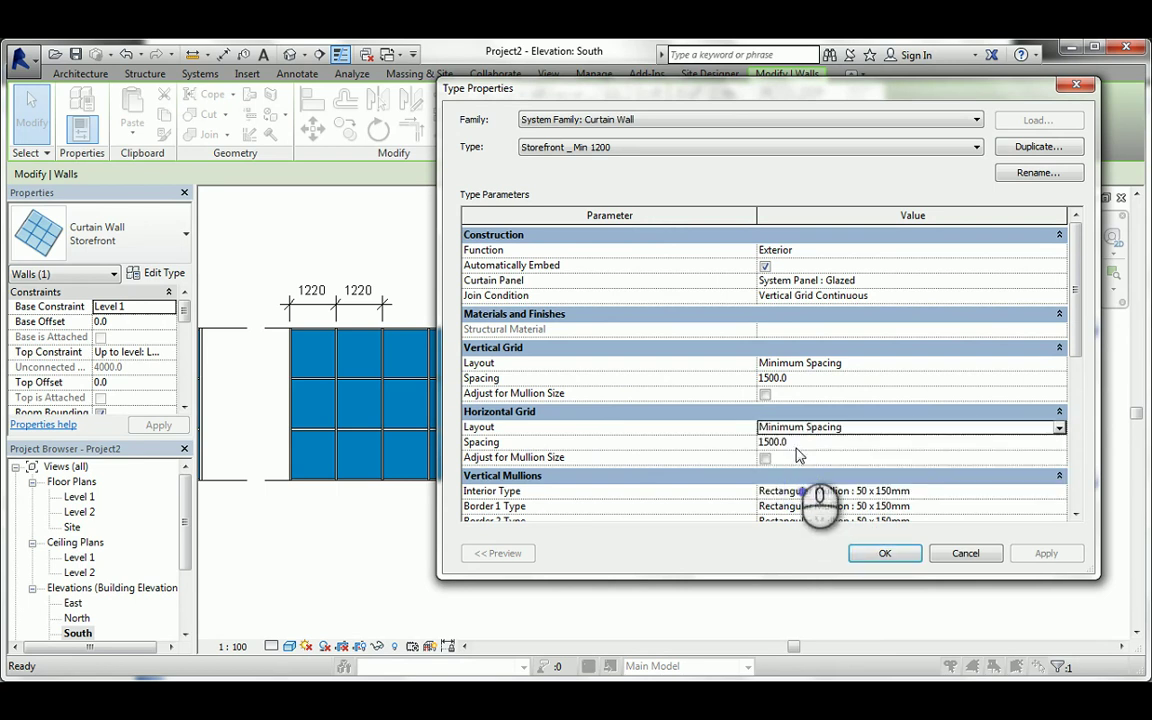
left_click(765, 443)
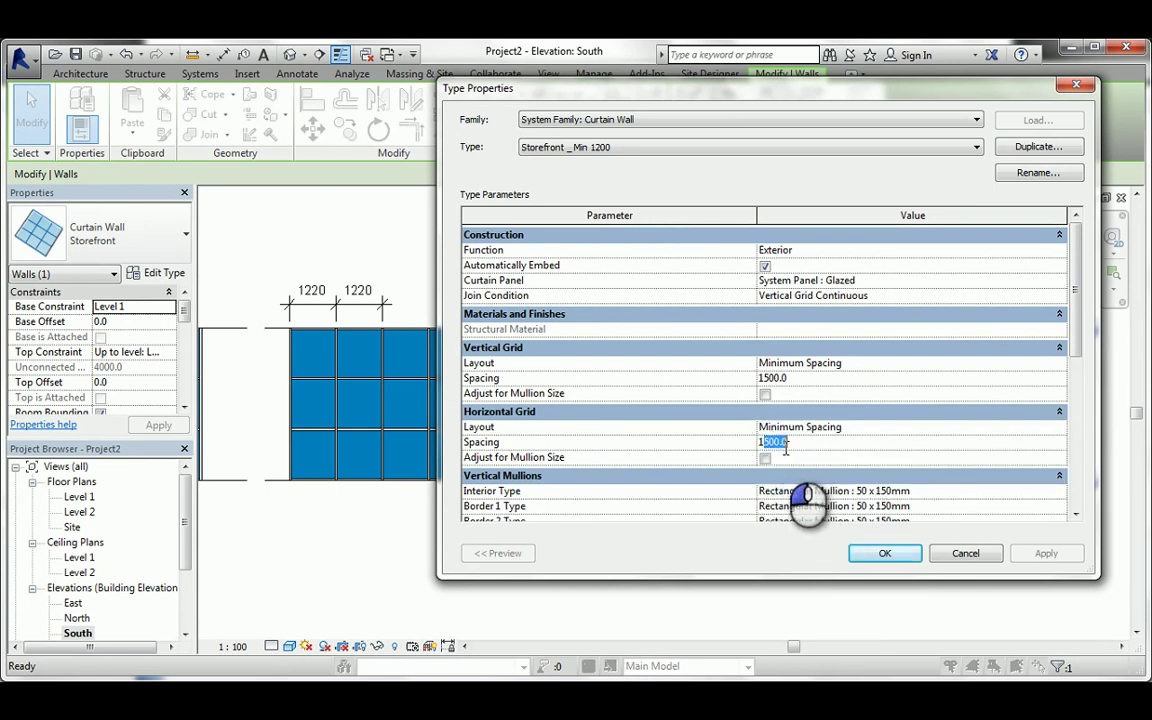
type("2")
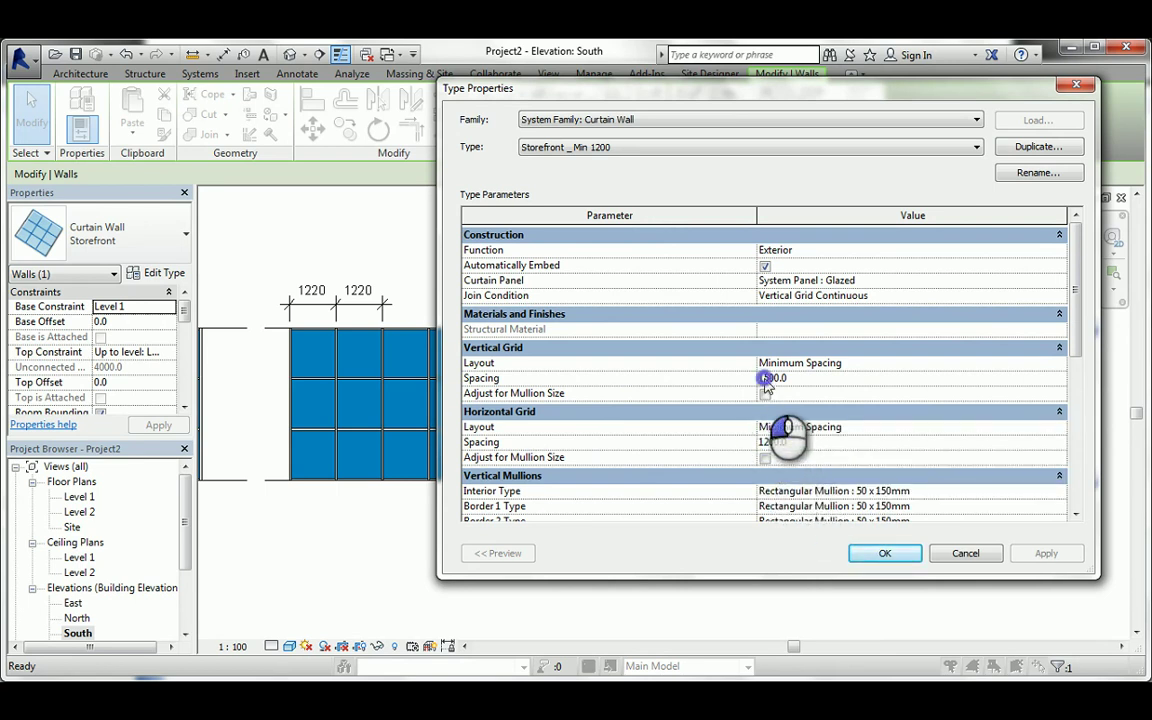
type("2")
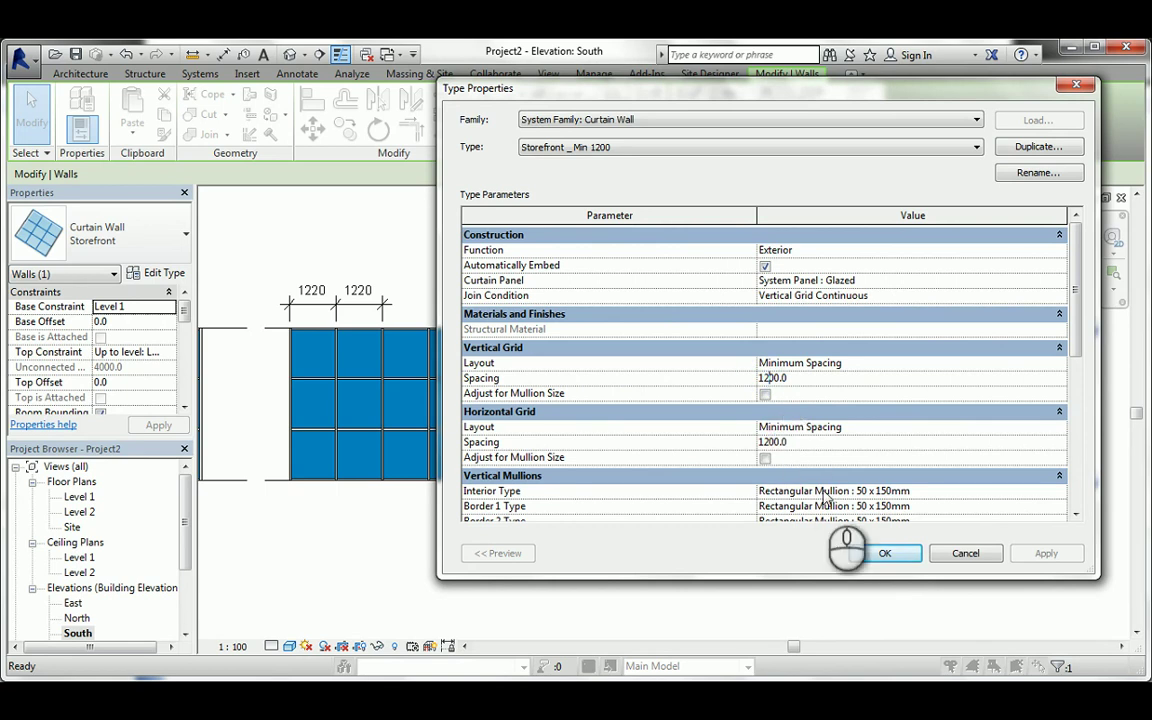
left_click(862, 556)
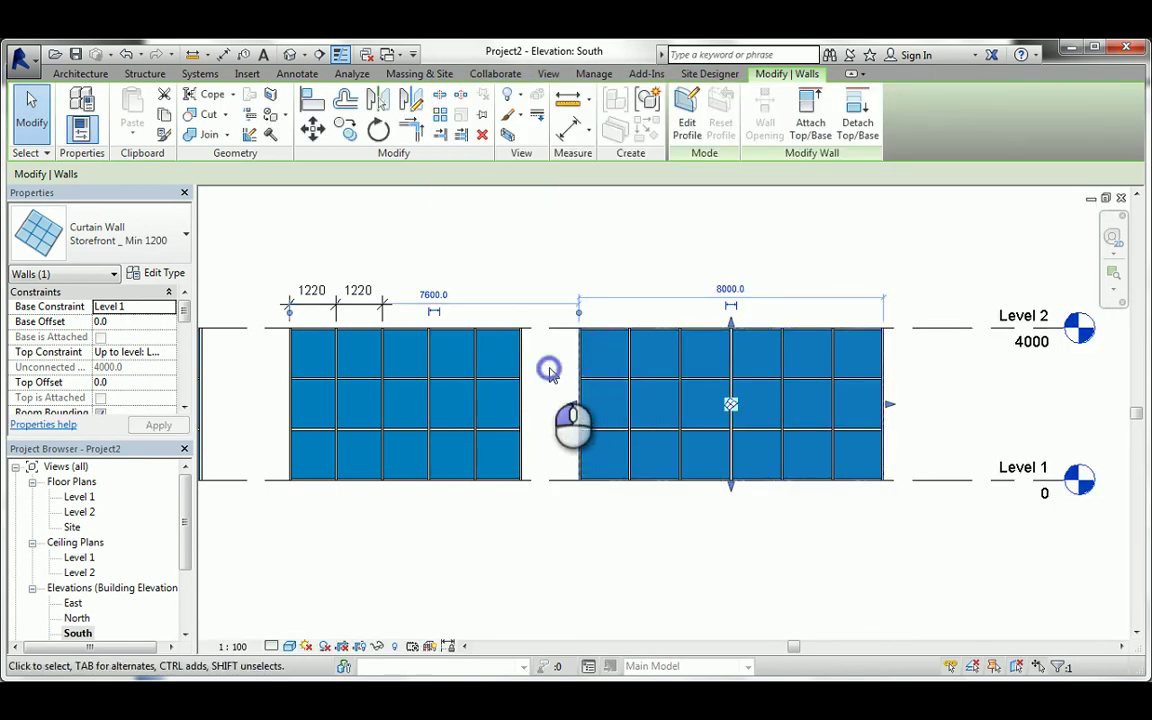
- Add aligned dimensions across the first two panel widths above the Storefront _ Min 1200 wall
left_click(549, 371)
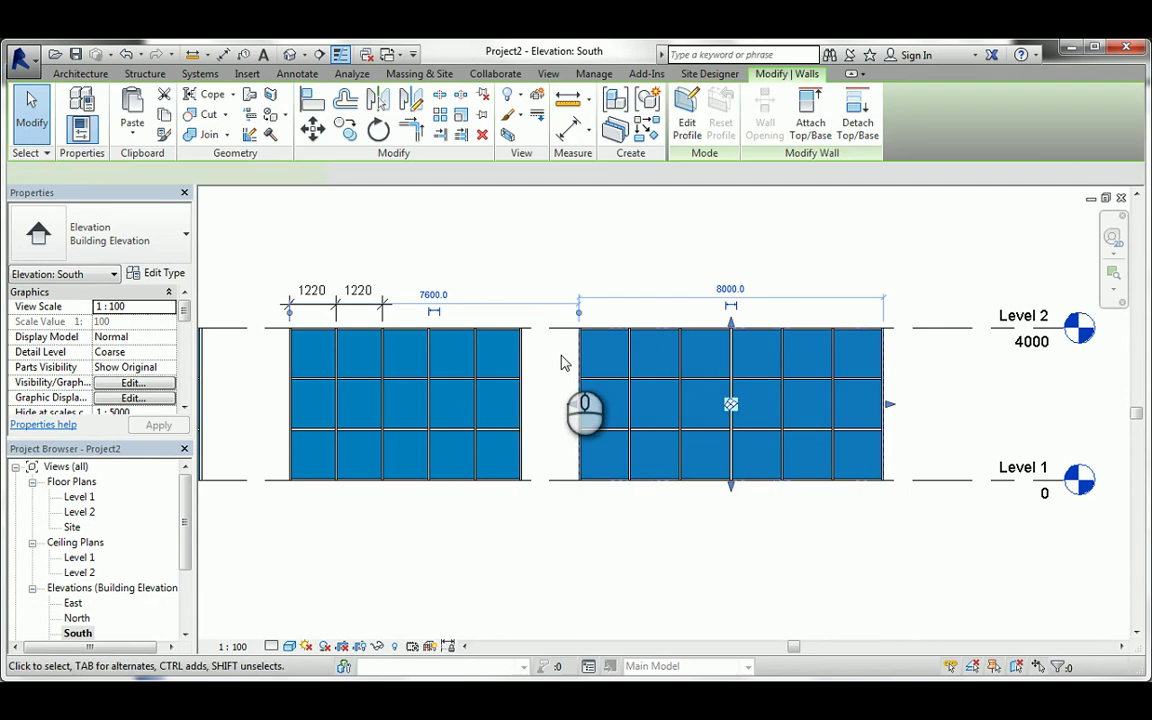
key("d")
key("i")
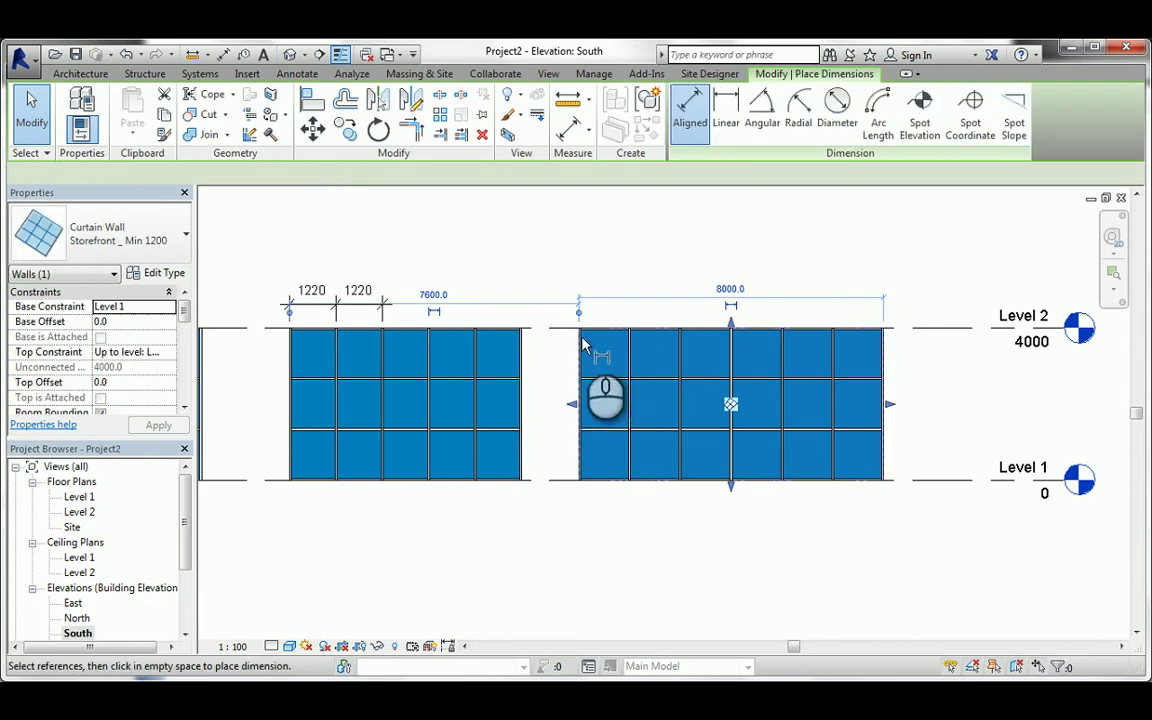
scroll(585, 345, "up", 4)
left_click(570, 343)
left_click(682, 343)
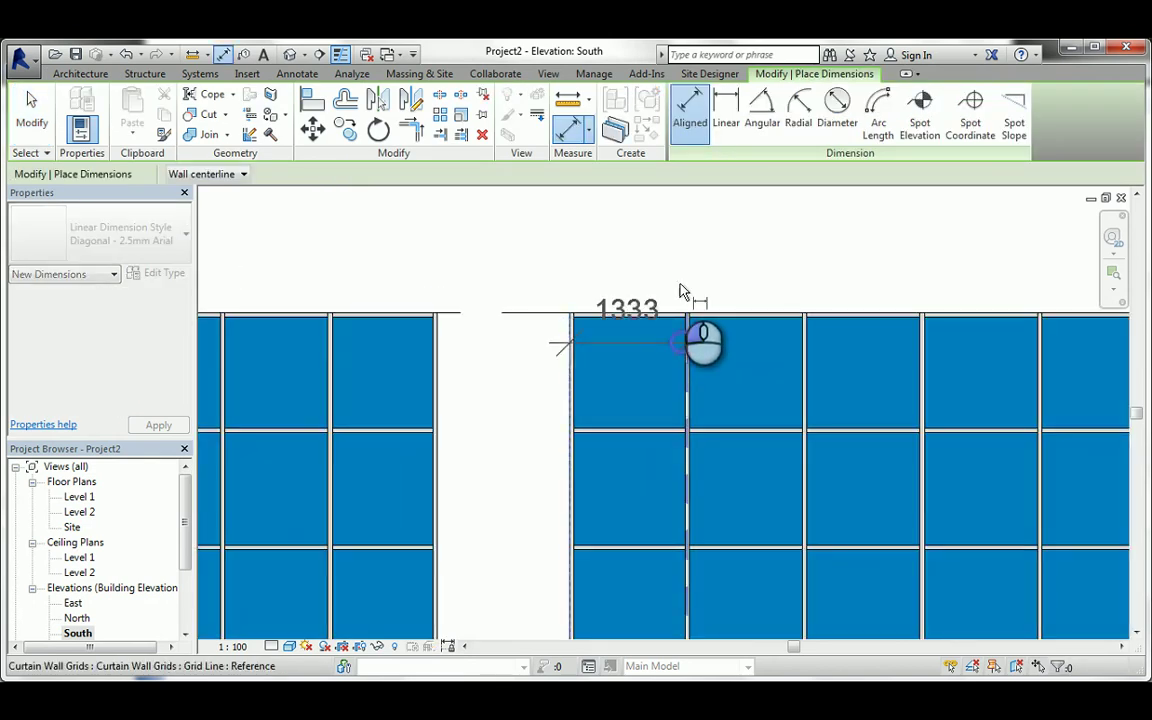
left_click(680, 257)
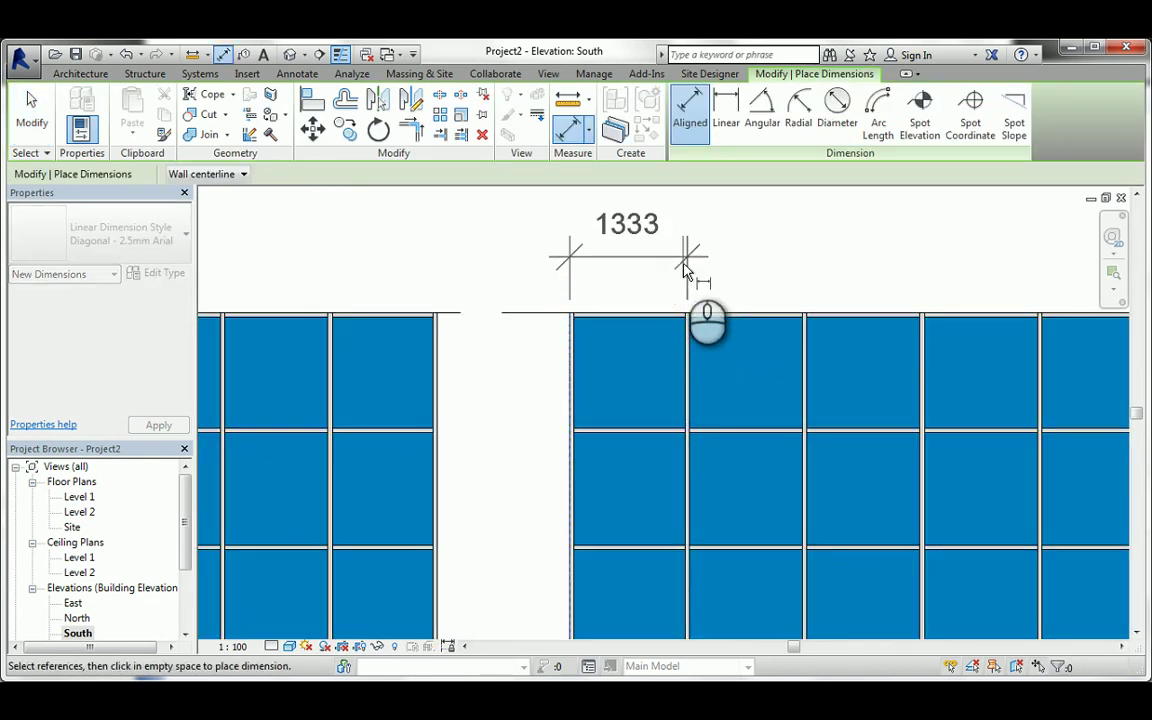
left_click(805, 327)
left_click(780, 257)
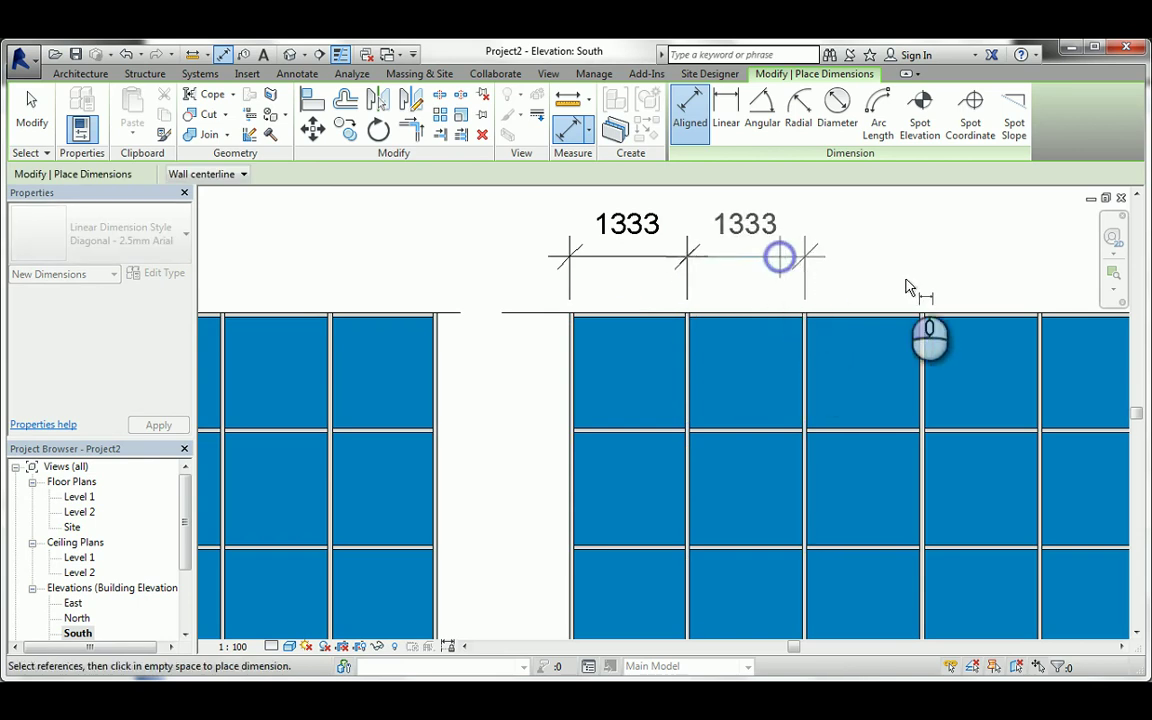
middle_click_drag(905, 287, 638, 303)
scroll(784, 334, "down", 2)
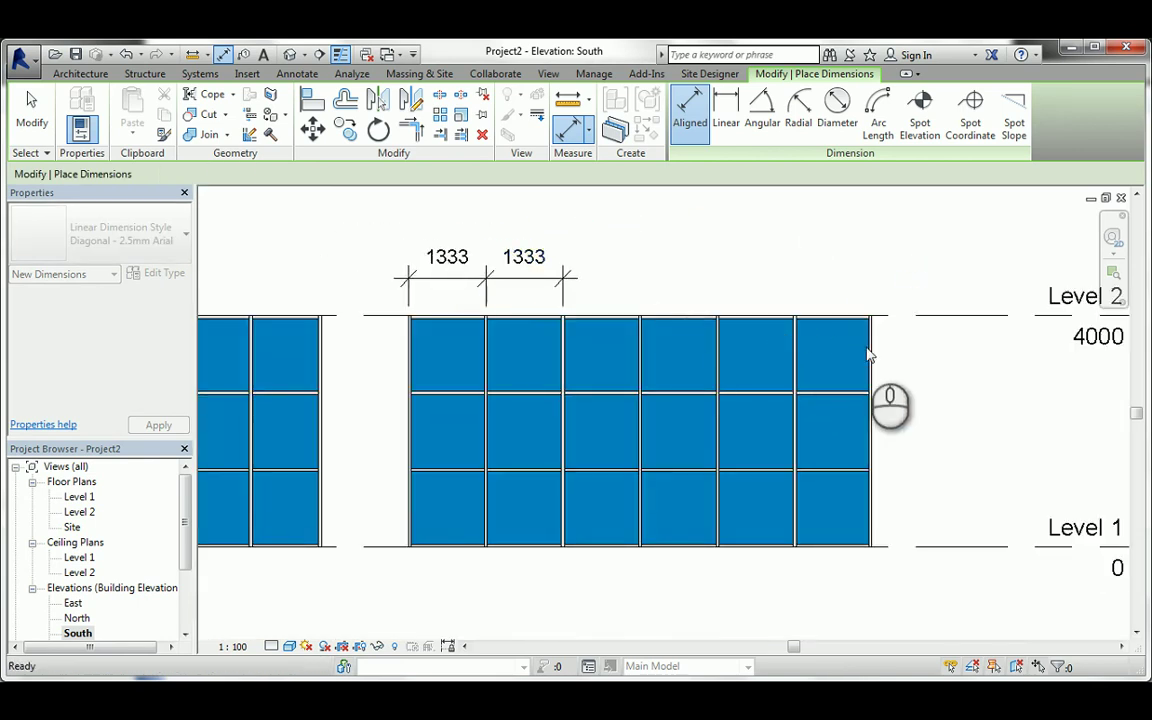
key("Escape")
key("Escape")
- Shorten the Storefront _ Min 1200 wall to 6700 mm by moving its right end, and compare it with the other Storefront walls
left_click(872, 400)
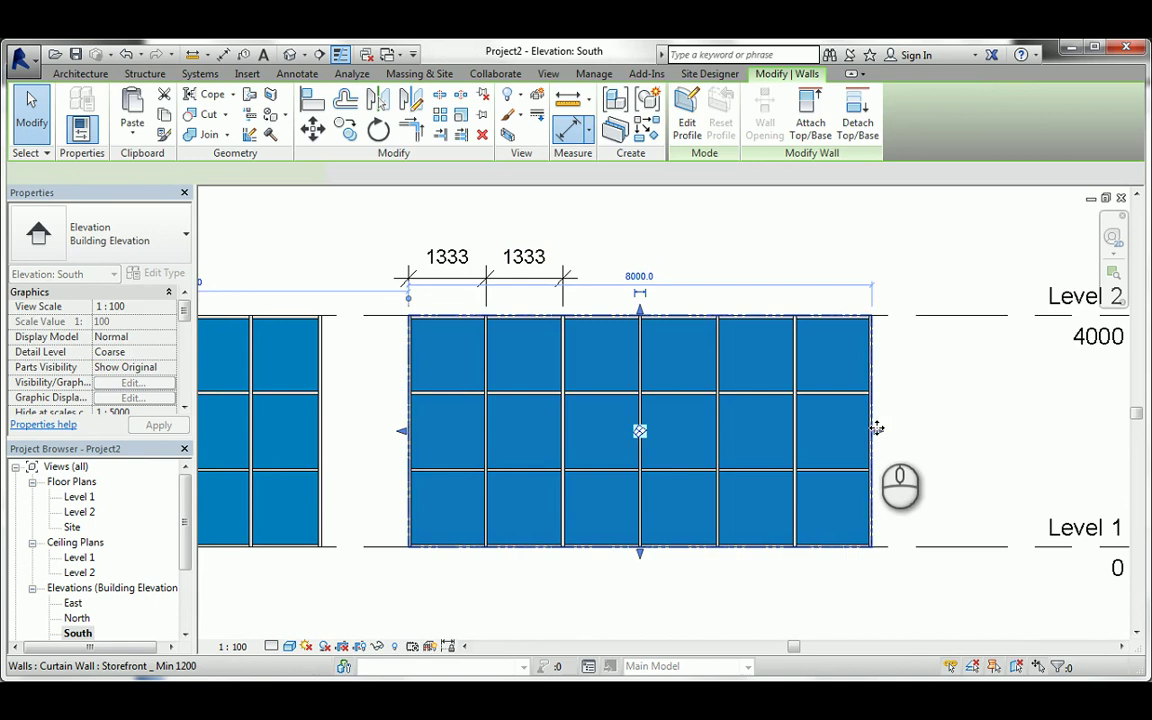
left_click_drag(860, 432, 802, 422)
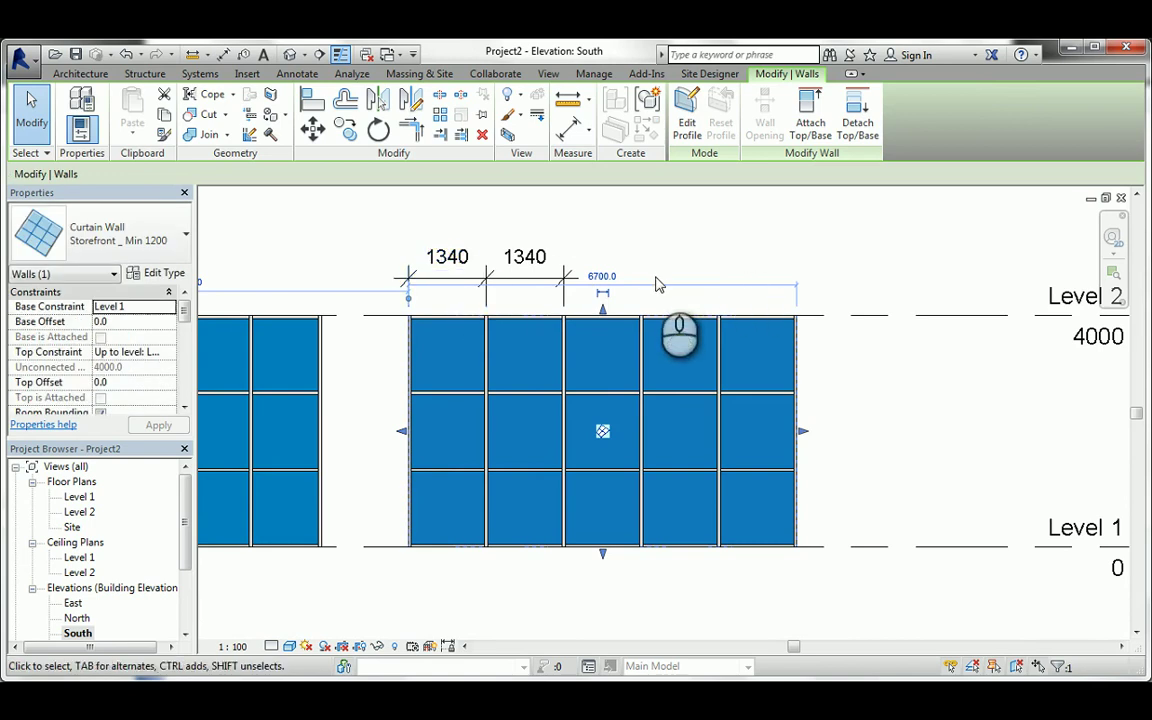
scroll(676, 337, "down", 2)
middle_click_drag(676, 337, 800, 360)
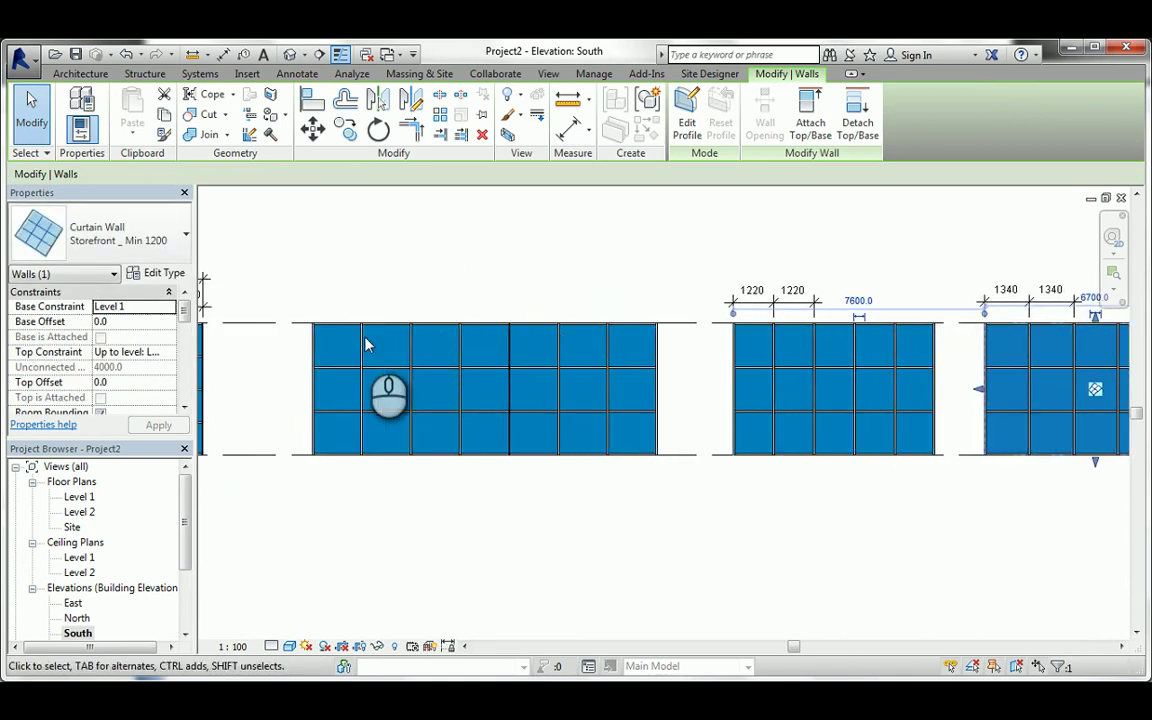
middle_click_drag(513, 352, 643, 347)
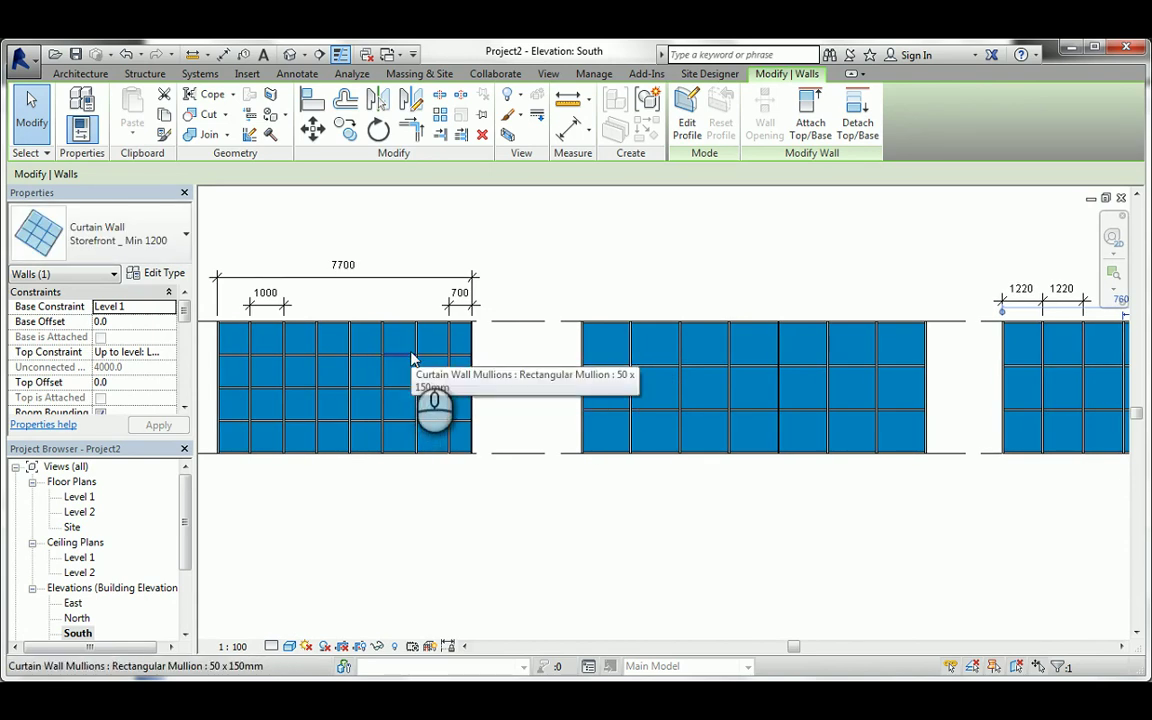
- Switch to the Curtain Wall System slideshow and advance to its Contents slide
key("alt+Tab")
key("alt+Tab")
key("alt+Tab")
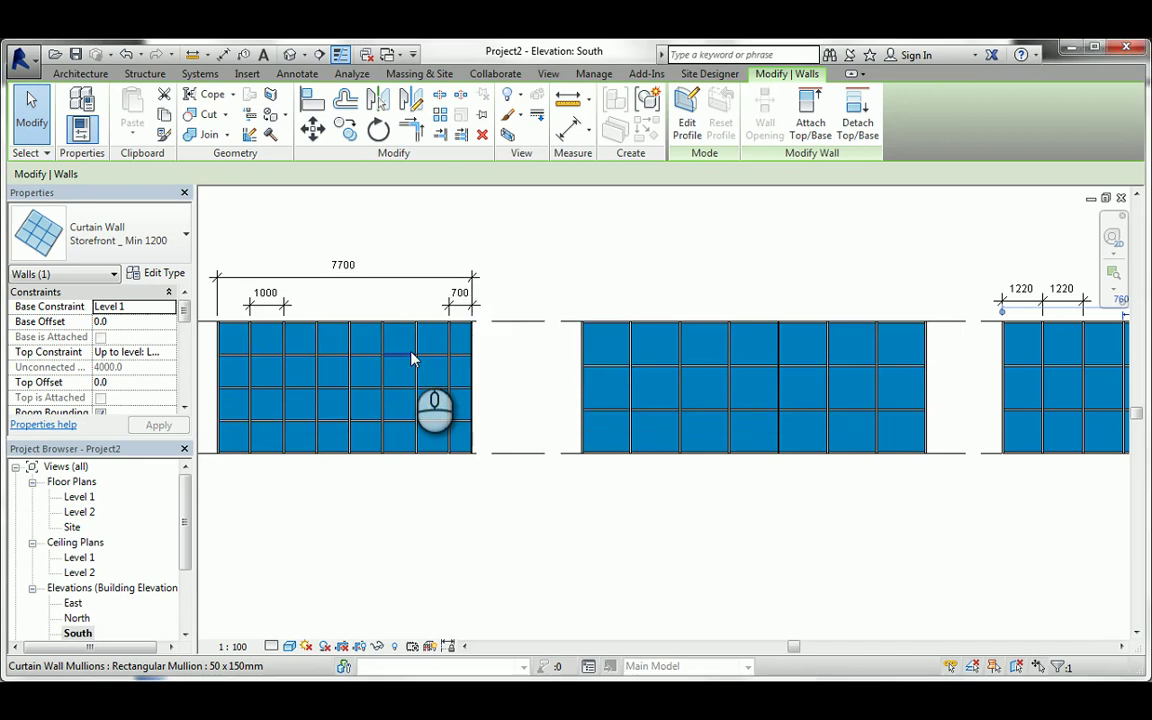
key("alt+Tab")
key("alt+Tab")
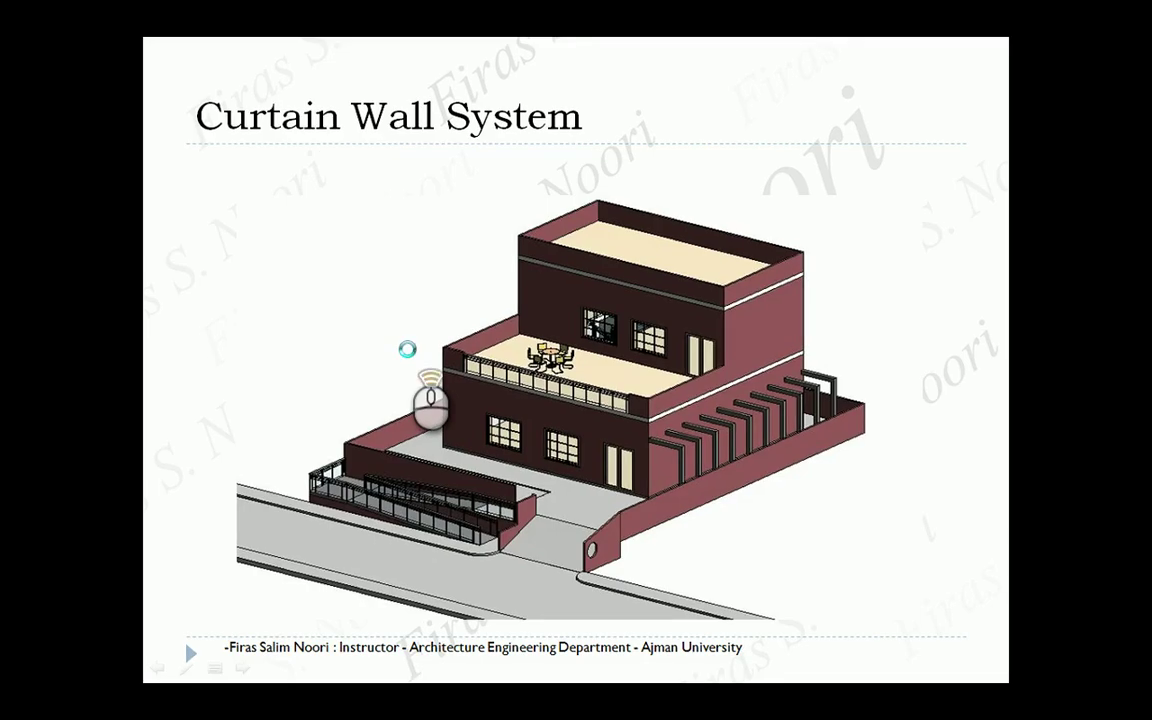
left_click(410, 357)
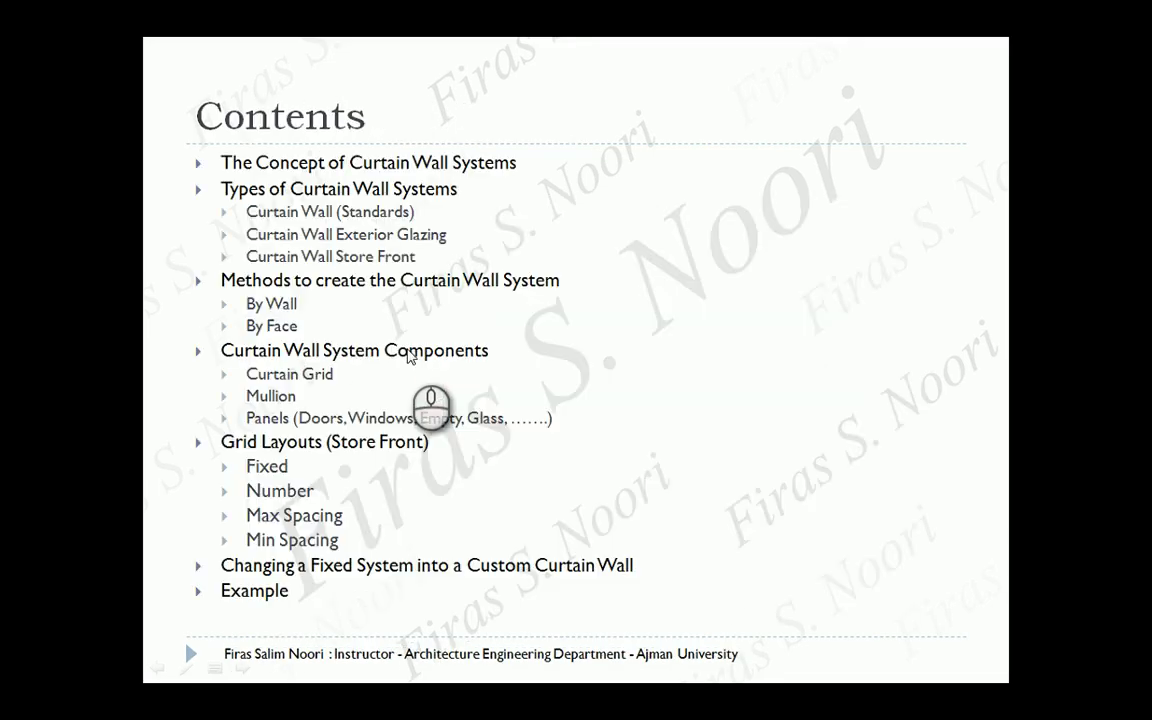